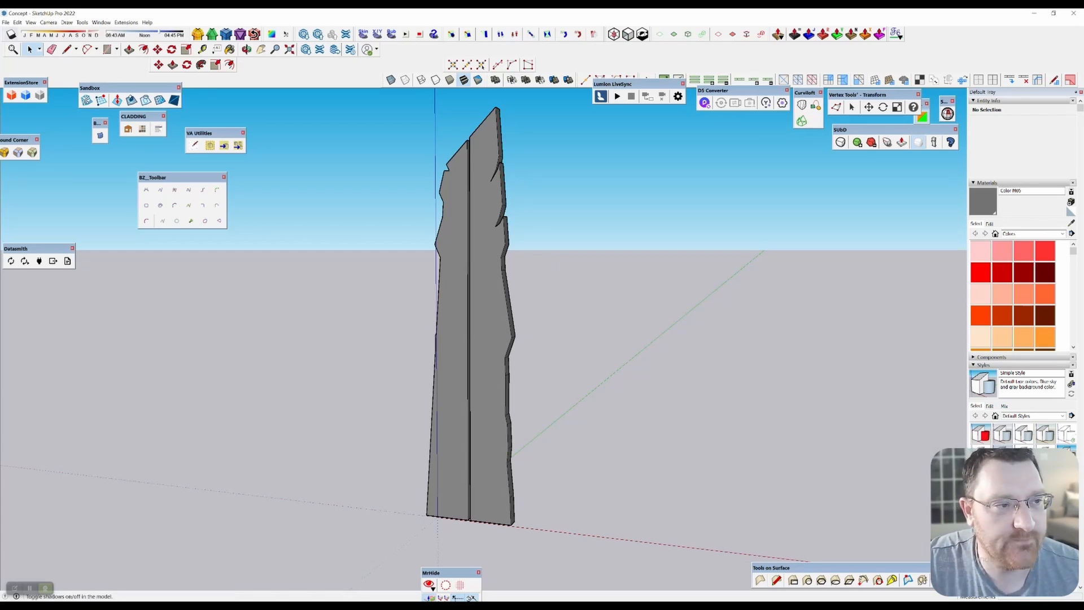
# Start a new blank model for rebuilding the jagged panel.
pyautogui.moveTo(483, 339); pyautogui.dragTo(545, 398, button='middle')
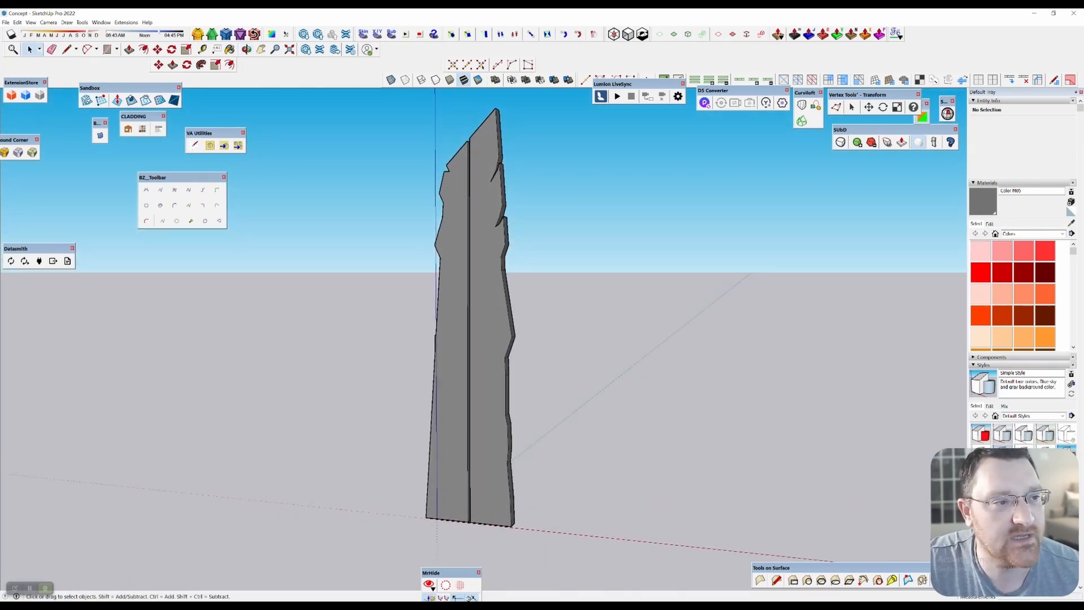
pyautogui.click(6, 22)
pyautogui.click(17, 32)
pyautogui.click(542, 327)
# Draw a tall upright rectangle on the ground beside the scale figure, more than twice the figure's height.
pyautogui.moveTo(542, 338); pyautogui.dragTo(443, 351, button='middle')
pyautogui.click(116, 49)
pyautogui.click(135, 63)
pyautogui.click(430, 153)
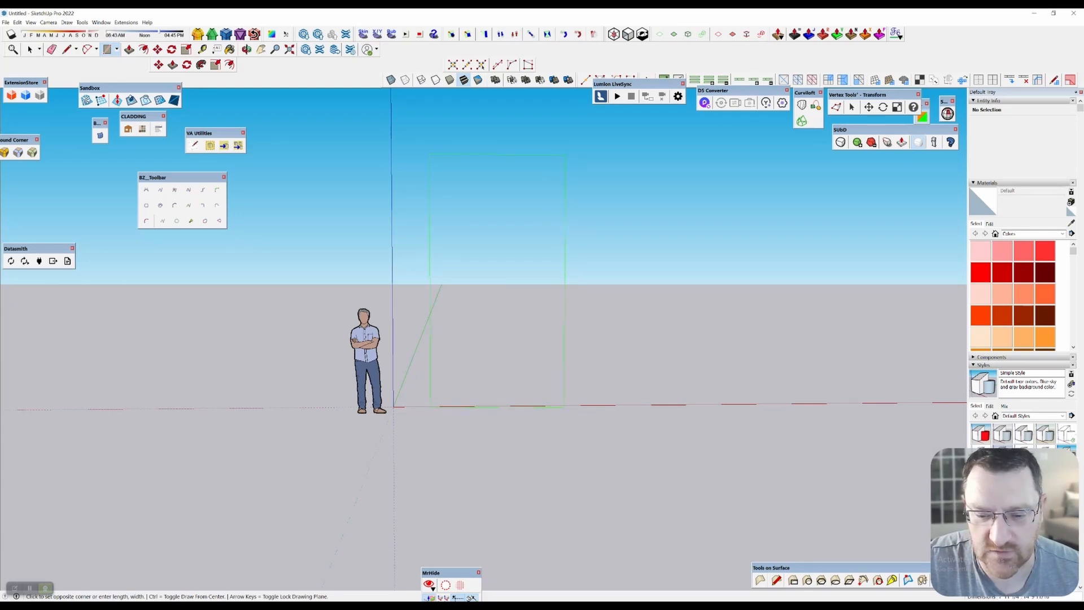
pyautogui.click(564, 405)
# Draw two closely spaced vertical lines down the middle of the rectangle from its top edge to its bottom edge.
pyautogui.press('l')
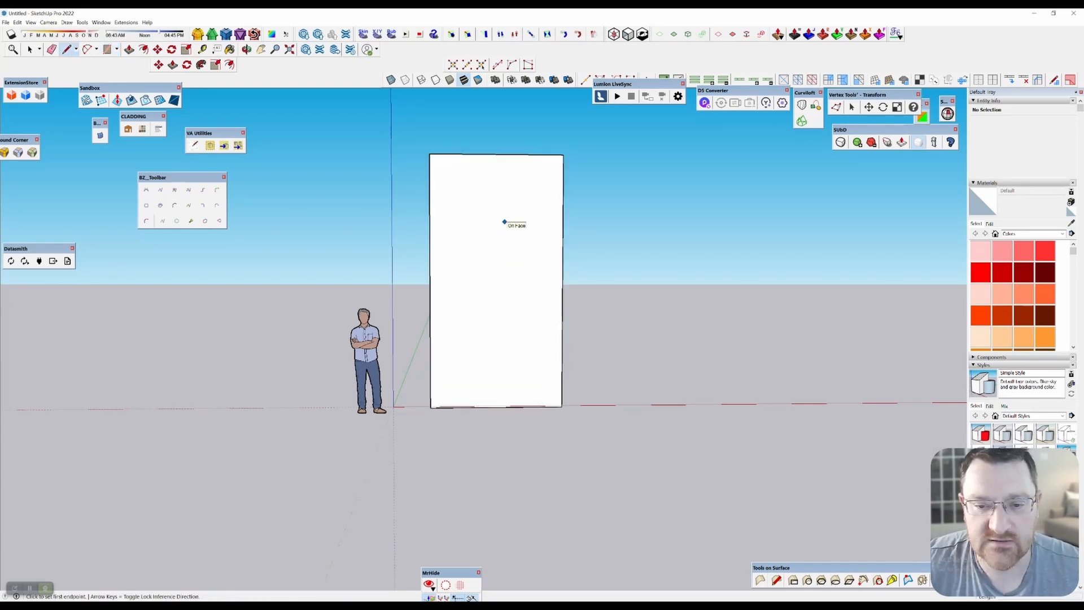
pyautogui.click(496, 153)
pyautogui.click(496, 406)
pyautogui.scroll(2, 496, 405)
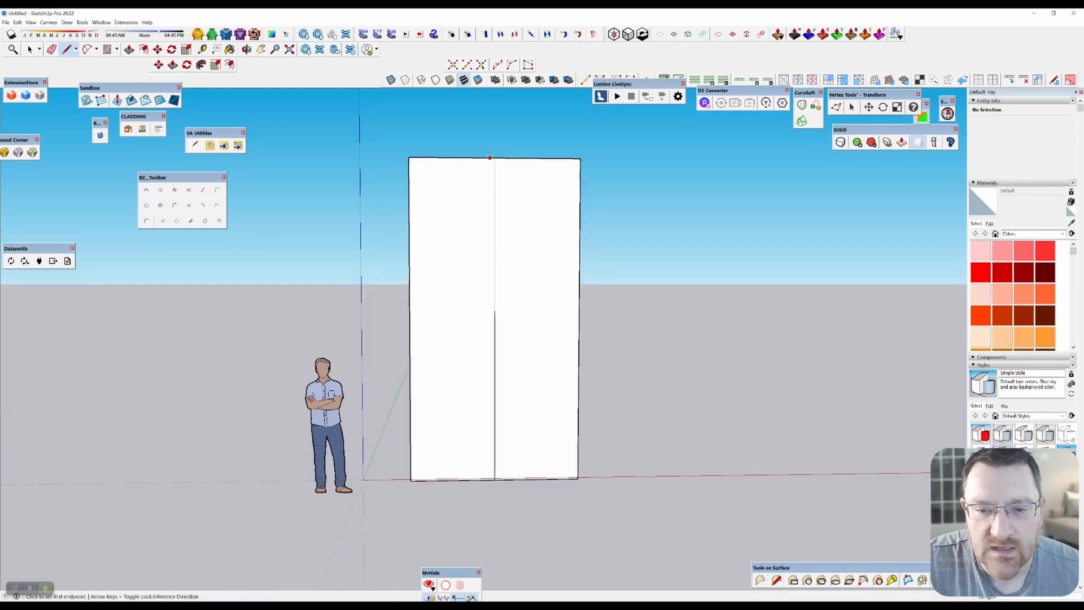
pyautogui.click(489, 158)
pyautogui.click(489, 479)
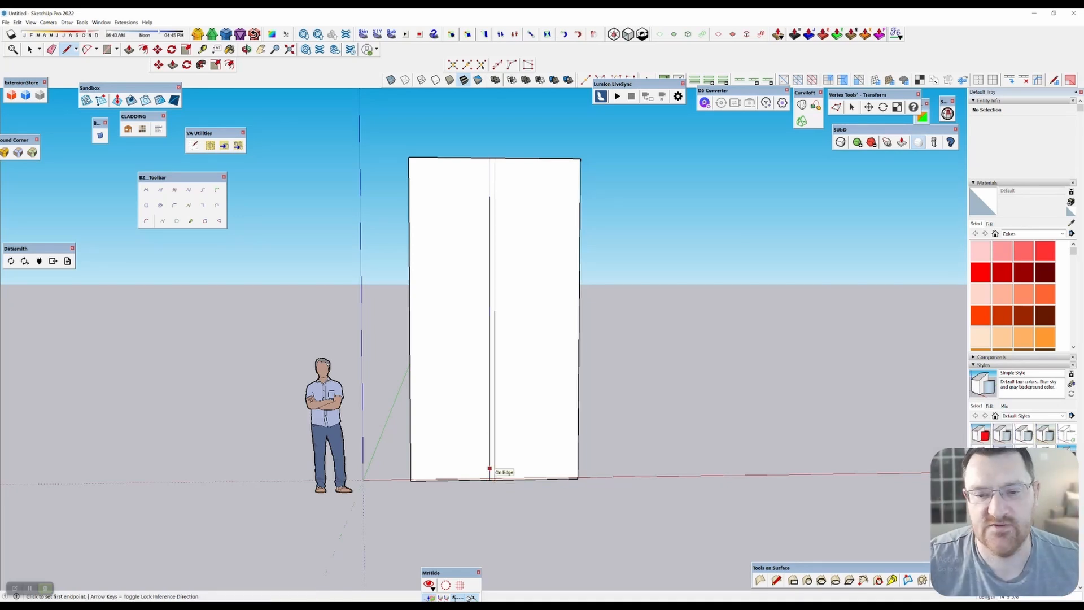
# Draw a sloping line across the rectangle from the upper part of its left edge to its top-right corner.
pyautogui.moveTo(580, 205); pyautogui.dragTo(561, 227, button='middle')
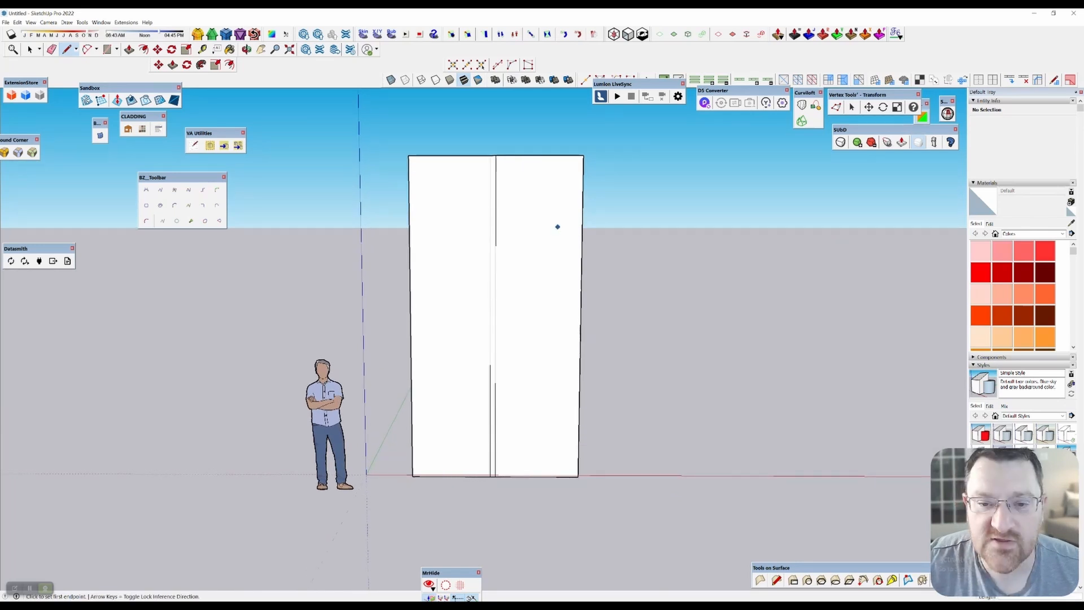
pyautogui.scroll(2, 539, 217)
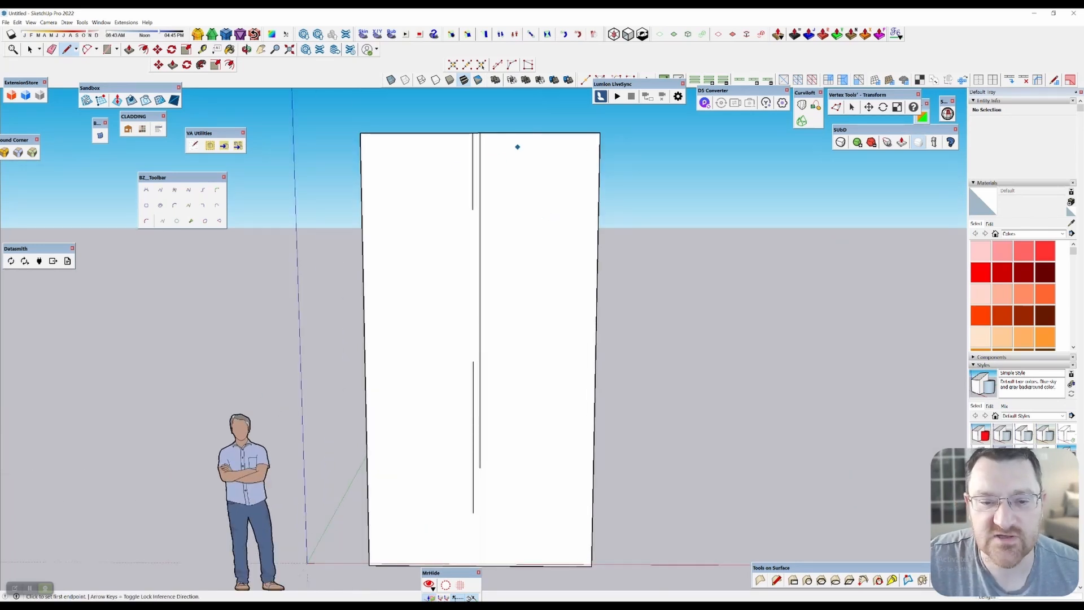
pyautogui.click(361, 212)
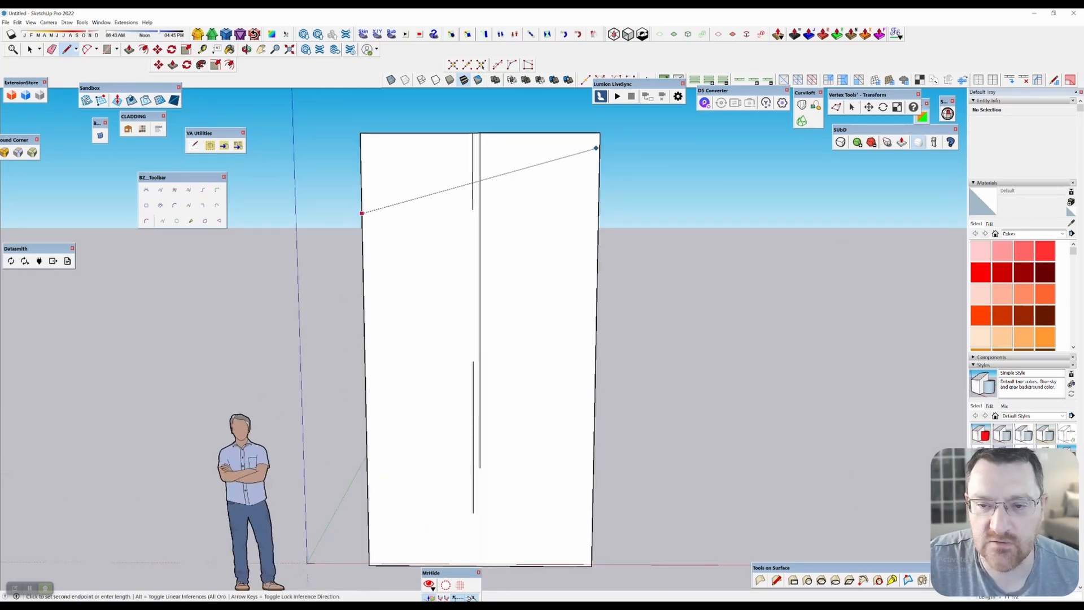
pyautogui.click(600, 133)
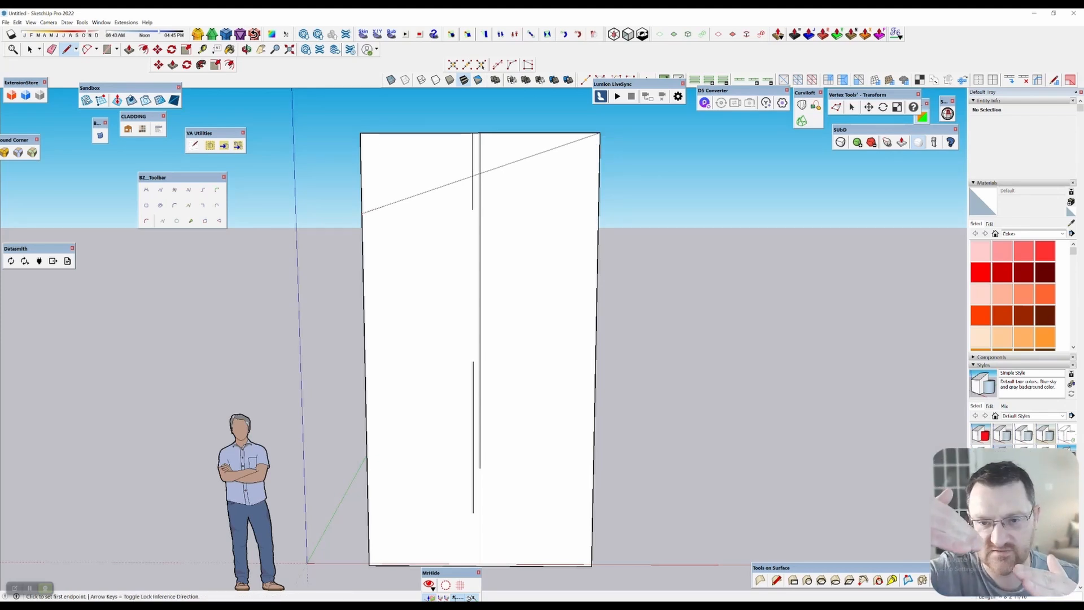
# Draw two tapered side lines, from the top edge to the bottom-right corner and from the sloping line to the bottom-left corner.
pyautogui.moveTo(600, 265); pyautogui.dragTo(583, 271, button='middle')
pyautogui.scroll(-2, 583, 271)
pyautogui.keyDown('shift'); pyautogui.moveTo(572, 232); pyautogui.dragTo(531, 206, button='middle'); pyautogui.keyUp('shift')
pyautogui.moveTo(532, 161); pyautogui.dragTo(504, 172, button='middle')
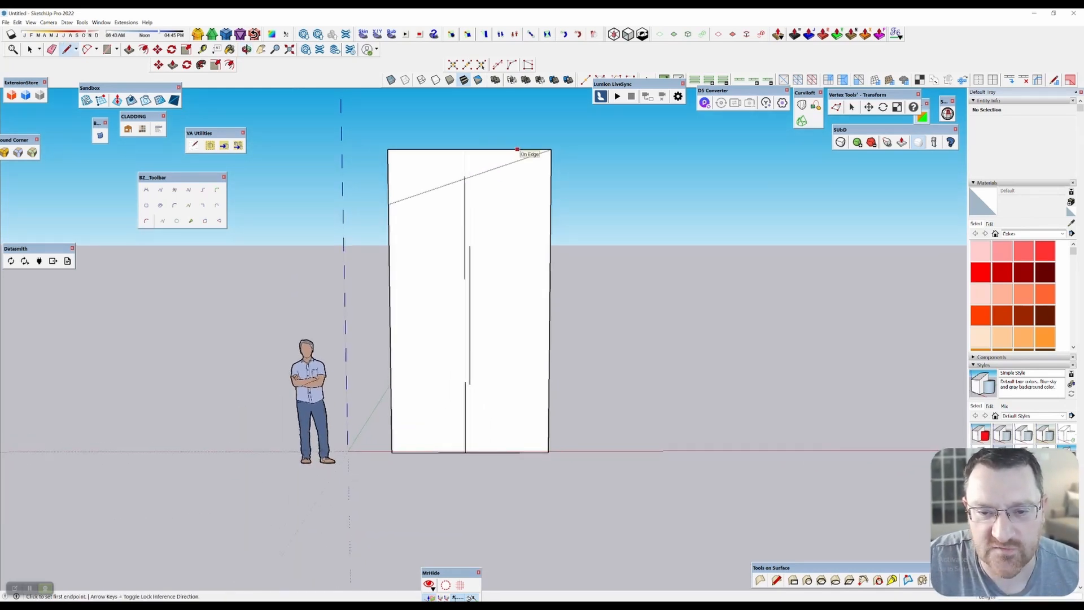
pyautogui.click(518, 149)
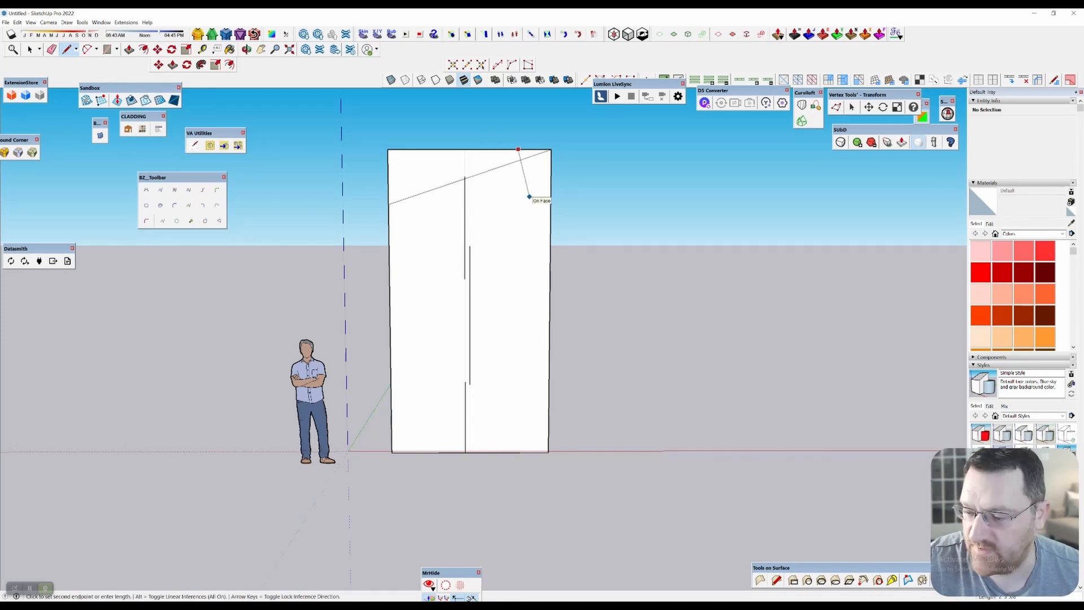
pyautogui.click(547, 451)
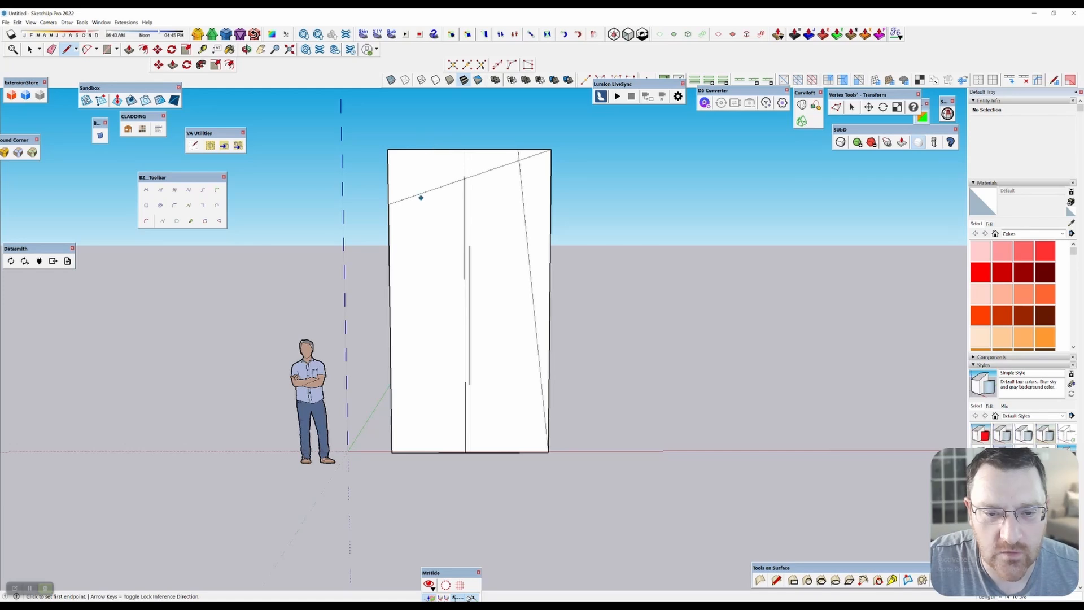
pyautogui.click(427, 192)
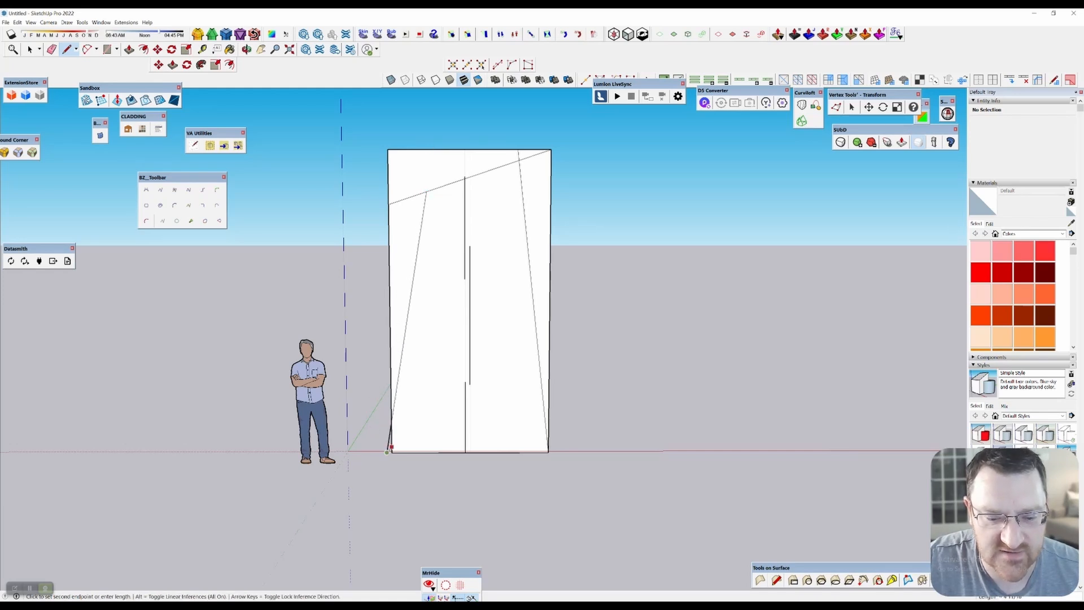
pyautogui.press('Escape')
pyautogui.click(427, 191)
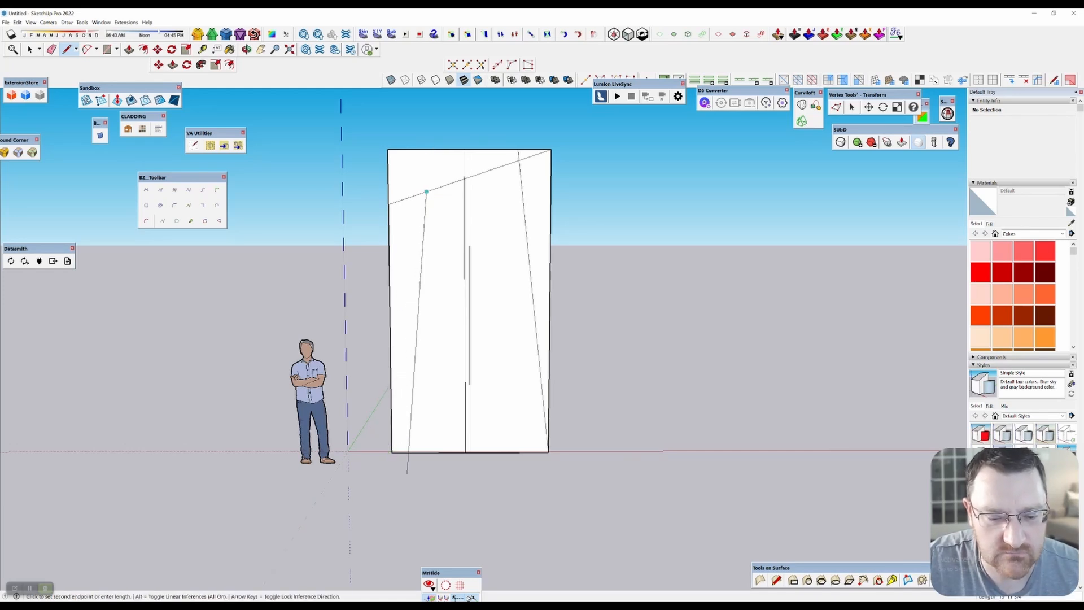
pyautogui.click(392, 452)
# Paint the two tapered faces beside the narrow central strip with the medium gray Color M05.
pyautogui.scroll(1, 502, 335)
pyautogui.moveTo(455, 305)
pyautogui.mouseDown(button='middle')
pyautogui.moveTo(491, 281)
pyautogui.moveTo(455, 288)
pyautogui.moveTo(471, 296)
pyautogui.mouseUp(button='middle')
pyautogui.scroll(2, 455, 287)
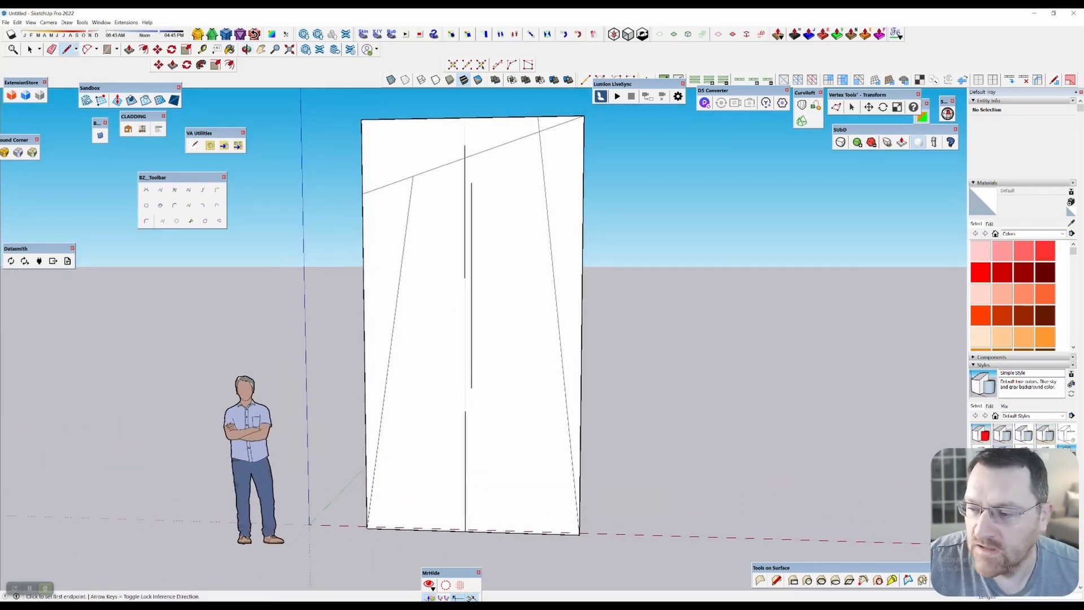
pyautogui.scroll(-6, 1014, 293)
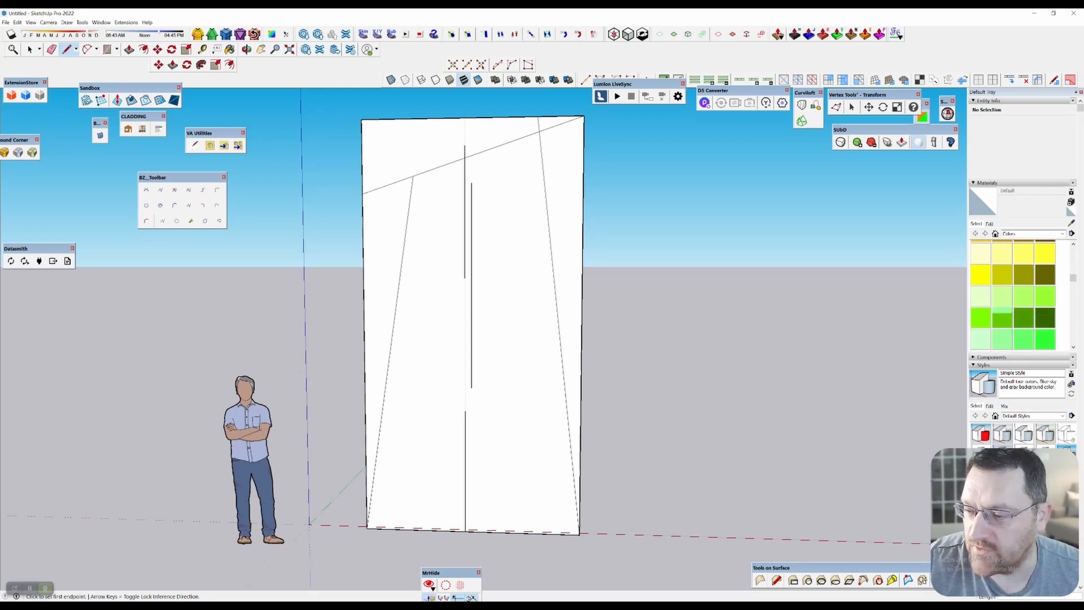
pyautogui.scroll(-6, 1013, 293)
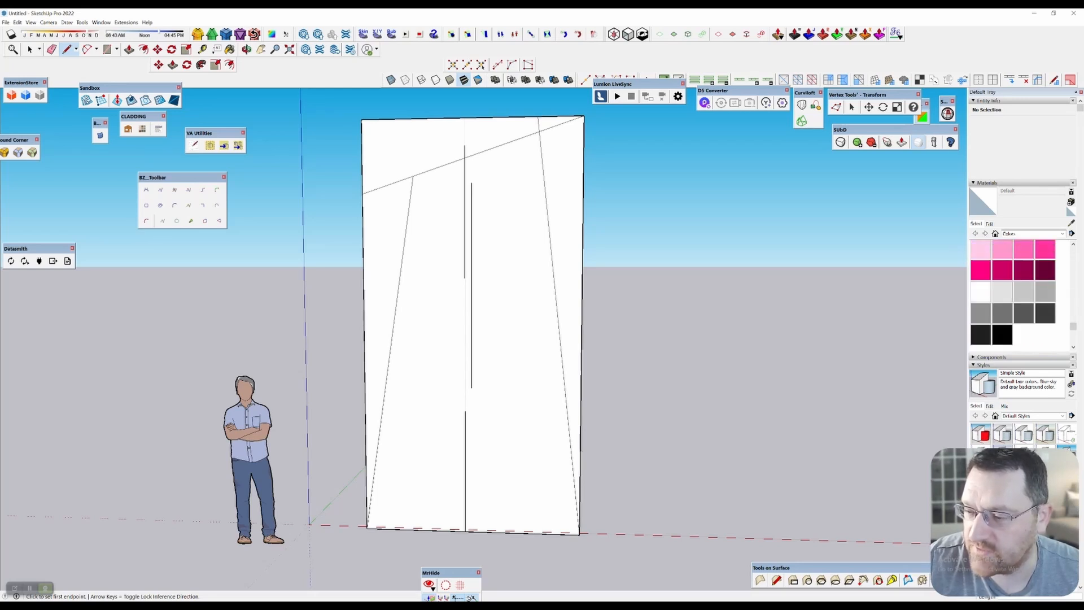
pyautogui.click(1002, 313)
pyautogui.click(514, 333)
pyautogui.click(431, 333)
pyautogui.moveTo(431, 333)
pyautogui.mouseDown(button='middle')
pyautogui.moveTo(316, 359)
pyautogui.moveTo(392, 355)
pyautogui.mouseUp(button='middle')
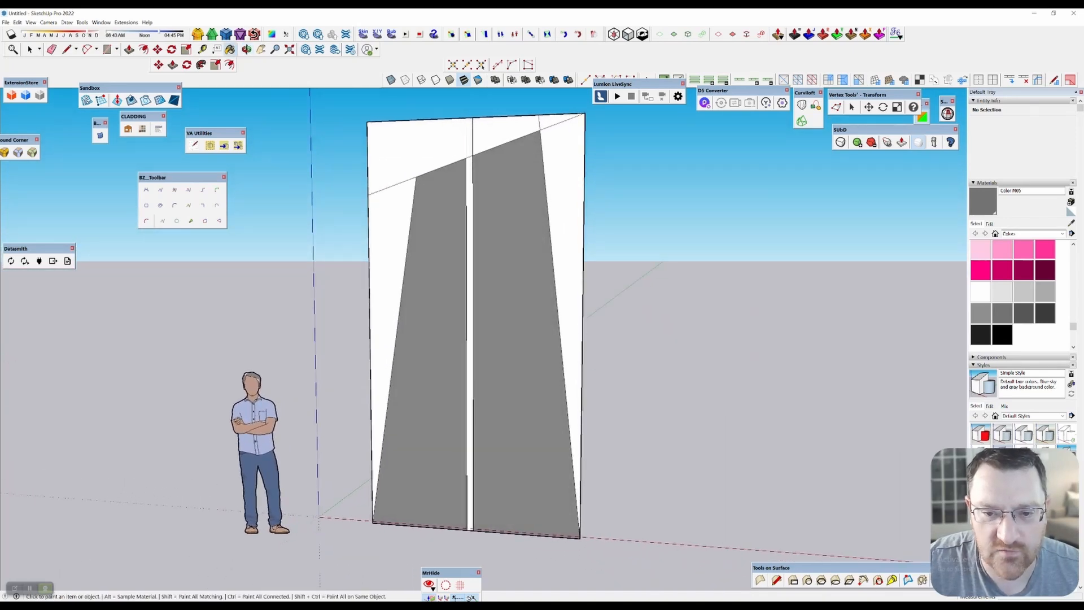
# Draw three evenly spaced horizontal lines across the full width of the rectangle, below the sloping top.
pyautogui.press('space')
pyautogui.press('l')
pyautogui.moveTo(533, 261); pyautogui.dragTo(573, 237, button='middle')
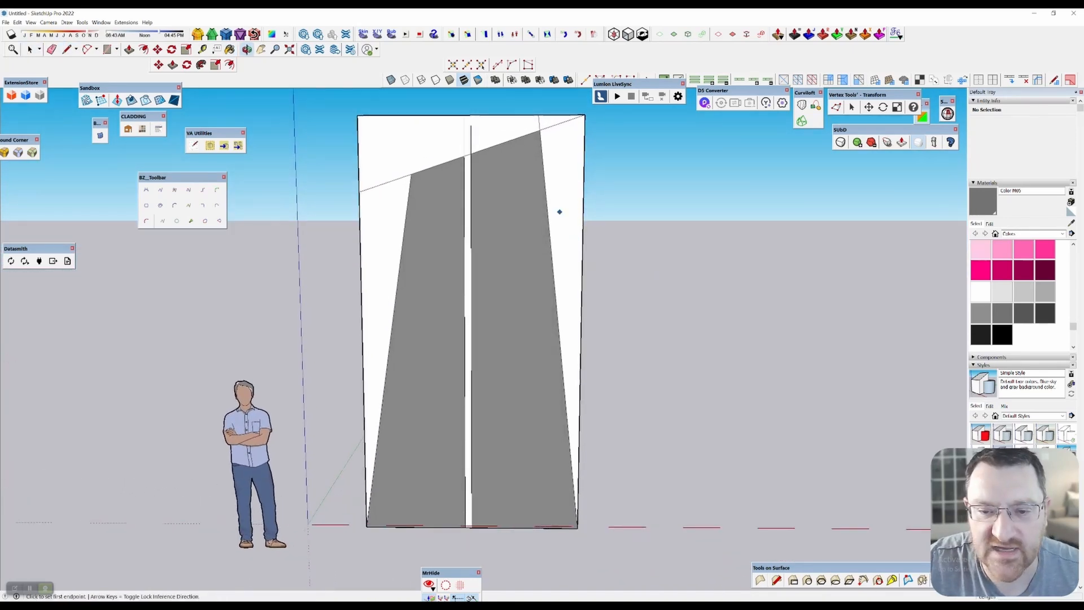
pyautogui.scroll(3, 549, 173)
pyautogui.moveTo(548, 172); pyautogui.dragTo(549, 174, button='middle')
pyautogui.keyDown('shift'); pyautogui.moveTo(511, 118); pyautogui.dragTo(528, 173, button='middle'); pyautogui.keyUp('shift')
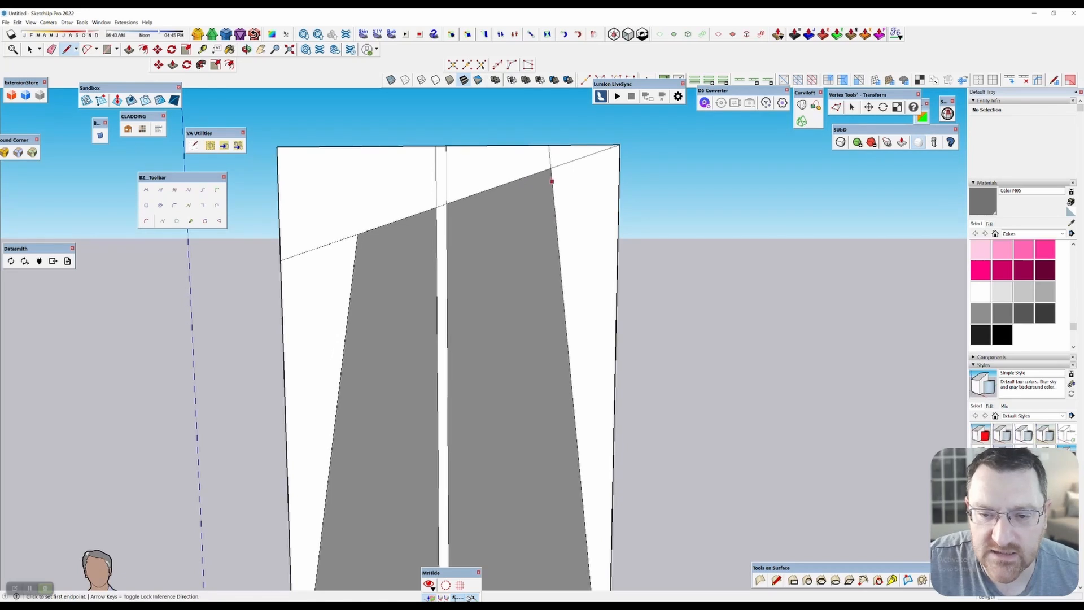
pyautogui.keyDown('shift'); pyautogui.moveTo(557, 225); pyautogui.dragTo(539, 179, button='middle'); pyautogui.keyUp('shift')
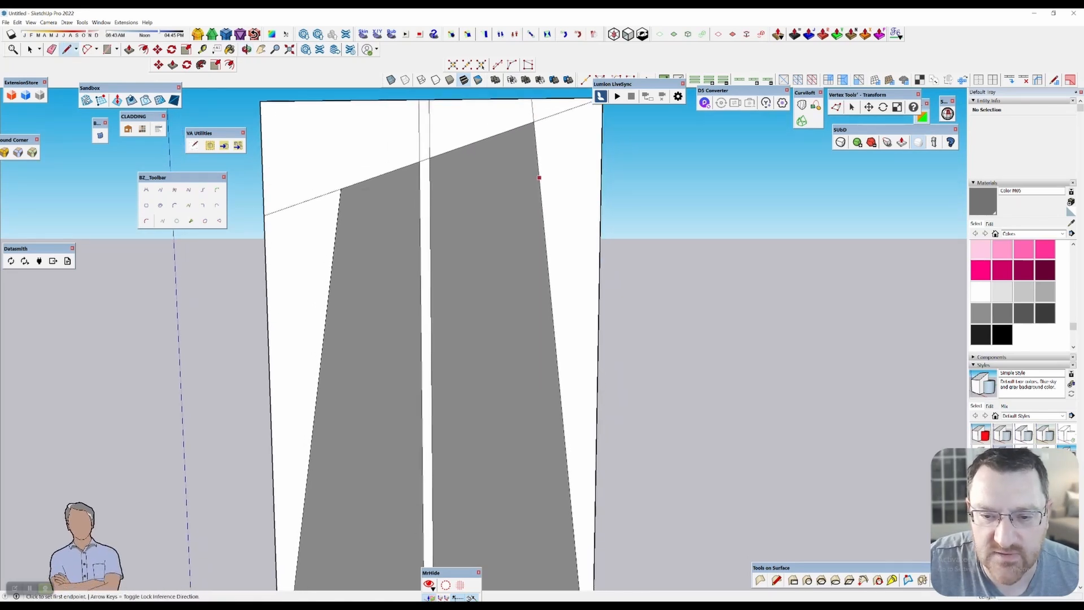
pyautogui.click(273, 263)
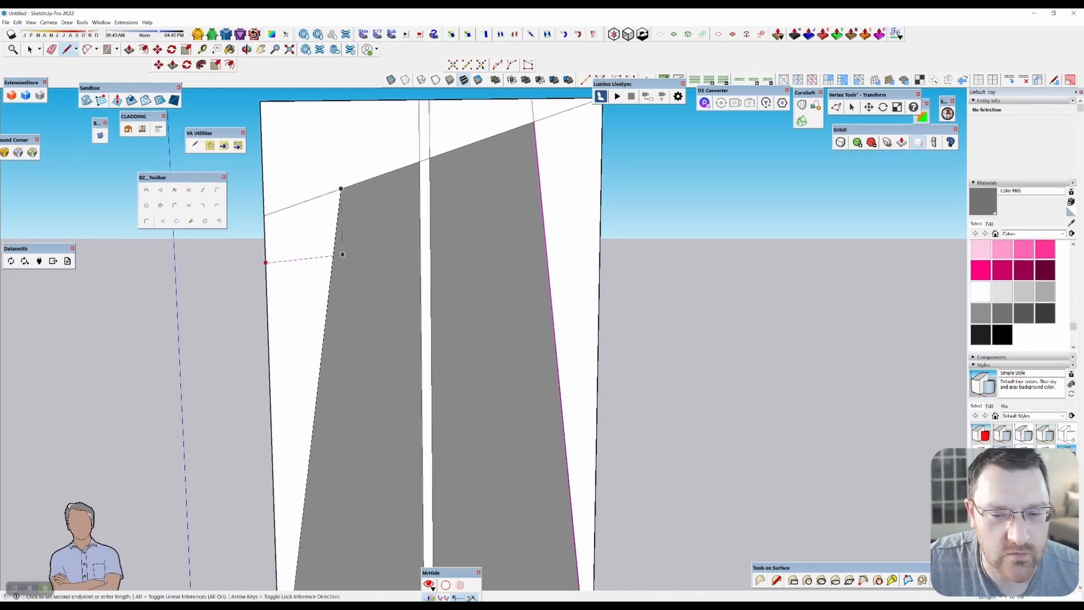
pyautogui.click(599, 263)
pyautogui.keyDown('shift'); pyautogui.moveTo(599, 263); pyautogui.dragTo(606, 219, button='middle'); pyautogui.keyUp('shift')
pyautogui.click(275, 317)
pyautogui.click(605, 314)
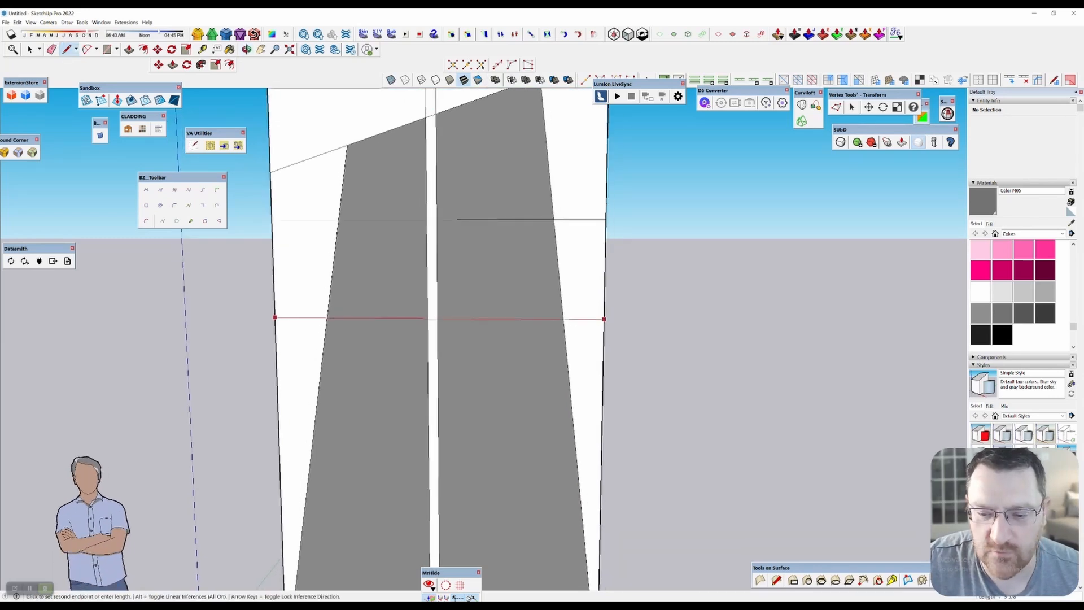
pyautogui.scroll(-3, 366, 334)
pyautogui.click(340, 346)
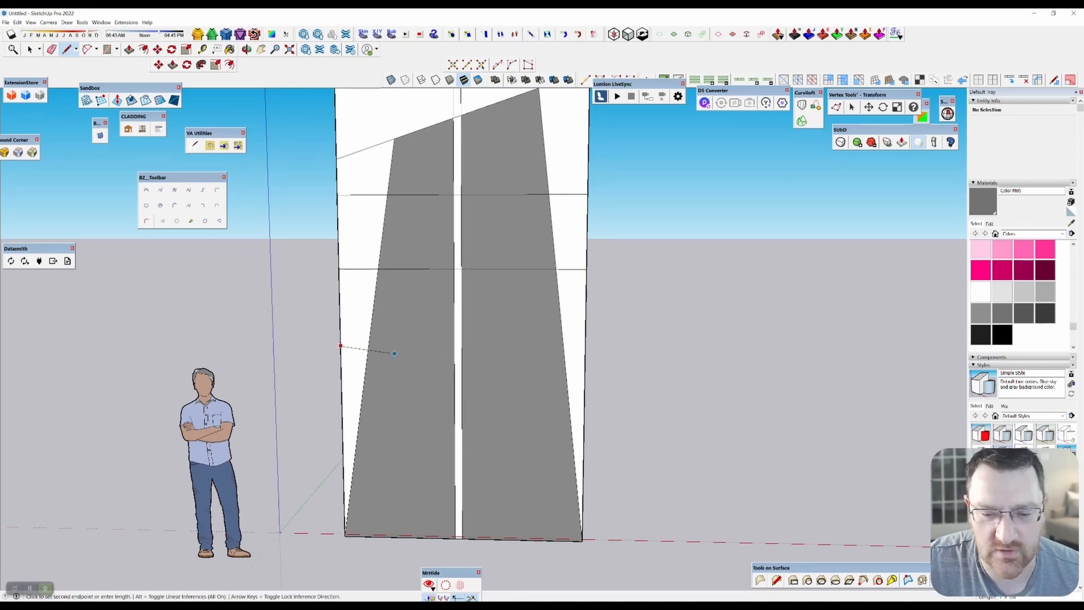
pyautogui.click(585, 348)
# Draw two outward-slanting lines on each side of the tapered shape between the horizontal lines, outlining two triangles per side.
pyautogui.scroll(2, 560, 267)
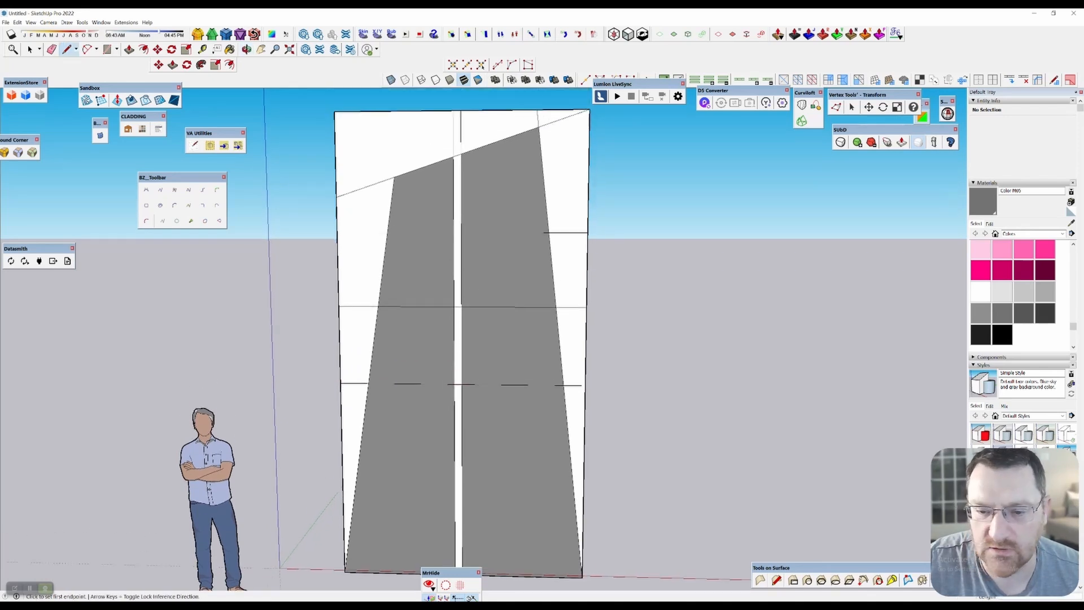
pyautogui.click(548, 229)
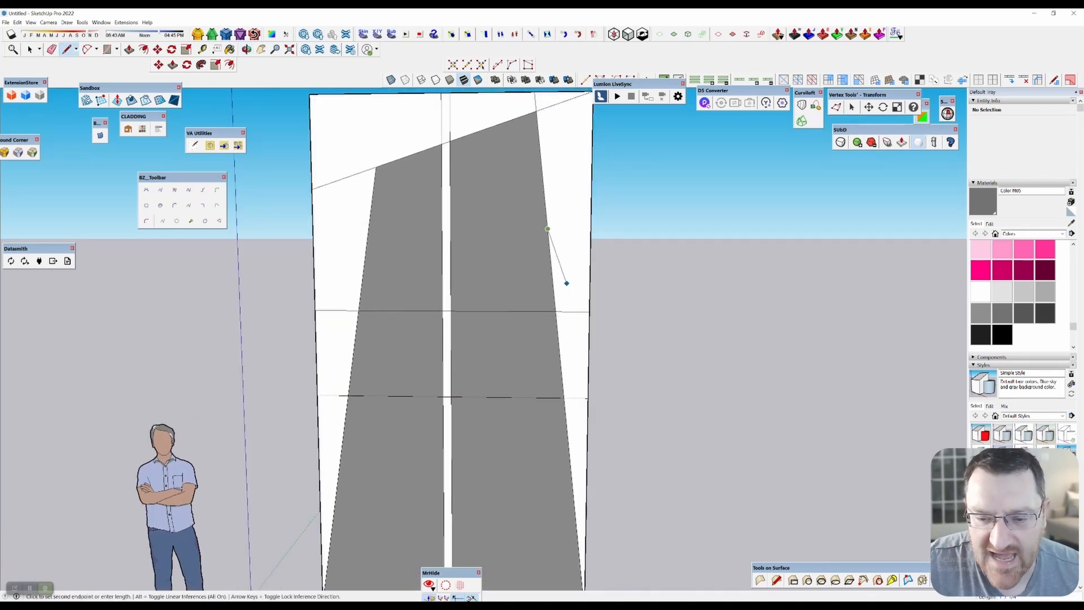
pyautogui.click(572, 311)
pyautogui.click(556, 311)
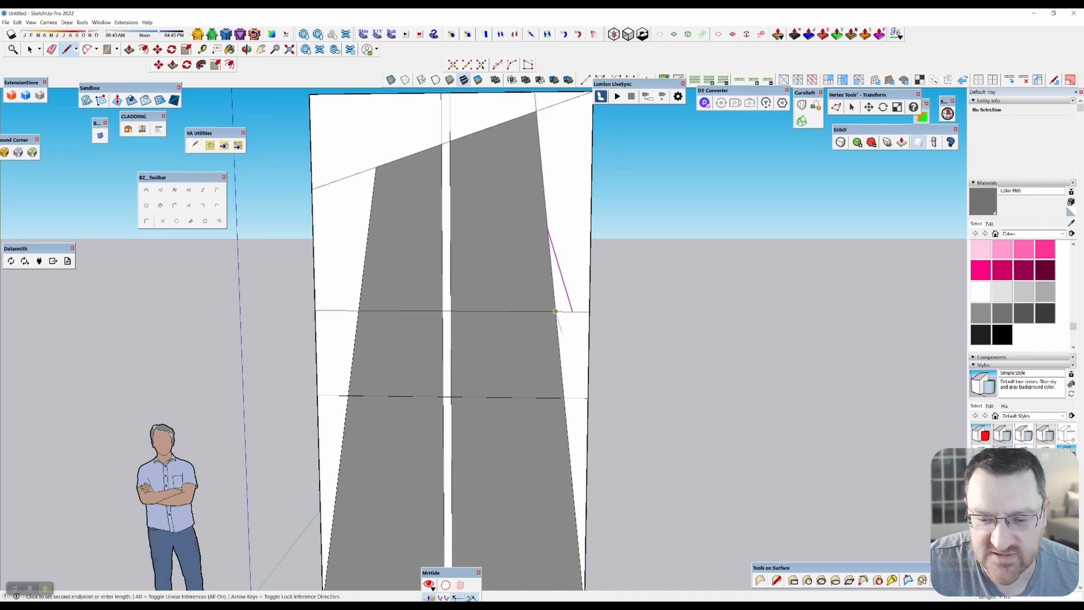
pyautogui.click(584, 398)
pyautogui.click(359, 310)
pyautogui.click(333, 395)
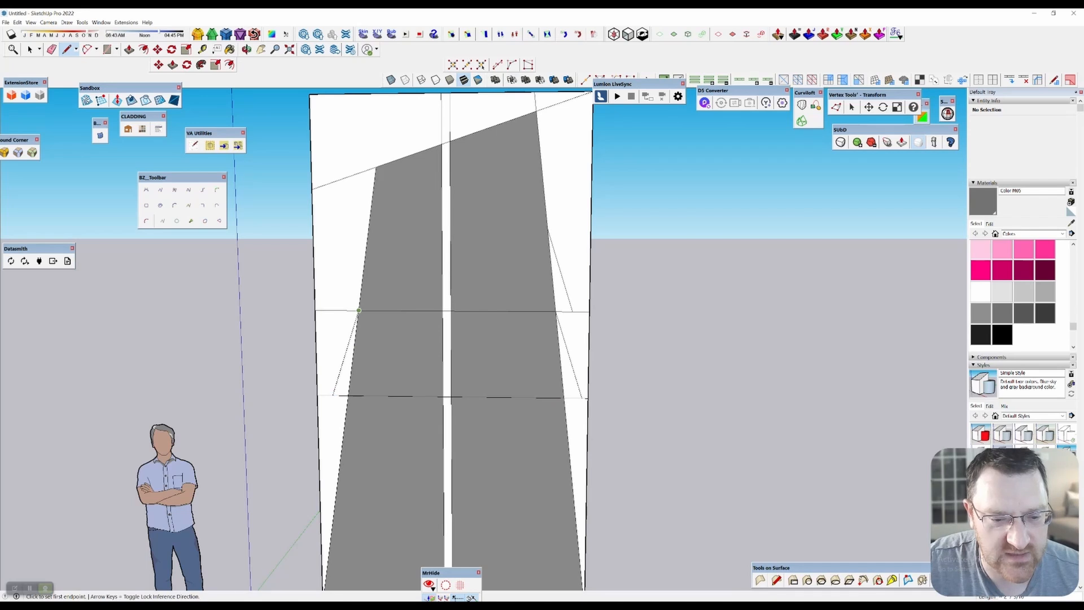
pyautogui.click(337, 310)
pyautogui.click(369, 229)
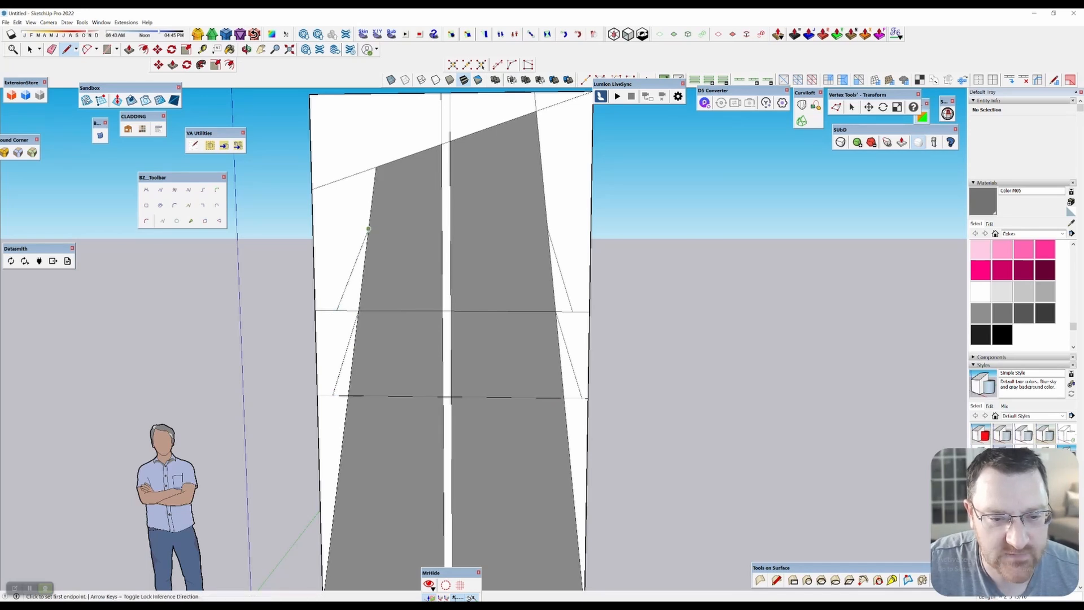
# Paint the four side triangles with the same gray as the tapered faces.
pyautogui.press('b')
pyautogui.click(355, 282)
pyautogui.click(346, 367)
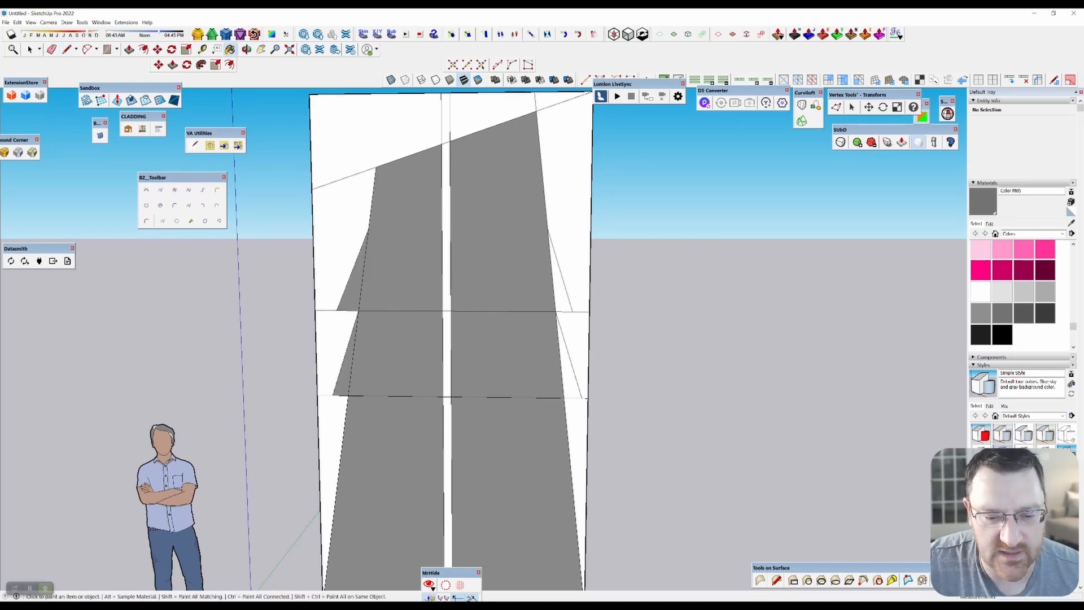
pyautogui.click(557, 277)
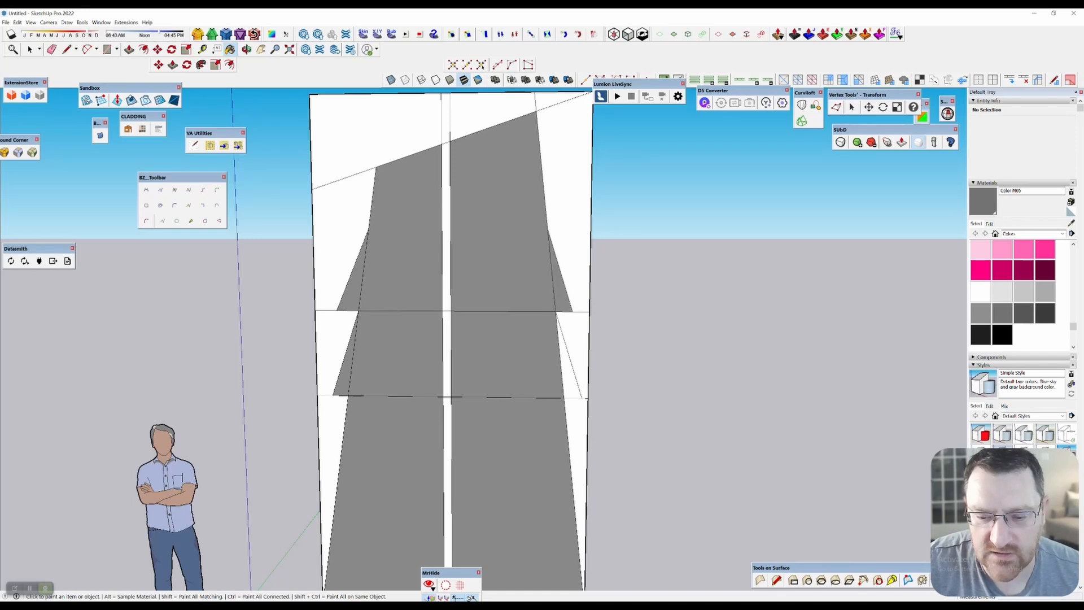
pyautogui.click(568, 355)
# Cut a small pointed notch into the gray shape's right edge near its top and erase the edge segment across its opening.
pyautogui.press('l')
pyautogui.scroll(2, 495, 110)
pyautogui.keyDown('shift'); pyautogui.moveTo(495, 110); pyautogui.dragTo(472, 173, button='middle'); pyautogui.keyUp('shift')
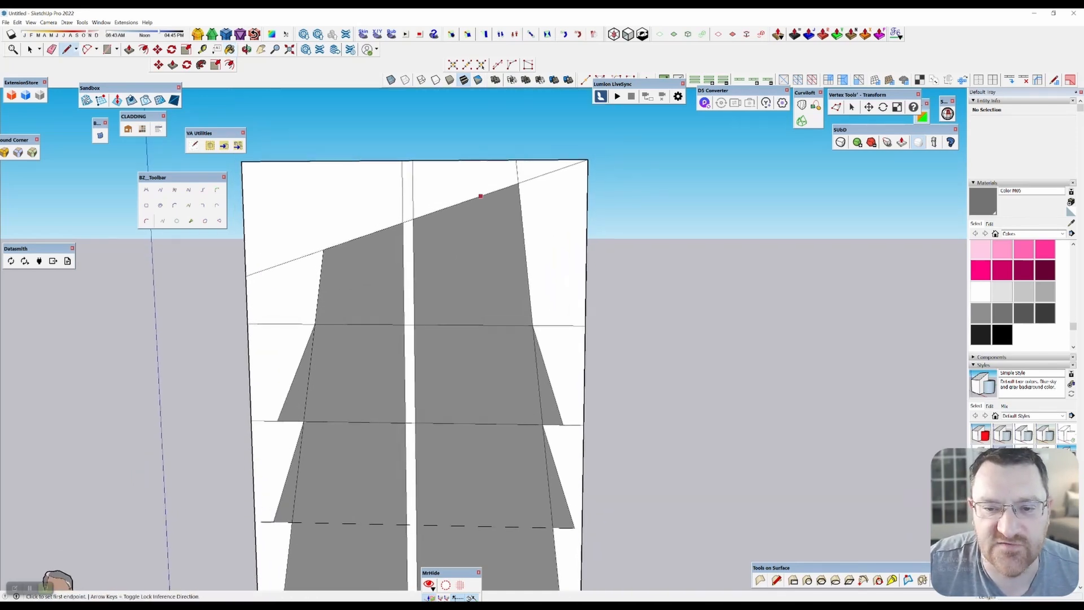
pyautogui.scroll(2, 476, 189)
pyautogui.scroll(1, 527, 209)
pyautogui.click(537, 208)
pyautogui.click(493, 240)
pyautogui.click(538, 224)
pyautogui.press('e')
pyautogui.click(537, 216)
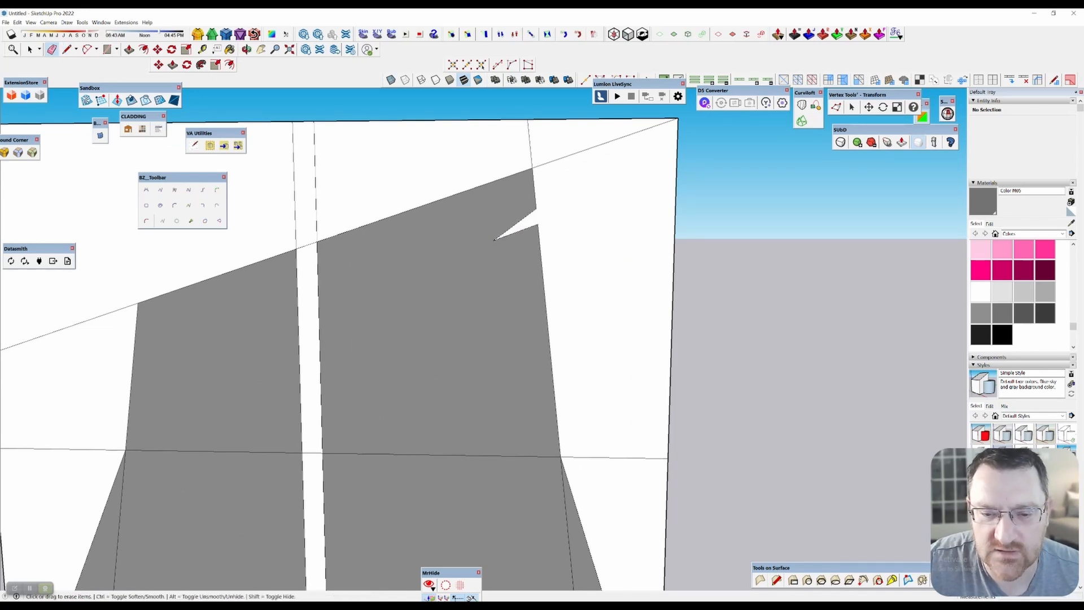
# Erase the rectangle's outer edges and leftover line stubs beside the gray shape's right profile to remove the excess white faces.
pyautogui.scroll(-3, 542, 222)
pyautogui.keyDown('shift'); pyautogui.moveTo(543, 223); pyautogui.dragTo(518, 119, button='middle'); pyautogui.keyUp('shift')
pyautogui.scroll(-1, 517, 119)
pyautogui.scroll(-2, 510, 233)
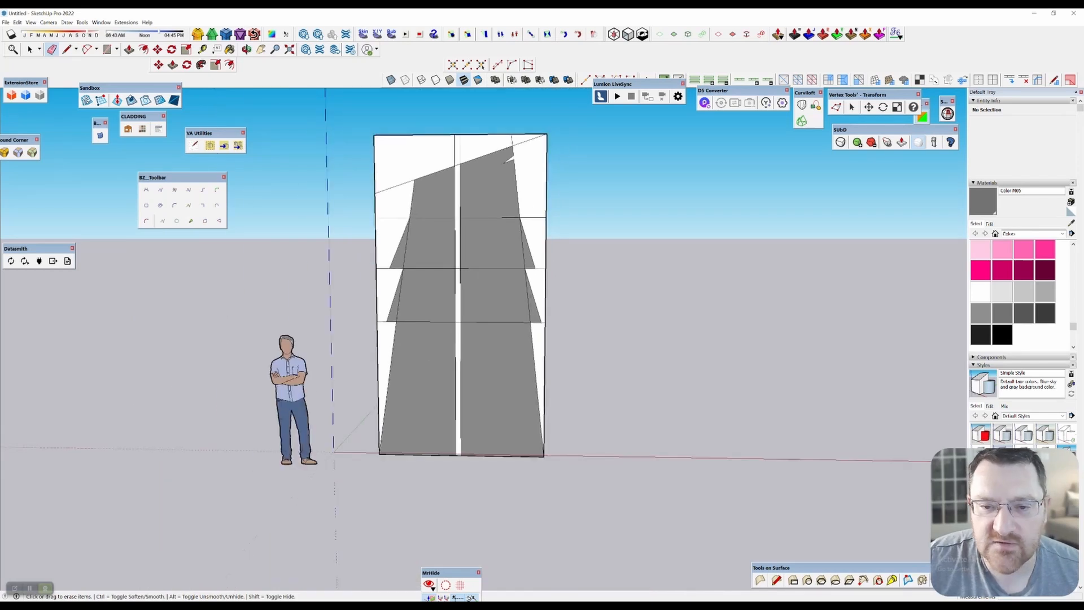
pyautogui.click(529, 135)
pyautogui.click(530, 141)
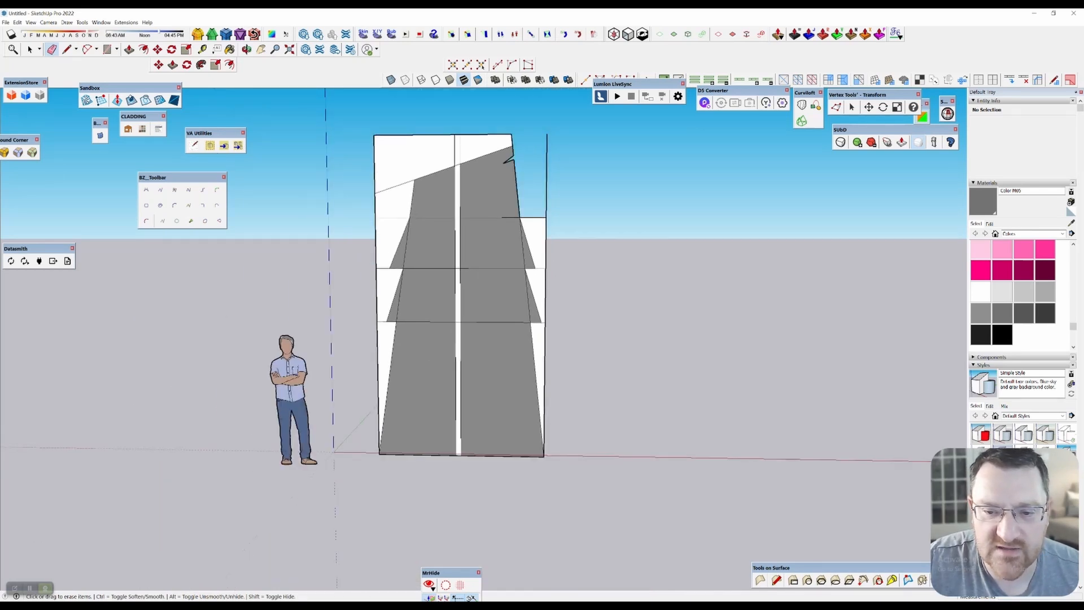
pyautogui.moveTo(546, 201); pyautogui.dragTo(545, 237)
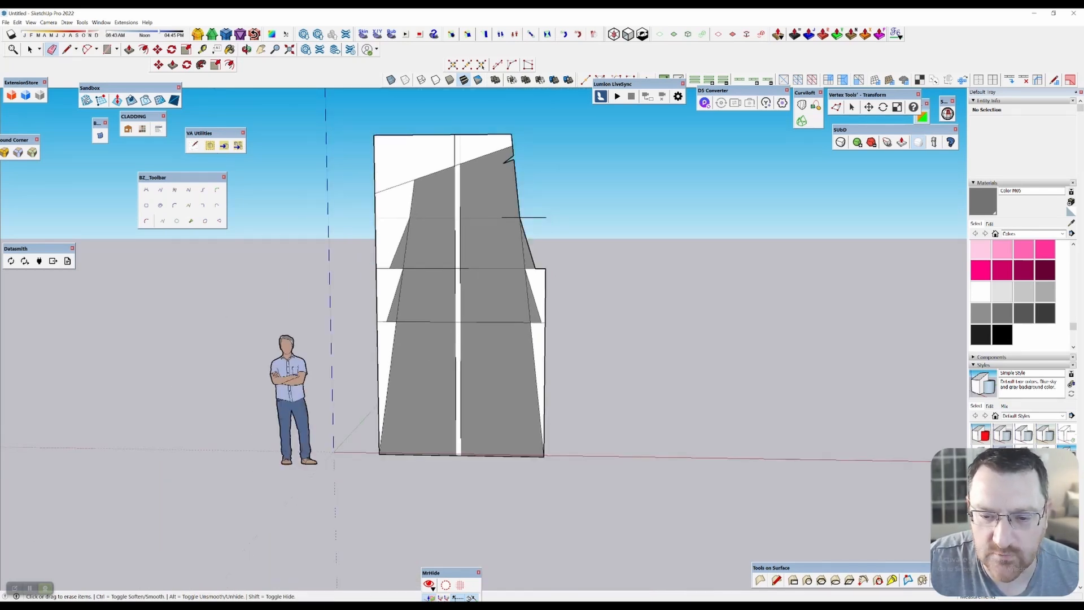
pyautogui.click(545, 294)
pyautogui.click(545, 389)
pyautogui.click(536, 217)
pyautogui.scroll(2, 317, 292)
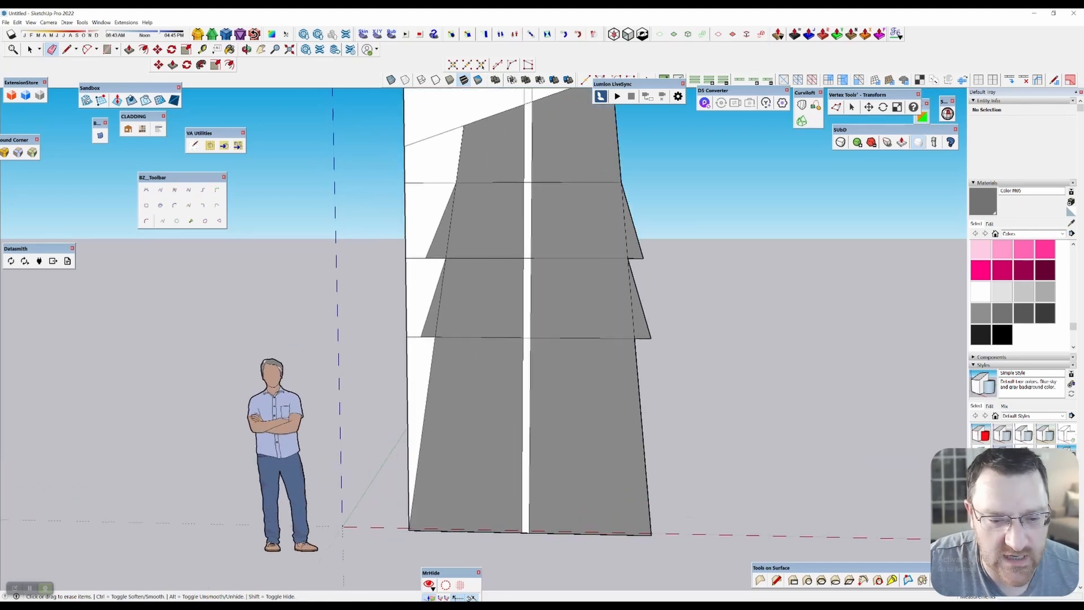
# Erase the remaining outer edges of the rectangle along the left side and above the sloping top.
pyautogui.moveTo(407, 345); pyautogui.dragTo(415, 330)
pyautogui.moveTo(402, 246); pyautogui.dragTo(417, 263)
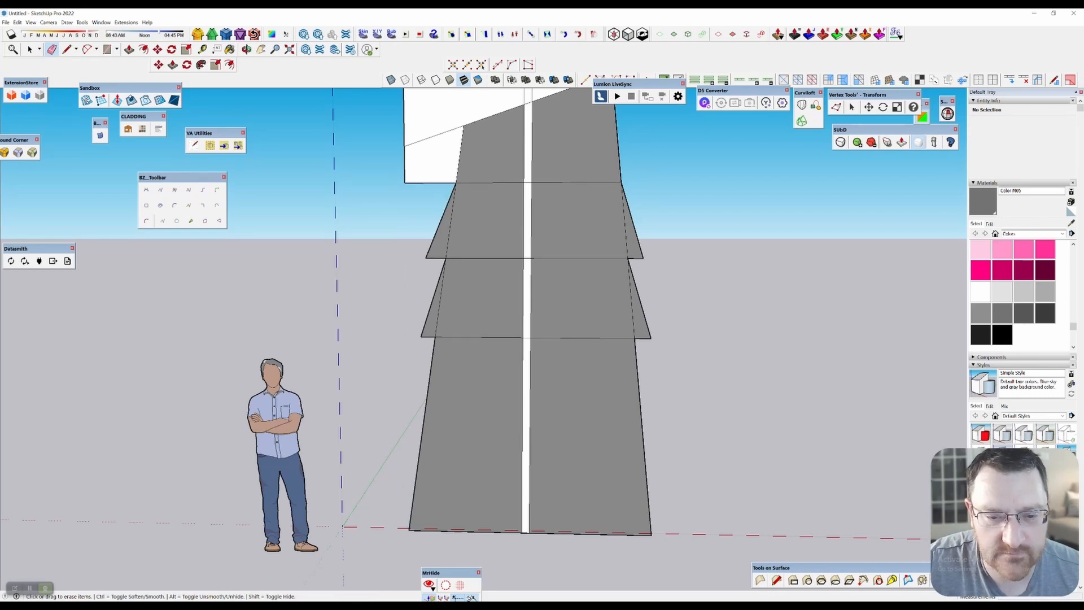
pyautogui.keyDown('shift'); pyautogui.moveTo(413, 186); pyautogui.dragTo(366, 308, button='middle'); pyautogui.keyUp('shift')
pyautogui.moveTo(373, 305)
pyautogui.mouseDown()
pyautogui.moveTo(353, 282)
pyautogui.moveTo(352, 226)
pyautogui.moveTo(384, 169)
pyautogui.mouseUp()
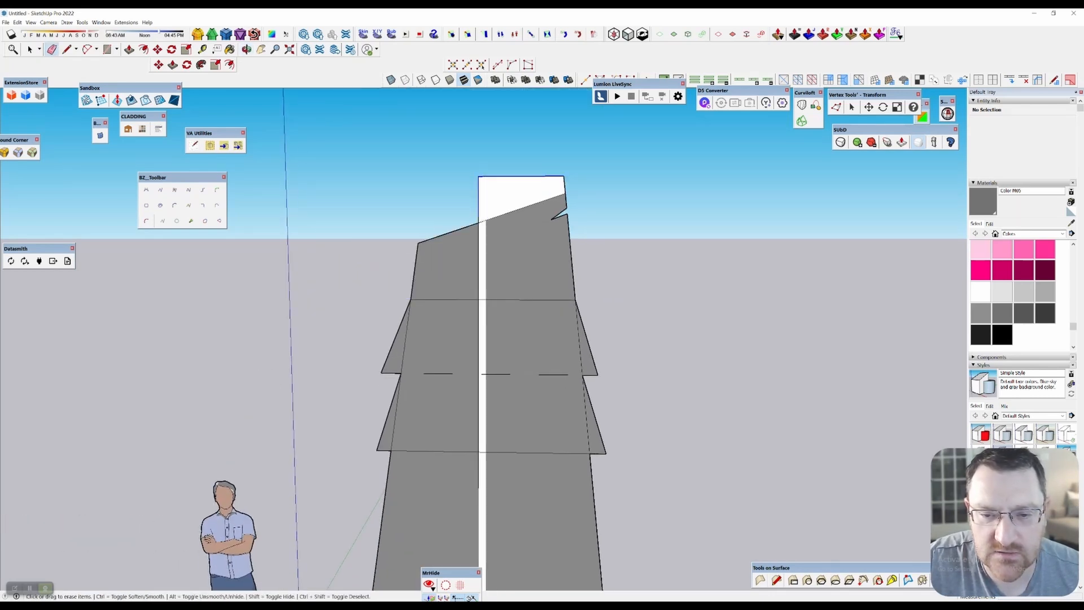
pyautogui.moveTo(565, 186); pyautogui.dragTo(582, 209)
# Delete the white faces in the narrow gap between the two gray halves and erase the line crossing it.
pyautogui.scroll(-2, 607, 277)
pyautogui.moveTo(607, 278)
pyautogui.keyDown('shift'); pyautogui.mouseDown(button='middle')
pyautogui.moveTo(525, 97)
pyautogui.moveTo(536, 172)
pyautogui.moveTo(568, 217)
pyautogui.mouseUp(button='middle'); pyautogui.keyUp('shift')
pyautogui.scroll(3, 466, 266)
pyautogui.press('space')
pyautogui.click(479, 158)
pyautogui.press('Delete')
pyautogui.click(480, 255)
pyautogui.press('Delete')
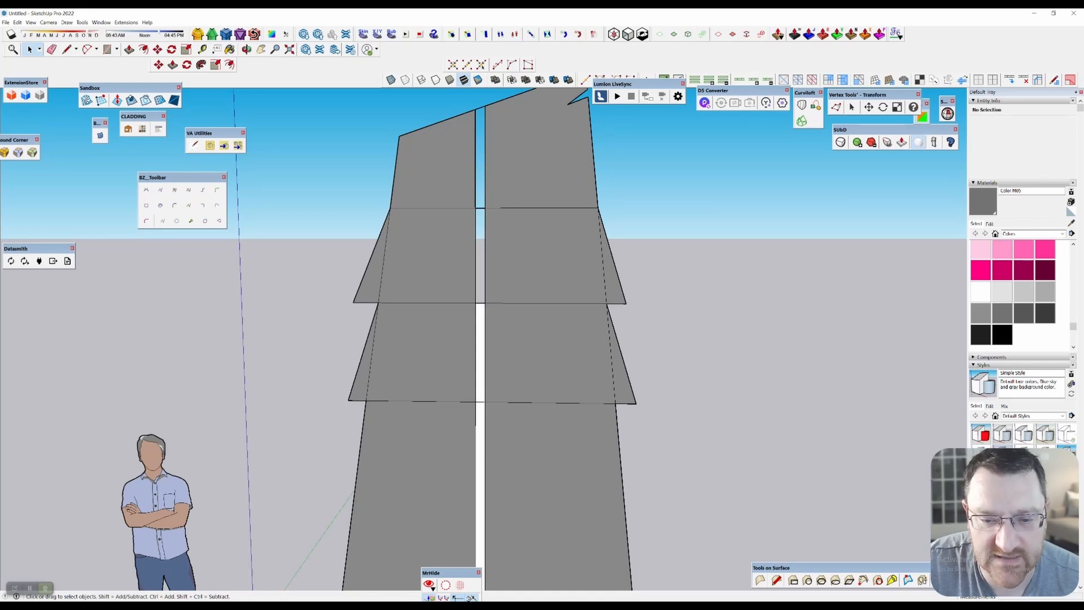
pyautogui.click(480, 353)
pyautogui.press('Delete')
pyautogui.press('Delete')
pyautogui.press('e')
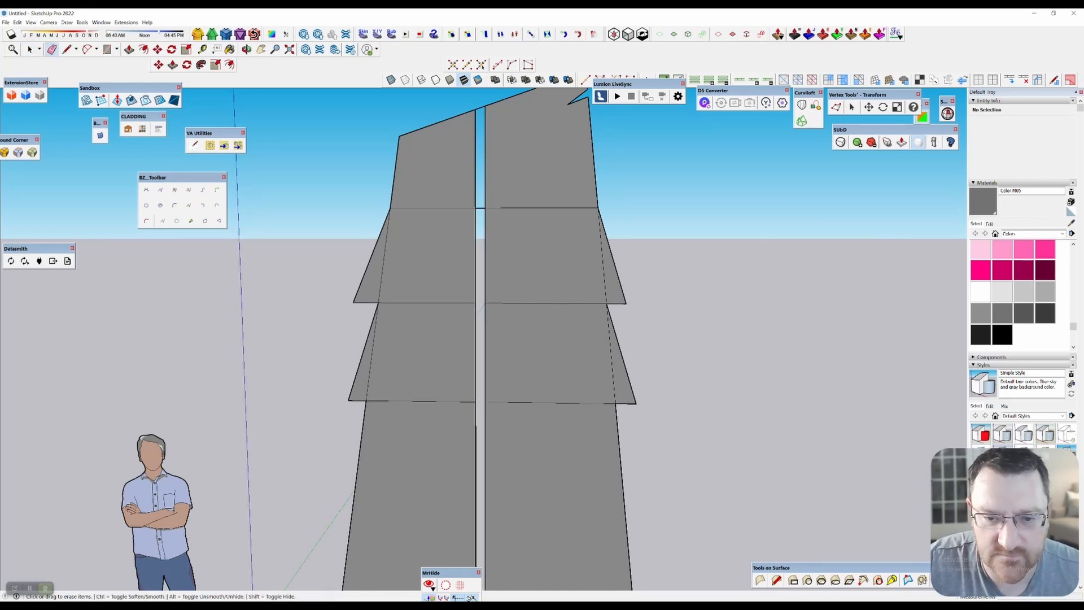
pyautogui.click(480, 208)
pyautogui.scroll(-2, 505, 229)
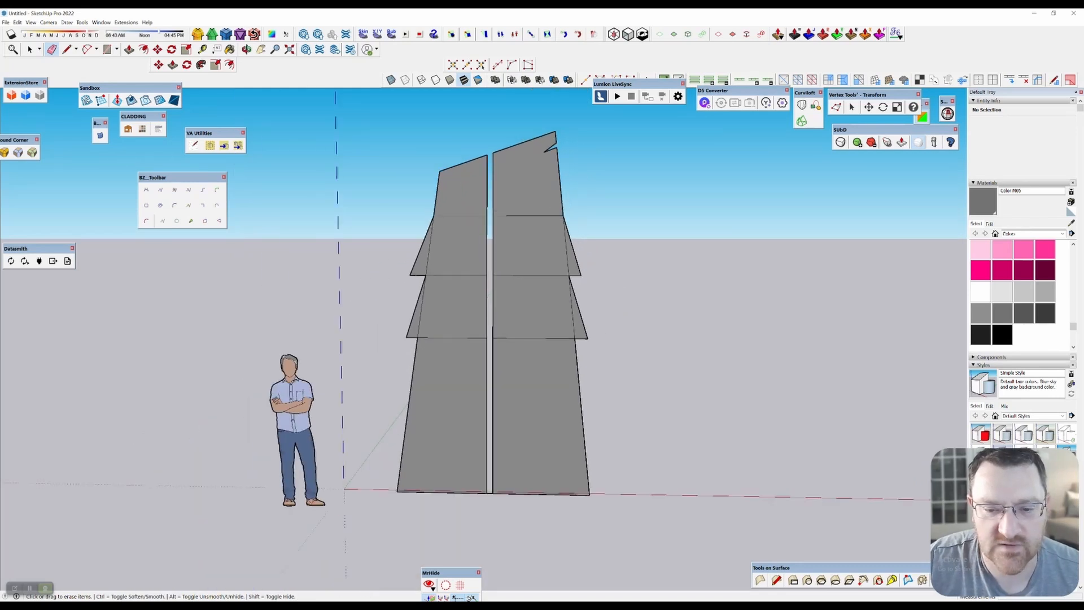
# Erase the horizontal and slanted dividing lines inside both gray halves, keeping only their jagged outlines.
pyautogui.scroll(-1, 506, 361)
pyautogui.scroll(-2, 506, 361)
pyautogui.press('space')
pyautogui.scroll(1, 533, 266)
pyautogui.press('e')
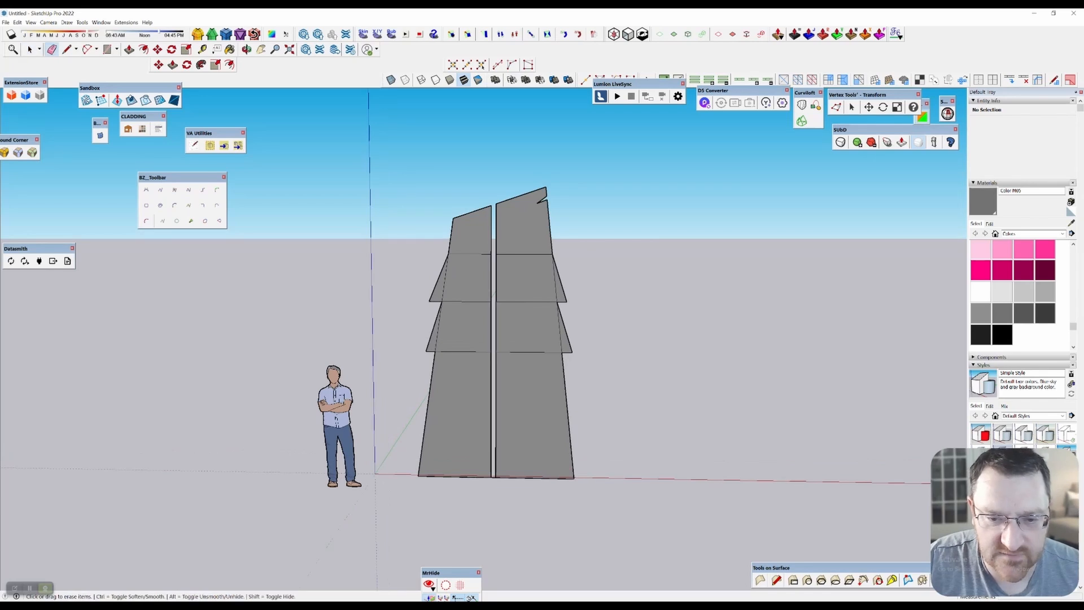
pyautogui.moveTo(447, 271)
pyautogui.mouseDown()
pyautogui.moveTo(456, 304)
pyautogui.moveTo(438, 328)
pyautogui.moveTo(456, 352)
pyautogui.mouseUp()
pyautogui.moveTo(528, 346); pyautogui.dragTo(555, 265)
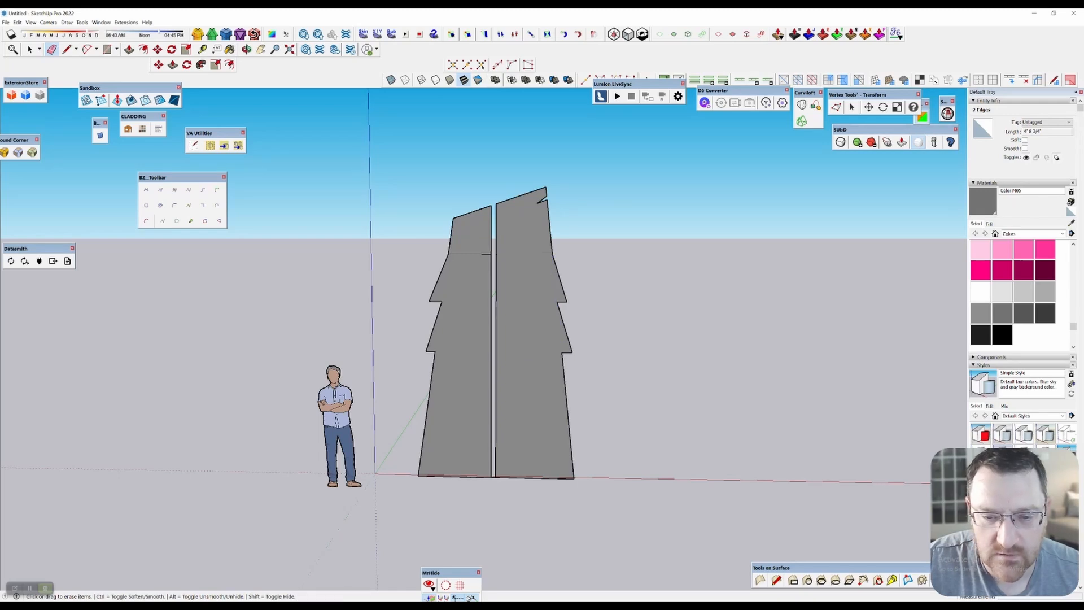
# Select both halves of the panel and make them a group.
pyautogui.moveTo(555, 265); pyautogui.dragTo(536, 237, button='middle')
pyautogui.press('space')
pyautogui.moveTo(391, 169); pyautogui.dragTo(705, 559)
pyautogui.rightClick(542, 280)
pyautogui.click(556, 346)
# Paint the panel's back faces inside the group with the same gray, and reopen the group for editing.
pyautogui.moveTo(556, 346); pyautogui.dragTo(423, 406, button='middle')
pyautogui.doubleClick(457, 338)
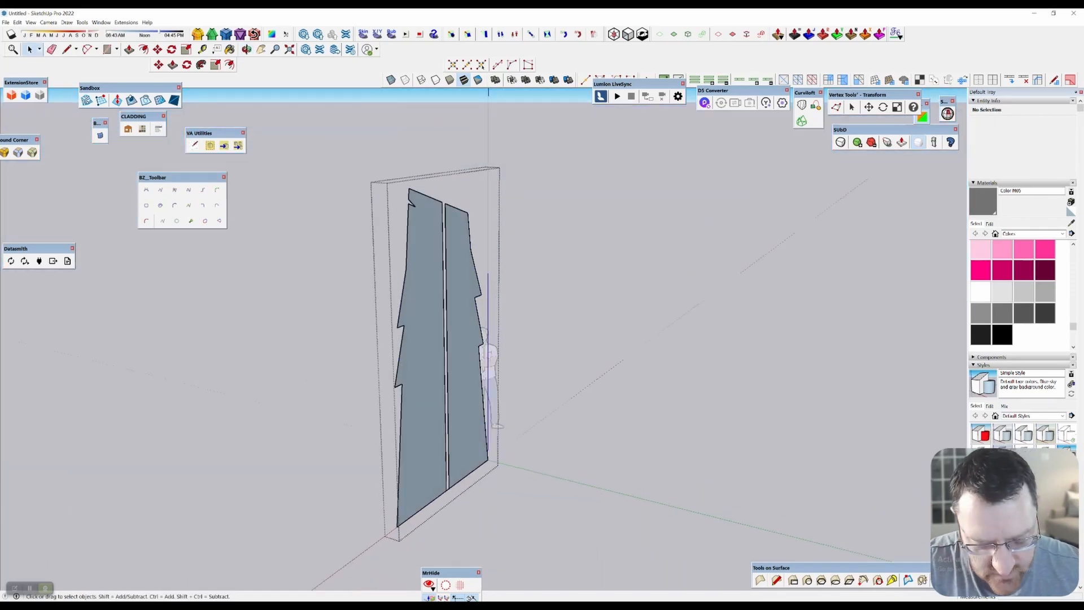
pyautogui.hotkey('ctrl', 'a')
pyautogui.press('b')
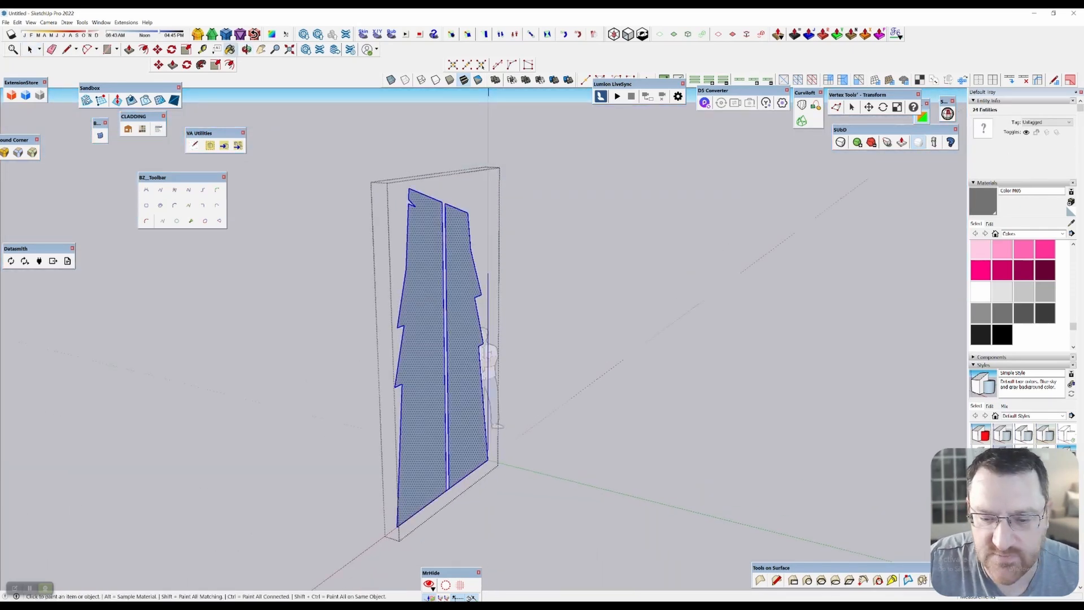
pyautogui.click(424, 407)
pyautogui.press('space')
pyautogui.click(510, 418)
pyautogui.scroll(1, 511, 417)
pyautogui.keyDown('shift'); pyautogui.moveTo(511, 417); pyautogui.dragTo(523, 405, button='middle'); pyautogui.keyUp('shift')
pyautogui.press('m')
pyautogui.press('space')
pyautogui.click(499, 383)
pyautogui.click(469, 389)
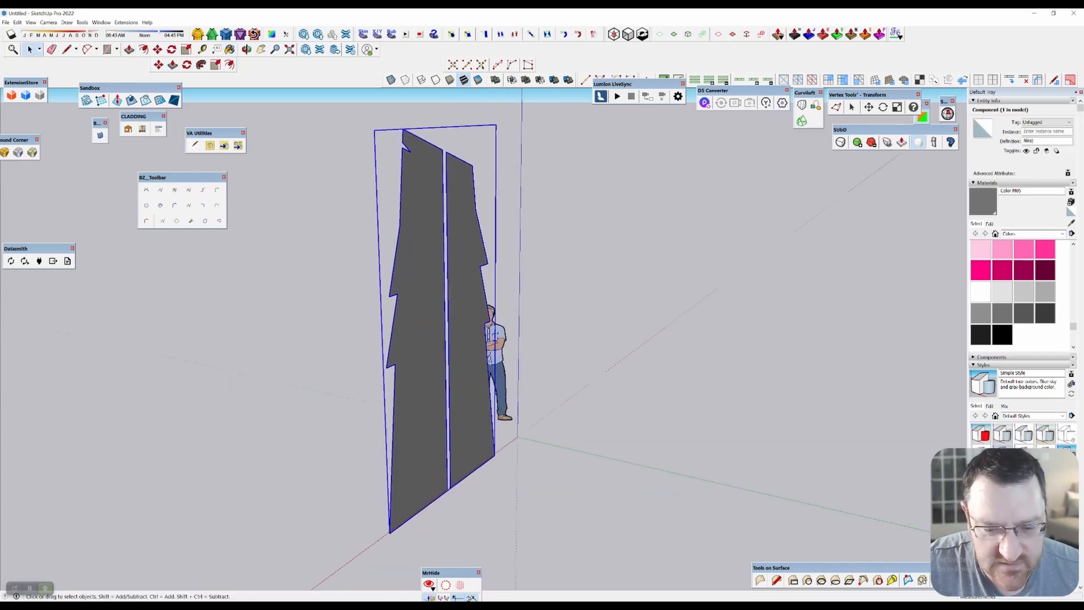
pyautogui.doubleClick(434, 449)
# Try to extrude one half of the panel with Push/Pull from its back and front faces, undoing each attempt.
pyautogui.press('p')
pyautogui.scroll(2, 433, 449)
pyautogui.click(434, 449)
pyautogui.click(446, 451)
pyautogui.moveTo(446, 452); pyautogui.dragTo(640, 440, button='middle')
pyautogui.hotkey('ctrl', 'z')
pyautogui.click(637, 429)
pyautogui.click(621, 432)
pyautogui.hotkey('ctrl', 'z')
pyautogui.click(621, 311)
pyautogui.click(601, 316)
pyautogui.moveTo(601, 316); pyautogui.dragTo(423, 314, button='middle')
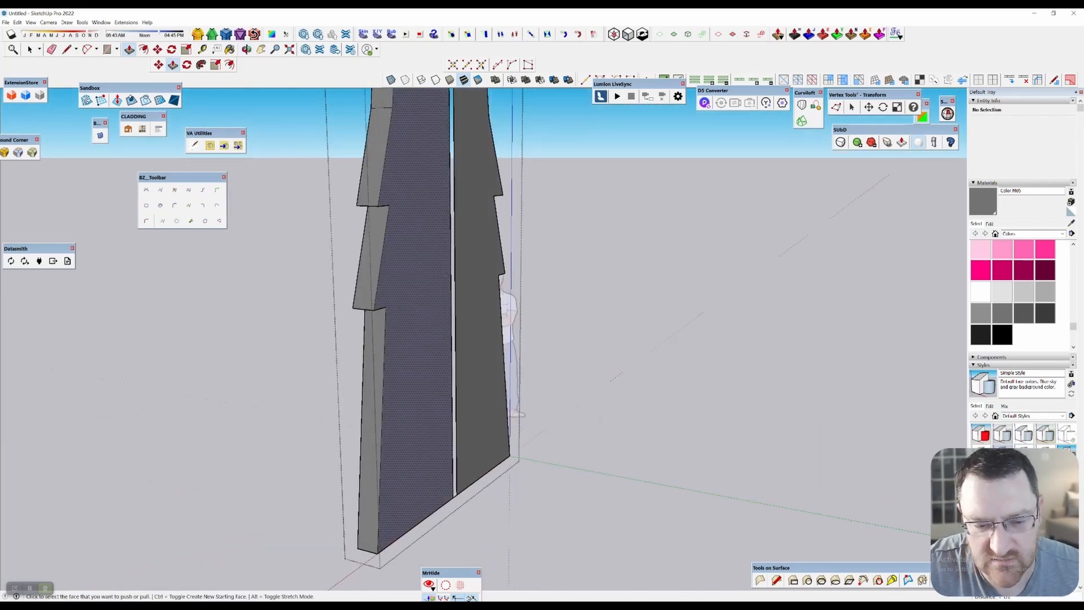
pyautogui.hotkey('ctrl', 'z')
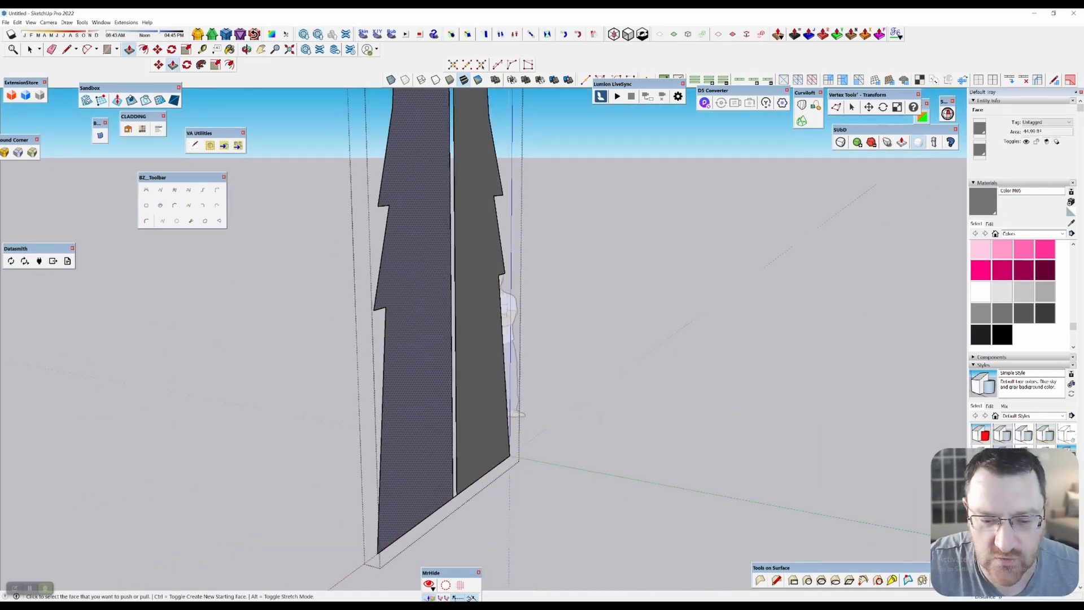
# Extrude both panel halves into slabs with Push/Pull, close the group and select it.
pyautogui.click(424, 316)
pyautogui.click(469, 330)
pyautogui.moveTo(469, 330); pyautogui.dragTo(418, 350, button='middle')
pyautogui.click(429, 395)
pyautogui.click(379, 468)
pyautogui.moveTo(379, 468); pyautogui.dragTo(695, 372, button='middle')
pyautogui.scroll(-2, 745, 333)
pyautogui.press('Escape')
pyautogui.click(532, 283)
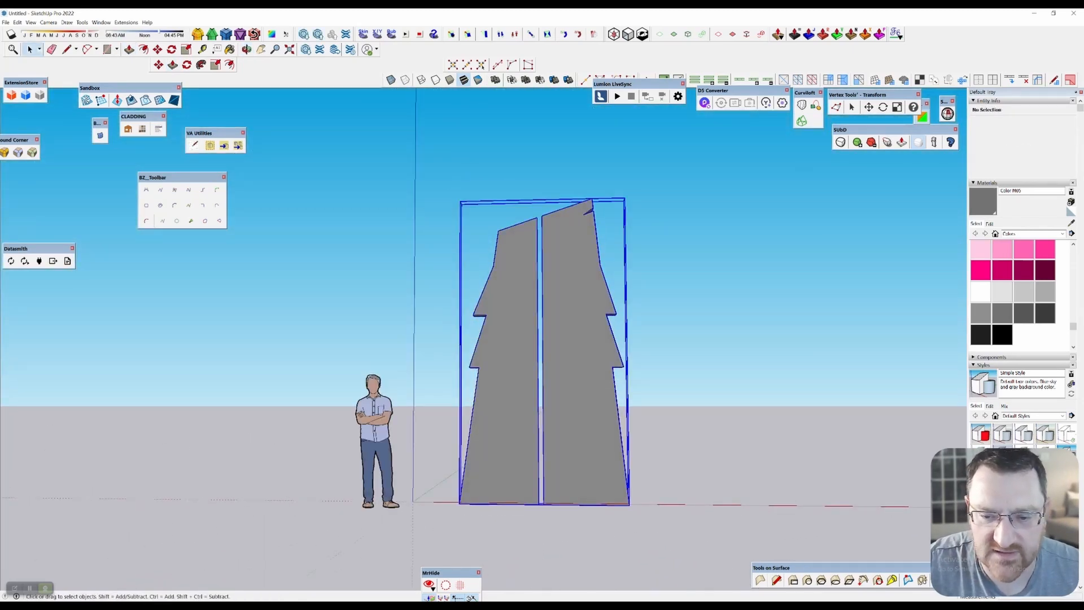
# Scale the panel group up uniformly from its top edge and reduce it slightly from its side.
pyautogui.scroll(-2, 533, 282)
pyautogui.moveTo(532, 283); pyautogui.dragTo(531, 370, button='middle')
pyautogui.press('s')
pyautogui.scroll(-1, 546, 284)
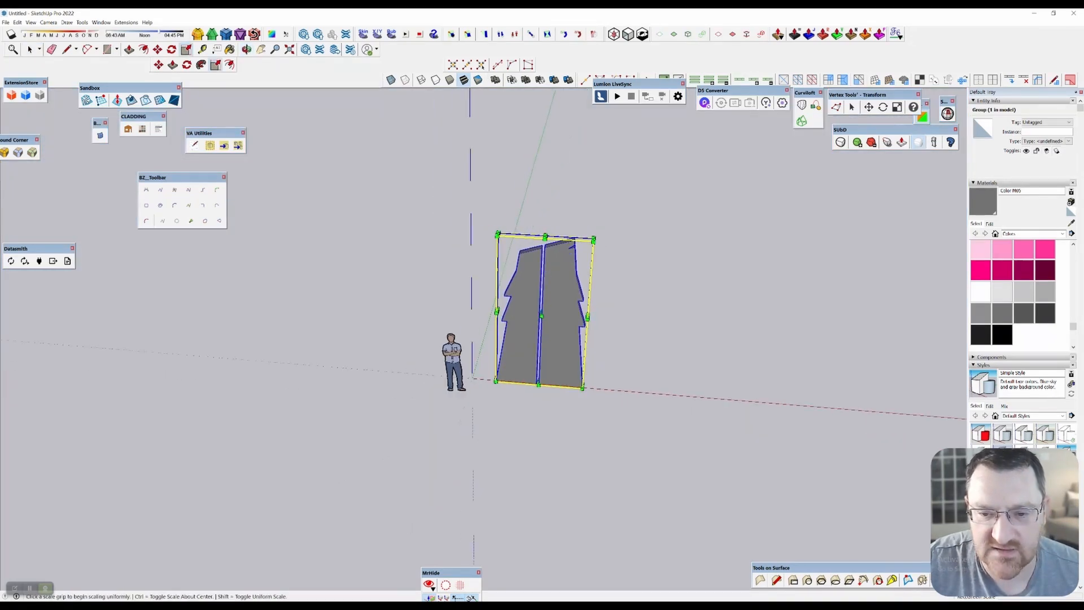
pyautogui.keyDown('shift'); pyautogui.moveTo(546, 284); pyautogui.dragTo(505, 418, button='middle'); pyautogui.keyUp('shift')
pyautogui.scroll(1, 528, 457)
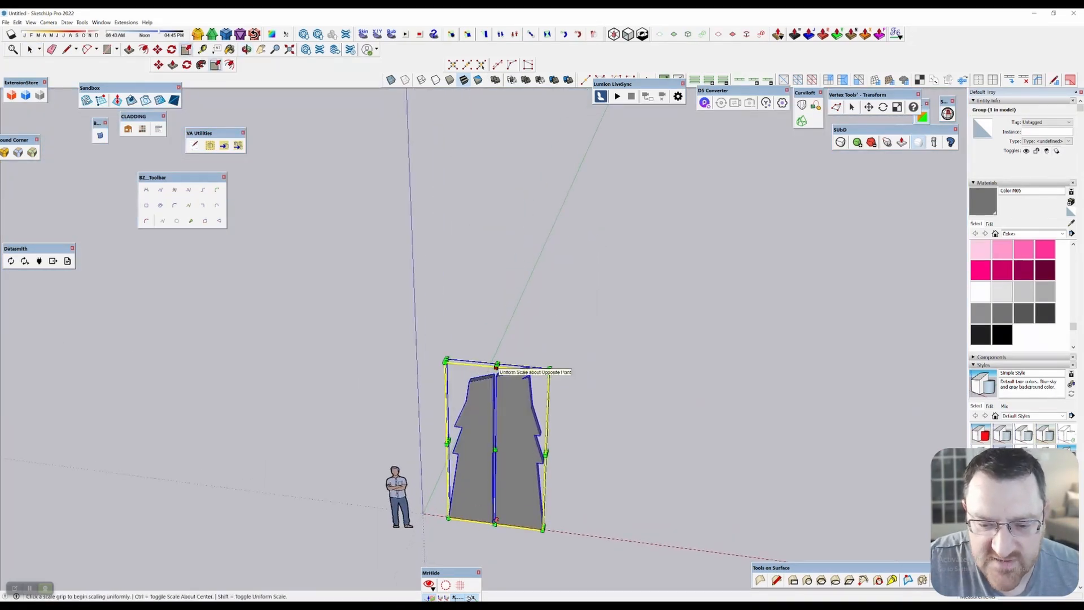
pyautogui.moveTo(587, 384); pyautogui.dragTo(525, 374, button='middle')
pyautogui.scroll(1, 525, 373)
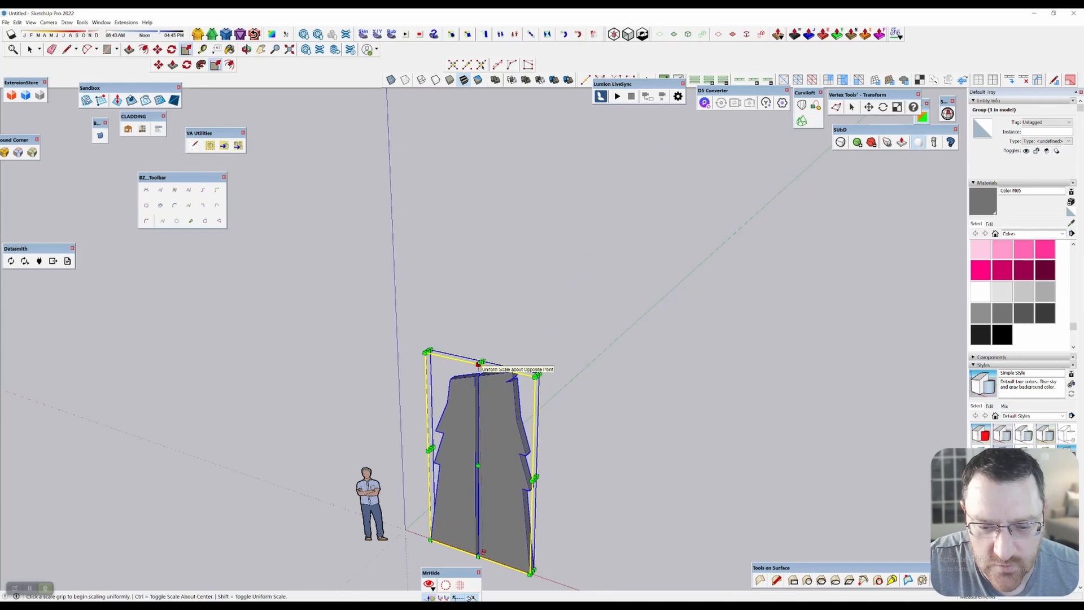
pyautogui.click(480, 362)
pyautogui.click(480, 236)
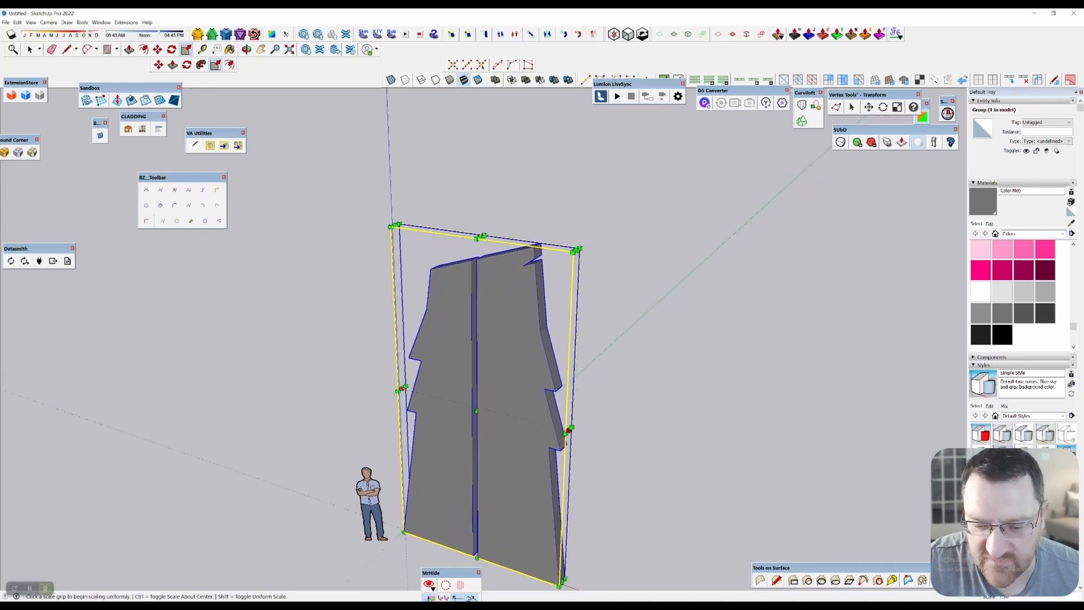
pyautogui.click(568, 429)
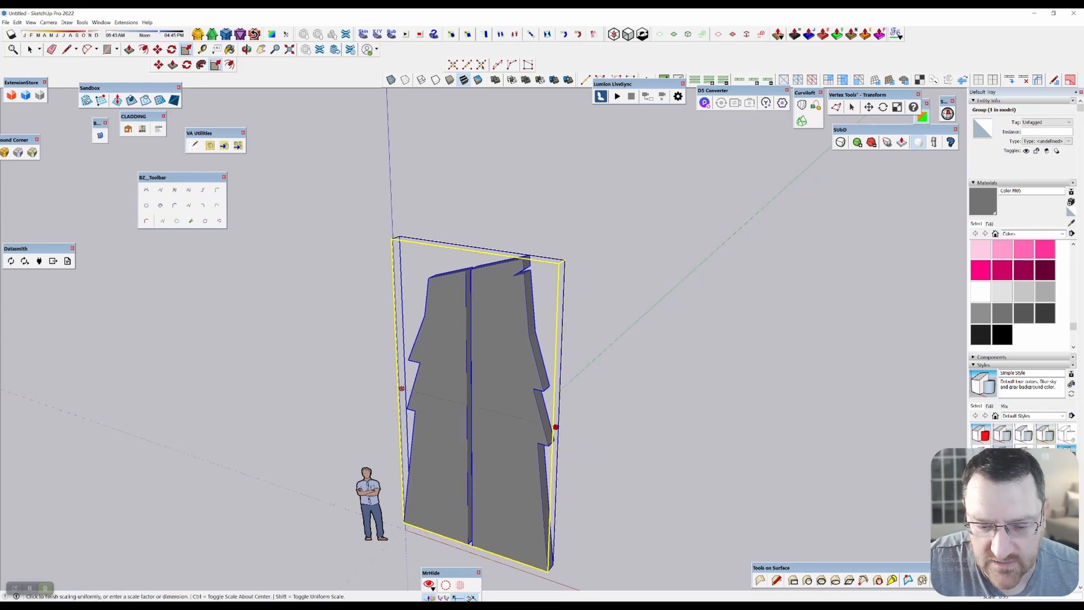
pyautogui.click(551, 424)
# Shrink the panel group uniformly from its other side and enlarge it again from its top edge.
pyautogui.moveTo(350, 395); pyautogui.dragTo(517, 333, button='middle')
pyautogui.scroll(2, 517, 333)
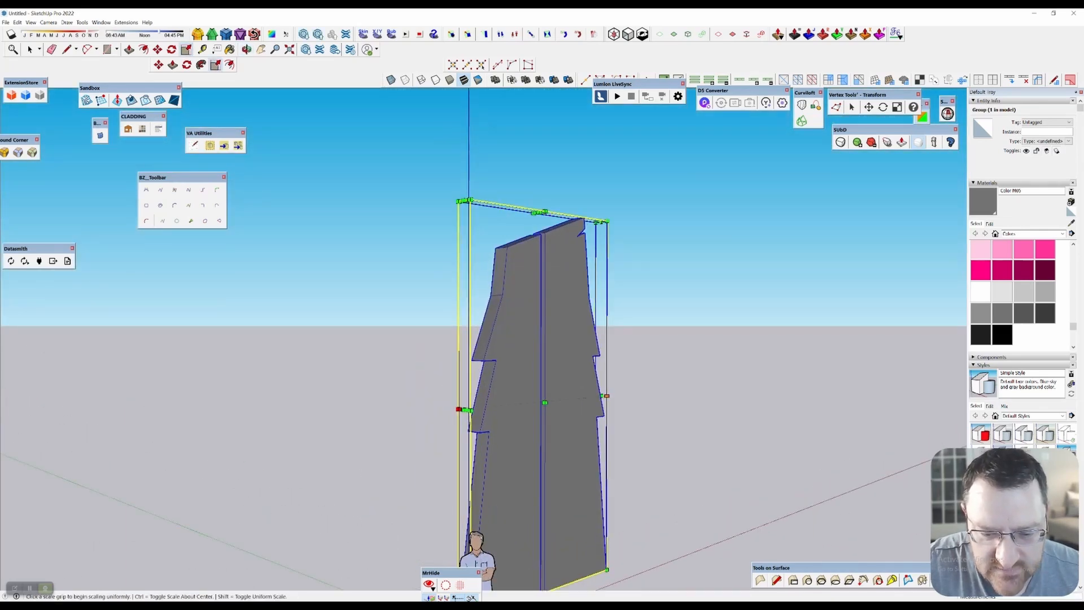
pyautogui.keyDown('shift'); pyautogui.moveTo(464, 410); pyautogui.dragTo(480, 408); pyautogui.keyUp('shift')
pyautogui.moveTo(480, 408); pyautogui.dragTo(446, 452, button='middle')
pyautogui.scroll(-2, 557, 233)
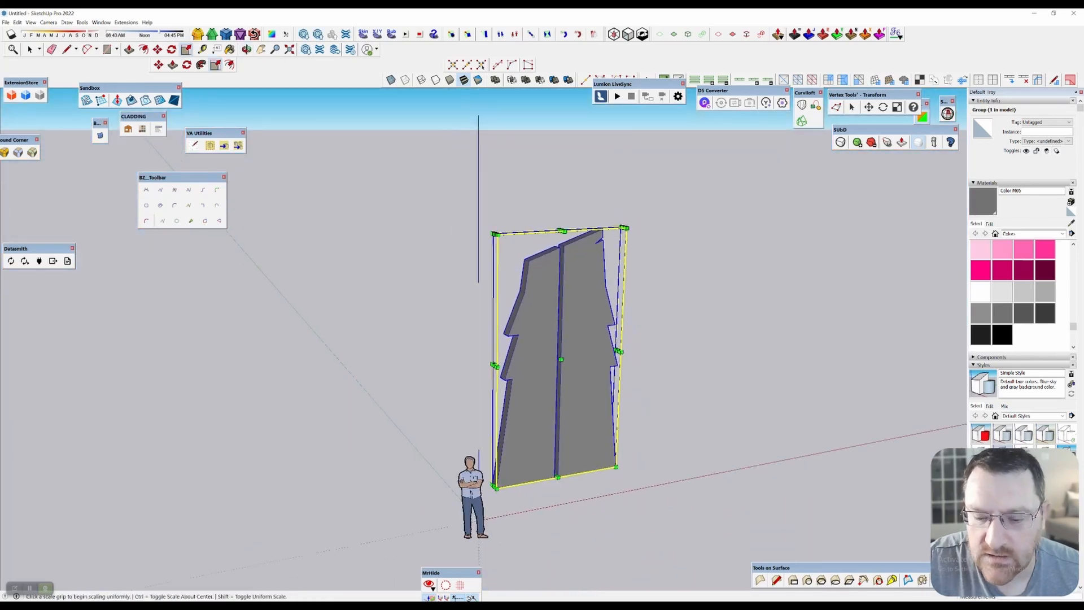
pyautogui.moveTo(557, 232); pyautogui.dragTo(550, 285, button='middle')
pyautogui.keyDown('shift'); pyautogui.moveTo(562, 248); pyautogui.dragTo(567, 184); pyautogui.keyUp('shift')
# Explode the panel group into loose geometry.
pyautogui.press('space')
pyautogui.moveTo(637, 271); pyautogui.dragTo(567, 233, button='middle')
pyautogui.rightClick(566, 233)
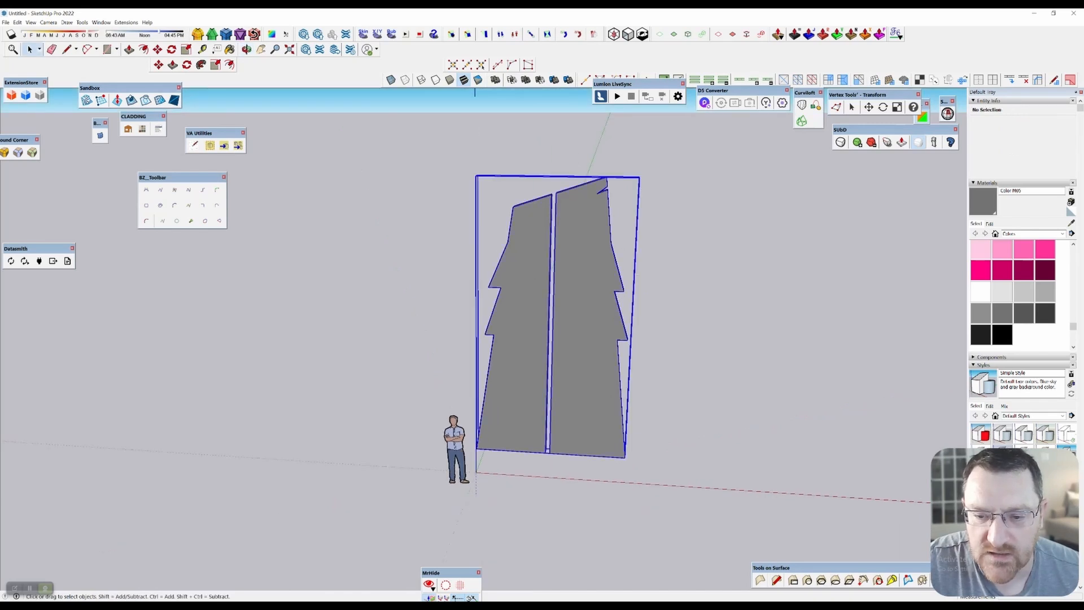
pyautogui.moveTo(641, 284); pyautogui.dragTo(627, 271, button='middle')
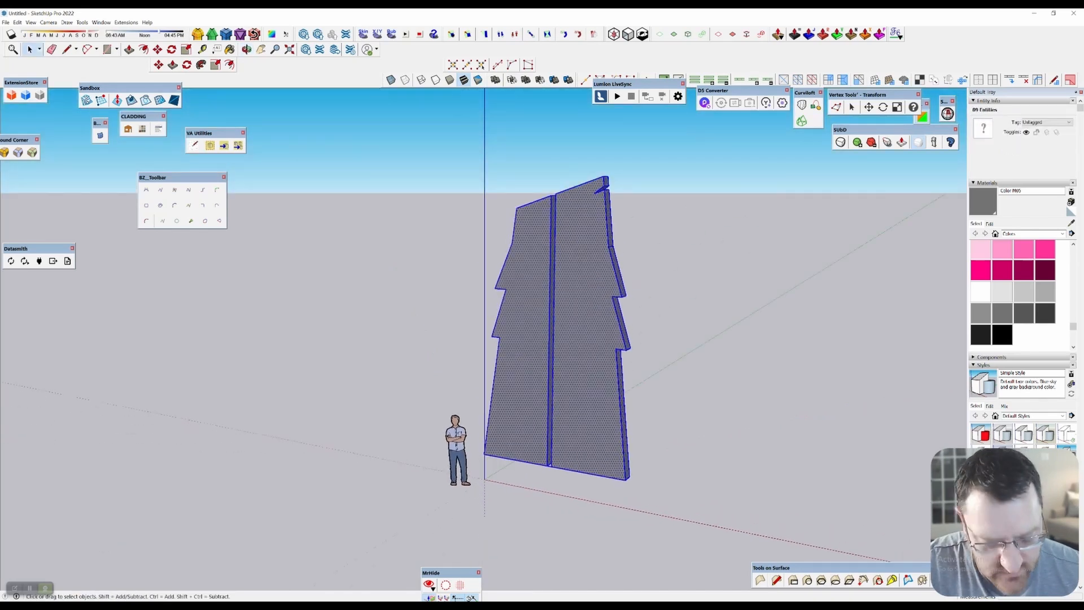
# Scale the selected panel geometry narrower by moving its side edges inward.
pyautogui.scroll(2, 626, 313)
pyautogui.press('s')
pyautogui.scroll(2, 632, 336)
pyautogui.moveTo(630, 333); pyautogui.dragTo(595, 329)
pyautogui.moveTo(595, 329); pyautogui.dragTo(734, 378, button='middle')
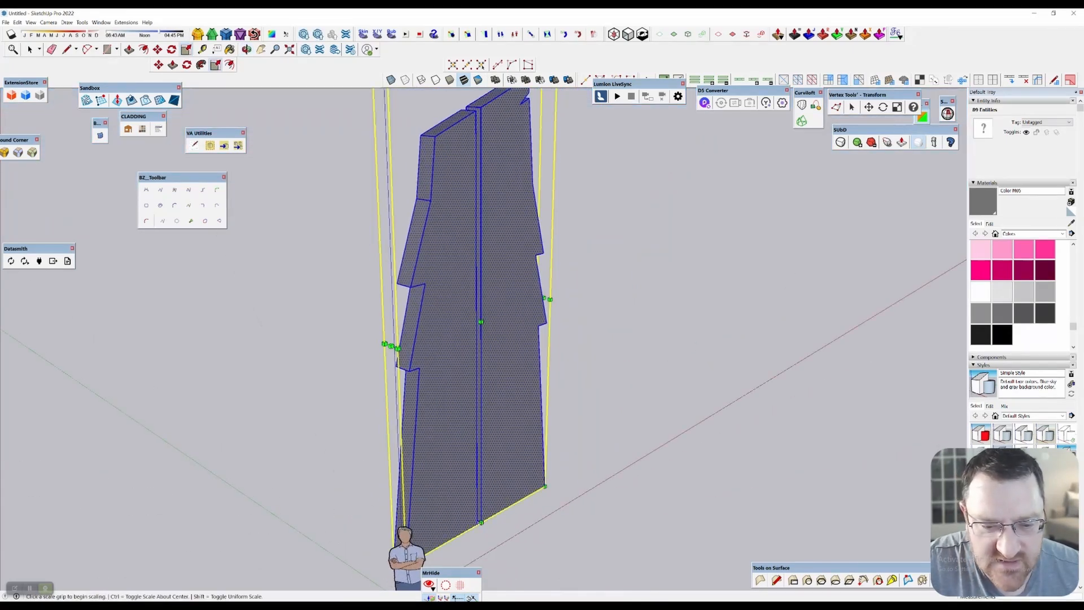
pyautogui.moveTo(391, 346); pyautogui.dragTo(412, 333, button='middle')
# Scale the panel geometry upward to make it taller, and deselect it.
pyautogui.moveTo(485, 263); pyautogui.dragTo(436, 418, button='middle')
pyautogui.scroll(-4, 436, 269)
pyautogui.scroll(3, 459, 294)
pyautogui.moveTo(444, 292); pyautogui.dragTo(442, 201)
pyautogui.moveTo(474, 350); pyautogui.dragTo(429, 288, button='middle')
pyautogui.scroll(-2, 429, 288)
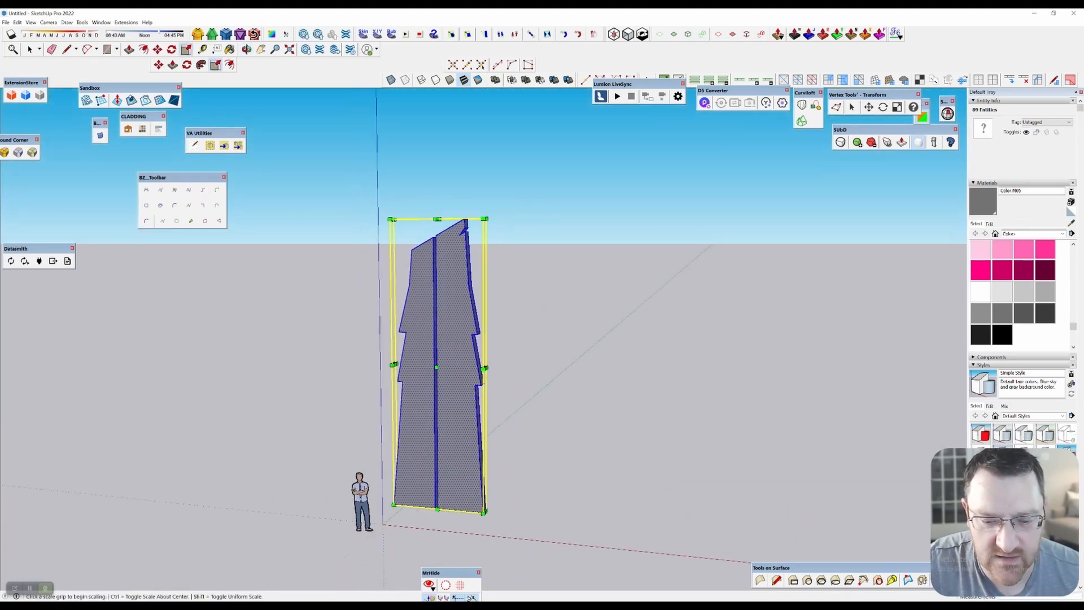
pyautogui.keyDown('shift'); pyautogui.moveTo(483, 384); pyautogui.dragTo(516, 300, button='middle'); pyautogui.keyUp('shift')
pyautogui.press('space')
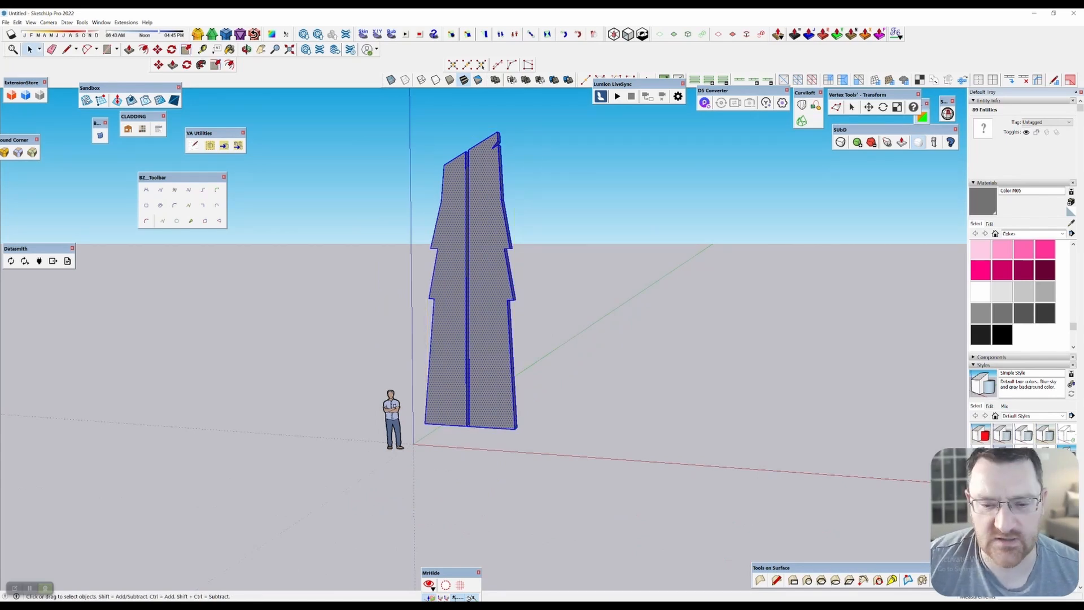
pyautogui.moveTo(489, 339); pyautogui.dragTo(477, 317, button='middle')
pyautogui.scroll(1, 489, 306)
pyautogui.hotkey('ctrl', 't')
pyautogui.scroll(-1, 478, 318)
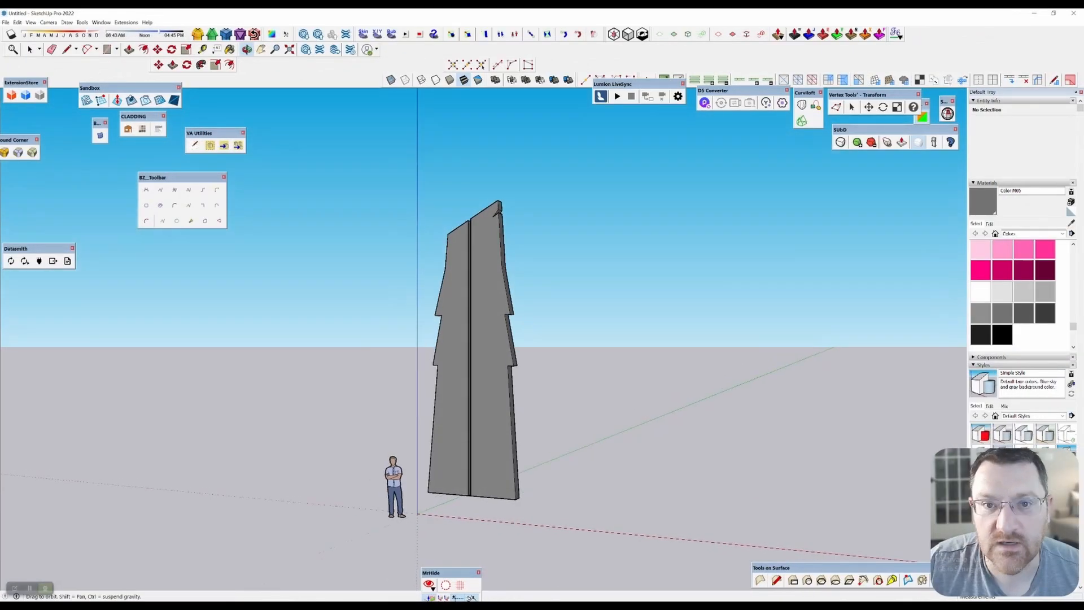
pyautogui.moveTo(489, 317); pyautogui.dragTo(546, 313, button='middle')
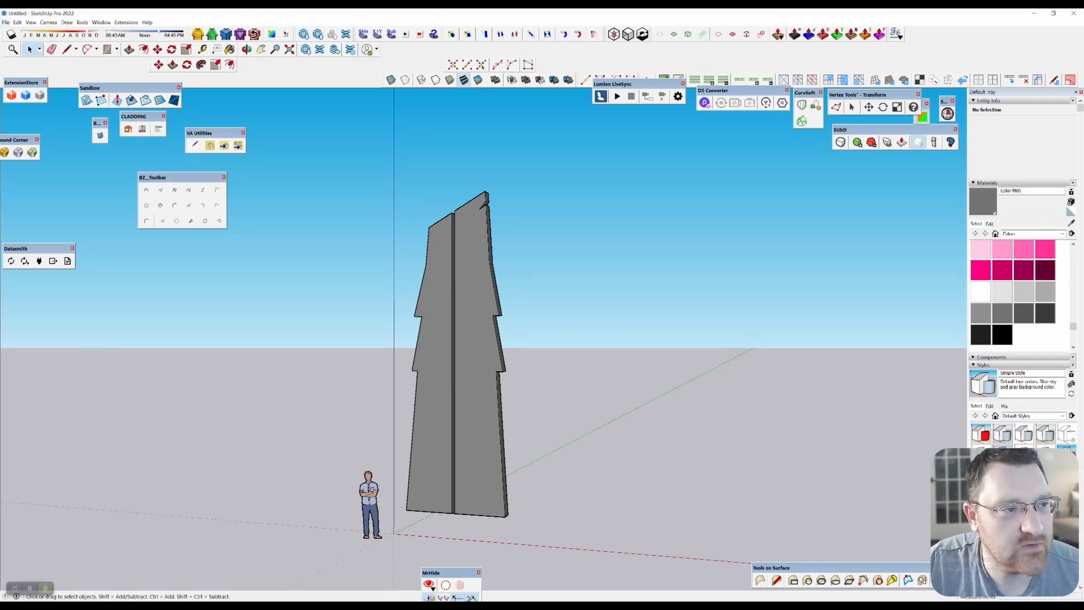
# Open the 3D model export dialog for an FBX file and cancel it.
pyautogui.click(6, 22)
pyautogui.moveTo(68, 163)
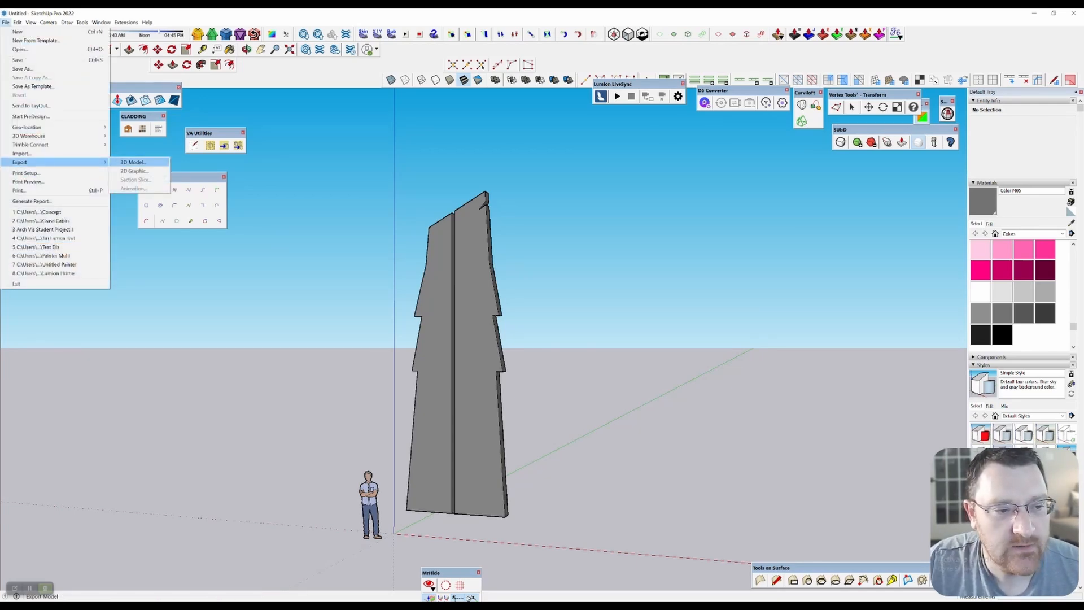
pyautogui.click(133, 162)
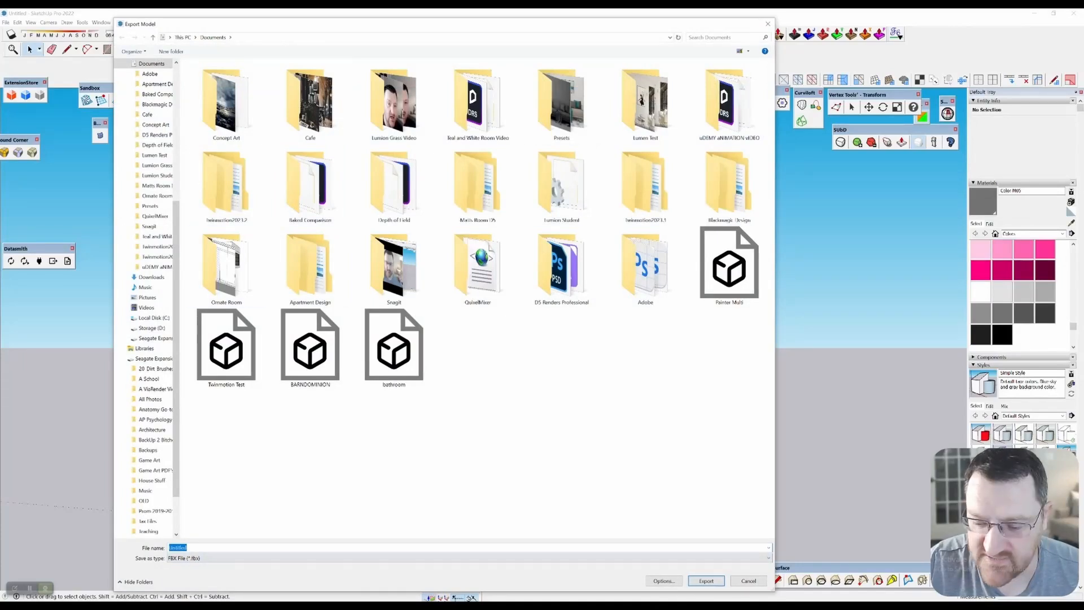
pyautogui.click(736, 580)
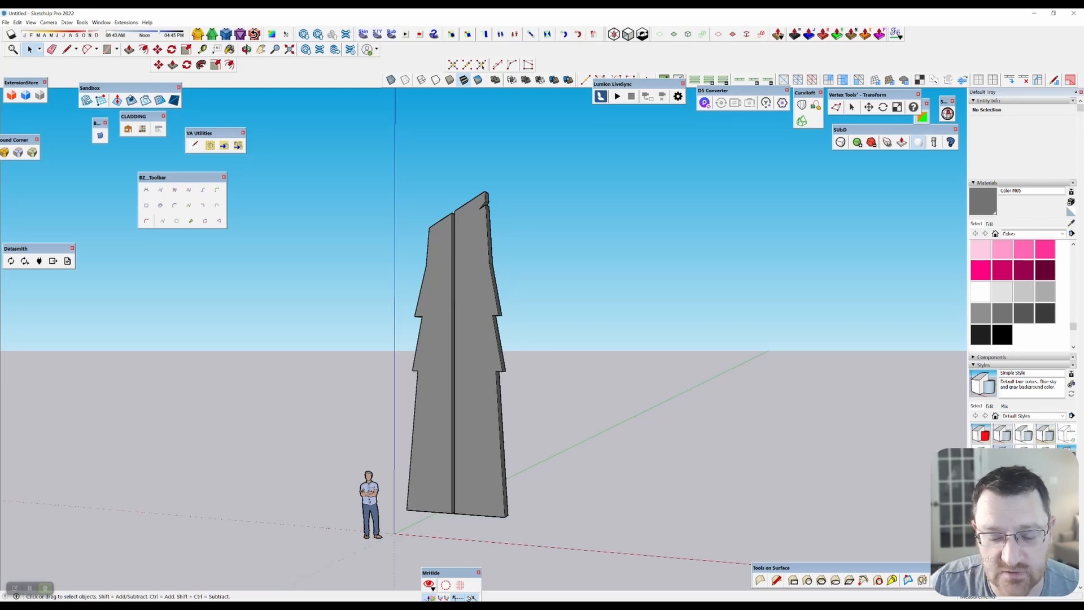
# Switch to the Concept model in Blender.
pyautogui.click(534, 603)
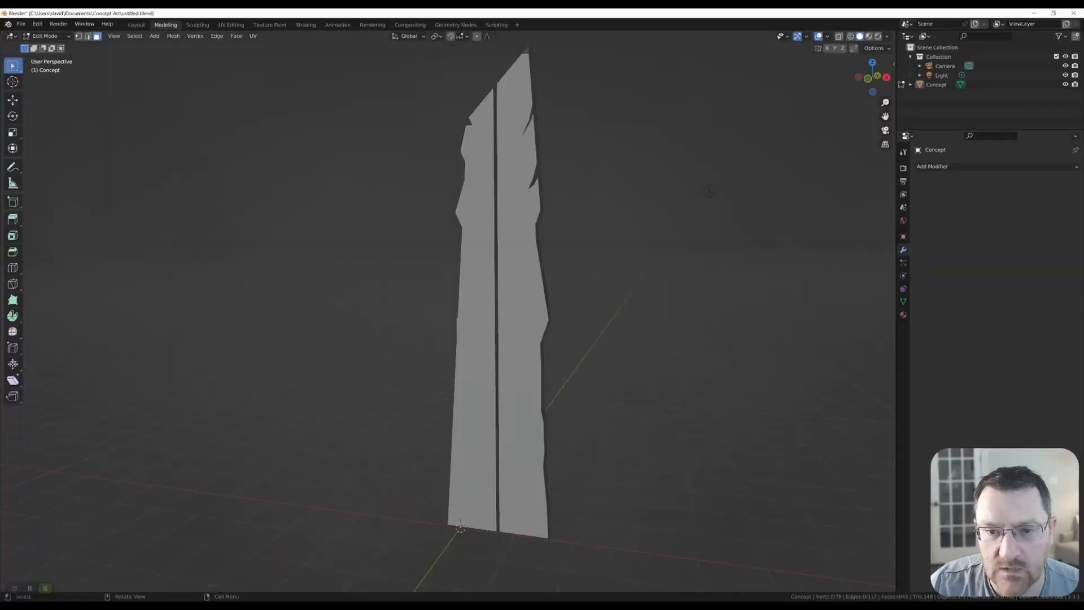
# Examine the Concept model from several angles and distances in the modeling viewport.
pyautogui.scroll(-6, 579, 295)
pyautogui.keyDown('shift'); pyautogui.moveTo(578, 294); pyautogui.dragTo(537, 312, button='middle'); pyautogui.keyUp('shift')
pyautogui.scroll(4, 559, 313)
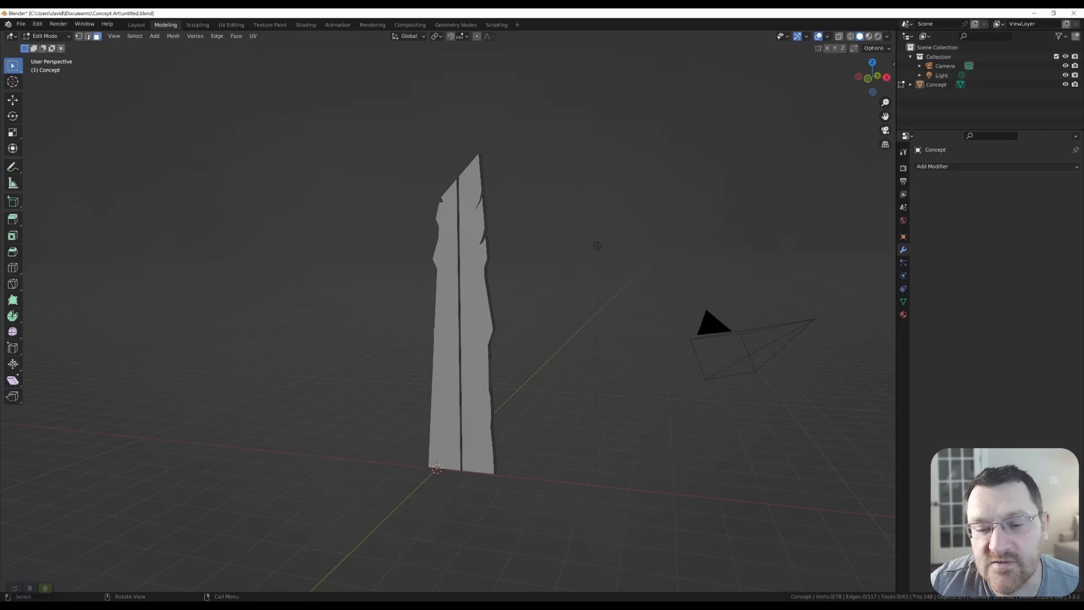
pyautogui.moveTo(597, 245); pyautogui.dragTo(640, 218, button='middle')
pyautogui.scroll(1, 518, 299)
pyautogui.keyDown('shift'); pyautogui.moveTo(518, 299); pyautogui.dragTo(542, 257, button='middle'); pyautogui.keyUp('shift')
pyautogui.scroll(-5, 518, 265)
pyautogui.scroll(1, 542, 257)
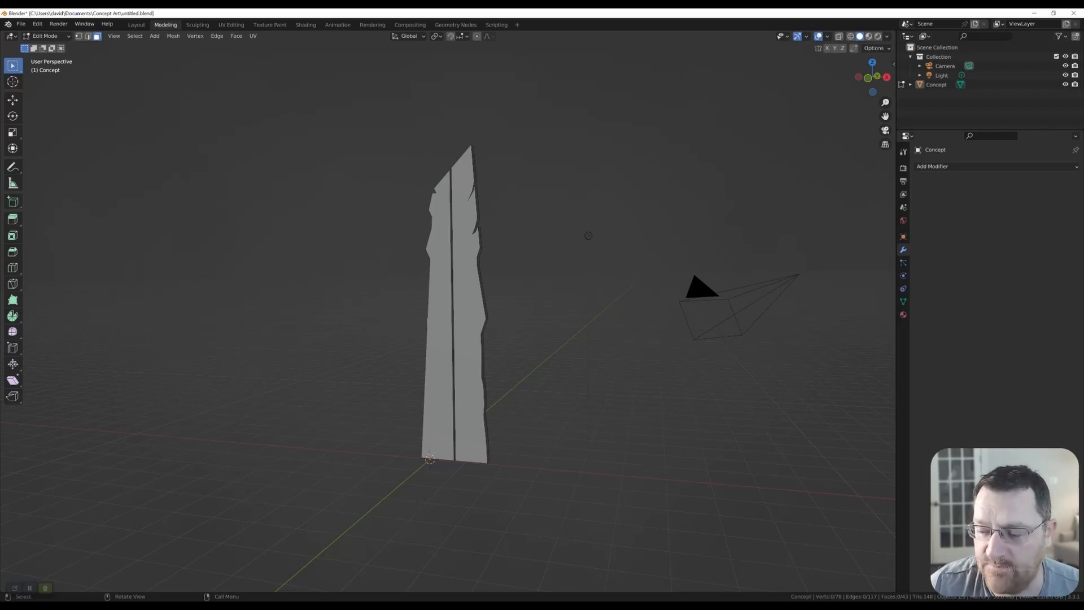
pyautogui.scroll(3, 472, 329)
pyautogui.scroll(-2, 473, 329)
pyautogui.moveTo(472, 328); pyautogui.dragTo(497, 329, button='middle')
pyautogui.keyDown('shift'); pyautogui.moveTo(617, 219); pyautogui.dragTo(647, 239, button='middle'); pyautogui.keyUp('shift')
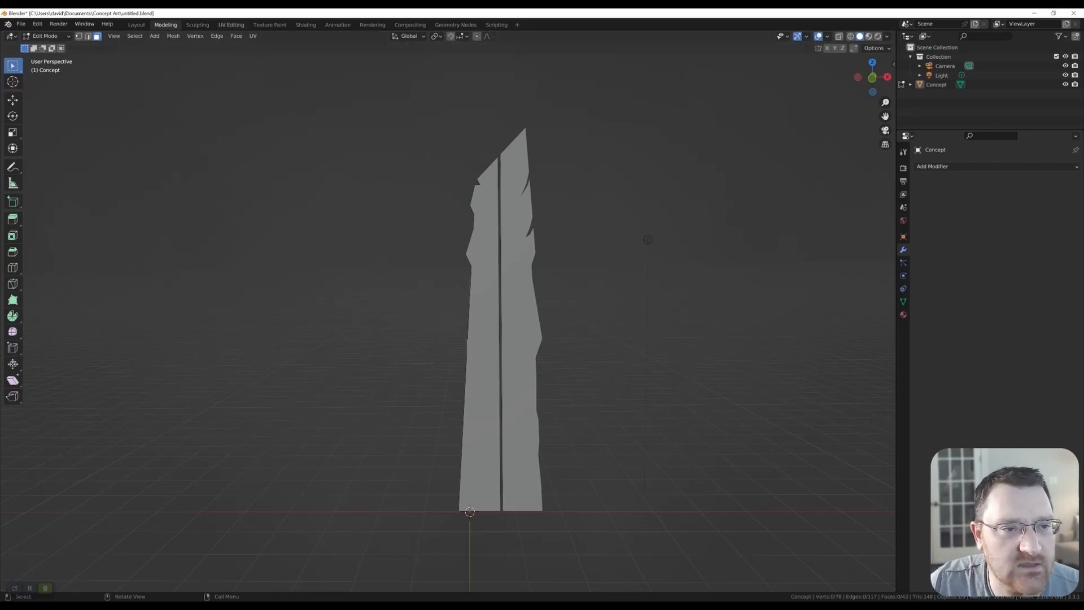
# Switch to the UV Editing workspace and select the left front face of the panel to locate its island.
pyautogui.click(231, 24)
pyautogui.scroll(3, 624, 330)
pyautogui.click(623, 331)
pyautogui.moveTo(624, 330); pyautogui.dragTo(602, 326, button='middle')
pyautogui.scroll(-2, 602, 326)
pyautogui.scroll(3, 751, 283)
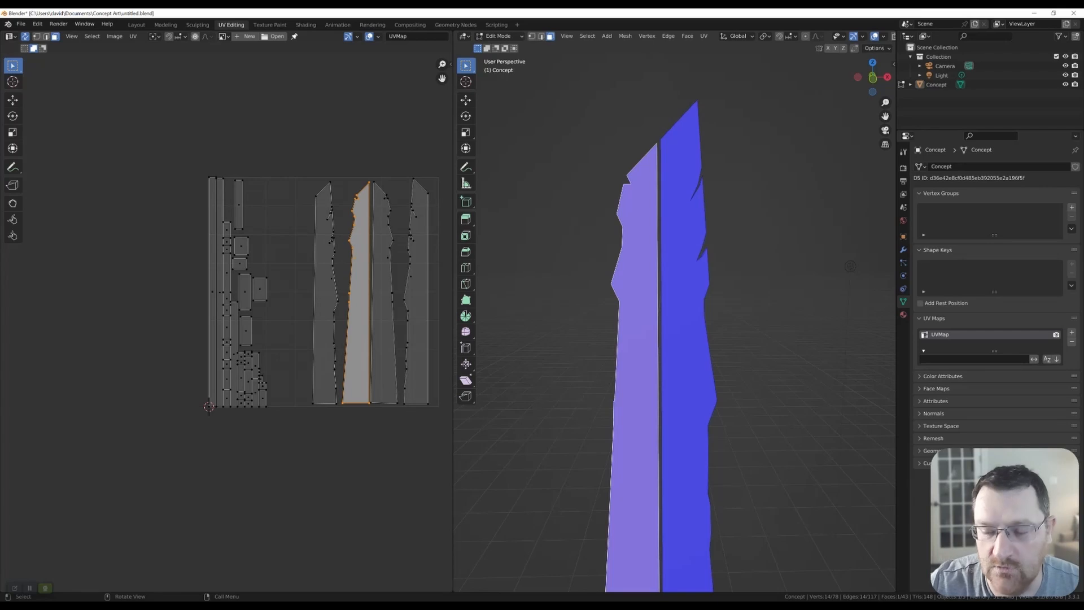
pyautogui.moveTo(850, 266); pyautogui.dragTo(666, 289, button='middle')
pyautogui.moveTo(754, 342); pyautogui.dragTo(753, 337, button='middle')
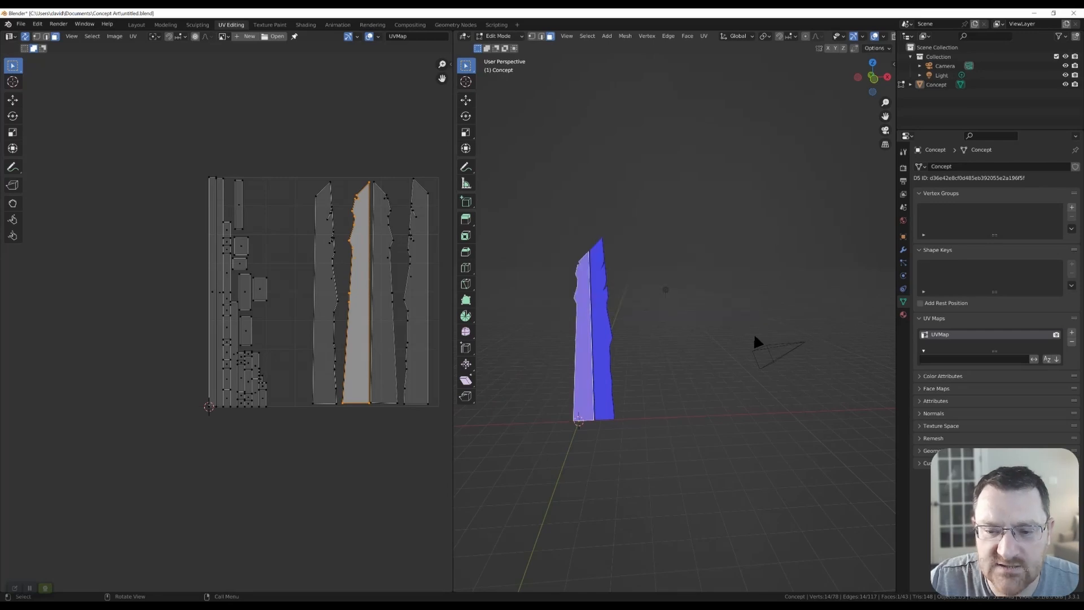
# Select all of the model's faces, review the UV unwrapping methods such as Smart UV Project, and clear the selection.
pyautogui.hotkey('alt', 'a')
pyautogui.press('a')
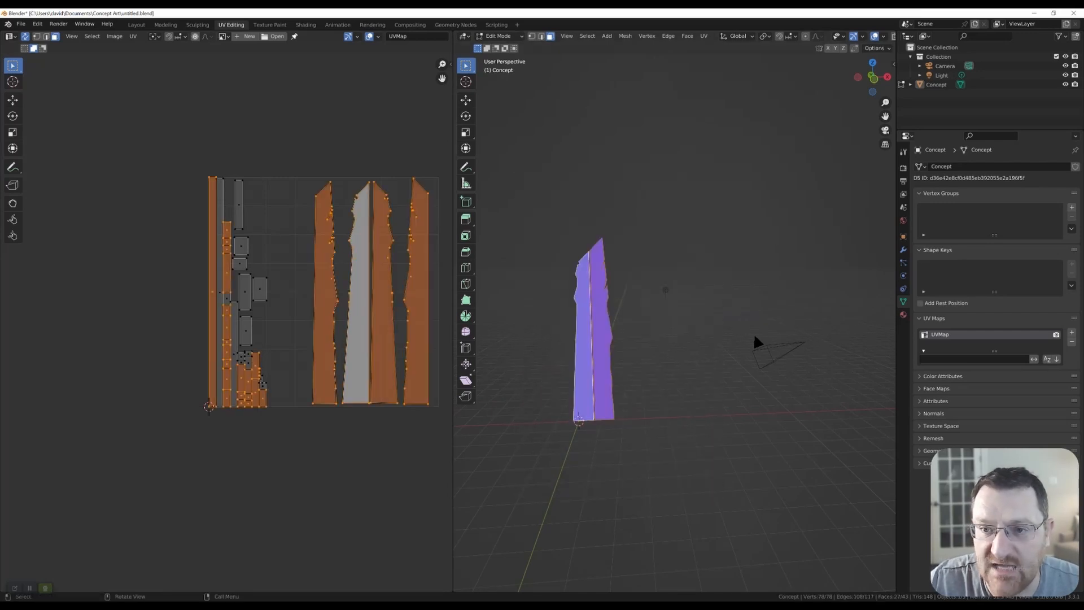
pyautogui.click(703, 36)
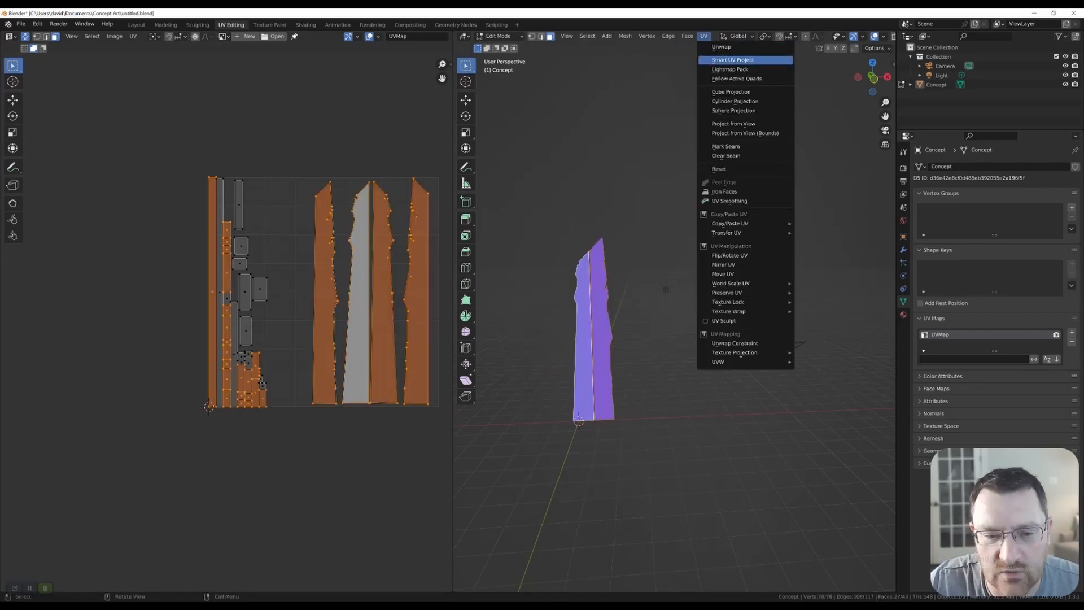
pyautogui.scroll(4, 753, 333)
pyautogui.hotkey('alt', 'a')
# Reselect the left front face and examine its island in the UV layout.
pyautogui.keyDown('shift'); pyautogui.moveTo(753, 333); pyautogui.dragTo(748, 227, button='middle'); pyautogui.keyUp('shift')
pyautogui.click(591, 316)
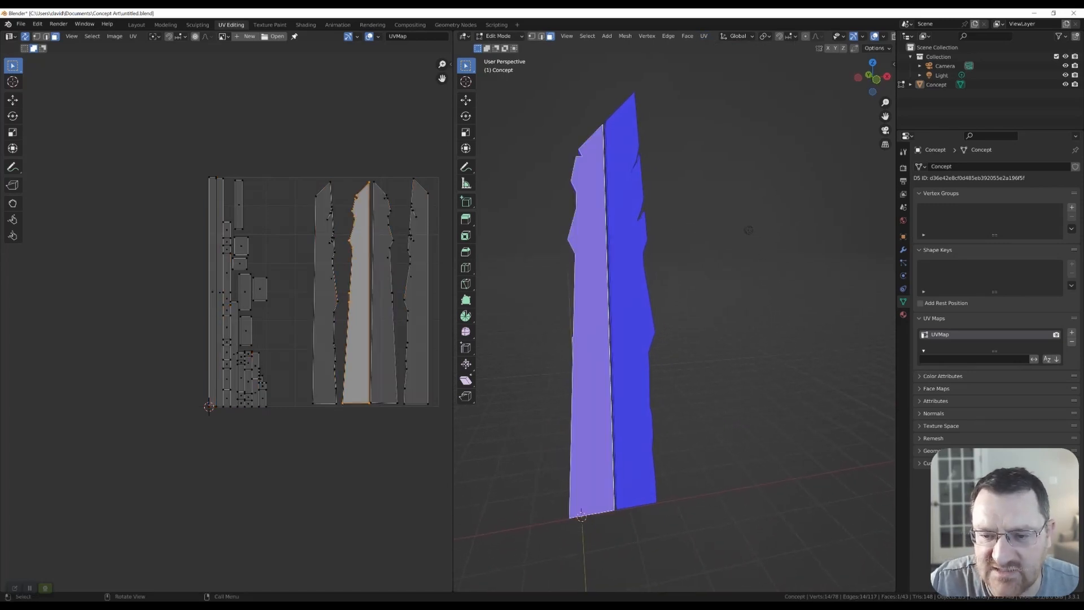
pyautogui.click(703, 36)
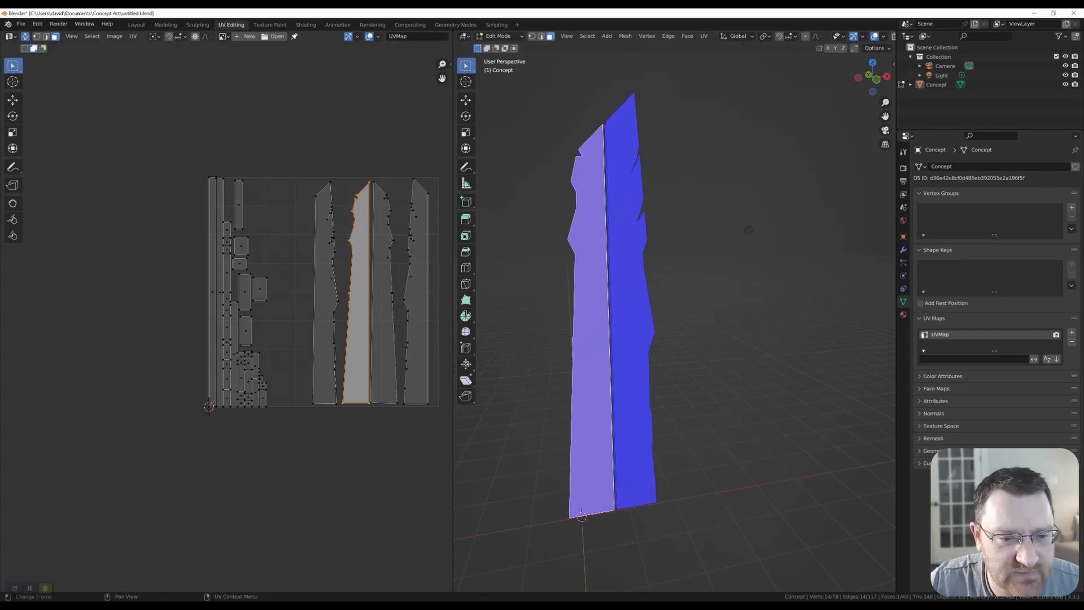
pyautogui.scroll(1, 254, 305)
pyautogui.scroll(1, 254, 305)
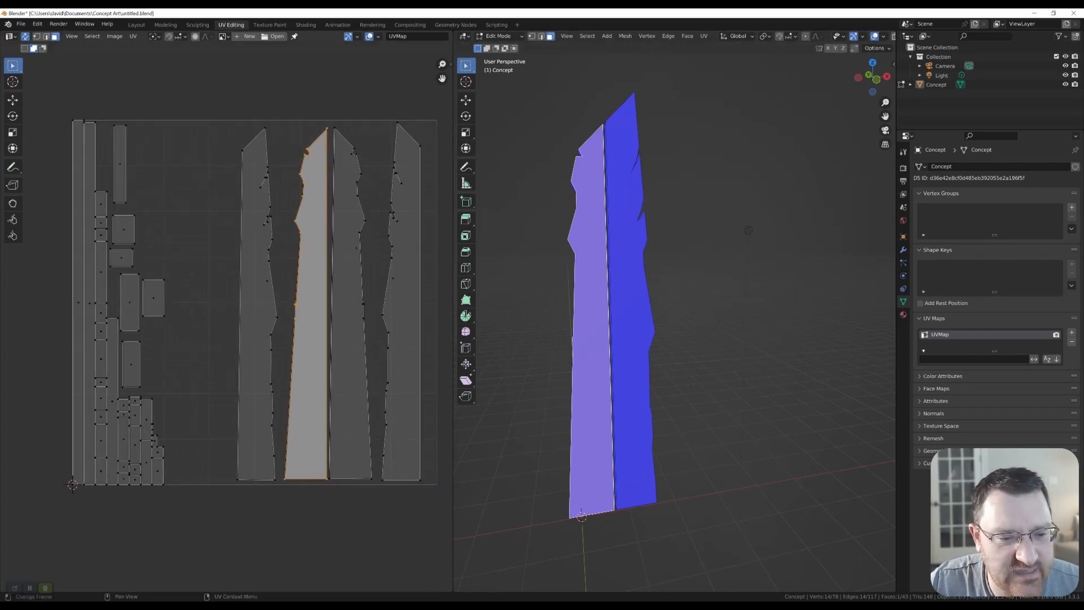
# Select the four large UV islands one after another to match them with the panel's front and back faces.
pyautogui.click(257, 299)
pyautogui.click(310, 300)
pyautogui.click(348, 300)
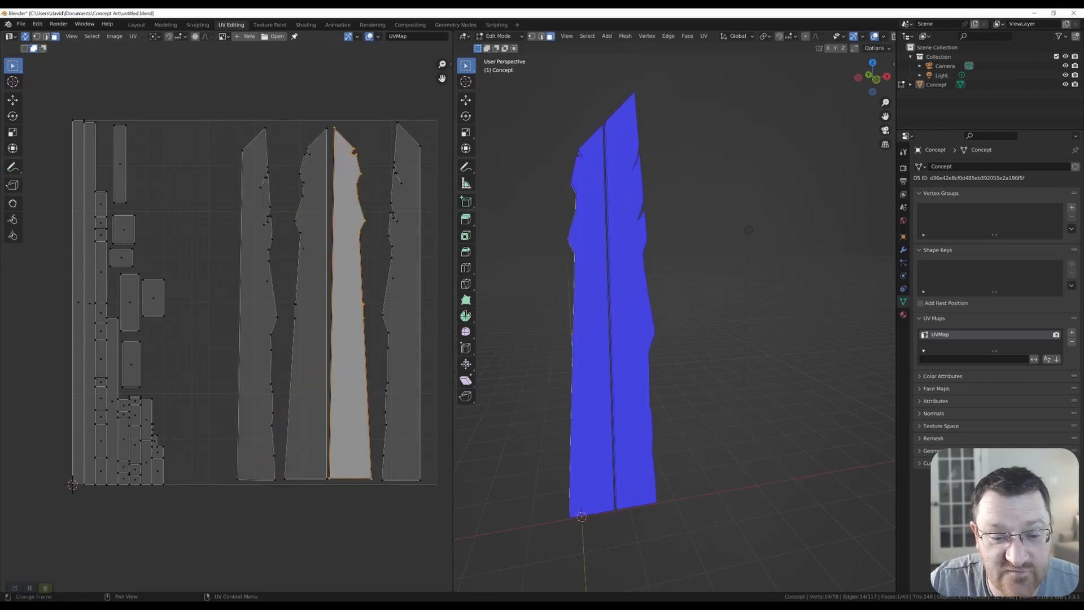
pyautogui.click(401, 299)
# Select the lowest narrow face on the panel's jagged side edge to locate its UV island.
pyautogui.moveTo(678, 282); pyautogui.dragTo(779, 283, button='middle')
pyautogui.moveTo(646, 215); pyautogui.dragTo(704, 200, button='middle')
pyautogui.scroll(4, 626, 412)
pyautogui.click(588, 299)
pyautogui.keyDown('shift'); pyautogui.moveTo(589, 299); pyautogui.dragTo(595, 580, button='middle'); pyautogui.keyUp('shift')
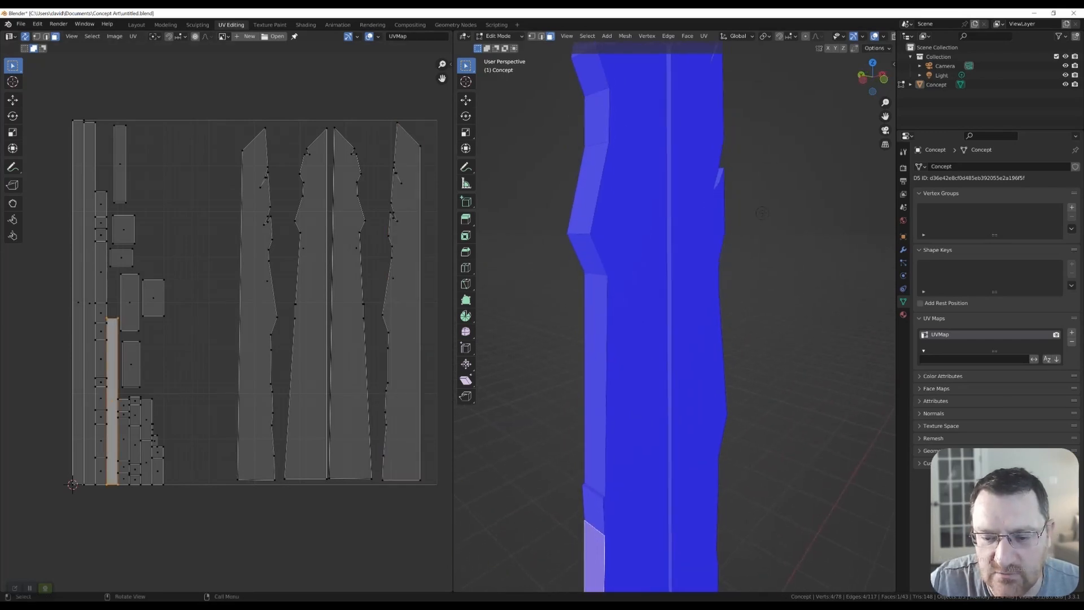
pyautogui.keyDown('shift'); pyautogui.moveTo(593, 488); pyautogui.dragTo(589, 362, button='middle'); pyautogui.keyUp('shift')
pyautogui.scroll(6, 589, 361)
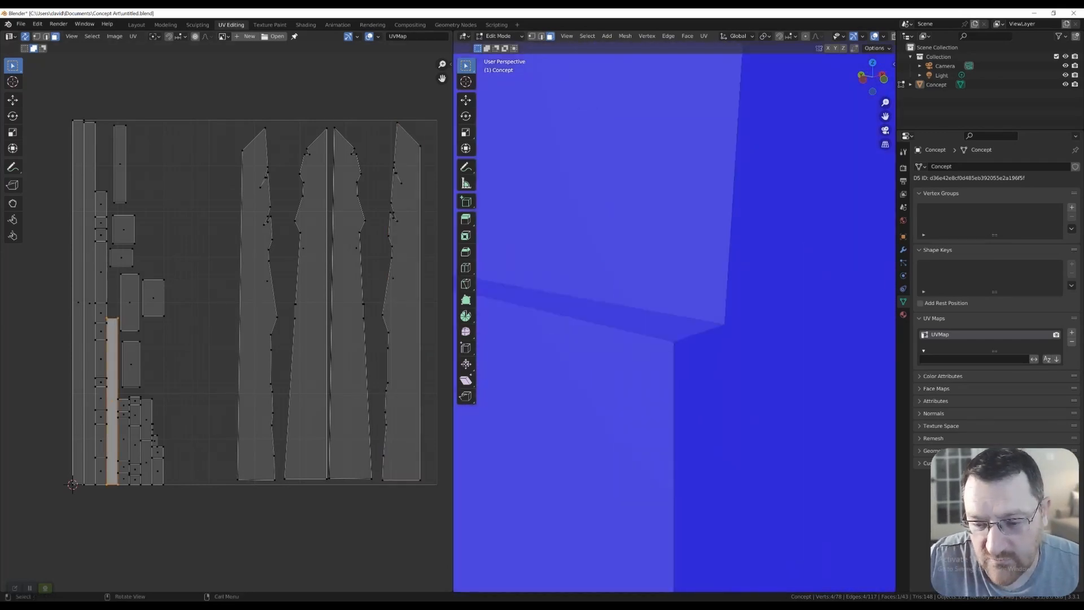
# Extend the selection up the side edge to four connected faces and open the UV operations.
pyautogui.scroll(-6, 589, 361)
pyautogui.keyDown('ctrl'); pyautogui.click(590, 379); pyautogui.keyUp('ctrl')
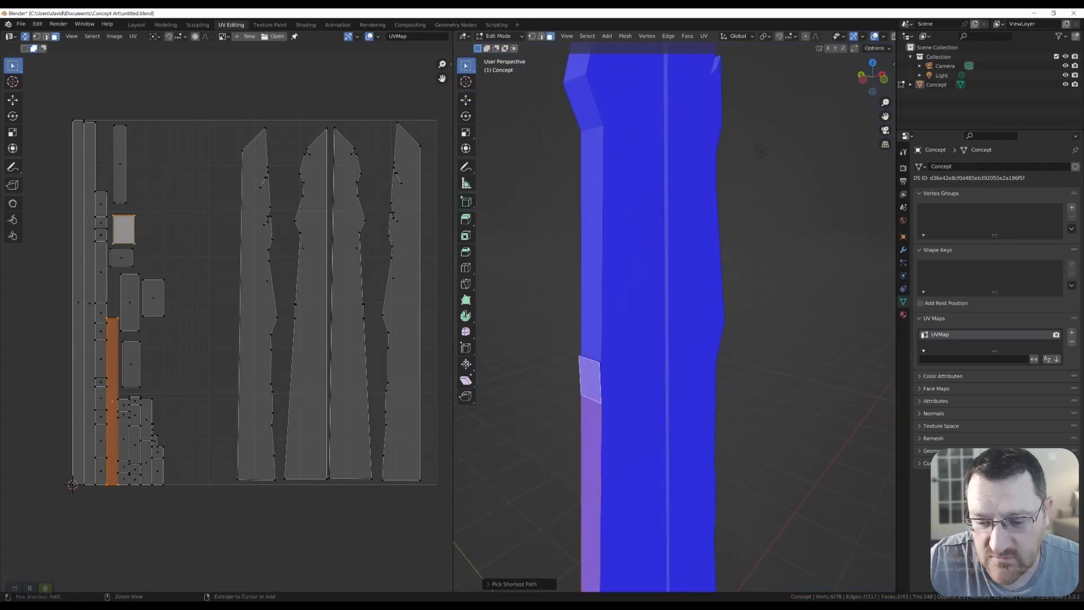
pyautogui.keyDown('ctrl'); pyautogui.click(589, 359); pyautogui.keyUp('ctrl')
pyautogui.keyDown('ctrl'); pyautogui.click(591, 243); pyautogui.keyUp('ctrl')
pyautogui.moveTo(638, 254)
pyautogui.mouseDown(button='middle')
pyautogui.moveTo(677, 255)
pyautogui.moveTo(657, 253)
pyautogui.mouseUp(button='middle')
pyautogui.click(687, 36)
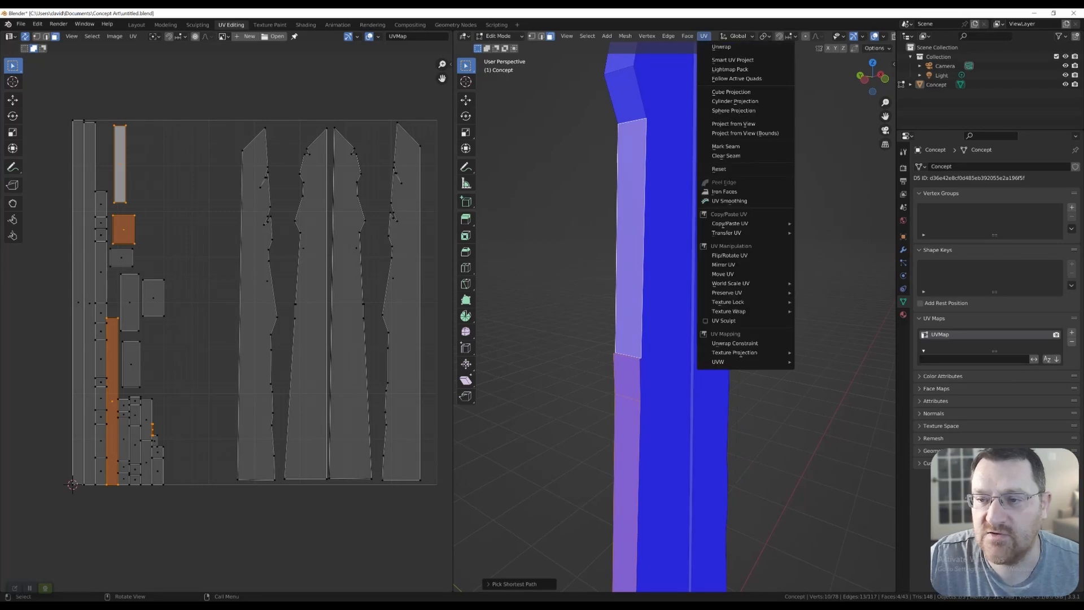
# Box-select the small side-face islands in the UV layout, and clear the selection.
pyautogui.scroll(-3, 248, 274)
pyautogui.moveTo(101, 159); pyautogui.dragTo(218, 425)
pyautogui.scroll(4, 184, 332)
pyautogui.hotkey('alt', 'a')
pyautogui.scroll(-2, 233, 302)
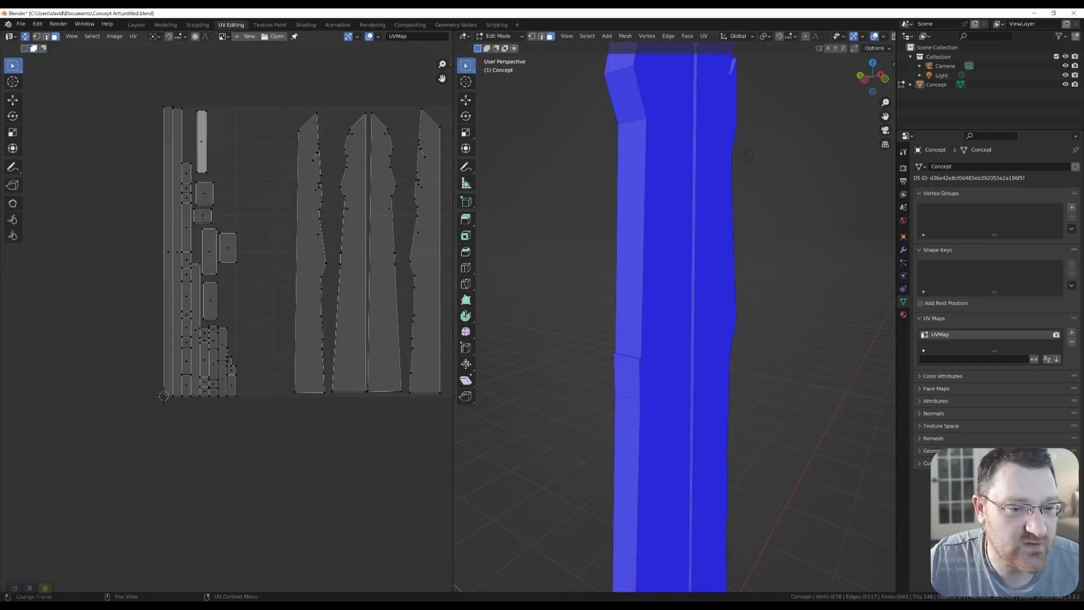
pyautogui.moveTo(233, 303); pyautogui.dragTo(218, 331, button='middle')
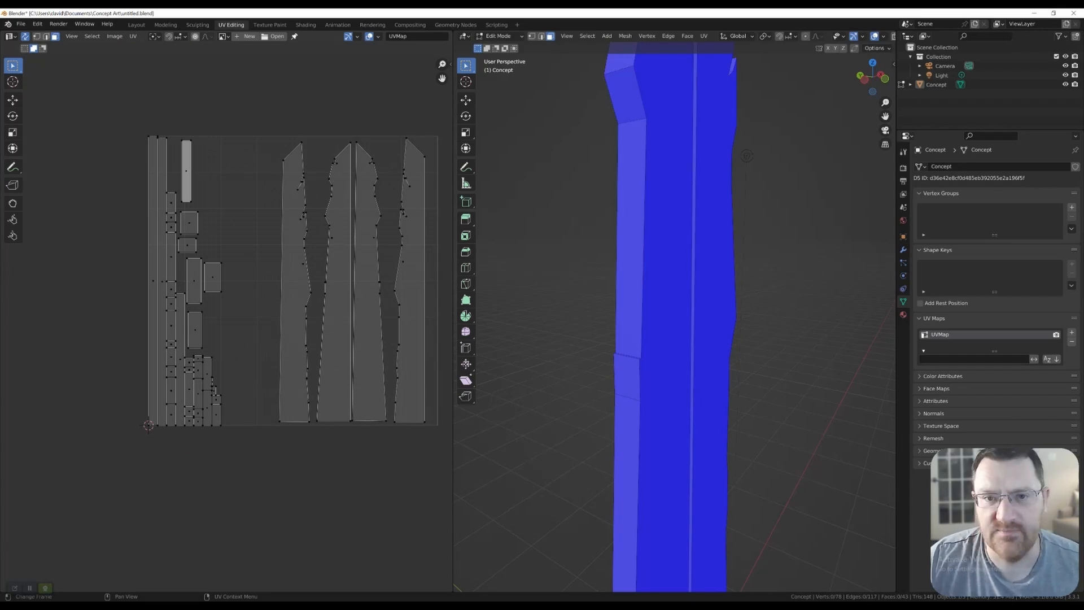
# Select the whole model to compare it with the full UV layout, and deselect it.
pyautogui.scroll(-5, 728, 198)
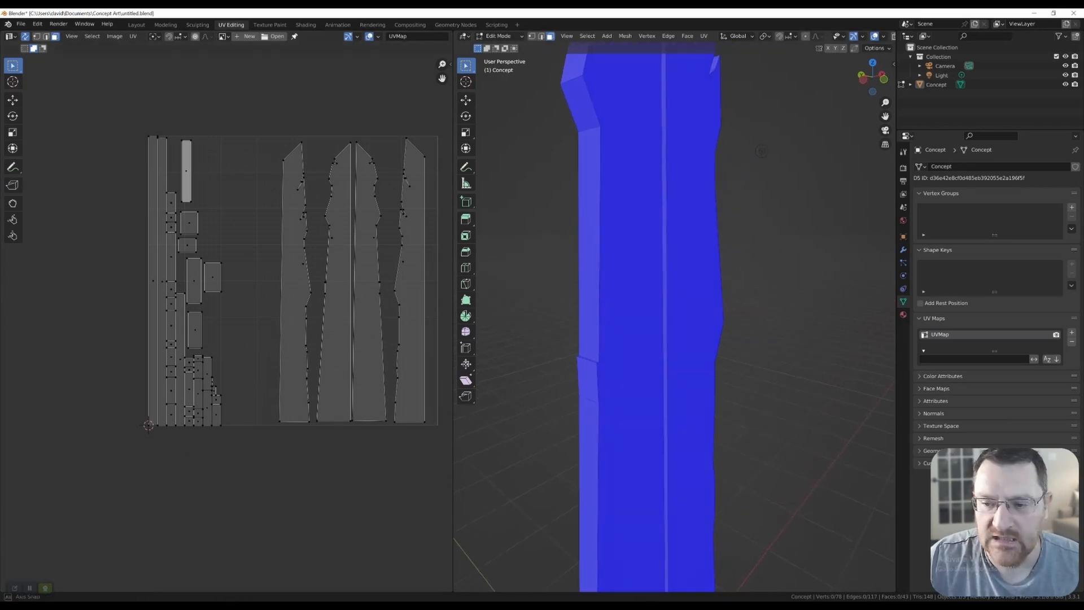
pyautogui.press('a')
pyautogui.click(704, 36)
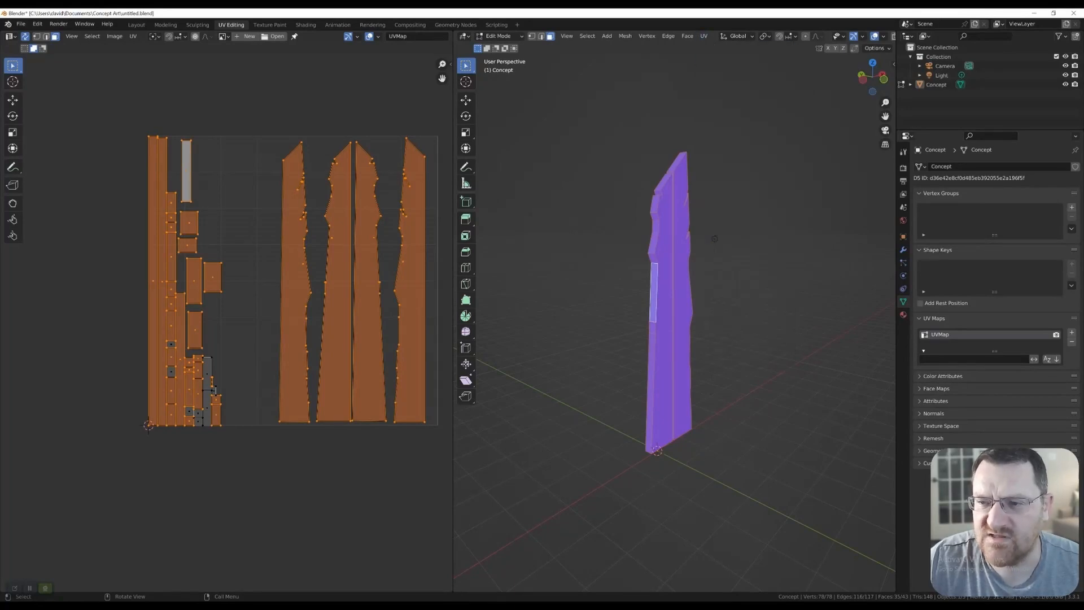
pyautogui.hotkey('alt', 'a')
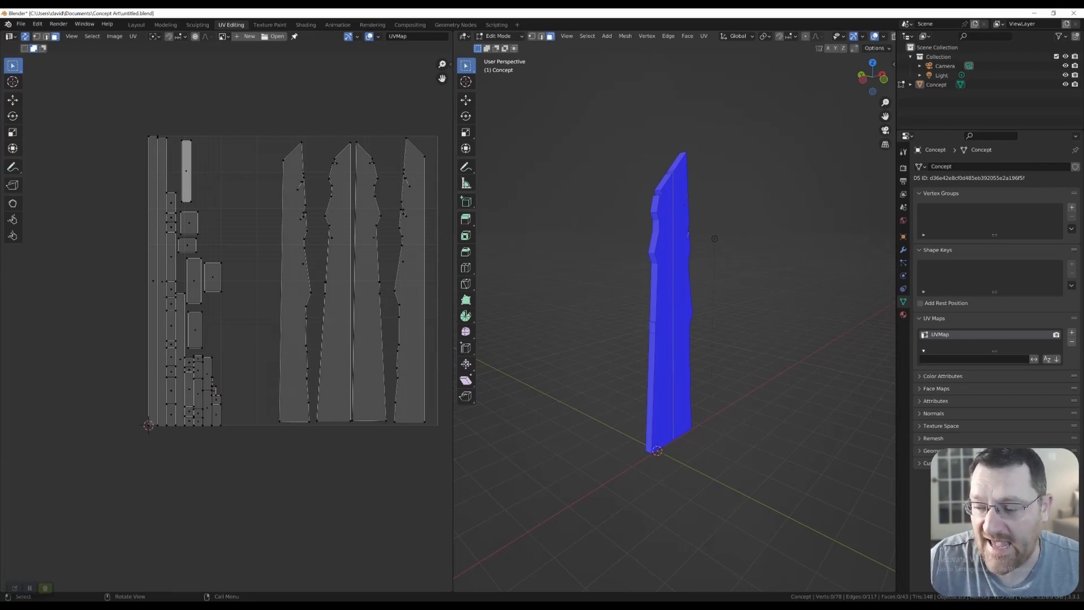
# Select the UV islands of both front faces together to compare them with the model's front.
pyautogui.moveTo(751, 305); pyautogui.dragTo(682, 305, button='middle')
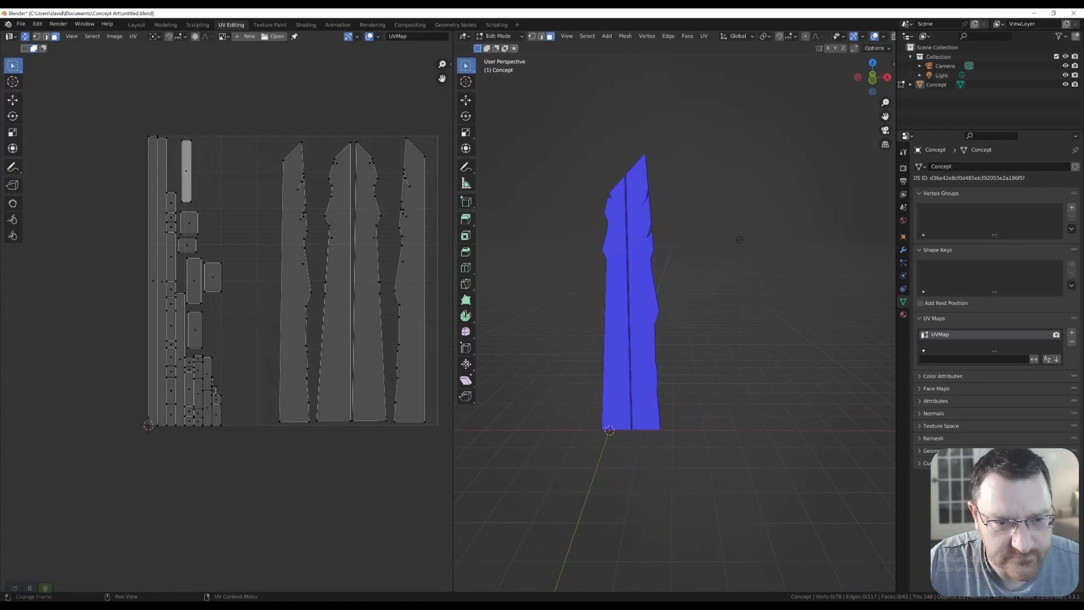
pyautogui.click(289, 230)
pyautogui.scroll(3, 289, 230)
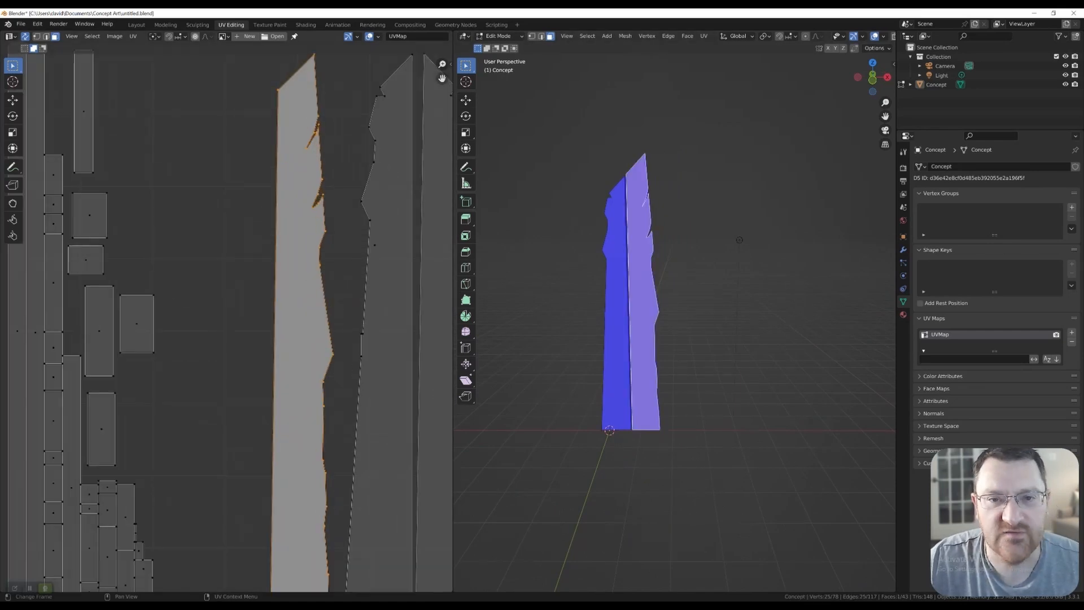
pyautogui.keyDown('ctrl'); pyautogui.click(395, 175); pyautogui.keyUp('ctrl')
pyautogui.scroll(-2, 399, 174)
pyautogui.moveTo(398, 174); pyautogui.dragTo(310, 203, button='middle')
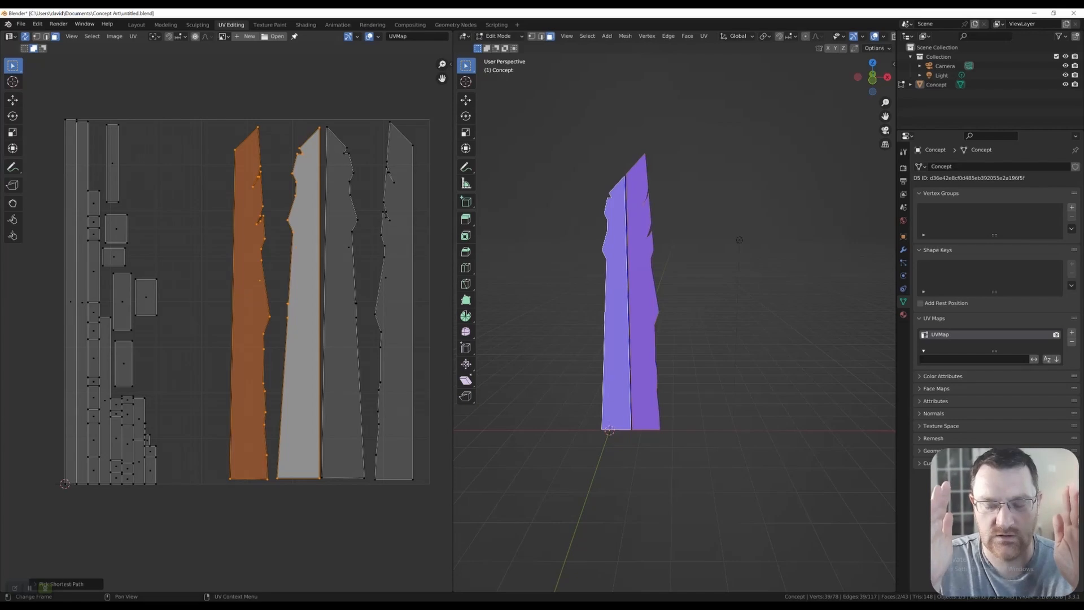
# Select successive narrow faces down the panel's right side edge to compare them with their connected UV strip.
pyautogui.moveTo(167, 327); pyautogui.dragTo(325, 307, button='middle')
pyautogui.scroll(5, 325, 308)
pyautogui.scroll(-2, 326, 308)
pyautogui.moveTo(672, 308); pyautogui.dragTo(645, 305, button='middle')
pyautogui.scroll(2, 594, 313)
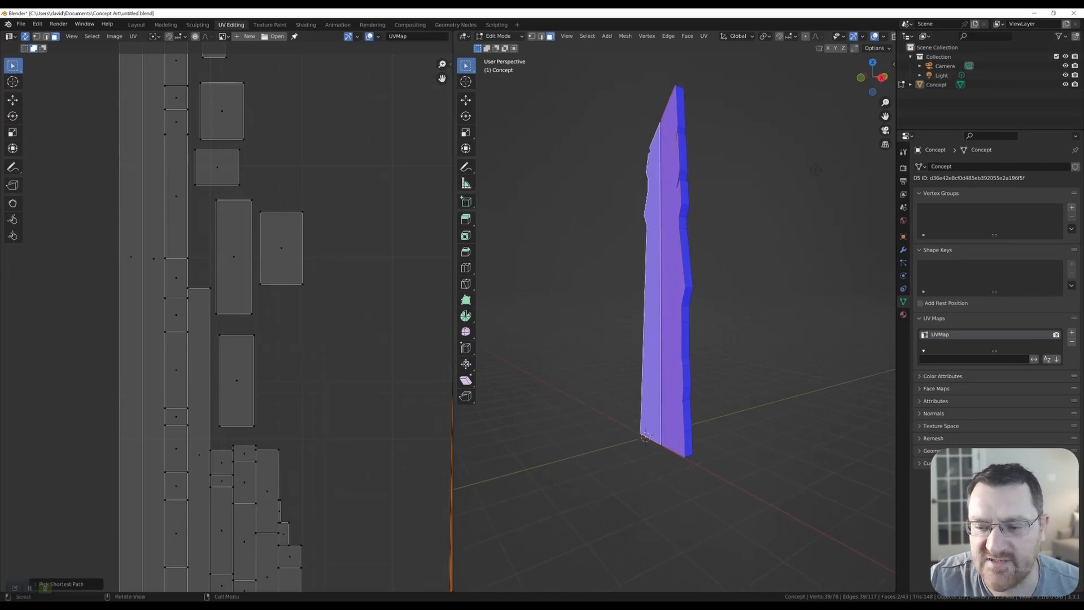
pyautogui.click(684, 259)
pyautogui.click(686, 296)
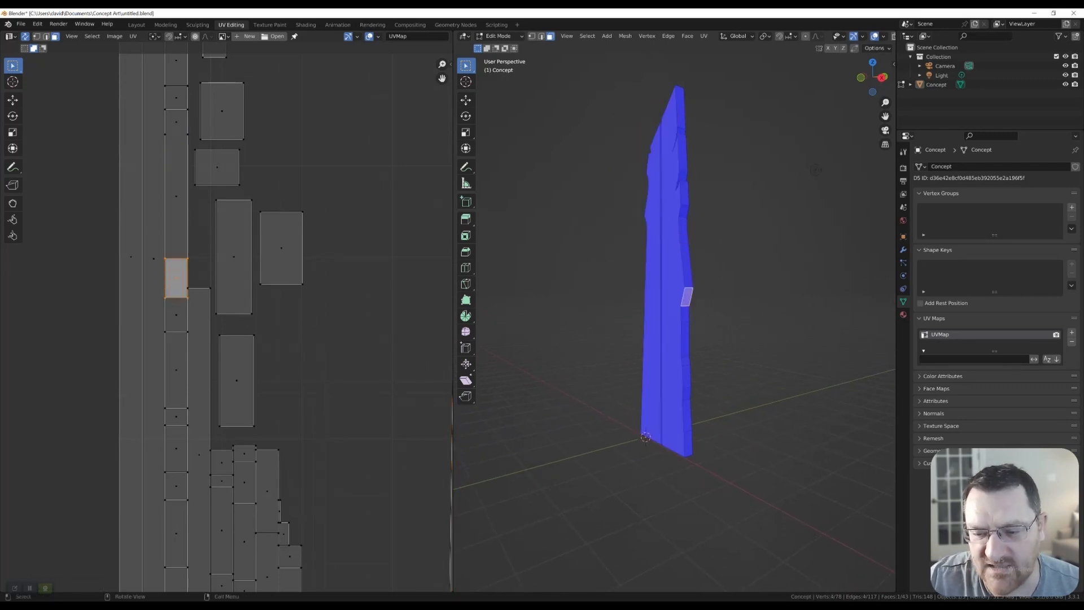
pyautogui.click(685, 314)
pyautogui.click(686, 339)
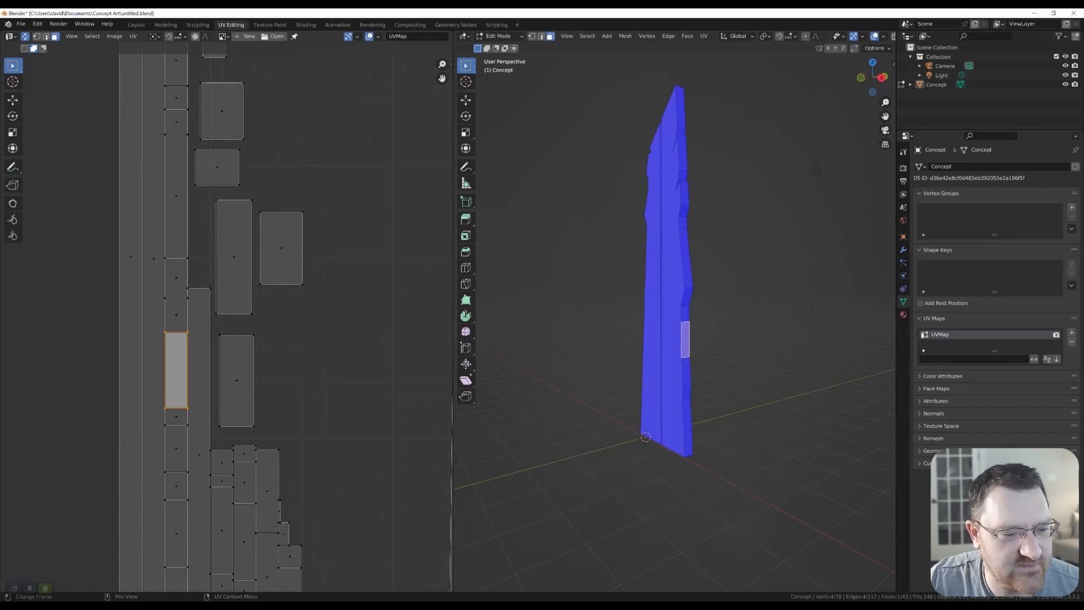
# Box-select the entire panel in the 3D viewport to highlight its islands in the UV layout.
pyautogui.scroll(-3, 332, 346)
pyautogui.moveTo(816, 169); pyautogui.dragTo(759, 220, button='middle')
pyautogui.scroll(-3, 759, 221)
pyautogui.moveTo(535, 137); pyautogui.dragTo(726, 362)
pyautogui.moveTo(745, 243); pyautogui.dragTo(729, 247, button='middle')
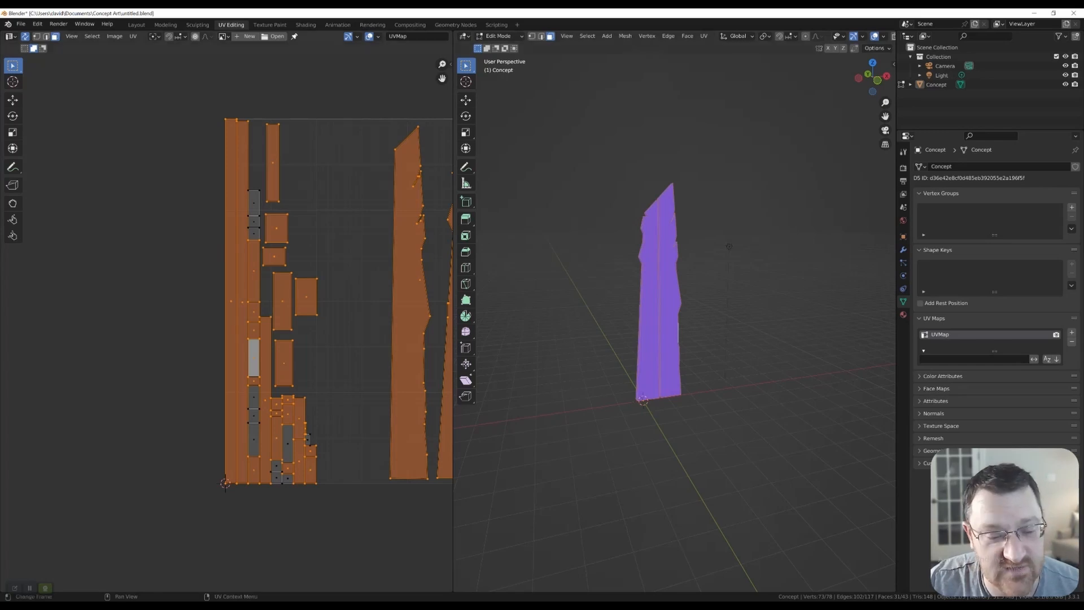
# Switch to the panel model in SketchUp and select the right half's front face with its bounding edges.
pyautogui.hotkey('alt', 'Tab')
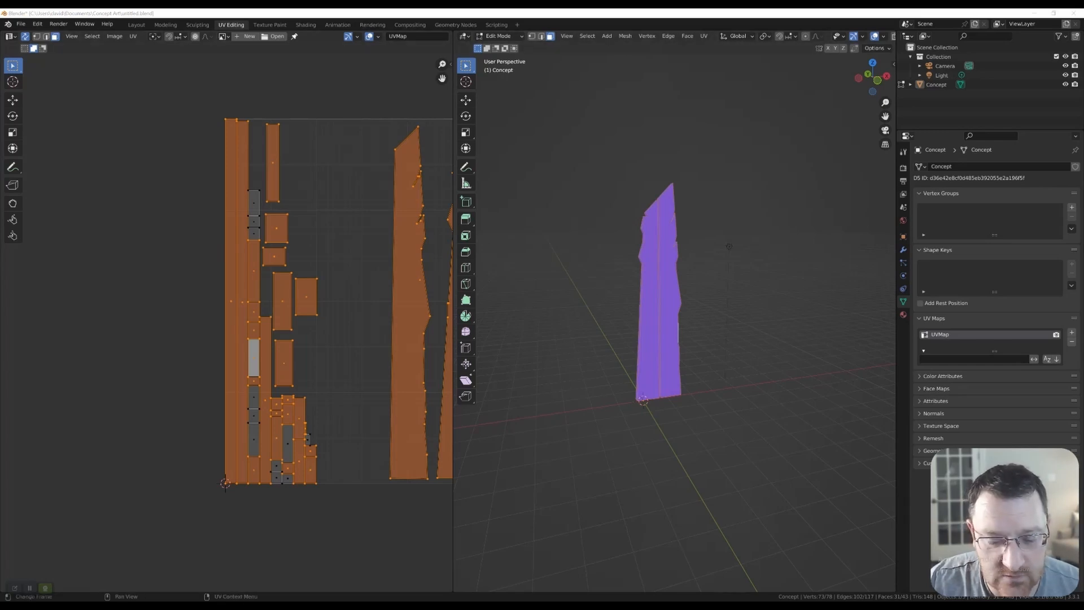
pyautogui.moveTo(460, 275); pyautogui.dragTo(486, 267, button='middle')
pyautogui.click(474, 265)
pyautogui.scroll(1, 460, 274)
pyautogui.press('space')
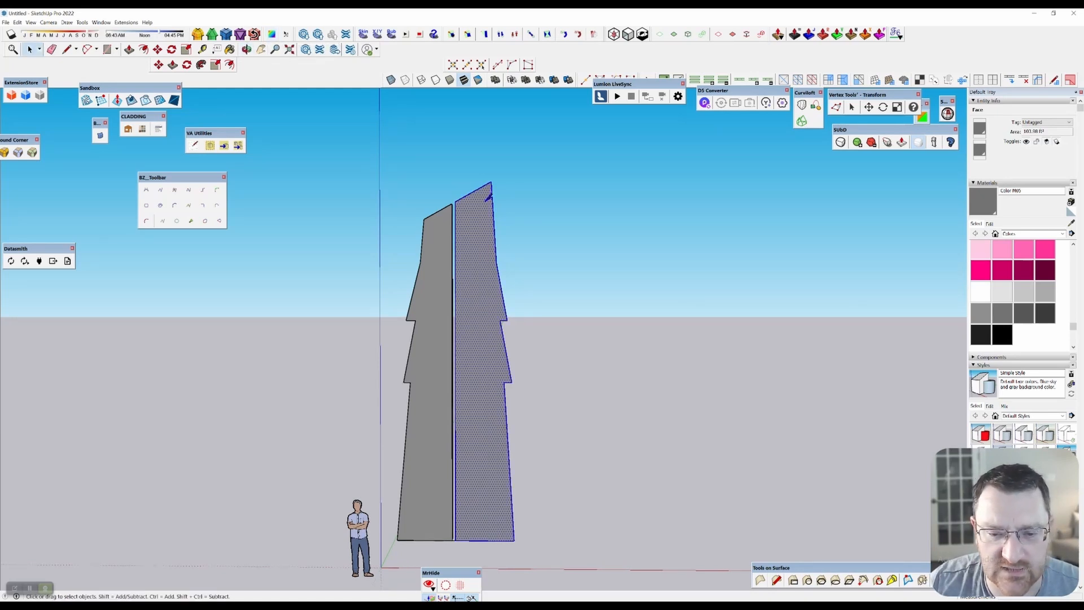
pyautogui.scroll(3, 435, 402)
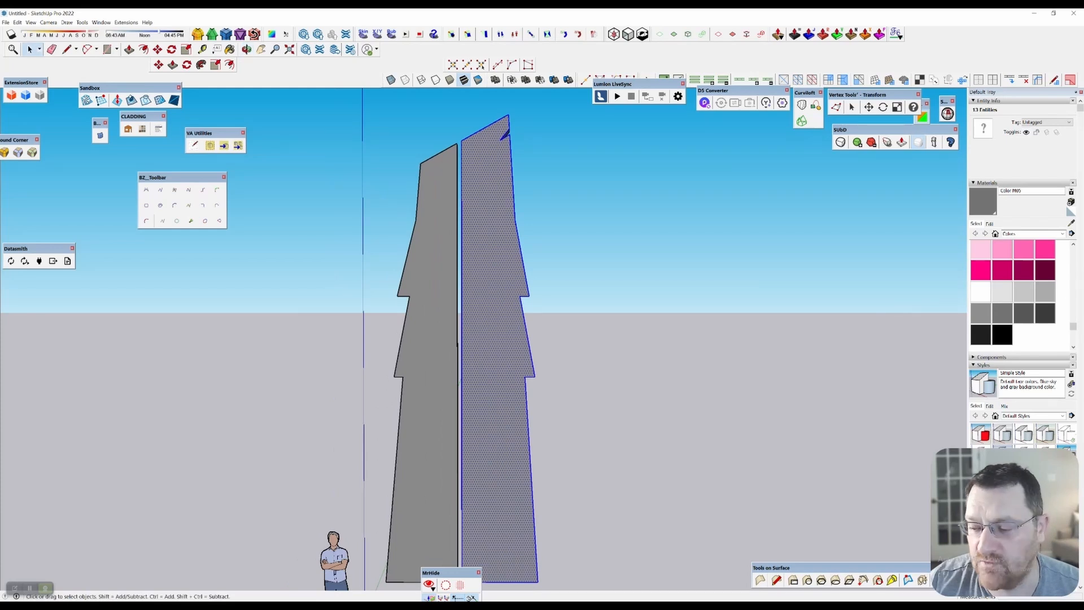
pyautogui.scroll(2, 553, 396)
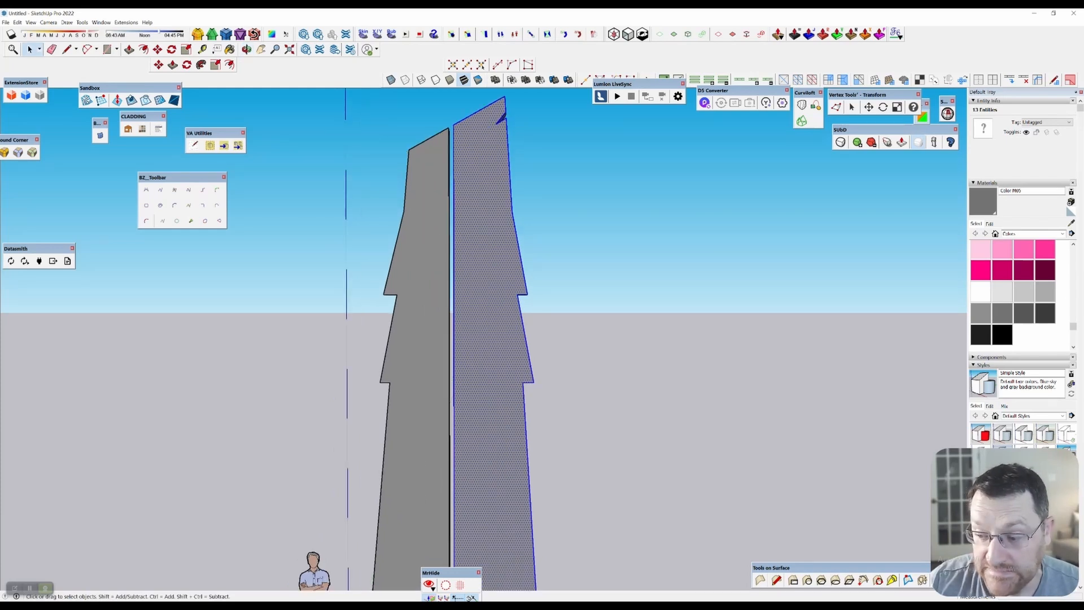
pyautogui.scroll(-2, 555, 333)
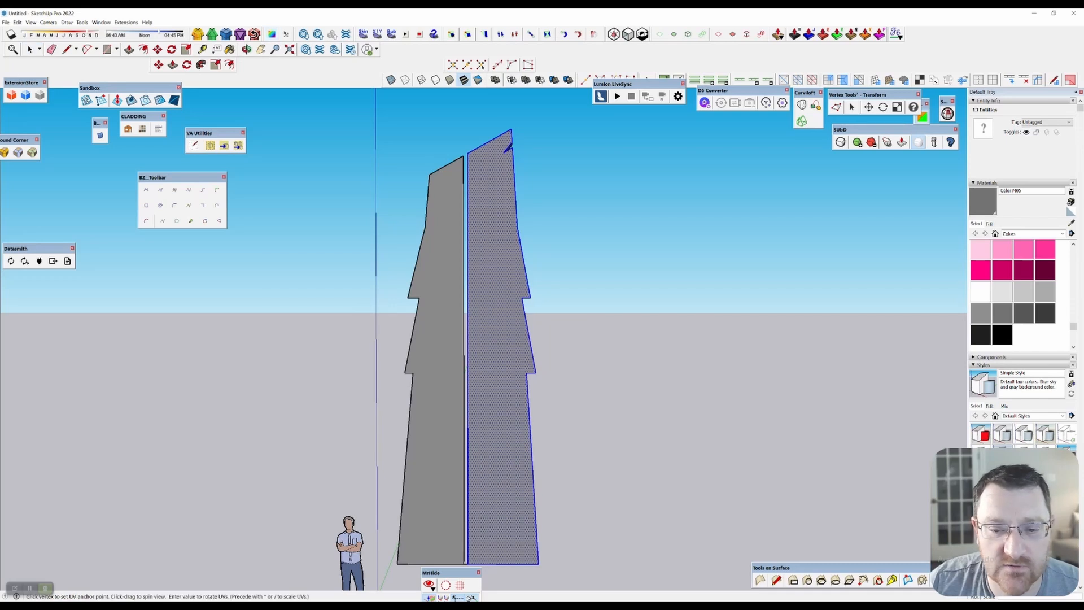
# Float the SketchUV toolbar beside the model and activate the SketchUV Mapping Tools.
pyautogui.moveTo(265, 33); pyautogui.dragTo(307, 189)
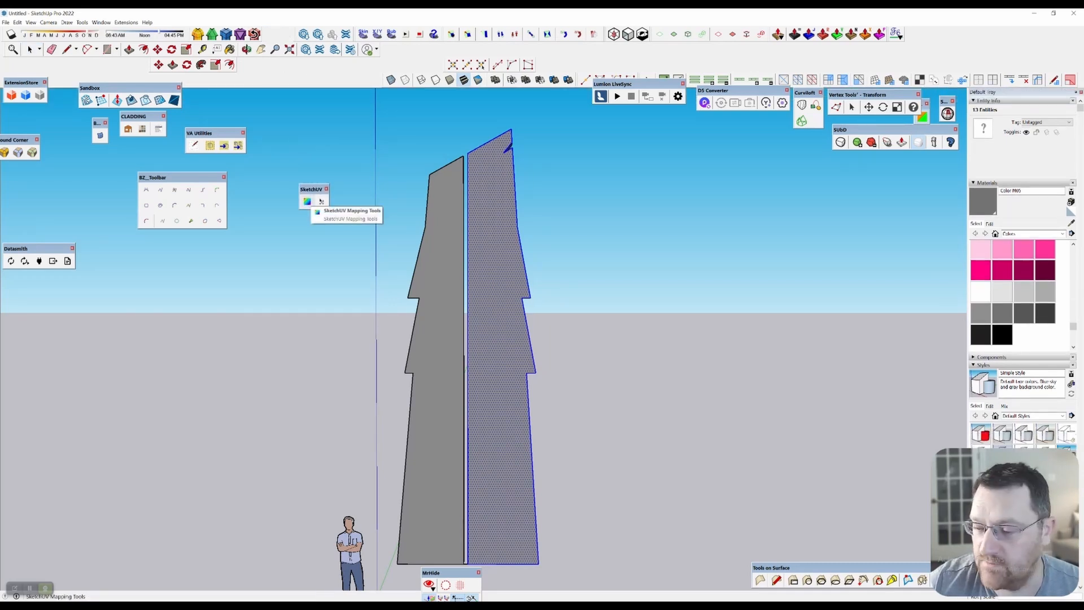
pyautogui.click(322, 201)
pyautogui.scroll(1, 473, 353)
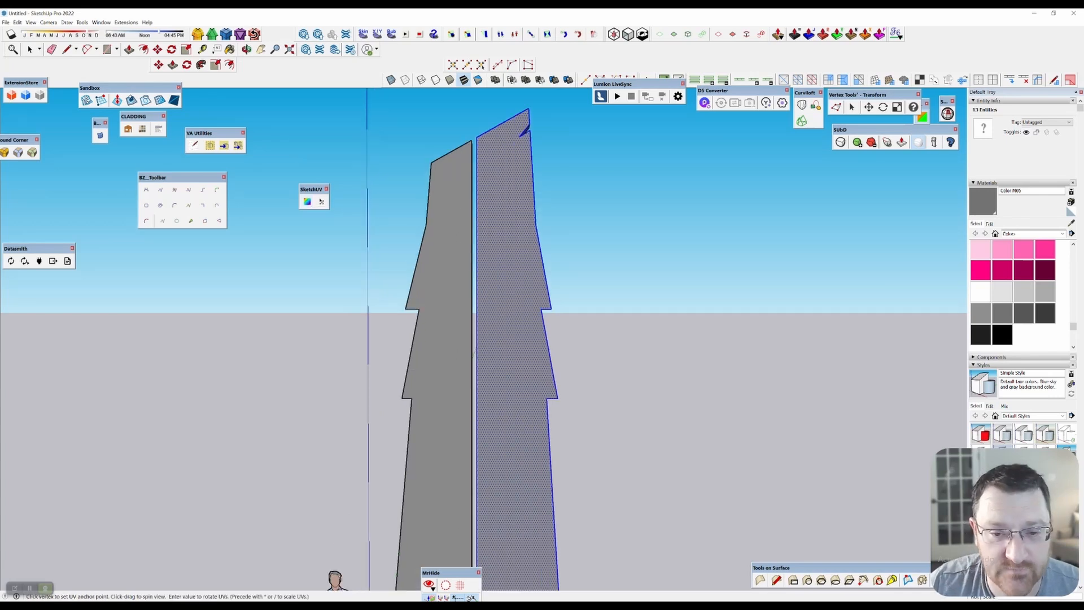
pyautogui.scroll(1, 473, 353)
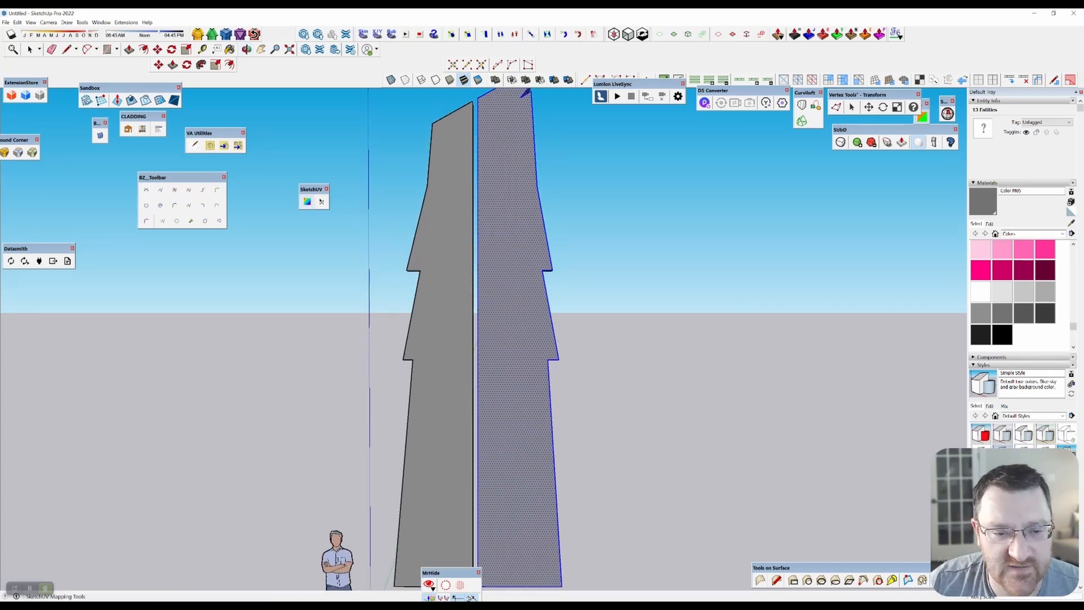
# Apply the SketchUV mapping to the right half's selected front face, then repeat it from a reframed front view.
pyautogui.rightClick(494, 249)
pyautogui.click(524, 254)
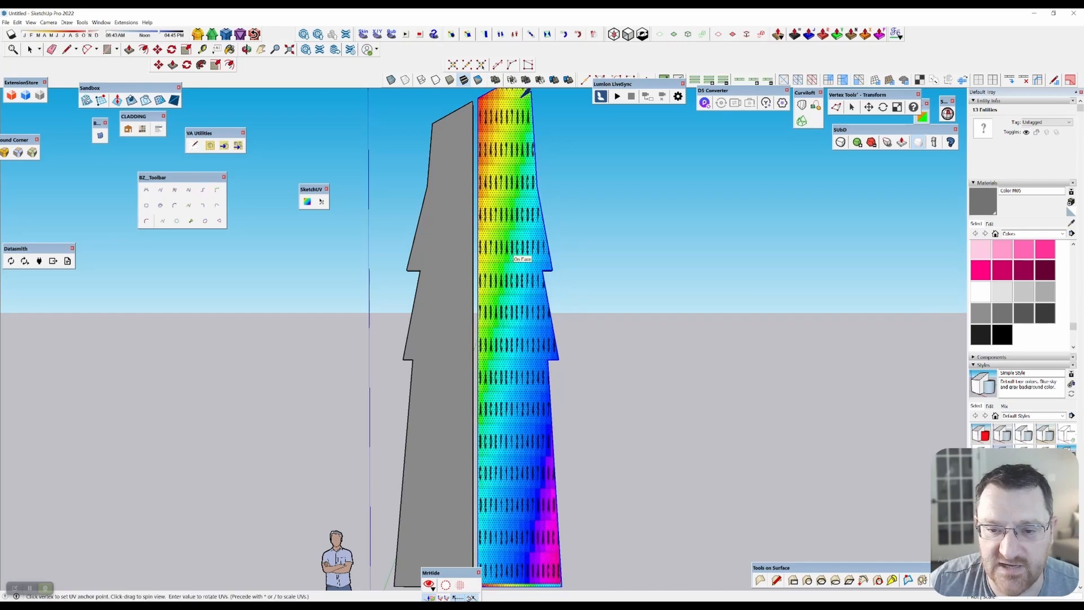
pyautogui.moveTo(524, 254)
pyautogui.mouseDown(button='middle')
pyautogui.moveTo(550, 220)
pyautogui.moveTo(525, 252)
pyautogui.mouseUp(button='middle')
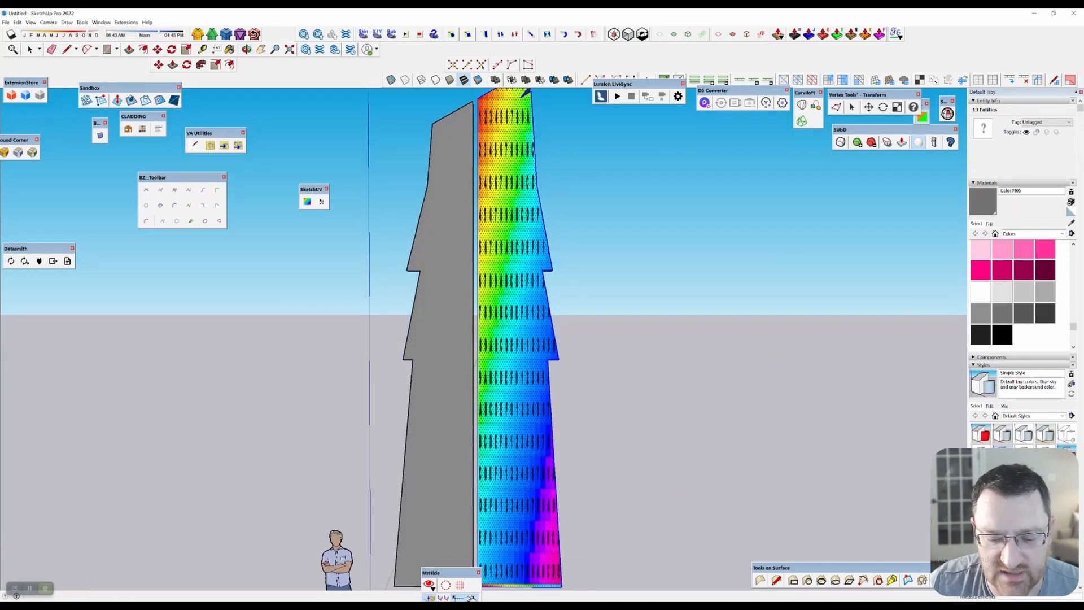
pyautogui.press('v')
pyautogui.scroll(-2, 474, 302)
pyautogui.keyDown('shift'); pyautogui.moveTo(474, 302); pyautogui.dragTo(481, 294, button='middle'); pyautogui.keyUp('shift')
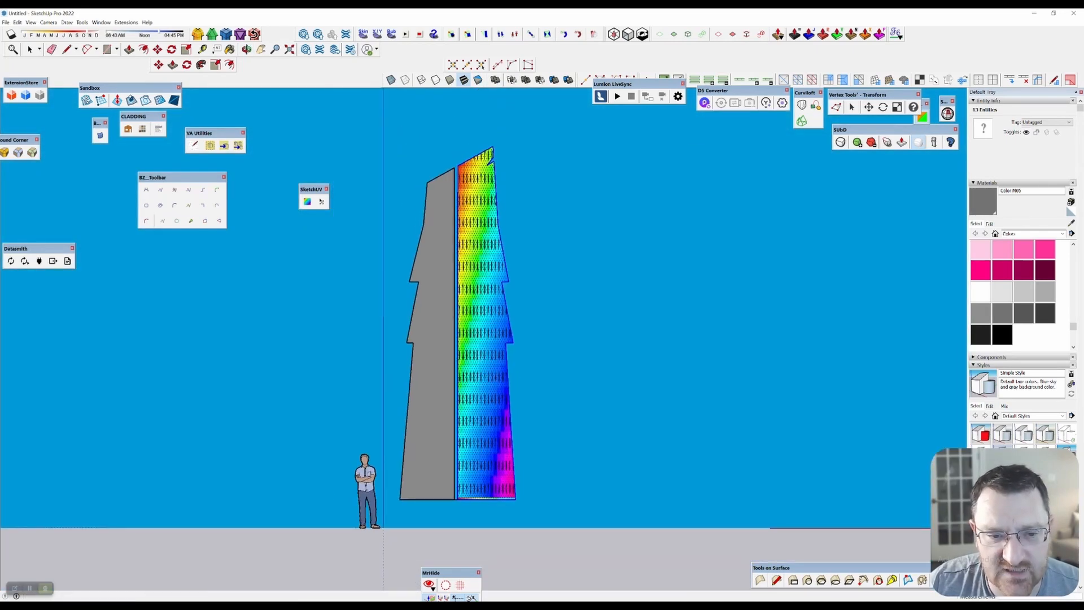
pyautogui.scroll(1, 460, 276)
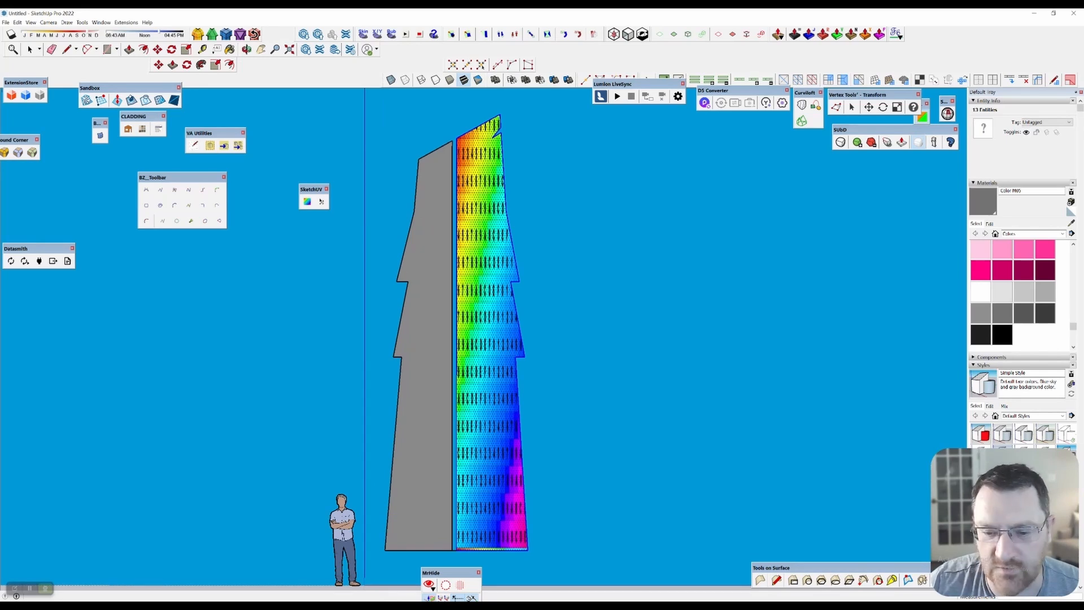
pyautogui.rightClick(483, 240)
pyautogui.click(495, 244)
pyautogui.scroll(1, 454, 279)
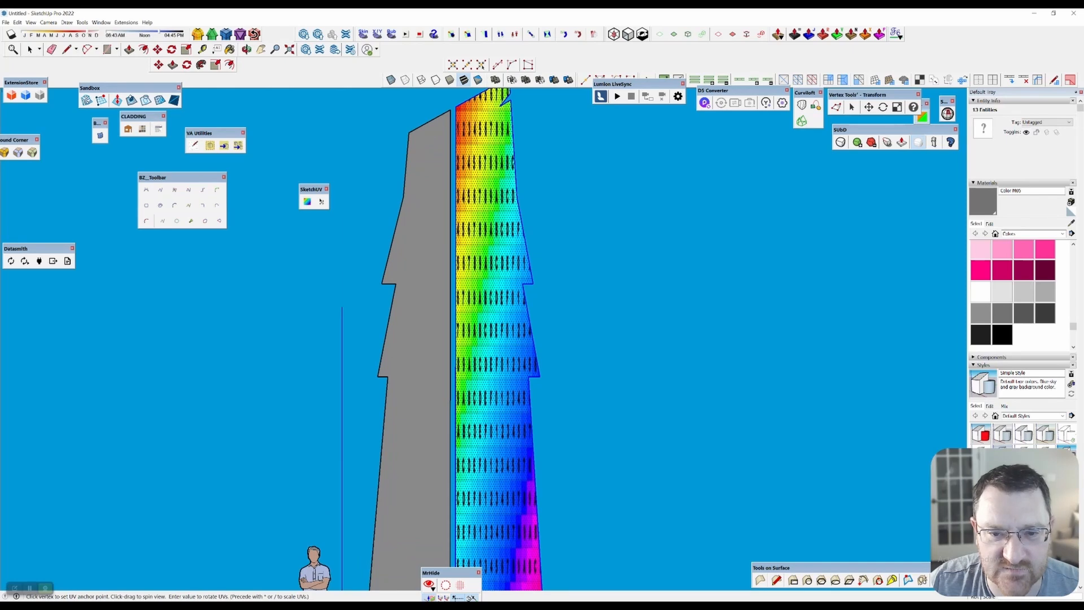
# Examine the UV checker pattern on the panel's right half from several angles.
pyautogui.keyDown('shift'); pyautogui.moveTo(455, 279); pyautogui.dragTo(534, 266, button='middle'); pyautogui.keyUp('shift')
pyautogui.moveTo(609, 373); pyautogui.dragTo(584, 377, button='middle')
pyautogui.scroll(-2, 595, 376)
pyautogui.scroll(3, 625, 365)
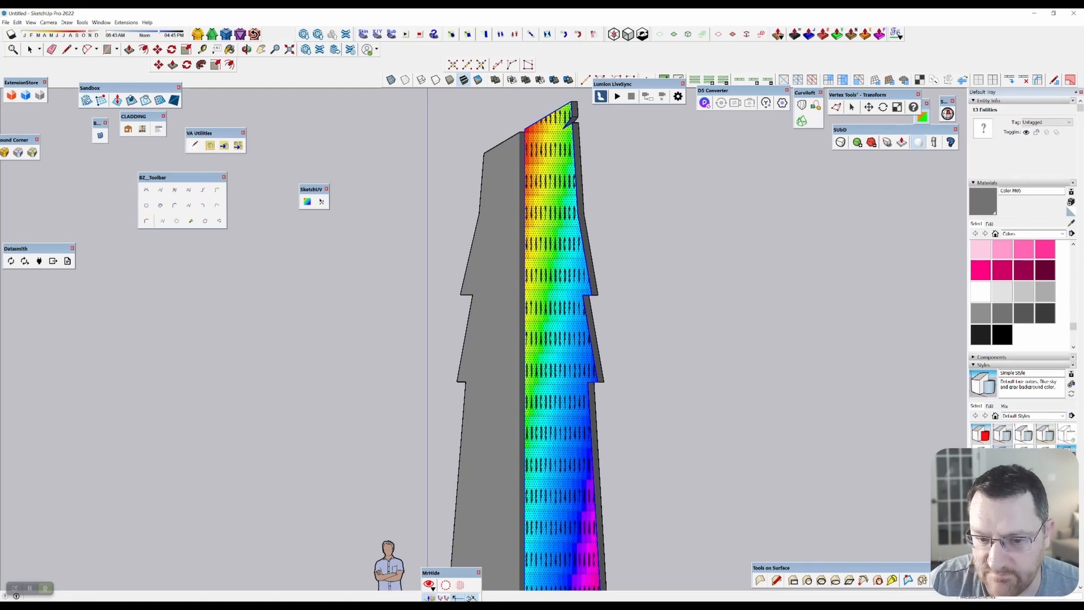
pyautogui.scroll(-3, 385, 371)
pyautogui.moveTo(385, 370); pyautogui.dragTo(496, 404, button='middle')
pyautogui.scroll(-1, 454, 372)
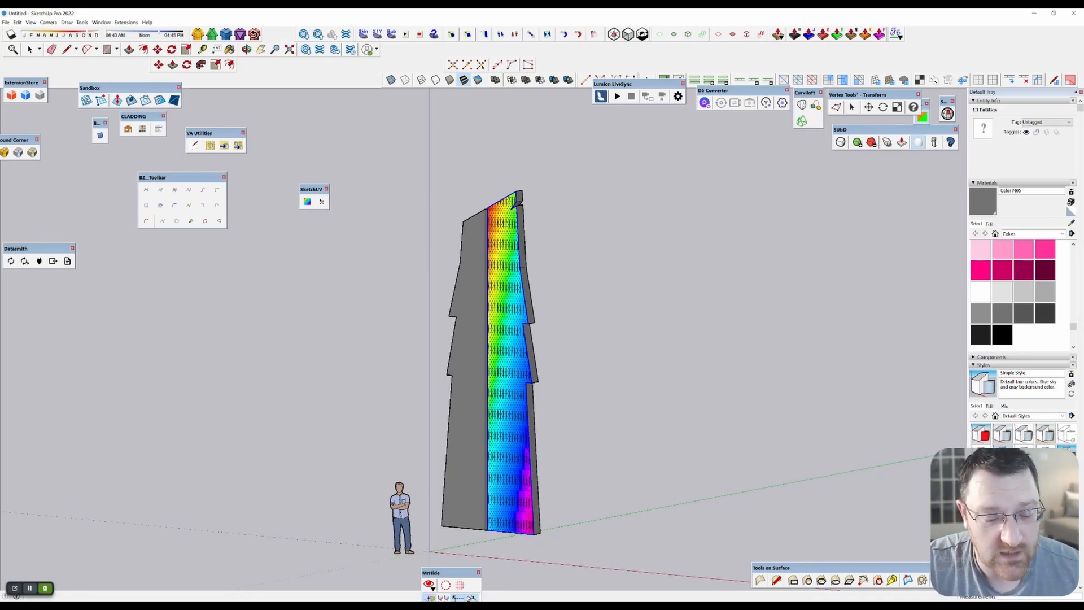
pyautogui.click(29, 587)
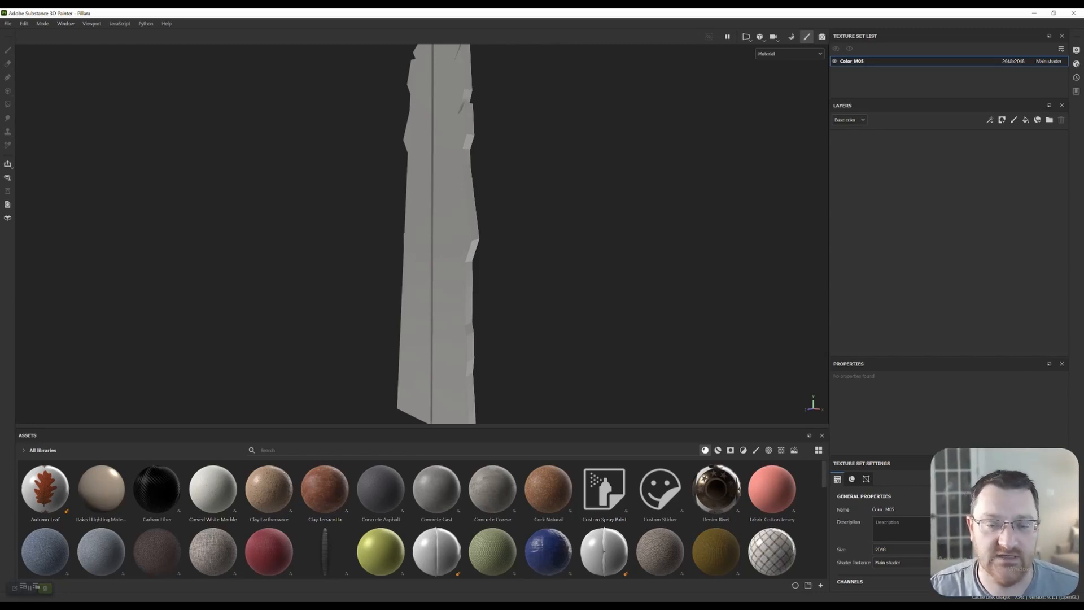
# Switch to the panel project in Substance 3D Painter and dock the Assets library as a tall column beside the viewport.
pyautogui.keyDown('alt'); pyautogui.moveTo(432, 237); pyautogui.dragTo(503, 239, button='middle'); pyautogui.keyUp('alt')
pyautogui.moveTo(502, 239)
pyautogui.keyDown('alt'); pyautogui.mouseDown()
pyautogui.moveTo(406, 239)
pyautogui.moveTo(508, 239)
pyautogui.mouseUp(); pyautogui.keyUp('alt')
pyautogui.keyDown('alt'); pyautogui.moveTo(508, 240); pyautogui.dragTo(539, 281, button='middle'); pyautogui.keyUp('alt')
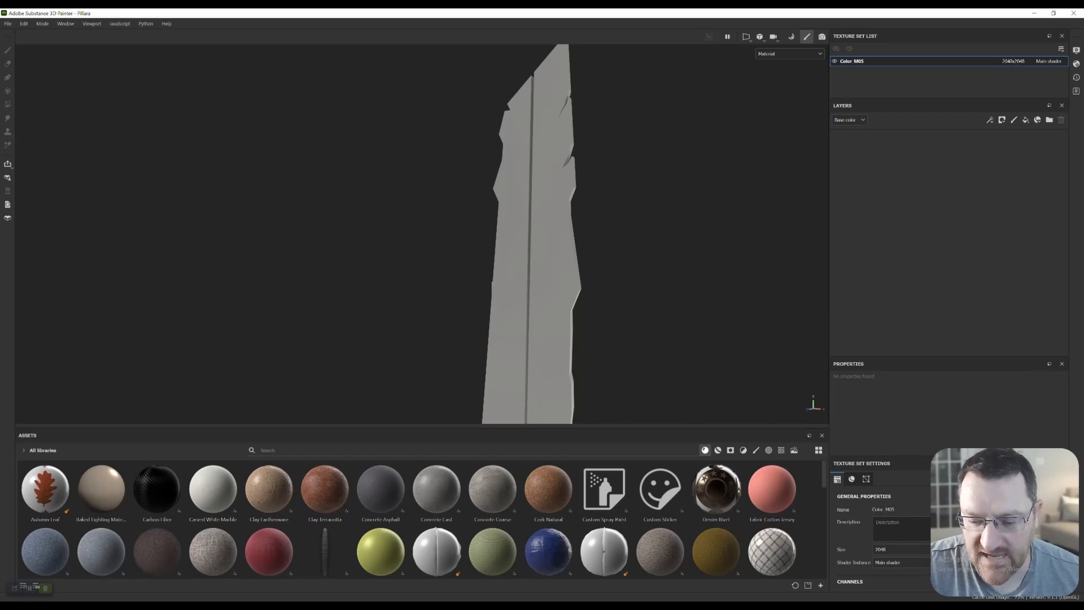
pyautogui.moveTo(27, 436); pyautogui.dragTo(22, 169)
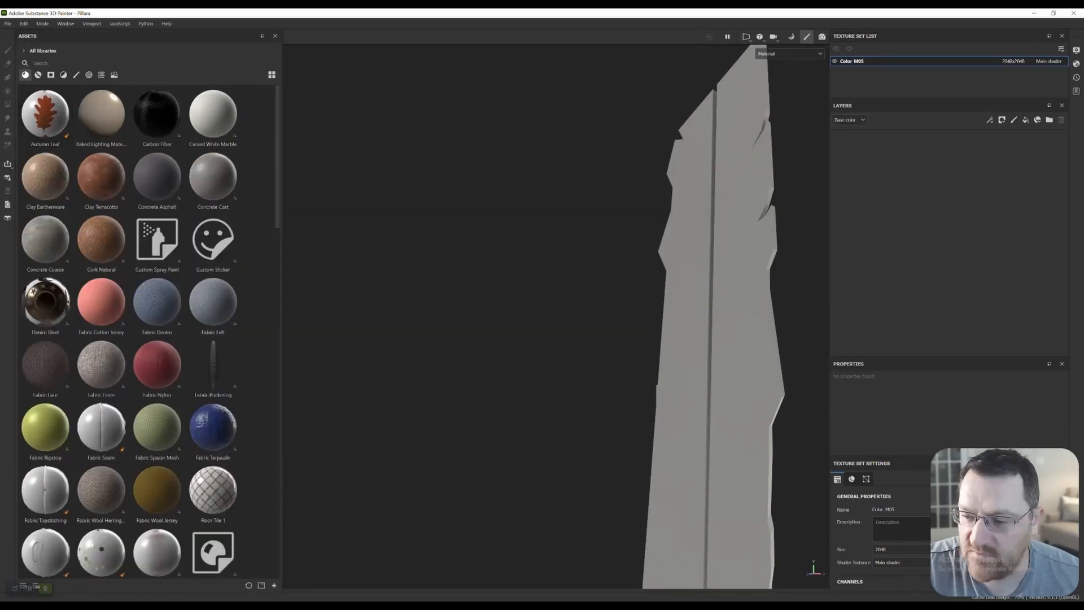
pyautogui.scroll(-3, 757, 410)
pyautogui.keyDown('alt'); pyautogui.moveTo(757, 410); pyautogui.dragTo(604, 333, button='middle'); pyautogui.keyUp('alt')
pyautogui.moveTo(605, 332)
pyautogui.keyDown('alt'); pyautogui.mouseDown()
pyautogui.moveTo(496, 333)
pyautogui.moveTo(605, 332)
pyautogui.moveTo(587, 334)
pyautogui.mouseUp(); pyautogui.keyUp('alt')
pyautogui.keyDown('alt'); pyautogui.moveTo(586, 334); pyautogui.dragTo(564, 335, button='middle'); pyautogui.keyUp('alt')
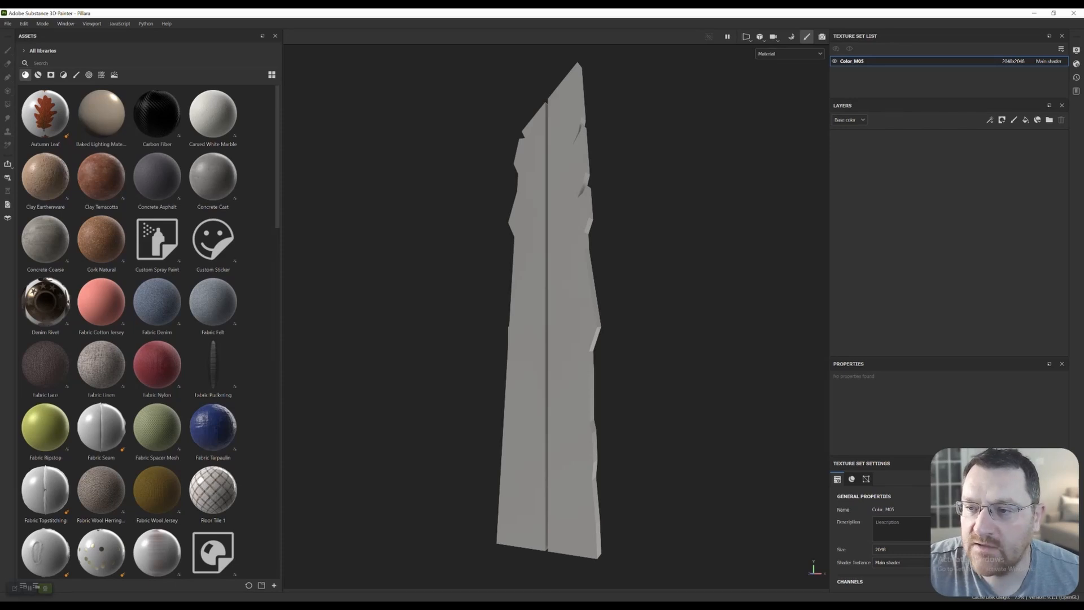
# Display only the 2D UV layout to check the panel's islands, then return to the 3D-only view.
pyautogui.click(745, 36)
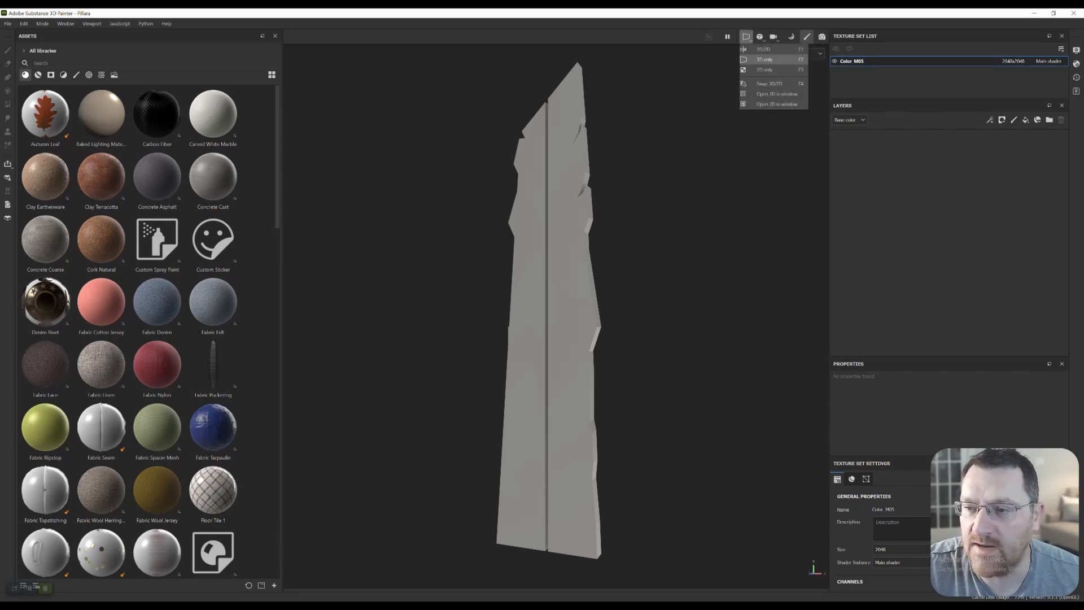
pyautogui.click(764, 70)
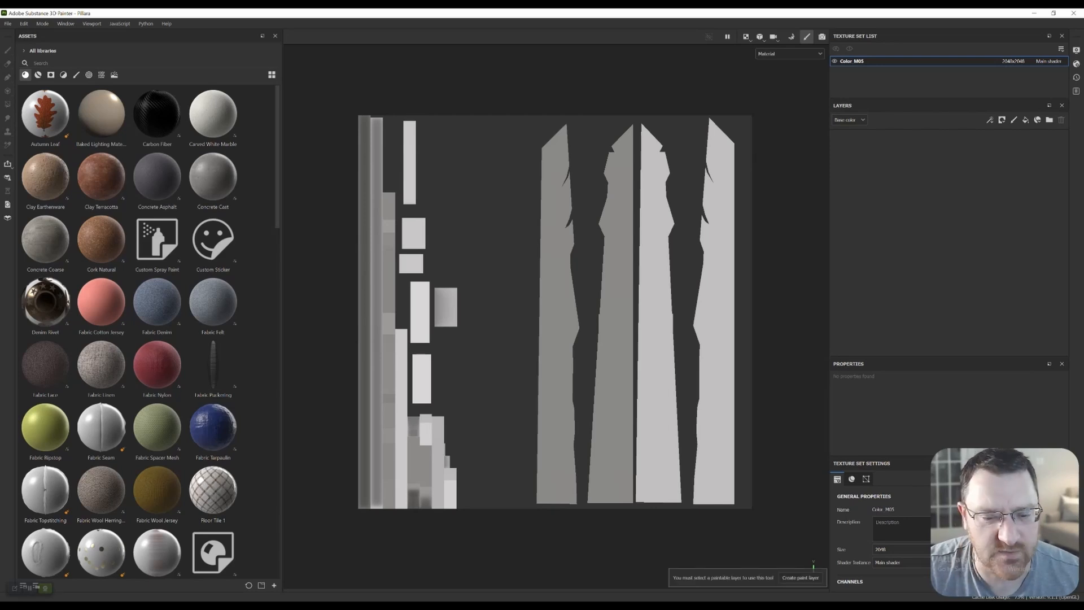
pyautogui.click(745, 37)
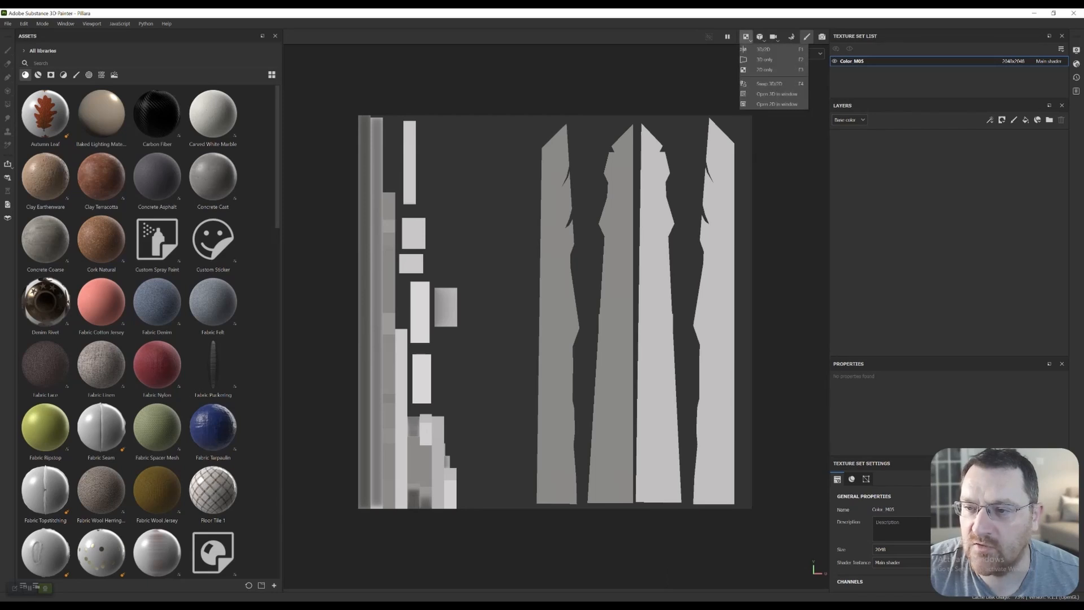
pyautogui.click(762, 59)
pyautogui.scroll(1, 583, 271)
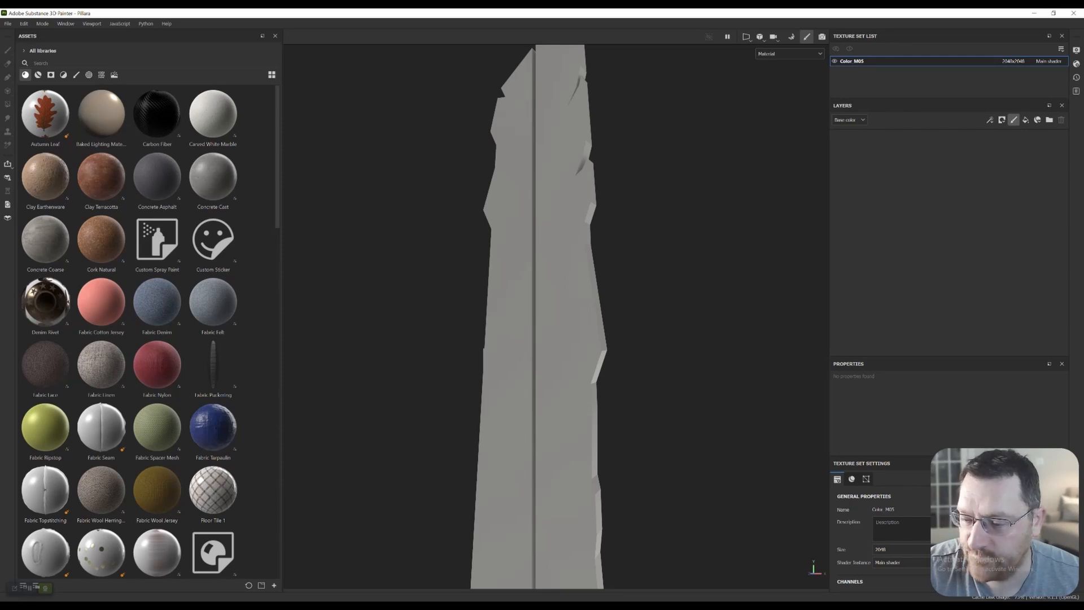
# Add a paint layer and set the brush's base color to a strong red.
pyautogui.click(1013, 120)
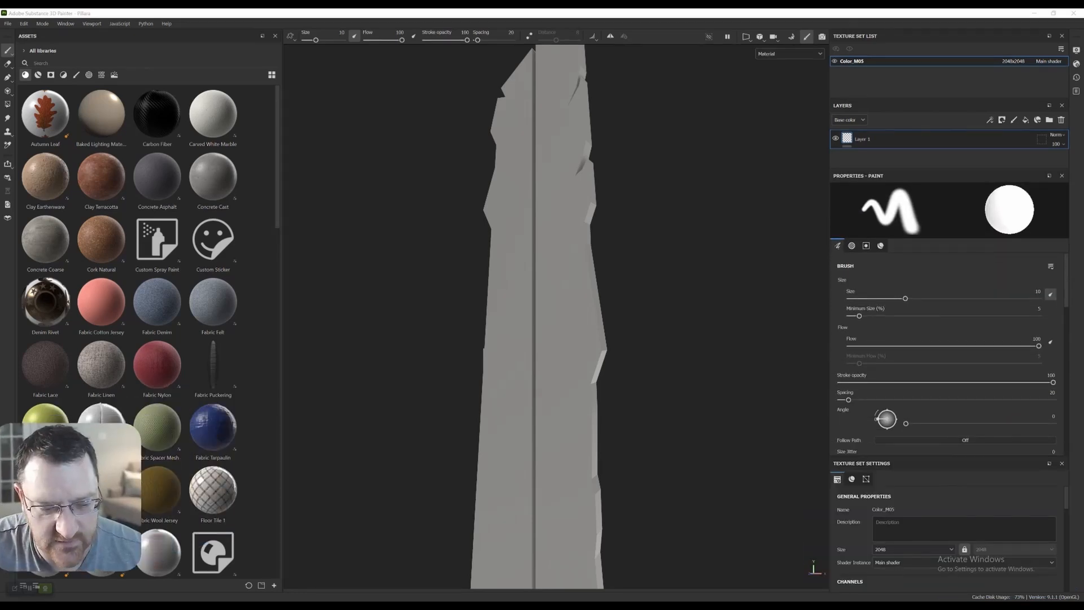
pyautogui.scroll(-6, 850, 431)
pyautogui.scroll(-2, 849, 430)
pyautogui.scroll(4, 850, 431)
pyautogui.scroll(-3, 850, 431)
pyautogui.scroll(-3, 946, 352)
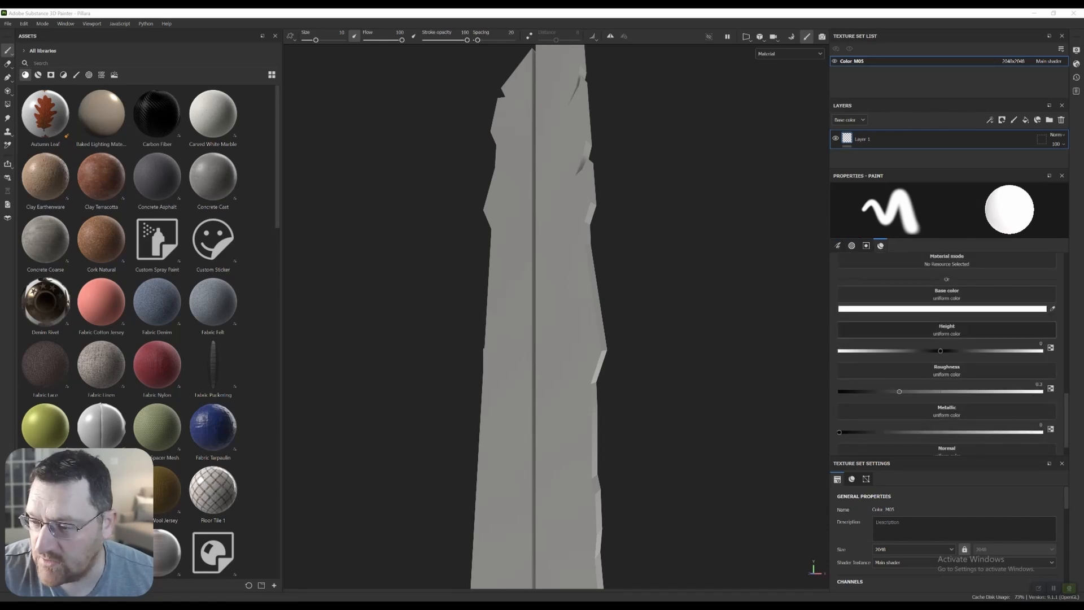
pyautogui.click(947, 309)
pyautogui.click(1043, 355)
# Paint red test strokes across the panel's front and around its side edges to check the UV seams.
pyautogui.moveTo(494, 270); pyautogui.dragTo(594, 271)
pyautogui.keyDown('alt'); pyautogui.moveTo(686, 283); pyautogui.dragTo(508, 276); pyautogui.keyUp('alt')
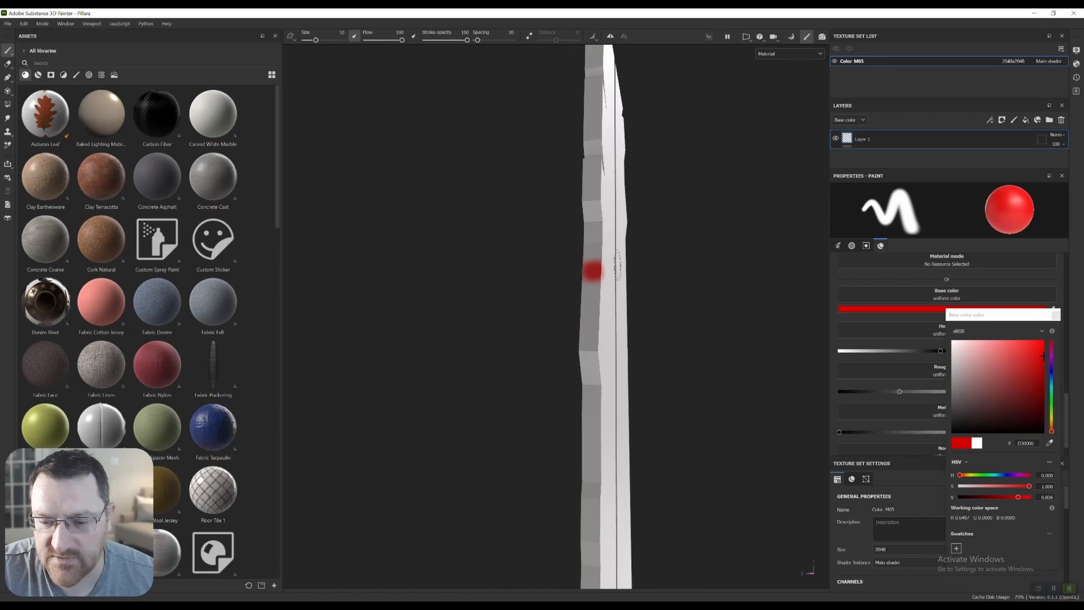
pyautogui.keyDown('alt'); pyautogui.moveTo(727, 289); pyautogui.dragTo(588, 276); pyautogui.keyUp('alt')
pyautogui.moveTo(672, 280)
pyautogui.keyDown('alt'); pyautogui.mouseDown()
pyautogui.moveTo(723, 283)
pyautogui.moveTo(622, 283)
pyautogui.moveTo(700, 272)
pyautogui.mouseUp(); pyautogui.keyUp('alt')
pyautogui.moveTo(697, 314); pyautogui.dragTo(649, 309)
pyautogui.moveTo(777, 295)
pyautogui.keyDown('alt'); pyautogui.mouseDown()
pyautogui.moveTo(624, 279)
pyautogui.moveTo(620, 290)
pyautogui.mouseUp(); pyautogui.keyUp('alt')
pyautogui.keyDown('alt'); pyautogui.moveTo(726, 331); pyautogui.dragTo(604, 309); pyautogui.keyUp('alt')
pyautogui.keyDown('alt'); pyautogui.moveTo(615, 307); pyautogui.dragTo(477, 321, button='right'); pyautogui.keyUp('alt')
pyautogui.keyDown('alt'); pyautogui.moveTo(508, 320); pyautogui.dragTo(397, 314, button='middle'); pyautogui.keyUp('alt')
pyautogui.moveTo(692, 334)
pyautogui.keyDown('alt'); pyautogui.mouseDown()
pyautogui.moveTo(672, 331)
pyautogui.moveTo(709, 317)
pyautogui.mouseUp(); pyautogui.keyUp('alt')
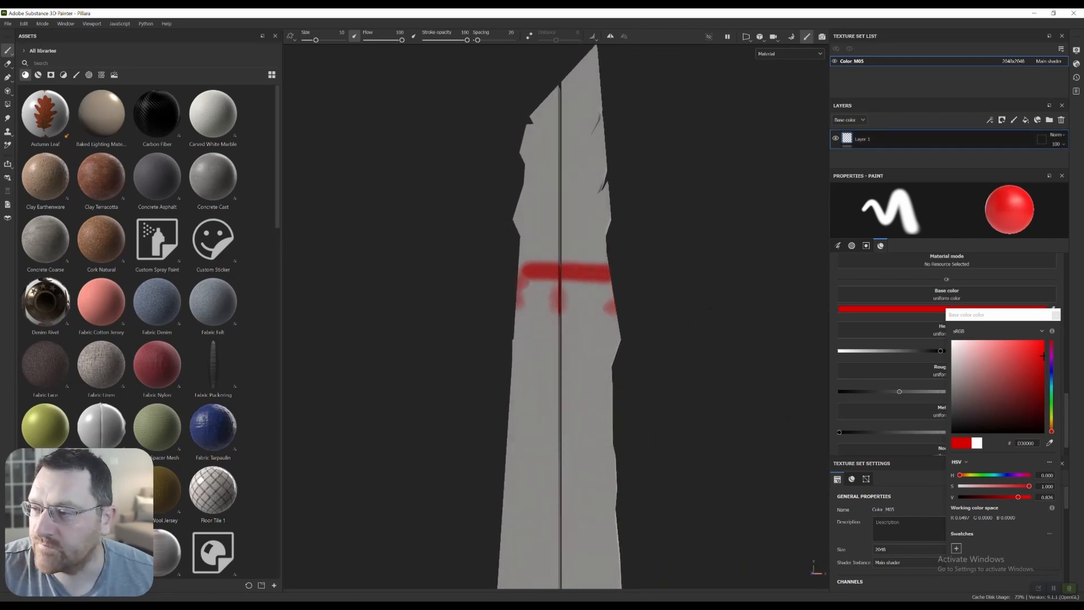
# Delete the paint layer with the red test strokes.
pyautogui.click(1060, 119)
pyautogui.keyDown('alt'); pyautogui.moveTo(694, 339); pyautogui.dragTo(638, 333, button='right'); pyautogui.keyUp('alt')
pyautogui.keyDown('alt'); pyautogui.moveTo(655, 350); pyautogui.dragTo(662, 315, button='middle'); pyautogui.keyUp('alt')
pyautogui.keyDown('alt'); pyautogui.moveTo(694, 327); pyautogui.dragTo(671, 322); pyautogui.keyUp('alt')
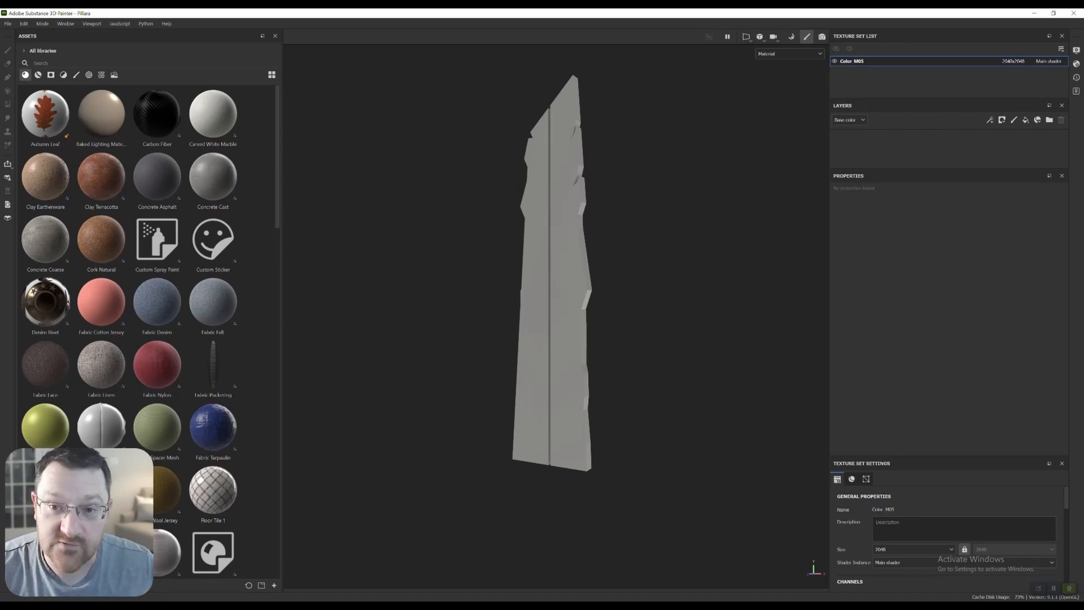
pyautogui.moveTo(556, 272)
pyautogui.keyDown('alt'); pyautogui.mouseDown()
pyautogui.moveTo(444, 272)
pyautogui.moveTo(558, 271)
pyautogui.mouseUp(); pyautogui.keyUp('alt')
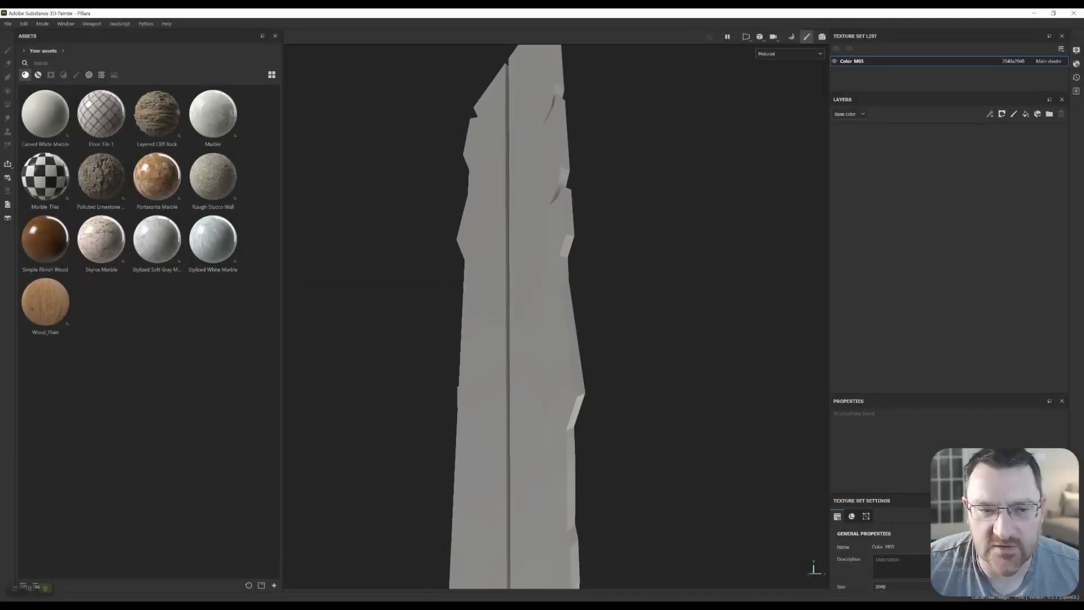
# Preview the stone and marble materials in Your assets and apply Layered Cliff Rock to the panel.
pyautogui.keyDown('alt'); pyautogui.moveTo(508, 316); pyautogui.dragTo(492, 324, button='middle'); pyautogui.keyUp('alt')
pyautogui.moveTo(157, 113)
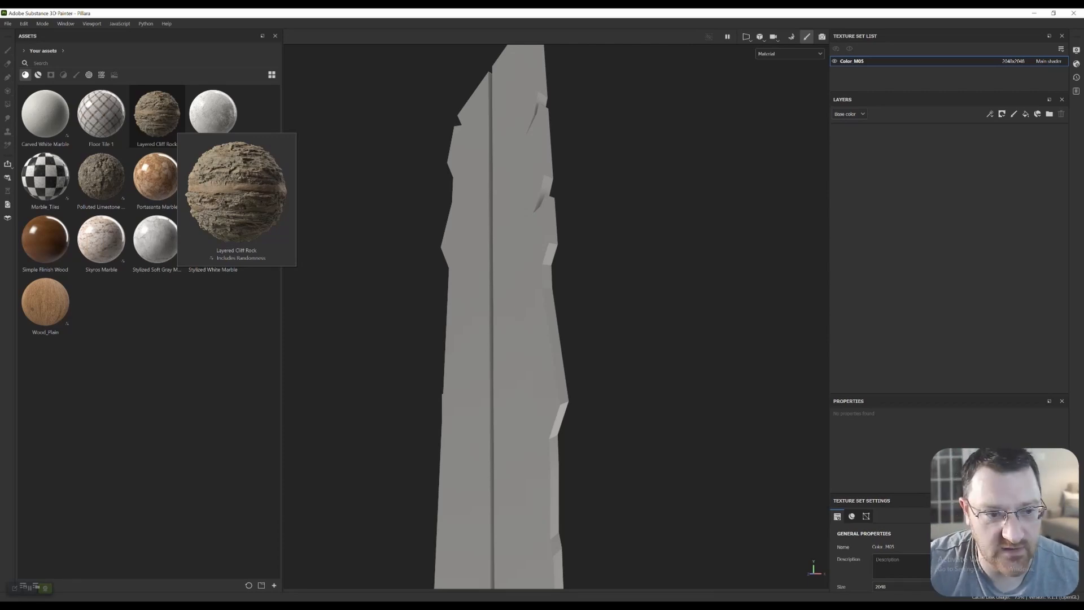
pyautogui.moveTo(148, 117)
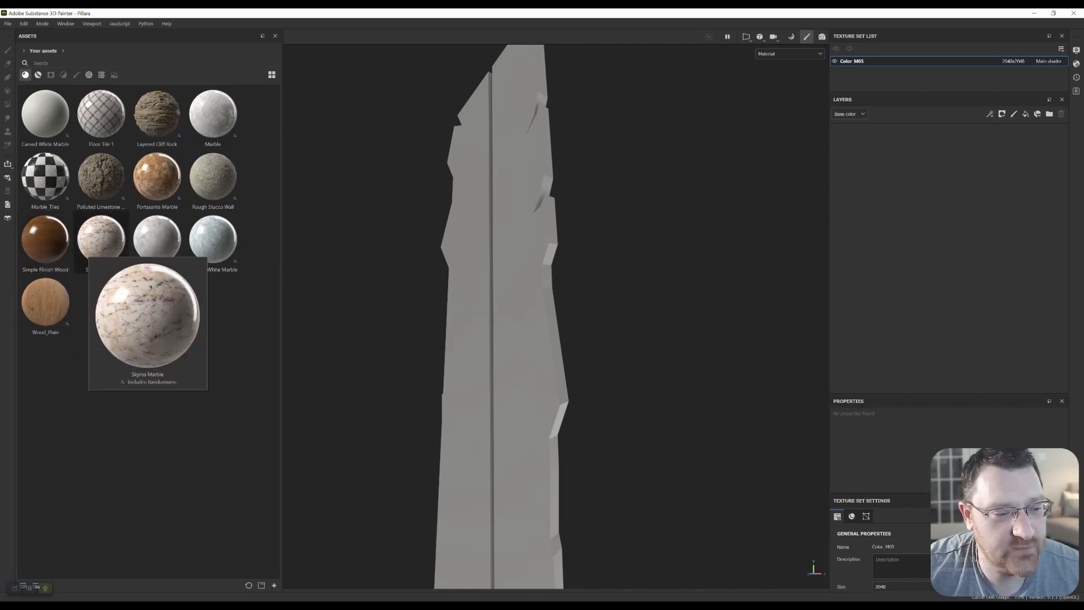
pyautogui.moveTo(45, 237)
pyautogui.scroll(2, 534, 278)
pyautogui.scroll(-3, 534, 278)
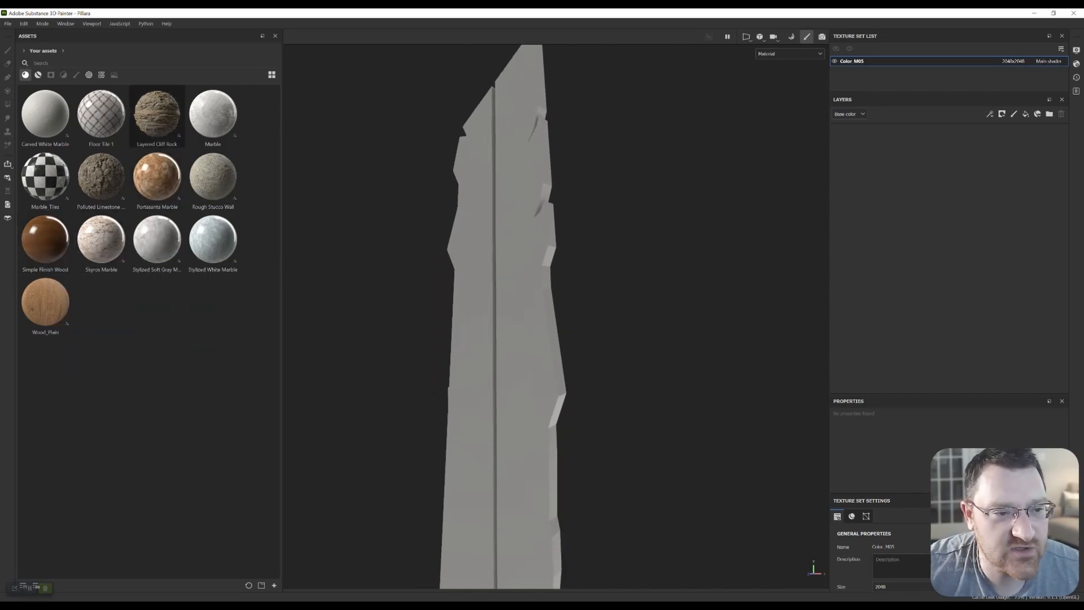
pyautogui.moveTo(157, 116); pyautogui.dragTo(503, 283)
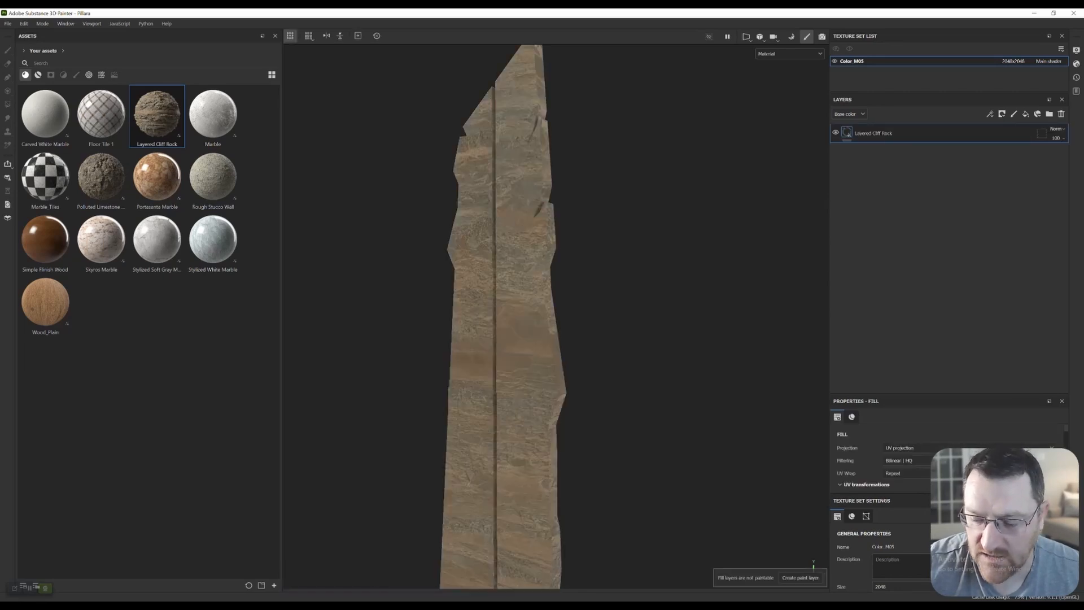
pyautogui.scroll(3, 539, 285)
pyautogui.scroll(-2, 540, 286)
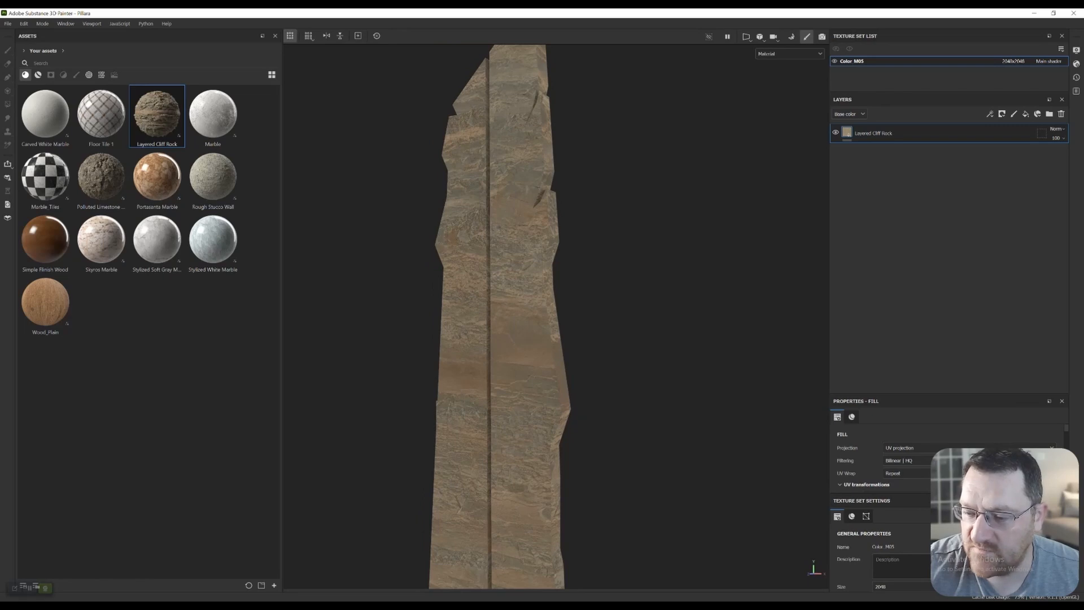
# Dock the fill properties as a tab together with the Layers panel.
pyautogui.moveTo(937, 401); pyautogui.dragTo(969, 236)
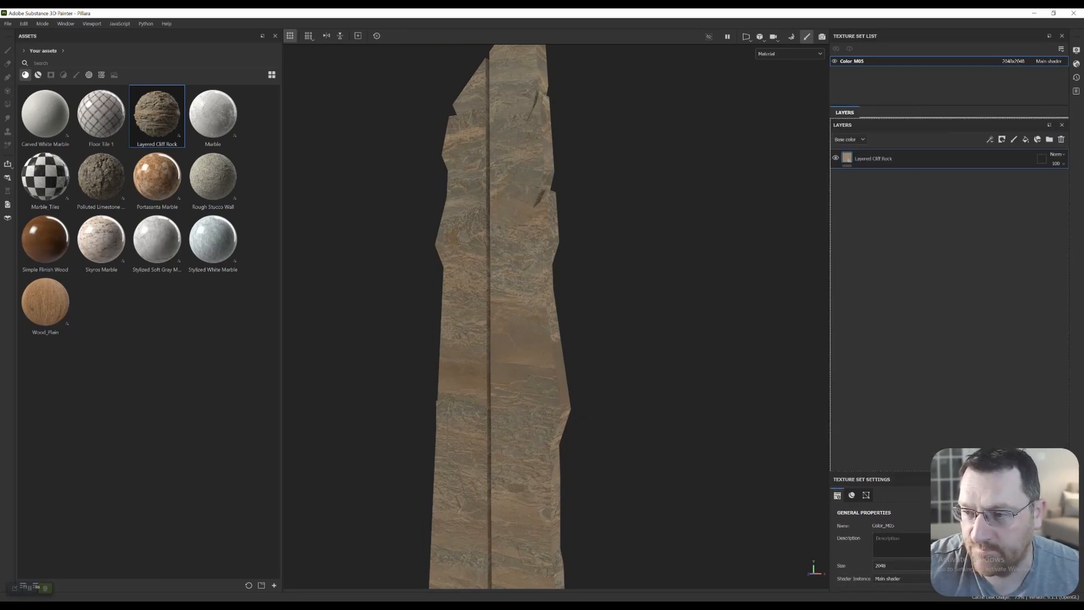
pyautogui.scroll(-2, 535, 287)
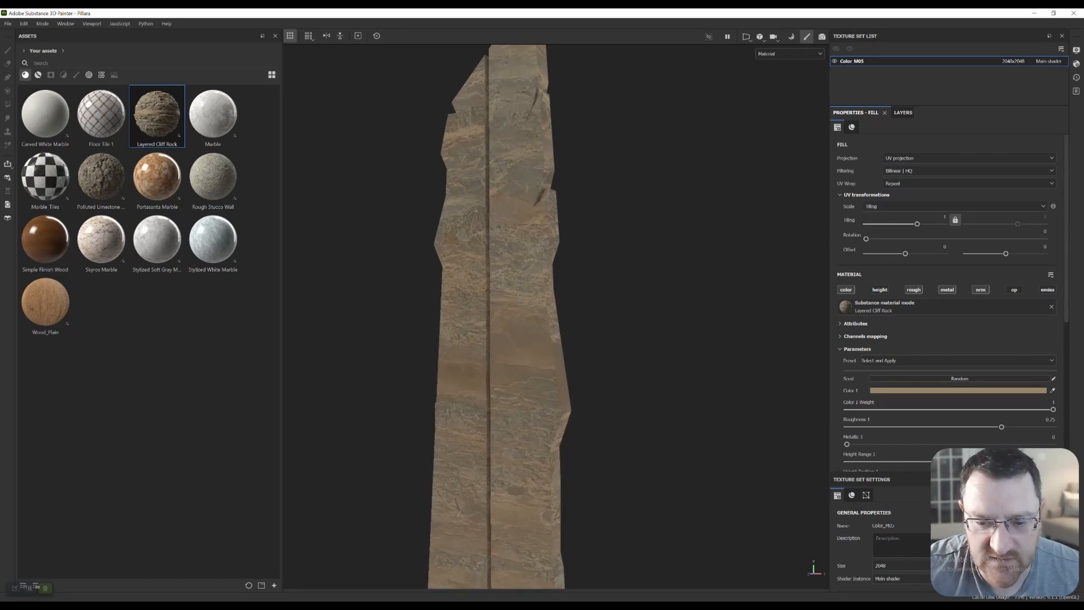
# Examine how the Layered Cliff Rock texture covers the panel's front faces and jagged side edge.
pyautogui.scroll(4, 535, 288)
pyautogui.keyDown('alt'); pyautogui.moveTo(535, 288); pyautogui.dragTo(587, 288); pyautogui.keyUp('alt')
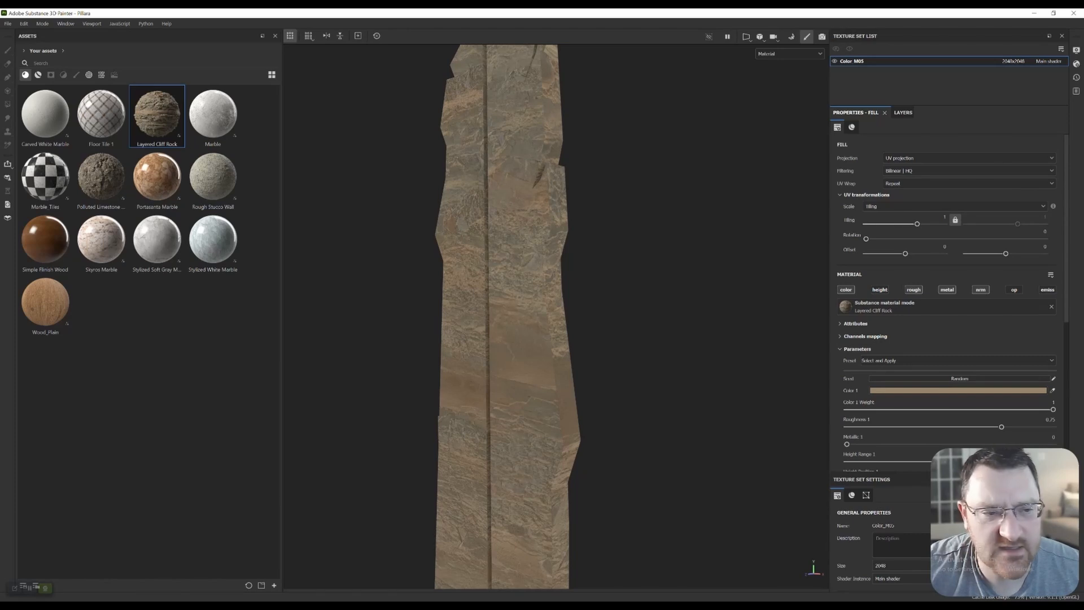
pyautogui.scroll(1, 525, 310)
pyautogui.scroll(-3, 526, 298)
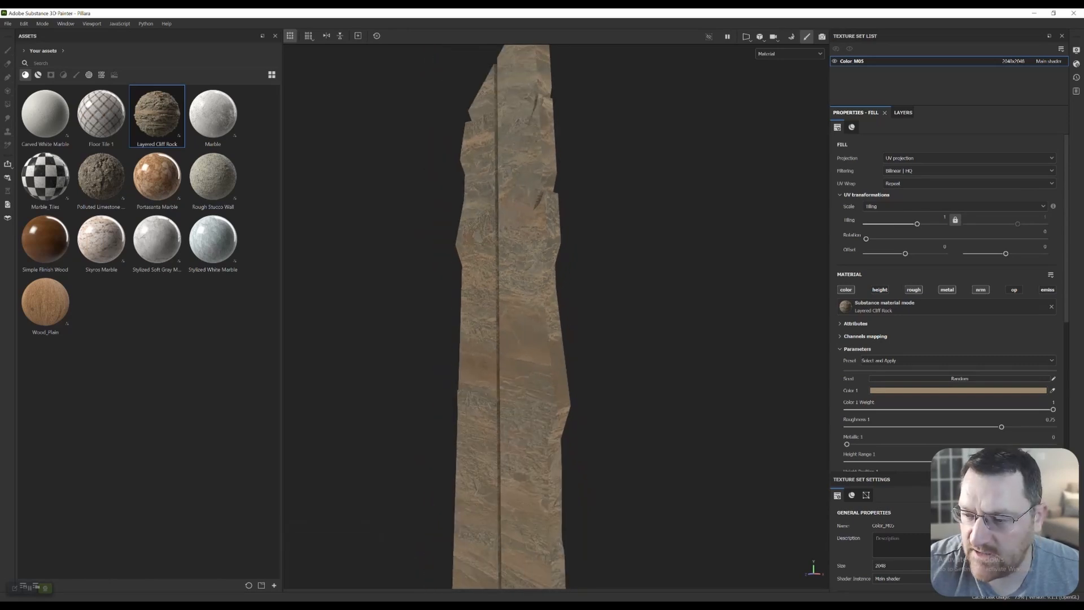
pyautogui.scroll(-1, 530, 289)
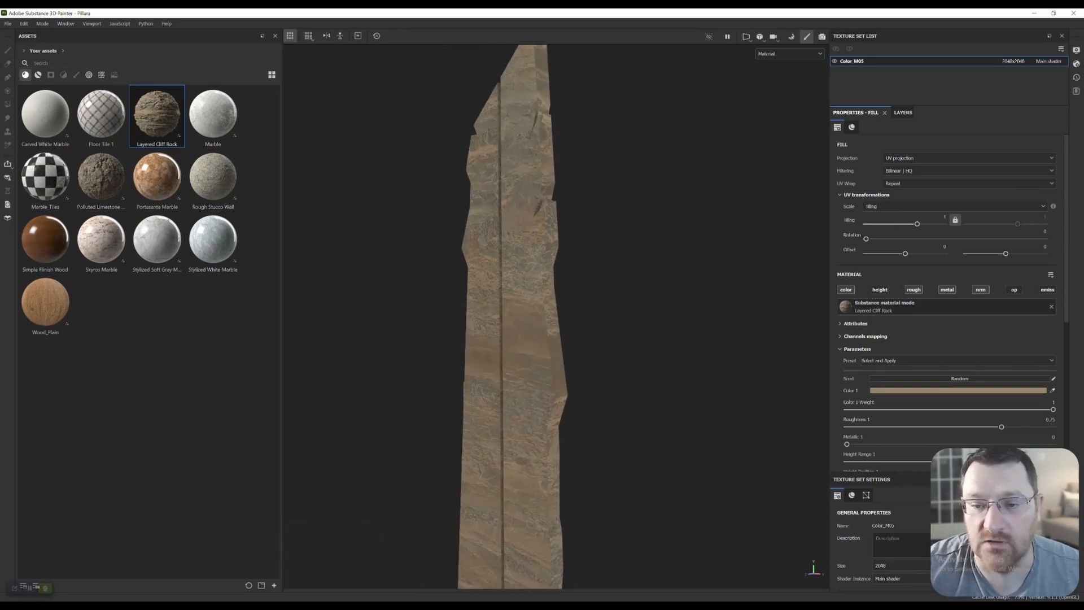
pyautogui.scroll(-1, 530, 307)
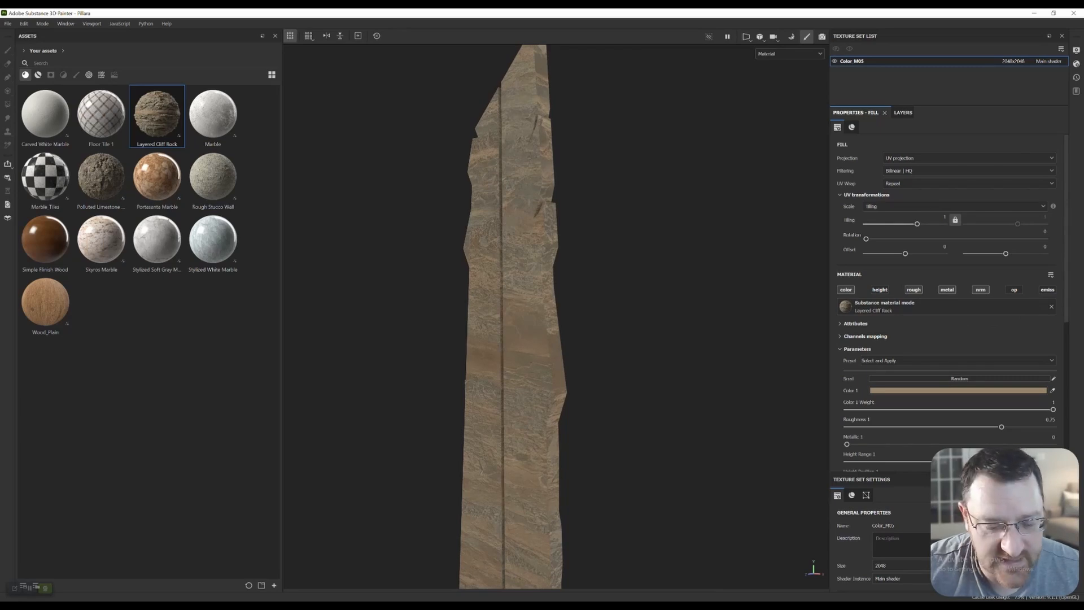
pyautogui.moveTo(280, 604)
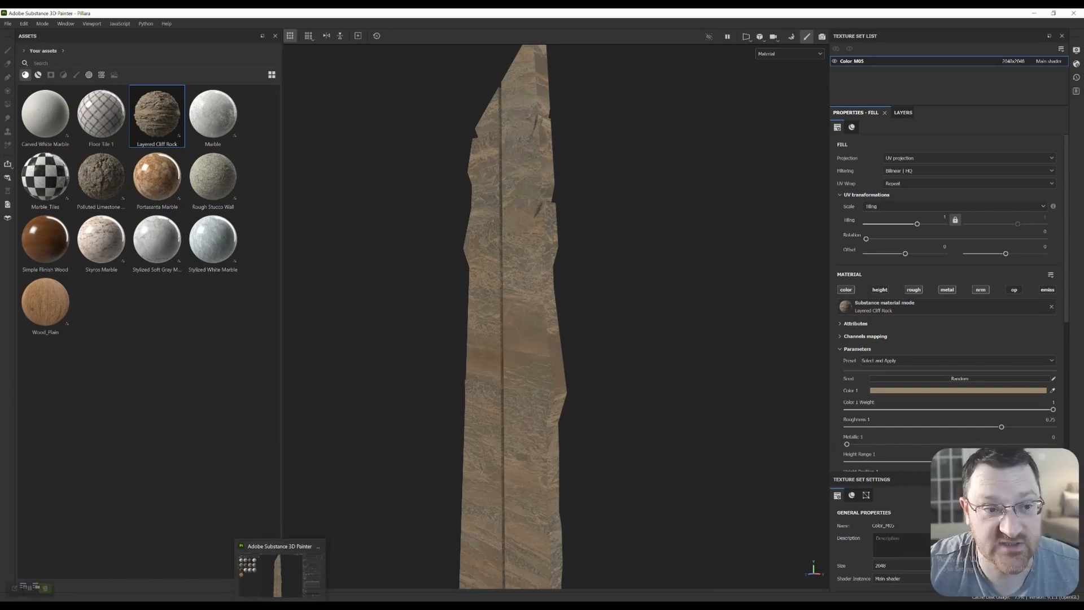
pyautogui.moveTo(556, 316)
pyautogui.keyDown('alt'); pyautogui.mouseDown()
pyautogui.moveTo(545, 316)
pyautogui.moveTo(578, 316)
pyautogui.moveTo(496, 316)
pyautogui.moveTo(565, 316)
pyautogui.mouseUp(); pyautogui.keyUp('alt')
pyautogui.keyDown('alt'); pyautogui.moveTo(556, 316); pyautogui.dragTo(562, 364, button='middle'); pyautogui.keyUp('alt')
pyautogui.scroll(2, 524, 421)
# Darken Color 1 of the Layered Cliff Rock fill to the near-black brown 282522.
pyautogui.scroll(-3, 948, 305)
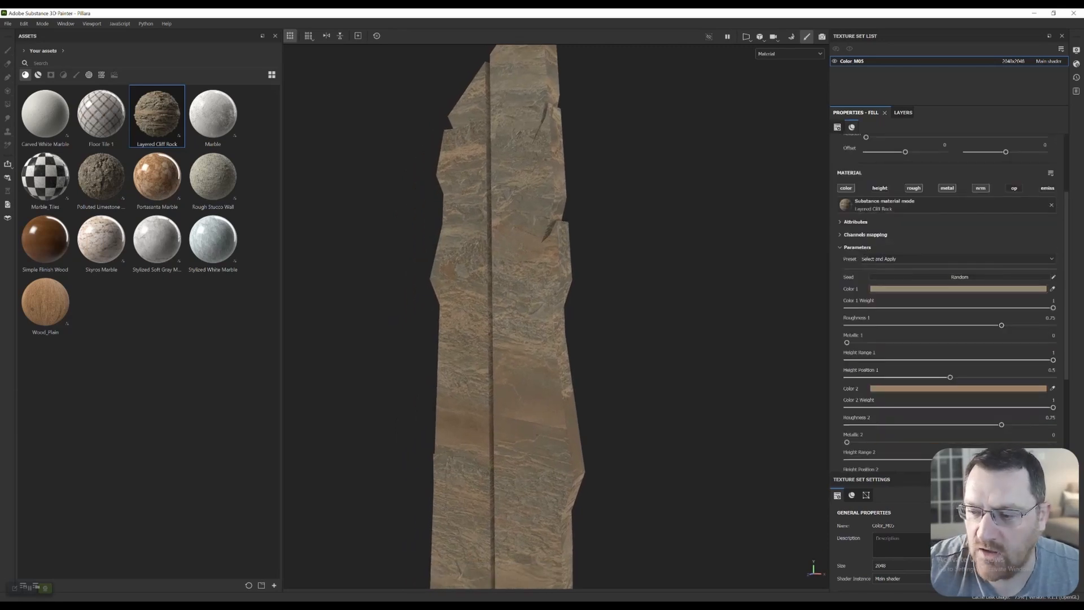
pyautogui.click(958, 288)
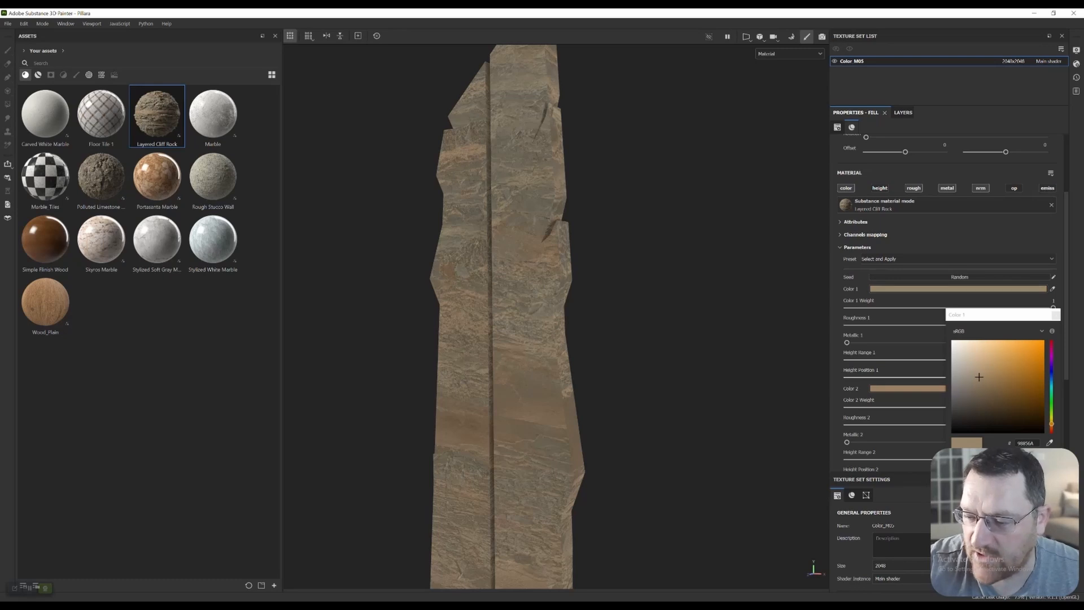
pyautogui.click(971, 391)
pyautogui.moveTo(971, 391); pyautogui.dragTo(965, 417)
pyautogui.scroll(4, 544, 330)
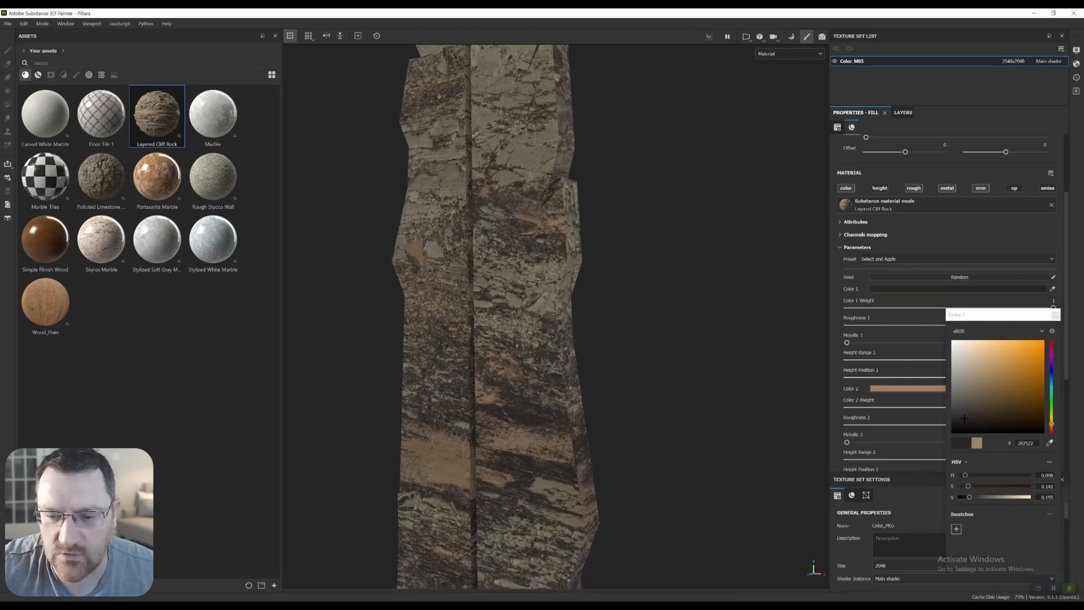
pyautogui.click(1055, 315)
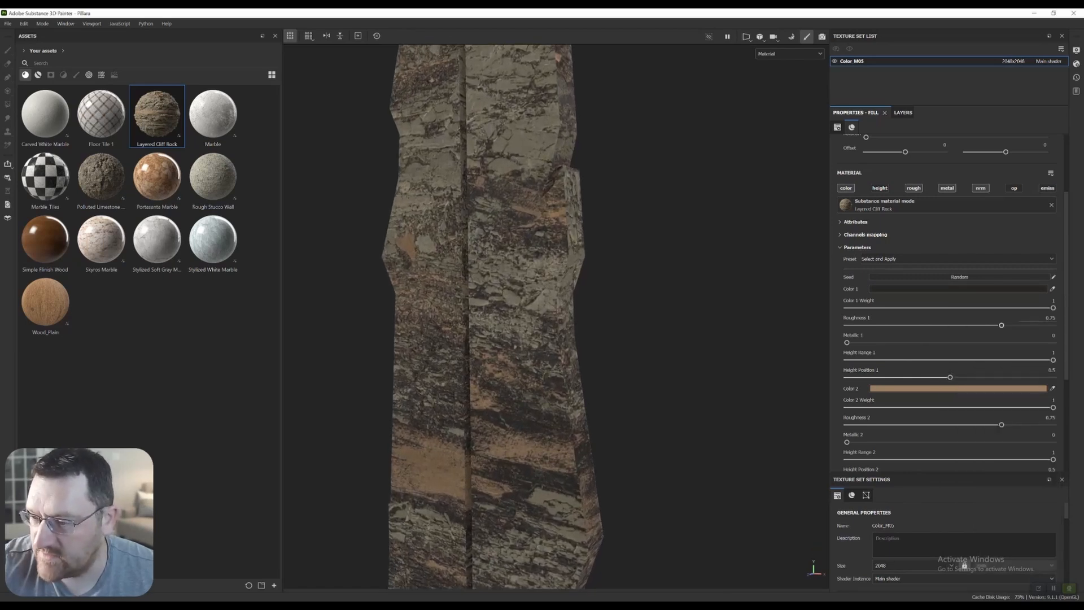
# Set Color 2 of Layered Cliff Rock to a very dark brown-grey and reduce Color 1 Weight to 0.32.
pyautogui.click(958, 389)
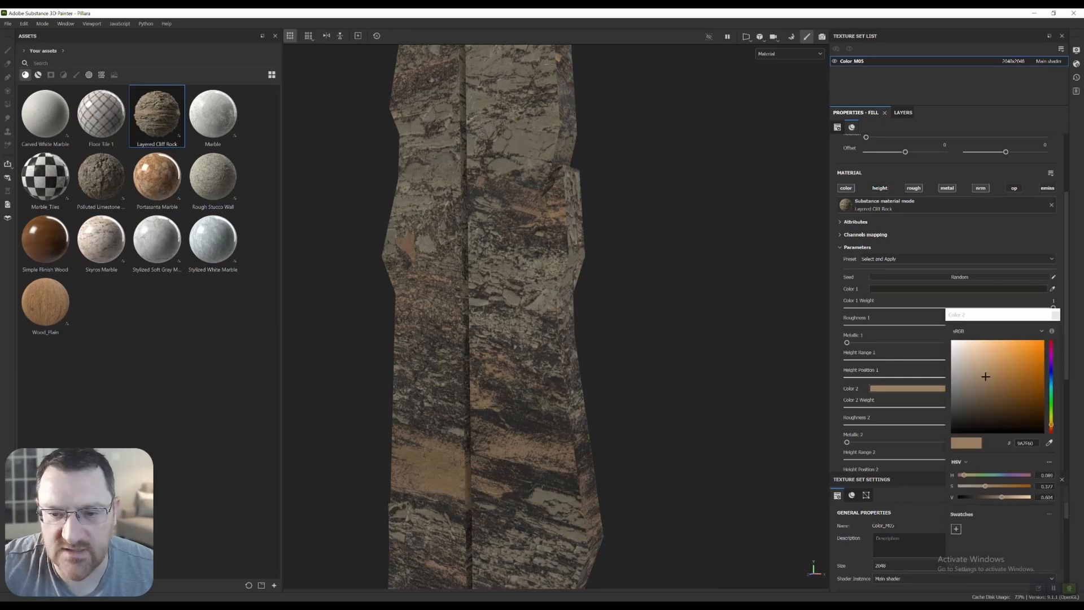
pyautogui.moveTo(985, 376); pyautogui.dragTo(962, 416)
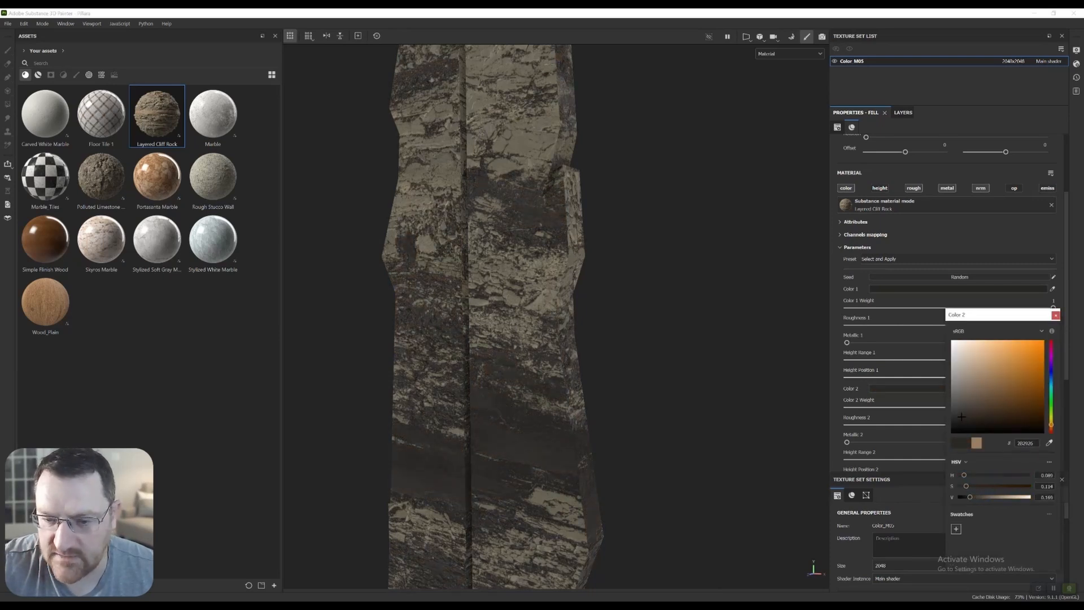
pyautogui.click(912, 308)
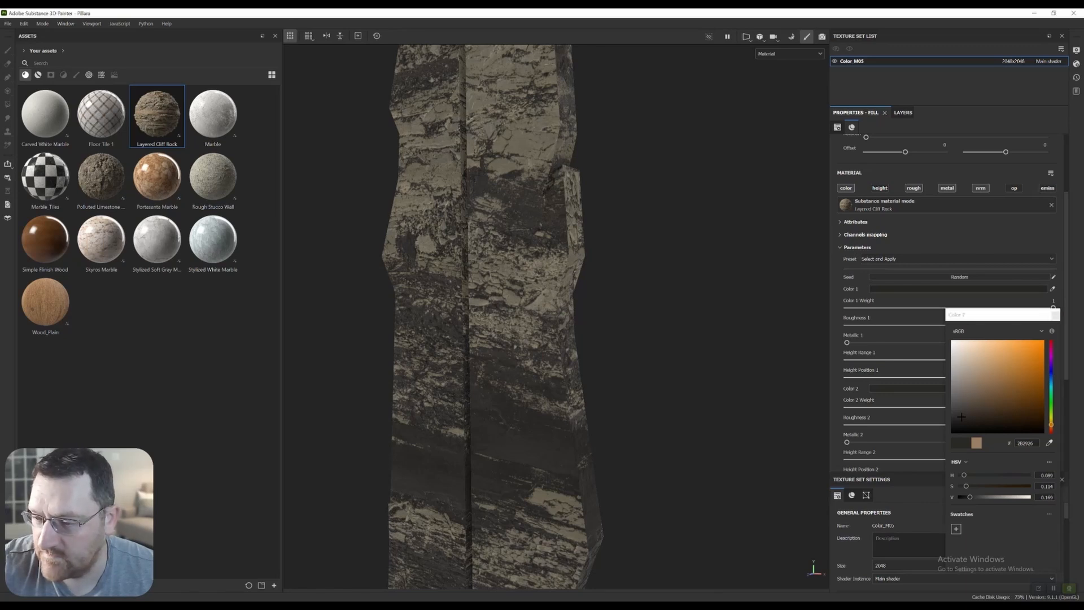
pyautogui.click(963, 414)
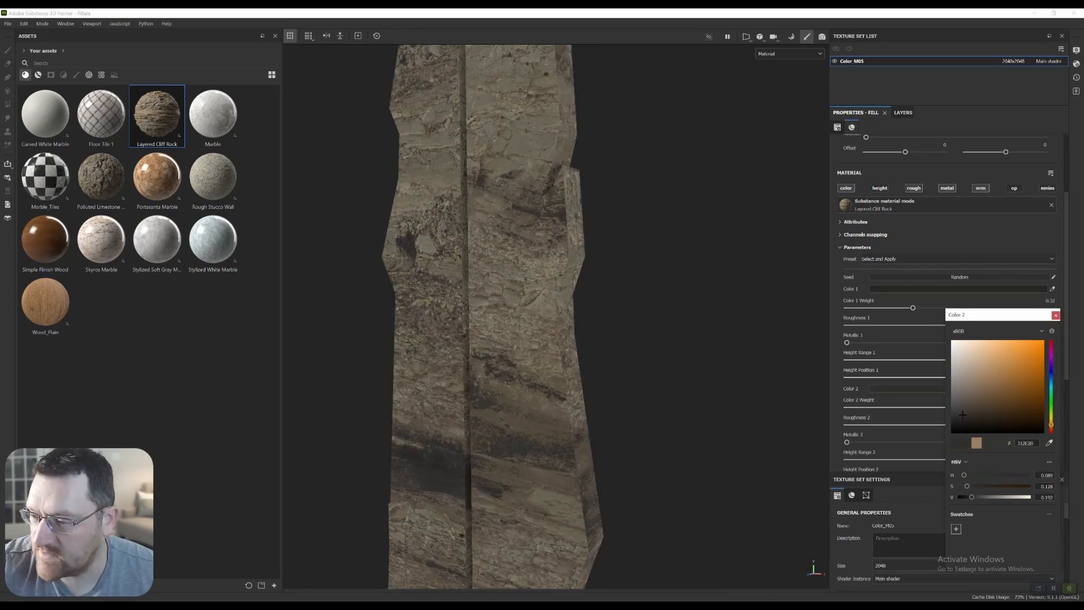
pyautogui.click(1054, 315)
# Change Color 3 of Layered Cliff Rock to the dark teal 264647.
pyautogui.scroll(-3, 947, 305)
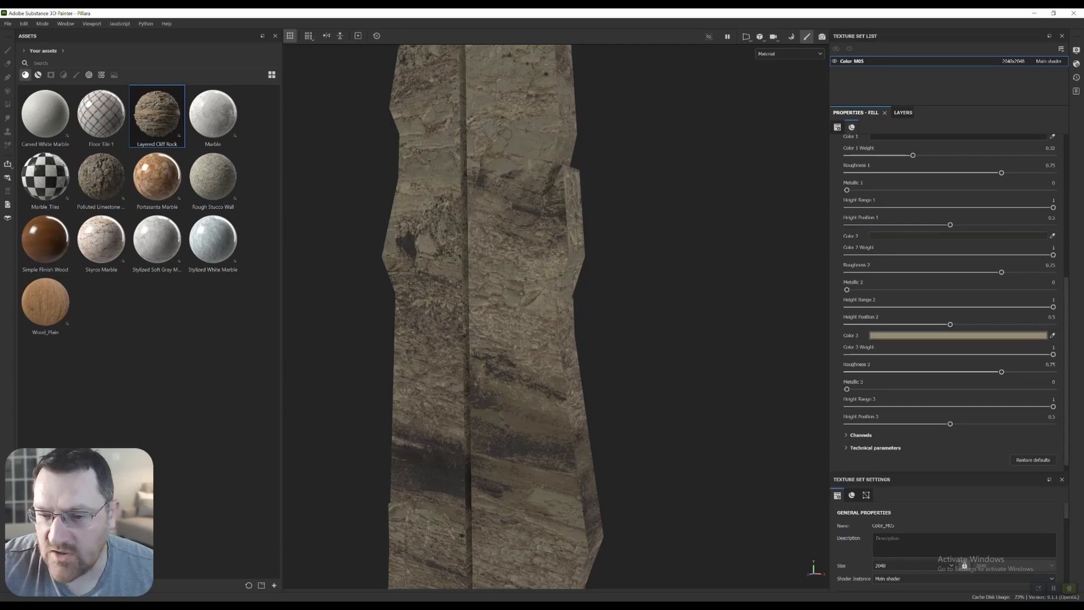
pyautogui.click(914, 335)
pyautogui.click(1051, 385)
pyautogui.moveTo(972, 378); pyautogui.dragTo(994, 406)
pyautogui.keyDown('alt'); pyautogui.moveTo(531, 311); pyautogui.dragTo(717, 313); pyautogui.keyUp('alt')
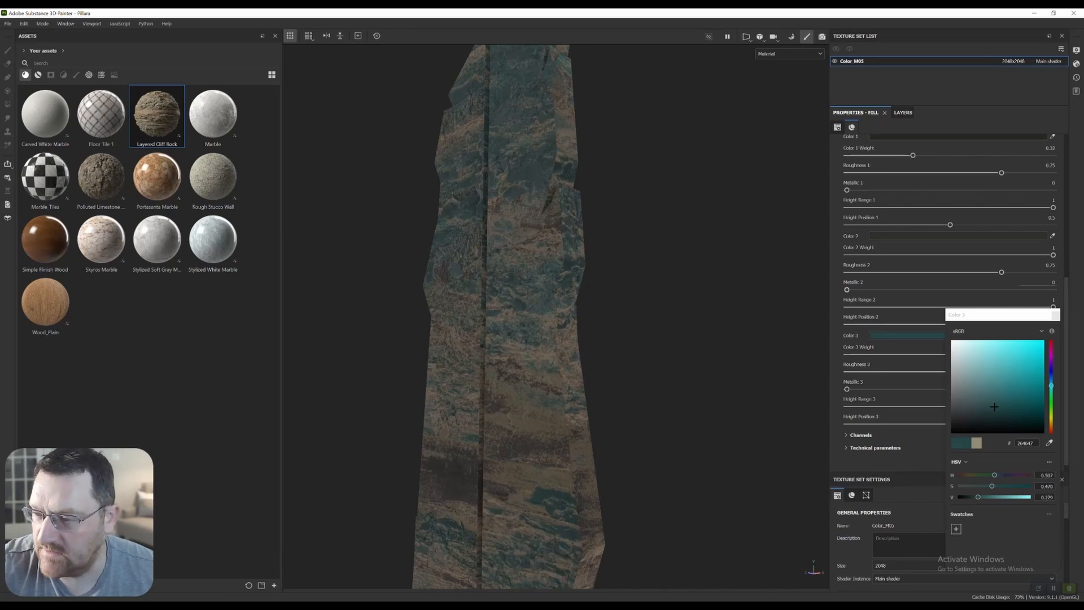
pyautogui.click(1054, 314)
# Change Color 1 of Layered Cliff Rock to a very dark green and check the panel's lower part.
pyautogui.scroll(3, 1004, 311)
pyautogui.click(958, 288)
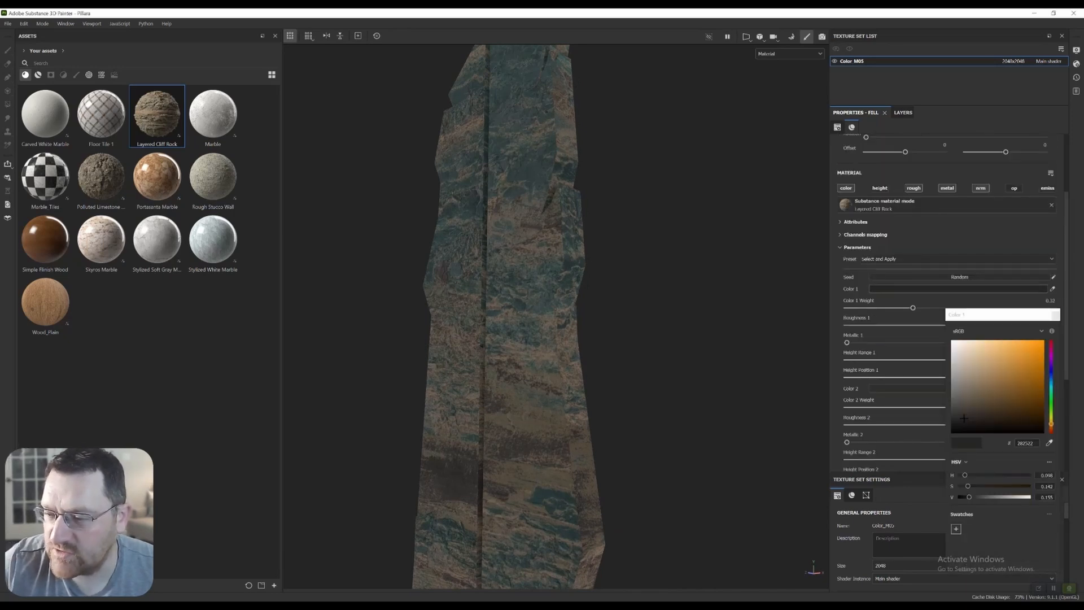
pyautogui.moveTo(963, 418); pyautogui.dragTo(986, 419)
pyautogui.scroll(-2, 556, 316)
pyautogui.keyDown('alt'); pyautogui.moveTo(556, 396); pyautogui.dragTo(556, 175, button='middle'); pyautogui.keyUp('alt')
pyautogui.keyDown('alt'); pyautogui.moveTo(556, 317); pyautogui.dragTo(528, 262); pyautogui.keyUp('alt')
pyautogui.click(1055, 315)
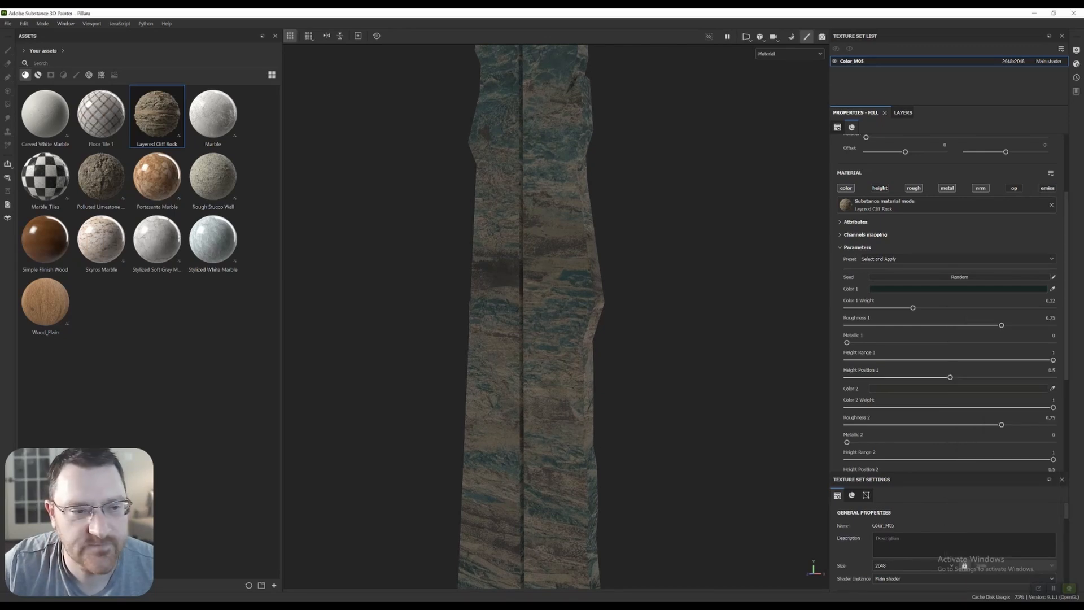
# Add the Simple Finish Wood material as a new layer above Layered Cliff Rock.
pyautogui.scroll(2, 568, 164)
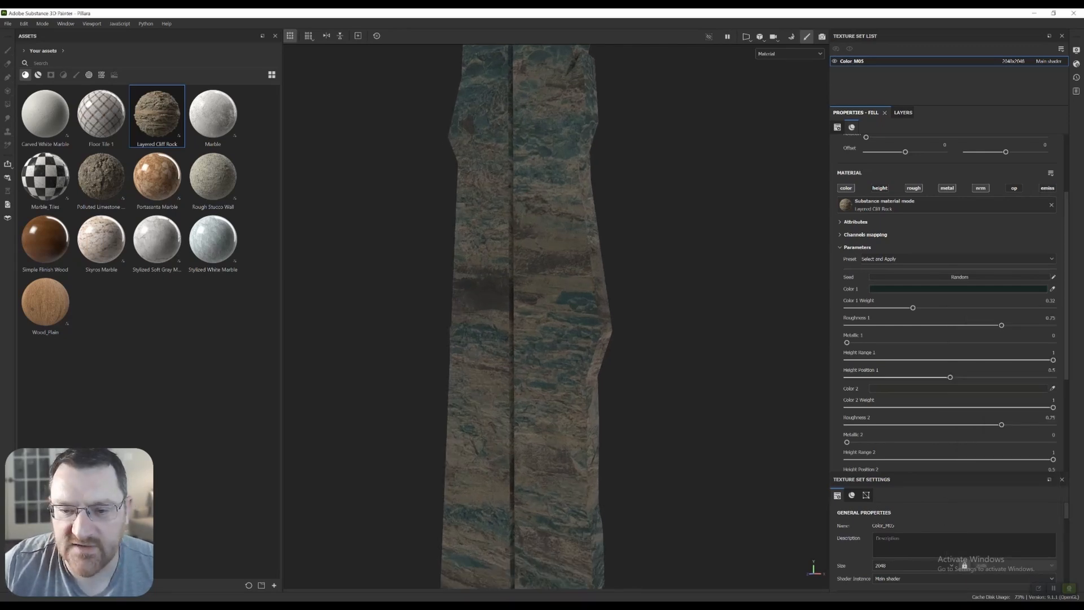
pyautogui.scroll(2, 519, 316)
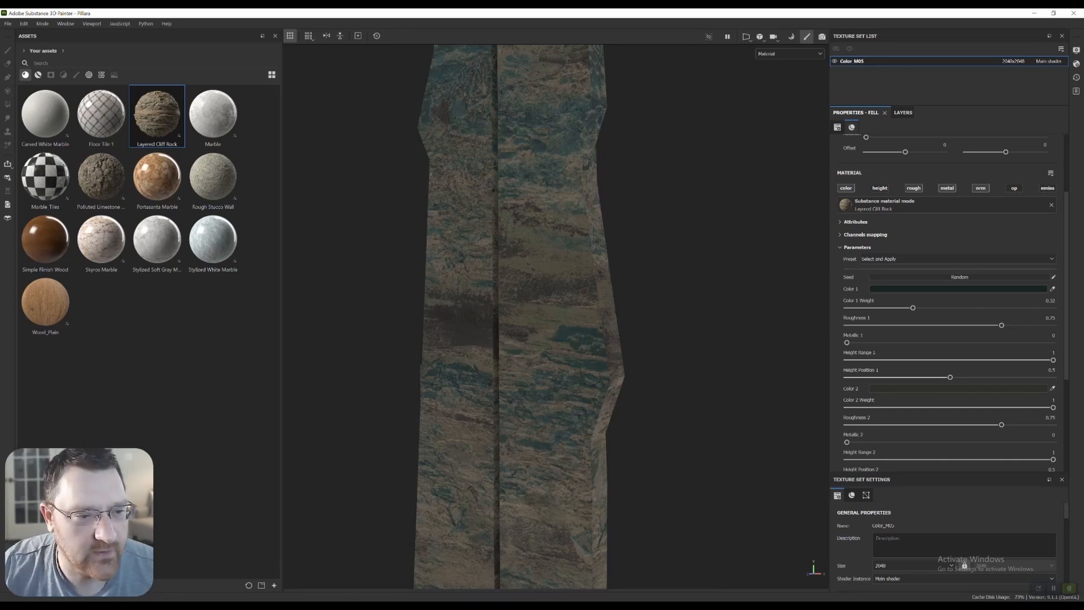
pyautogui.scroll(3, 949, 299)
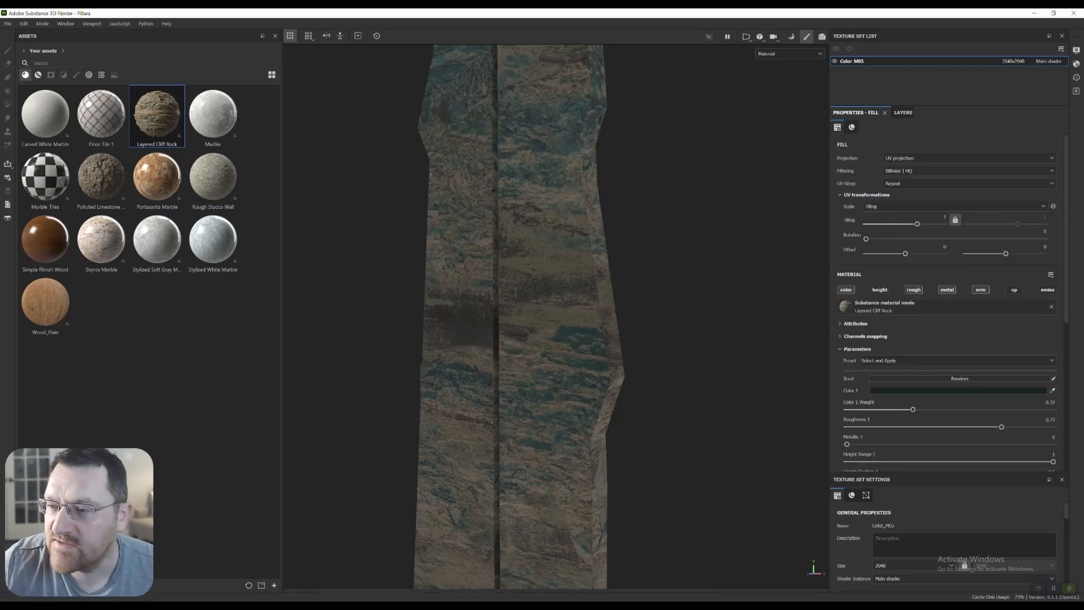
pyautogui.click(903, 112)
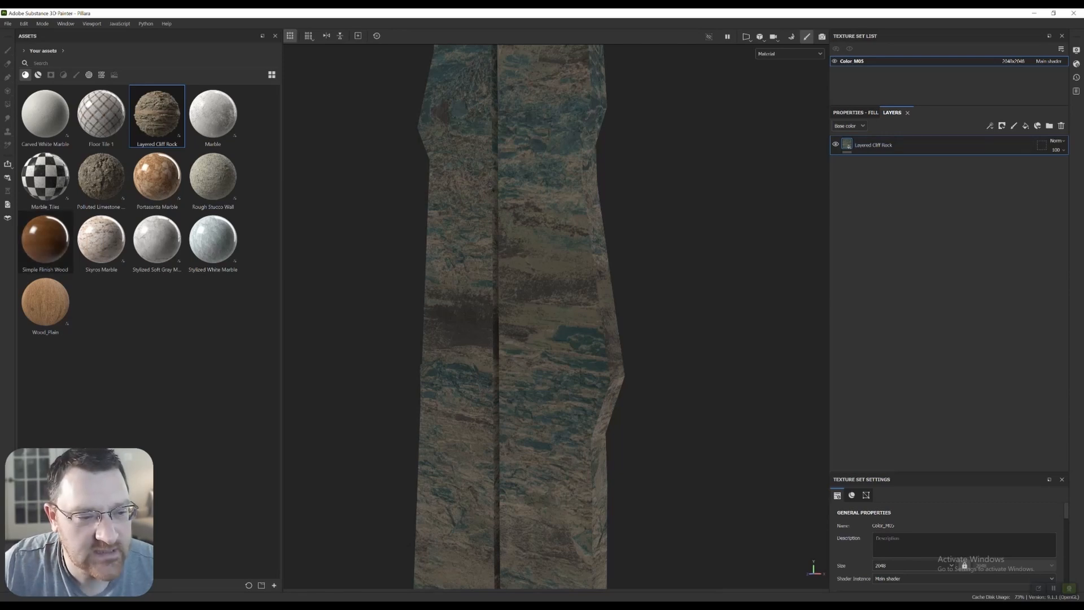
pyautogui.moveTo(45, 242); pyautogui.dragTo(925, 141)
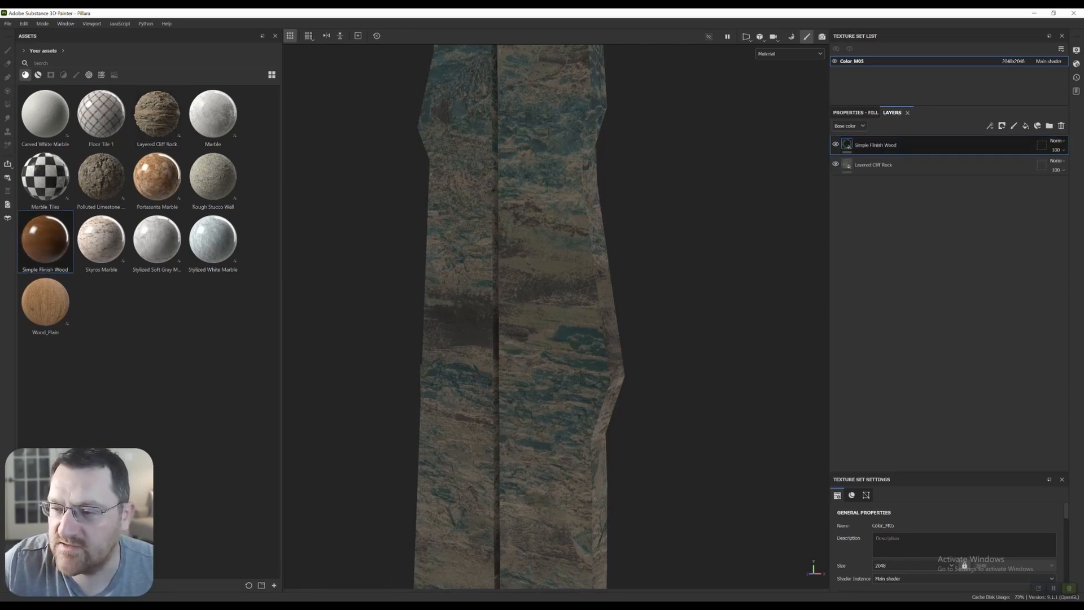
pyautogui.scroll(3, 508, 276)
pyautogui.scroll(-2, 508, 276)
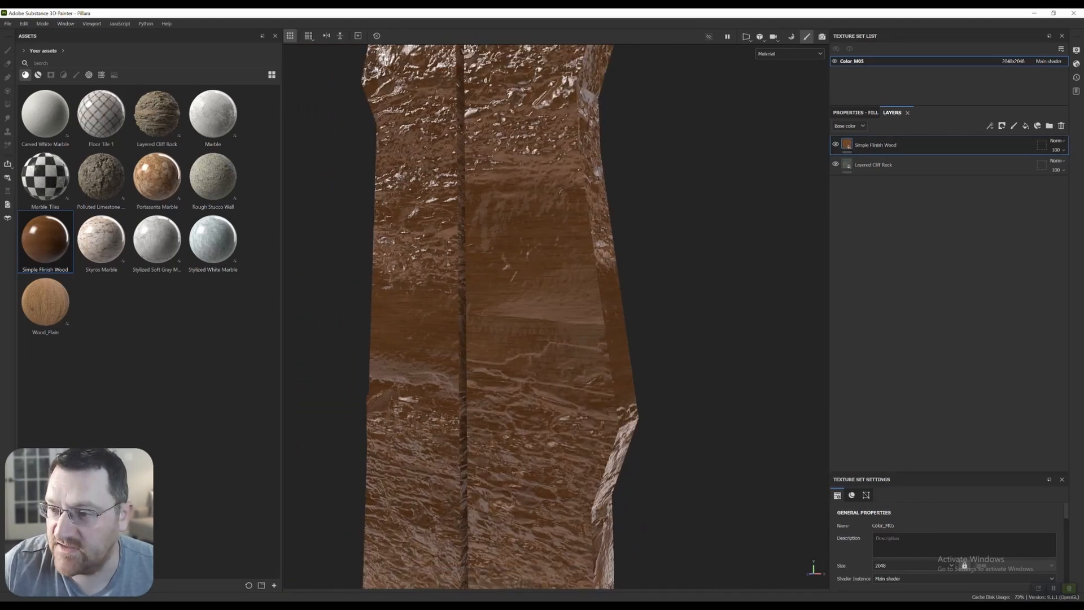
# Dock Texture Set Settings together with the fill properties and layers, and switch the wood layer to Tri-planar projection.
pyautogui.moveTo(892, 478); pyautogui.dragTo(893, 276)
pyautogui.click(925, 134)
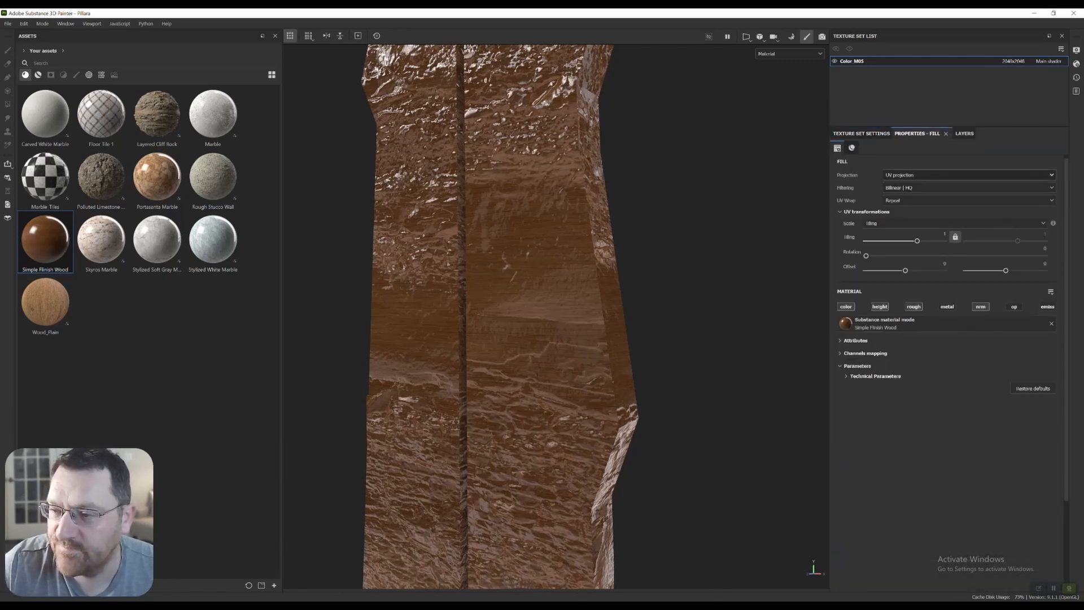
pyautogui.click(968, 175)
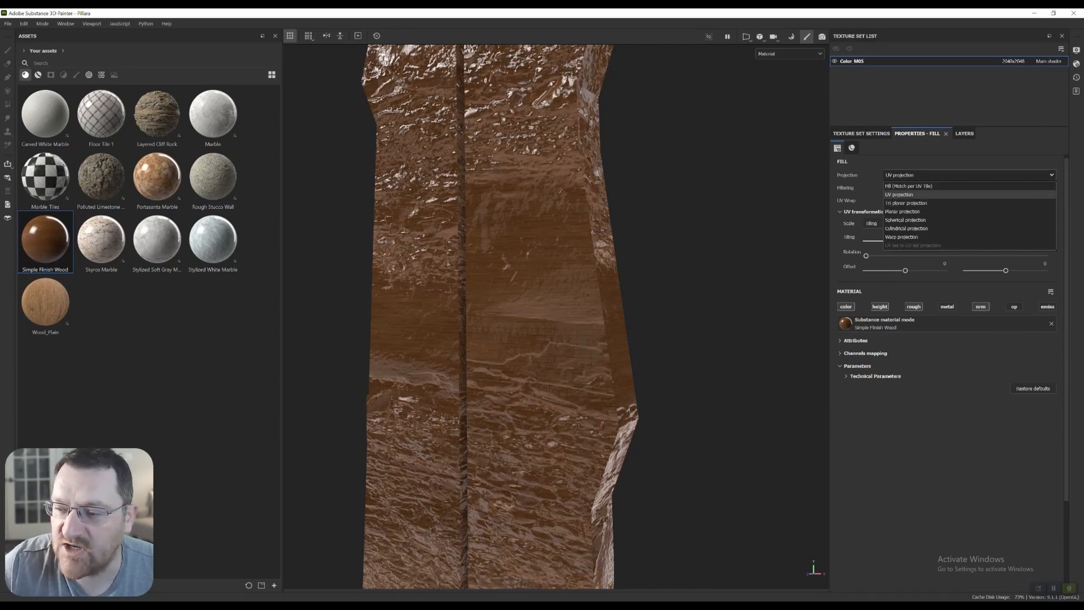
pyautogui.click(905, 203)
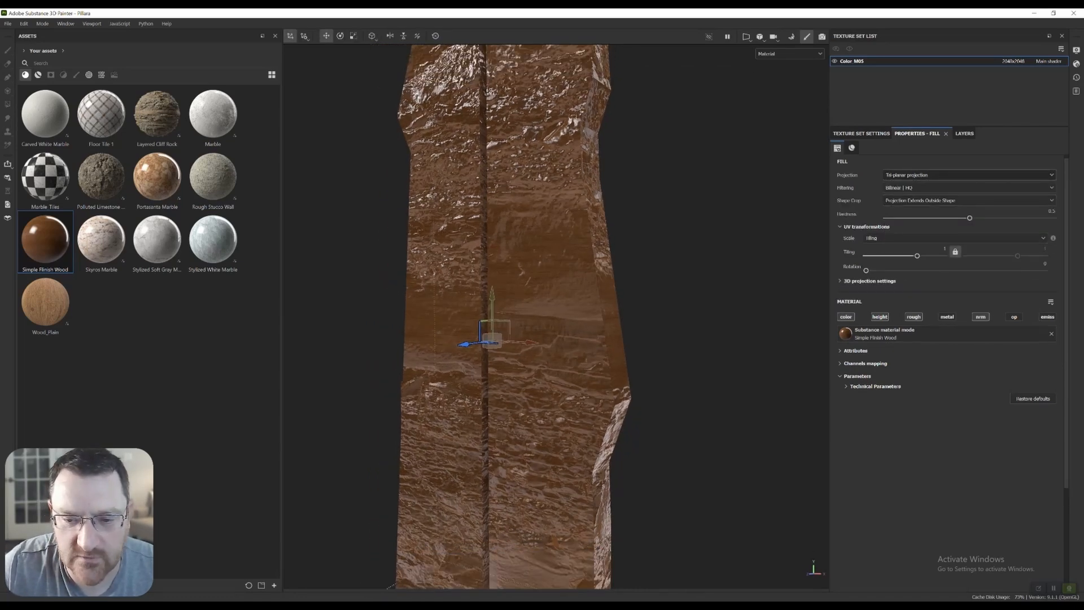
pyautogui.scroll(2, 586, 298)
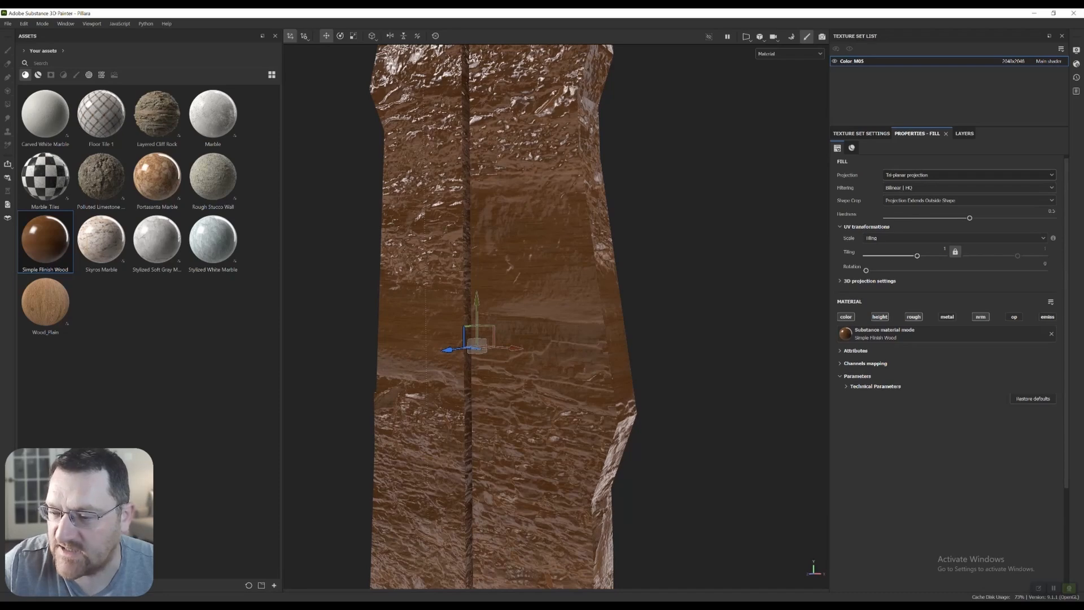
# Turn off the wood layer's color, height and normal channels so only roughness affects the rock, and inspect its shine.
pyautogui.click(845, 317)
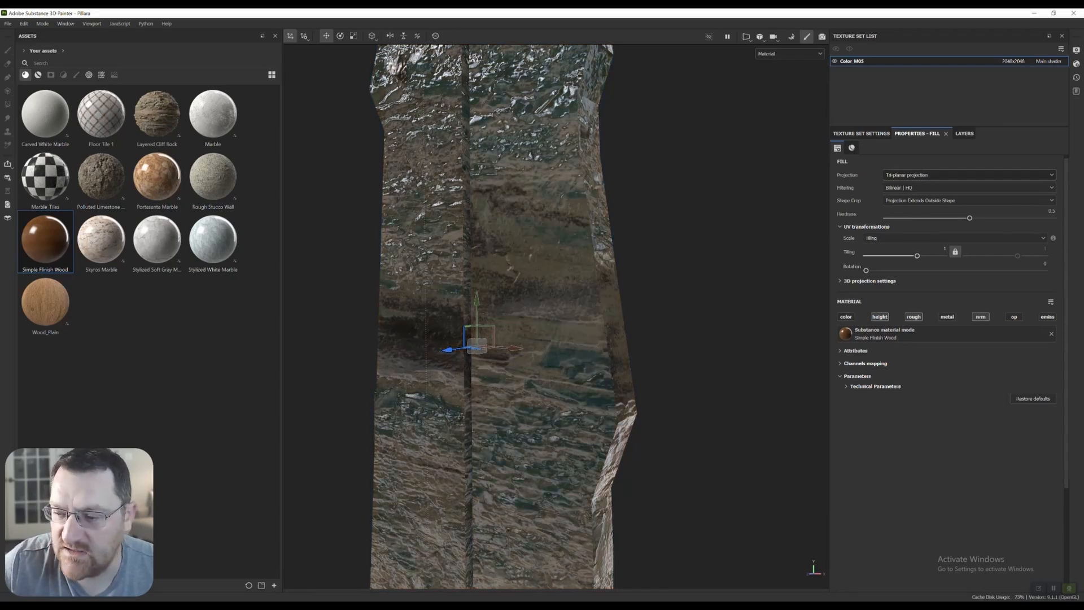
pyautogui.scroll(2, 705, 270)
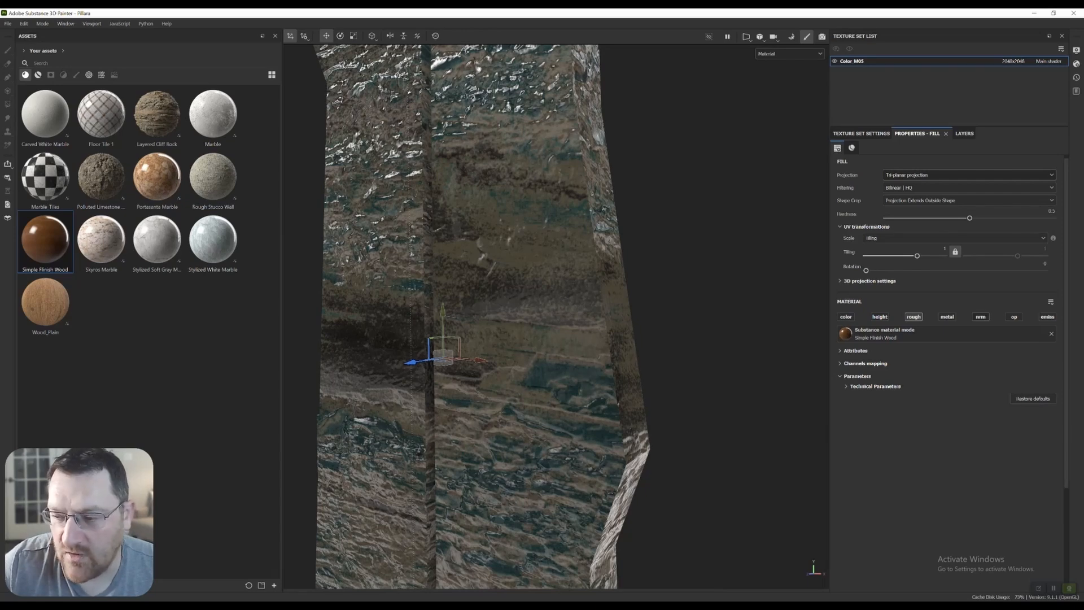
pyautogui.scroll(-1, 694, 276)
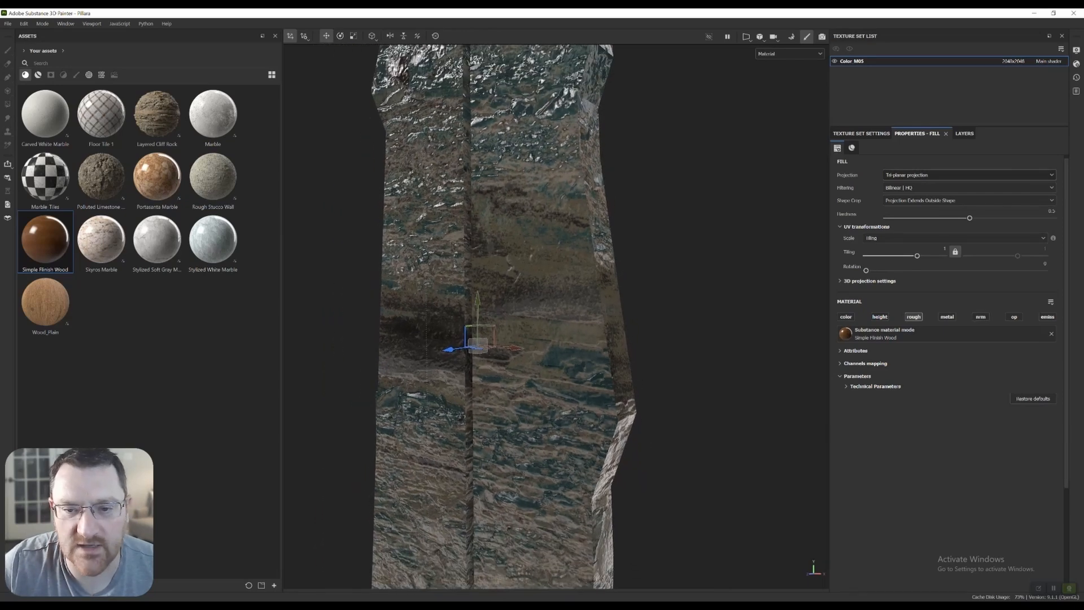
pyautogui.scroll(-1, 661, 311)
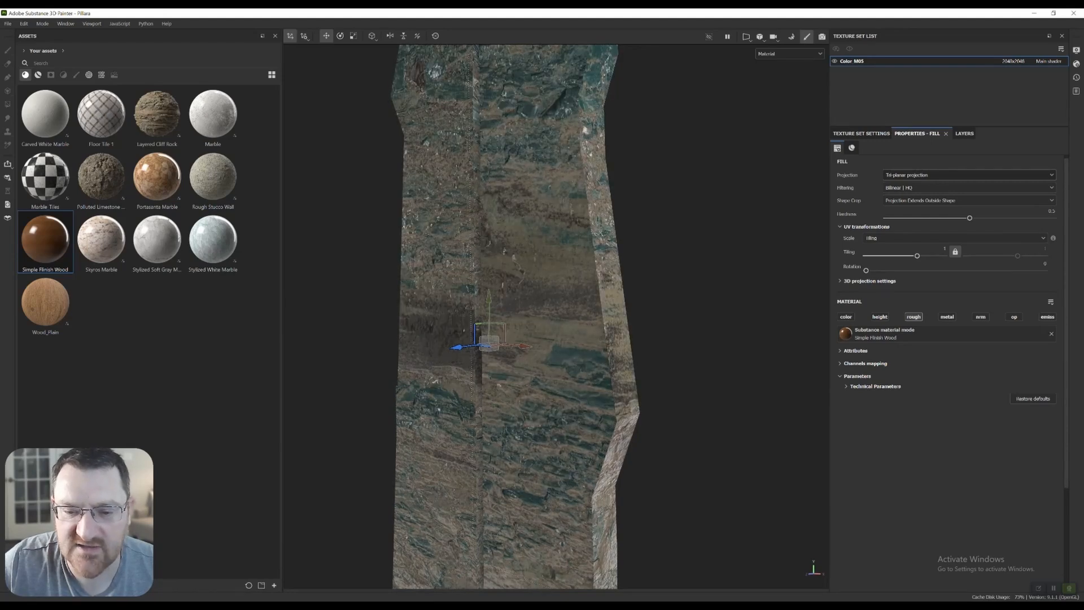
pyautogui.scroll(-5, 556, 316)
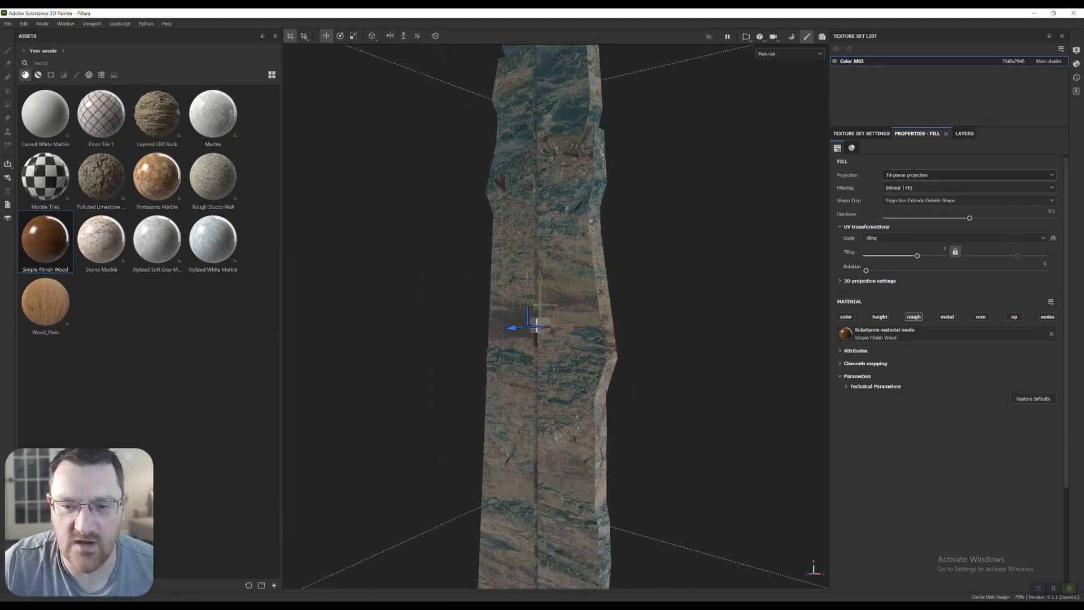
pyautogui.scroll(-3, 556, 316)
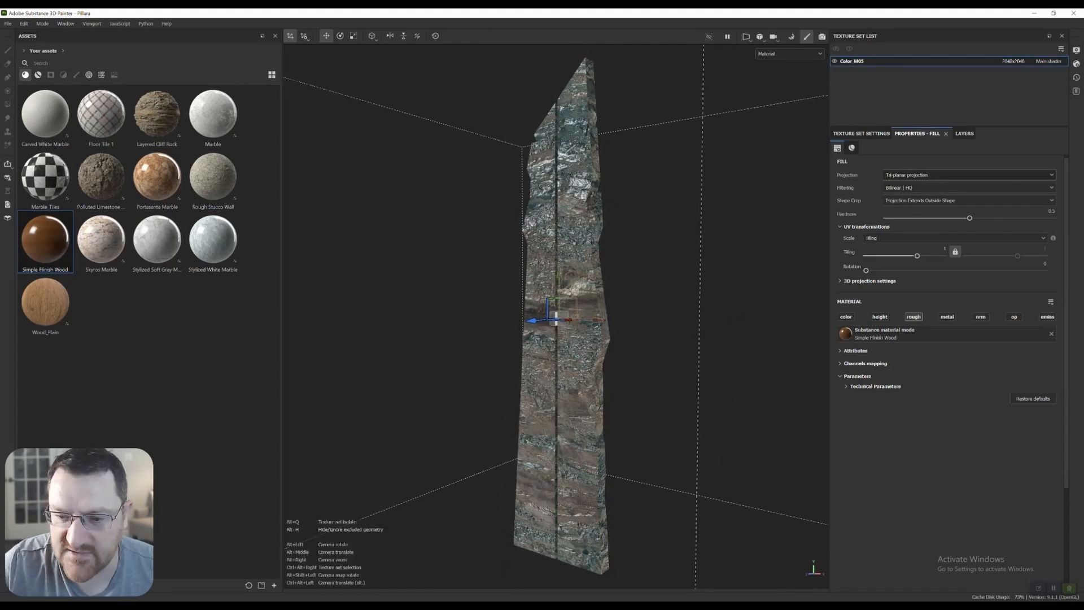
pyautogui.scroll(4, 556, 316)
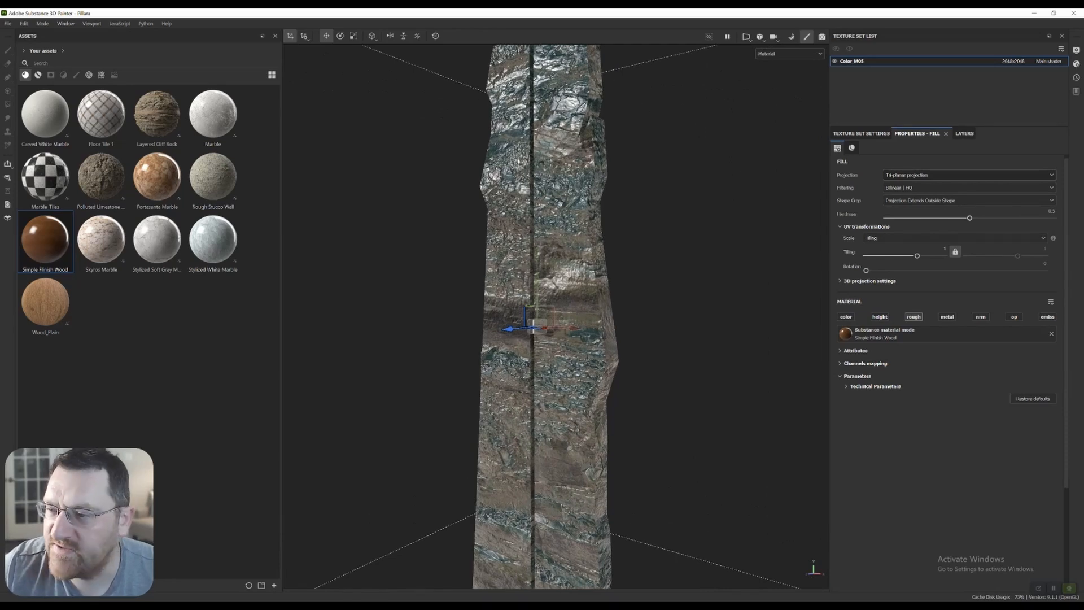
# Select the Layered Cliff Rock layer and darken its Color 2 to the near-black 181715.
pyautogui.click(861, 133)
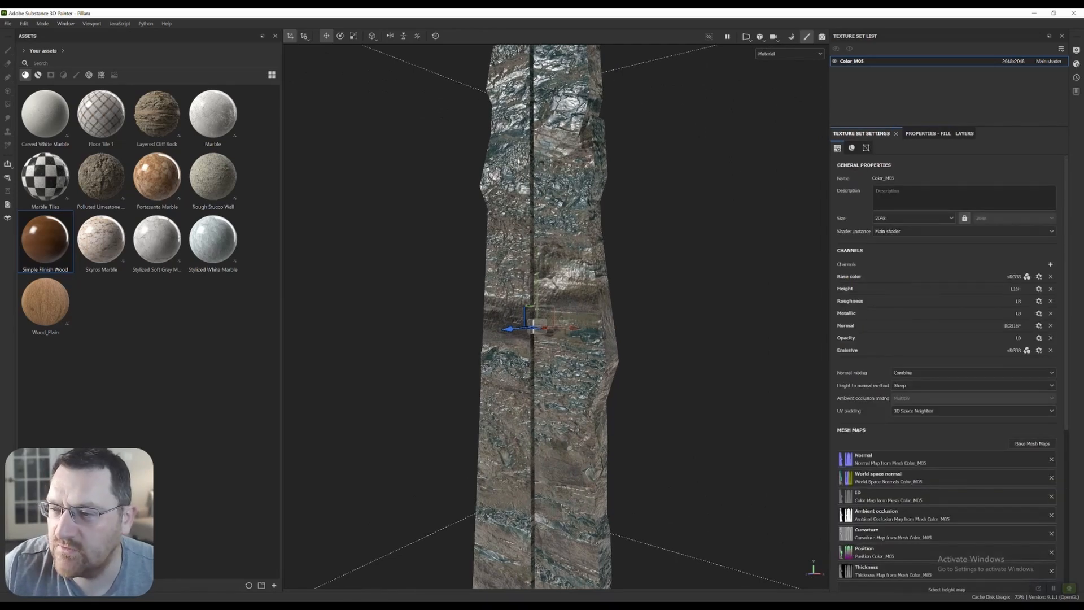
pyautogui.click(964, 133)
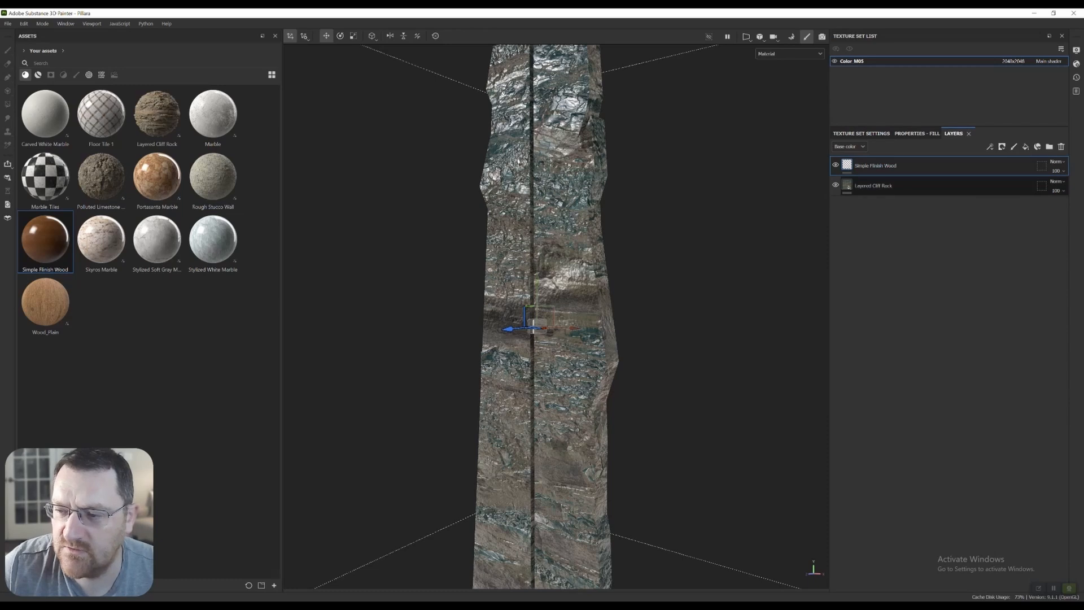
pyautogui.click(872, 185)
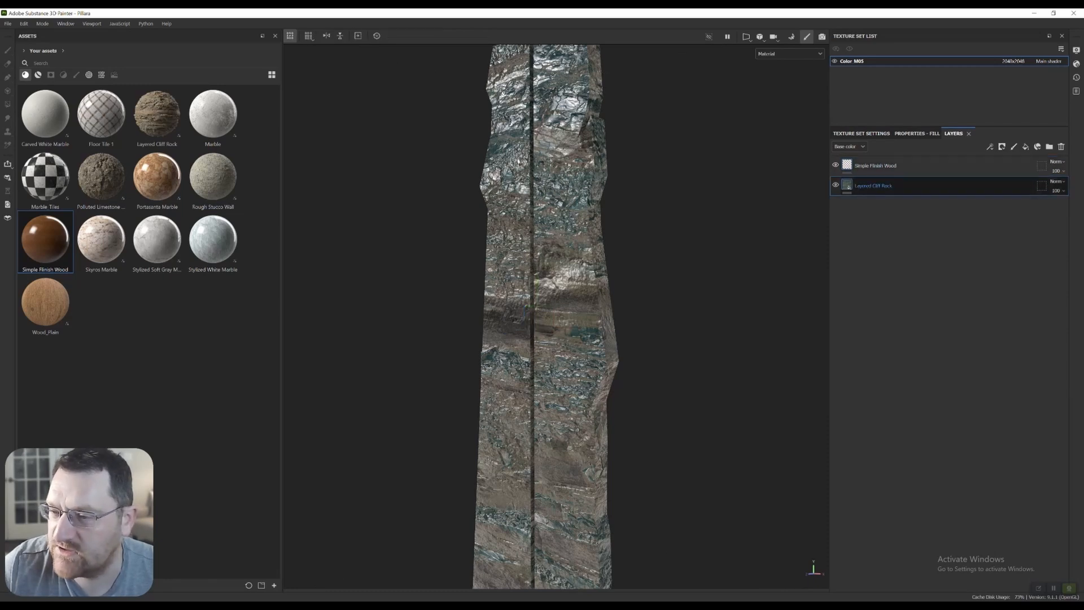
pyautogui.click(917, 133)
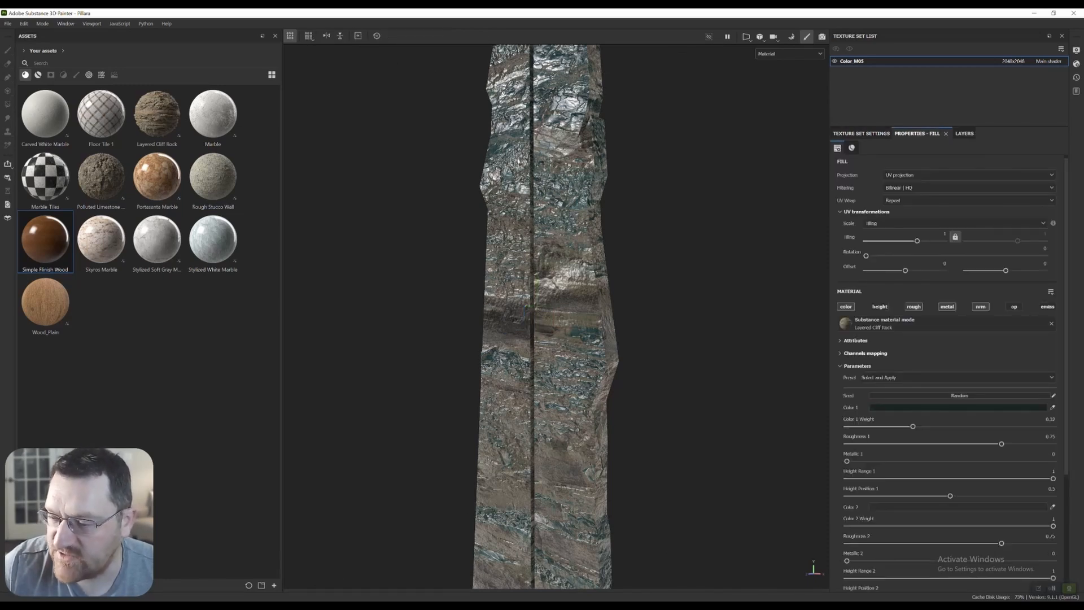
pyautogui.scroll(-3, 876, 354)
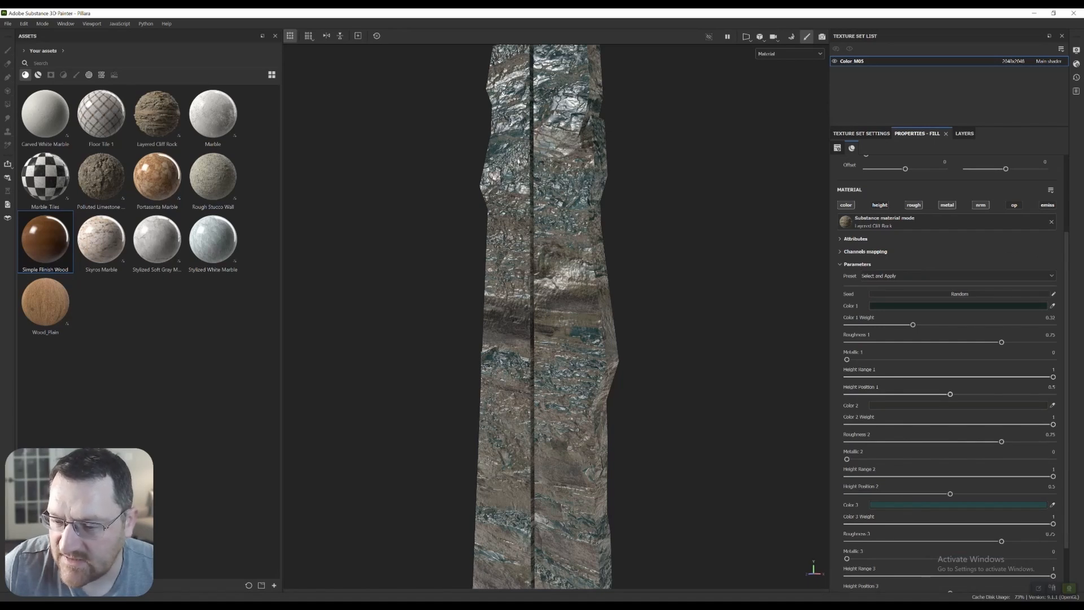
pyautogui.scroll(-2, 949, 367)
pyautogui.click(959, 346)
pyautogui.moveTo(962, 414); pyautogui.dragTo(961, 422)
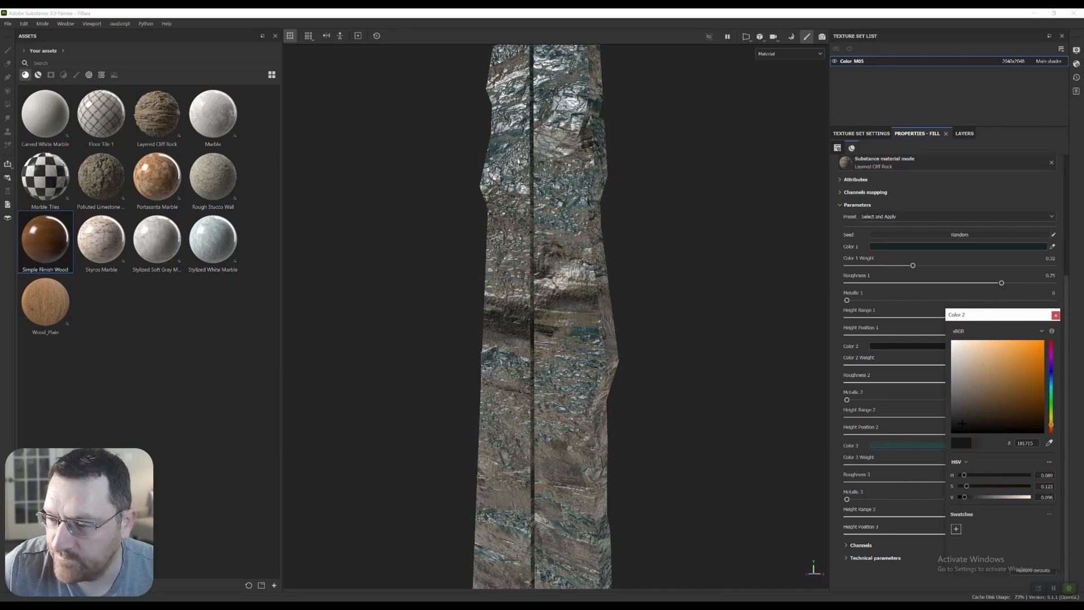
# Darken the Layered Cliff Rock's Color 3 to near-black and its Color 1 to 162424.
pyautogui.click(906, 445)
pyautogui.moveTo(983, 411)
pyautogui.mouseDown()
pyautogui.moveTo(972, 423)
pyautogui.moveTo(987, 418)
pyautogui.mouseUp()
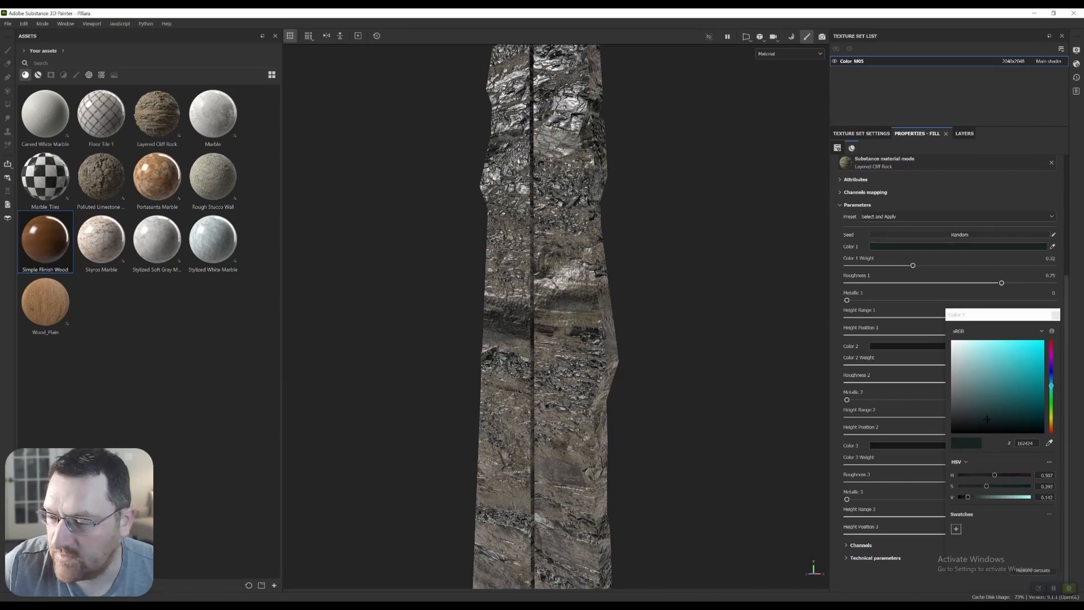
pyautogui.click(1054, 314)
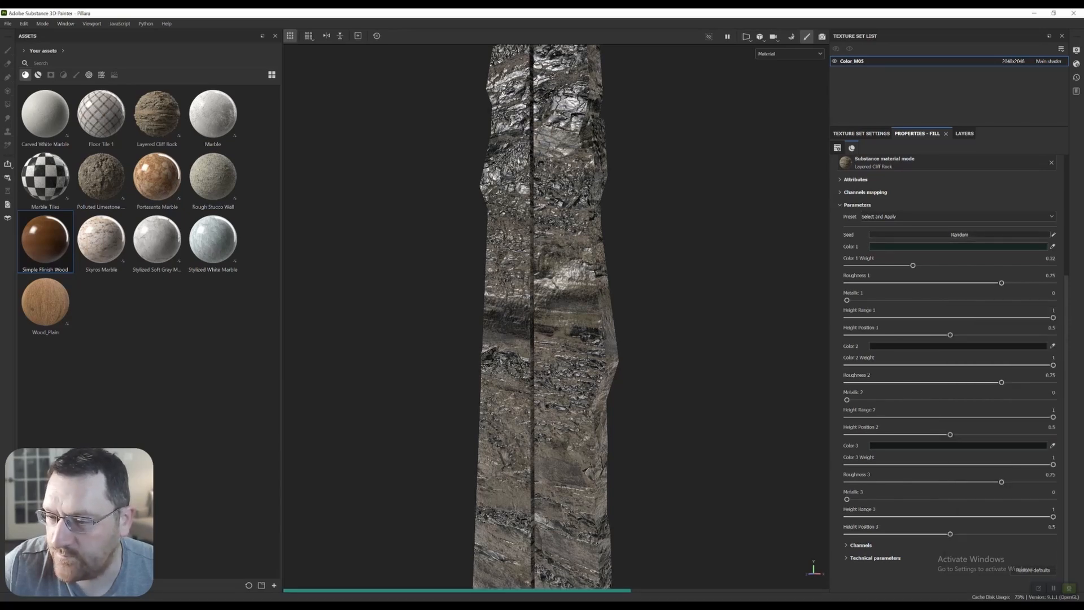
pyautogui.scroll(2, 587, 292)
pyautogui.keyDown('alt'); pyautogui.moveTo(506, 333); pyautogui.dragTo(647, 333); pyautogui.keyUp('alt')
# Change the rock's Color 2 to the dark teal 203A38 and relight the panel to judge it.
pyautogui.click(994, 345)
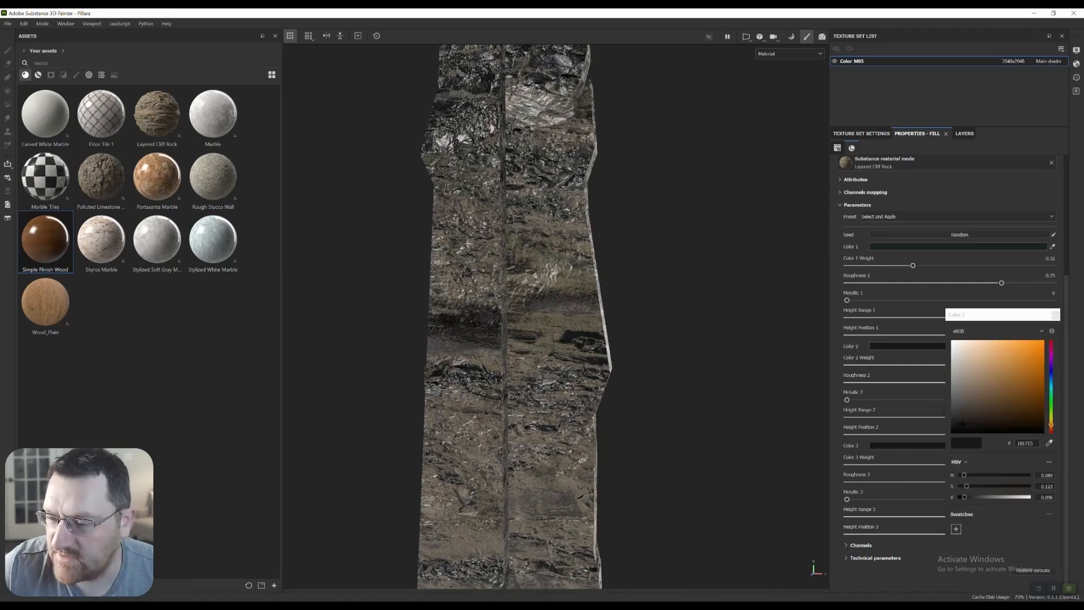
pyautogui.click(1050, 387)
pyautogui.moveTo(972, 421); pyautogui.dragTo(993, 411)
pyautogui.moveTo(503, 316)
pyautogui.keyDown('alt'); pyautogui.mouseDown()
pyautogui.moveTo(661, 300)
pyautogui.moveTo(542, 314)
pyautogui.mouseUp(); pyautogui.keyUp('alt')
pyautogui.keyDown('shift'); pyautogui.moveTo(542, 313); pyautogui.dragTo(768, 313, button='right'); pyautogui.keyUp('shift')
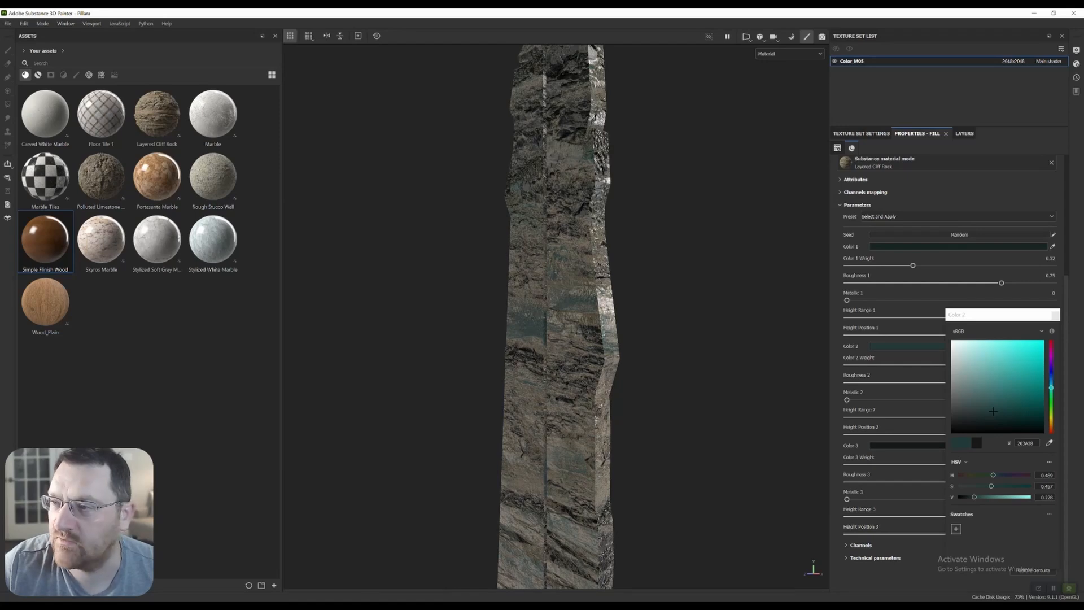
# Switch the environment map to Bonifacio Street and rotate the environment lighting.
pyautogui.click(1076, 49)
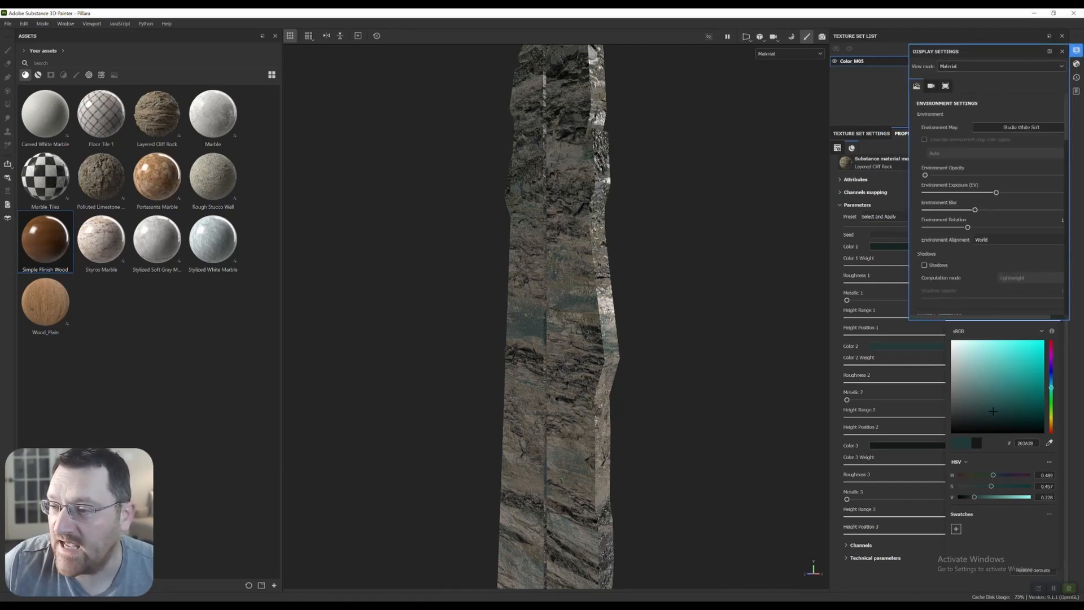
pyautogui.click(1020, 127)
pyautogui.click(1040, 161)
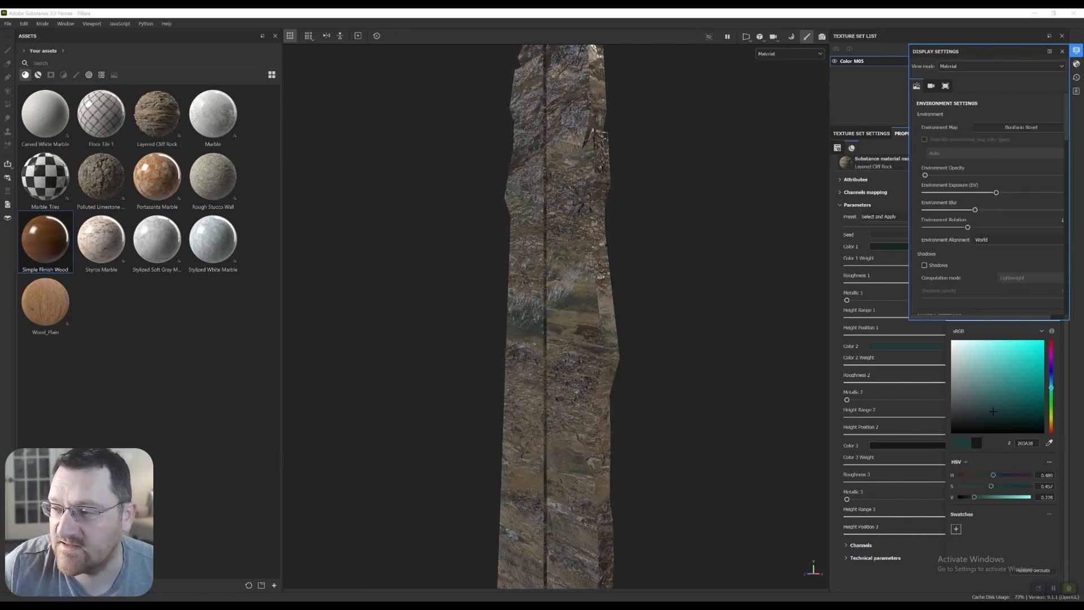
pyautogui.moveTo(967, 226); pyautogui.dragTo(1022, 227)
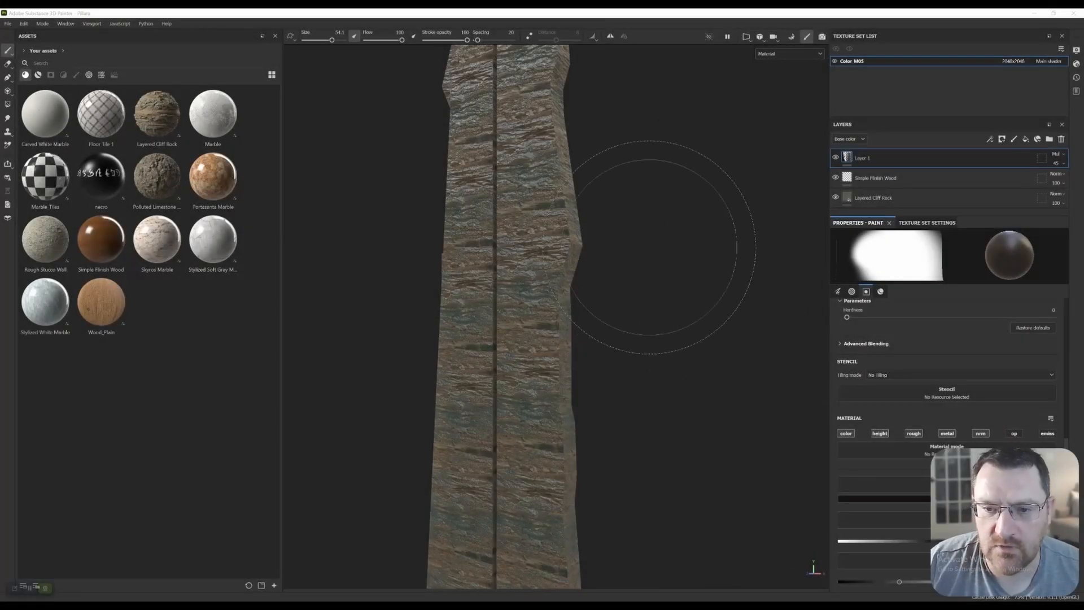
# Load the necro alpha into the paint brush and rotate the brush angle to about 80.
pyautogui.keyDown('alt'); pyautogui.moveTo(649, 246); pyautogui.dragTo(676, 277); pyautogui.keyUp('alt')
pyautogui.keyDown('alt'); pyautogui.moveTo(676, 277); pyautogui.dragTo(690, 454, button='middle'); pyautogui.keyUp('alt')
pyautogui.rightClick(618, 237)
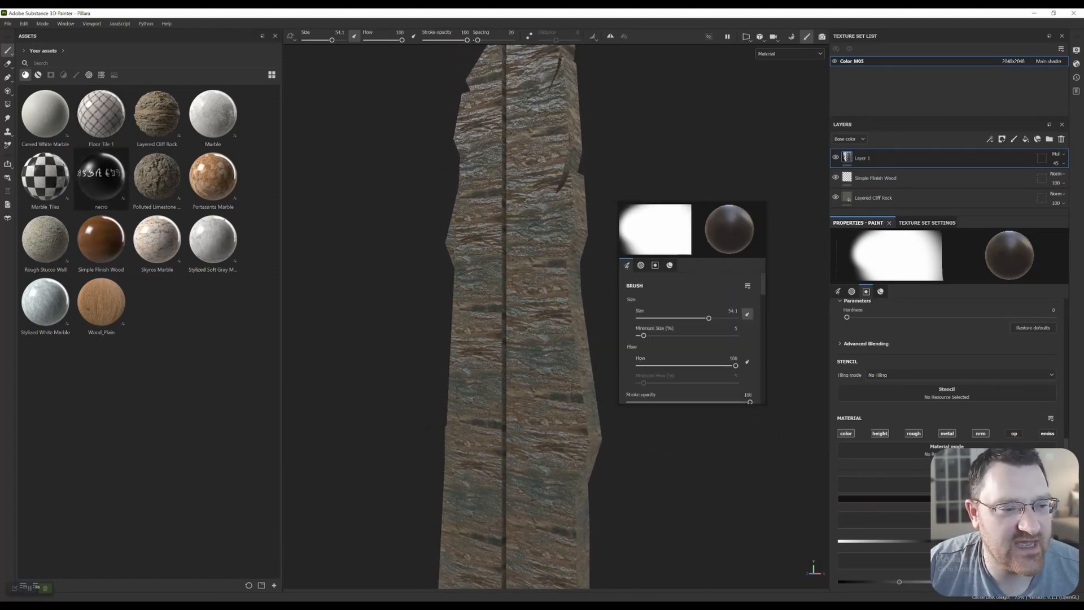
pyautogui.moveTo(101, 175)
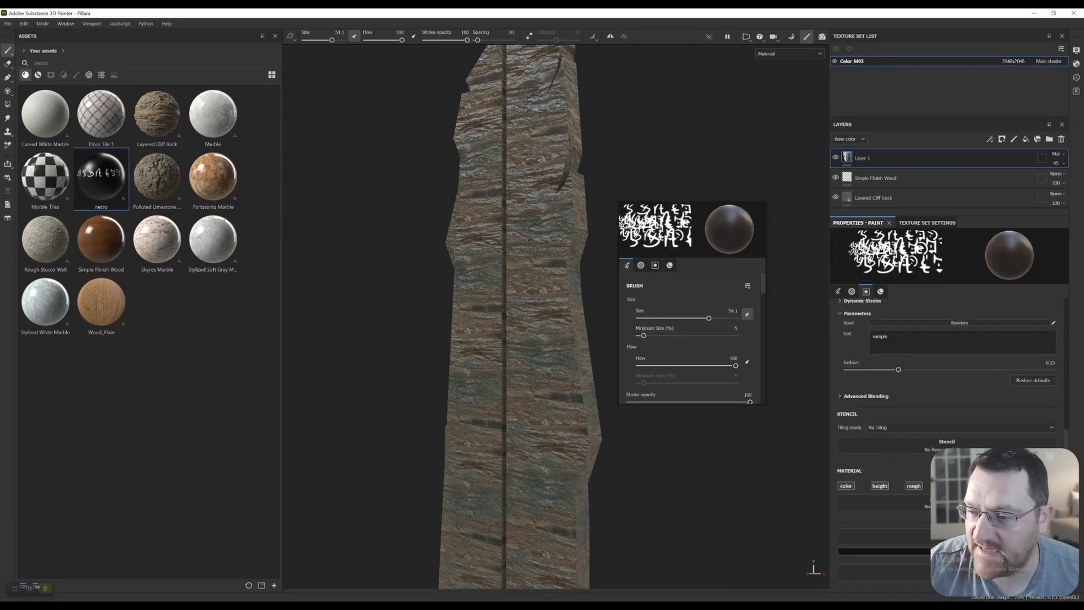
pyautogui.scroll(4, 946, 372)
pyautogui.scroll(1, 744, 406)
pyautogui.scroll(5, 722, 198)
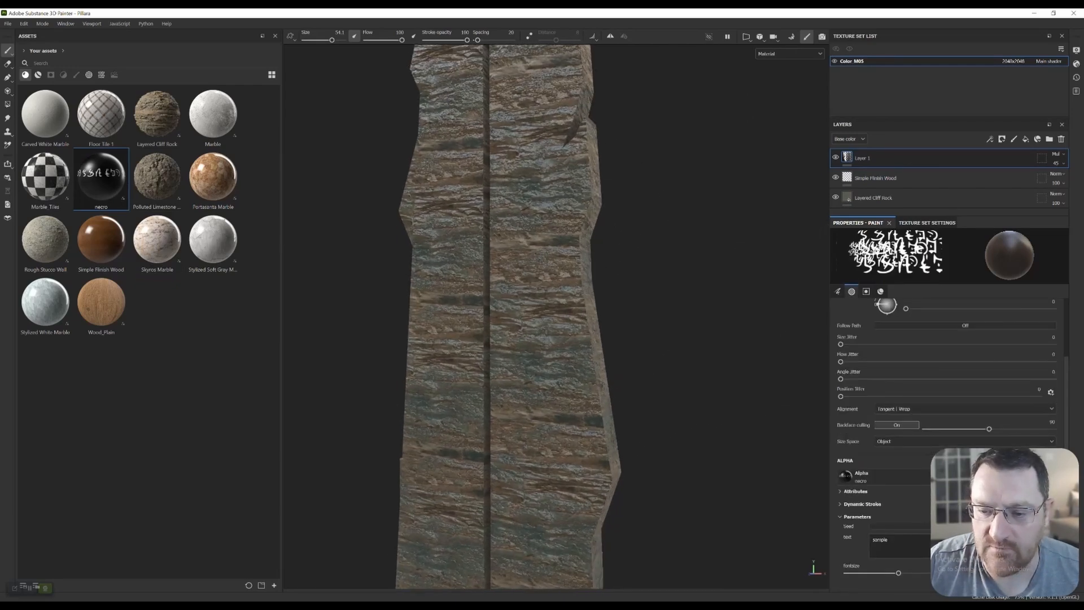
pyautogui.keyDown('alt'); pyautogui.moveTo(723, 198); pyautogui.dragTo(740, 202, button='middle'); pyautogui.keyUp('alt')
pyautogui.moveTo(1005, 522)
pyautogui.mouseDown()
pyautogui.moveTo(229, 525)
pyautogui.moveTo(6, 491)
pyautogui.mouseUp()
pyautogui.scroll(4, 946, 440)
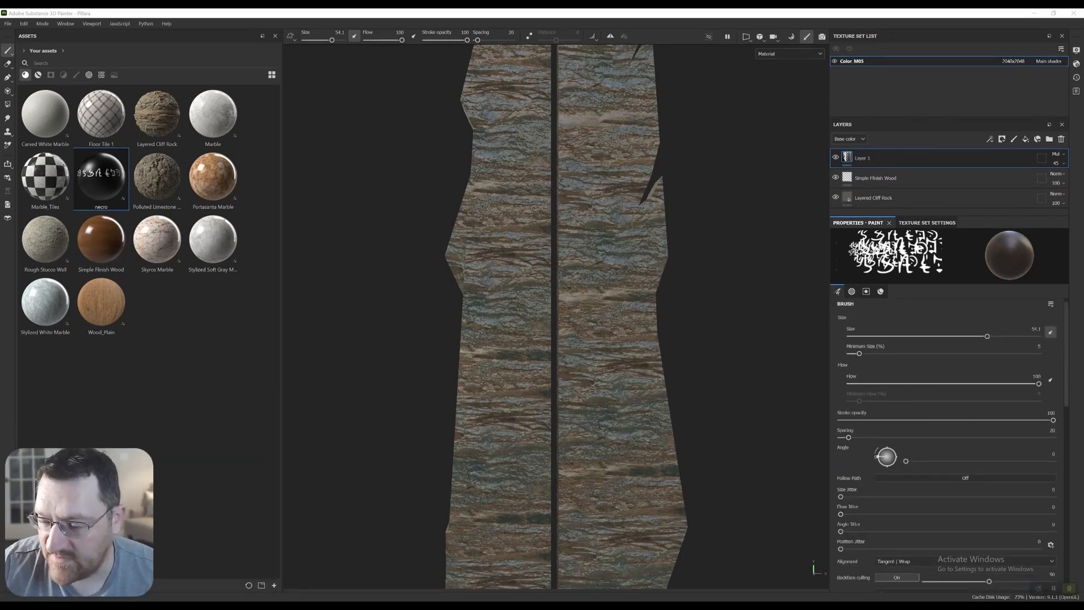
pyautogui.moveTo(905, 461); pyautogui.dragTo(941, 461)
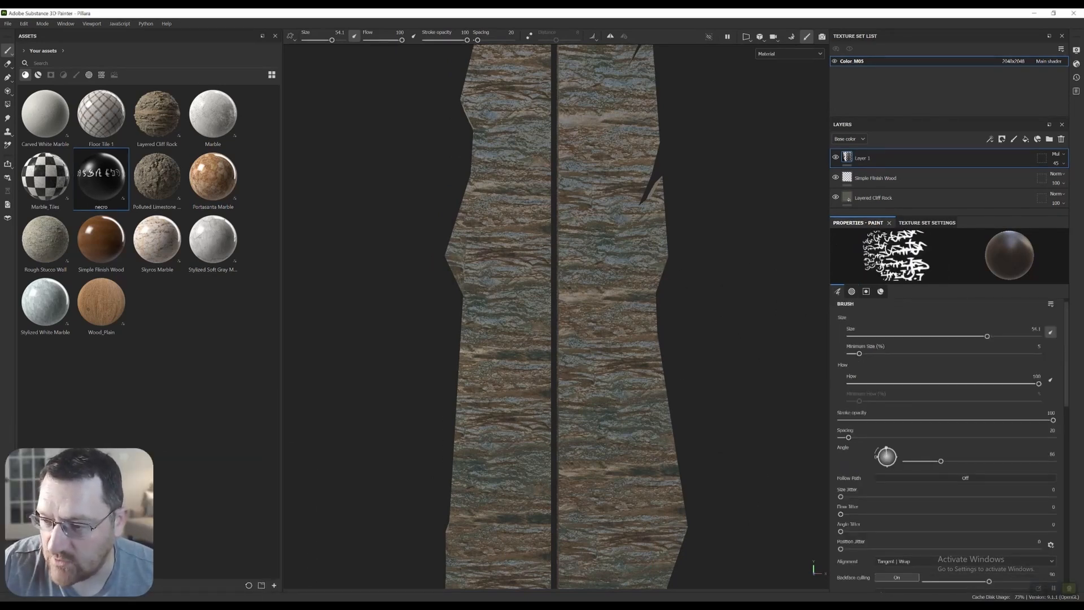
# Set the brush's base color to a medium blue.
pyautogui.scroll(-5, 946, 440)
pyautogui.scroll(-3, 946, 440)
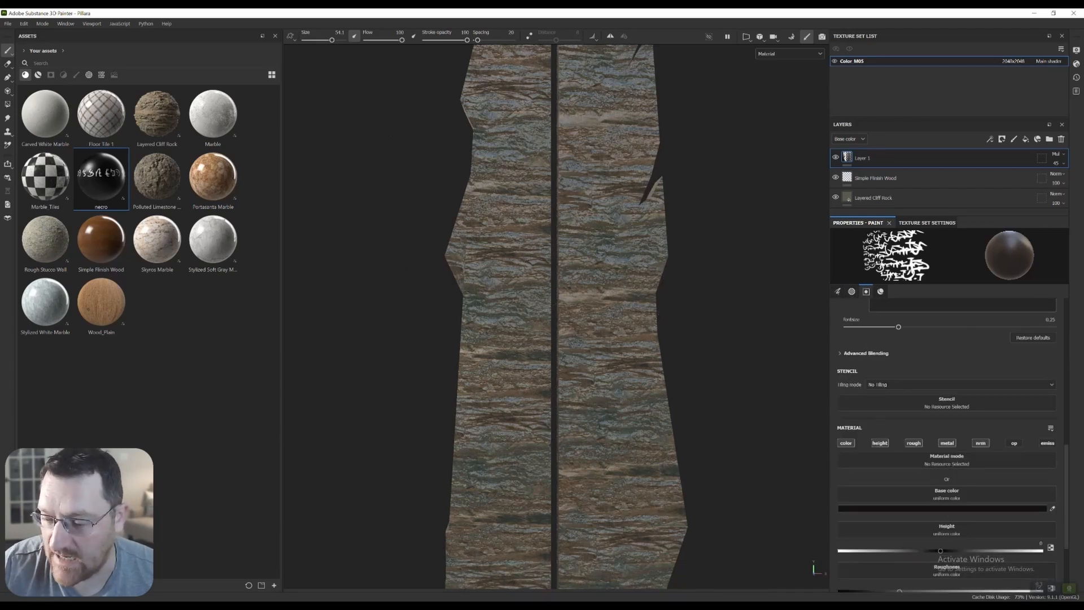
pyautogui.click(946, 406)
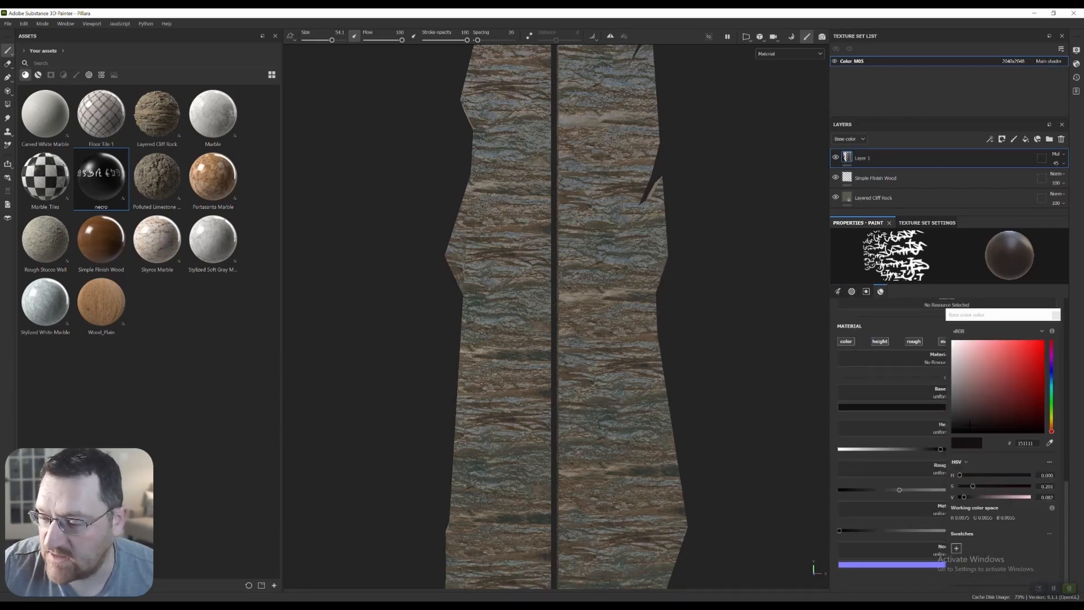
pyautogui.click(1051, 390)
pyautogui.moveTo(1051, 388)
pyautogui.mouseDown()
pyautogui.moveTo(1004, 389)
pyautogui.moveTo(1012, 374)
pyautogui.moveTo(1034, 383)
pyautogui.mouseUp()
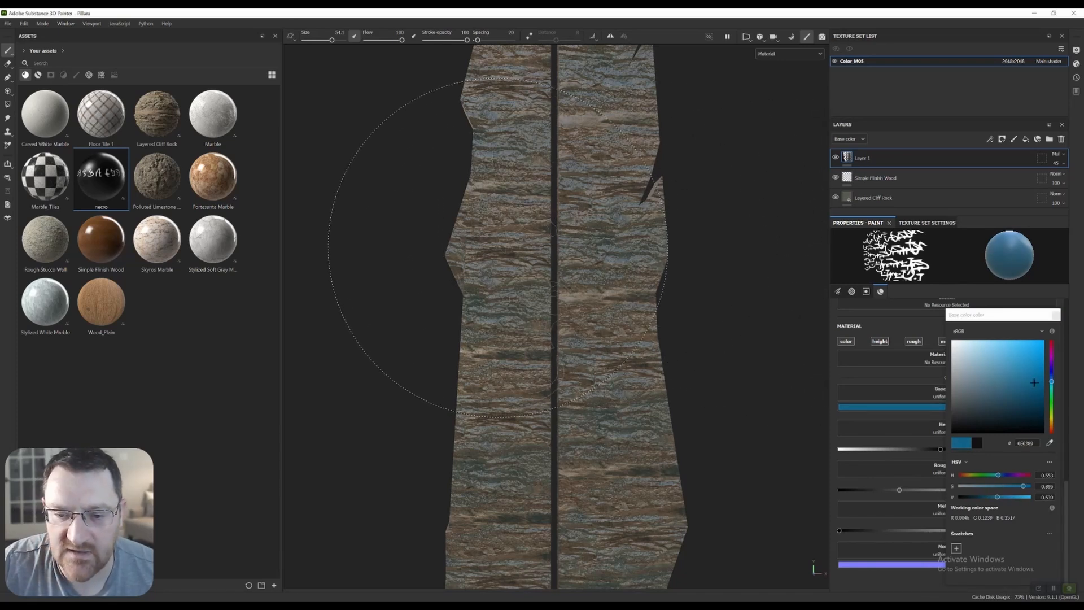
pyautogui.click(1056, 315)
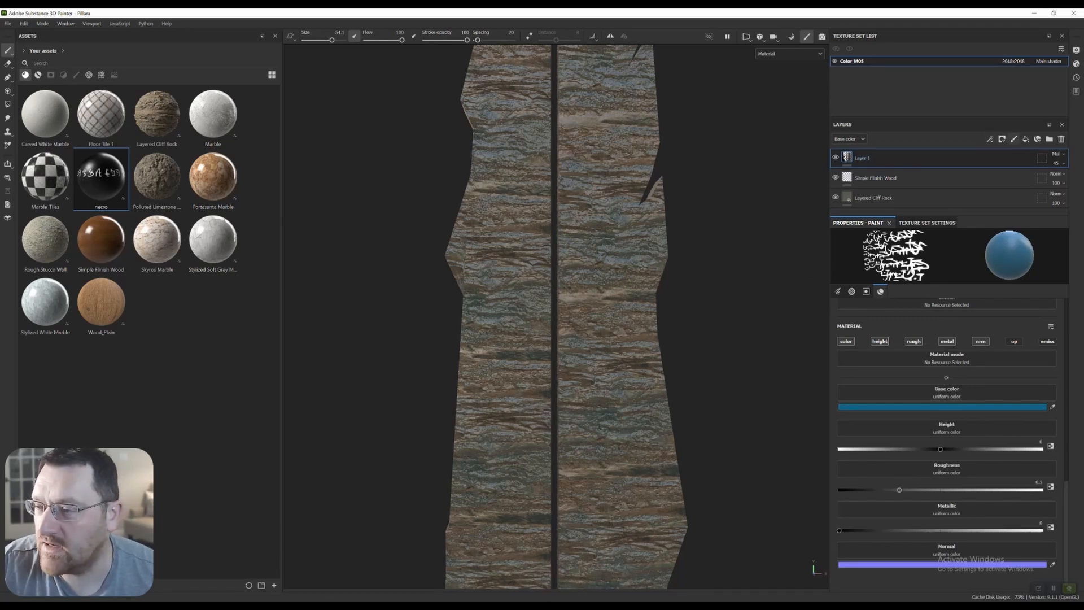
# Add a new paint layer above Layer 1, test the blue necro stamp on the panel's left half, and undo the stamp.
pyautogui.click(1014, 138)
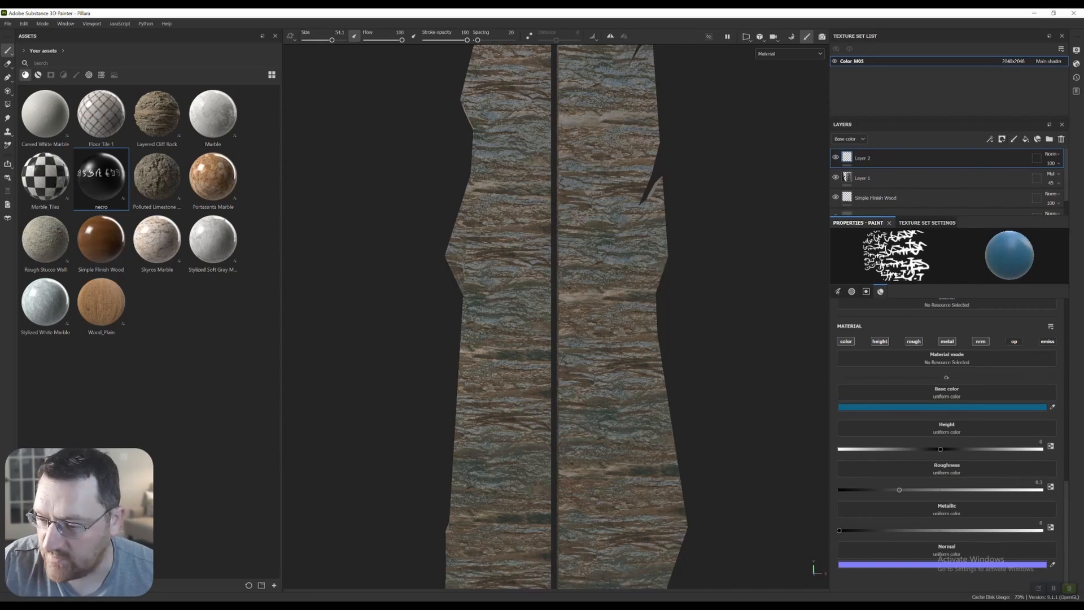
pyautogui.click(486, 271)
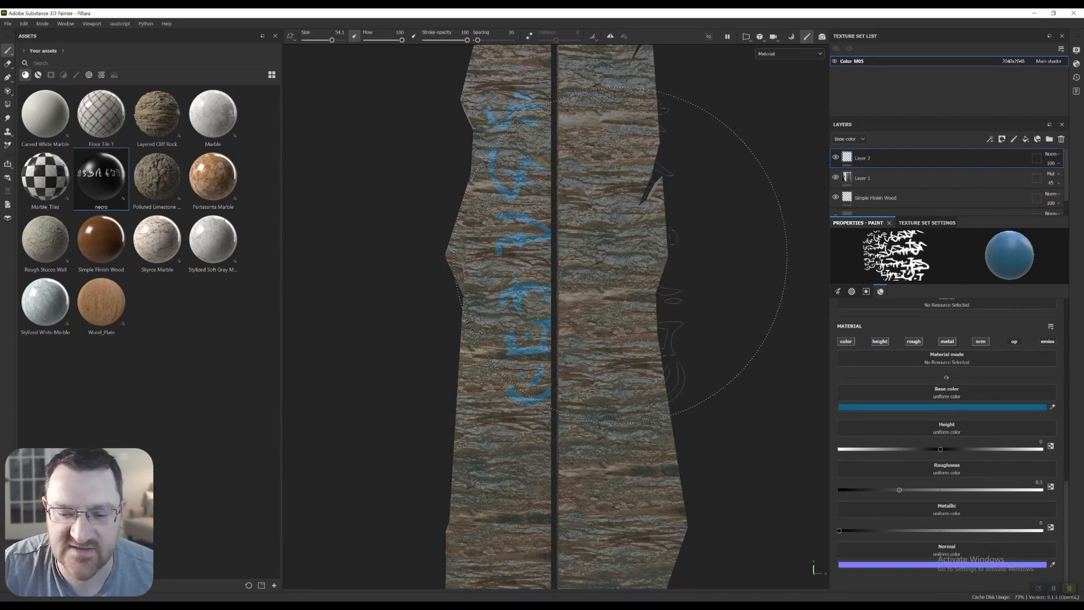
pyautogui.scroll(2, 603, 268)
pyautogui.scroll(-1, 607, 267)
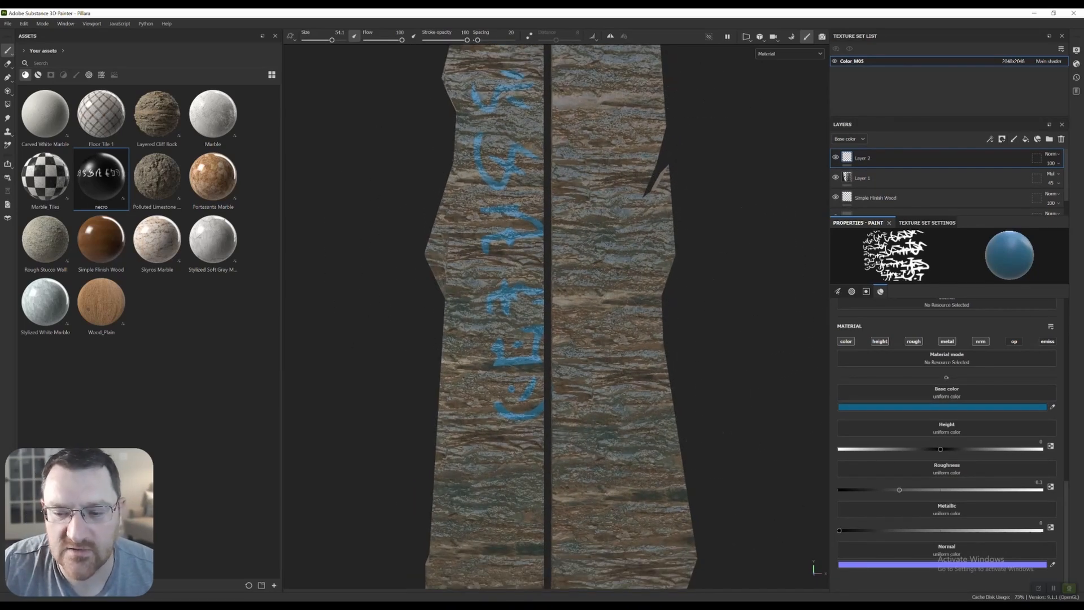
pyautogui.scroll(-1, 705, 285)
pyautogui.scroll(1, 604, 326)
pyautogui.hotkey('ctrl', 'z')
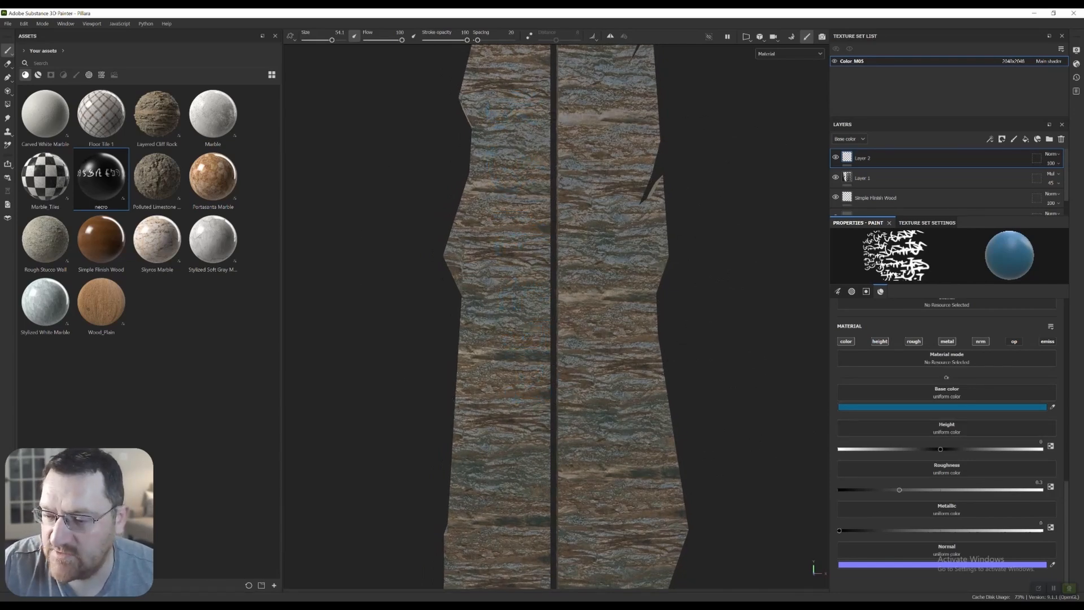
# Turn off the metallic channel for the brush material.
pyautogui.scroll(2, 649, 328)
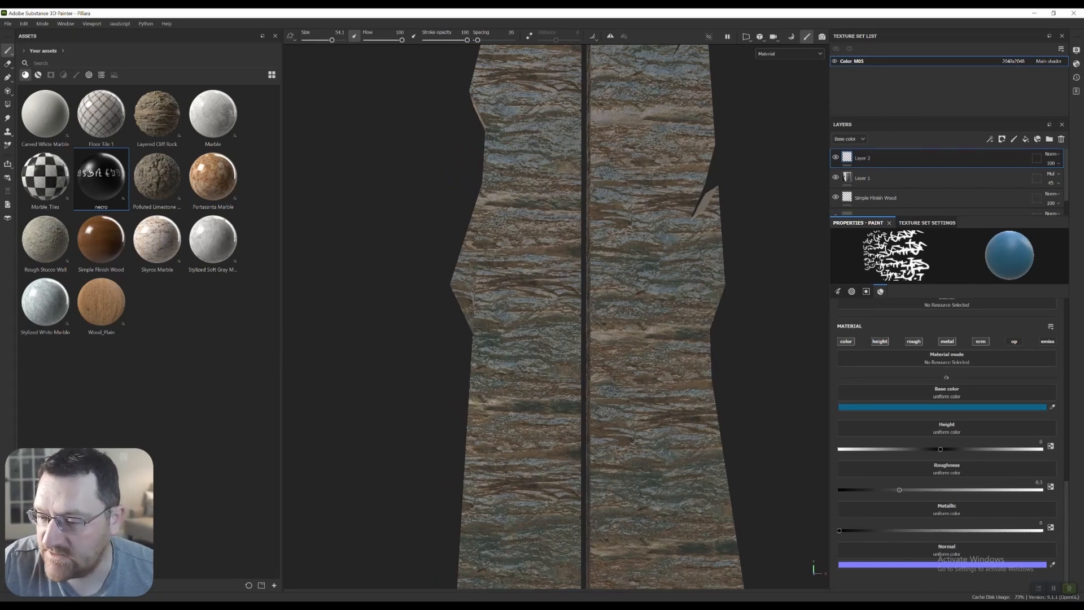
pyautogui.click(946, 340)
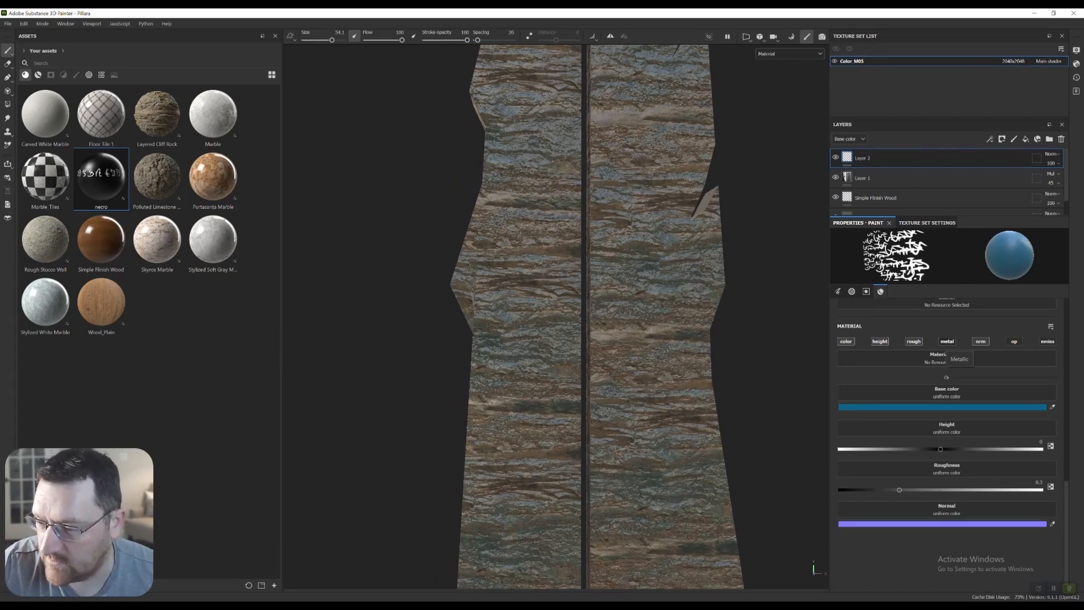
pyautogui.scroll(3, 954, 446)
pyautogui.scroll(-3, 954, 446)
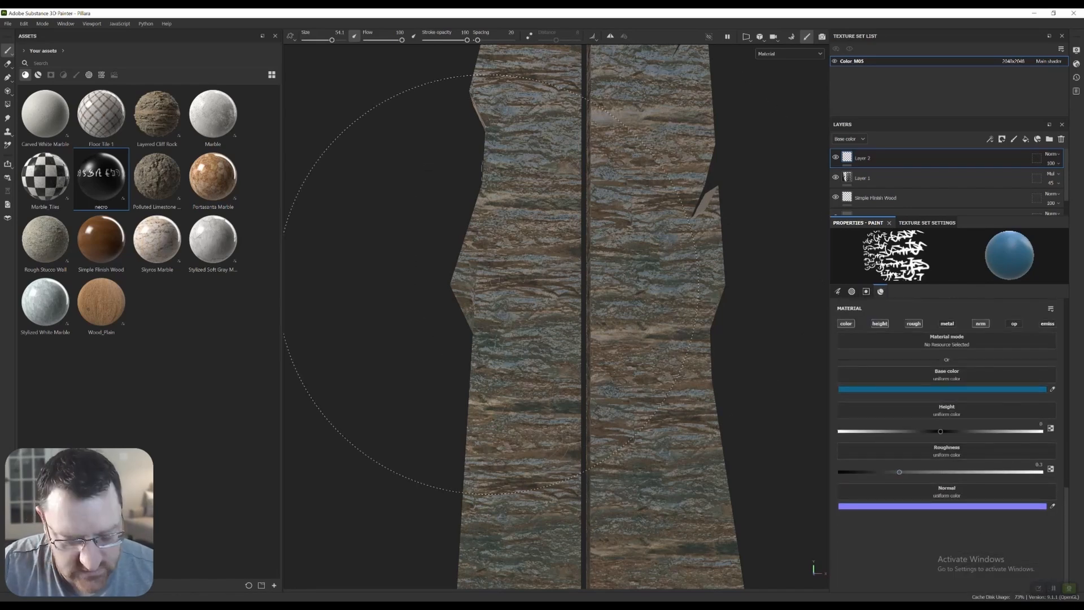
# Set the brush angle to exactly 90.
pyautogui.scroll(6, 946, 563)
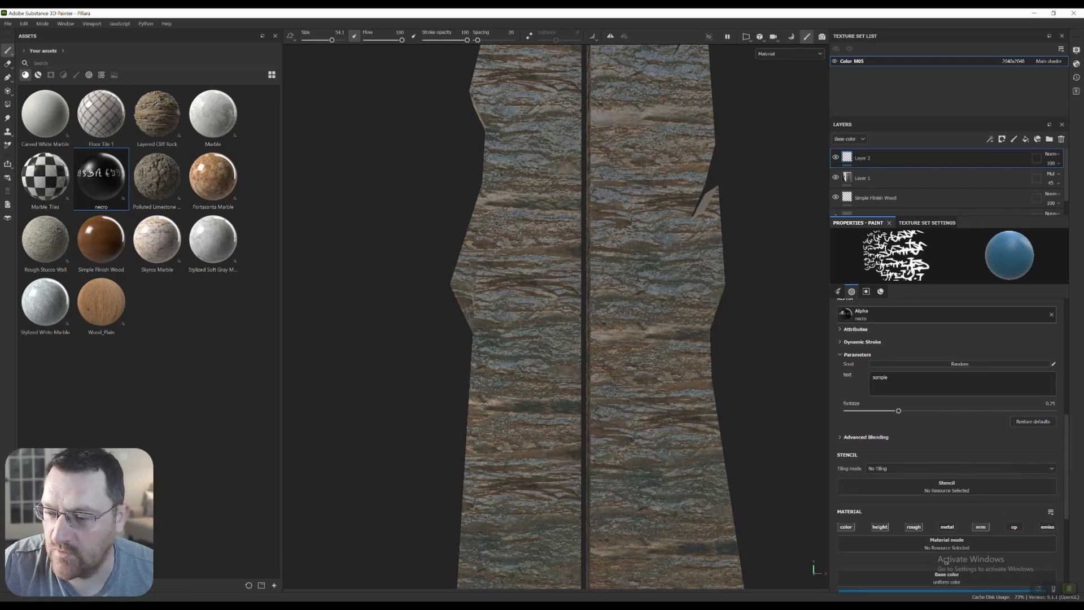
pyautogui.scroll(10, 946, 562)
pyautogui.moveTo(940, 469); pyautogui.dragTo(943, 468)
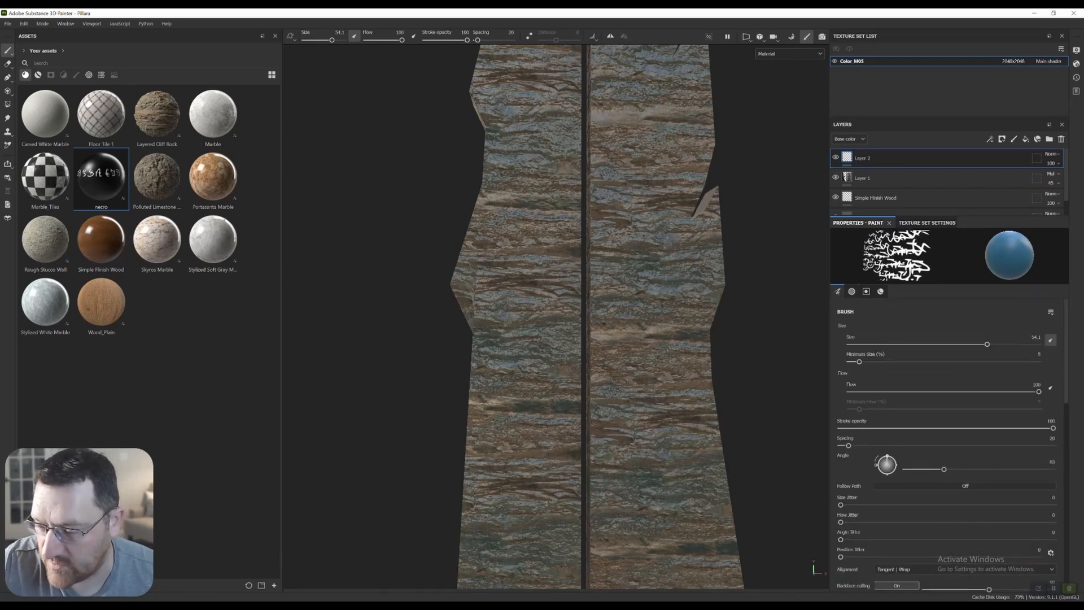
pyautogui.write('90')
pyautogui.press('Return')
# Test the stamp at brush size 37.61 on the left half, undo it, and enlarge the brush to about 49.
pyautogui.scroll(-1, 585, 209)
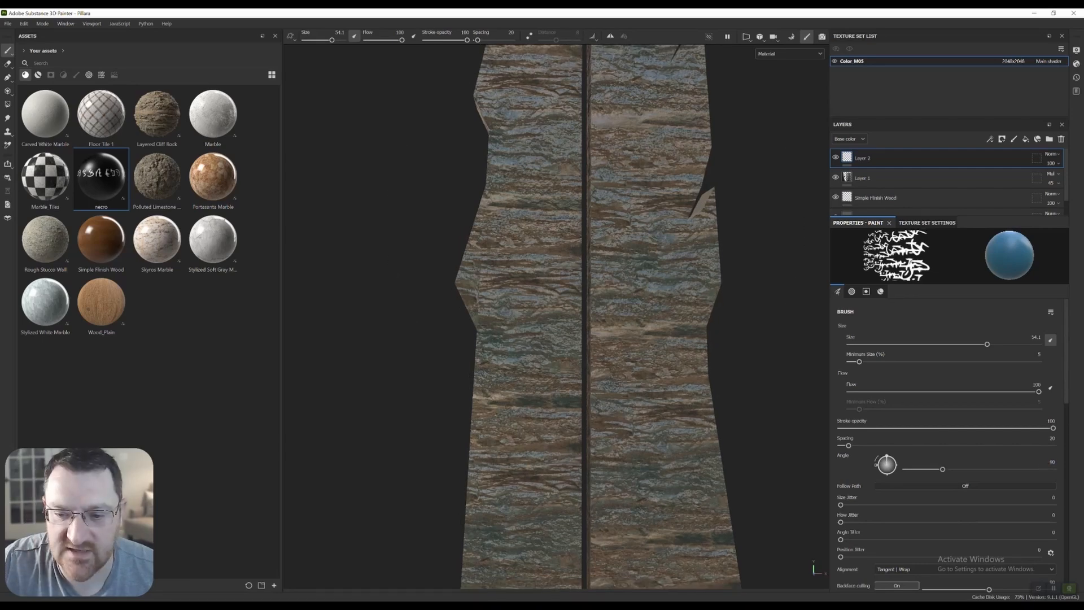
pyautogui.moveTo(589, 259)
pyautogui.keyDown('ctrl'); pyautogui.mouseDown(button='right')
pyautogui.moveTo(532, 259)
pyautogui.moveTo(572, 269)
pyautogui.moveTo(464, 282)
pyautogui.moveTo(591, 282)
pyautogui.moveTo(539, 281)
pyautogui.moveTo(543, 269)
pyautogui.mouseUp(button='right'); pyautogui.keyUp('ctrl')
pyautogui.click(511, 270)
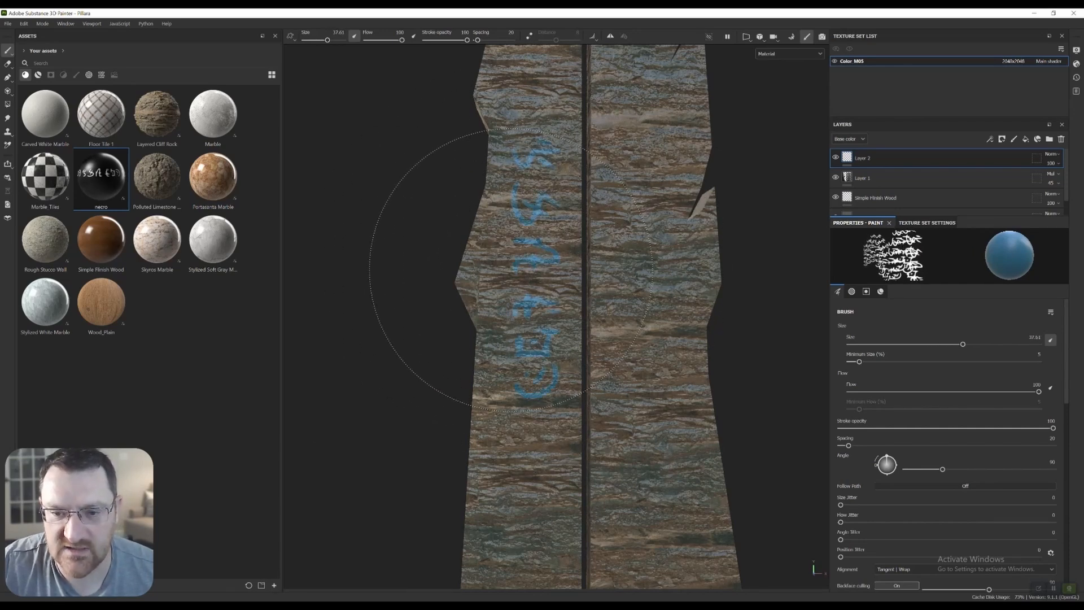
pyautogui.hotkey('ctrl', 'z')
pyautogui.keyDown('ctrl'); pyautogui.moveTo(518, 304); pyautogui.dragTo(565, 304, button='right'); pyautogui.keyUp('ctrl')
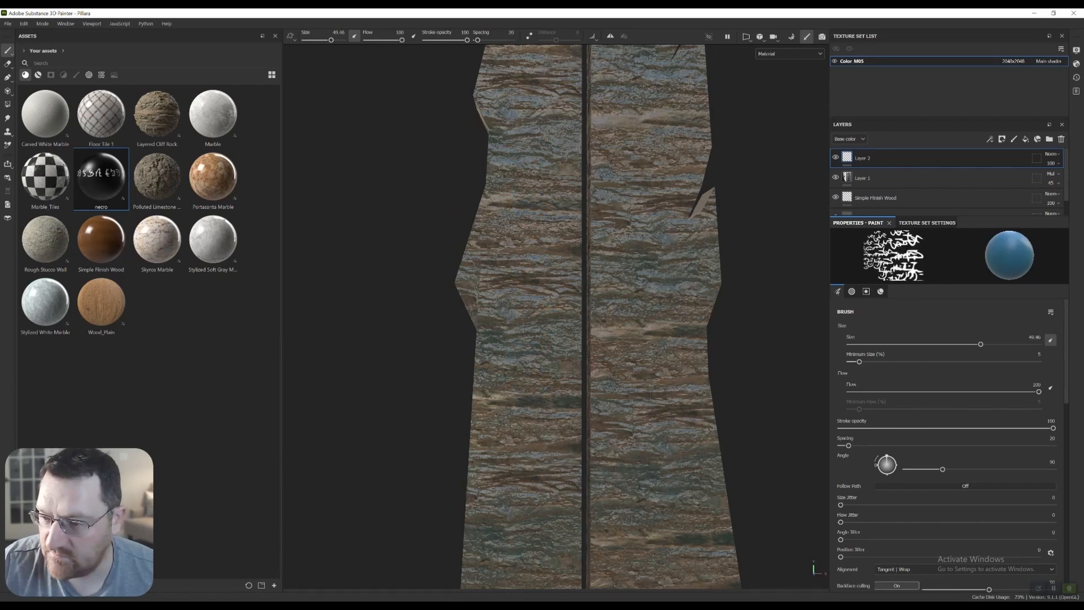
# Change the necro alpha's text to DANGER, test the stamp on the left half, and undo the stamp.
pyautogui.scroll(-3, 948, 440)
pyautogui.scroll(-4, 949, 441)
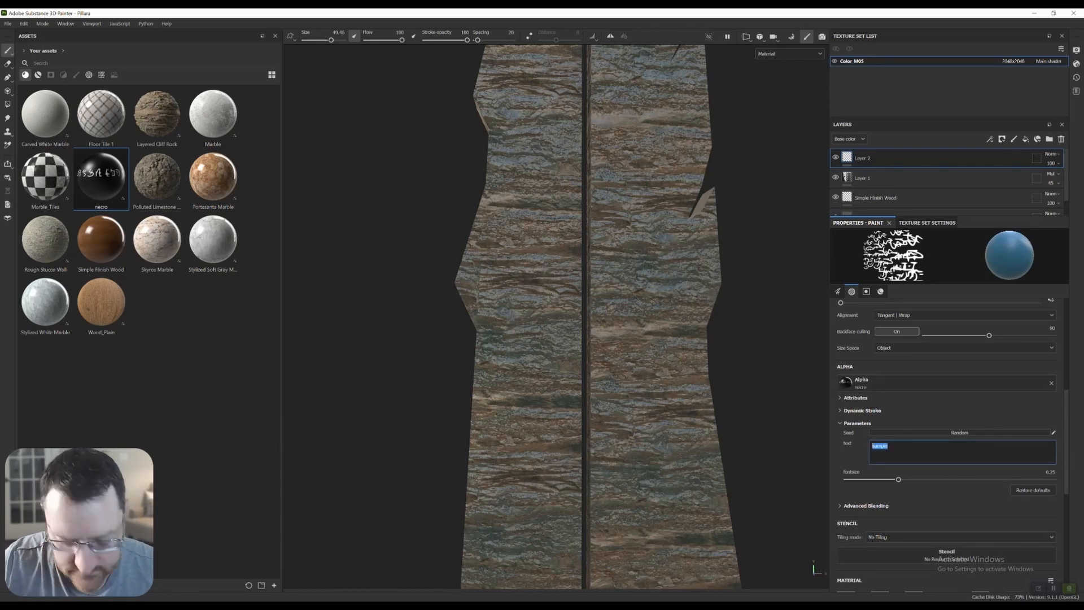
pyautogui.write('DANGER')
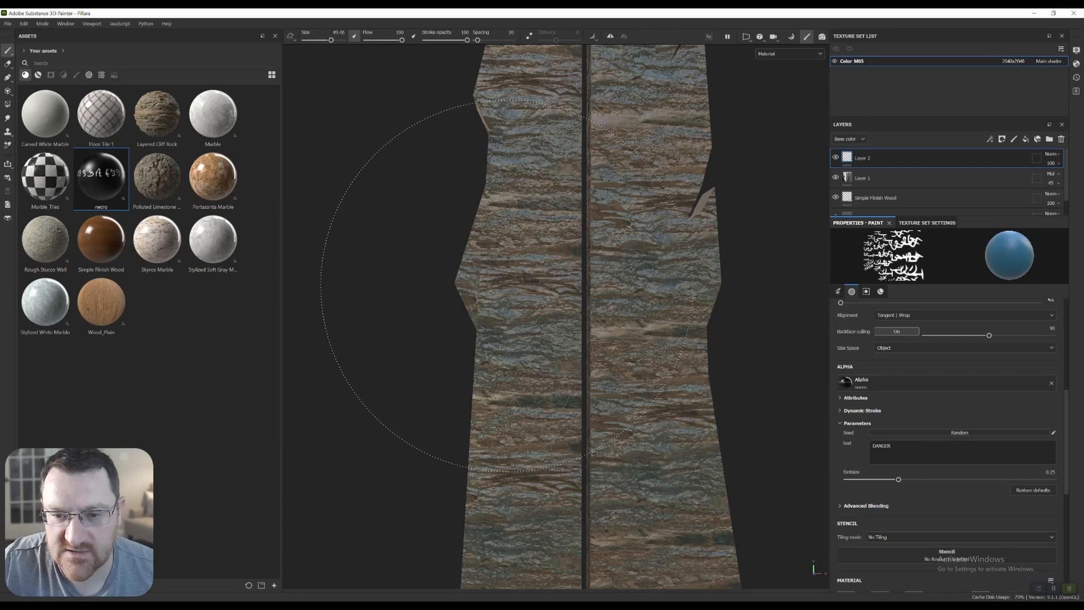
pyautogui.click(506, 285)
pyautogui.scroll(2, 518, 295)
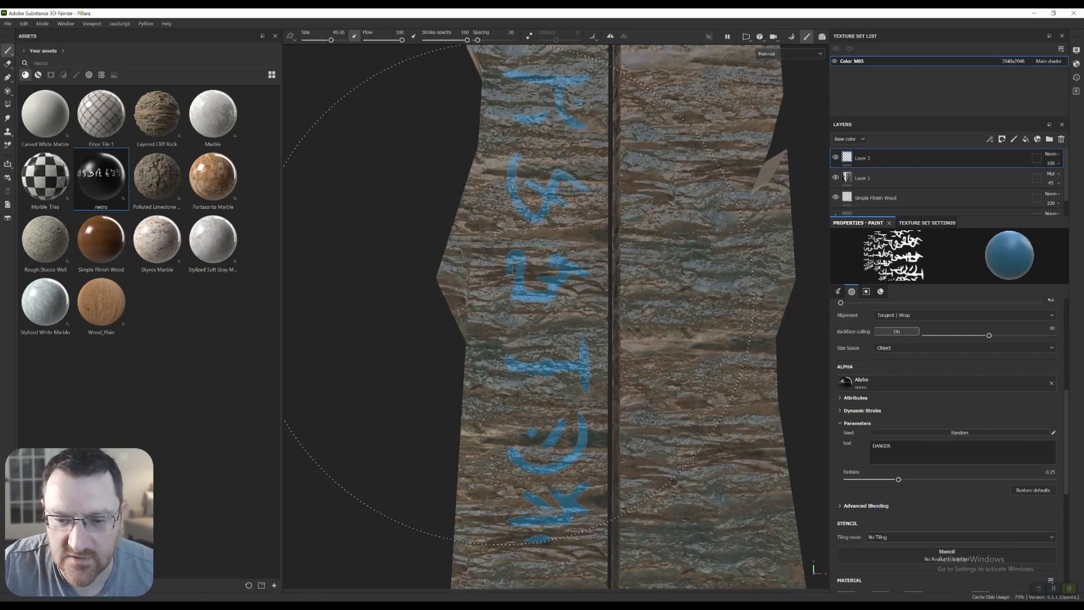
pyautogui.hotkey('ctrl', 'z')
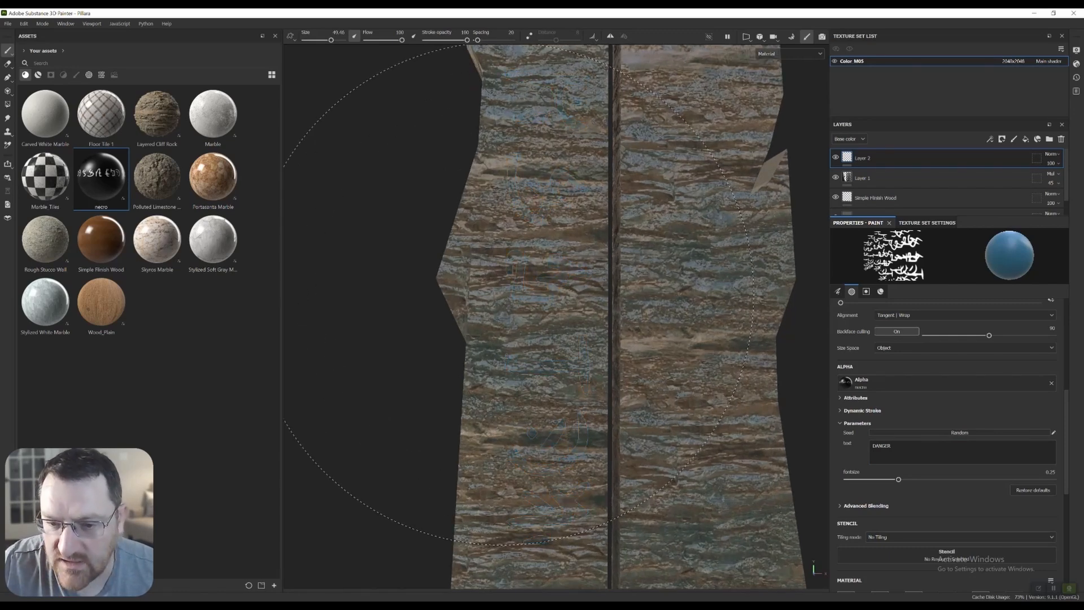
# Lower the brush's height to about -0.076 and stamp the blue DANGER lettering down the panel's left half.
pyautogui.scroll(-4, 948, 424)
pyautogui.scroll(-2, 949, 423)
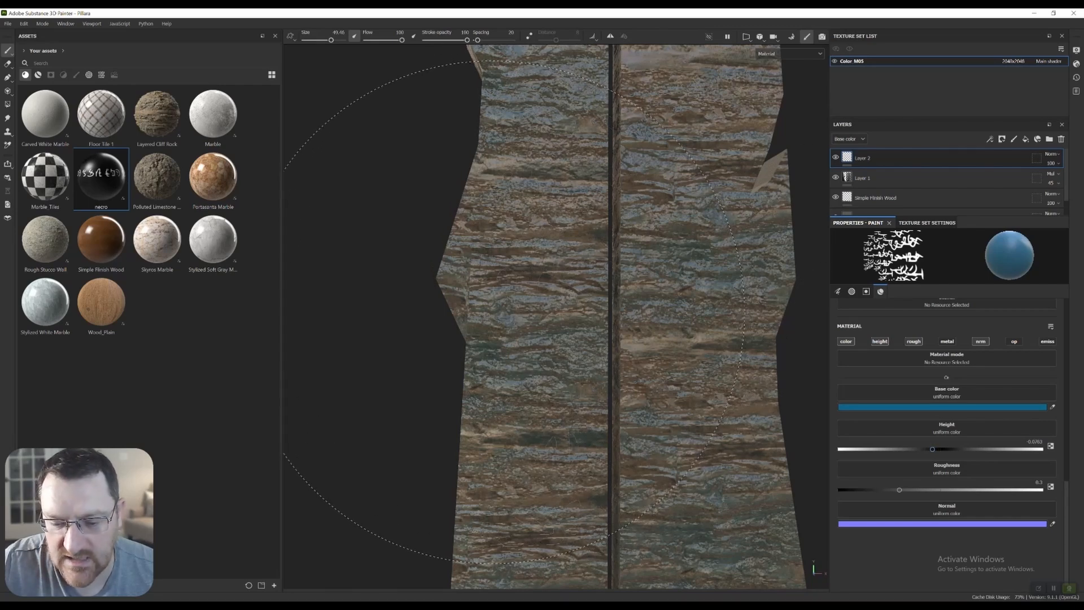
pyautogui.click(494, 312)
pyautogui.scroll(5, 516, 311)
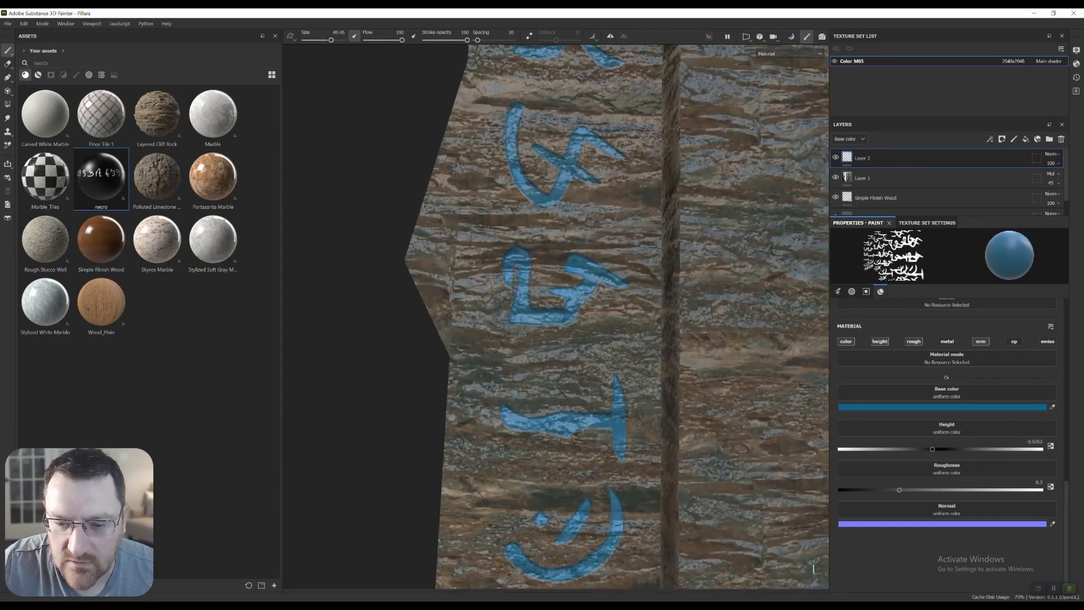
pyautogui.scroll(-2, 556, 316)
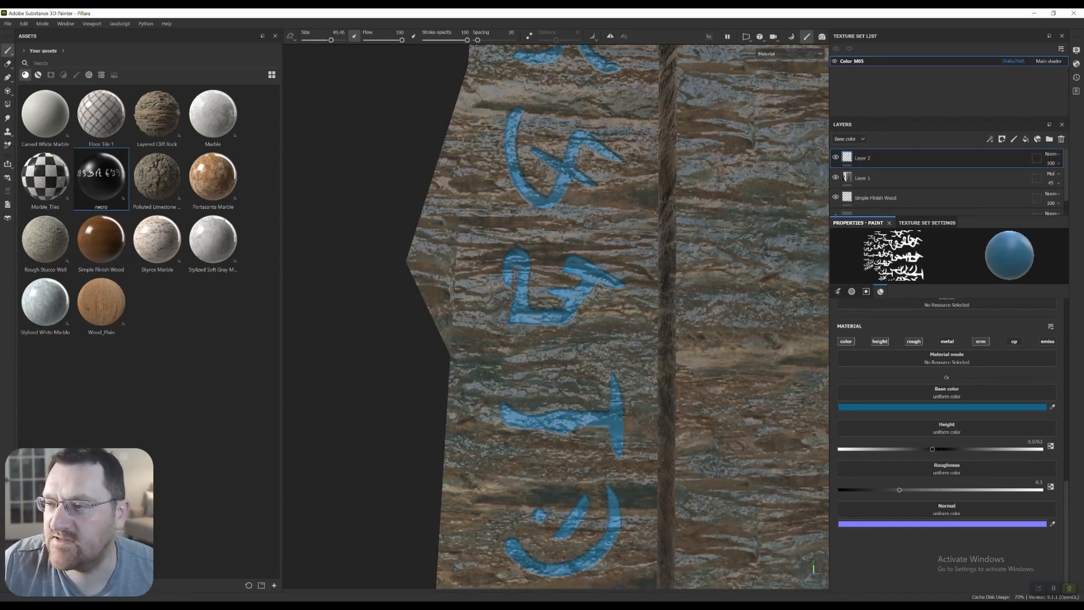
# Set the Color M05 texture set's resolution to 4096x4096 and inspect the blue lettering on the left half up close.
pyautogui.click(1013, 61)
pyautogui.click(1020, 119)
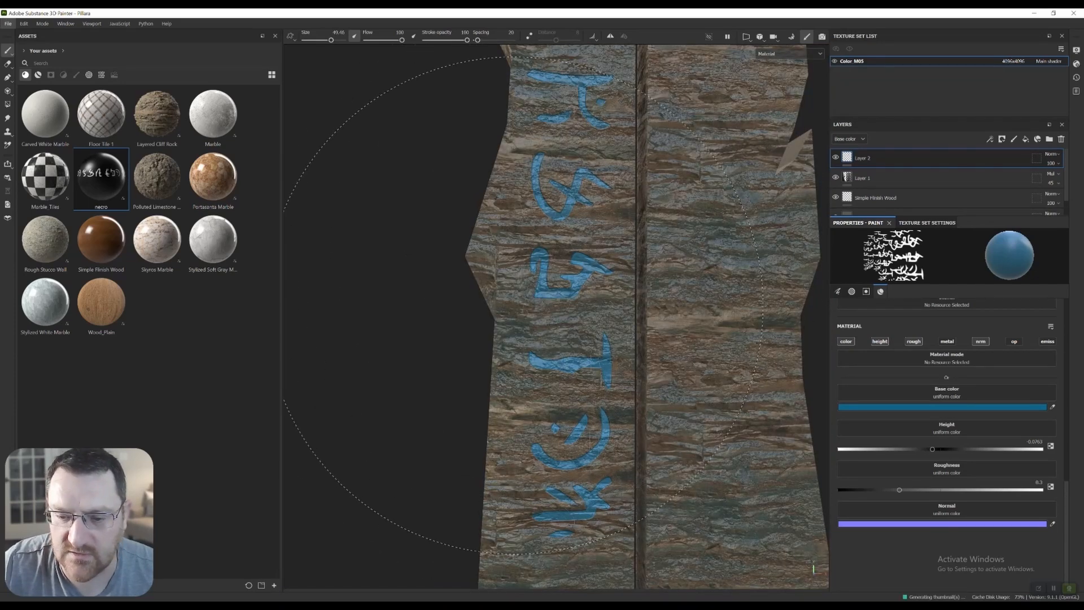
pyautogui.scroll(3, 589, 241)
pyautogui.scroll(-1, 589, 242)
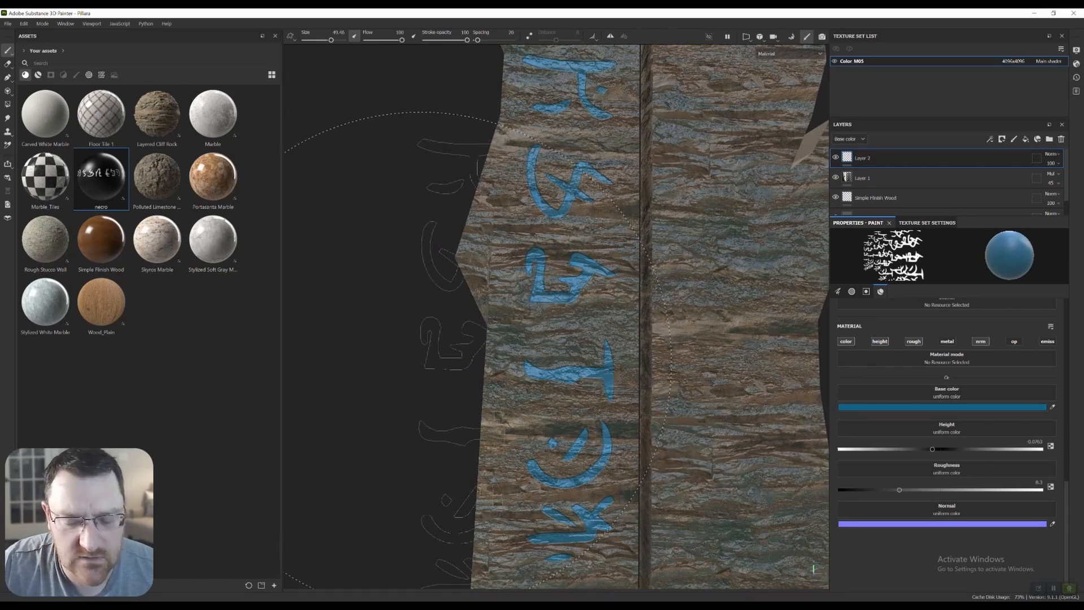
pyautogui.moveTo(589, 242)
pyautogui.keyDown('alt'); pyautogui.mouseDown()
pyautogui.moveTo(678, 242)
pyautogui.moveTo(601, 242)
pyautogui.mouseUp(); pyautogui.keyUp('alt')
pyautogui.moveTo(464, 357)
pyautogui.keyDown('alt'); pyautogui.mouseDown(button='middle')
pyautogui.moveTo(475, 249)
pyautogui.moveTo(444, 287)
pyautogui.mouseUp(button='middle'); pyautogui.keyUp('alt')
pyautogui.scroll(2, 471, 285)
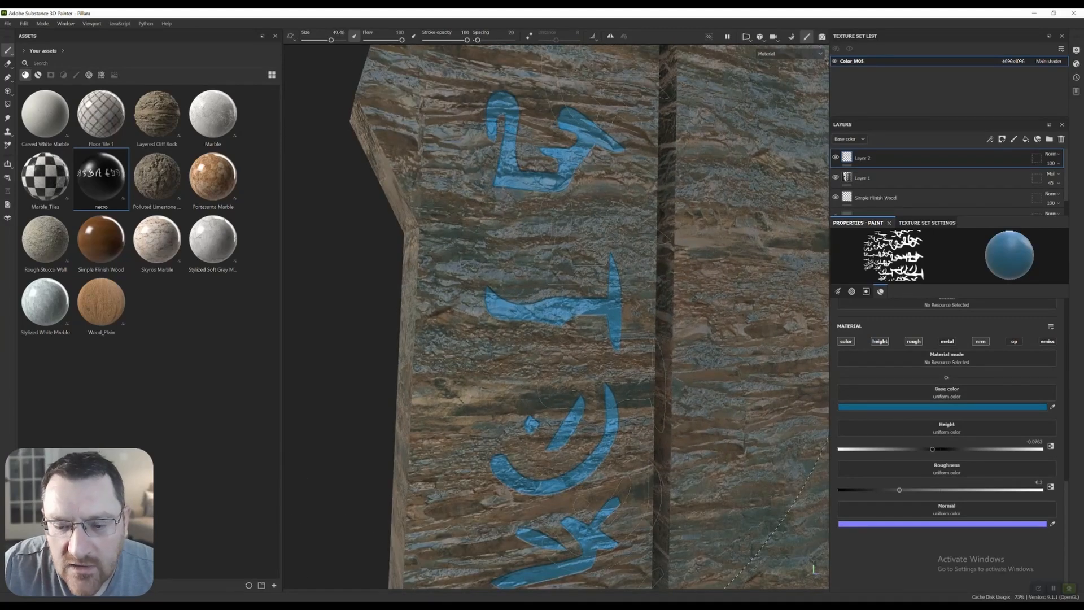
pyautogui.scroll(-1, 472, 285)
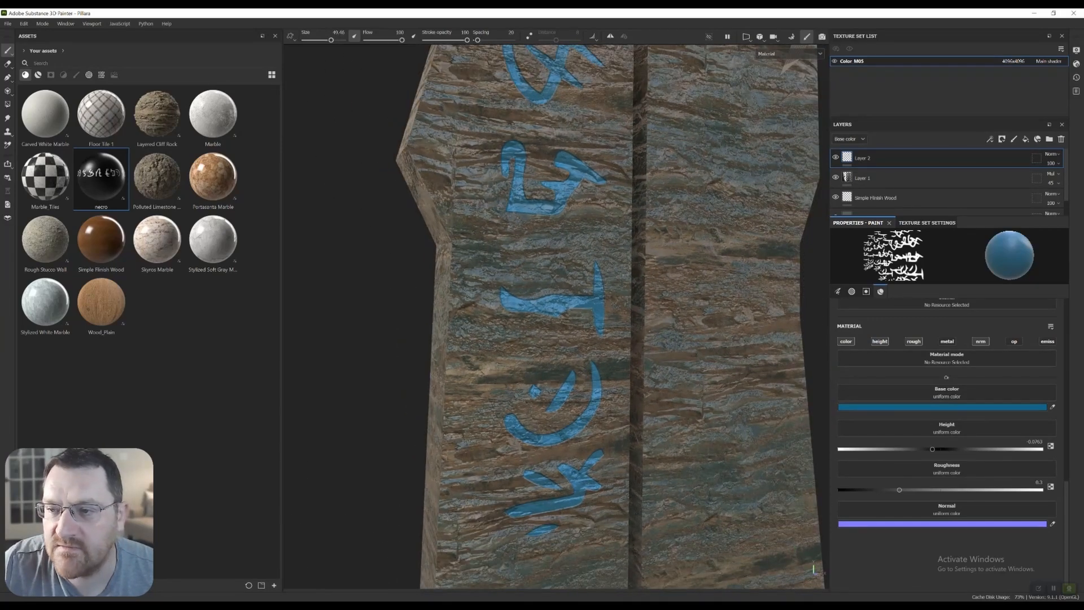
# Switch the viewport to the orthographic view and face the front of the panel squarely.
pyautogui.click(760, 37)
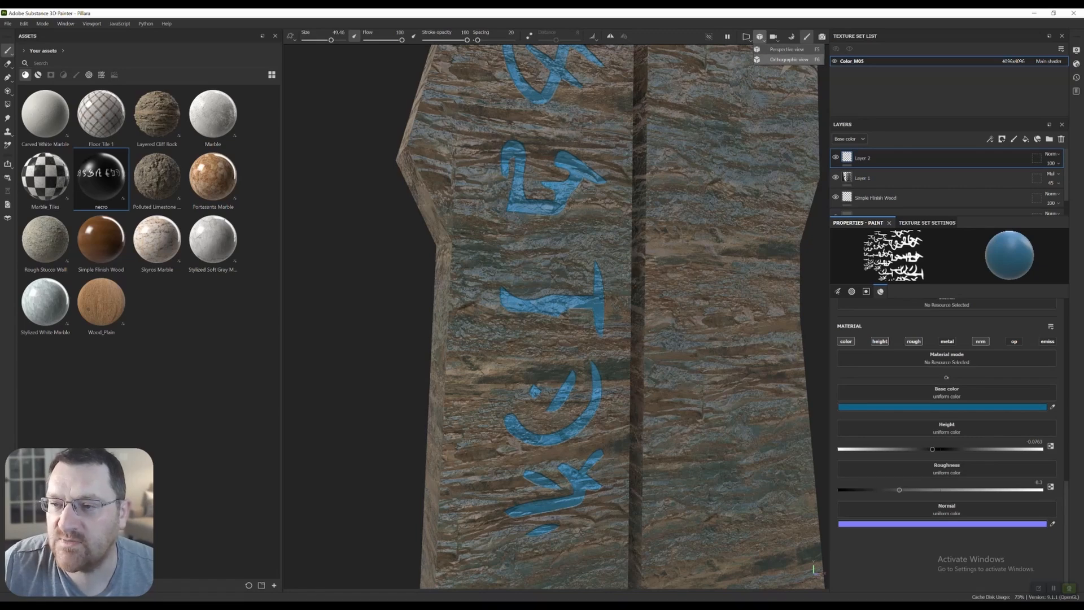
pyautogui.click(789, 60)
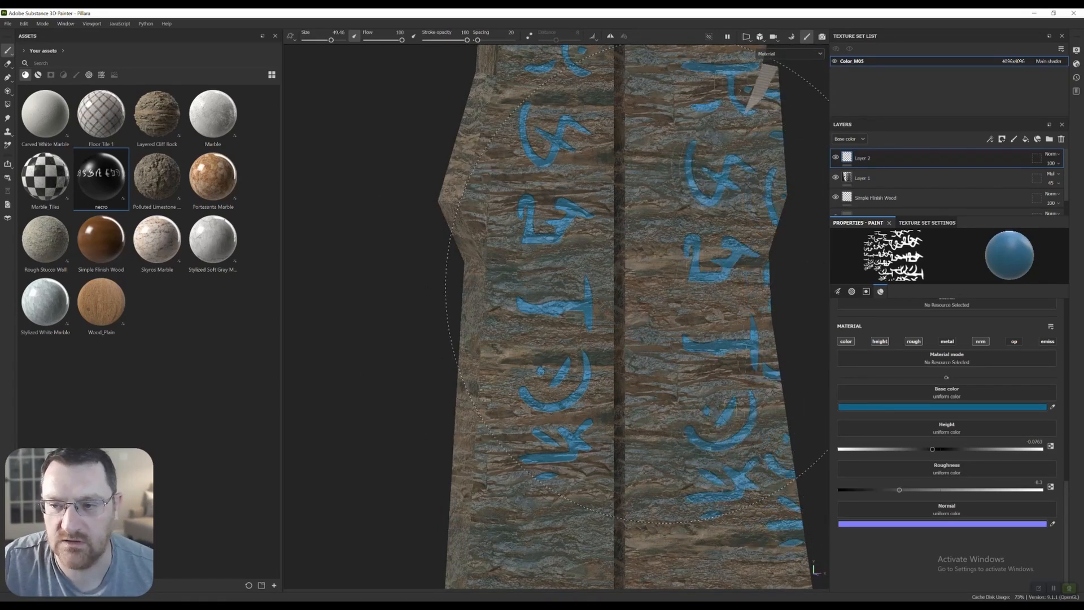
pyautogui.scroll(-2, 748, 319)
pyautogui.moveTo(748, 318)
pyautogui.keyDown('alt'); pyautogui.mouseDown(button='middle')
pyautogui.moveTo(606, 340)
pyautogui.moveTo(663, 322)
pyautogui.mouseUp(button='middle'); pyautogui.keyUp('alt')
pyautogui.keyDown('alt'); pyautogui.moveTo(664, 321); pyautogui.dragTo(623, 321); pyautogui.keyUp('alt')
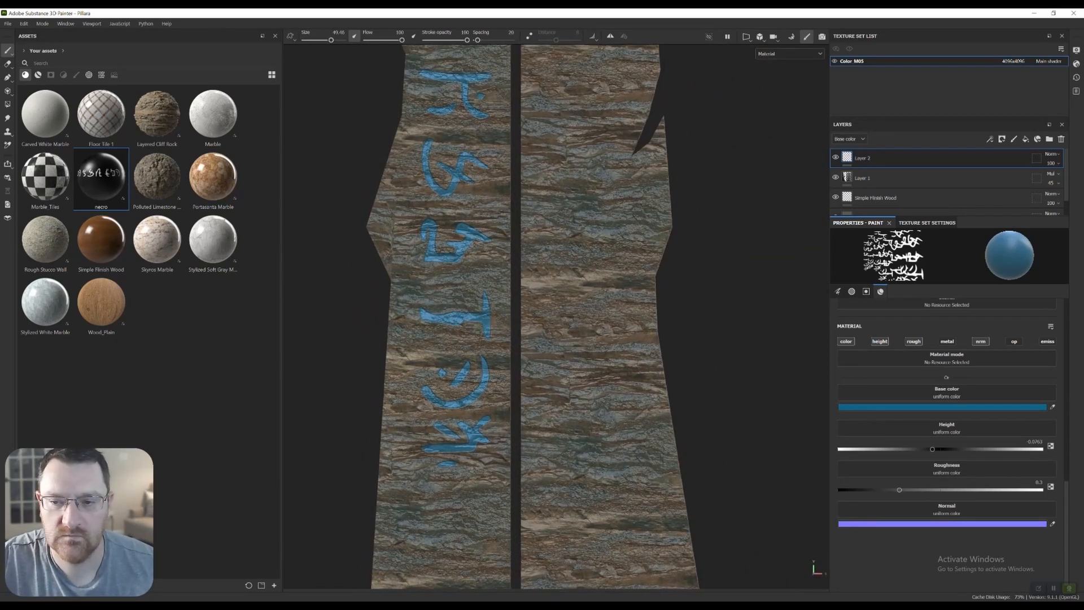
pyautogui.keyDown('alt'); pyautogui.moveTo(474, 235); pyautogui.dragTo(511, 266, button='middle'); pyautogui.keyUp('alt')
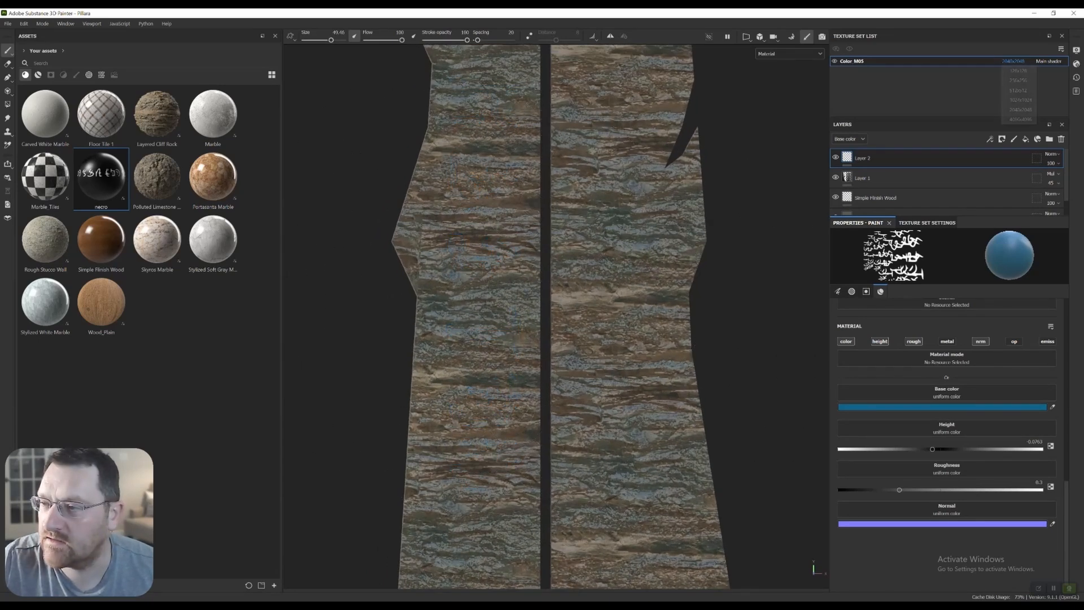
# Set the texture set's resolution to 4096x4096, raise the brush's roughness to about 0.577, and open its normal color for editing.
pyautogui.click(1018, 119)
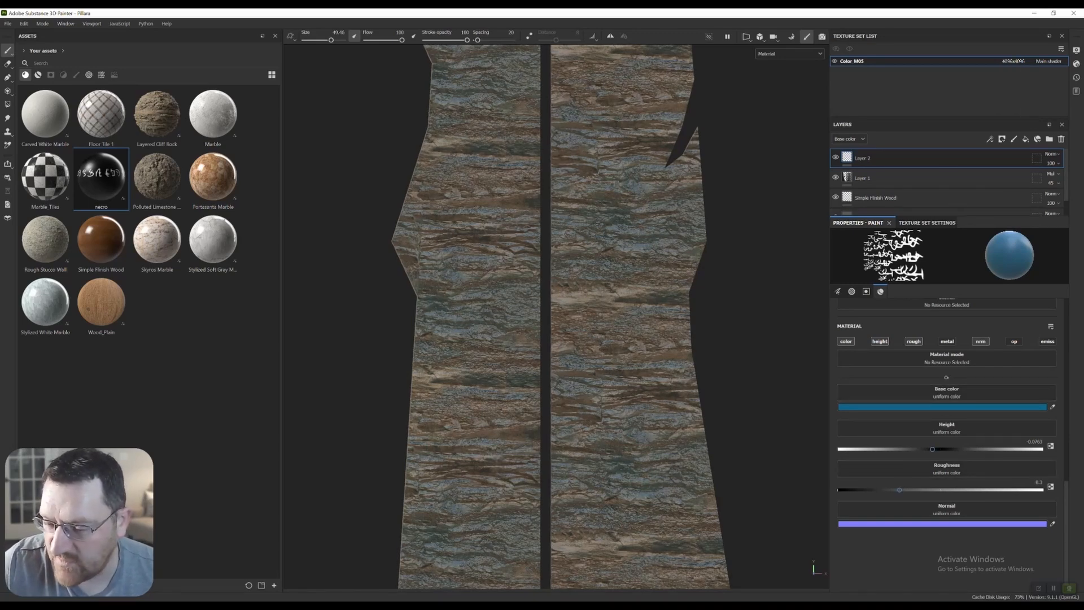
pyautogui.moveTo(900, 489); pyautogui.dragTo(942, 489)
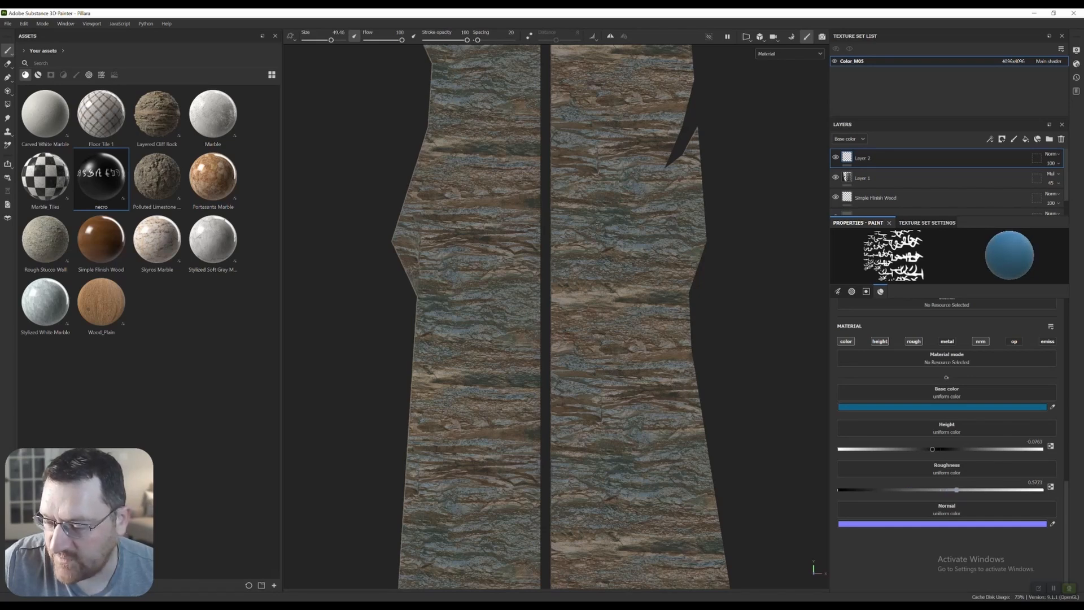
pyautogui.click(944, 523)
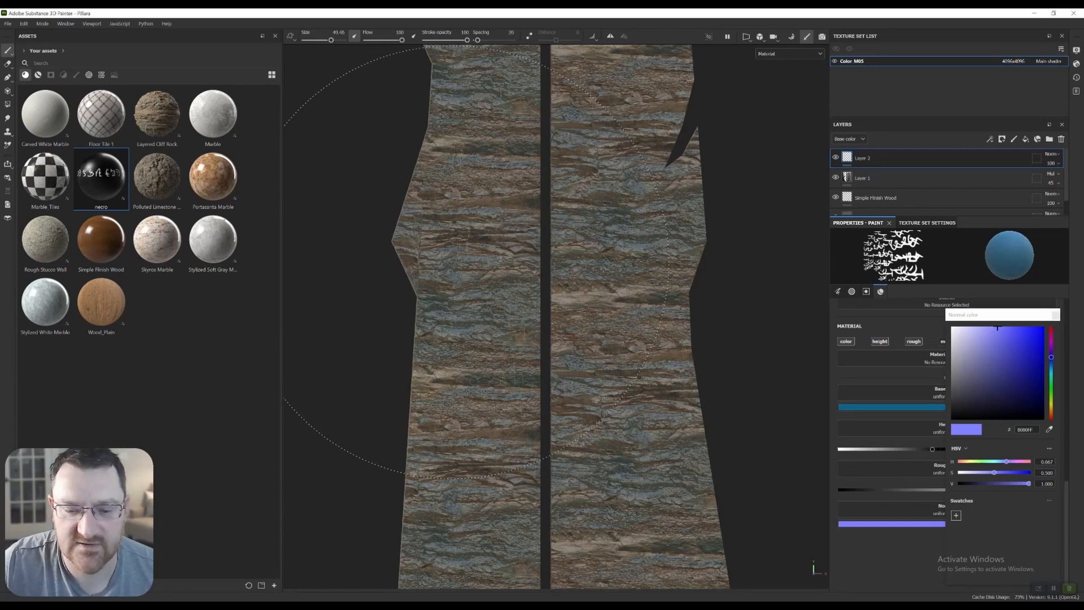
# Stamp the blue DANGER lettering down the panel's left half, inspect it, and close the color picker.
pyautogui.scroll(-4, 455, 261)
pyautogui.scroll(-3, 458, 261)
pyautogui.scroll(3, 459, 264)
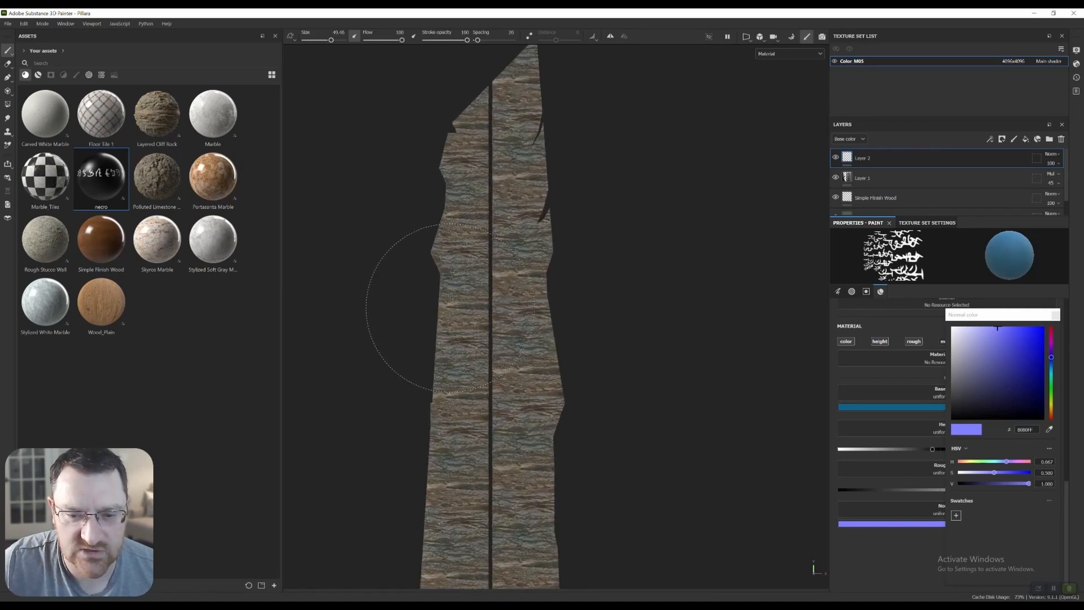
pyautogui.click(454, 285)
pyautogui.scroll(1, 454, 284)
pyautogui.scroll(5, 454, 284)
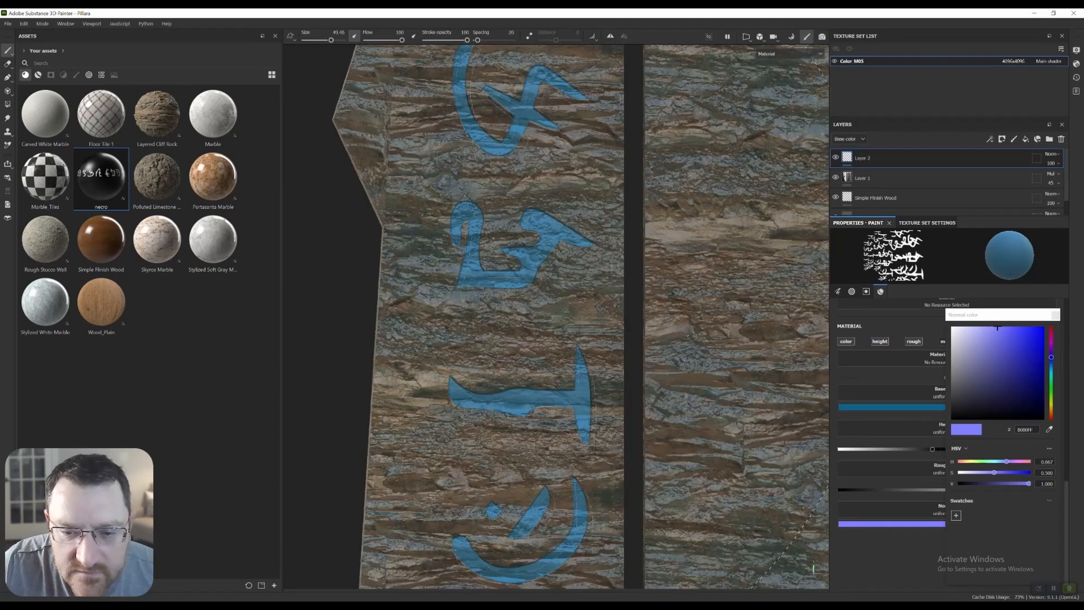
pyautogui.scroll(-5, 544, 303)
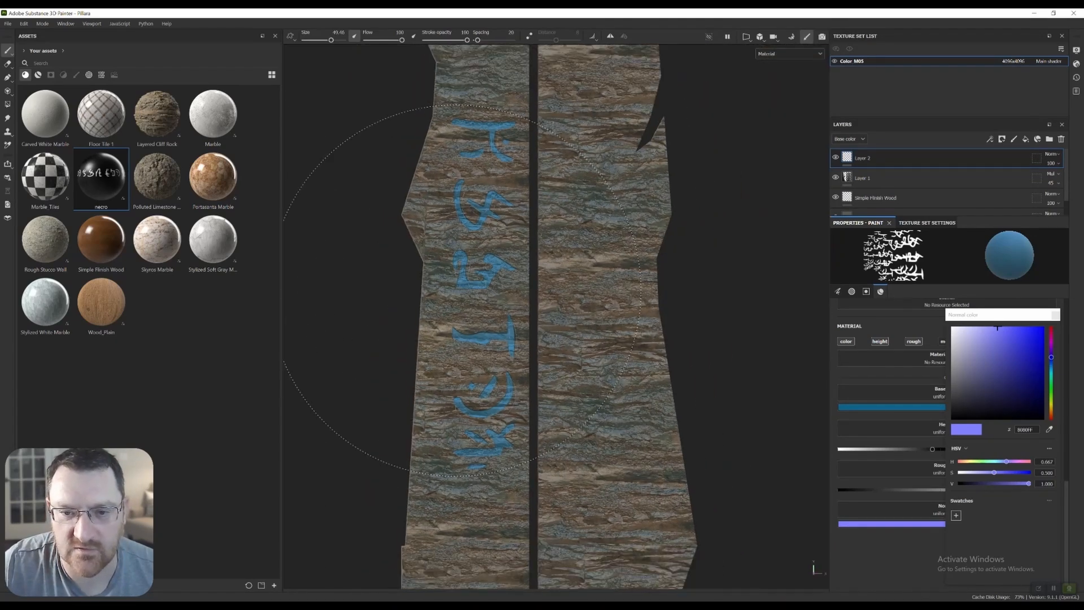
pyautogui.click(1055, 314)
# Enter baking mode and set the Color M05 texture set's resolution to 2048x2048.
pyautogui.scroll(9, 946, 440)
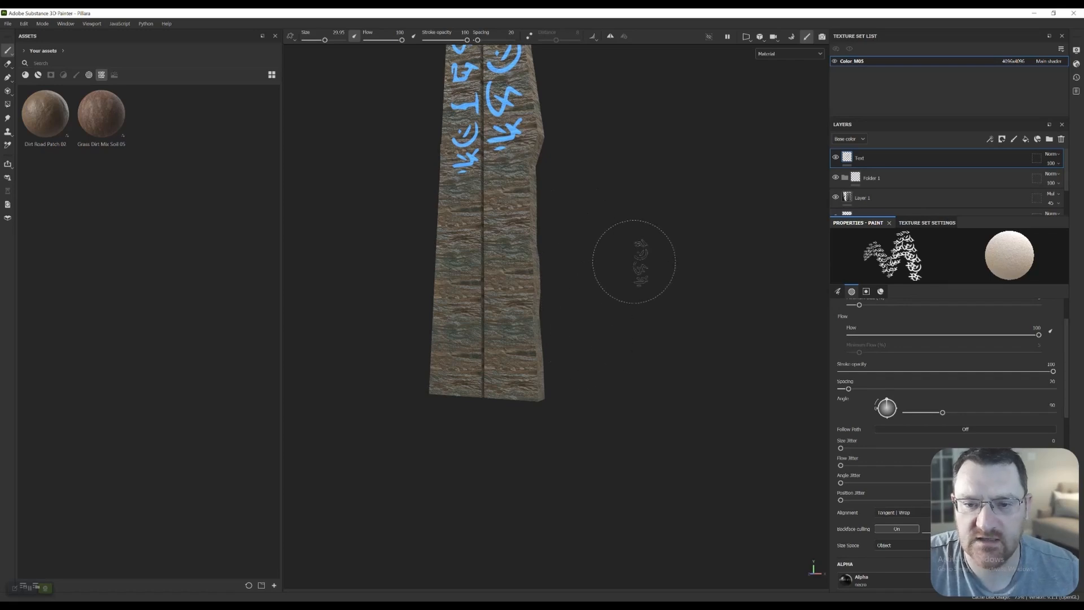
pyautogui.scroll(3, 625, 261)
pyautogui.keyDown('alt'); pyautogui.moveTo(644, 244); pyautogui.dragTo(660, 286, button='middle'); pyautogui.keyUp('alt')
pyautogui.keyDown('alt'); pyautogui.moveTo(661, 286); pyautogui.dragTo(646, 316); pyautogui.keyUp('alt')
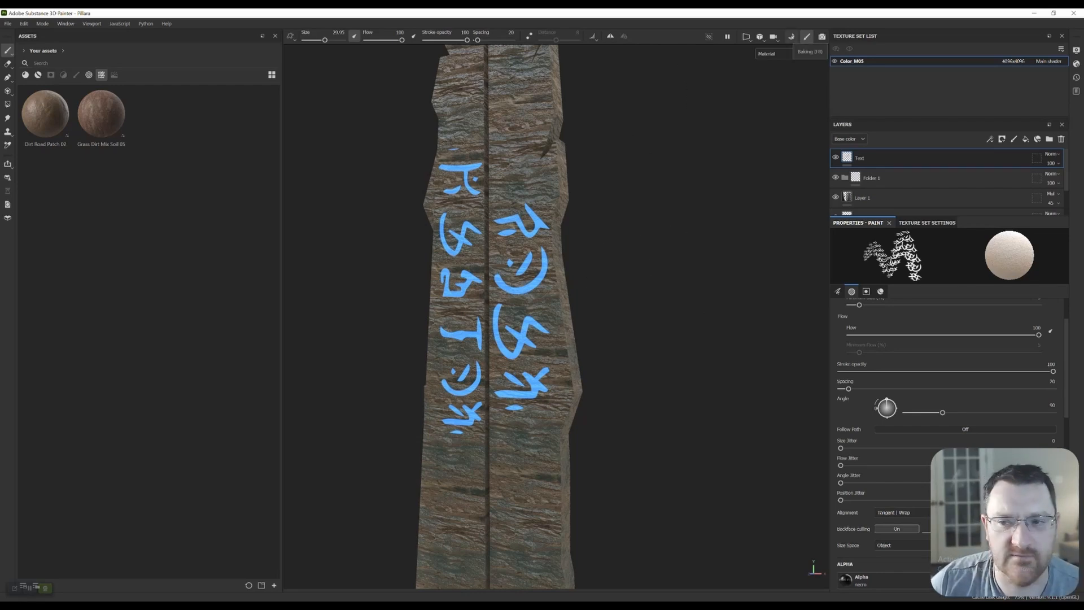
pyautogui.click(790, 36)
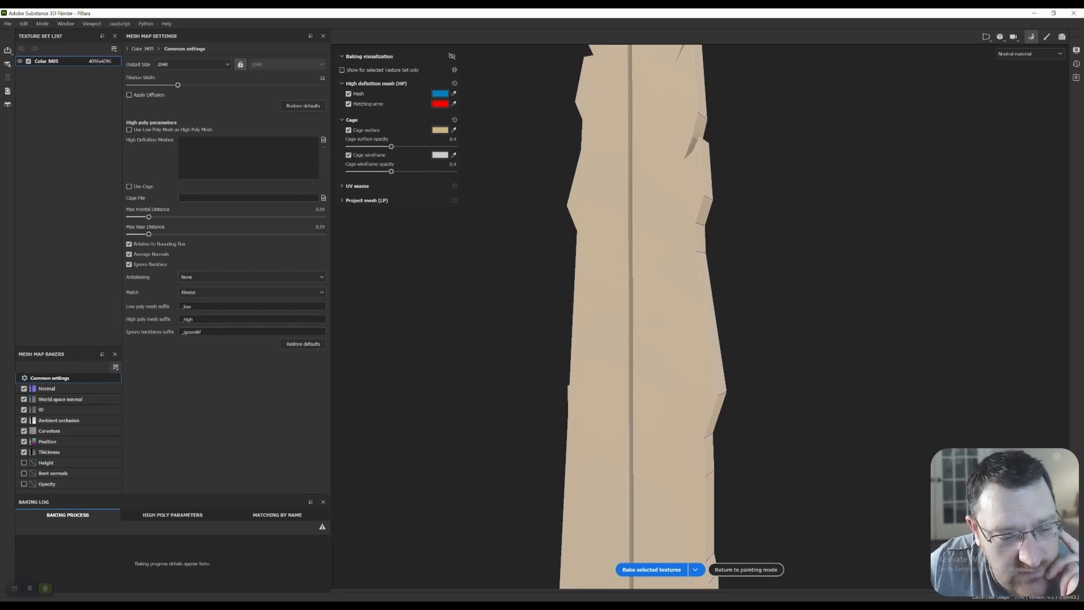
pyautogui.click(115, 367)
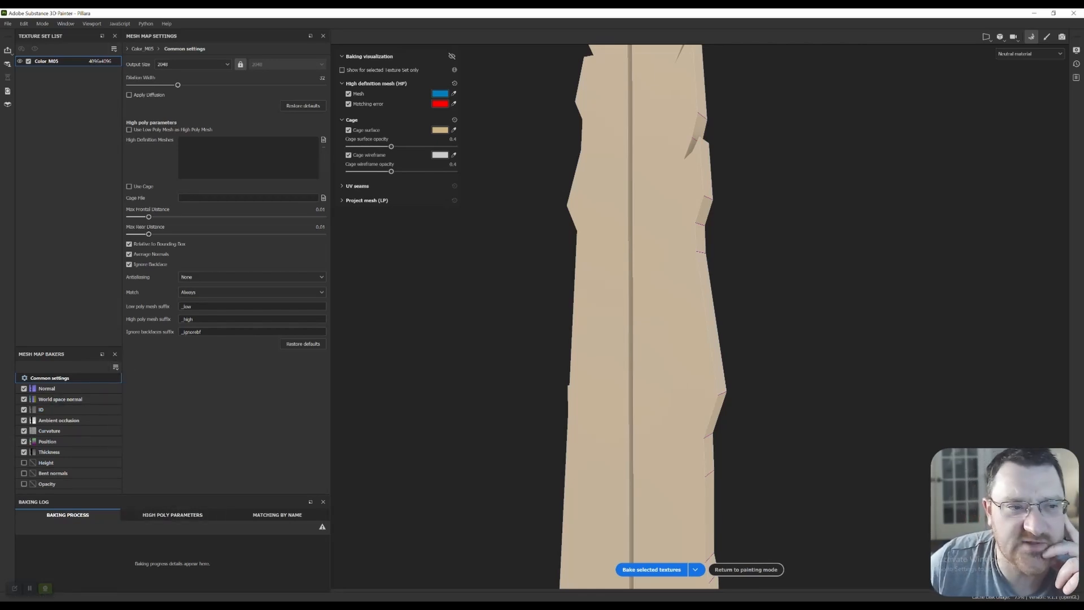
pyautogui.click(100, 61)
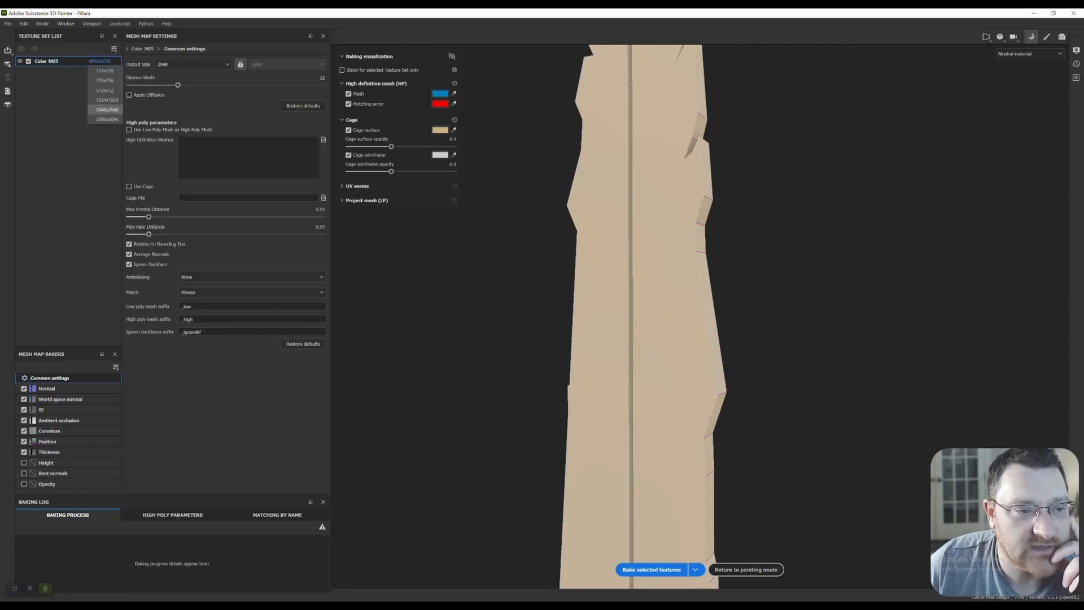
pyautogui.click(107, 109)
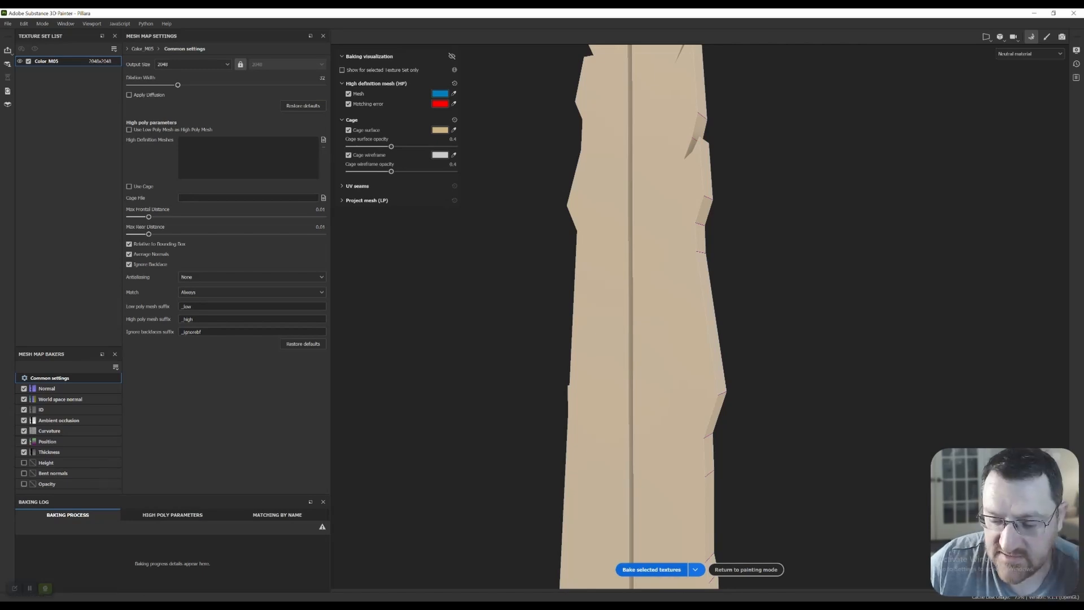
# Bake the selected mesh maps and return to painting mode with the upper lettering in view.
pyautogui.click(651, 569)
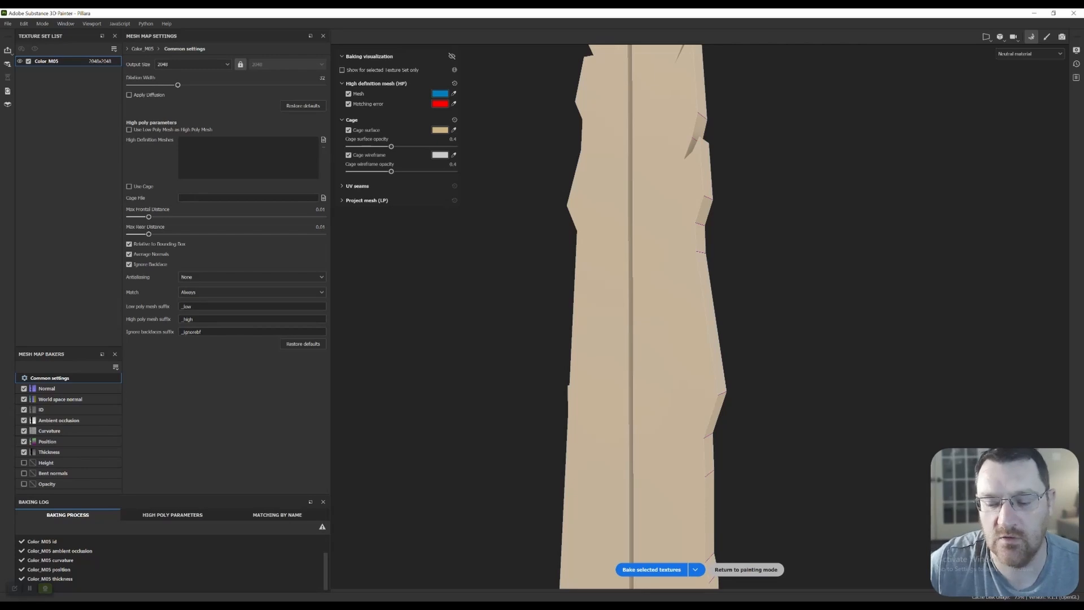
pyautogui.click(746, 569)
pyautogui.scroll(2, 627, 316)
pyautogui.keyDown('alt'); pyautogui.moveTo(646, 310); pyautogui.dragTo(678, 454, button='middle'); pyautogui.keyUp('alt')
pyautogui.keyDown('alt'); pyautogui.moveTo(677, 454); pyautogui.dragTo(684, 291, button='right'); pyautogui.keyUp('alt')
pyautogui.moveTo(721, 320)
pyautogui.keyDown('alt'); pyautogui.mouseDown()
pyautogui.moveTo(739, 319)
pyautogui.moveTo(728, 322)
pyautogui.mouseUp(); pyautogui.keyUp('alt')
pyautogui.scroll(2, 728, 322)
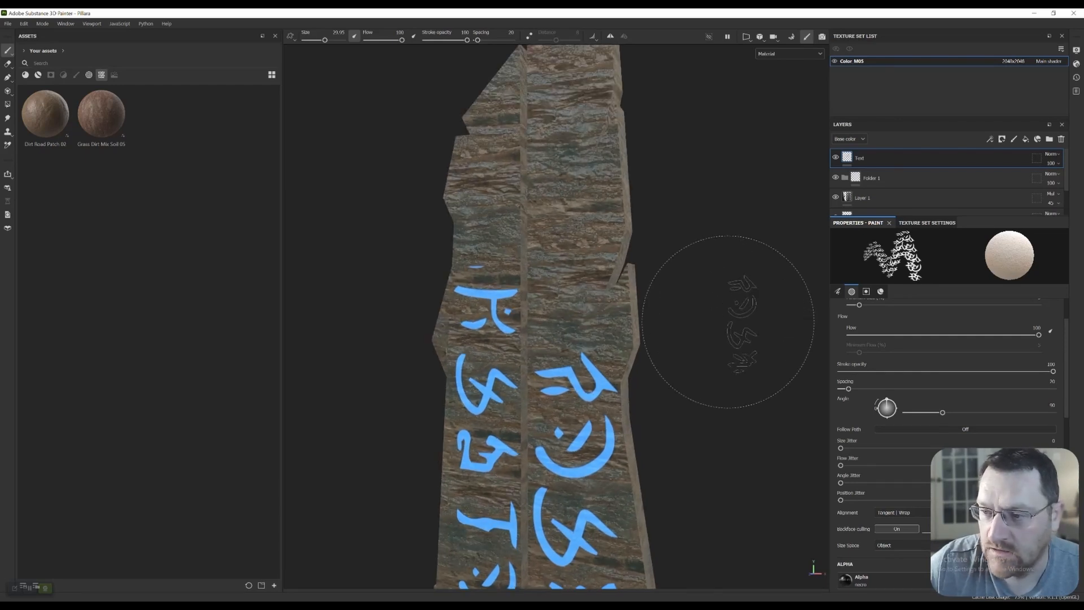
pyautogui.scroll(2, 737, 228)
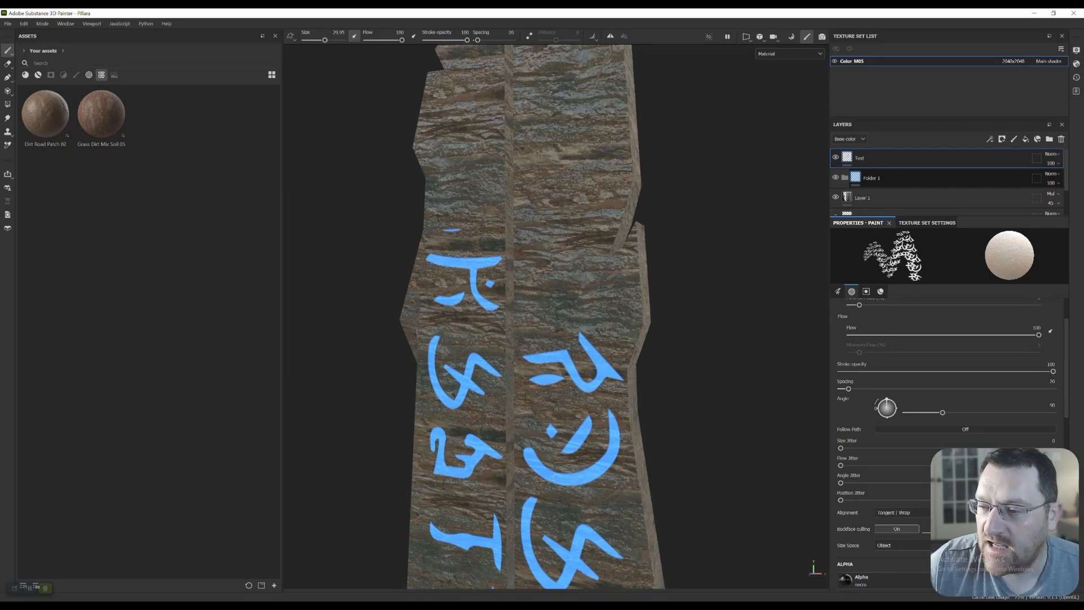
# Add the Dirt Road Patch 02 material as a fill layer above the Text layer and check it around the panel.
pyautogui.click(834, 158)
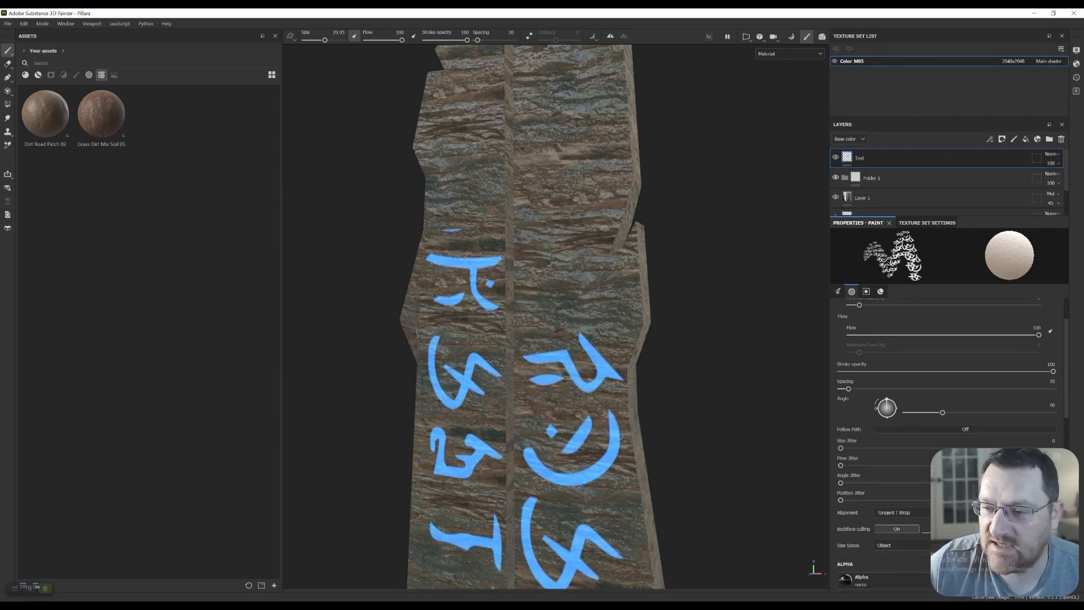
pyautogui.click(871, 178)
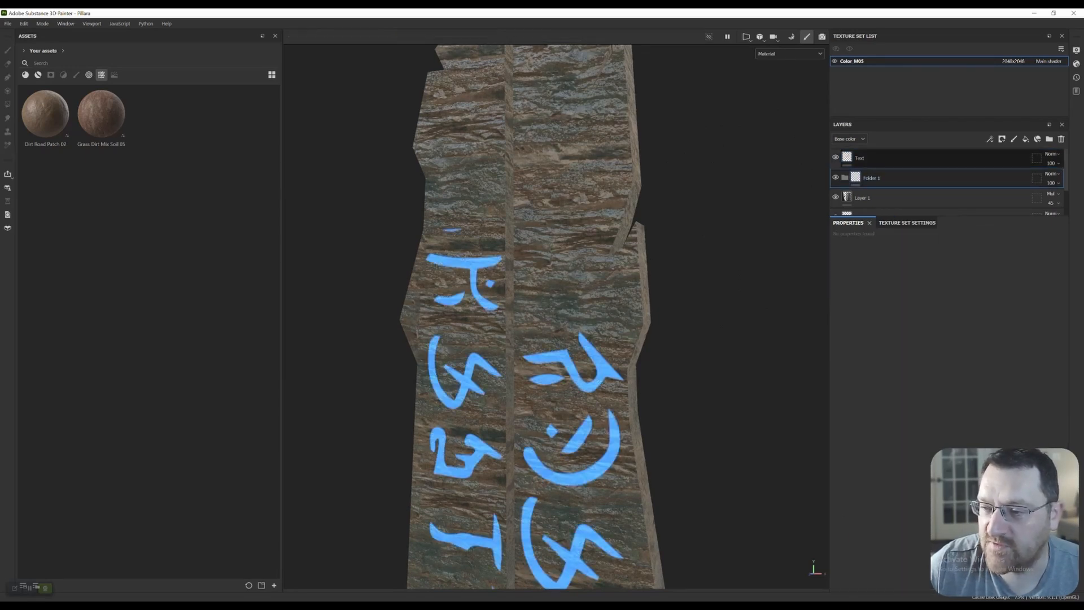
pyautogui.click(859, 158)
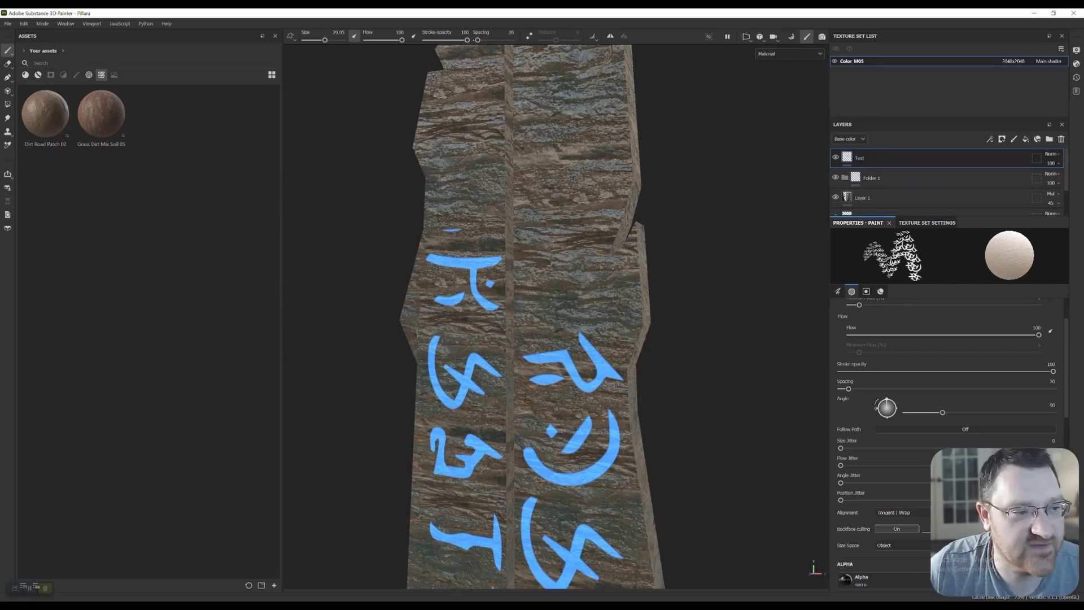
pyautogui.moveTo(45, 112)
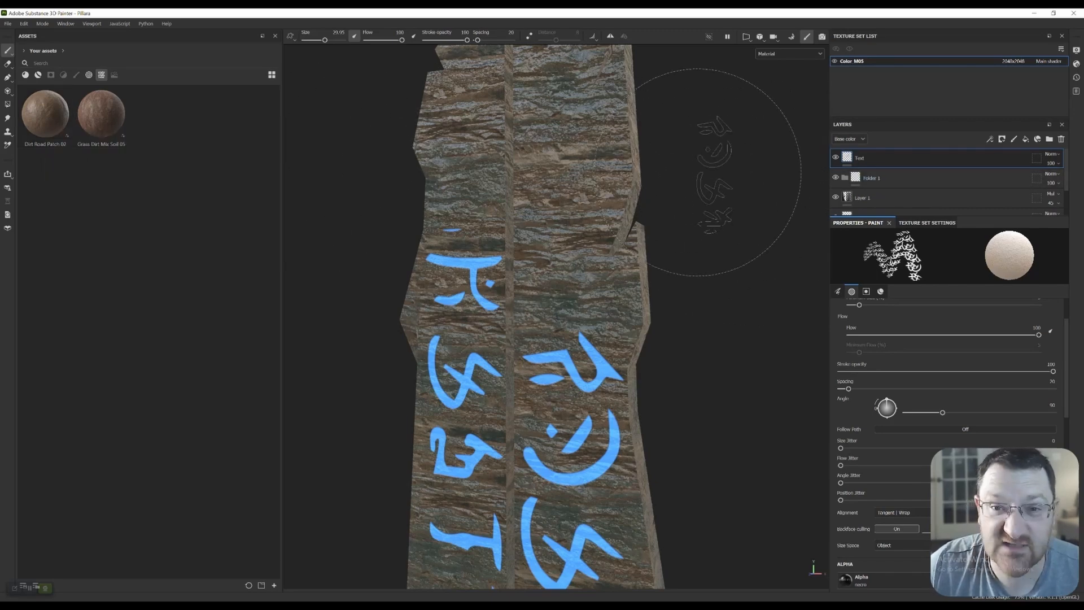
pyautogui.scroll(2, 717, 215)
pyautogui.scroll(-3, 717, 212)
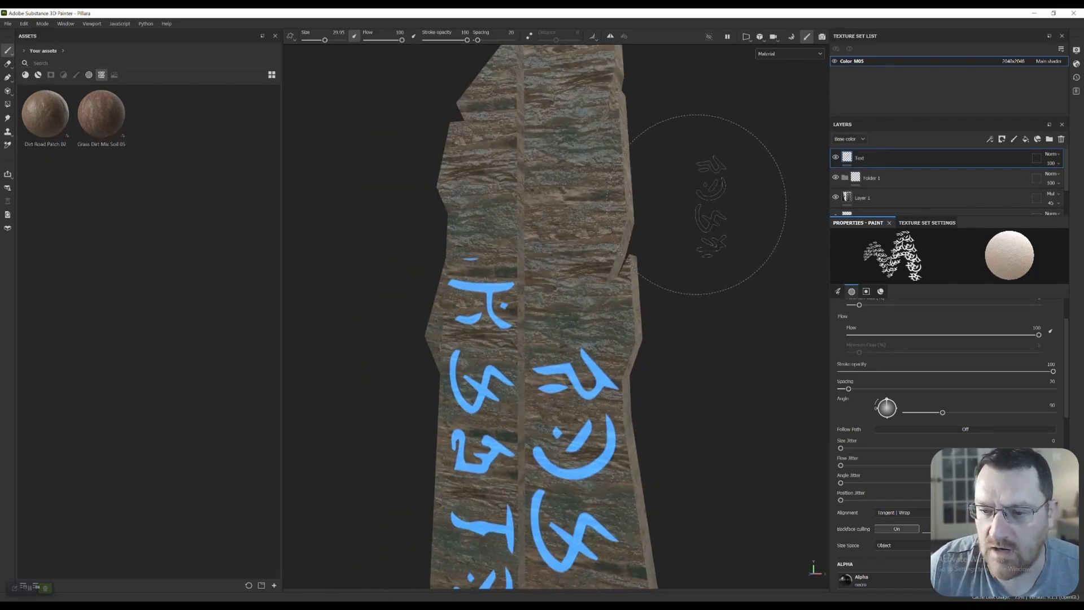
pyautogui.keyDown('alt'); pyautogui.moveTo(708, 199); pyautogui.dragTo(672, 237, button='middle'); pyautogui.keyUp('alt')
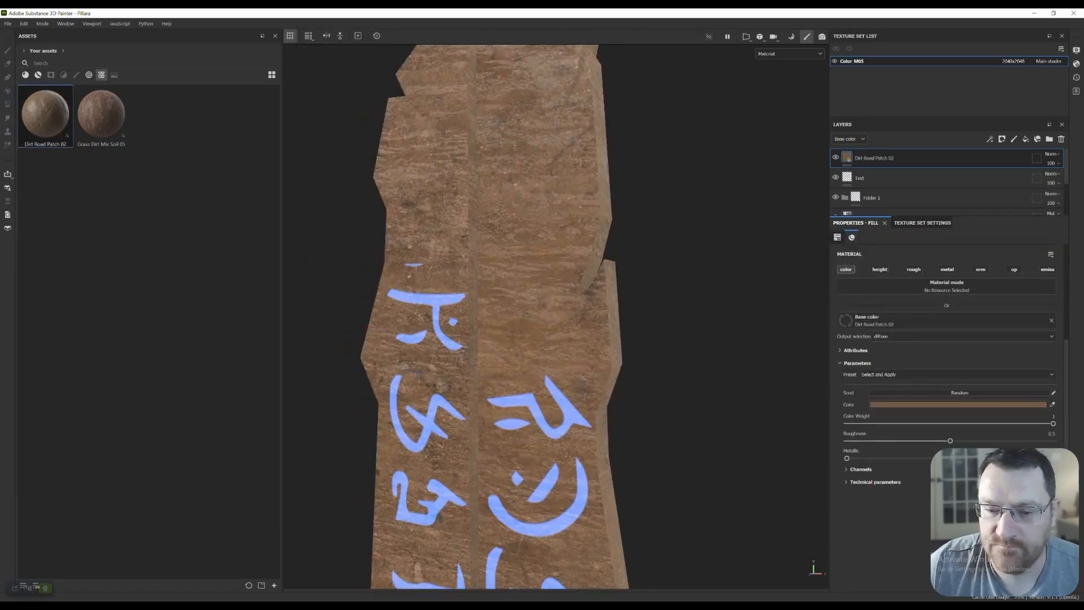
pyautogui.scroll(-2, 556, 316)
pyautogui.keyDown('alt'); pyautogui.moveTo(671, 294); pyautogui.dragTo(672, 175, button='middle'); pyautogui.keyUp('alt')
pyautogui.keyDown('alt'); pyautogui.moveTo(672, 237); pyautogui.dragTo(790, 237); pyautogui.keyUp('alt')
pyautogui.keyDown('alt'); pyautogui.moveTo(706, 237); pyautogui.dragTo(813, 237); pyautogui.keyUp('alt')
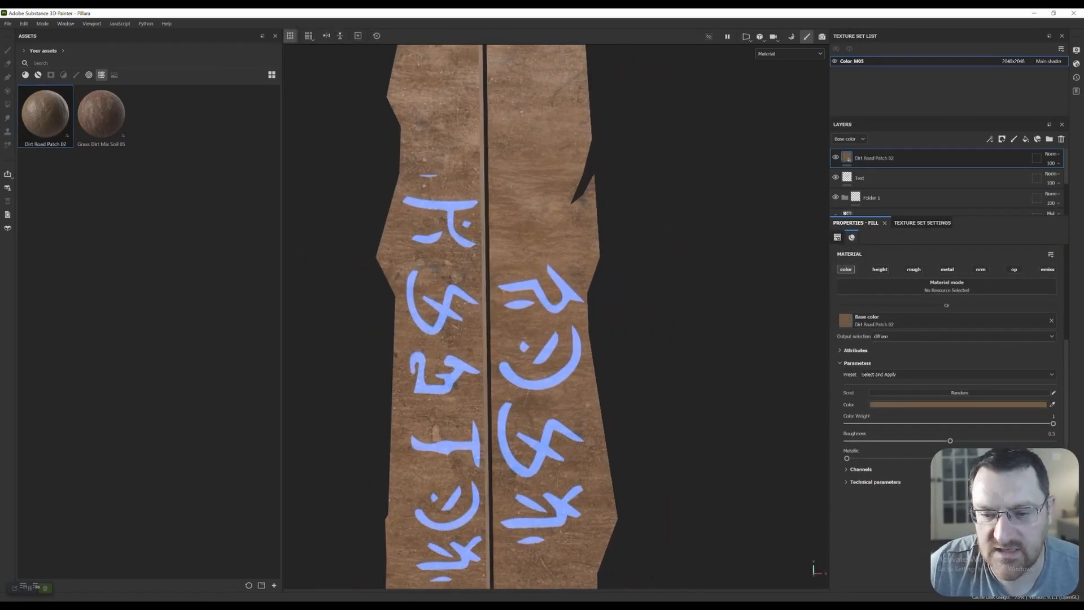
pyautogui.keyDown('alt'); pyautogui.moveTo(706, 238); pyautogui.dragTo(669, 220); pyautogui.keyUp('alt')
pyautogui.scroll(-3, 542, 316)
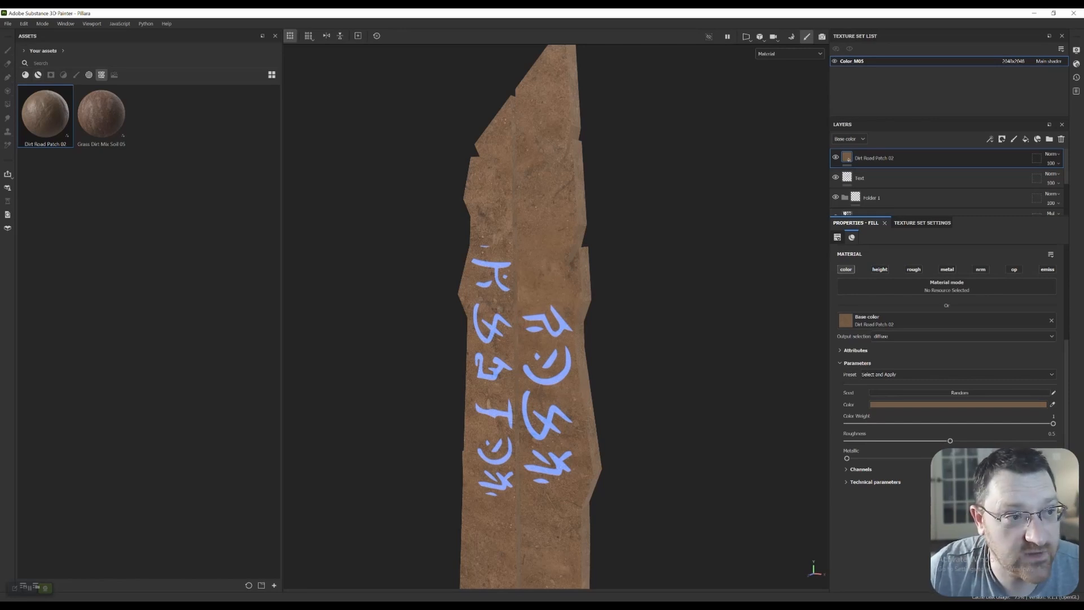
# Find the Moss From Top smart mask in all libraries and apply it to the Dirt Road Patch 02 layer.
pyautogui.click(24, 50)
pyautogui.click(40, 62)
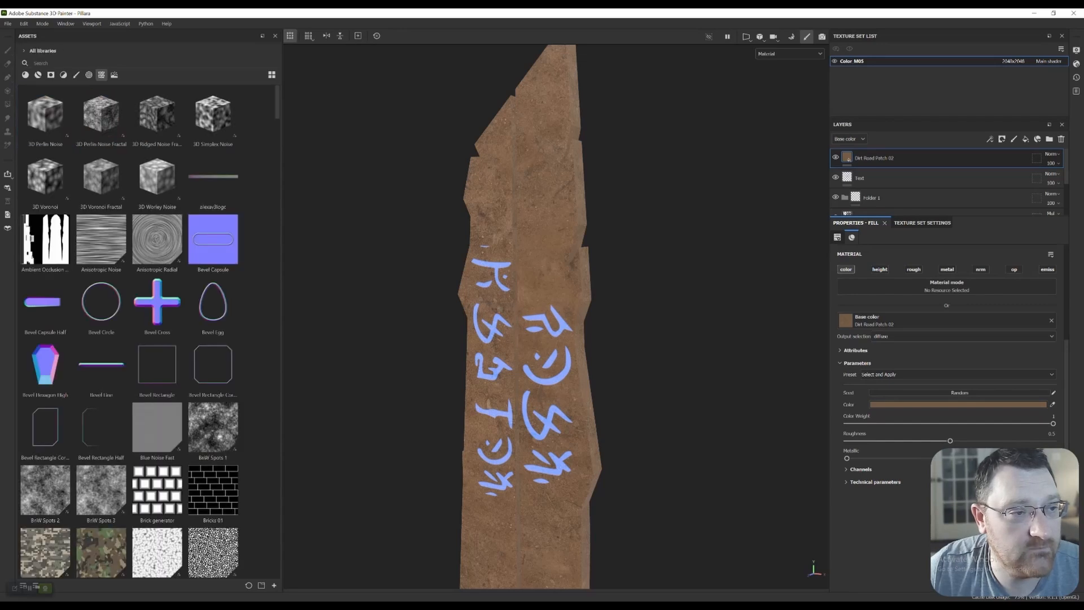
pyautogui.click(64, 74)
pyautogui.click(51, 75)
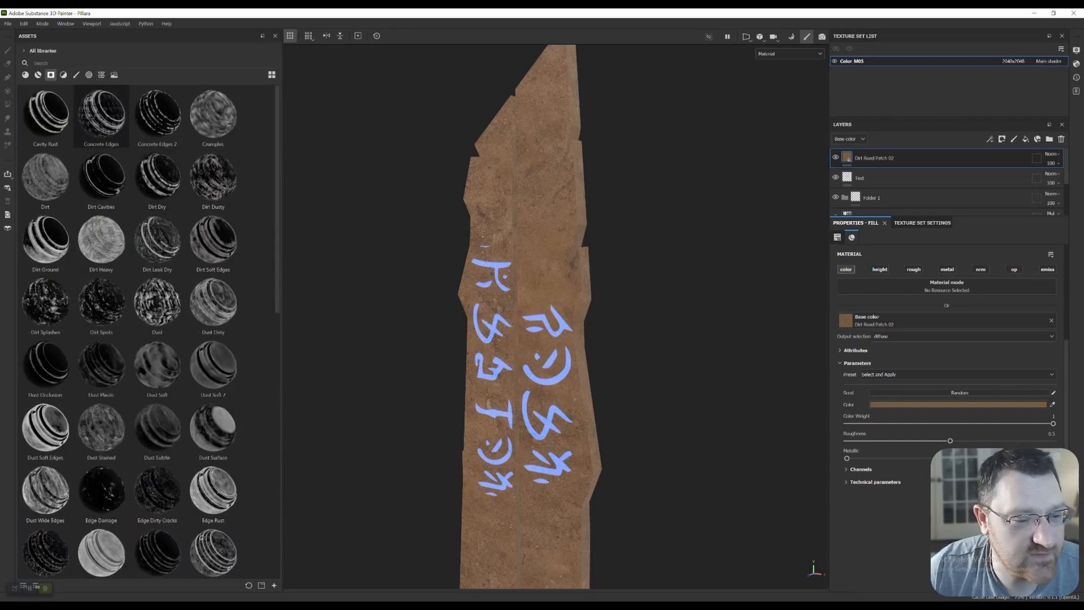
pyautogui.scroll(-10, 157, 355)
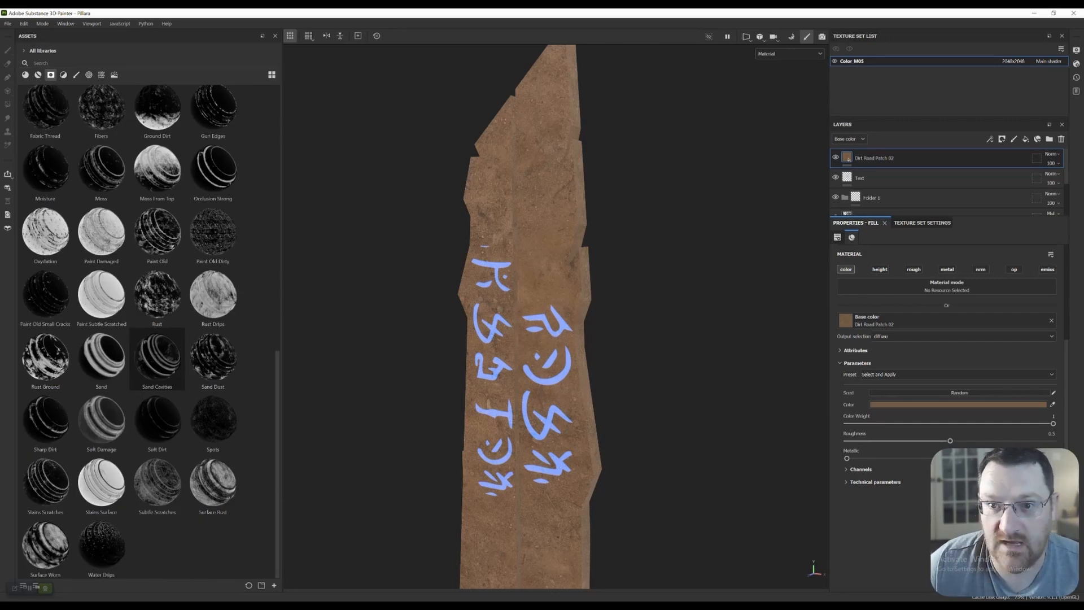
pyautogui.scroll(10, 158, 361)
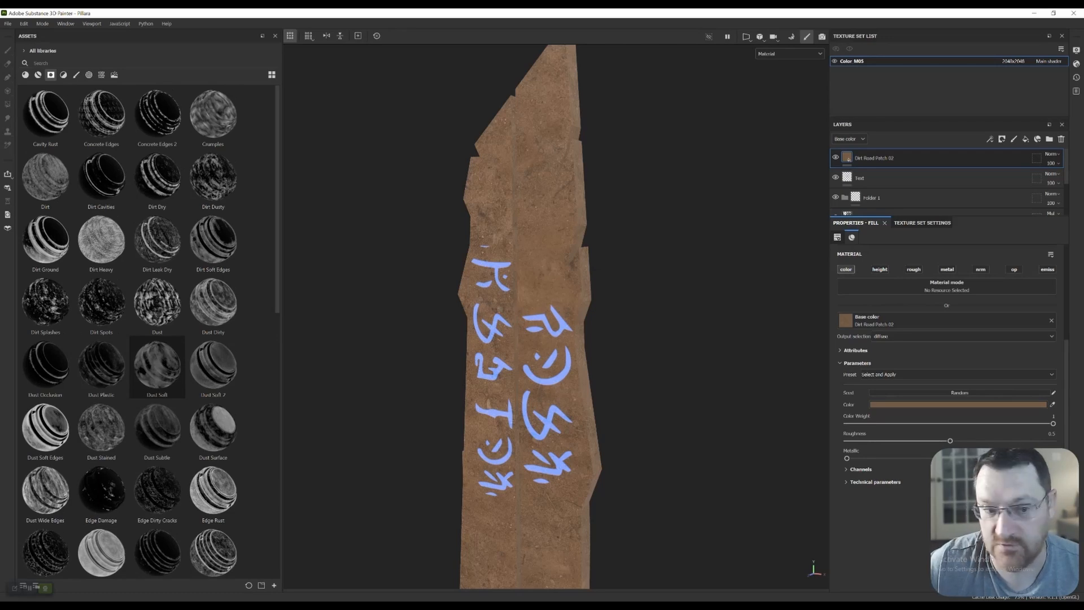
pyautogui.scroll(-10, 213, 362)
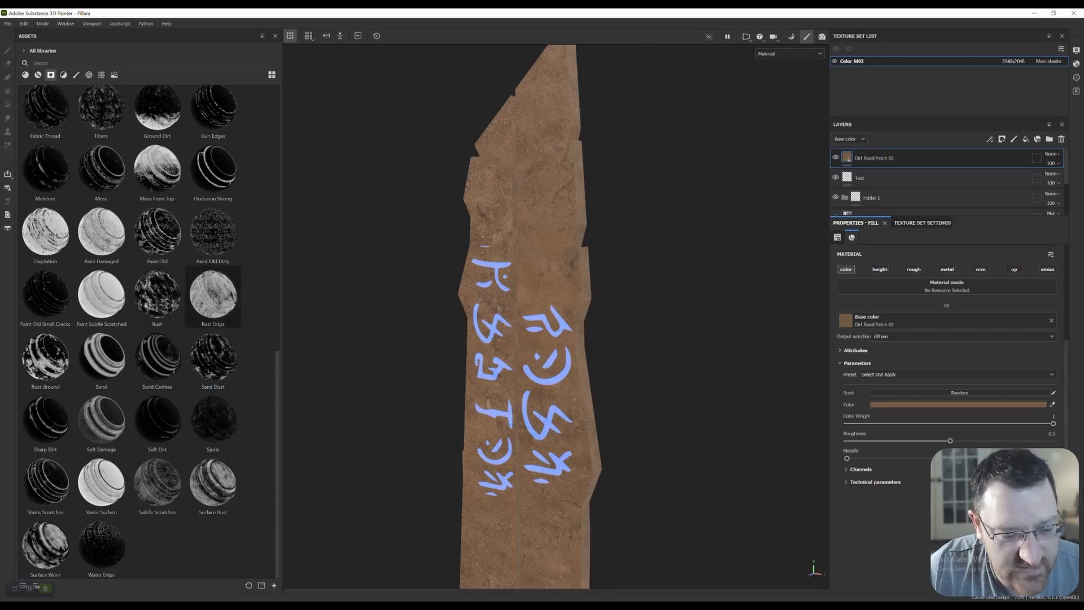
pyautogui.moveTo(213, 294)
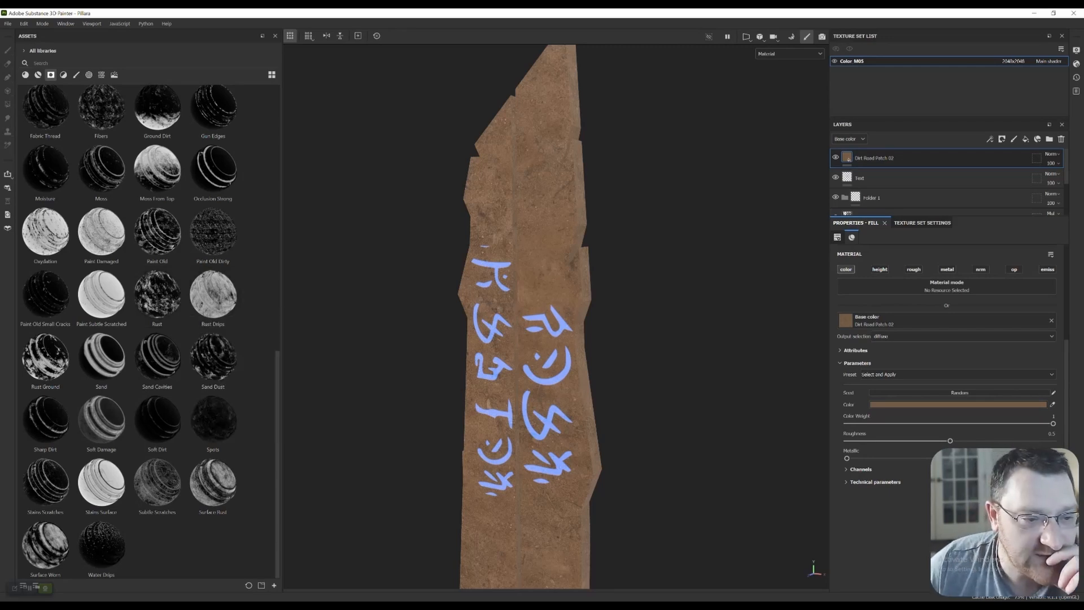
pyautogui.scroll(1, 507, 224)
pyautogui.scroll(-5, 507, 225)
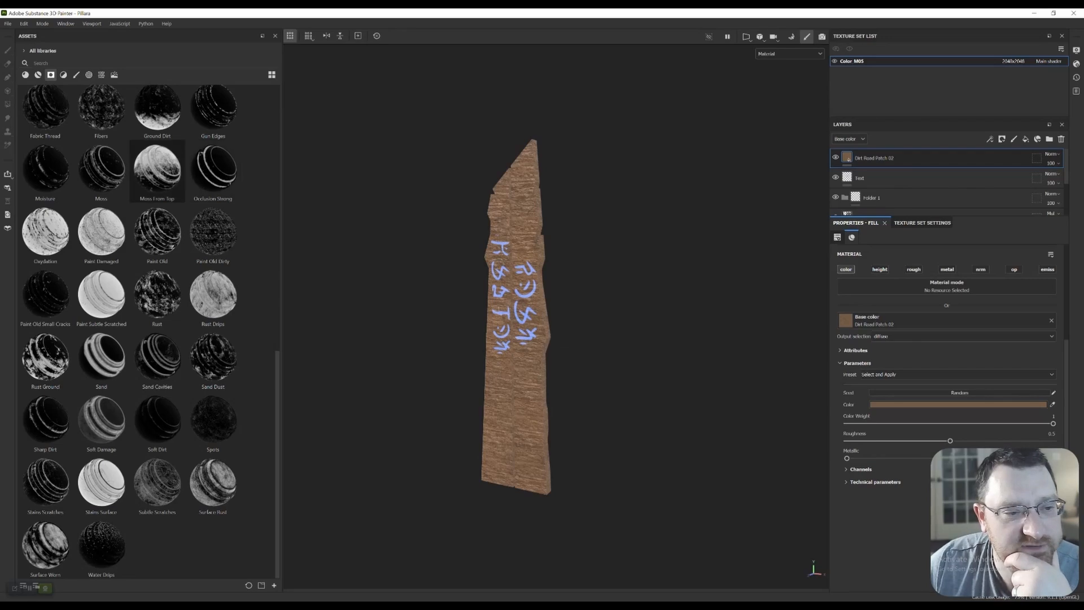
pyautogui.moveTo(157, 169); pyautogui.dragTo(860, 157)
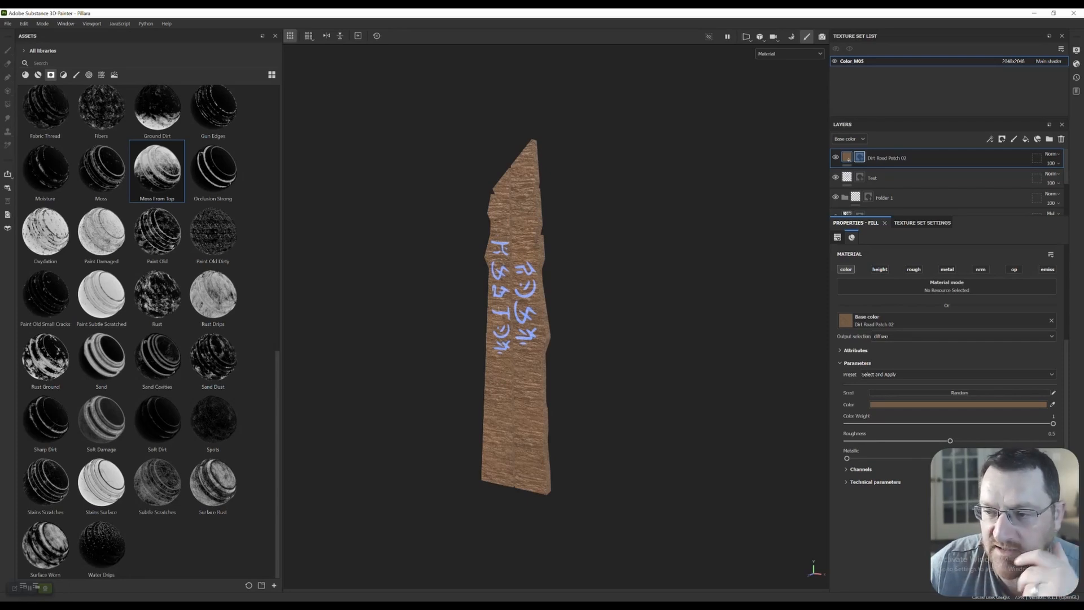
pyautogui.moveTo(860, 157); pyautogui.dragTo(859, 157)
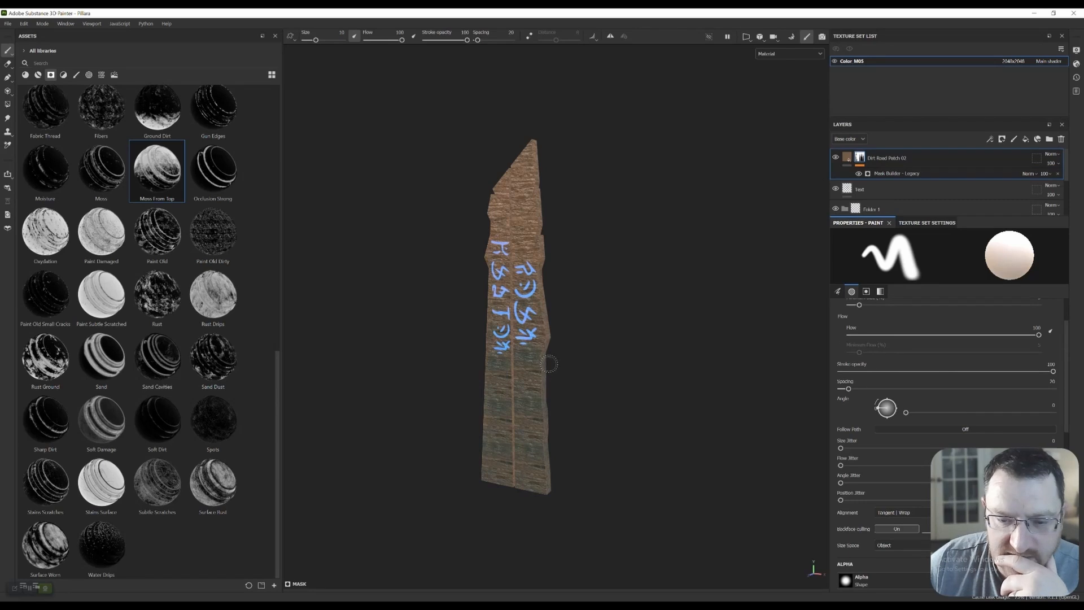
# Check the masked dirt along the panel and invert the Dirt Road Patch 02 layer's mask.
pyautogui.scroll(3, 597, 367)
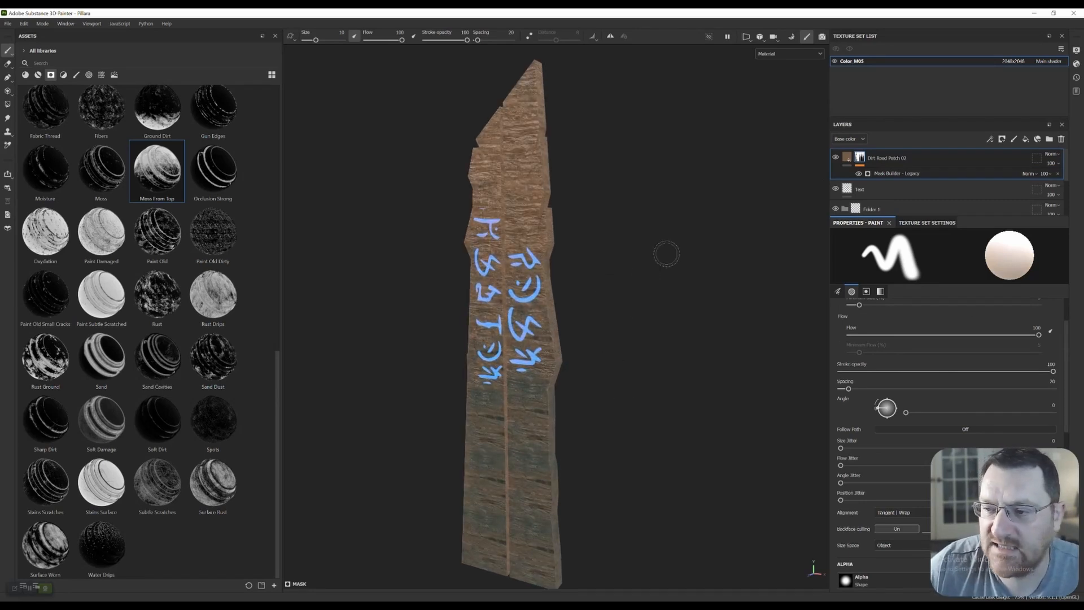
pyautogui.moveTo(631, 348); pyautogui.dragTo(631, 269, button='middle')
pyautogui.keyDown('alt'); pyautogui.moveTo(651, 335); pyautogui.dragTo(581, 232); pyautogui.keyUp('alt')
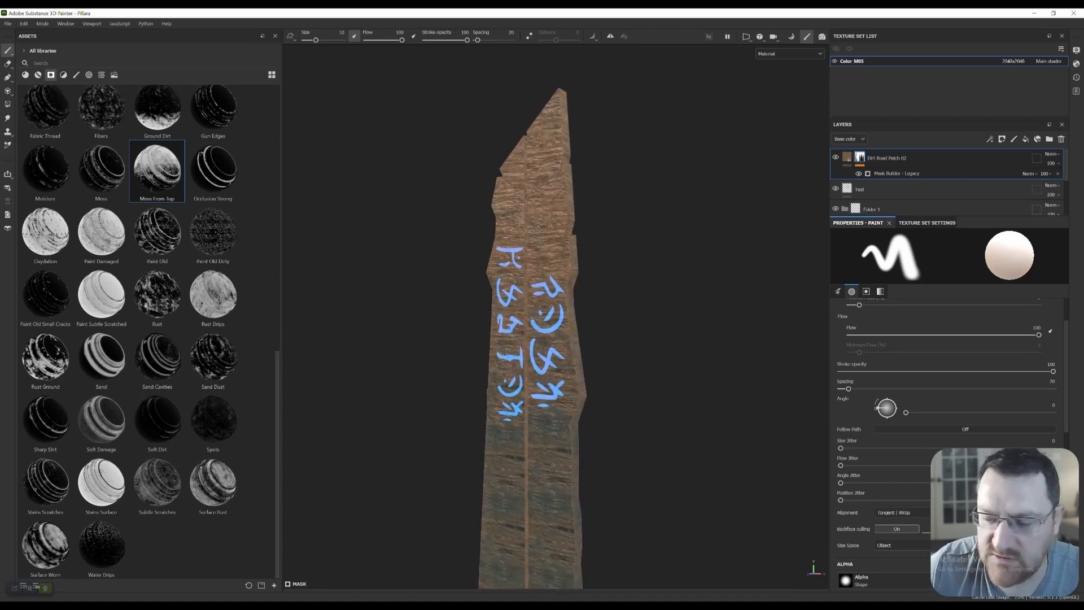
pyautogui.keyDown('alt'); pyautogui.moveTo(709, 295); pyautogui.dragTo(690, 248, button='middle'); pyautogui.keyUp('alt')
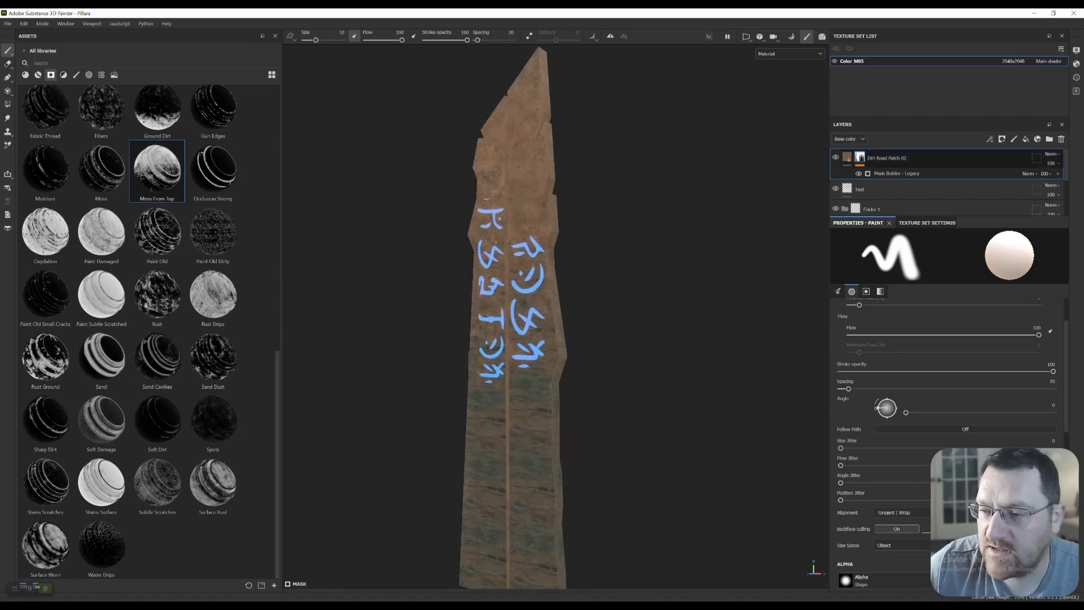
pyautogui.rightClick(861, 158)
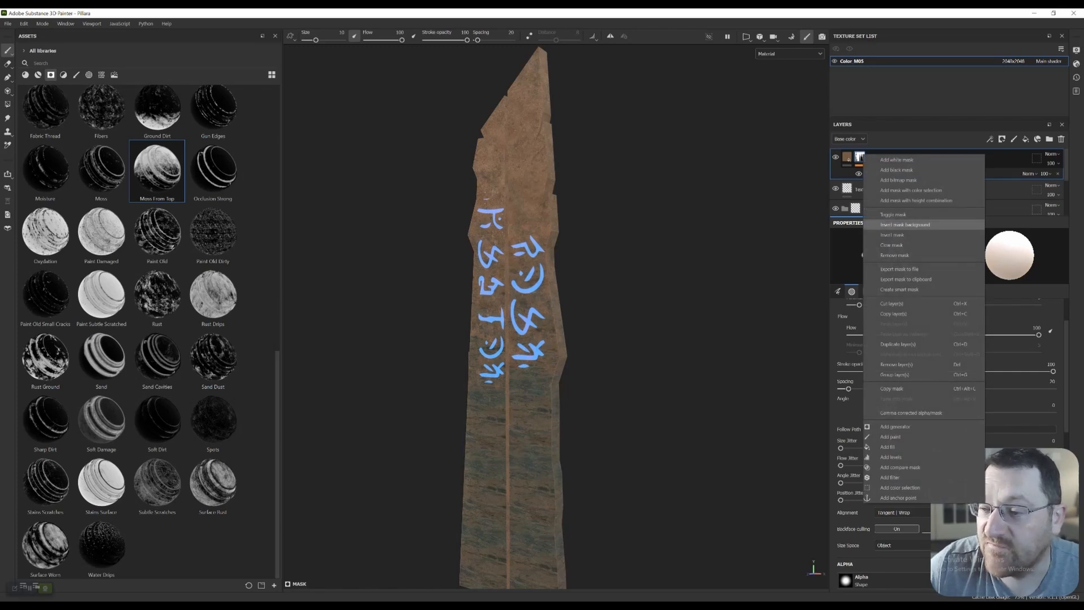
pyautogui.click(892, 235)
# Inspect the inverted dirt coverage from several angles around the panel, keeping the layer stack on the Base color channel.
pyautogui.keyDown('alt'); pyautogui.moveTo(675, 350); pyautogui.dragTo(674, 209, button='middle'); pyautogui.keyUp('alt')
pyautogui.keyDown('alt'); pyautogui.moveTo(633, 243); pyautogui.dragTo(661, 232, button='right'); pyautogui.keyUp('alt')
pyautogui.keyDown('alt'); pyautogui.moveTo(660, 232); pyautogui.dragTo(676, 351, button='middle'); pyautogui.keyUp('alt')
pyautogui.moveTo(675, 351)
pyautogui.keyDown('alt'); pyautogui.mouseDown()
pyautogui.moveTo(675, 370)
pyautogui.moveTo(468, 295)
pyautogui.moveTo(745, 206)
pyautogui.mouseUp(); pyautogui.keyUp('alt')
pyautogui.click(848, 138)
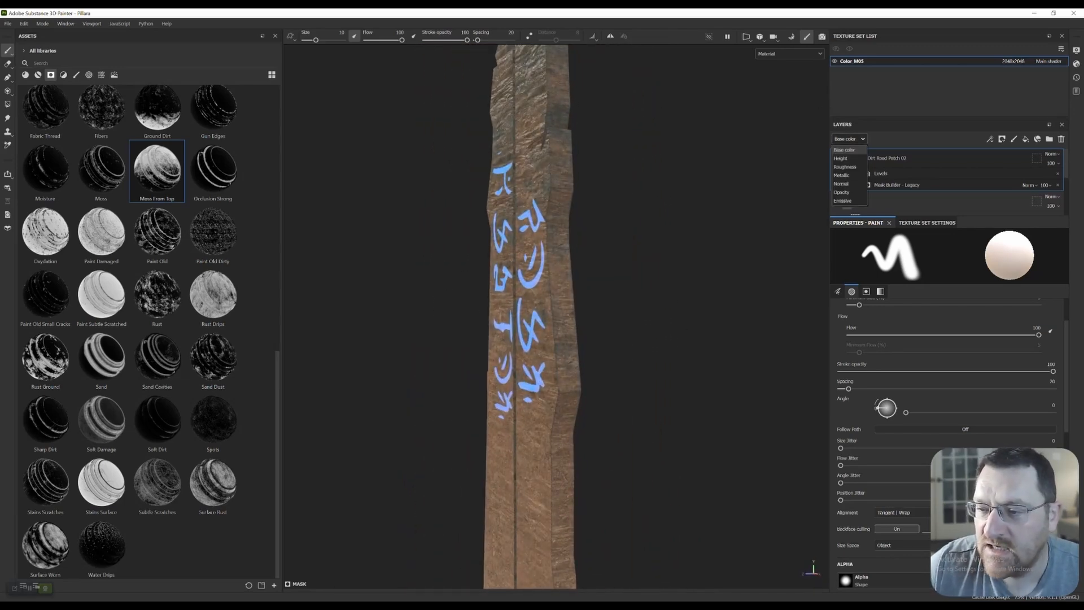
pyautogui.click(844, 150)
pyautogui.keyDown('alt'); pyautogui.moveTo(611, 310); pyautogui.dragTo(708, 310); pyautogui.keyUp('alt')
pyautogui.keyDown('alt'); pyautogui.moveTo(637, 396); pyautogui.dragTo(669, 161, button='middle'); pyautogui.keyUp('alt')
pyautogui.keyDown('alt'); pyautogui.moveTo(669, 266); pyautogui.dragTo(726, 350); pyautogui.keyUp('alt')
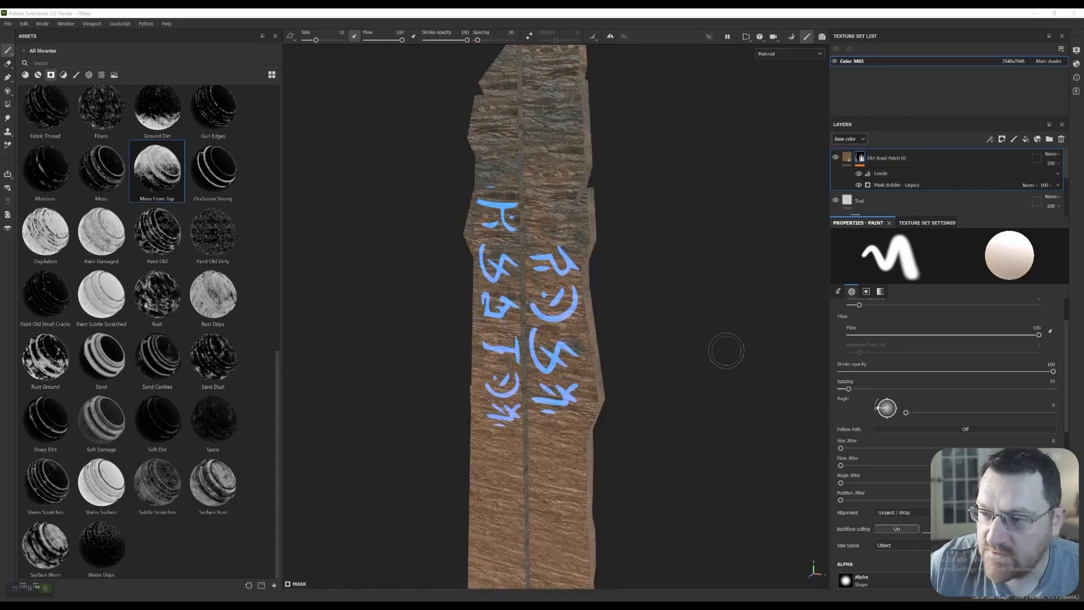
# Add a paint effect to the Dirt Road Patch 02 layer's mask and bring the lettering closer.
pyautogui.click(847, 158)
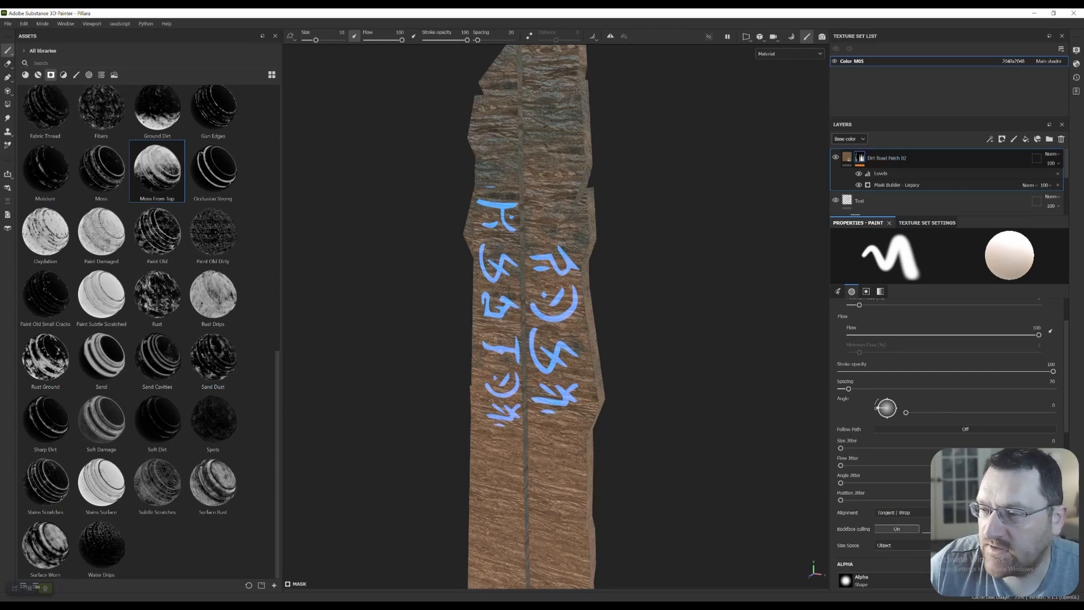
pyautogui.rightClick(912, 159)
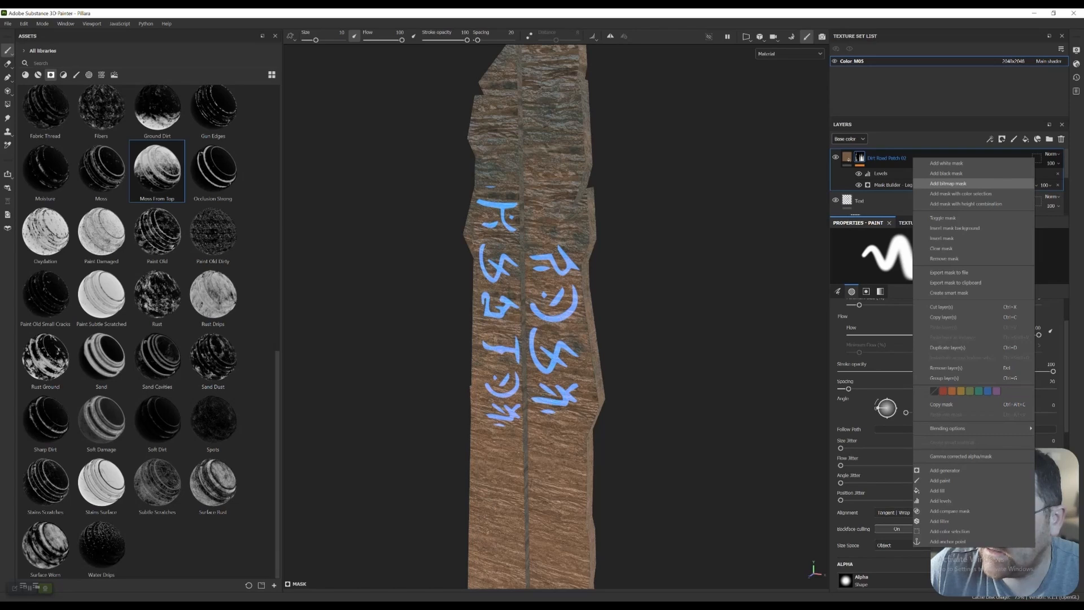
pyautogui.click(940, 480)
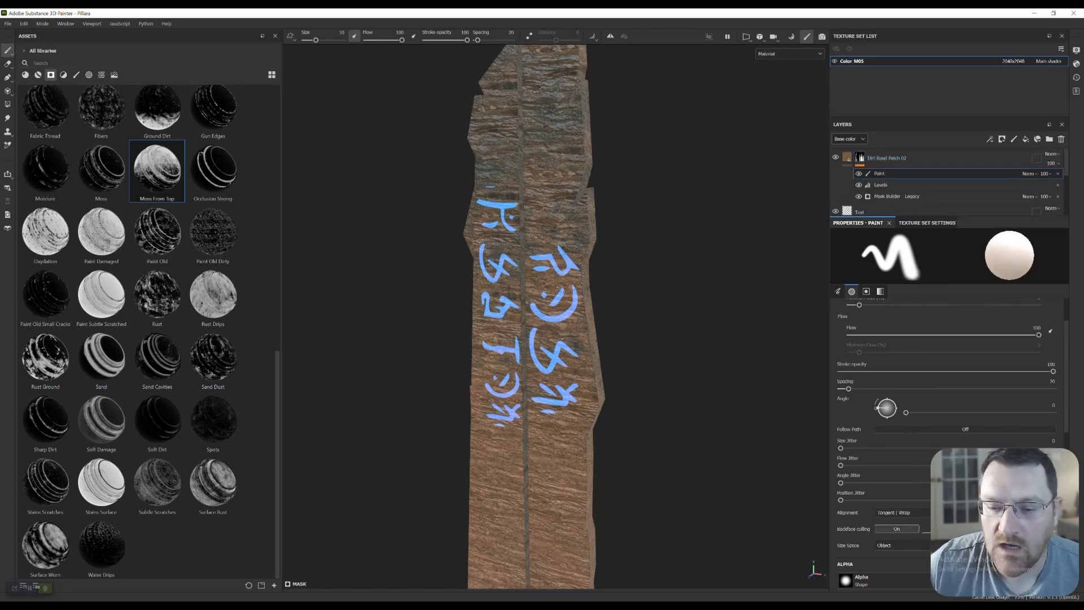
pyautogui.scroll(1, 566, 286)
pyautogui.keyDown('alt'); pyautogui.moveTo(563, 297); pyautogui.dragTo(569, 326, button='middle'); pyautogui.keyUp('alt')
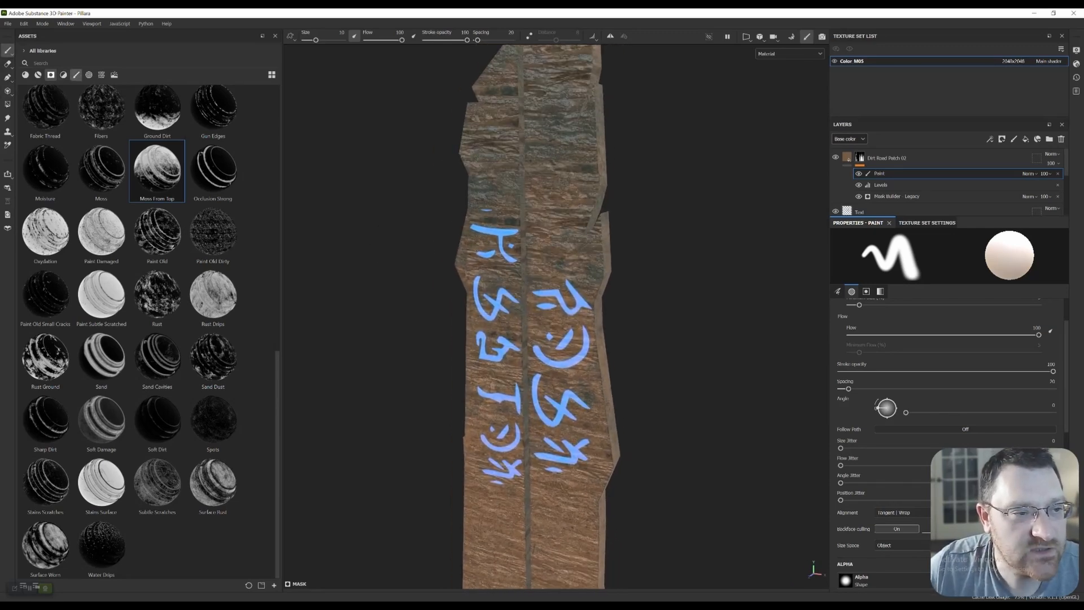
# Choose the Dirt Spots Moss brush, enlarge it slightly, and frame the lower lettering for mask painting.
pyautogui.click(76, 74)
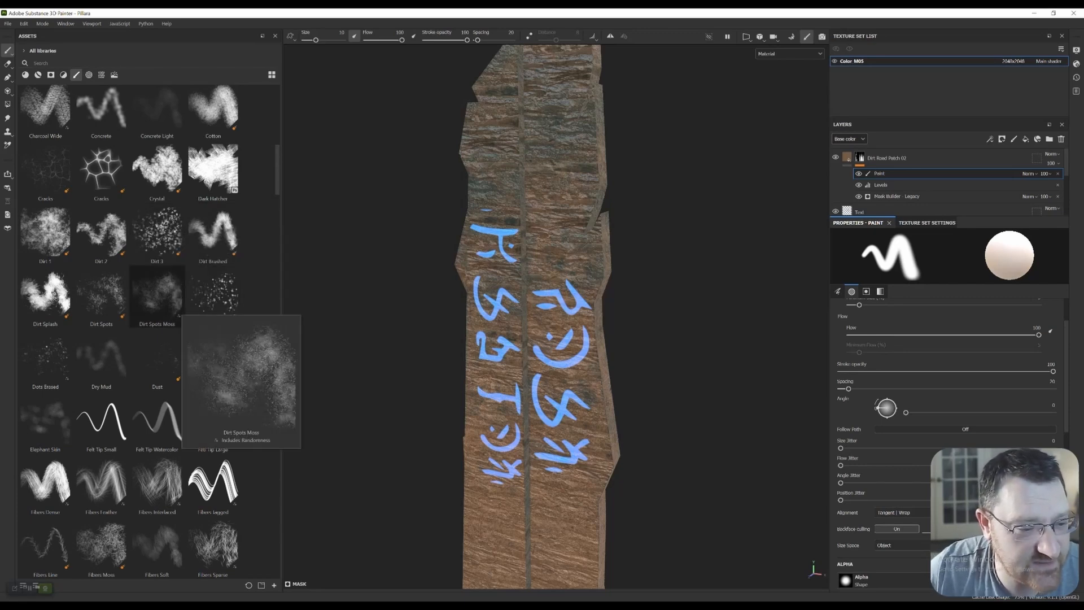
pyautogui.click(157, 297)
pyautogui.moveTo(617, 332)
pyautogui.keyDown('shift'); pyautogui.mouseDown(button='right')
pyautogui.moveTo(644, 333)
pyautogui.moveTo(671, 399)
pyautogui.mouseUp(button='right'); pyautogui.keyUp('shift')
pyautogui.keyDown('alt'); pyautogui.moveTo(670, 399); pyautogui.dragTo(727, 241, button='middle'); pyautogui.keyUp('alt')
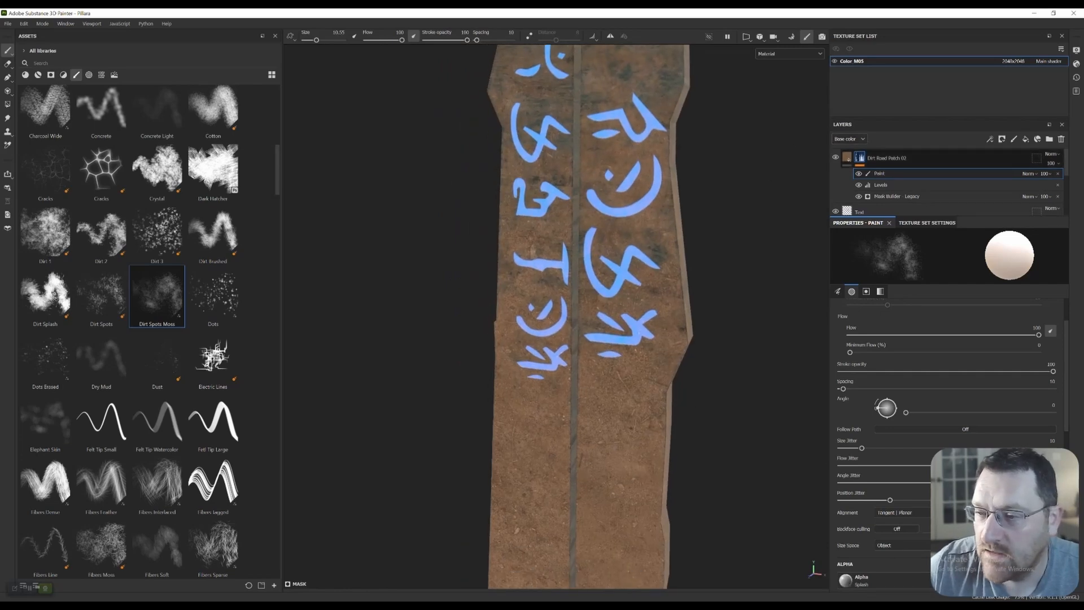
# Paint white dirt spots over the right column of lettering, swap to black to break them up, and check the mask.
pyautogui.keyDown('alt'); pyautogui.click(859, 158); pyautogui.keyUp('alt')
pyautogui.scroll(1, 677, 264)
pyautogui.scroll(-2, 666, 270)
pyautogui.keyDown('alt'); pyautogui.moveTo(714, 213); pyautogui.dragTo(686, 303, button='middle'); pyautogui.keyUp('alt')
pyautogui.moveTo(642, 186)
pyautogui.mouseDown()
pyautogui.moveTo(644, 199)
pyautogui.moveTo(629, 198)
pyautogui.moveTo(640, 158)
pyautogui.moveTo(618, 288)
pyautogui.mouseUp()
pyautogui.press('x')
pyautogui.moveTo(624, 237)
pyautogui.mouseDown()
pyautogui.moveTo(621, 169)
pyautogui.moveTo(627, 186)
pyautogui.moveTo(601, 169)
pyautogui.moveTo(613, 145)
pyautogui.mouseUp()
pyautogui.click(859, 158)
pyautogui.click(847, 157)
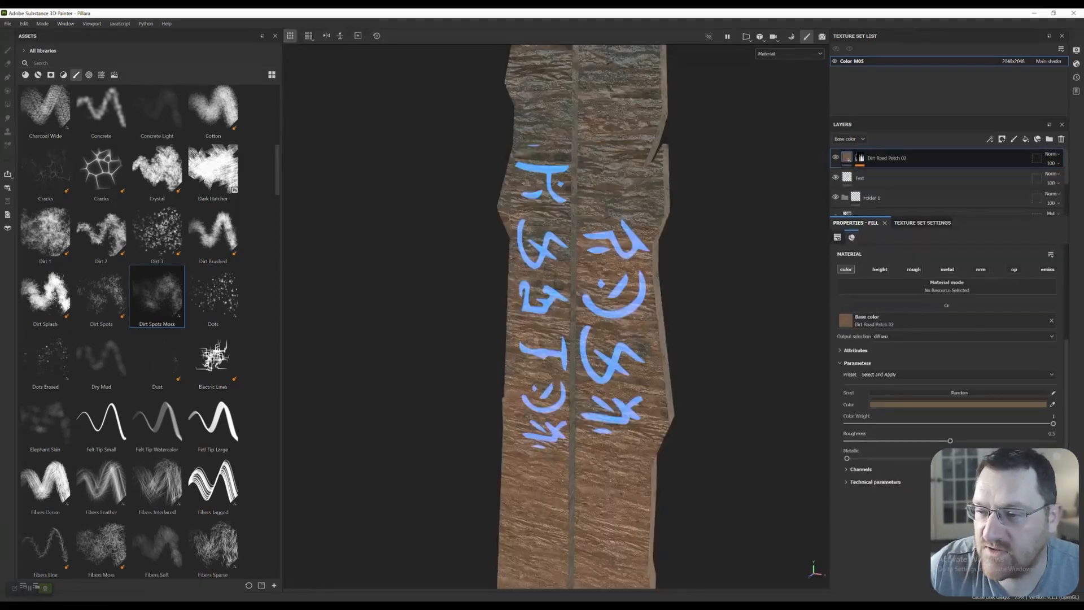
pyautogui.keyDown('alt'); pyautogui.click(860, 158); pyautogui.keyUp('alt')
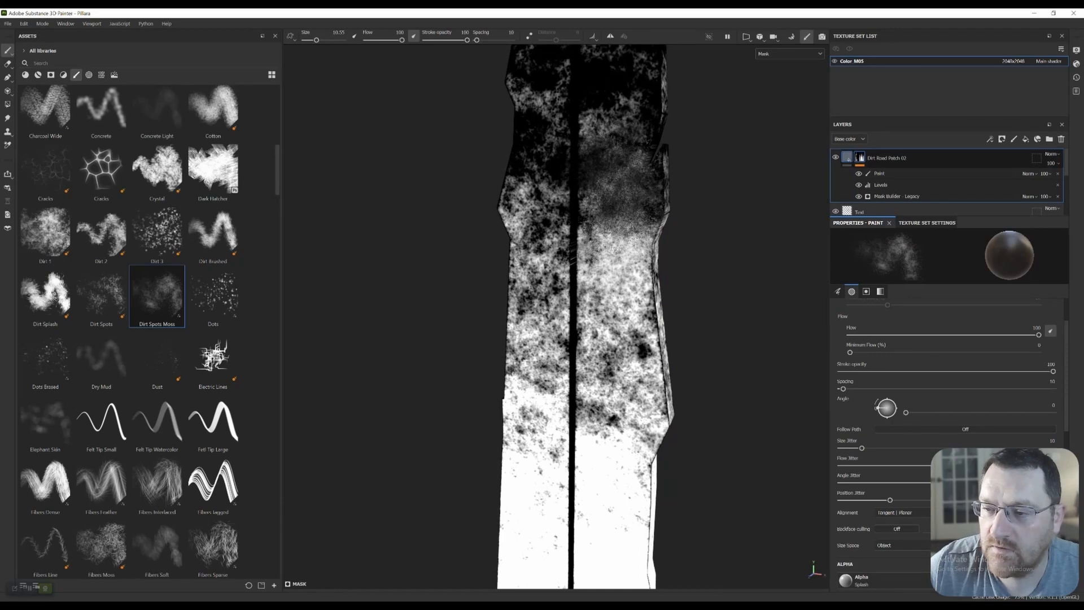
# On the dirt mask's paint effect, enlarge the brush to about 34 and break up the dirt along the lower panel with black.
pyautogui.click(846, 158)
pyautogui.click(859, 158)
pyautogui.click(879, 173)
pyautogui.hotkey('ctrl', 'z')
pyautogui.press(']')
pyautogui.press(']')
pyautogui.press(']')
pyautogui.press(']')
pyautogui.press(']')
pyautogui.press(']')
pyautogui.press(']')
pyautogui.press(']')
pyautogui.press(']')
pyautogui.press(']')
pyautogui.hotkey('ctrl', 'y')
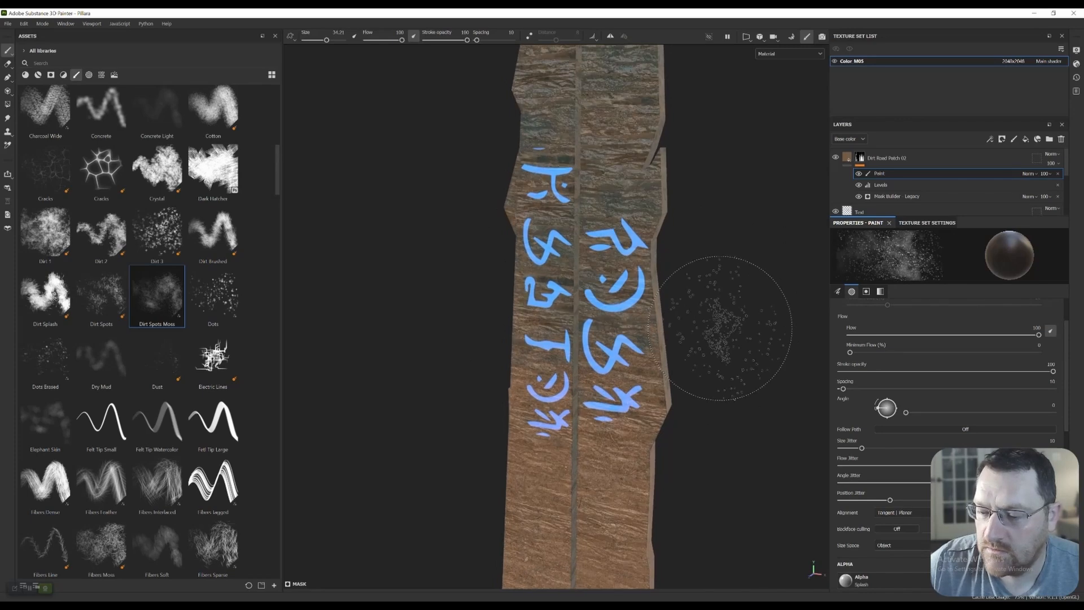
pyautogui.moveTo(726, 314); pyautogui.dragTo(701, 109, button='middle')
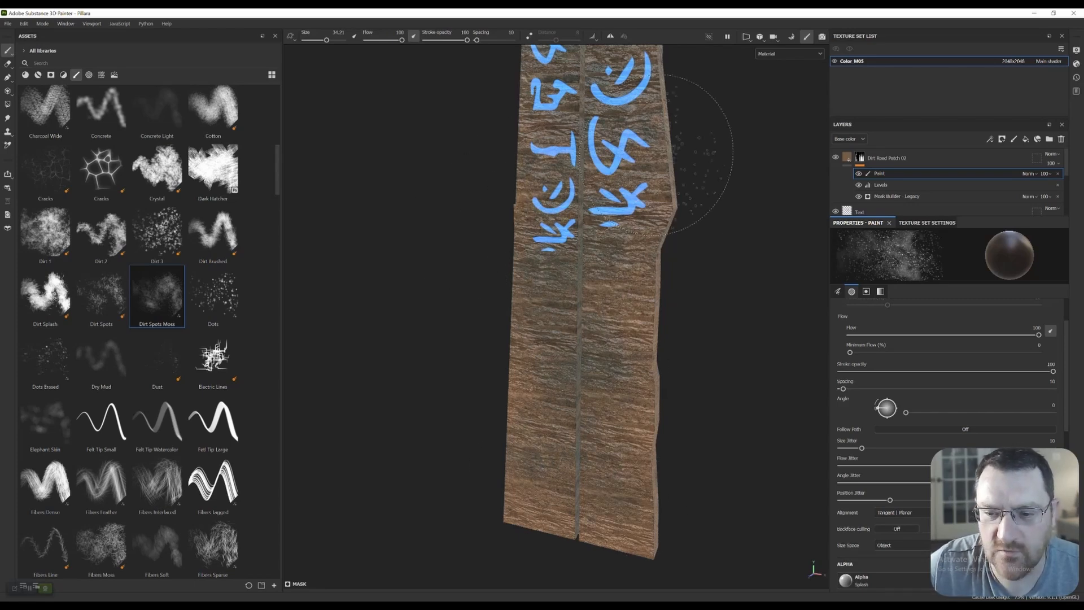
# Examine the dirt blending and blue lettering along the whole panel from different angles and distances.
pyautogui.keyDown('alt'); pyautogui.moveTo(688, 201); pyautogui.dragTo(781, 148, button='right'); pyautogui.keyUp('alt')
pyautogui.keyDown('alt'); pyautogui.moveTo(781, 148); pyautogui.dragTo(613, 425, button='middle'); pyautogui.keyUp('alt')
pyautogui.keyDown('alt'); pyautogui.moveTo(613, 426); pyautogui.dragTo(626, 261, button='right'); pyautogui.keyUp('alt')
pyautogui.keyDown('alt'); pyautogui.moveTo(626, 260); pyautogui.dragTo(665, 285); pyautogui.keyUp('alt')
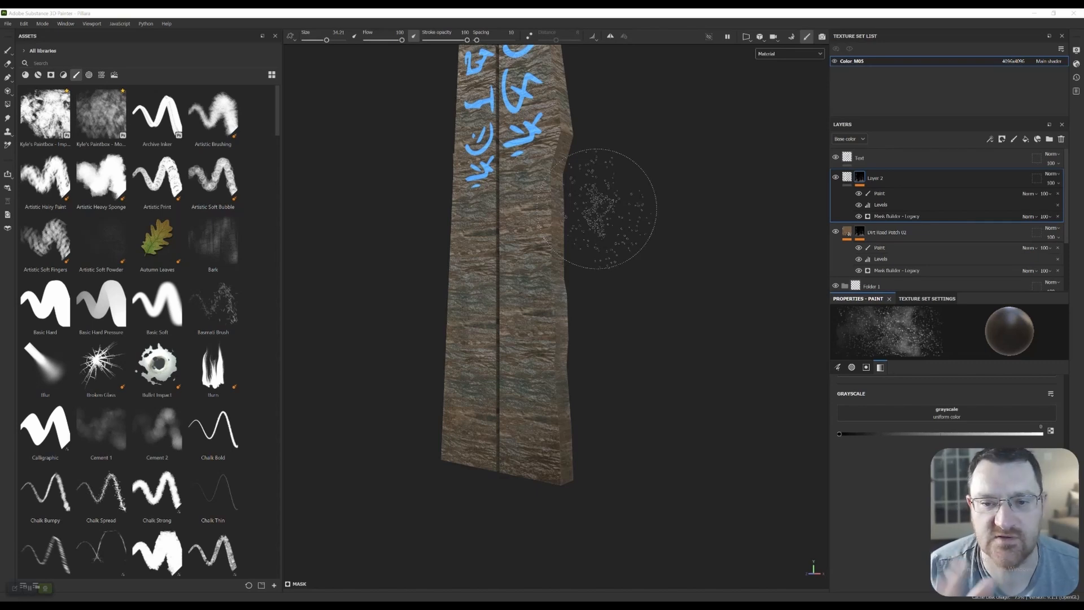
pyautogui.keyDown('alt'); pyautogui.moveTo(598, 169); pyautogui.dragTo(633, 257); pyautogui.keyUp('alt')
pyautogui.keyDown('alt'); pyautogui.moveTo(608, 427); pyautogui.dragTo(609, 368, button='right'); pyautogui.keyUp('alt')
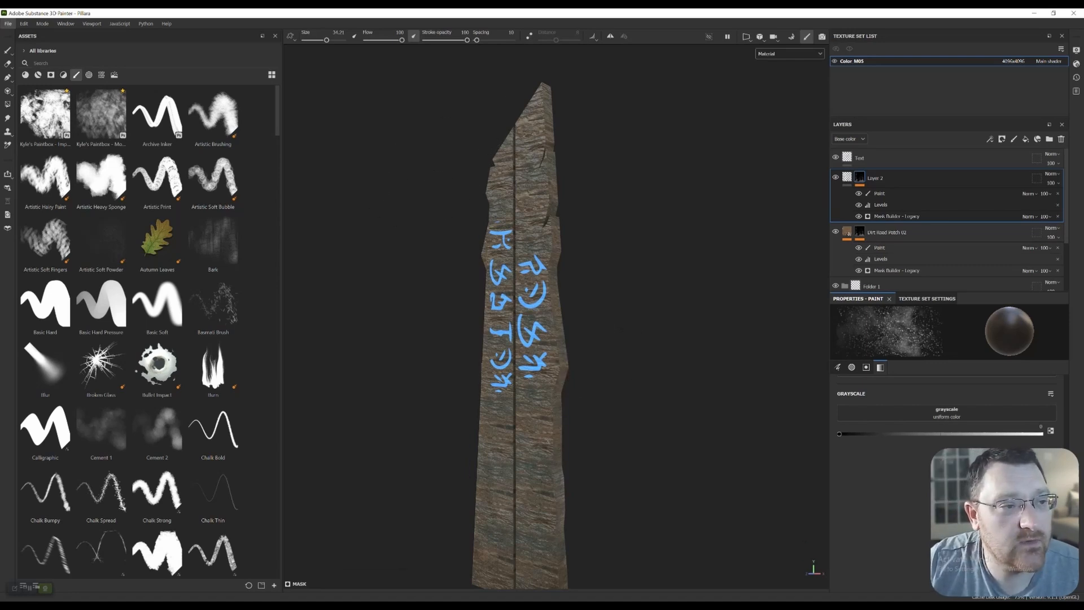
pyautogui.click(8, 24)
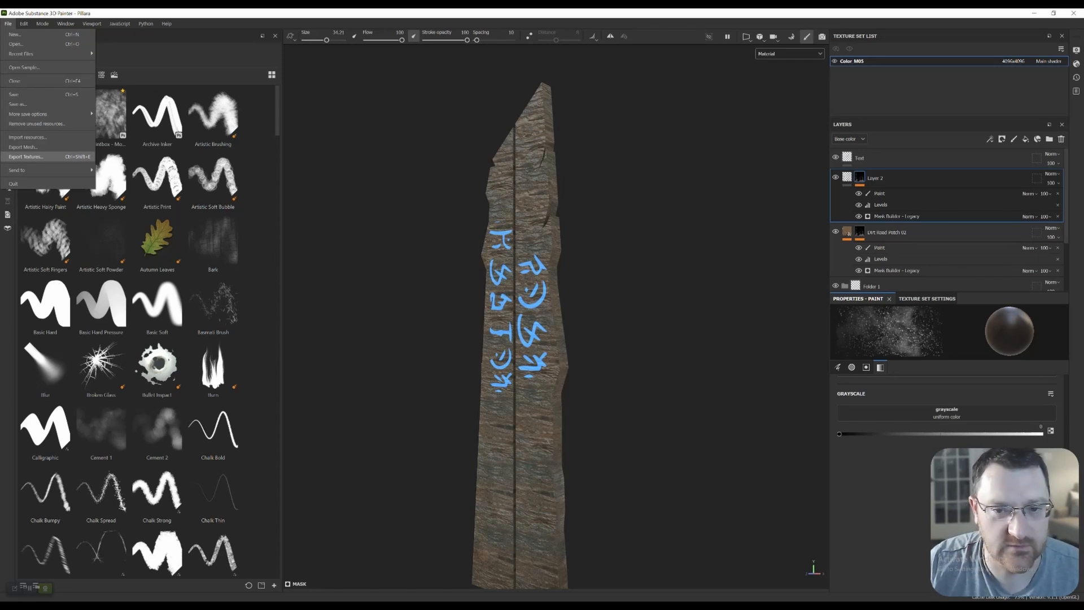
pyautogui.click(592, 291)
pyautogui.keyDown('alt'); pyautogui.moveTo(592, 291); pyautogui.dragTo(530, 220, button='right'); pyautogui.keyUp('alt')
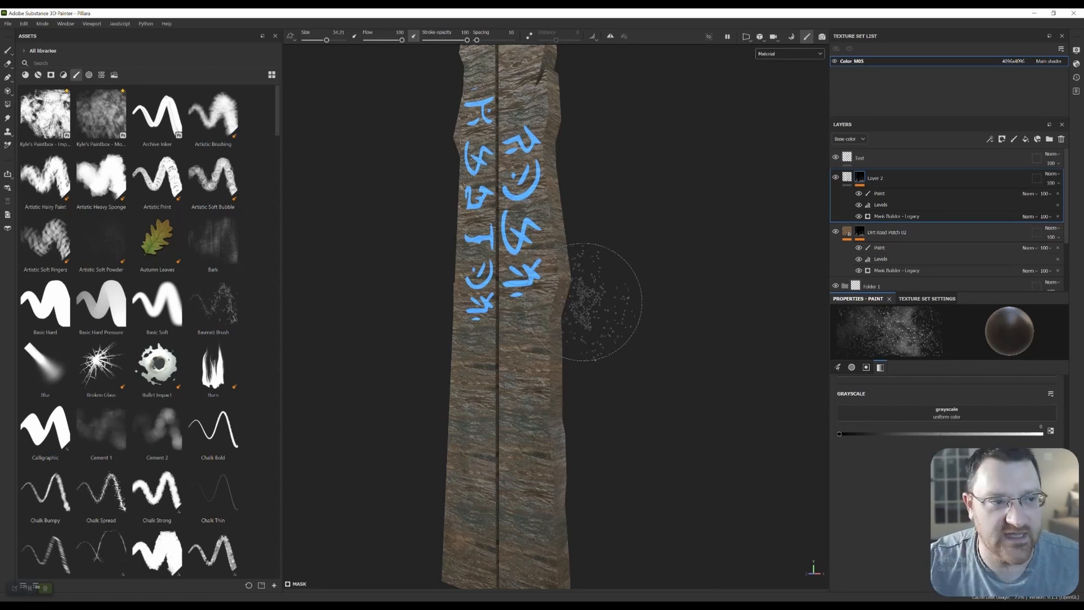
pyautogui.keyDown('alt'); pyautogui.moveTo(634, 363); pyautogui.dragTo(642, 245); pyautogui.keyUp('alt')
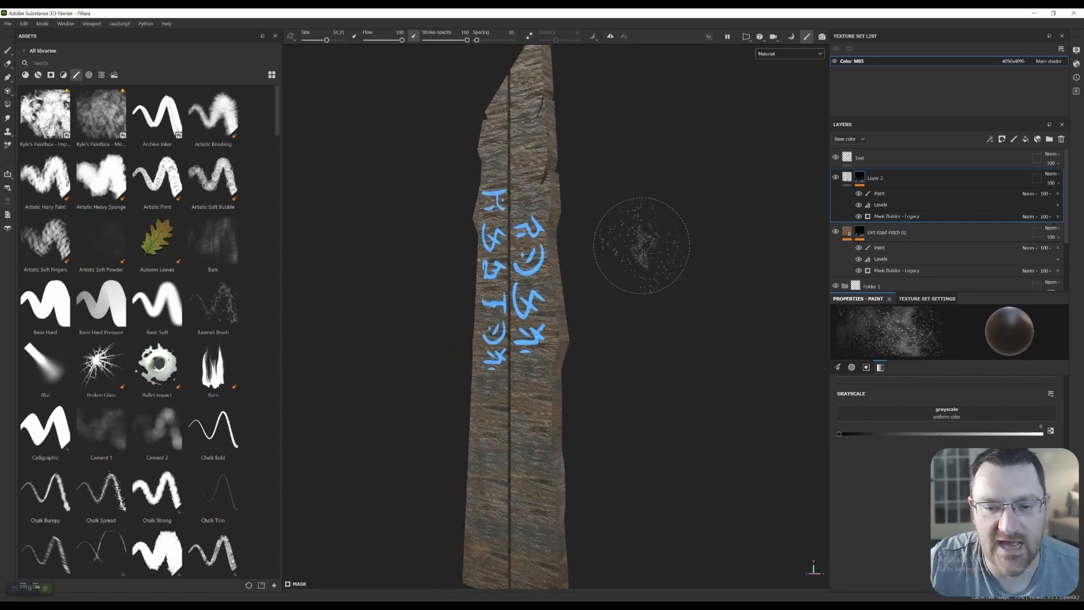
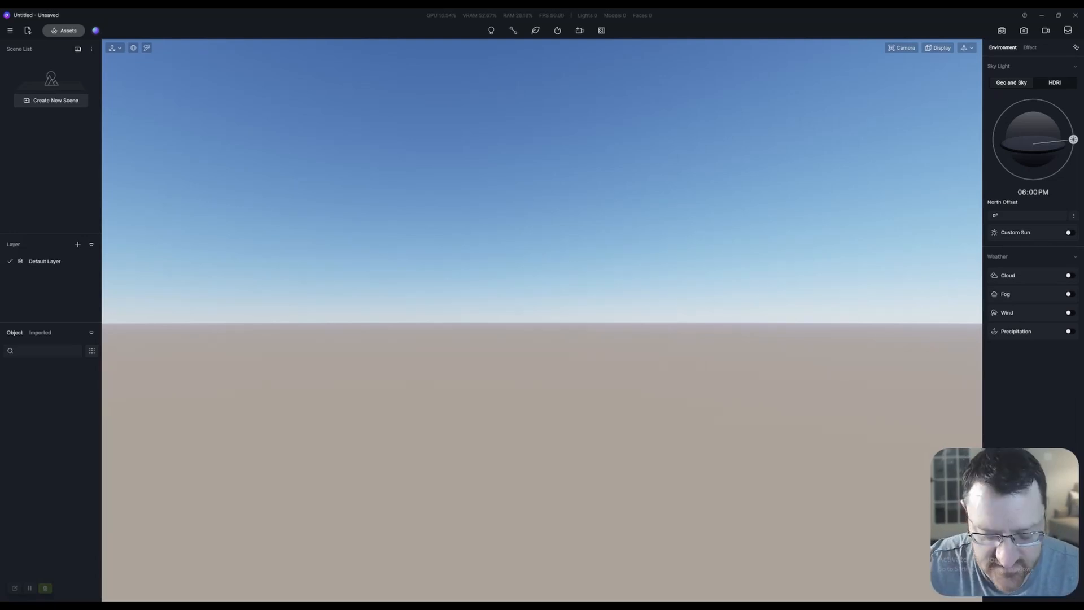
# Switch to D5 Render and place the George Walking 01 character model on the ground of the empty scene.
pyautogui.press('m')
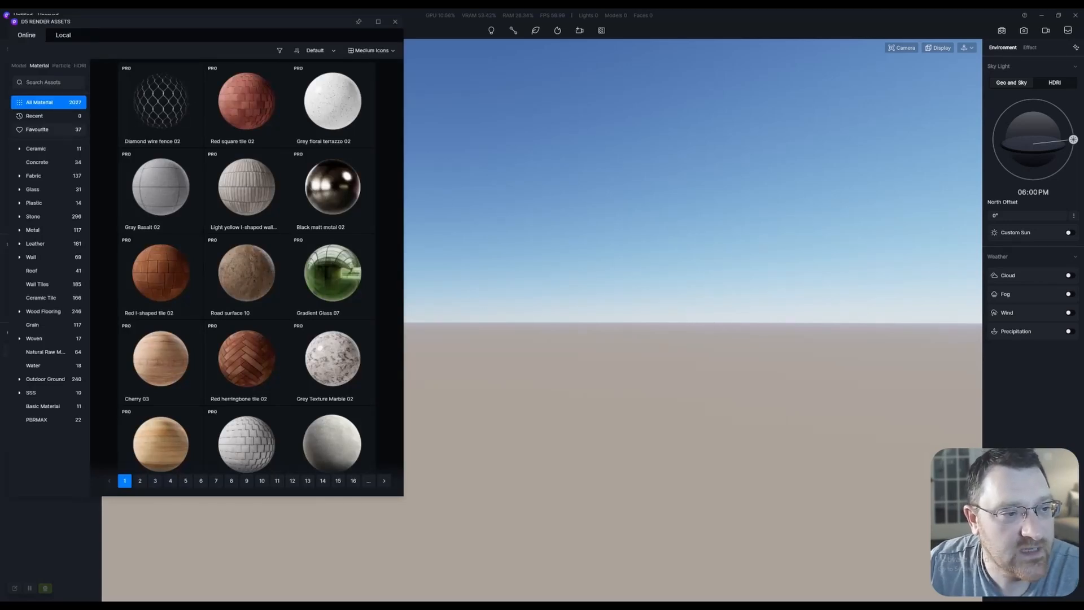
pyautogui.click(18, 65)
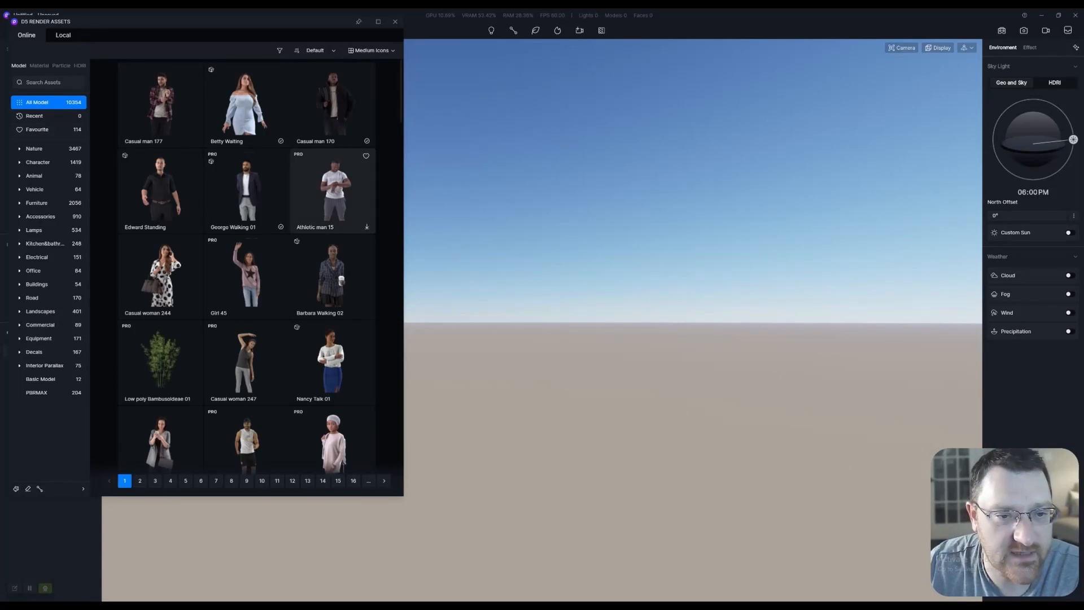
pyautogui.click(247, 190)
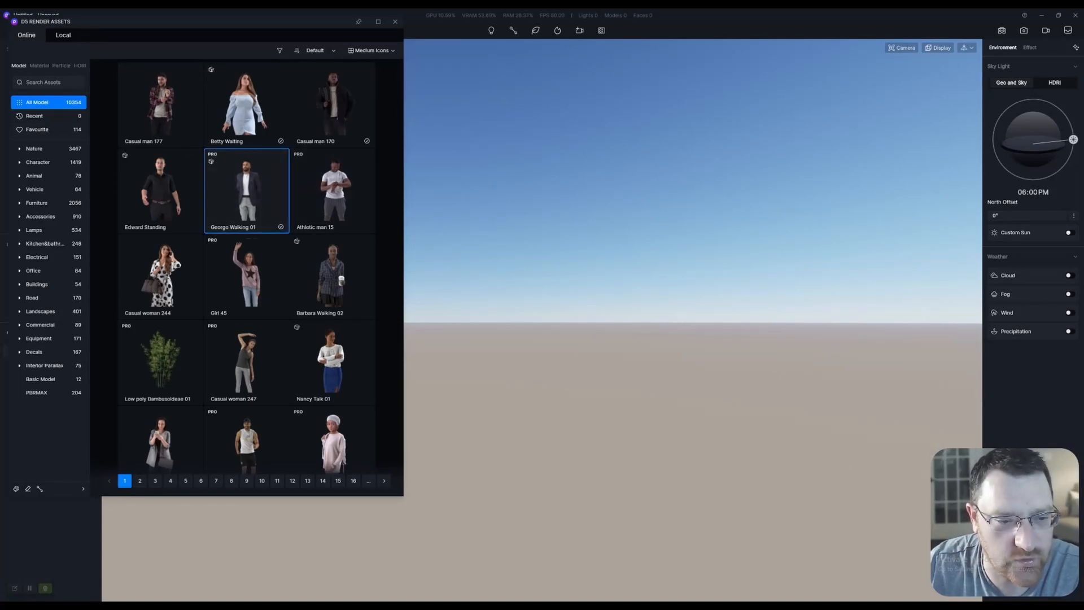
pyautogui.click(520, 496)
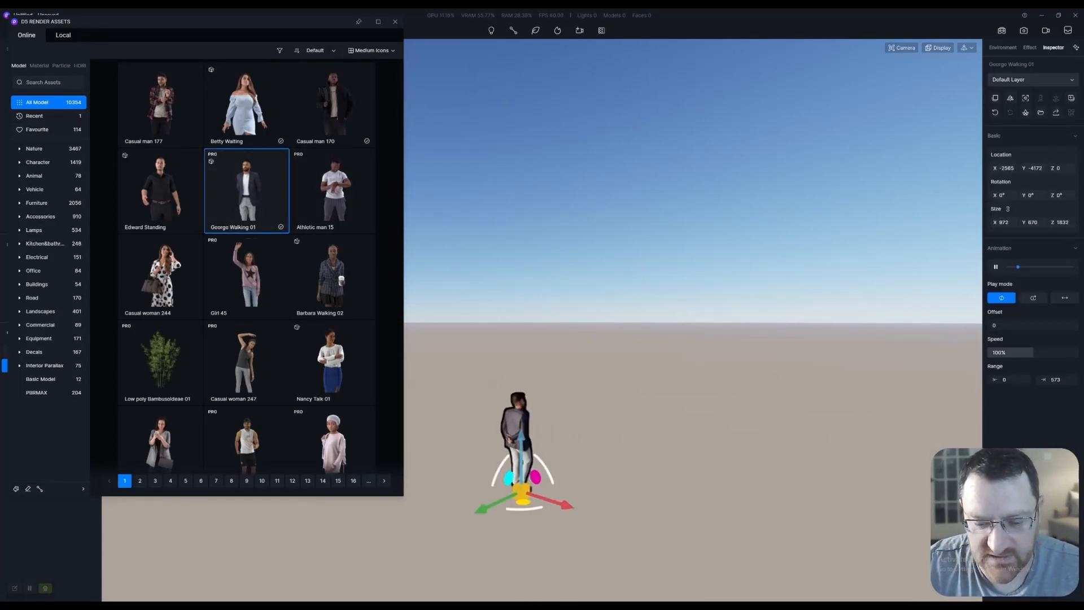
# Close the asset library, pause the walking character's animation, and rotate the character to 90° about Z.
pyautogui.click(396, 21)
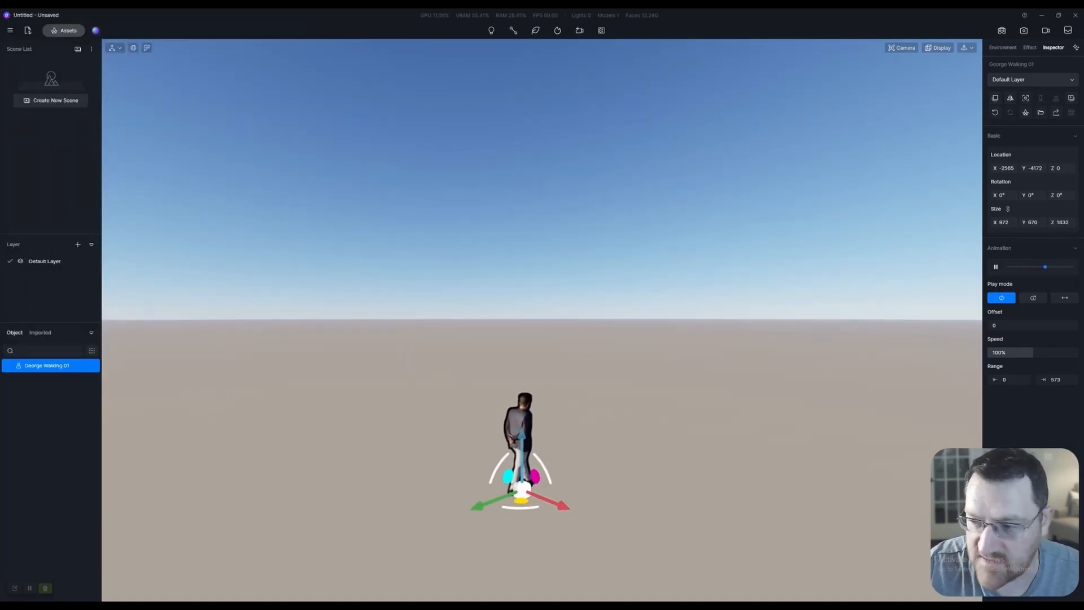
pyautogui.click(995, 266)
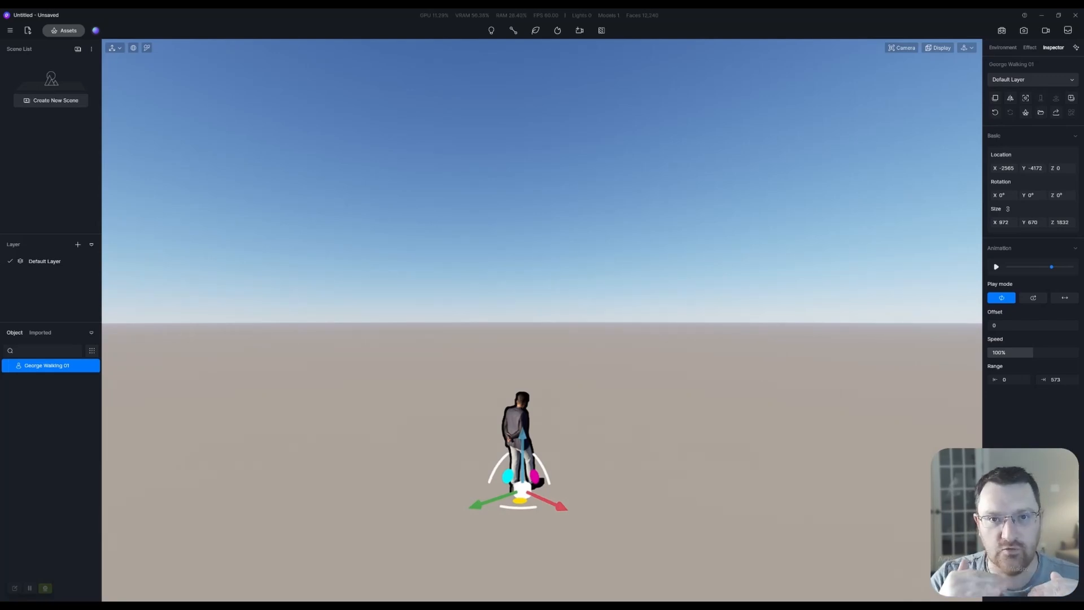
pyautogui.moveTo(564, 498); pyautogui.dragTo(470, 490)
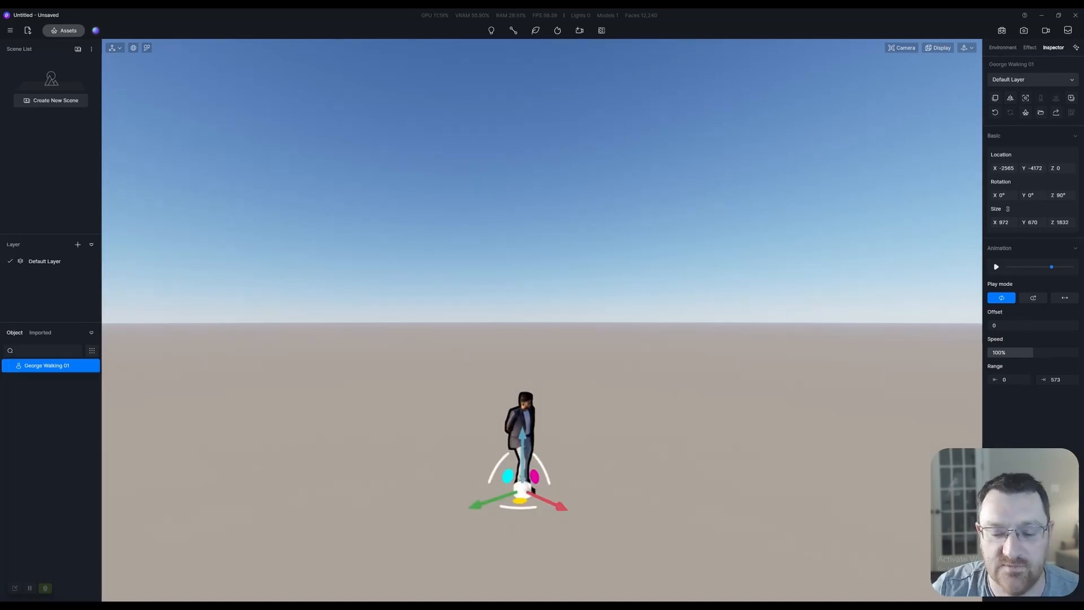
# Set navigation to Fly mode with a speed of 25 and rotate the walking character to 54° about Z.
pyautogui.click(967, 48)
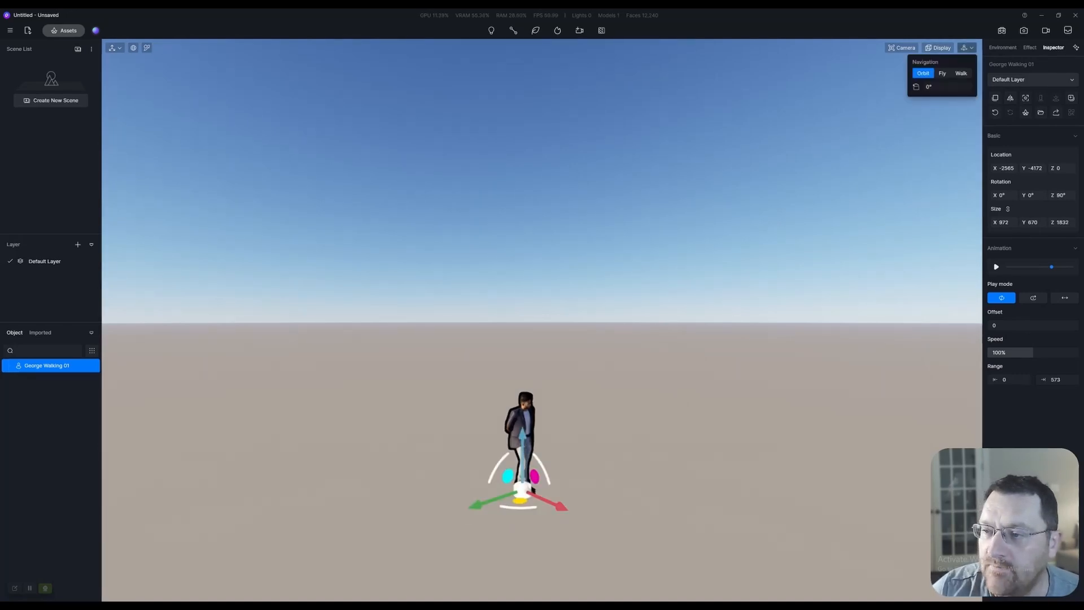
pyautogui.click(942, 73)
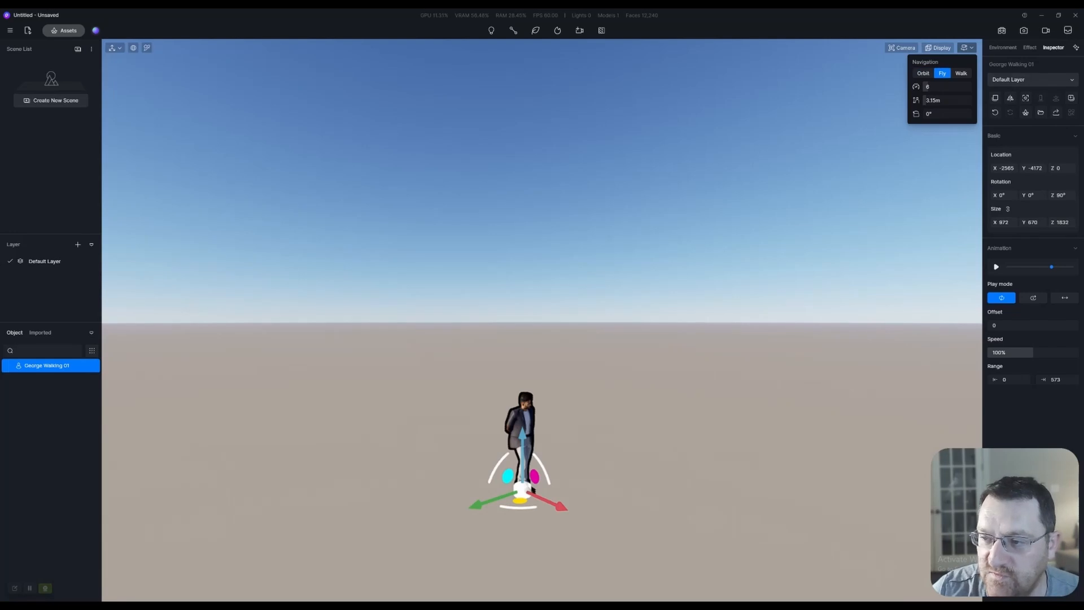
pyautogui.moveTo(926, 87); pyautogui.dragTo(945, 86)
pyautogui.press('s')
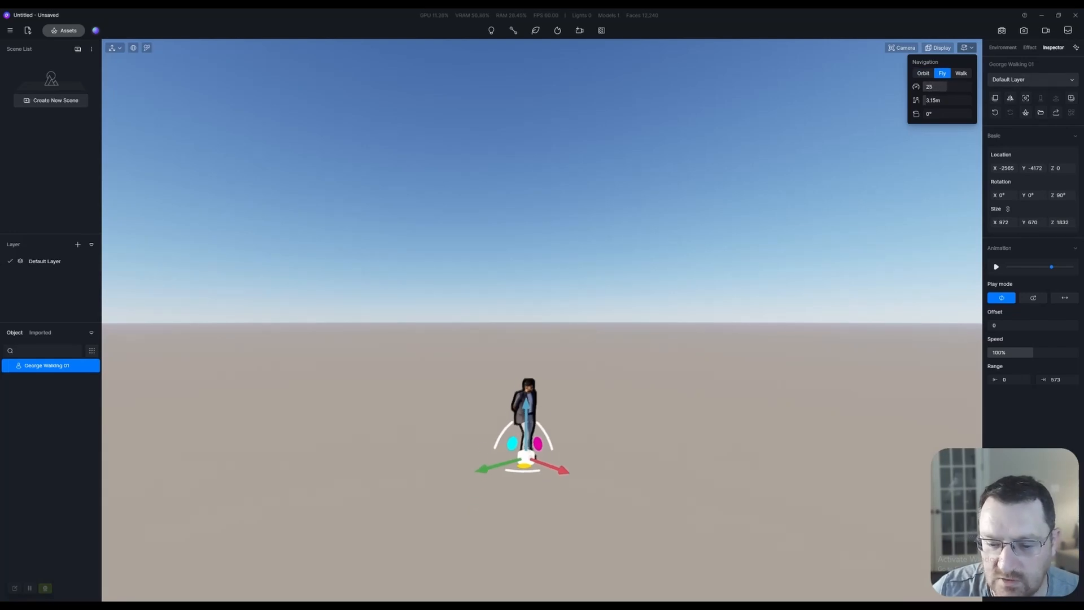
pyautogui.press('s')
pyautogui.press('e')
pyautogui.press('s')
pyautogui.press('w')
pyautogui.press('s')
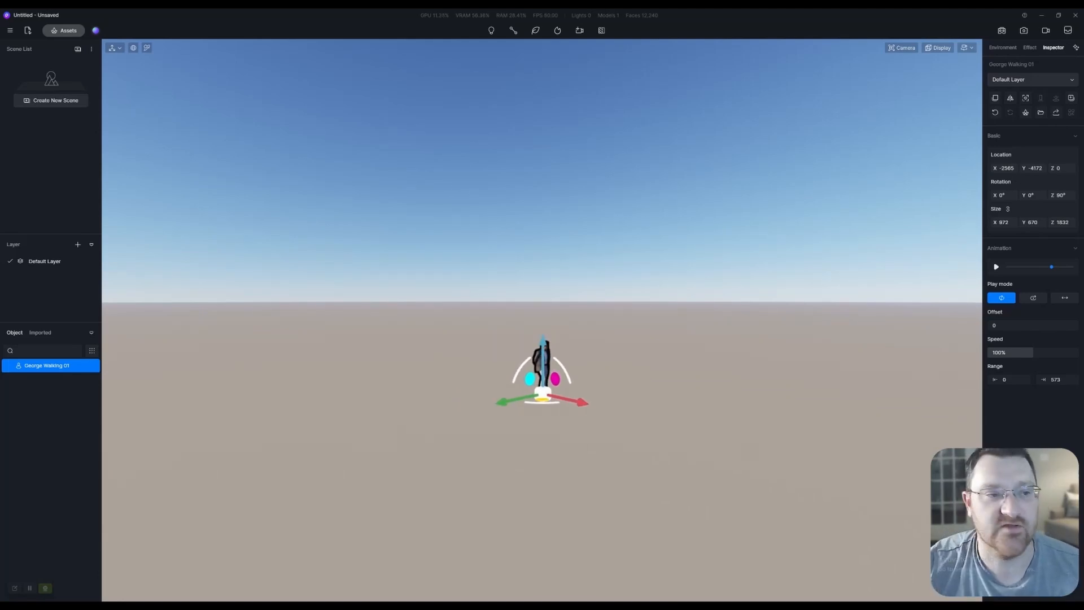
pyautogui.press('w')
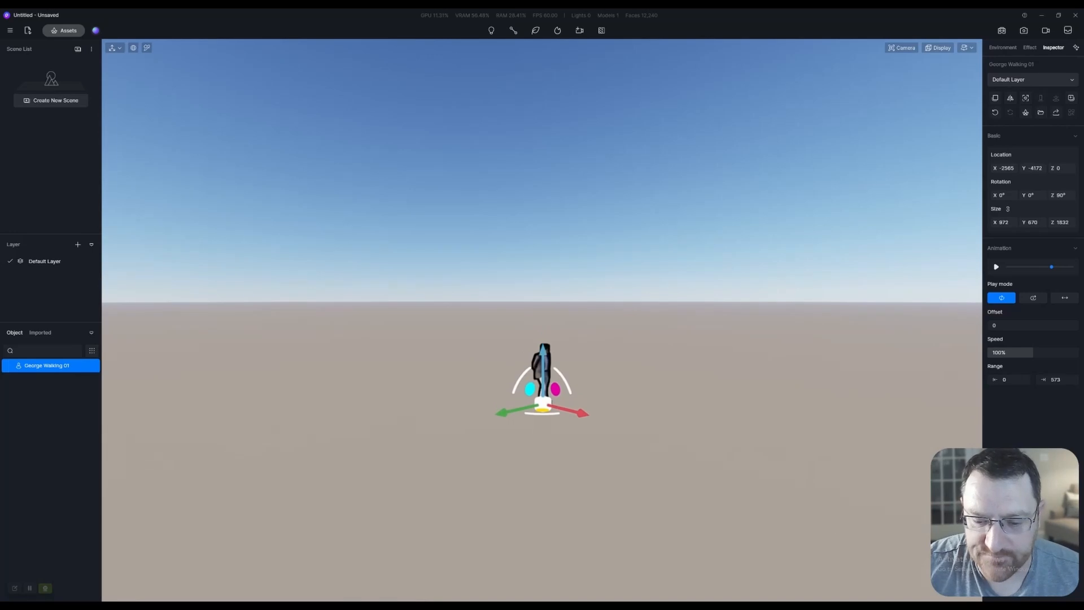
pyautogui.moveTo(586, 419); pyautogui.dragTo(607, 408)
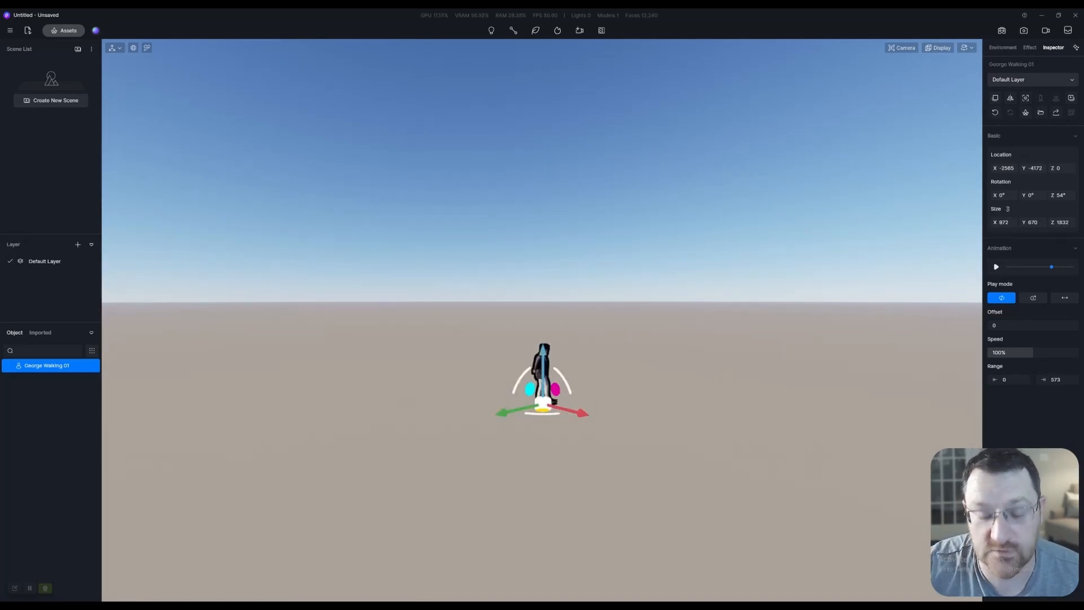
# Switch to Quixel Bridge and look through the Natural collection's rock assets larger than 8 M.
pyautogui.moveTo(490, 604)
pyautogui.click(490, 573)
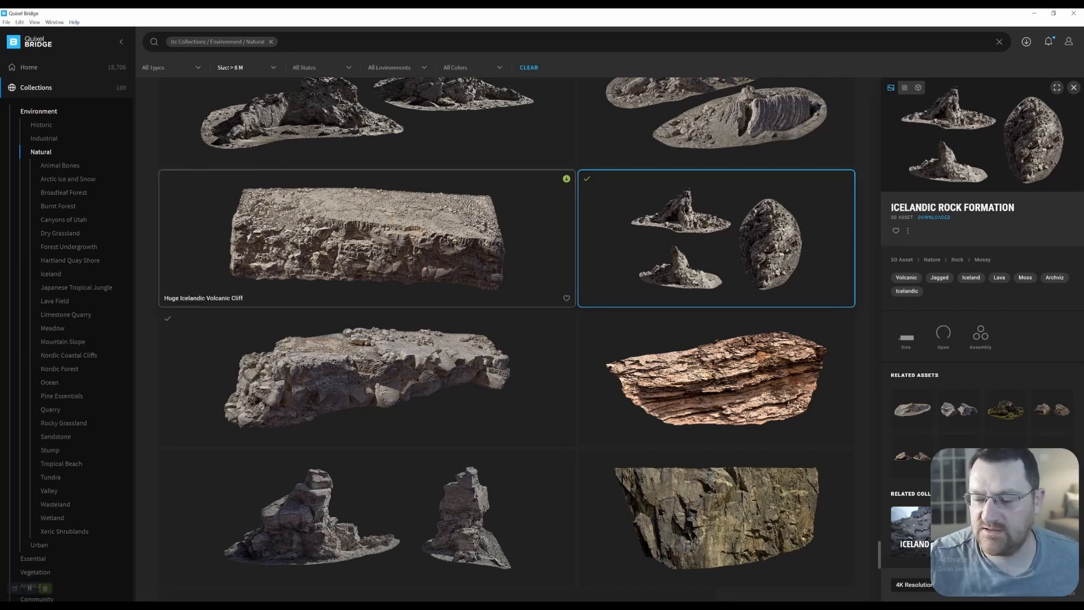
pyautogui.scroll(10, 366, 237)
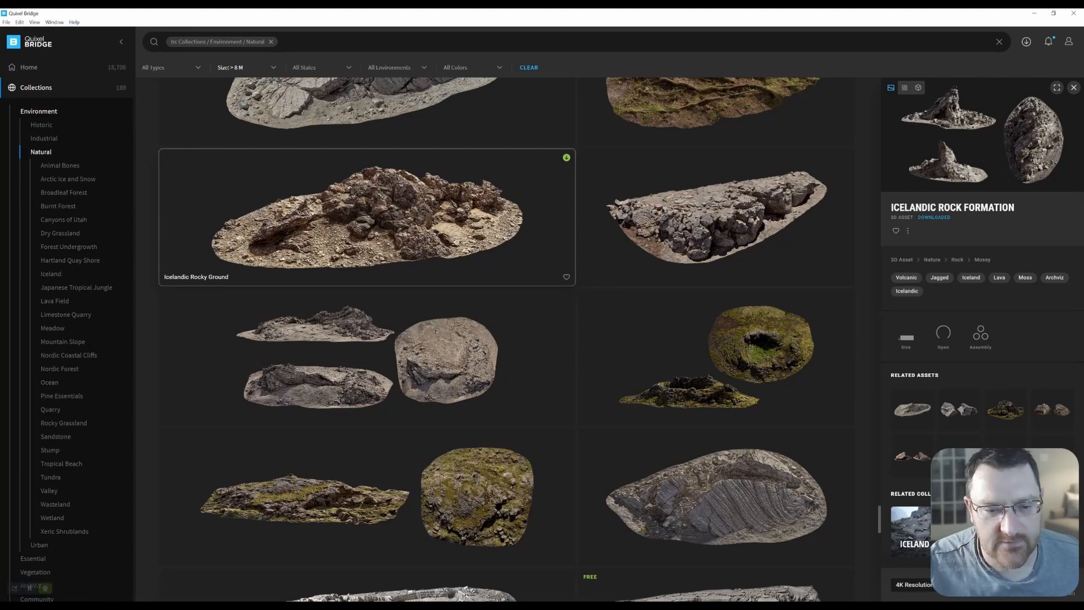
pyautogui.scroll(15, 367, 187)
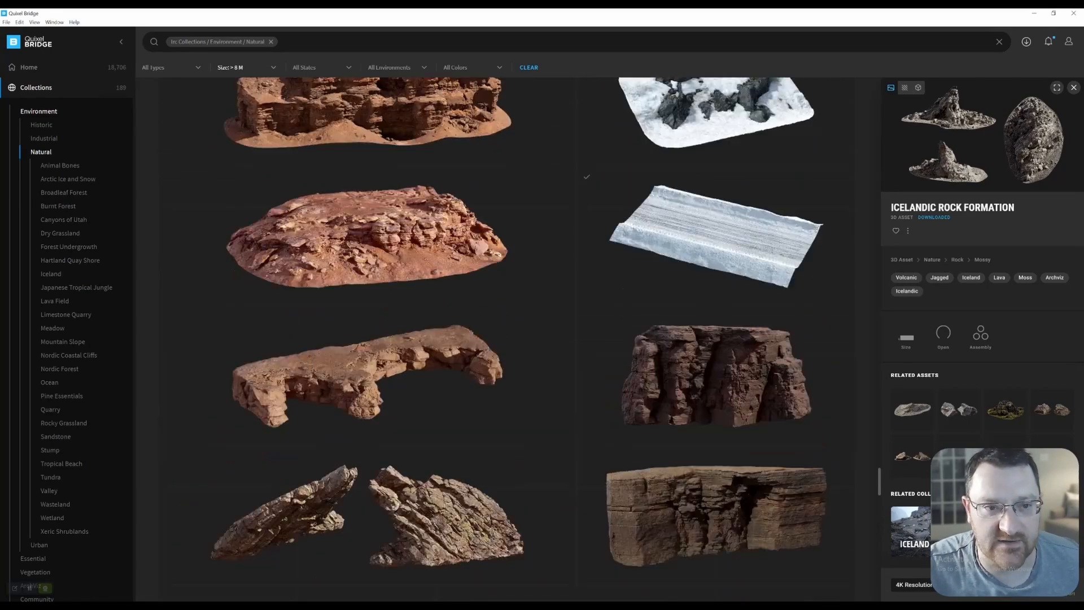
pyautogui.scroll(20, 367, 186)
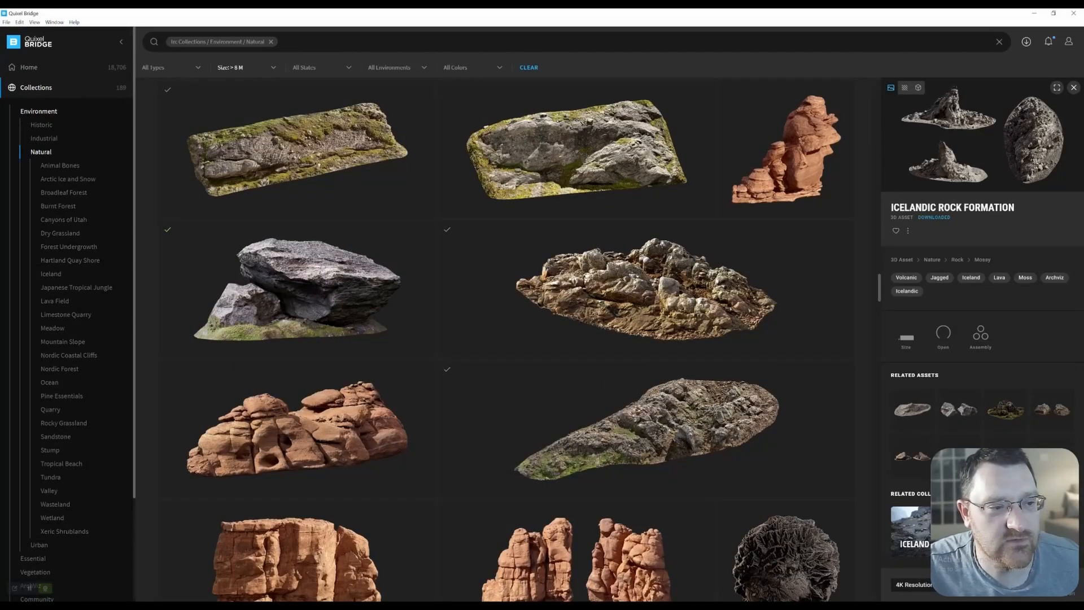
# Show the whole Environment collection, filter it to sizes over 8 M, and look through the rock assets.
pyautogui.click(36, 87)
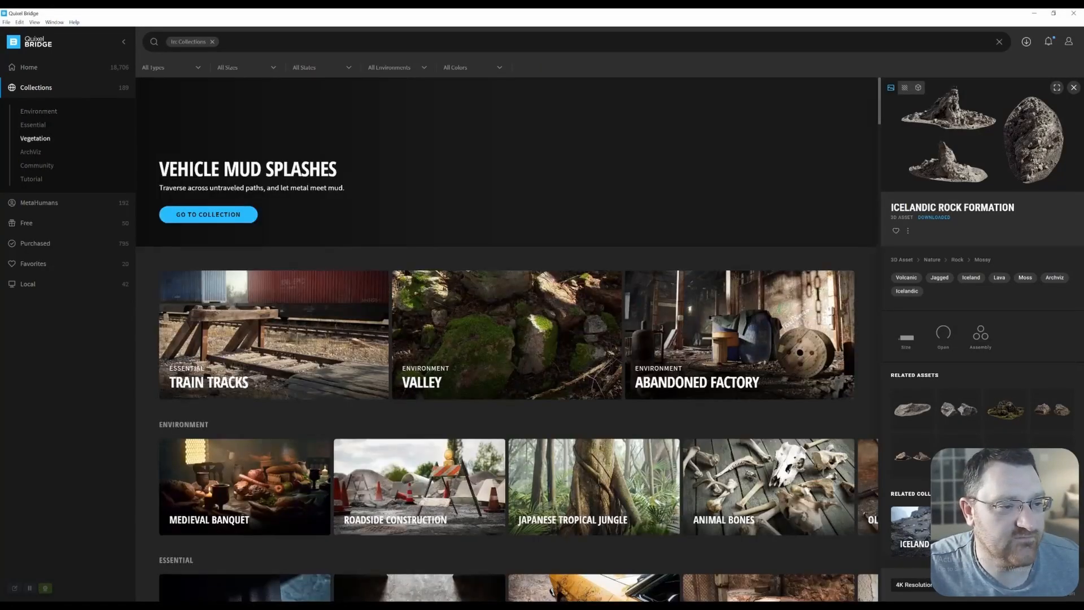
pyautogui.click(38, 111)
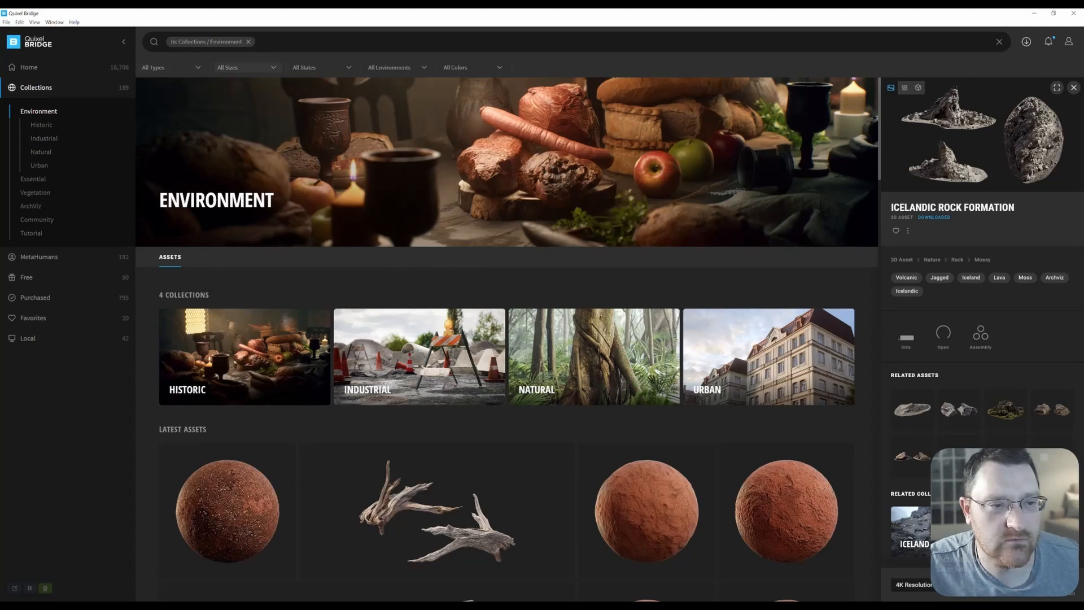
pyautogui.click(243, 67)
pyautogui.click(242, 153)
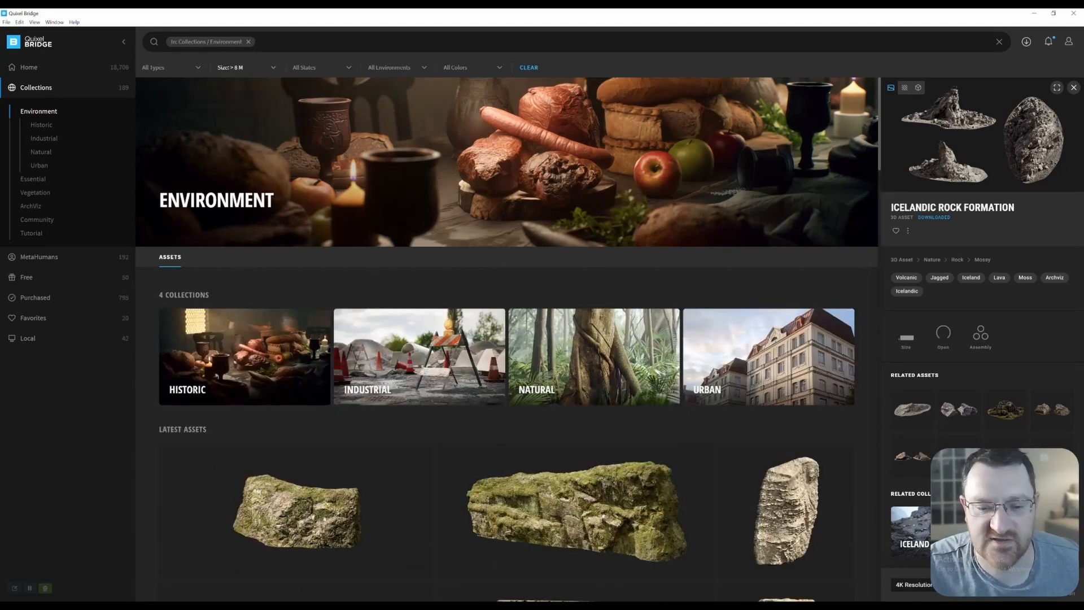
pyautogui.scroll(-10, 293, 237)
pyautogui.scroll(-10, 513, 339)
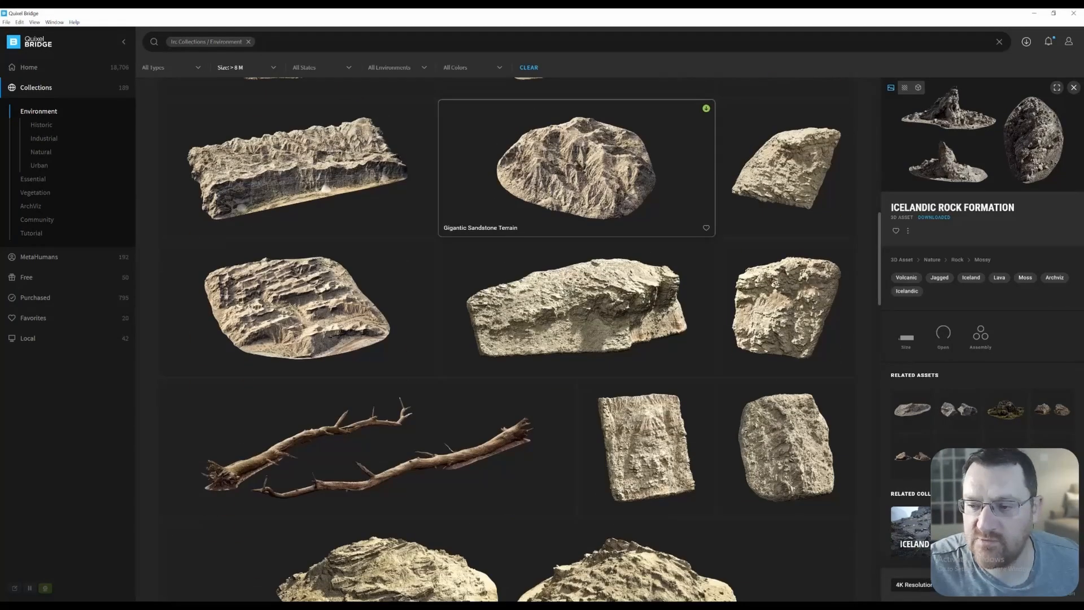
pyautogui.scroll(-10, 508, 170)
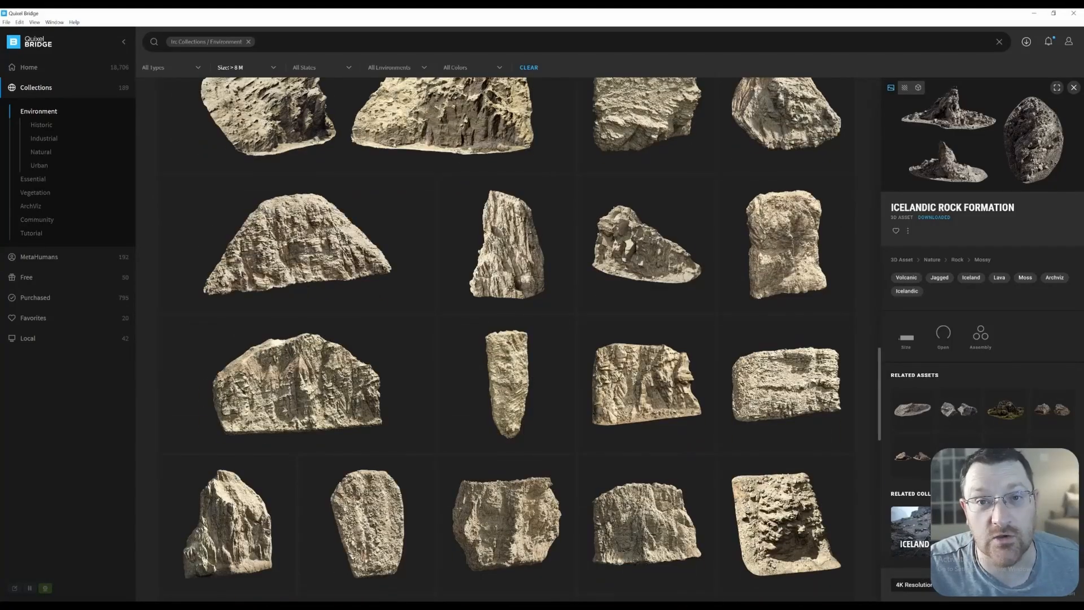
pyautogui.scroll(-10, 508, 169)
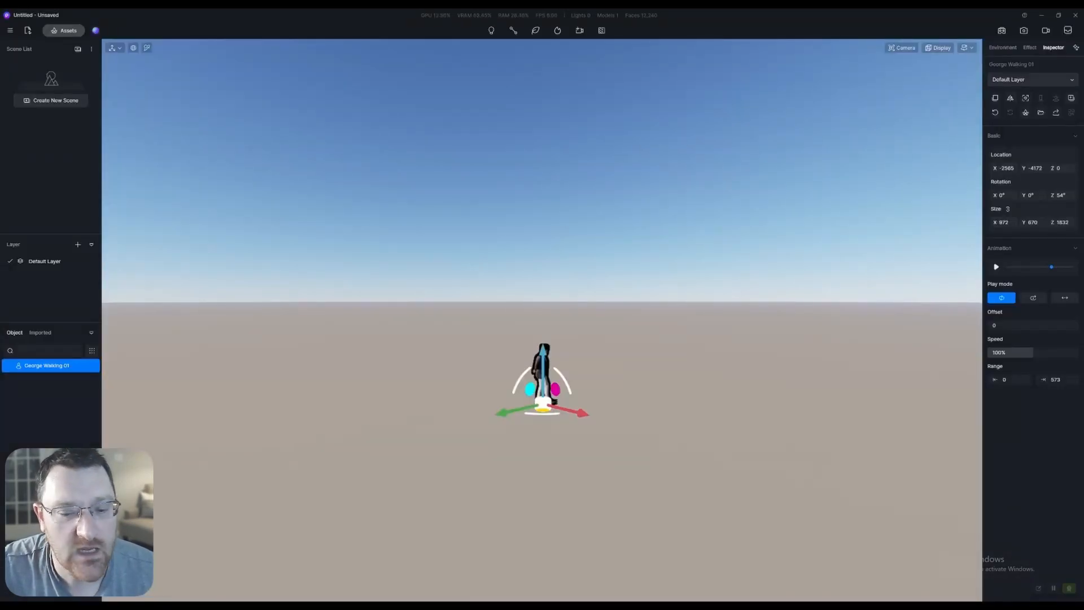
# Switch back to D5 Render, place the local Forest Rock Wall model beside the character, and turn it so its other face shows.
pyautogui.press('w')
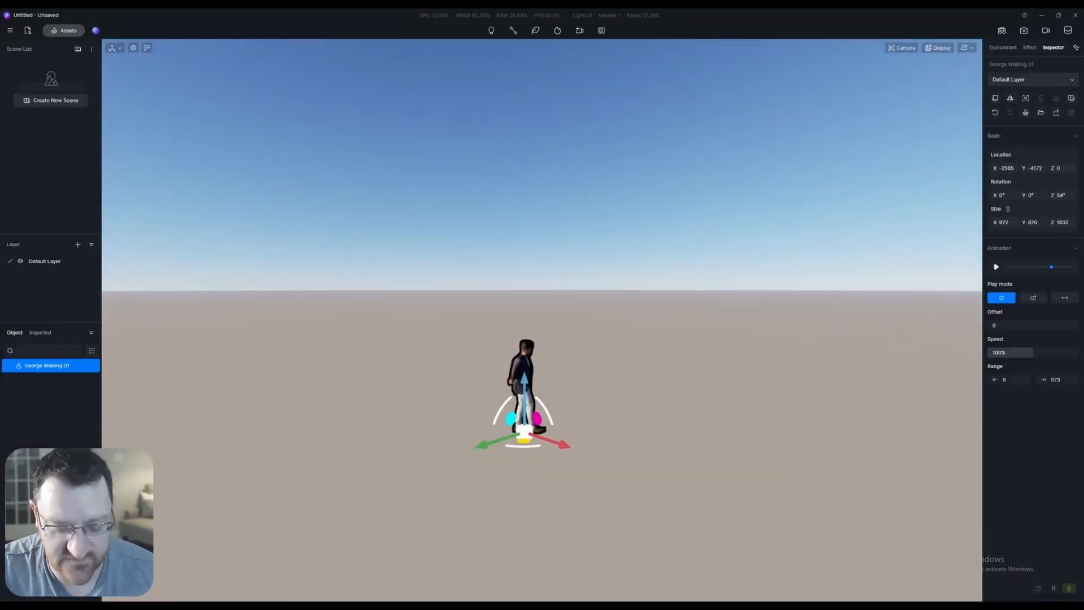
pyautogui.click(64, 31)
pyautogui.click(63, 35)
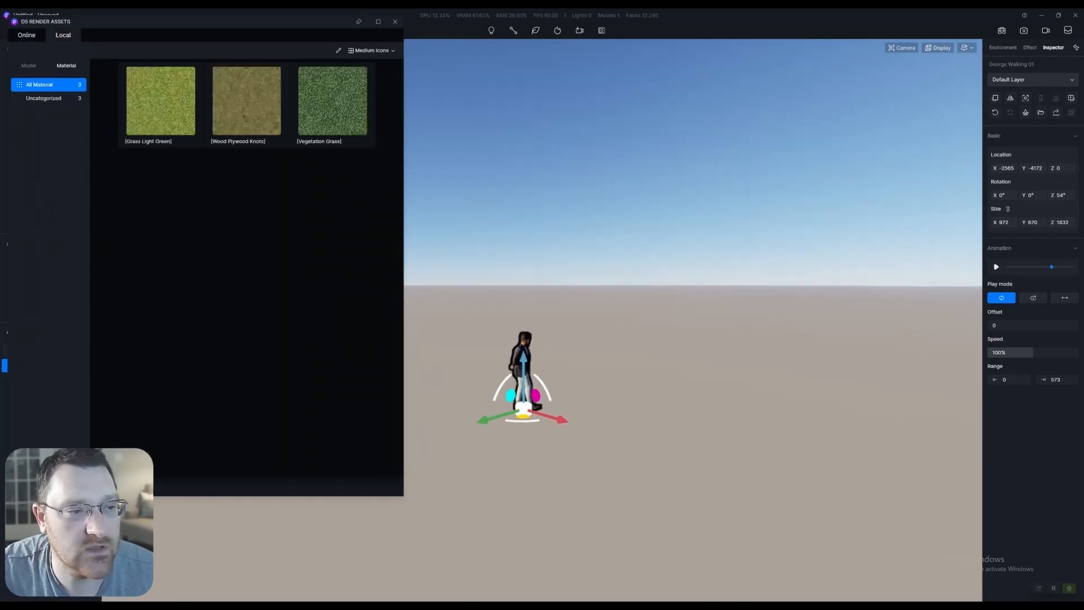
pyautogui.click(28, 65)
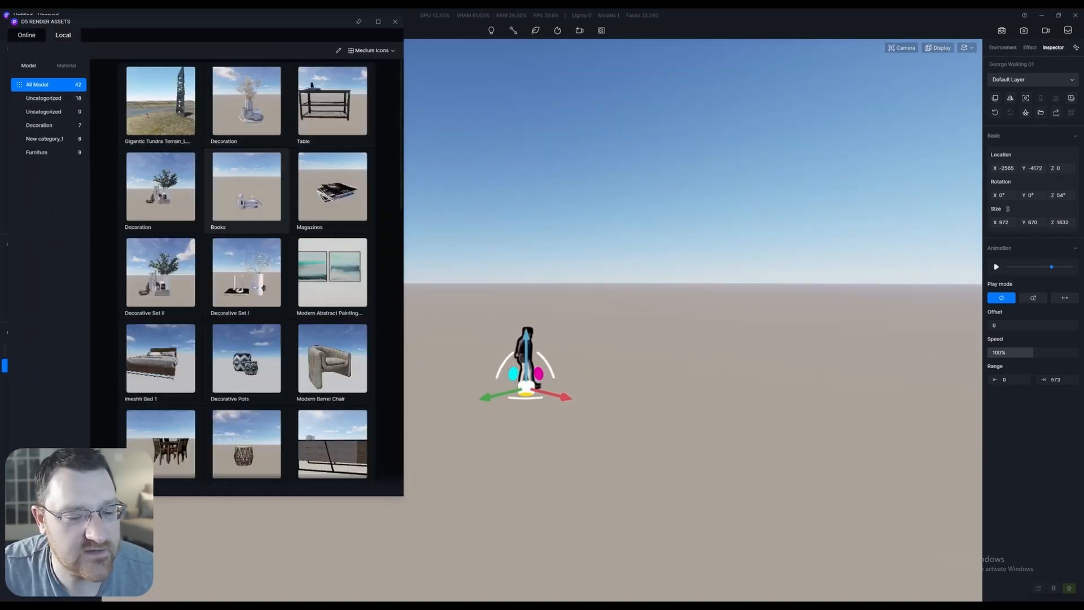
pyautogui.scroll(-12, 246, 271)
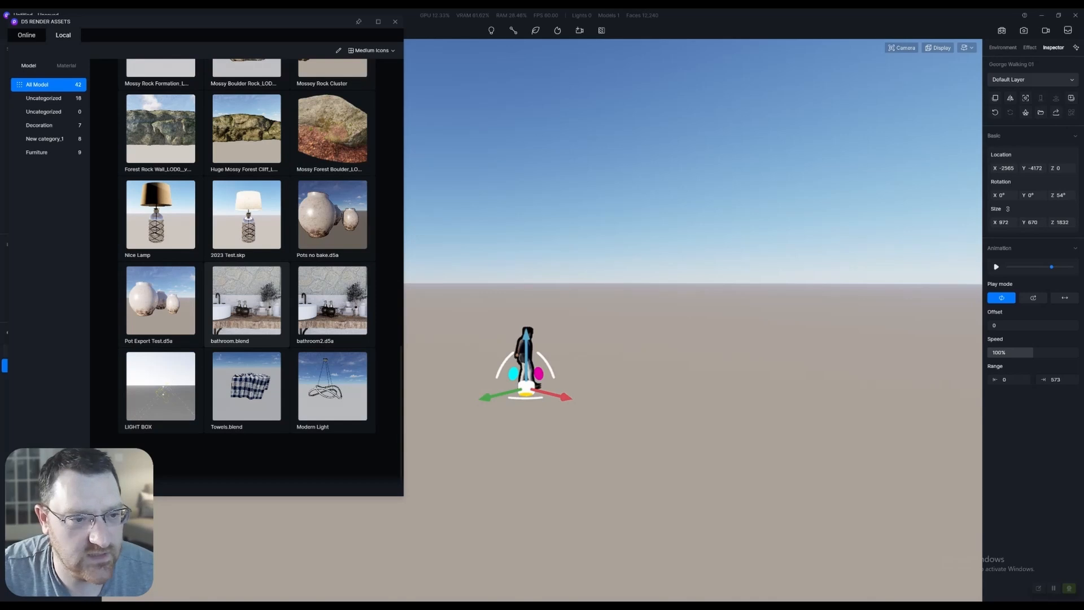
pyautogui.scroll(3, 246, 305)
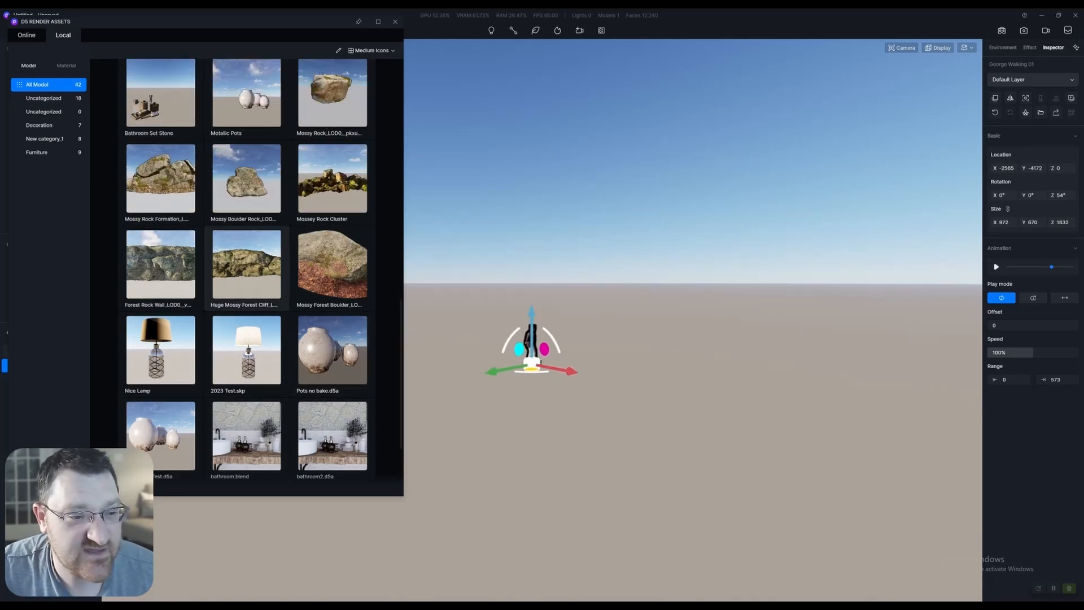
pyautogui.scroll(2, 333, 265)
pyautogui.scroll(-4, 246, 251)
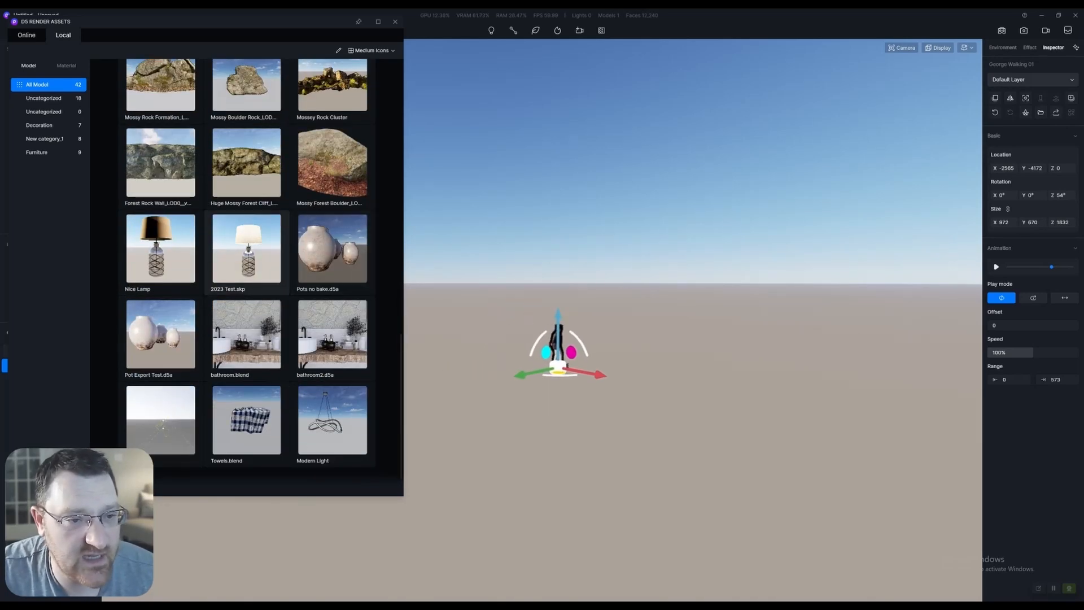
pyautogui.click(160, 166)
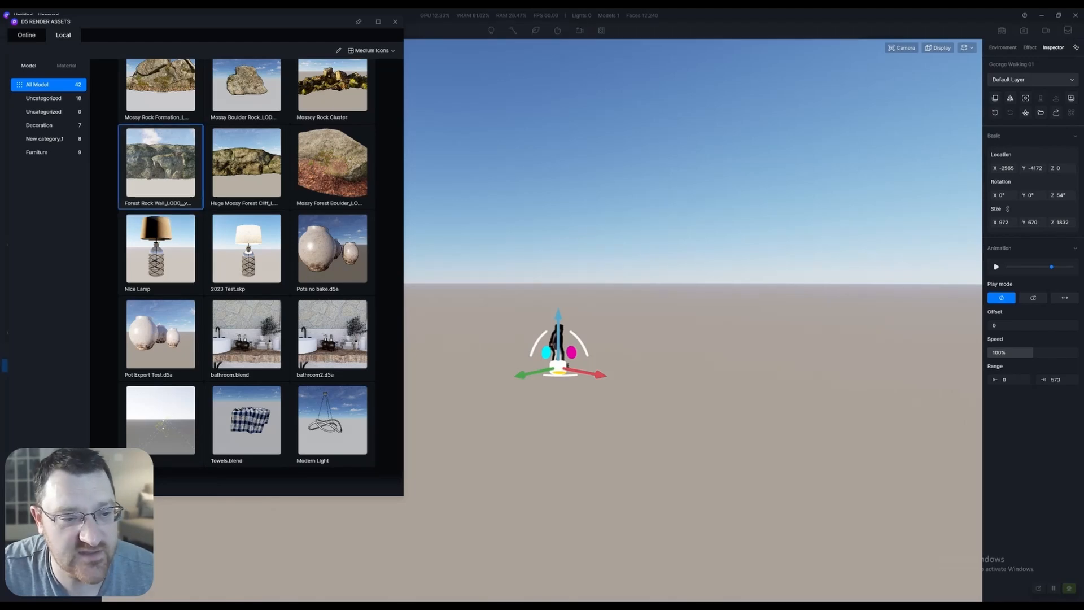
pyautogui.click(702, 389)
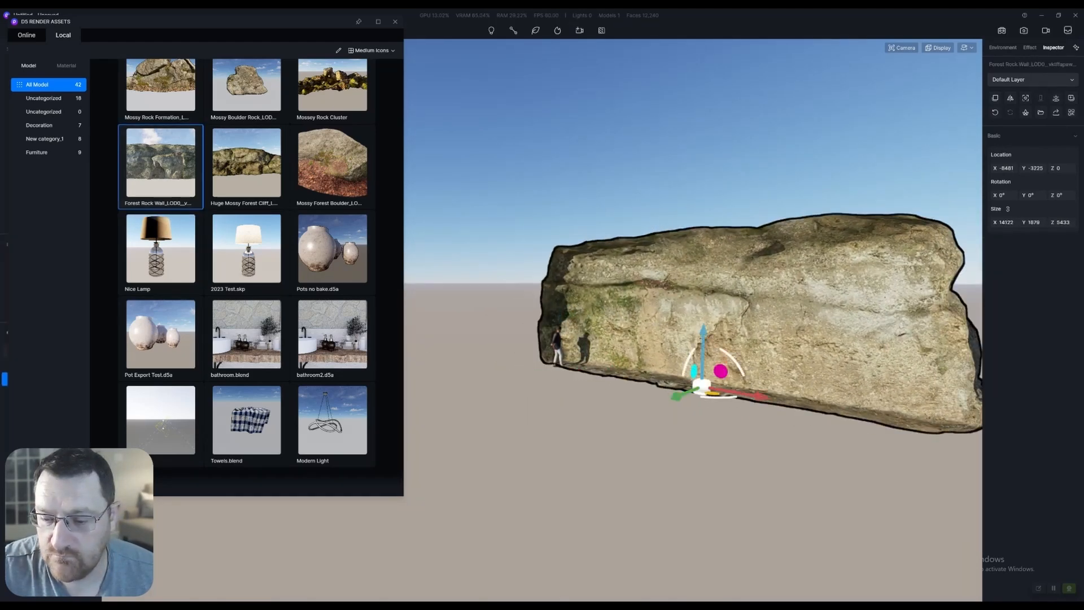
pyautogui.press('d')
pyautogui.moveTo(654, 395); pyautogui.dragTo(613, 391)
# Sample the rock wall's material and try the normal map's strength and inversion while inspecting the surface up close.
pyautogui.press('i')
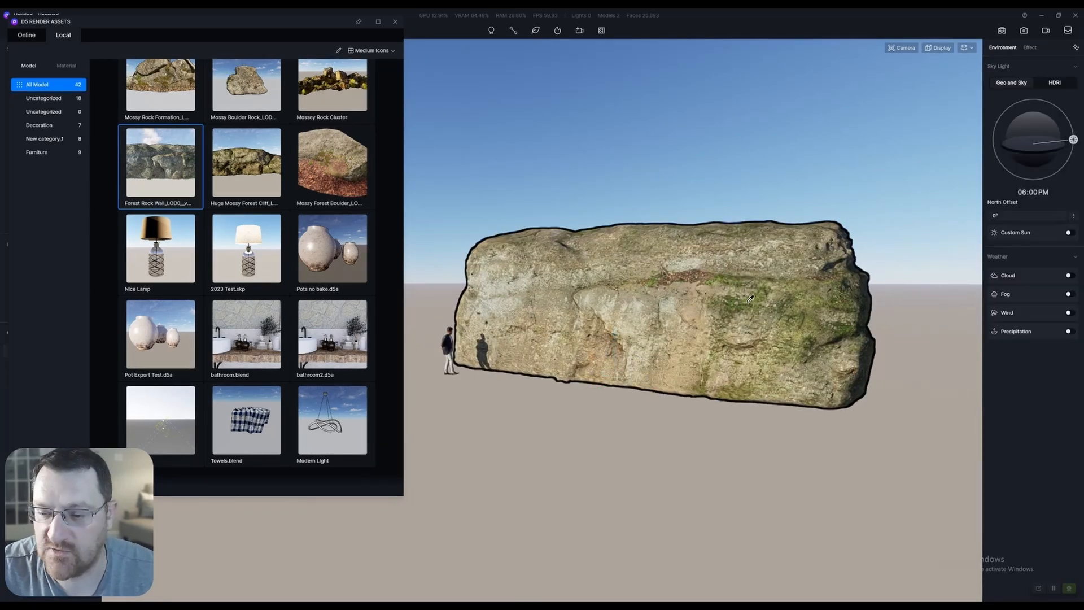
pyautogui.click(748, 301)
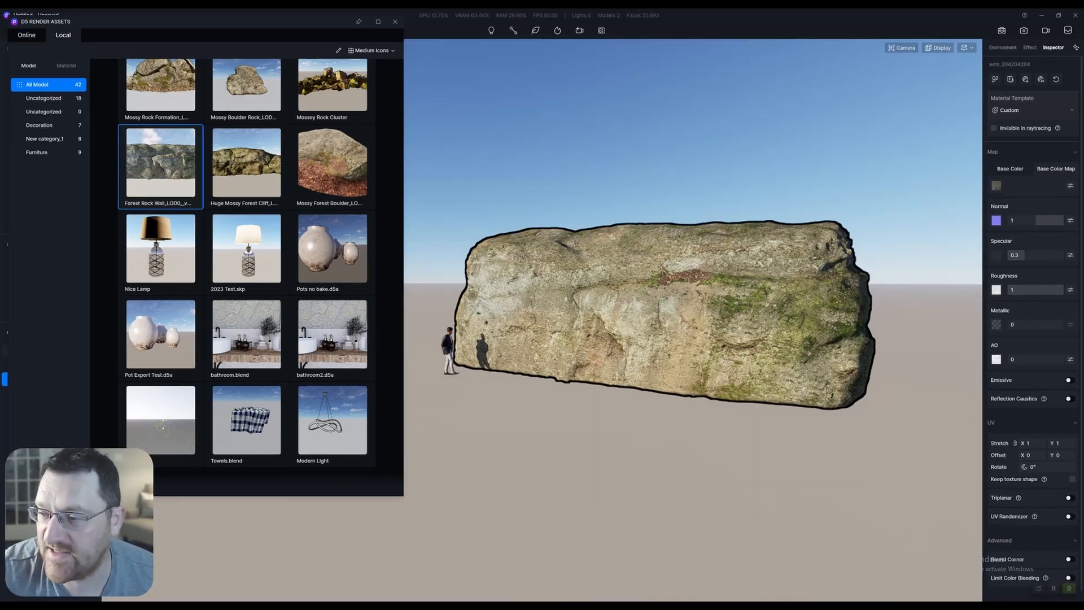
pyautogui.moveTo(1051, 221)
pyautogui.mouseDown()
pyautogui.moveTo(1014, 220)
pyautogui.moveTo(1063, 220)
pyautogui.mouseUp()
pyautogui.scroll(5, 631, 325)
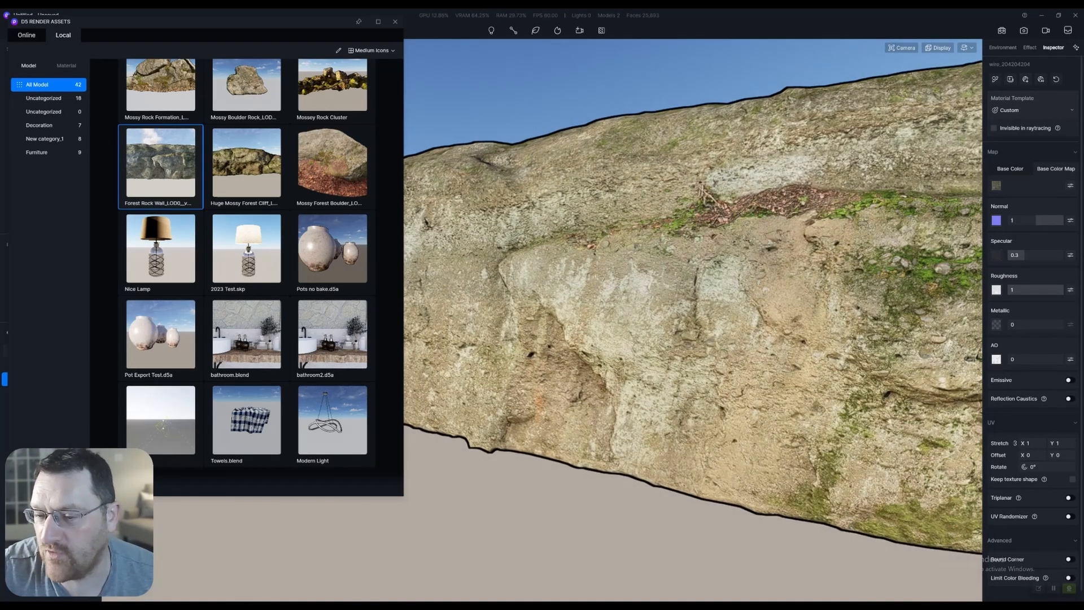
pyautogui.click(1070, 220)
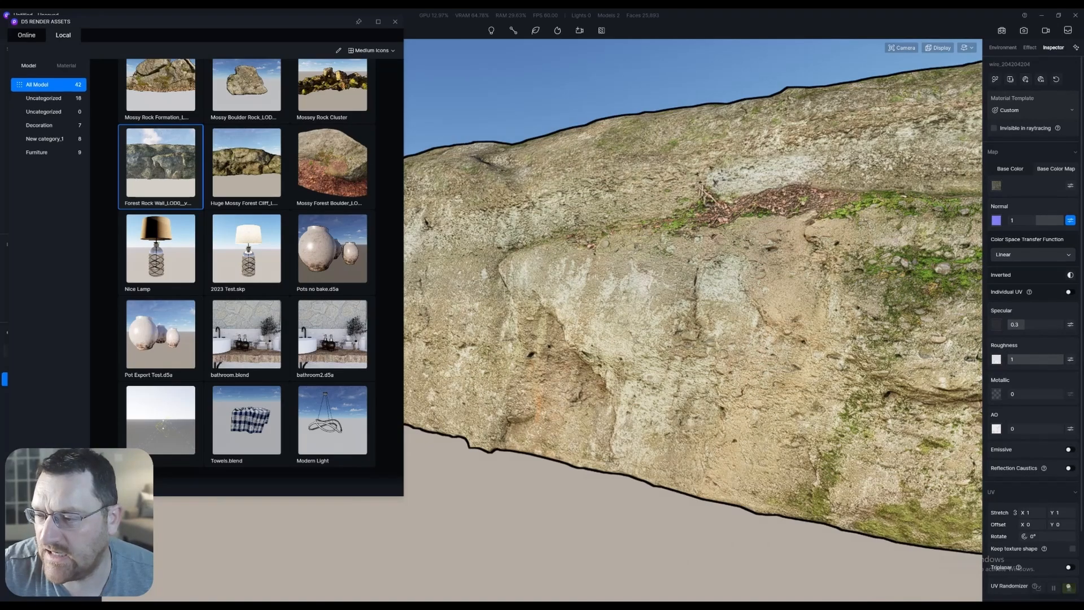
pyautogui.scroll(3, 693, 320)
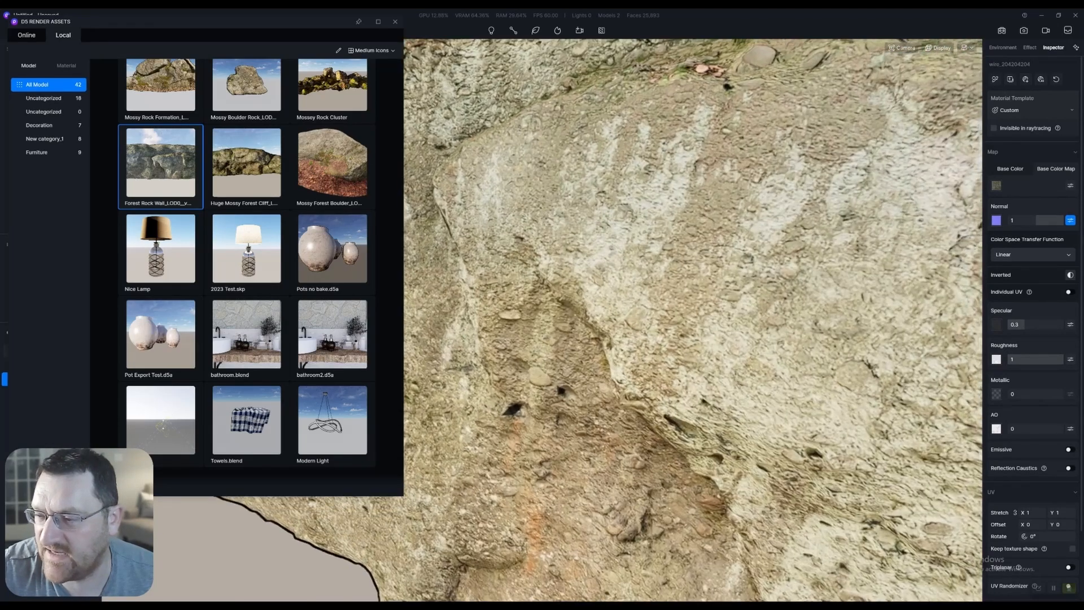
pyautogui.click(1070, 274)
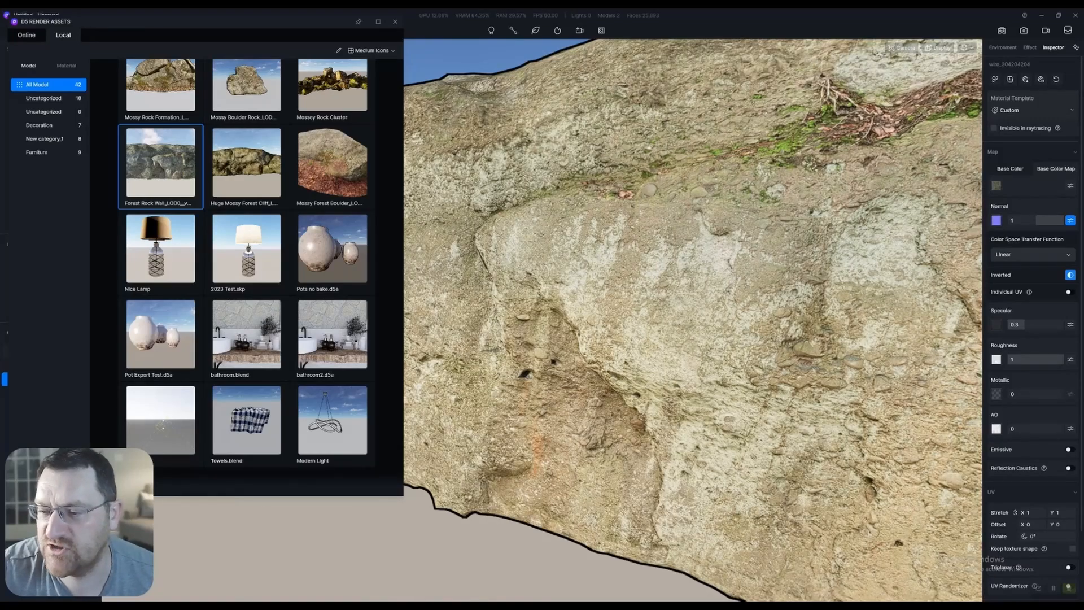
pyautogui.scroll(-5, 693, 320)
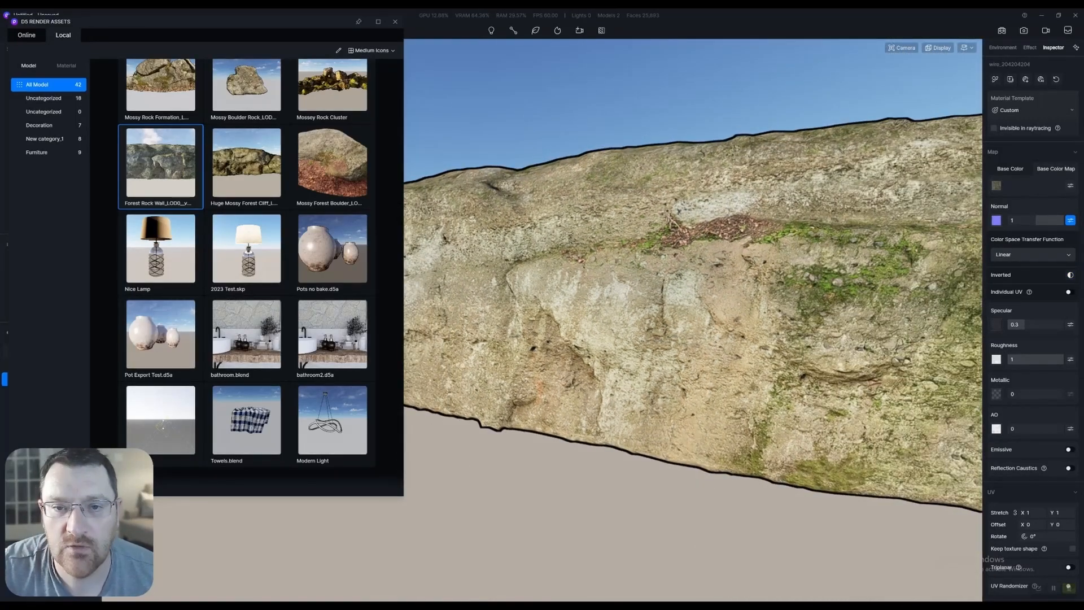
# Place a point light at the rock wall and raise its intensity to 300 cd.
pyautogui.click(491, 31)
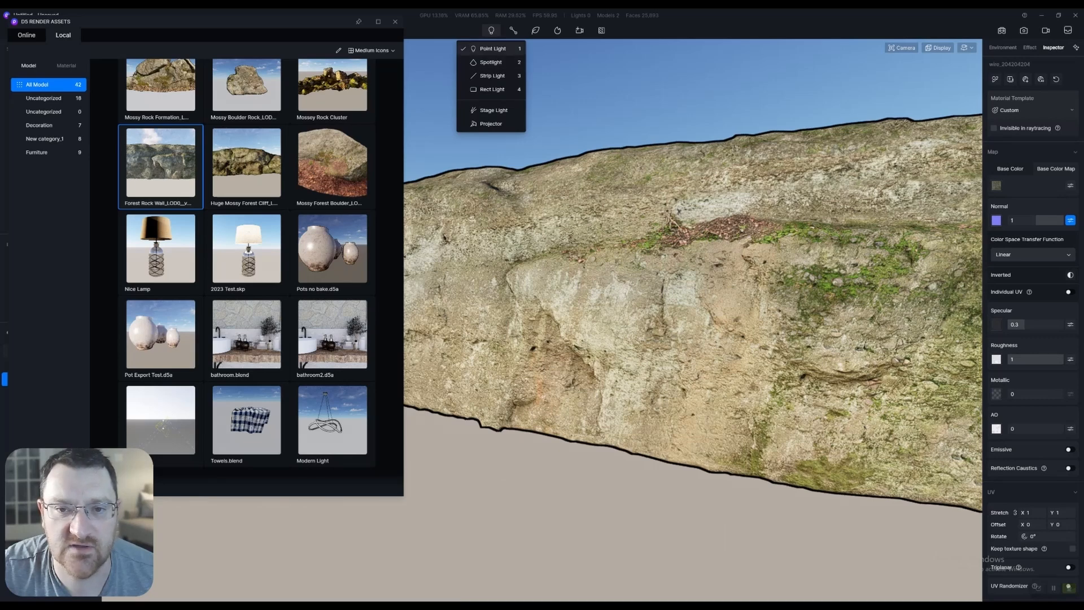
pyautogui.click(487, 48)
pyautogui.click(617, 285)
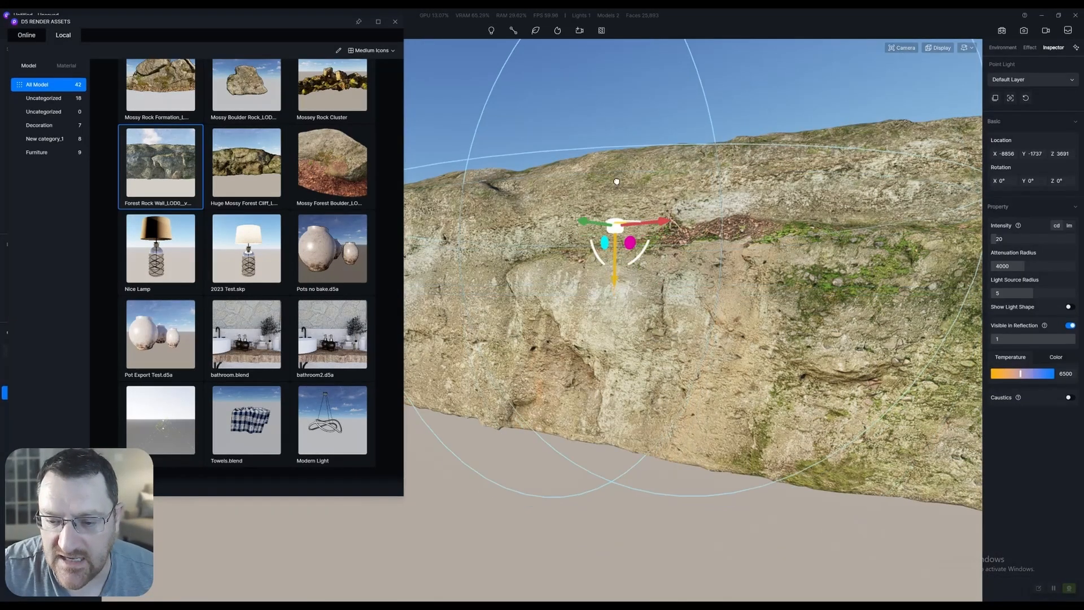
pyautogui.moveTo(1000, 239); pyautogui.dragTo(1075, 239)
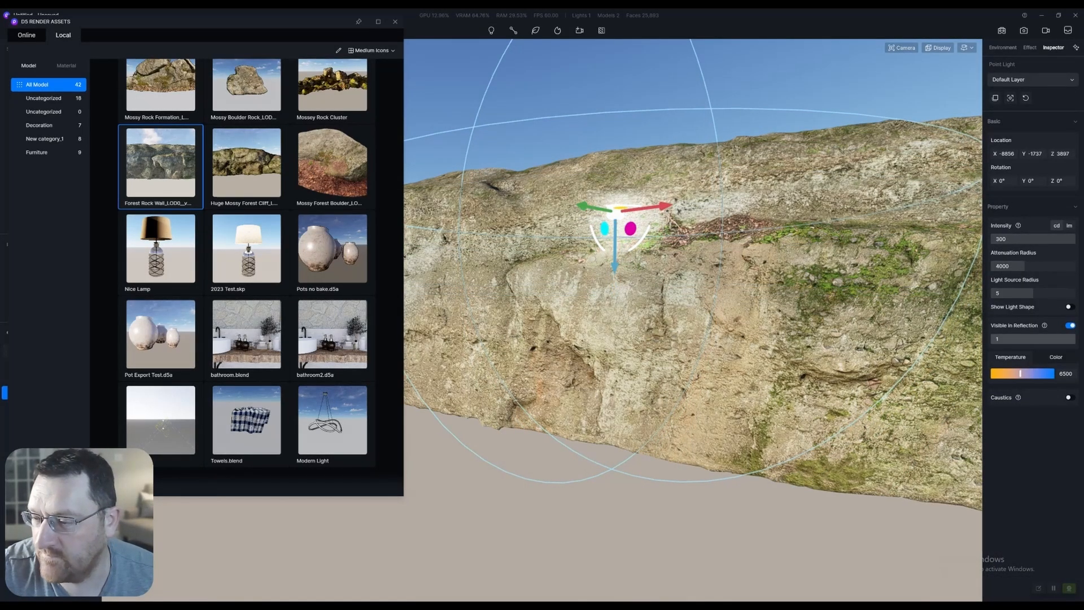
# Move the point light lower along the rock face and inspect how it lights the surface relief.
pyautogui.scroll(5, 694, 331)
pyautogui.scroll(-3, 542, 333)
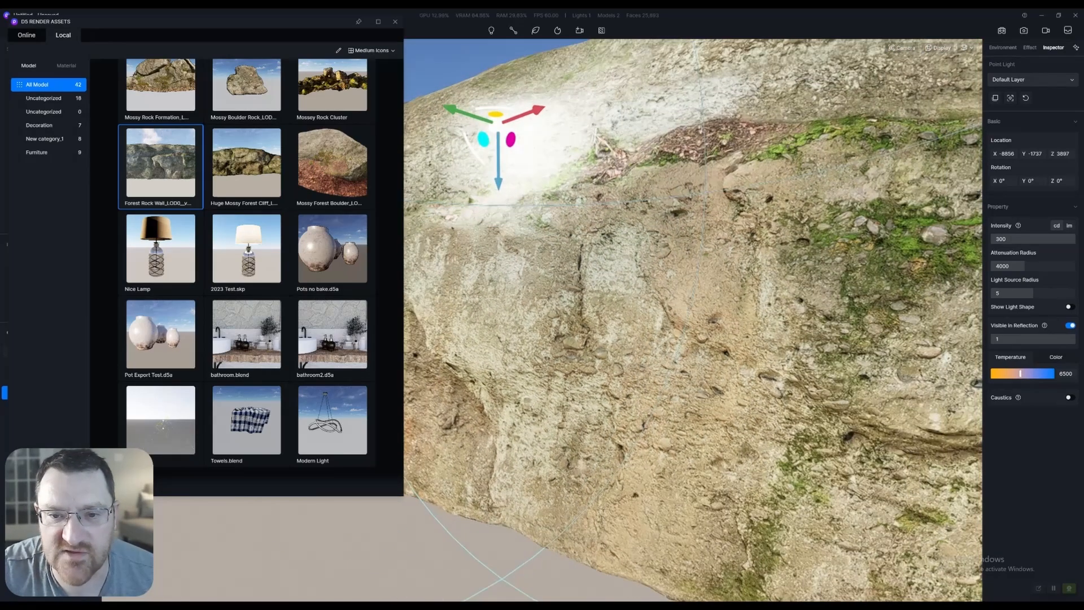
pyautogui.moveTo(498, 119); pyautogui.dragTo(367, 188)
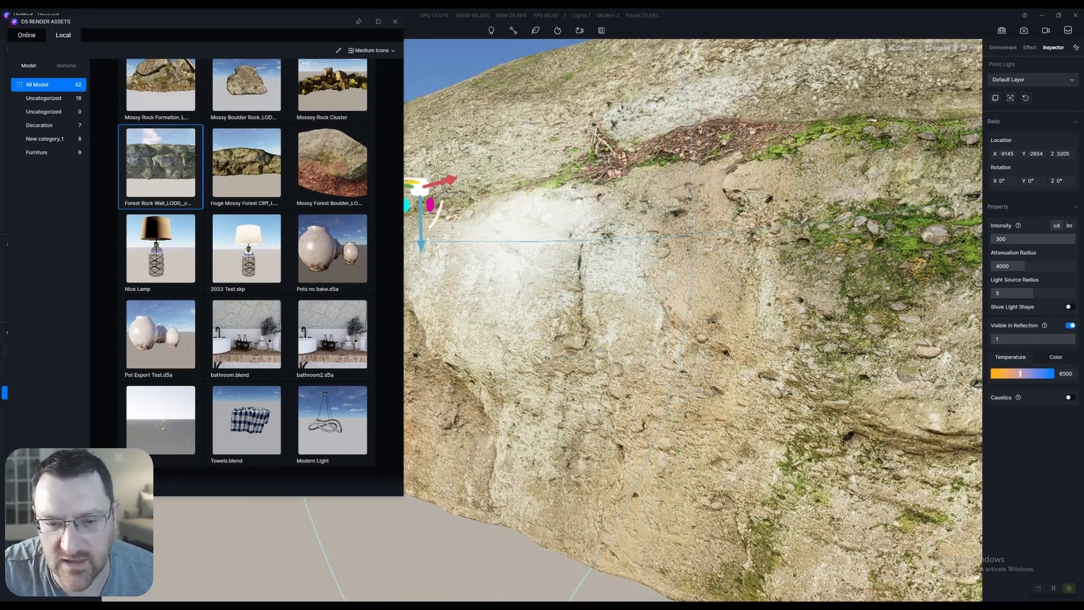
pyautogui.moveTo(479, 237); pyautogui.dragTo(694, 238, button='middle')
pyautogui.scroll(-3, 564, 316)
pyautogui.moveTo(630, 291)
pyautogui.mouseDown()
pyautogui.moveTo(635, 193)
pyautogui.moveTo(635, 293)
pyautogui.mouseUp()
# Switch to Quixel Bridge and browse further through the Environment collection's large rocks, cliffs and terrain pieces.
pyautogui.scroll(-6, 635, 292)
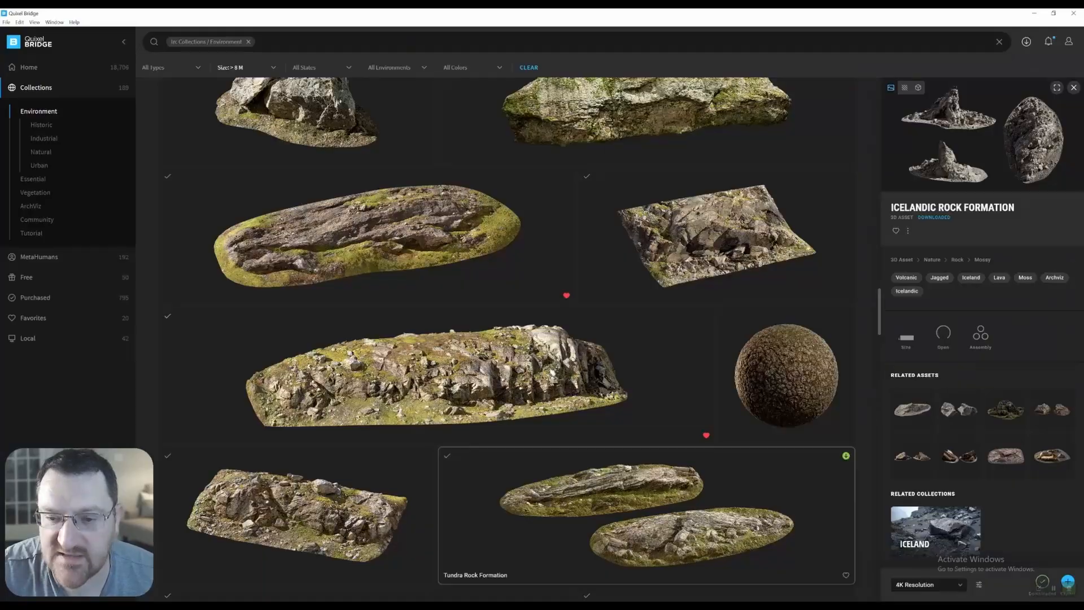
pyautogui.scroll(-5, 508, 339)
pyautogui.scroll(-10, 508, 407)
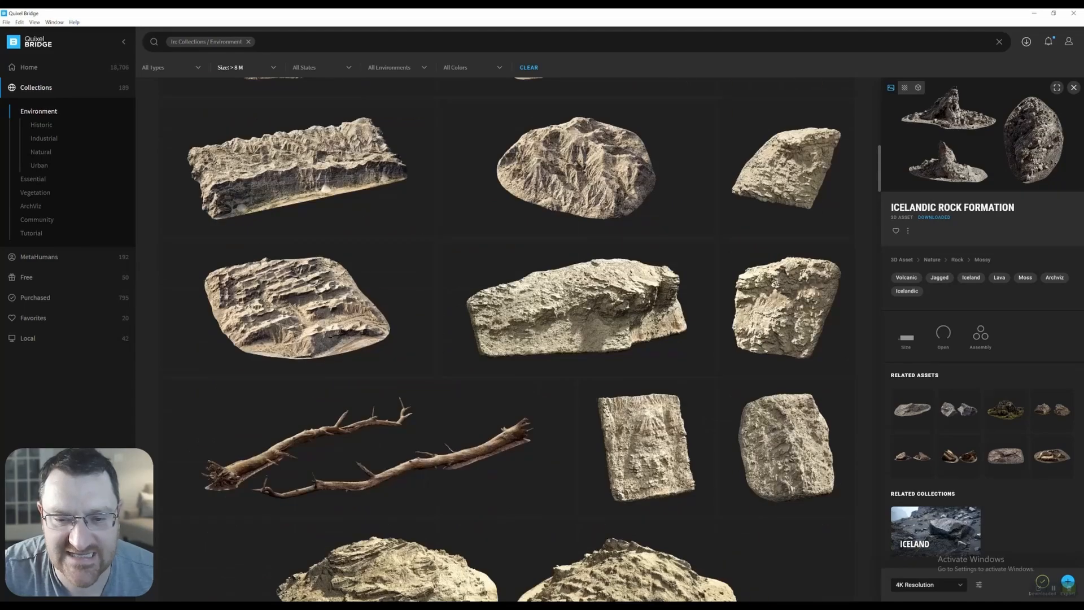
pyautogui.scroll(-5, 367, 339)
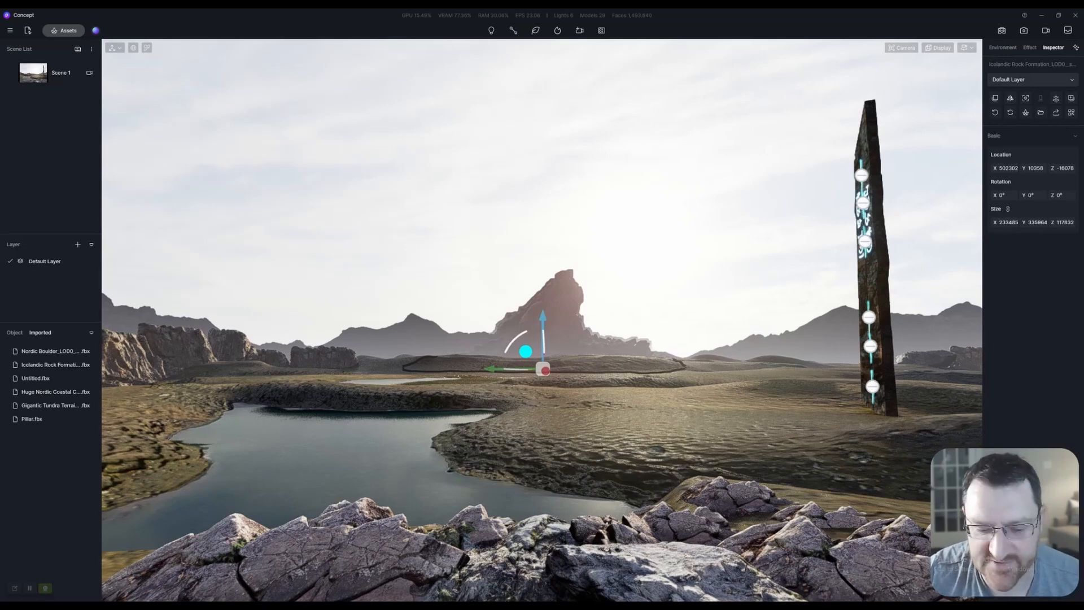
# Survey the Concept scene's lakes, glowing pillar and foreground boulders, selecting the Gigantic Tundra Terrain model to show its extent.
pyautogui.press('s')
pyautogui.press('e')
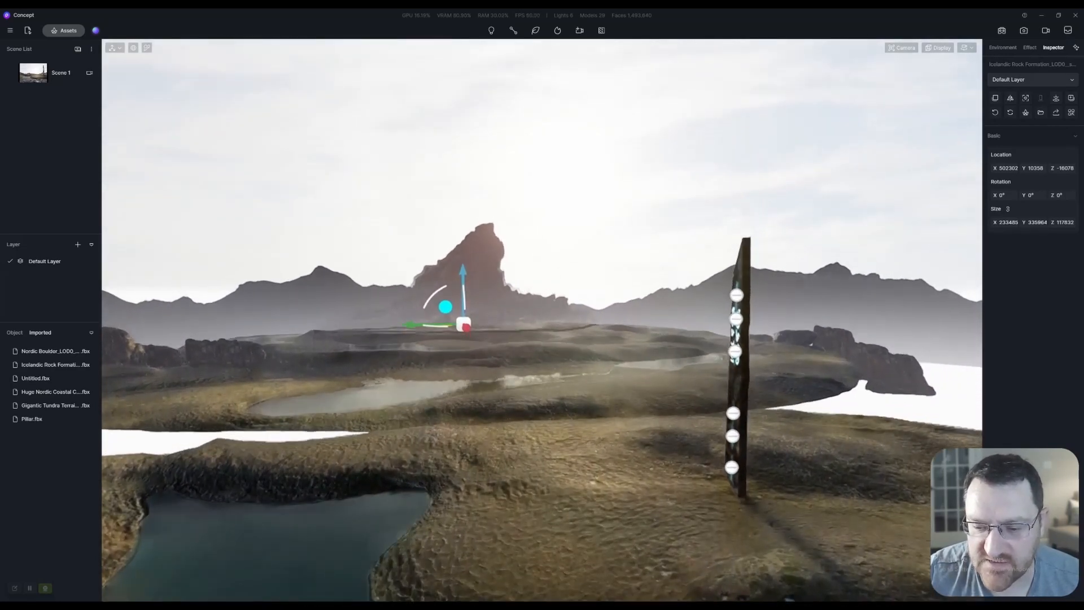
pyautogui.press('s')
pyautogui.press('e')
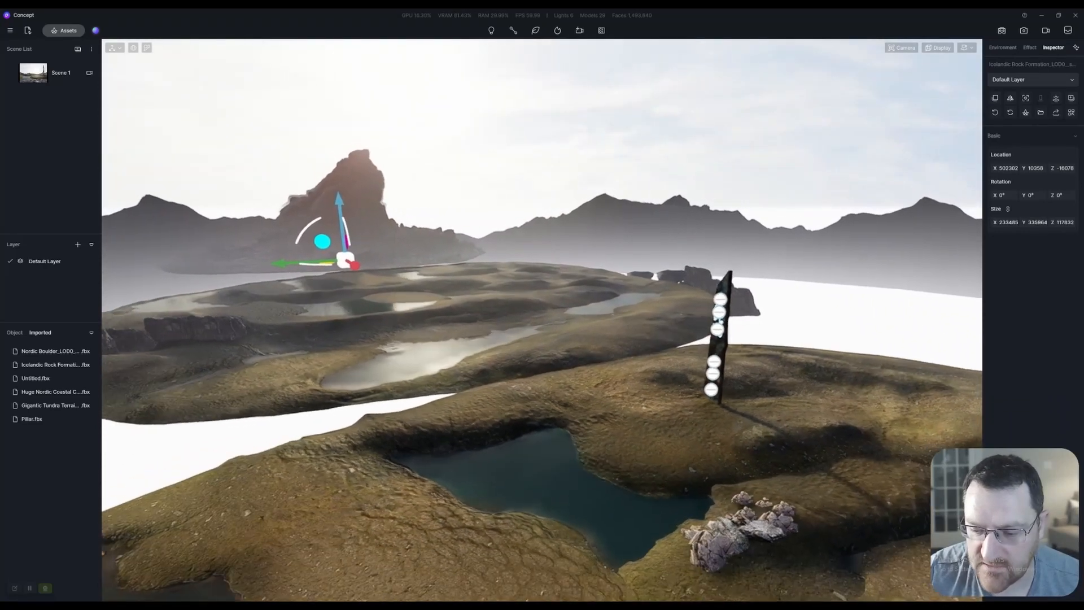
pyautogui.press('s')
pyautogui.press('e')
pyautogui.click(706, 496)
pyautogui.click(700, 551)
pyautogui.press('w')
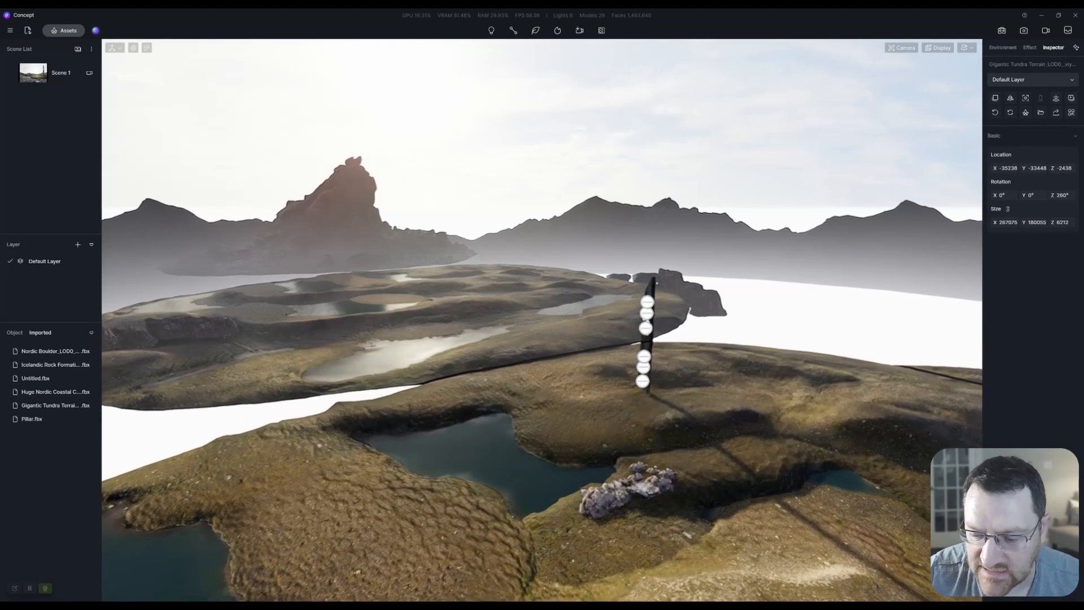
pyautogui.press('q')
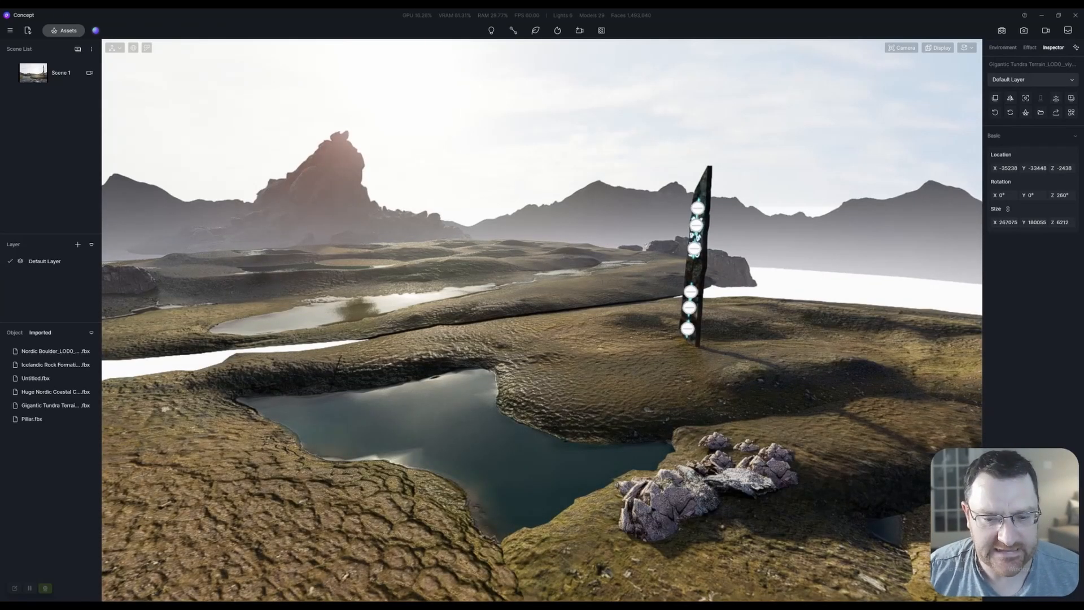
pyautogui.press('w')
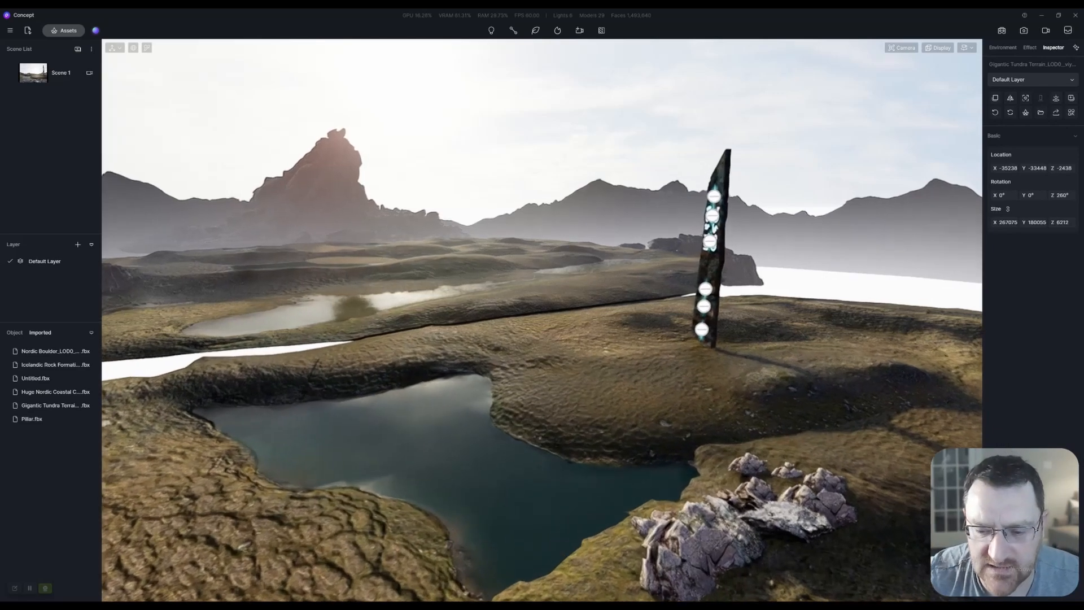
pyautogui.press('w')
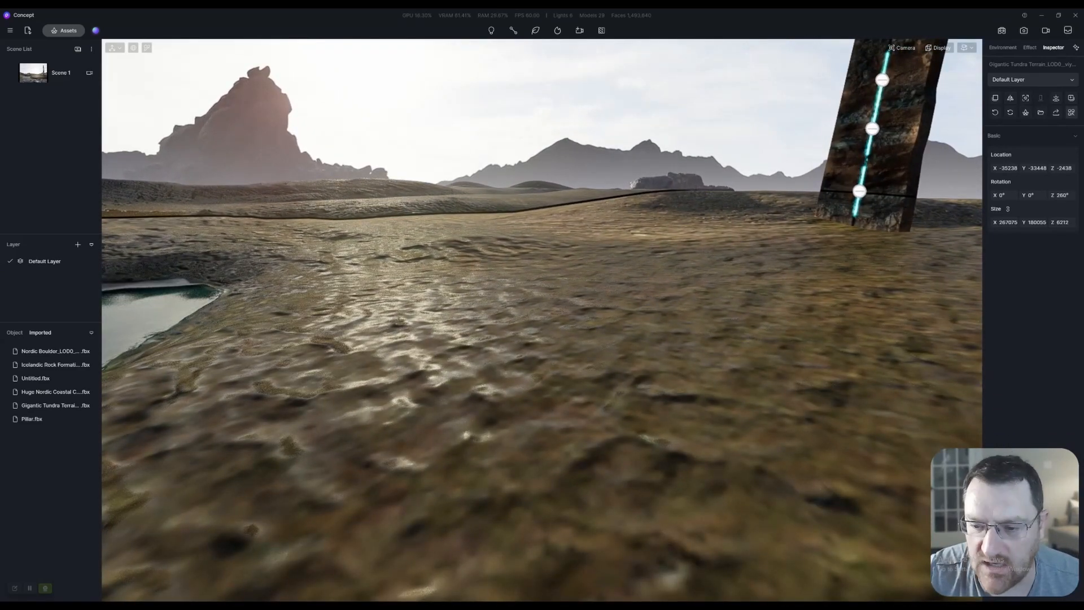
pyautogui.click(1045, 31)
pyautogui.press('w')
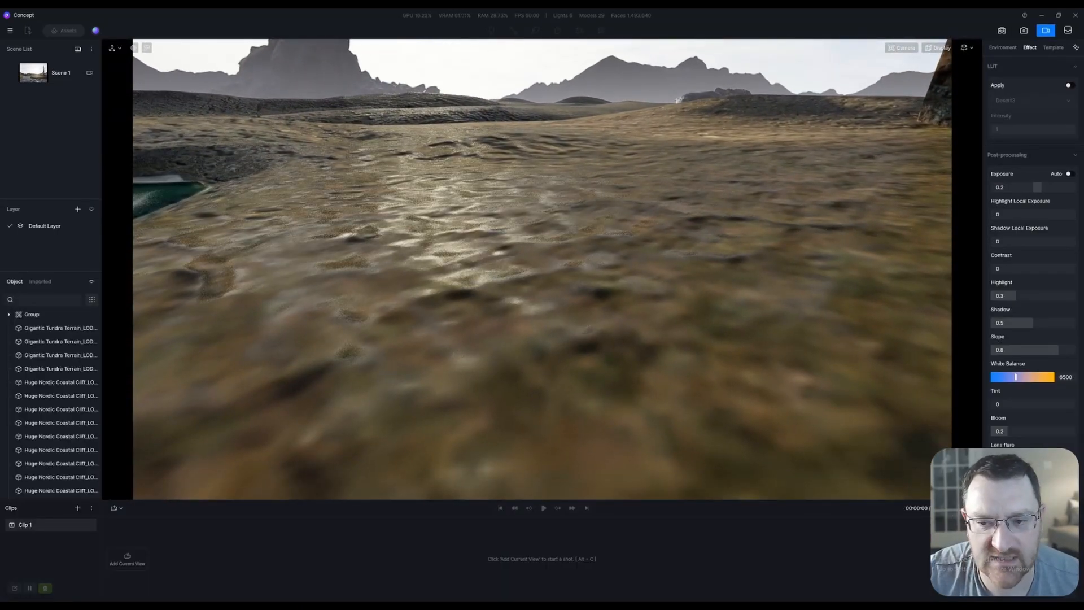
pyautogui.press('s')
pyautogui.moveTo(680, 101); pyautogui.dragTo(251, 41, button='right')
pyautogui.press('s')
pyautogui.press('s')
pyautogui.press('s')
pyautogui.press('w')
pyautogui.press('w')
pyautogui.click(1001, 30)
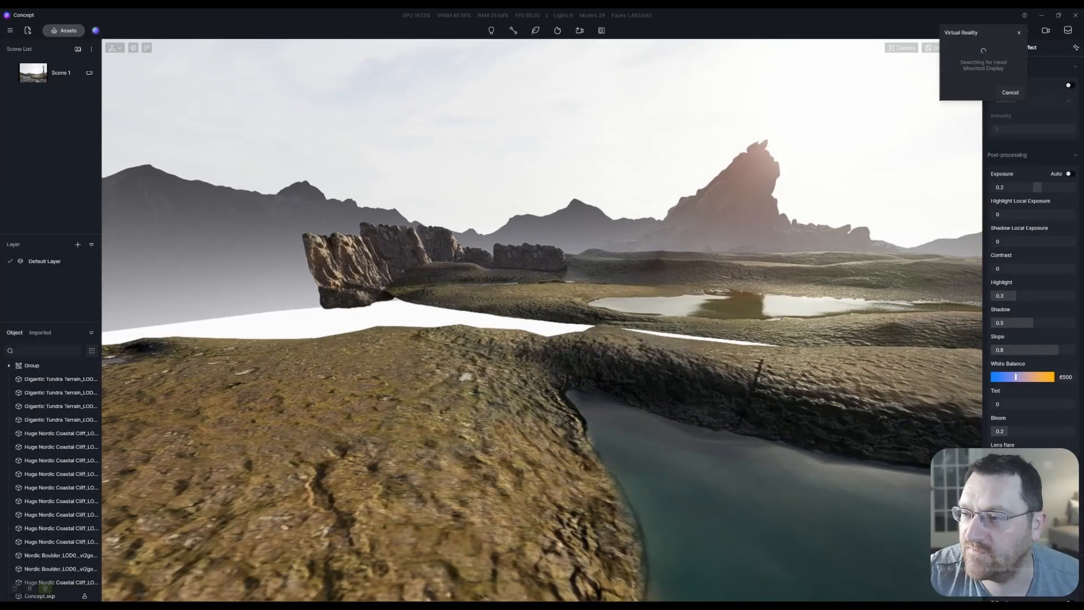
pyautogui.click(1010, 92)
# Open the image rendering mode and examine the Huge Nordic Coastal Cliff models and the tundra ground around them.
pyautogui.click(1023, 30)
pyautogui.press('w')
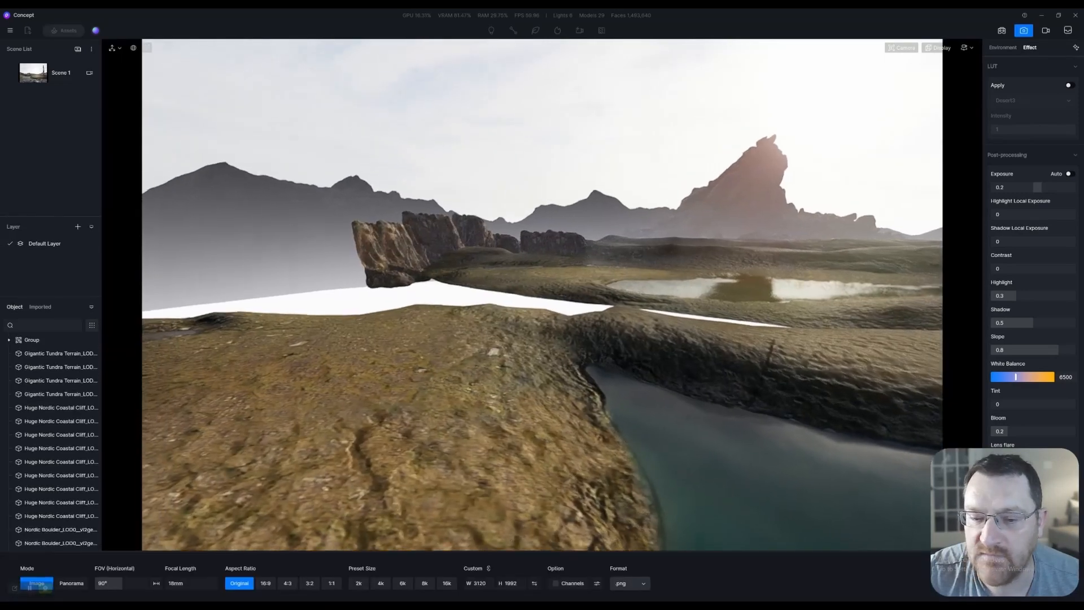
pyautogui.press('w')
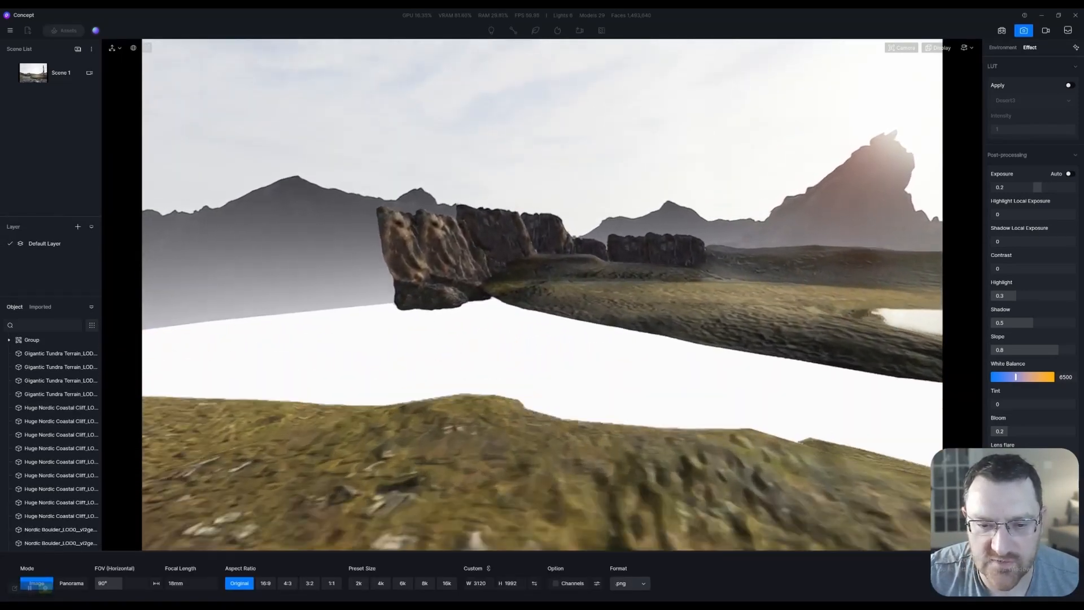
pyautogui.press('w')
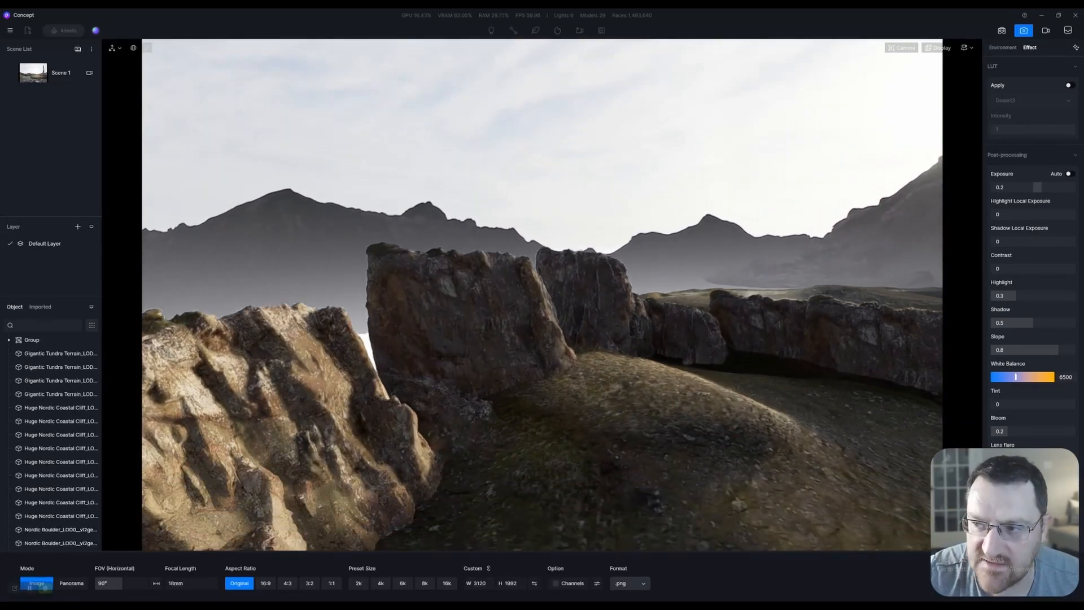
pyautogui.press('w')
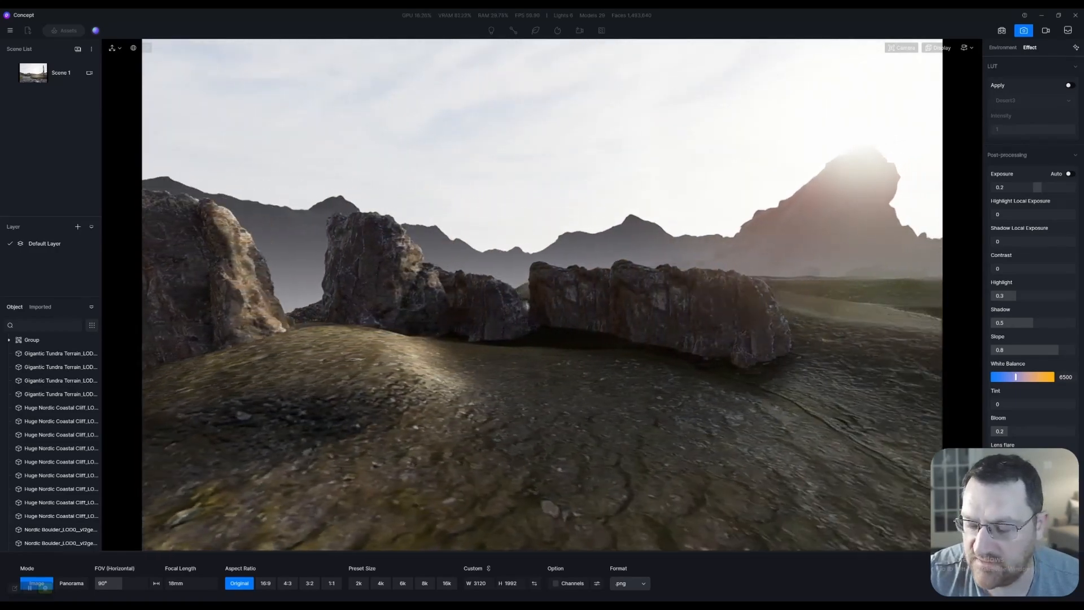
pyautogui.press('s')
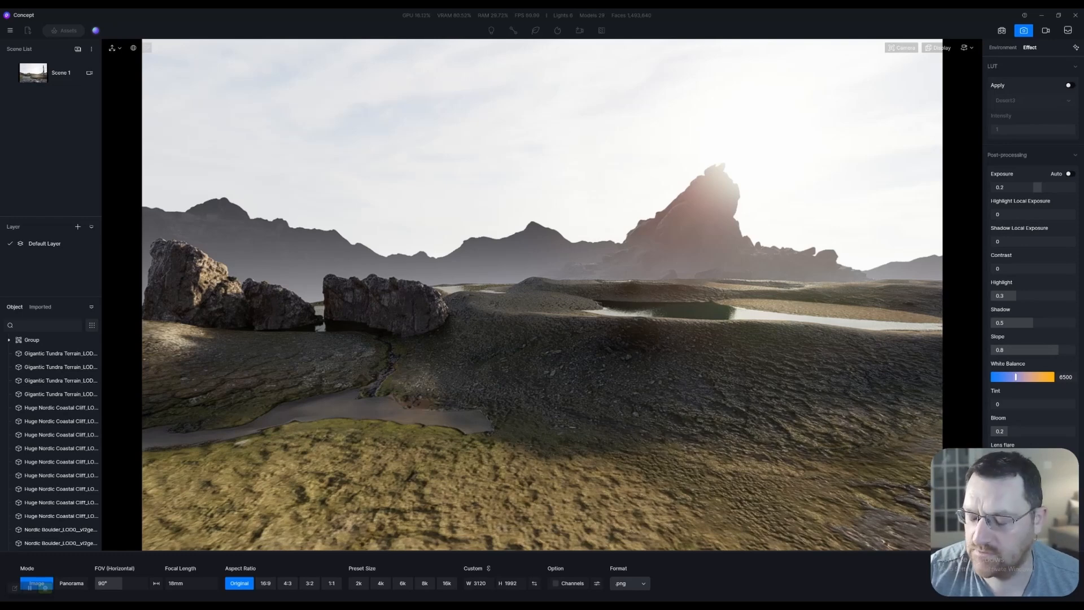
pyautogui.press('w')
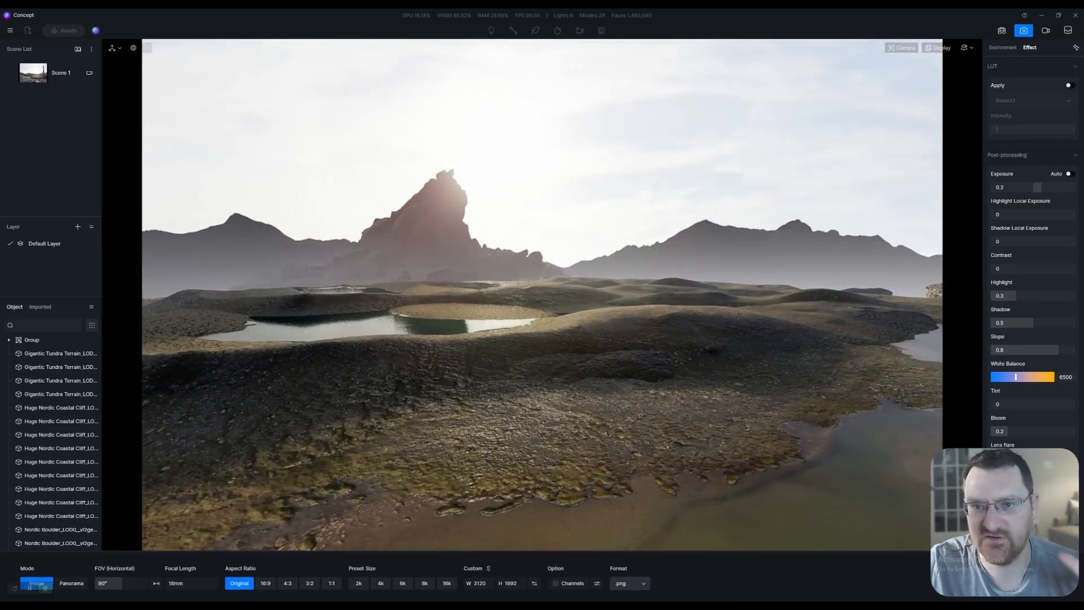
# Examine how the distant Icelandic rock formation is placed beyond the terrain, approaching it up close from several angles.
pyautogui.press('w')
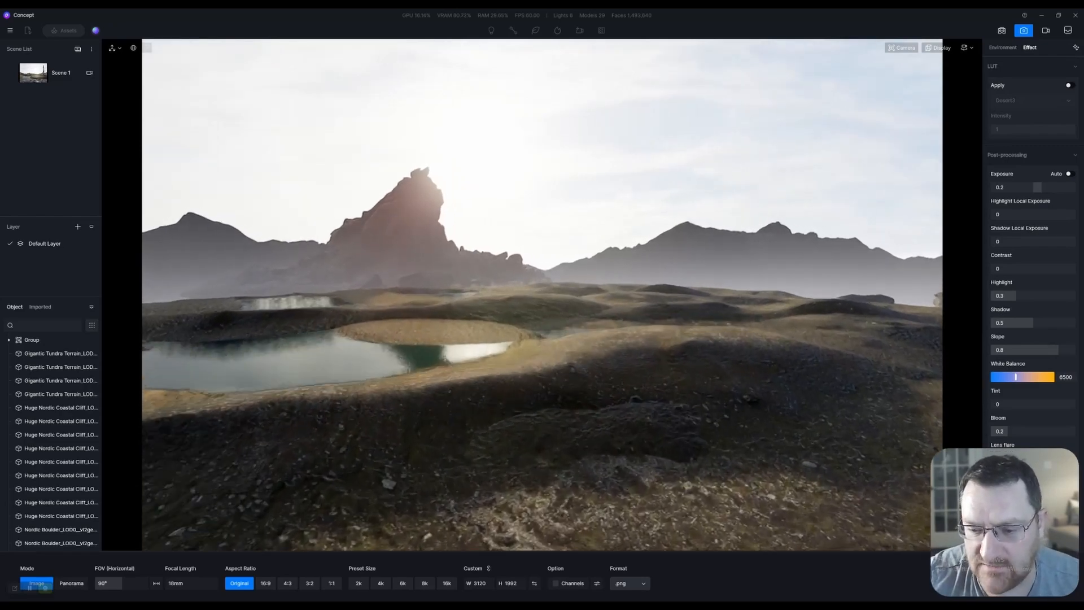
pyautogui.press('w')
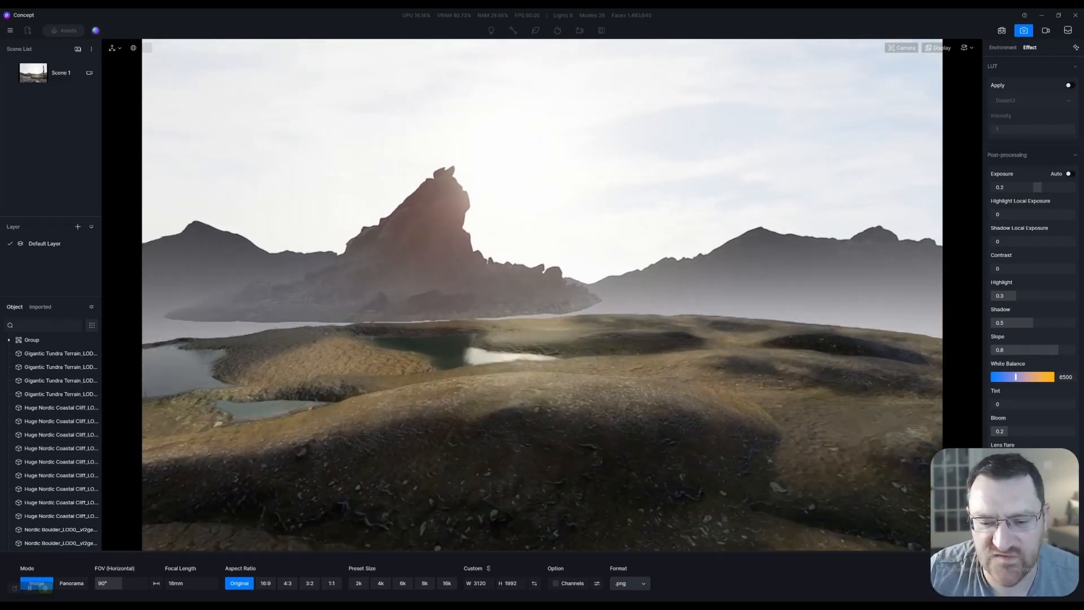
pyautogui.press('w')
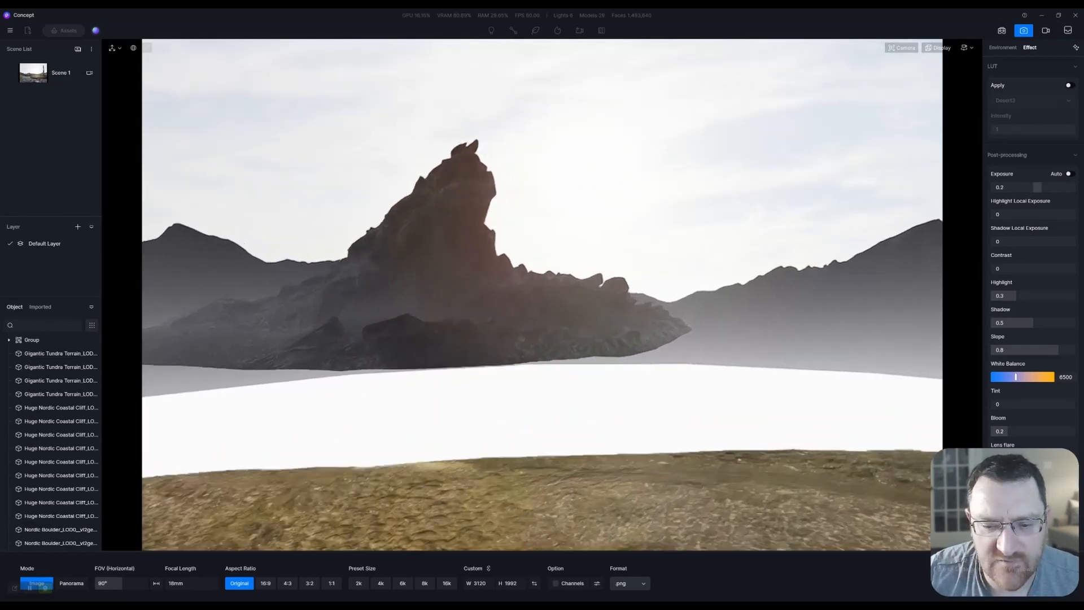
pyautogui.press('w')
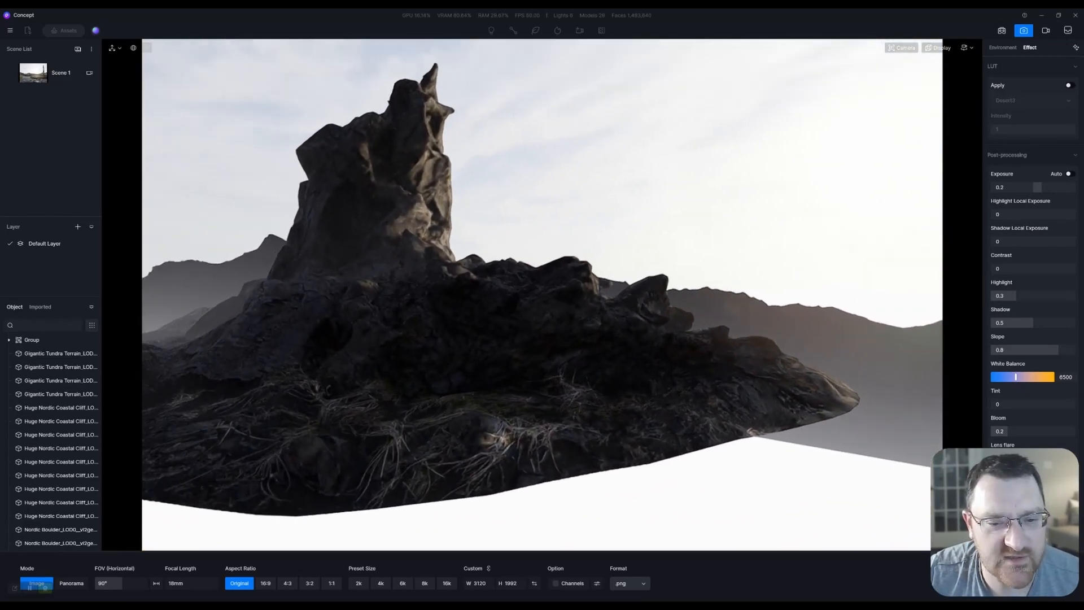
pyautogui.press('a')
pyautogui.press('s')
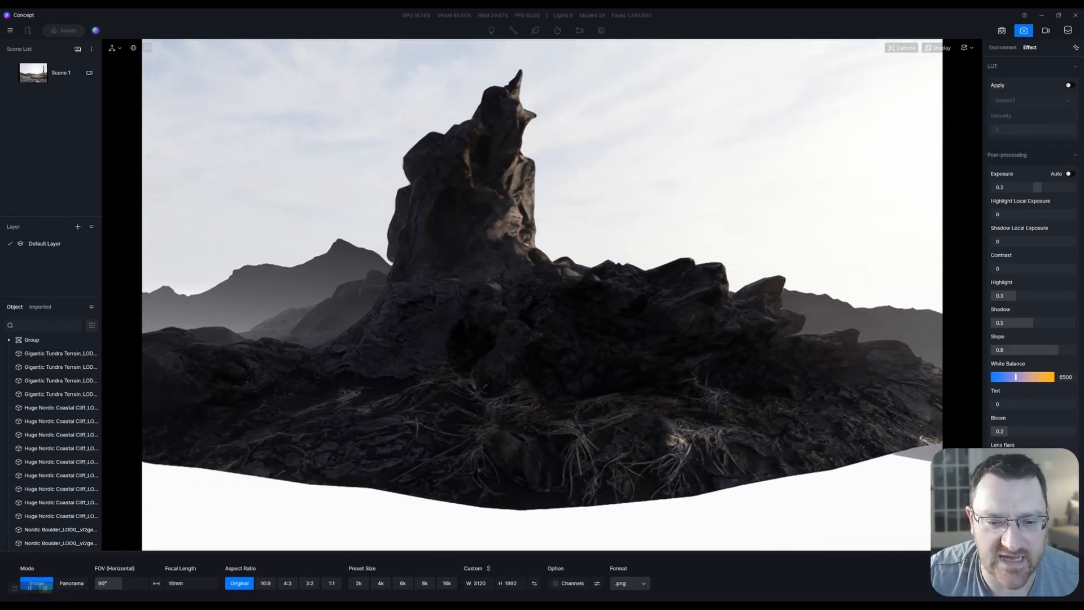
pyautogui.press('a')
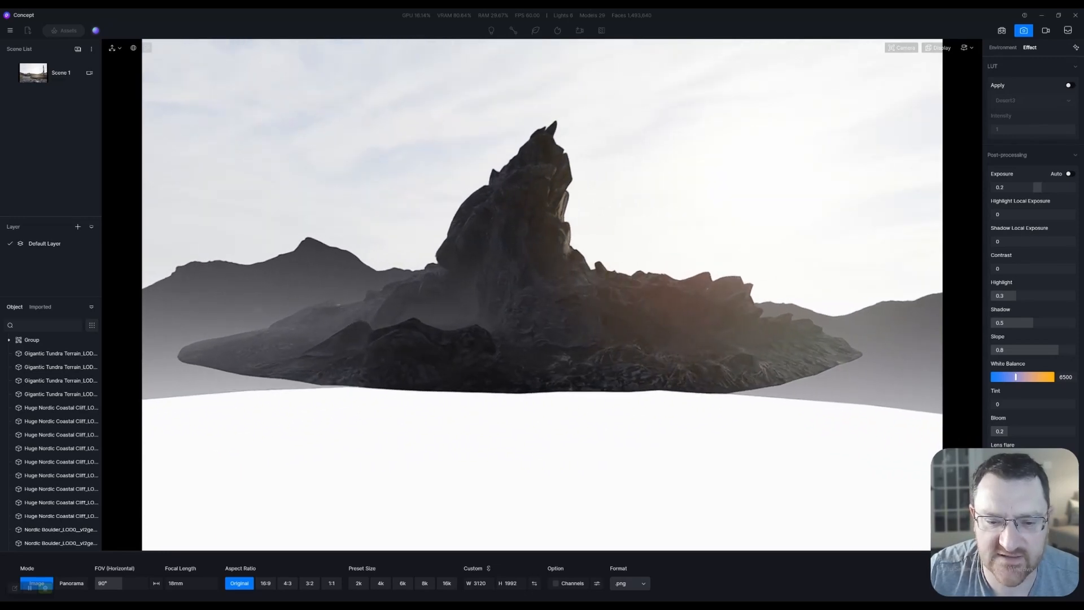
pyautogui.press('w')
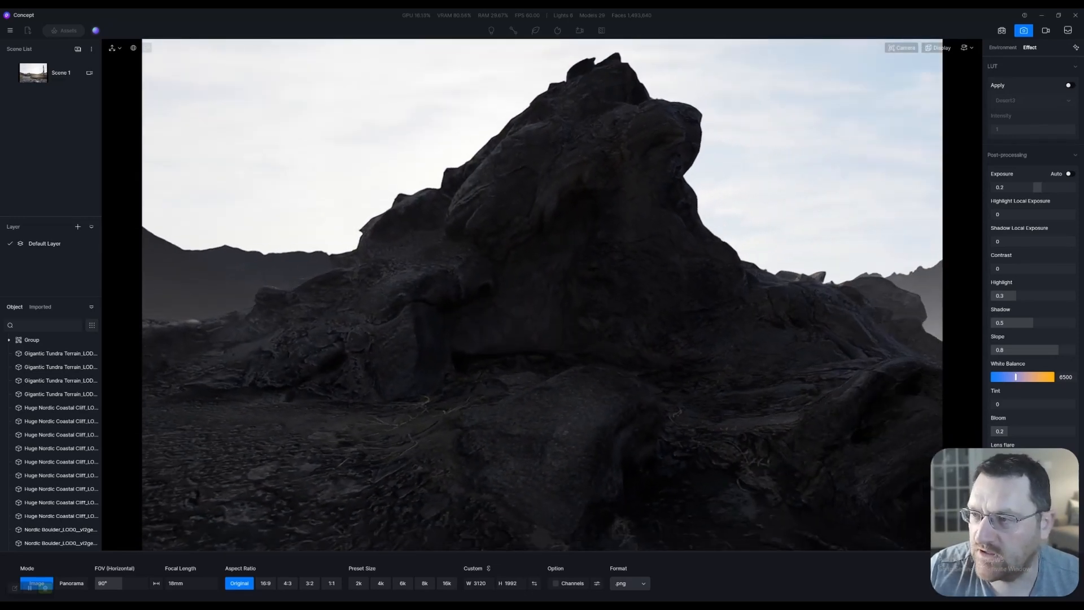
# Switch the sky light from HDRI to Geo and Sky and set the sun's time to 02:28 PM.
pyautogui.click(1001, 47)
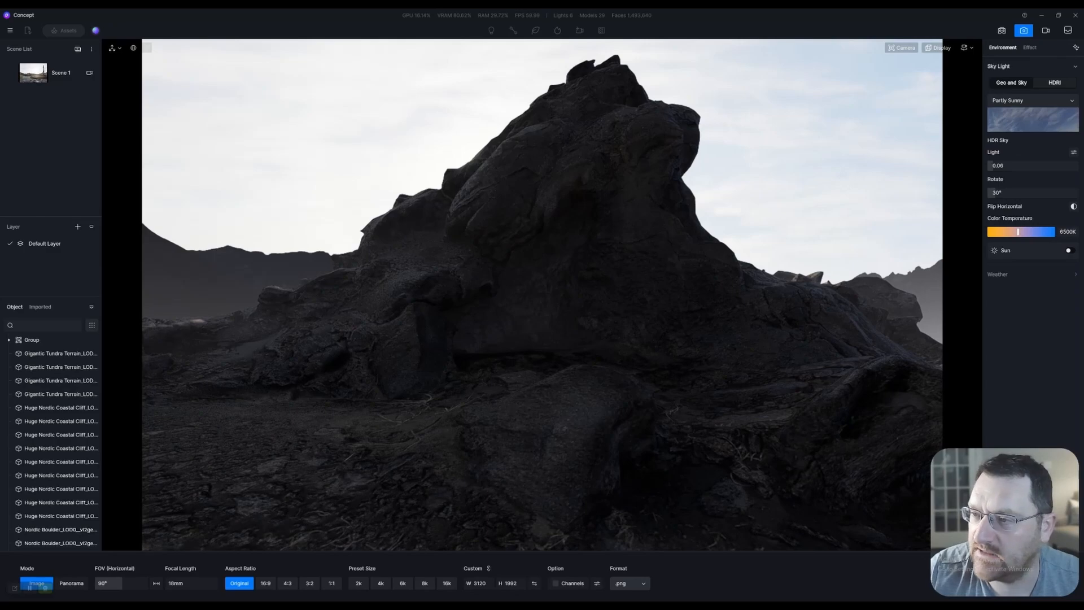
pyautogui.click(1010, 82)
pyautogui.moveTo(1072, 144); pyautogui.dragTo(1057, 107)
pyautogui.press('s')
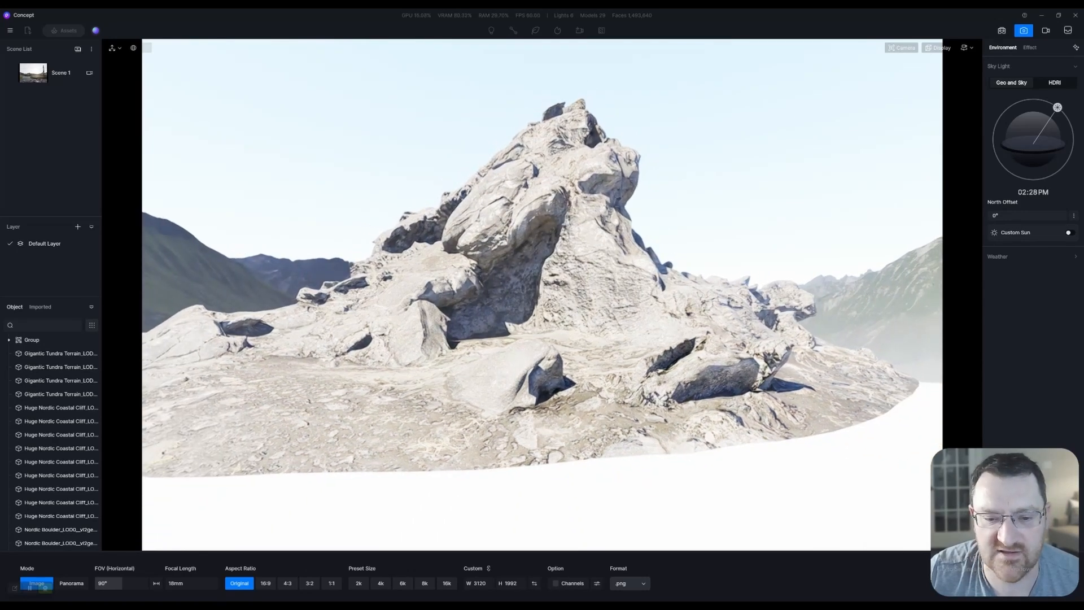
# Inspect the daylit landscape from the rock formation across the tundra terrain back to the pillar.
pyautogui.moveTo(542, 294); pyautogui.dragTo(921, 330, button='right')
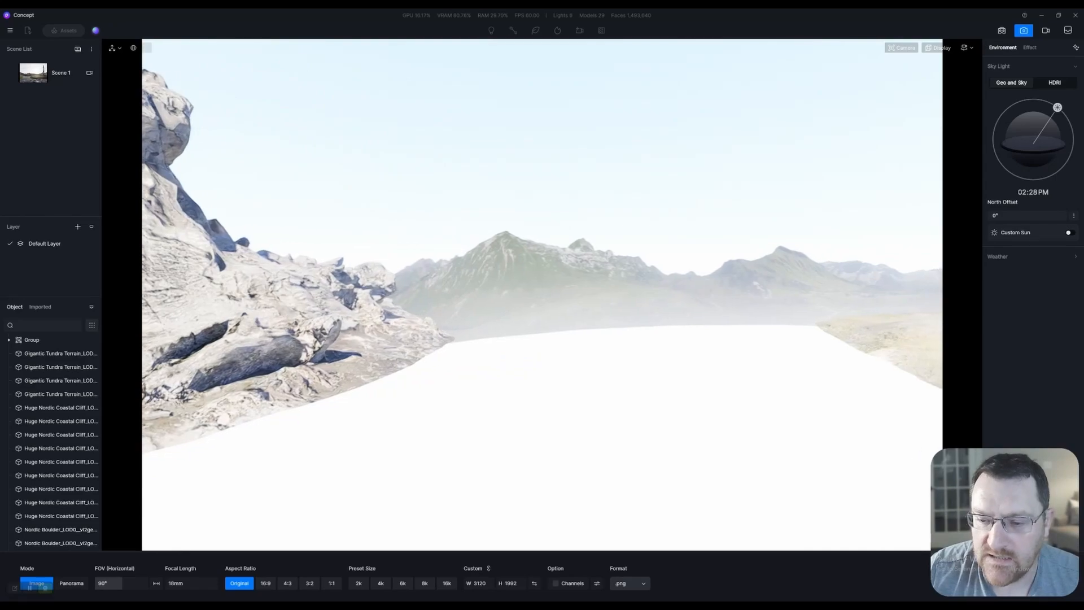
pyautogui.press('d')
pyautogui.press('d')
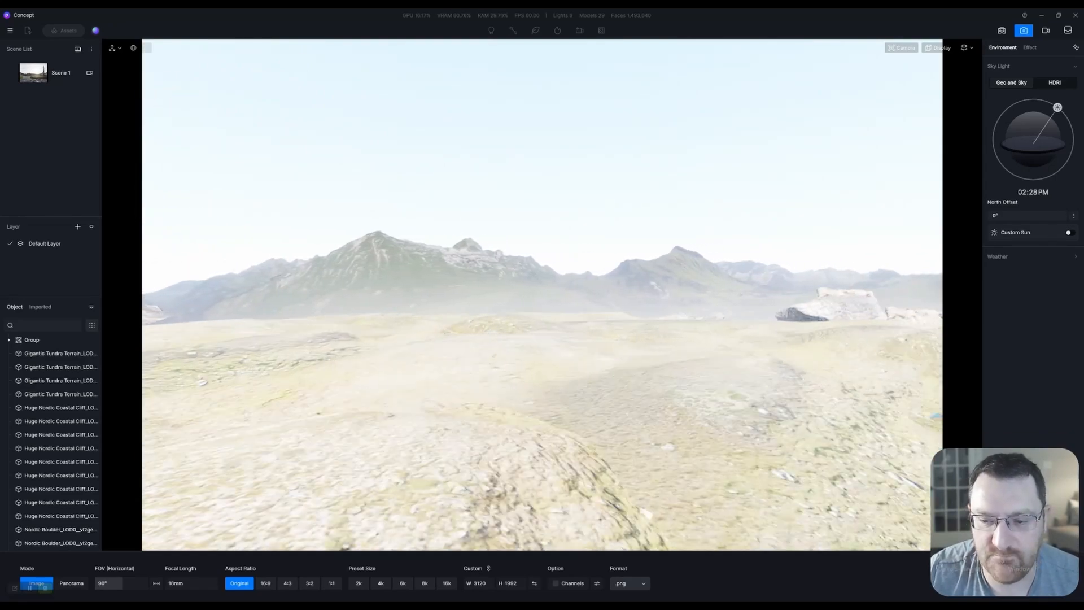
pyautogui.press('s')
pyautogui.moveTo(920, 330); pyautogui.dragTo(723, 330, button='right')
pyautogui.press('s')
pyautogui.press('a')
pyautogui.press('w')
pyautogui.press('a')
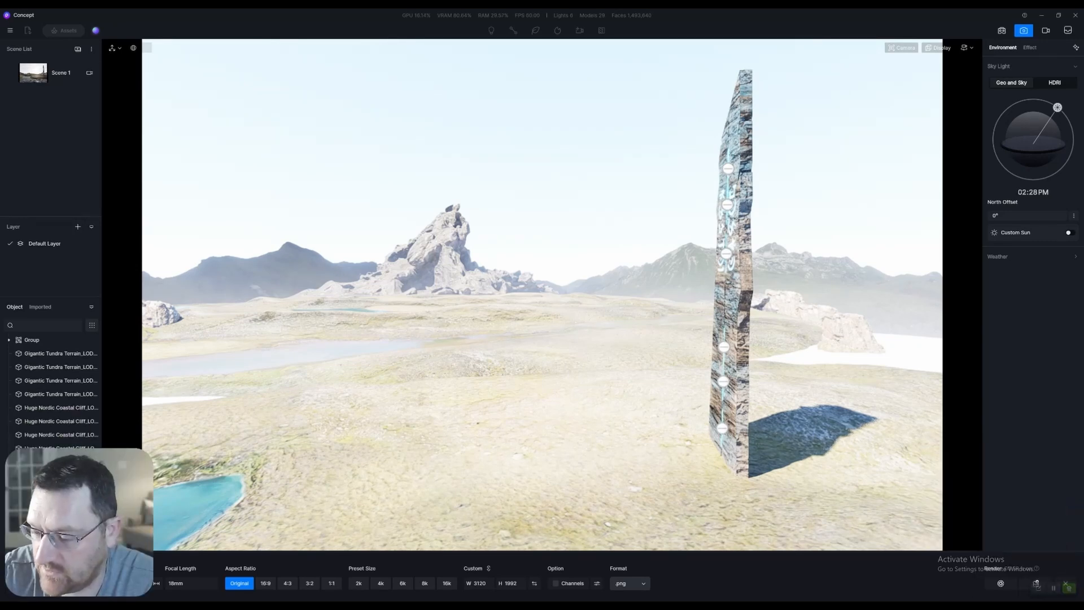
# Leave the image rendering mode and browse the online Landscapes models for Backdrop plane assets, closing the asset library at the end.
pyautogui.press('Escape')
pyautogui.press('m')
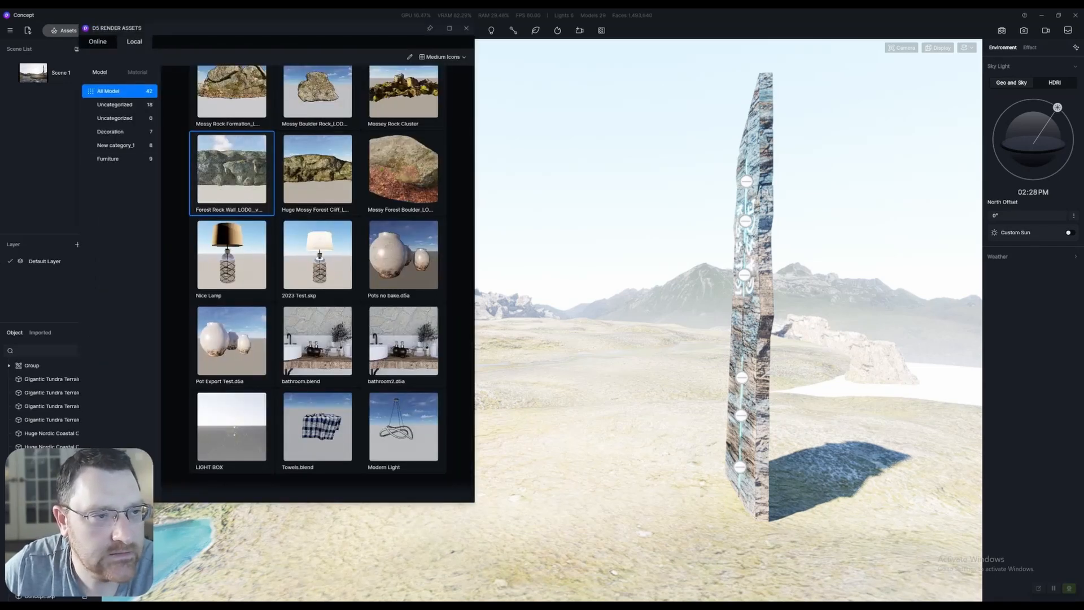
pyautogui.click(97, 41)
pyautogui.click(111, 317)
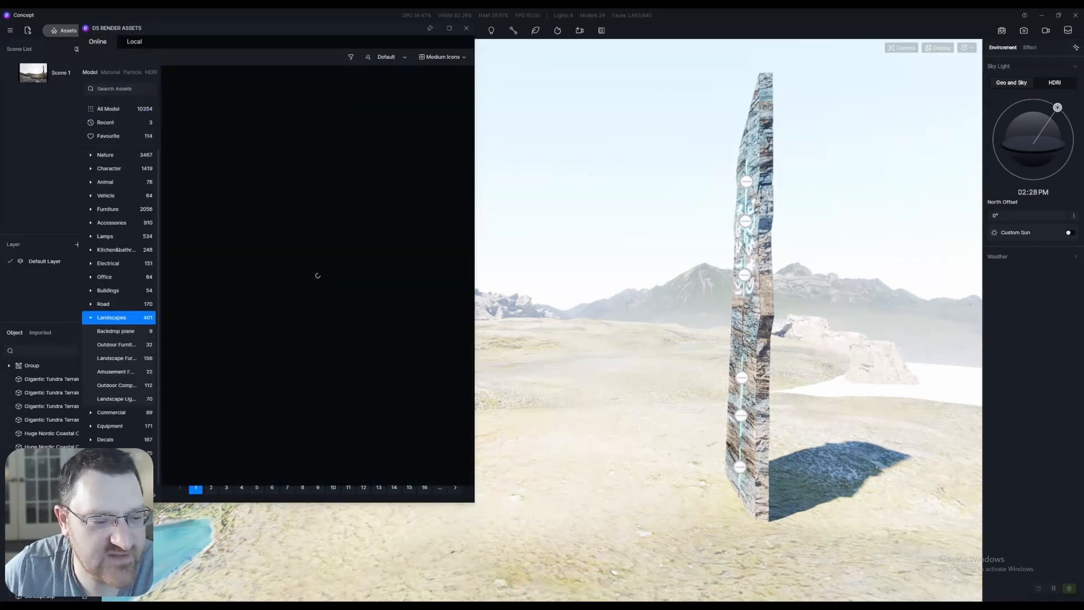
pyautogui.click(116, 331)
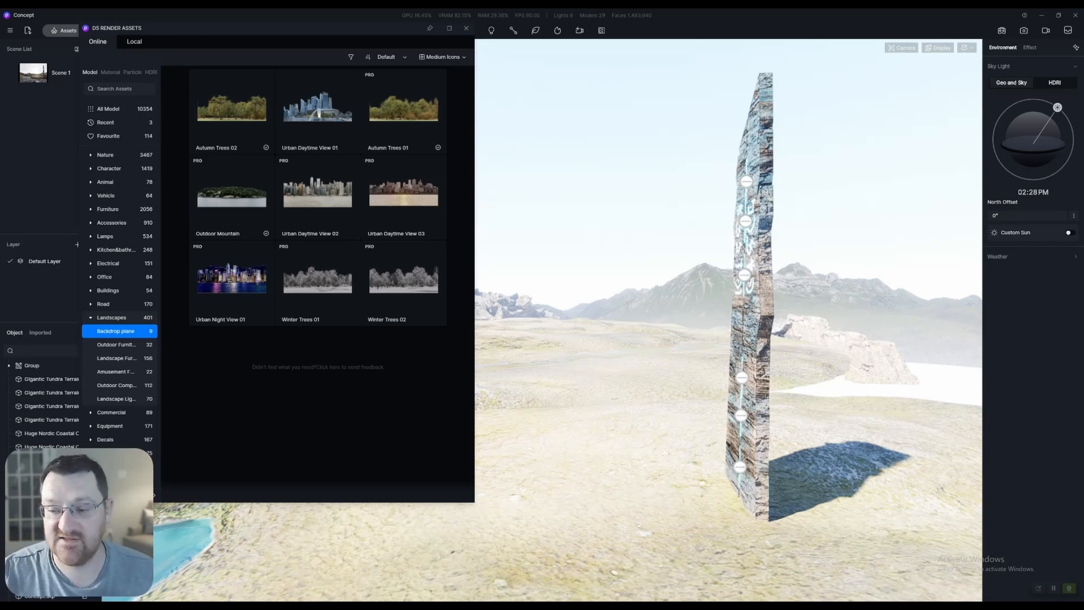
pyautogui.click(466, 27)
# Examine the distant mountains and the coastal cliffs along the terrain's outer edge, returning to a view of the pillar.
pyautogui.moveTo(542, 304); pyautogui.dragTo(242, 304, button='right')
pyautogui.press('w')
pyautogui.press('w')
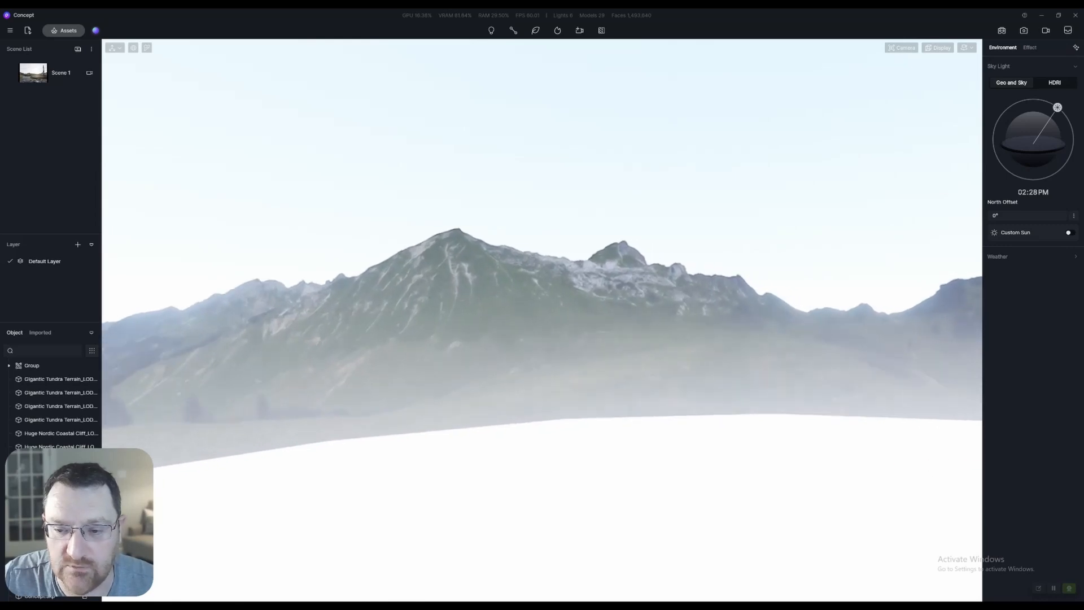
pyautogui.press('w')
pyautogui.press('s')
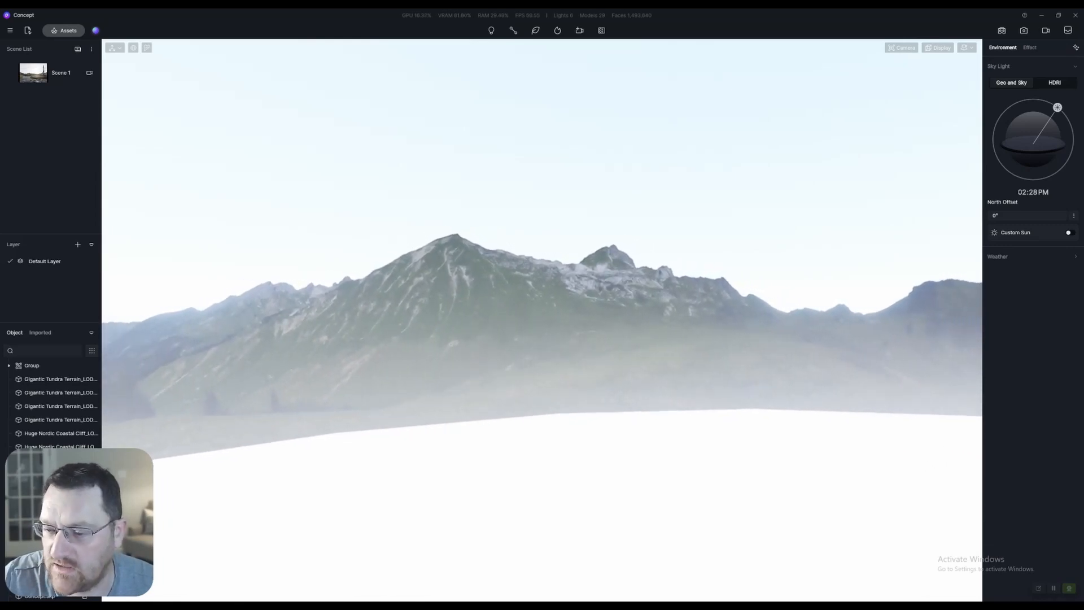
pyautogui.press('s')
pyautogui.press('s')
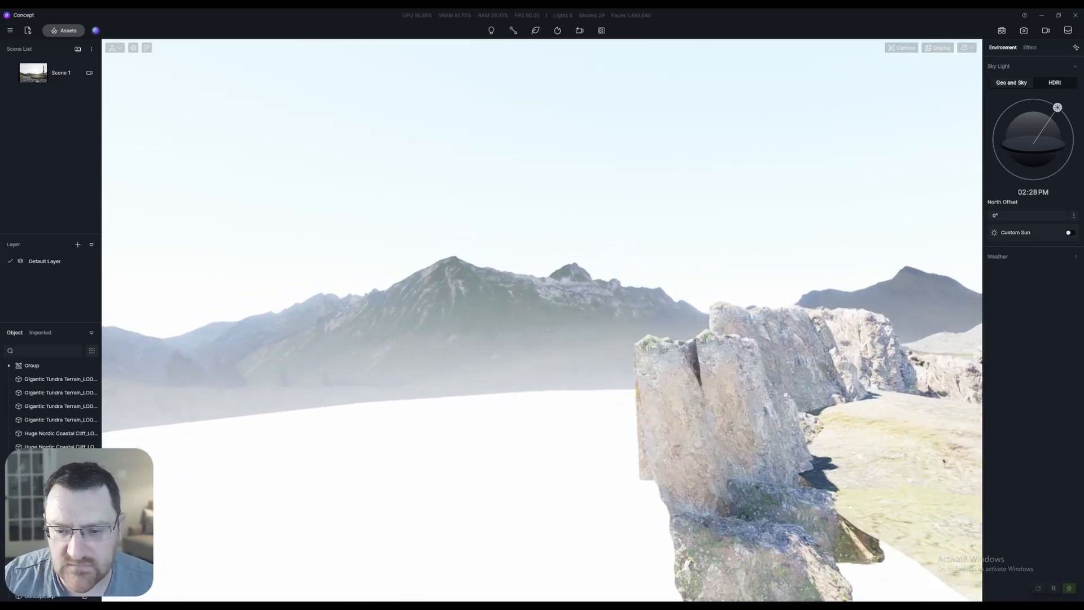
pyautogui.moveTo(542, 320); pyautogui.dragTo(846, 320, button='right')
pyautogui.press('d')
pyautogui.press('s')
pyautogui.press('d')
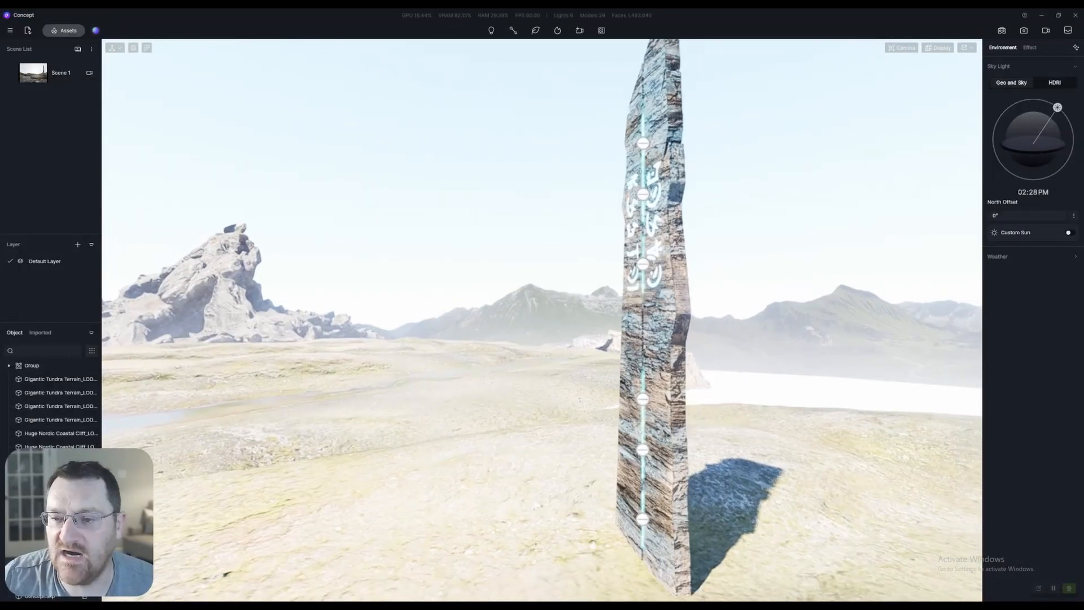
# Approach the pillar's glowing glyphs and activate the material picker over its rock surface.
pyautogui.press('s')
pyautogui.press('a')
pyautogui.moveTo(542, 320); pyautogui.dragTo(721, 319, button='right')
pyautogui.press('w')
pyautogui.press('w')
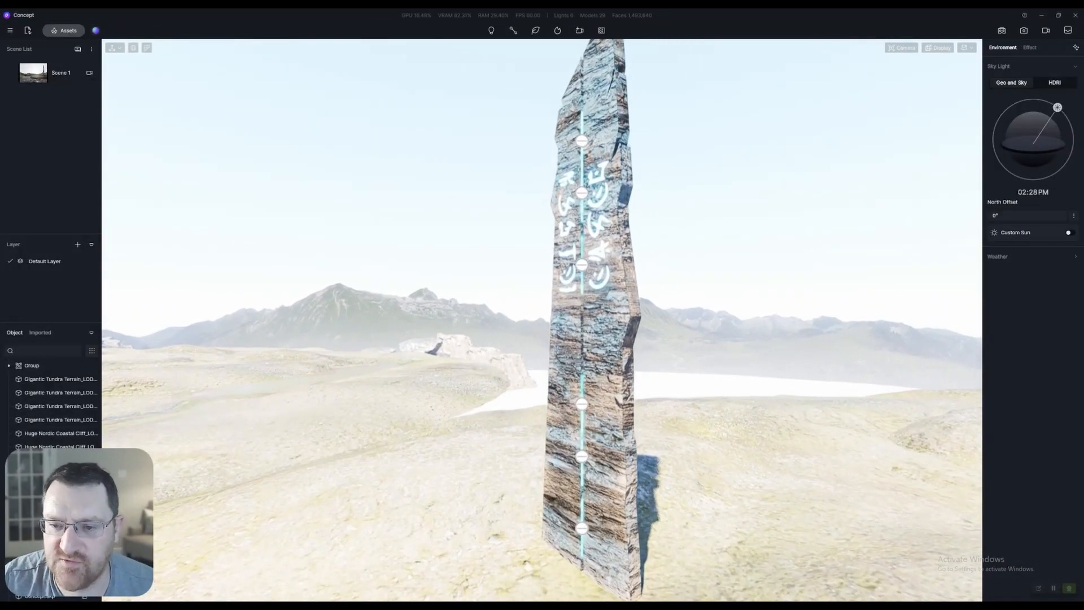
pyautogui.press('e')
pyautogui.moveTo(542, 320); pyautogui.dragTo(602, 320, button='right')
pyautogui.press('w')
pyautogui.press('a')
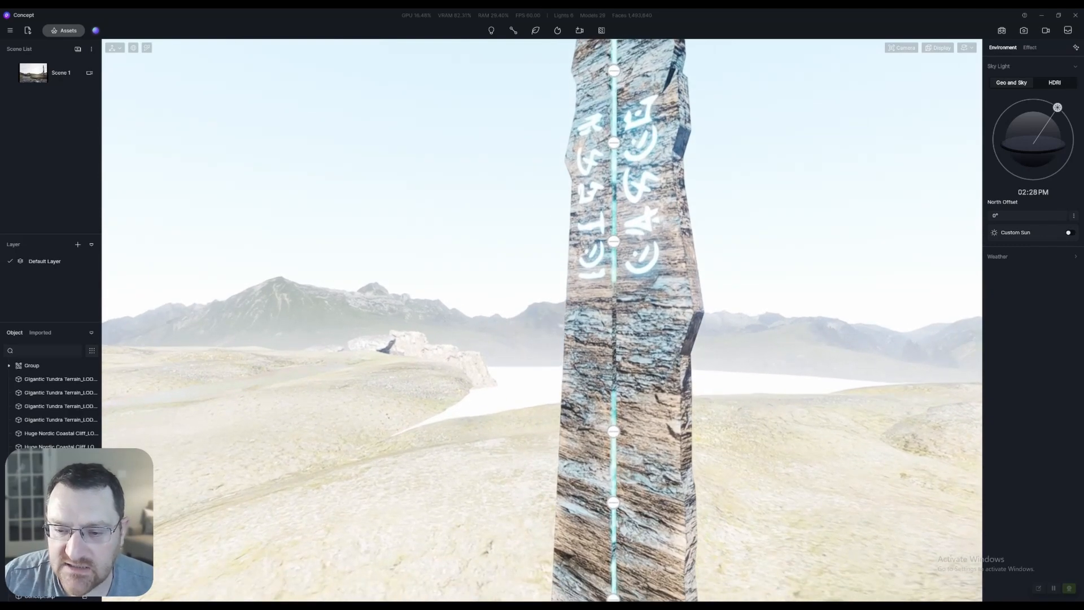
pyautogui.press('d')
pyautogui.press('i')
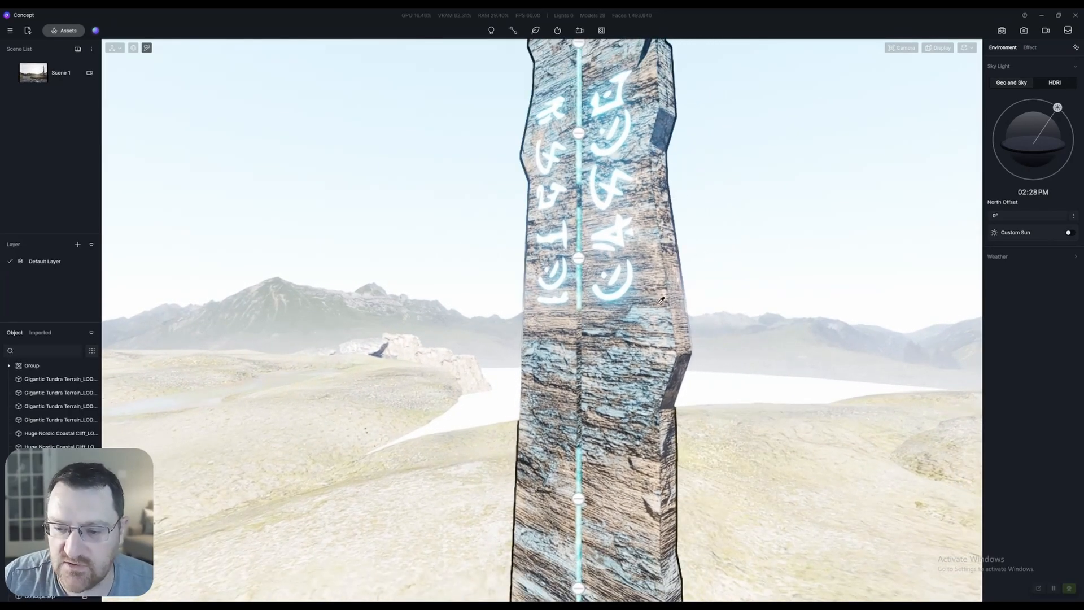
# Sample the stone pillar's material and examine its base color, normal and emissive settings against the glowing carvings.
pyautogui.click(677, 275)
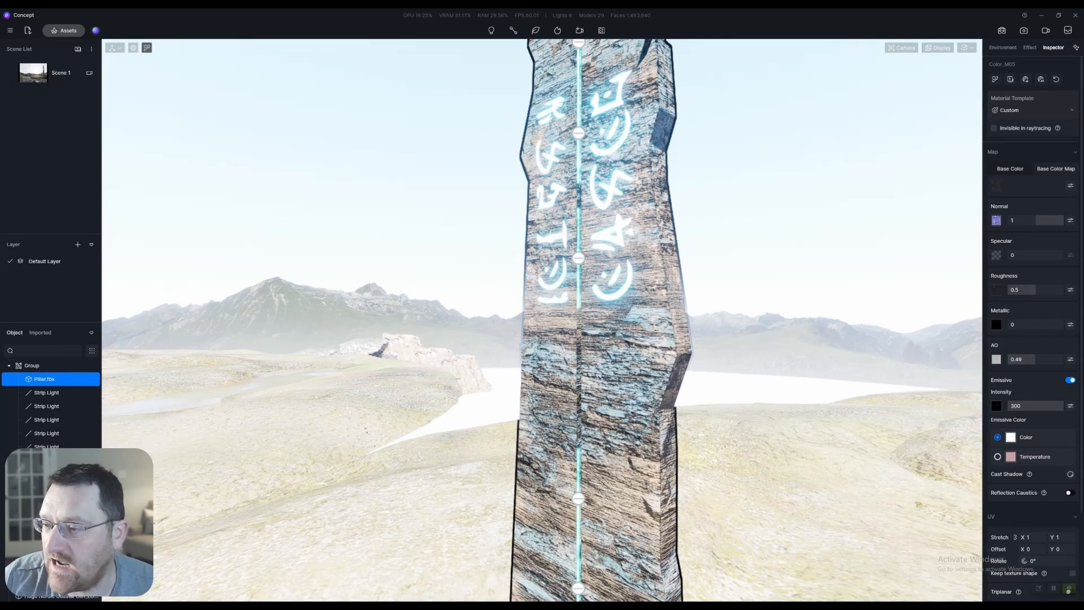
pyautogui.click(1009, 168)
pyautogui.click(1055, 168)
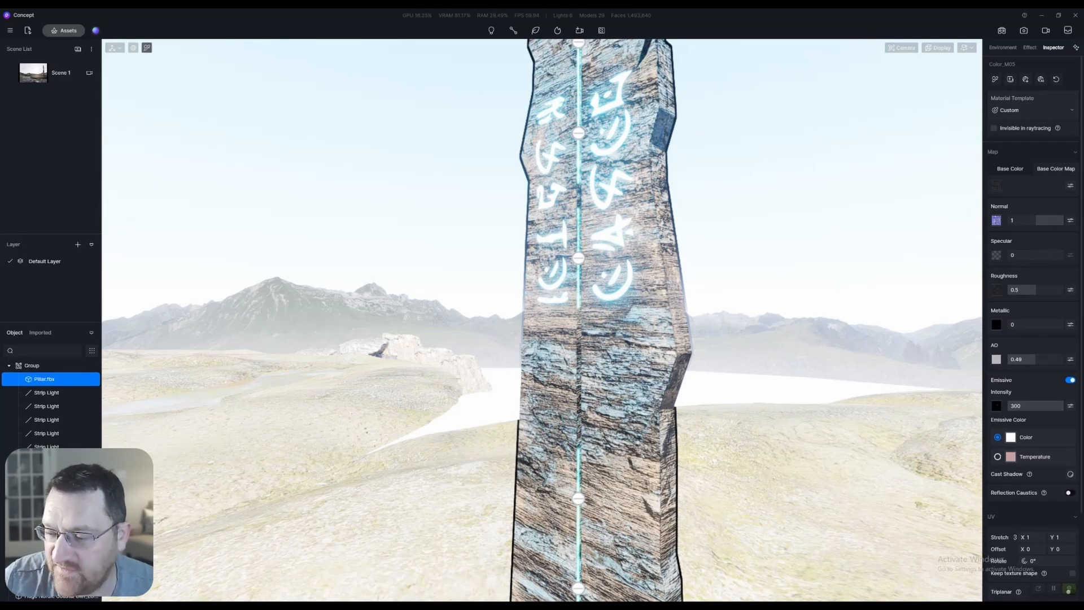
pyautogui.scroll(5, 616, 314)
pyautogui.scroll(-4, 818, 286)
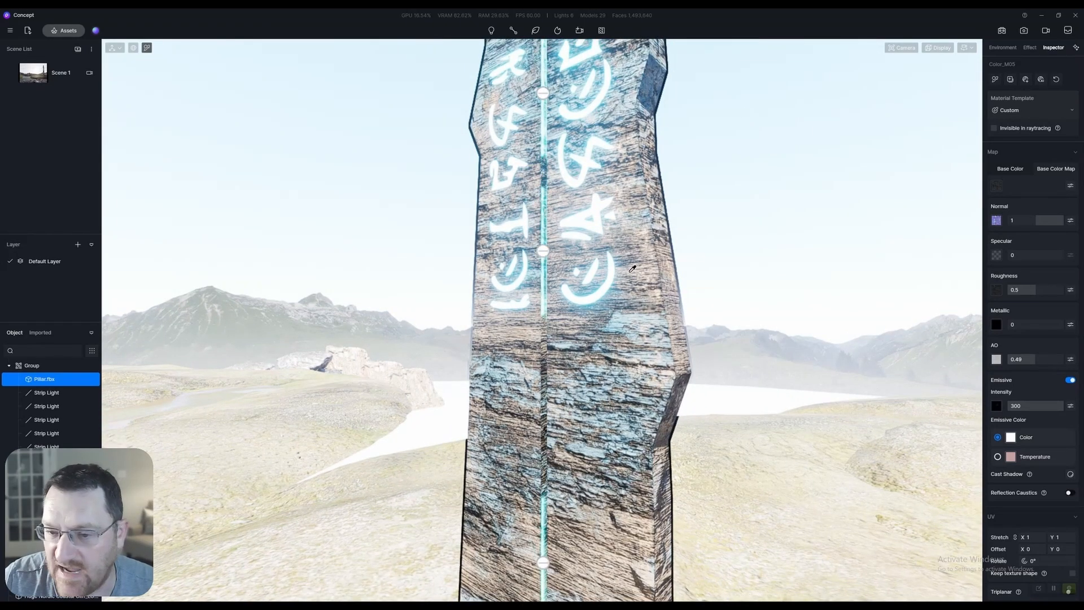
pyautogui.scroll(-5, 619, 275)
pyautogui.scroll(3, 653, 321)
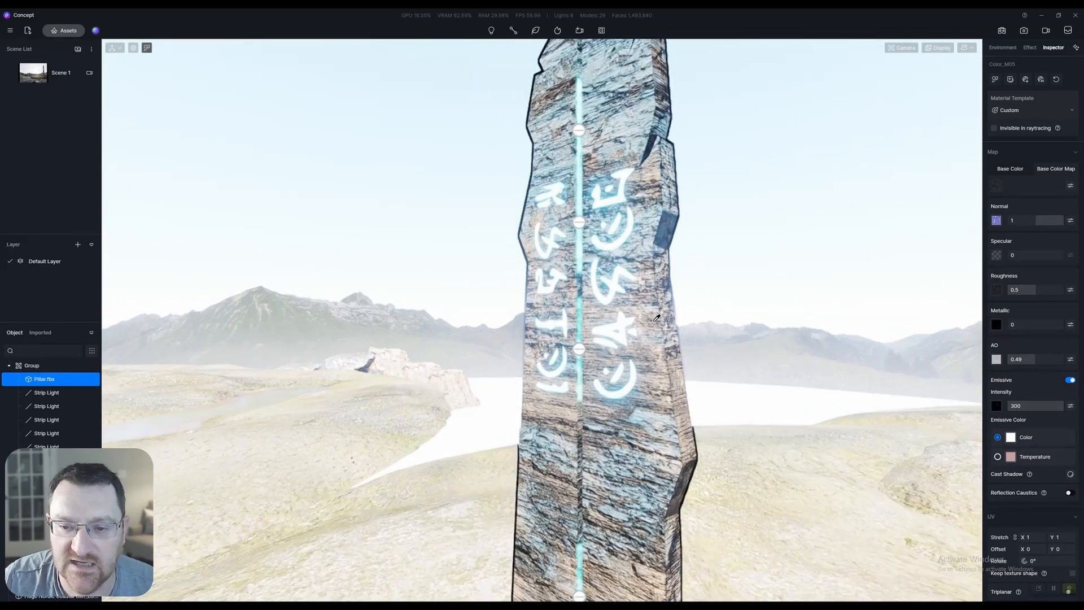
# Select all six strip lights inside the pillar group to inspect their shared light properties.
pyautogui.click(657, 317)
pyautogui.scroll(2, 656, 318)
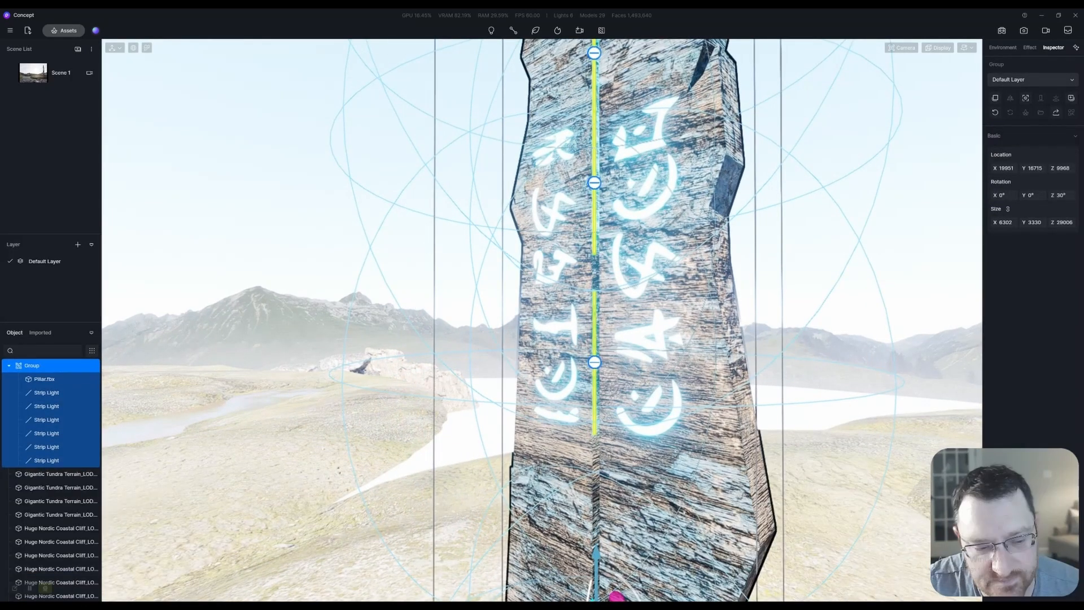
pyautogui.click(46, 392)
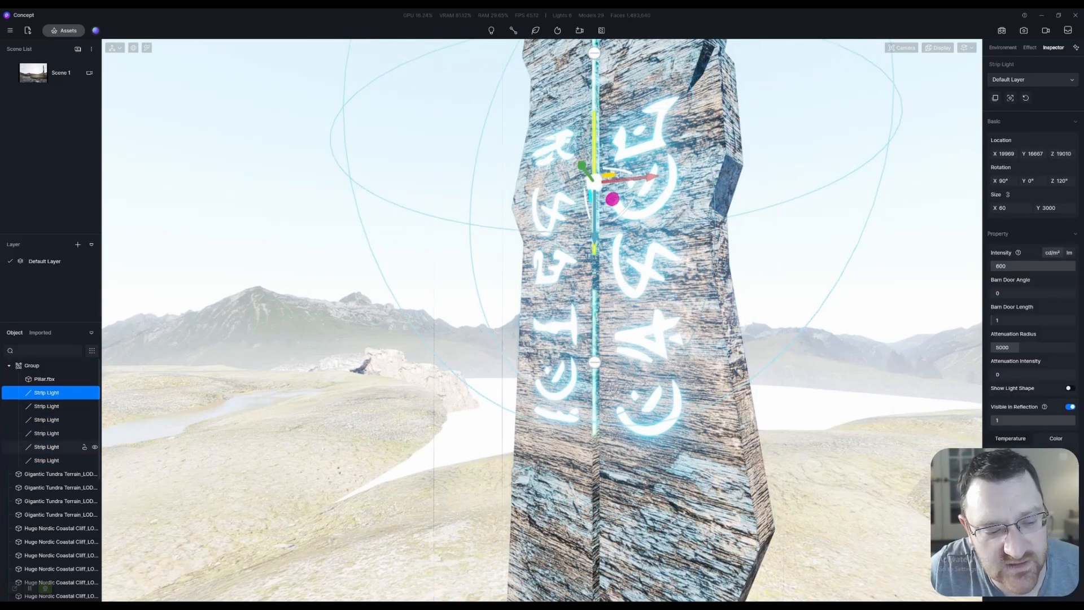
pyautogui.keyDown('shift'); pyautogui.click(47, 460); pyautogui.keyUp('shift')
# Examine the strip lights and glowing carvings along the pillar from close up, from several angles and from a distance.
pyautogui.press('f')
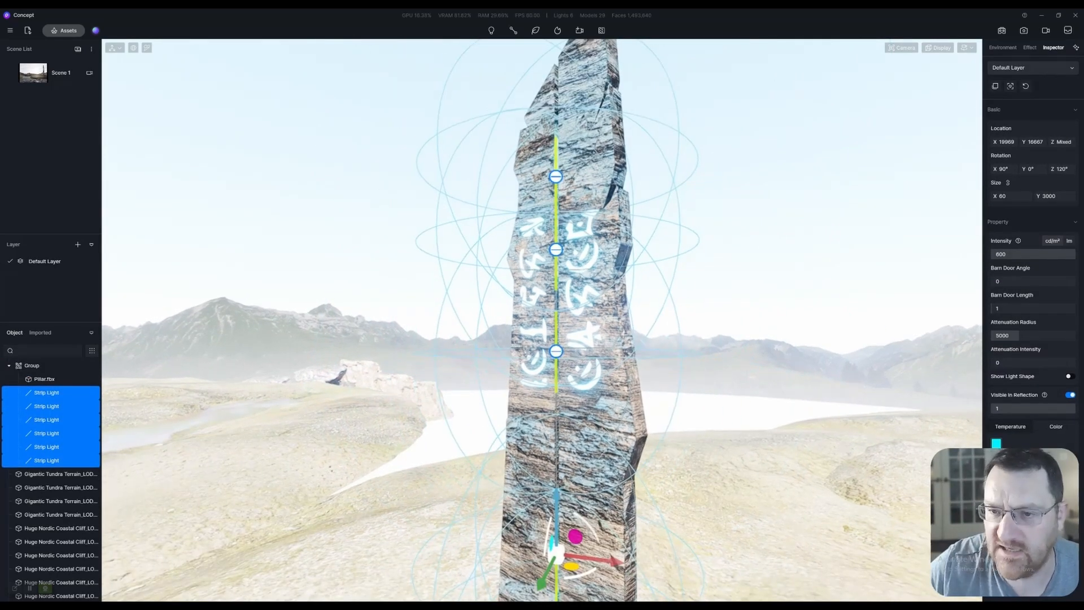
pyautogui.press('e')
pyautogui.press('w')
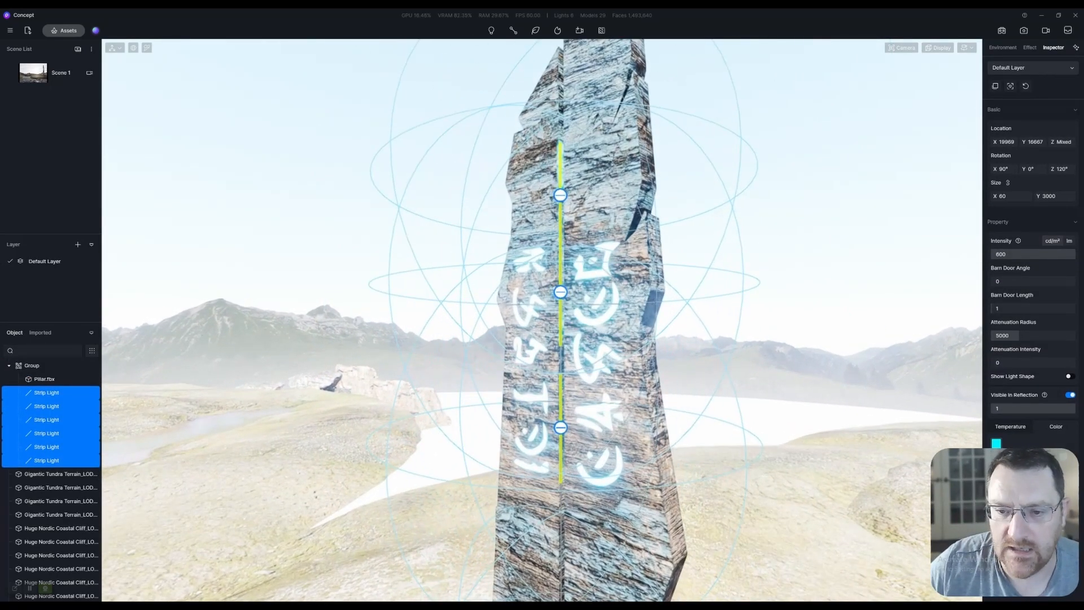
pyautogui.press('e')
pyautogui.press('w')
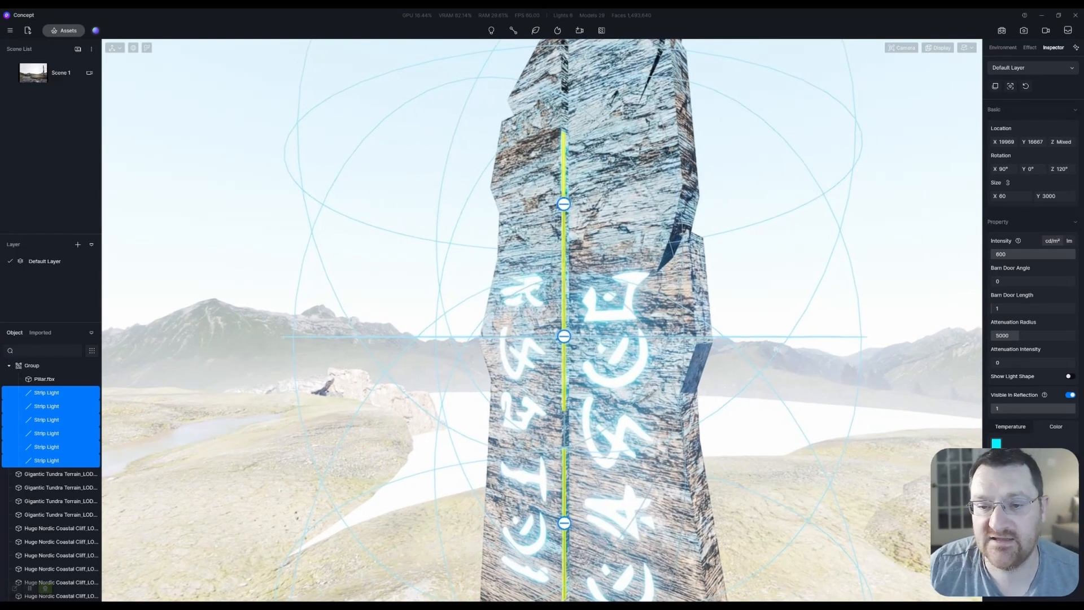
pyautogui.press('a')
pyautogui.press('d')
pyautogui.press('w')
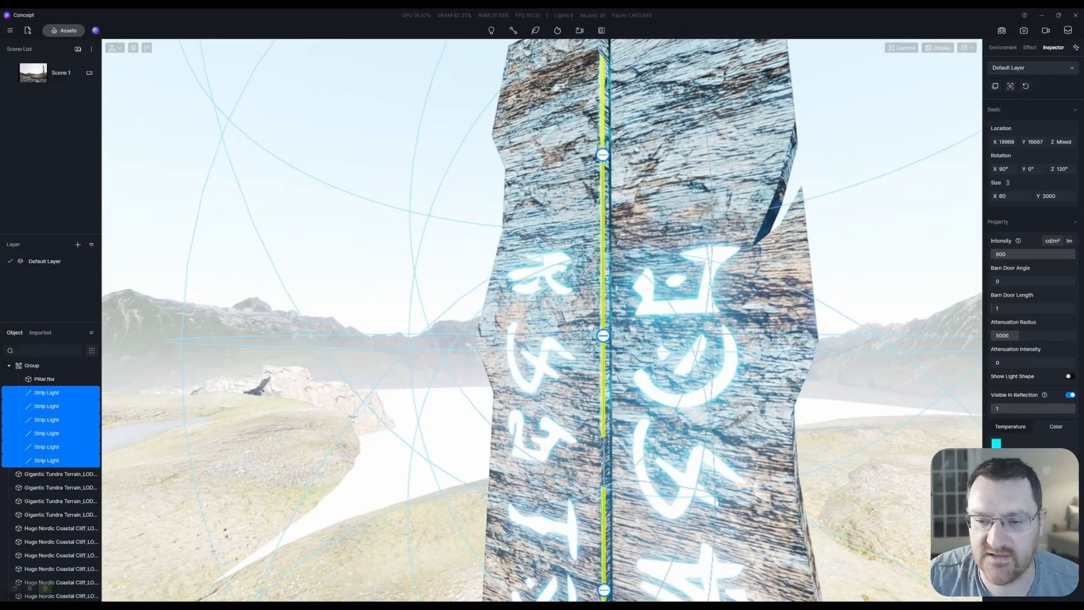
pyautogui.press('s')
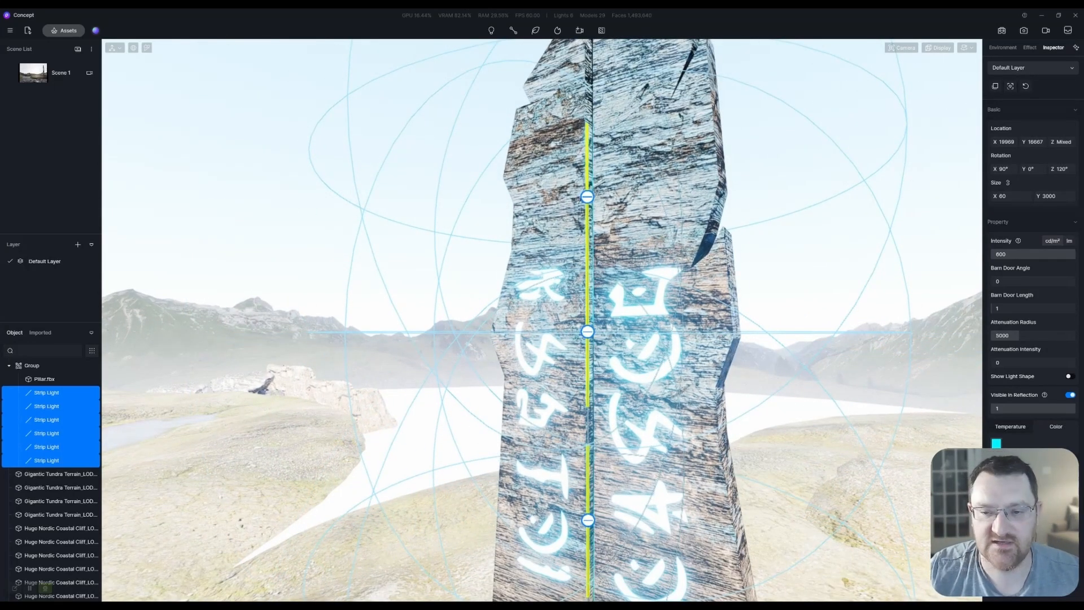
pyautogui.press('d')
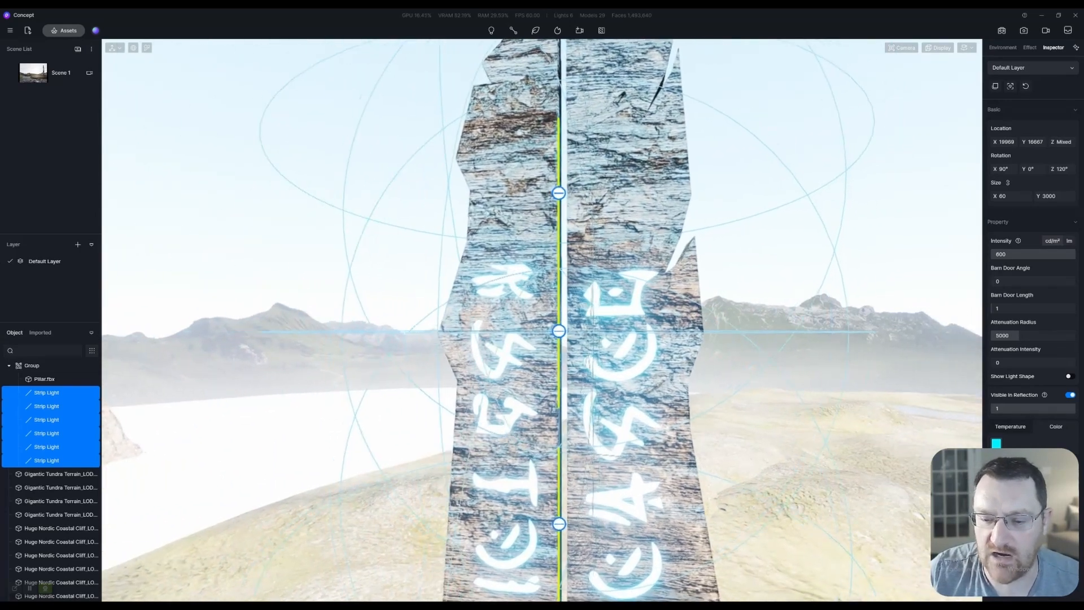
pyautogui.press('a')
pyautogui.press('s')
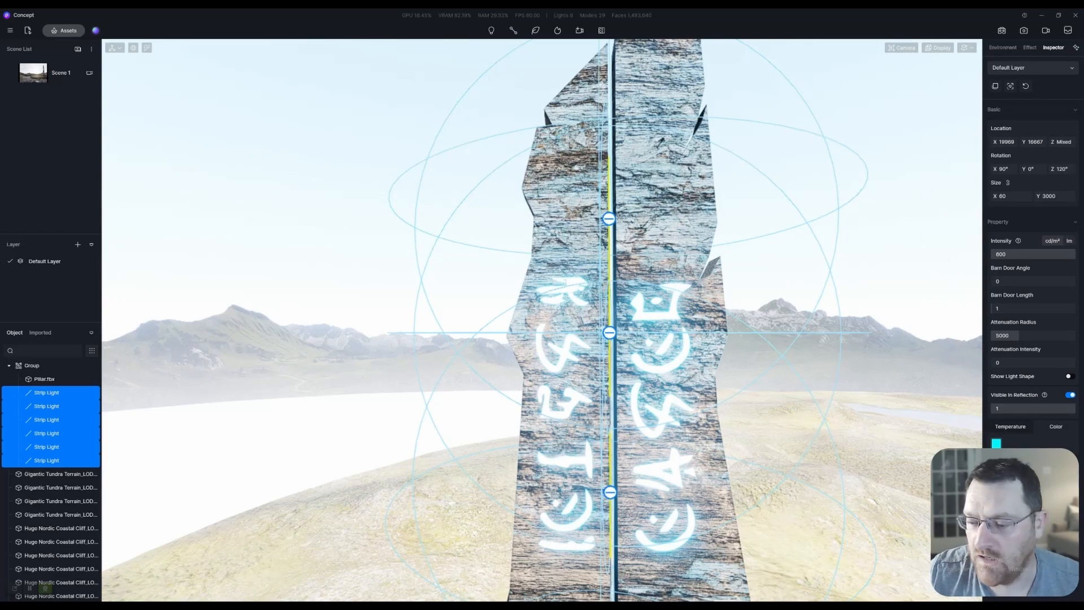
pyautogui.press('d')
pyautogui.press('s')
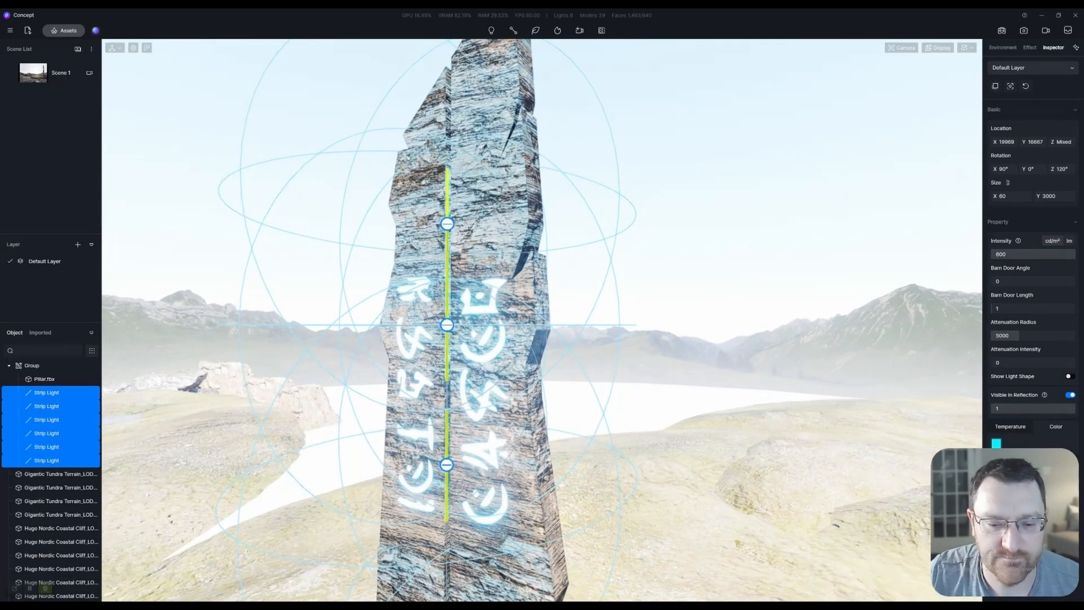
pyautogui.press('s')
pyautogui.press('d')
pyautogui.press('q')
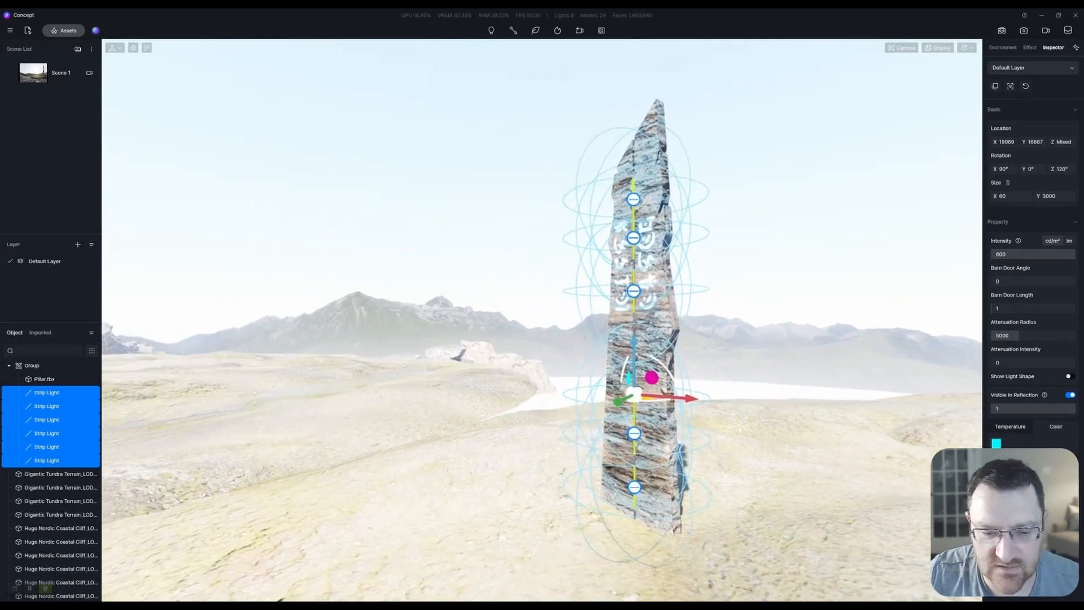
pyautogui.press('s')
pyautogui.press('q')
pyautogui.press('d')
pyautogui.press('w')
# Place the Business man 69 model from the business characters library on the ground near the pillar.
pyautogui.press('m')
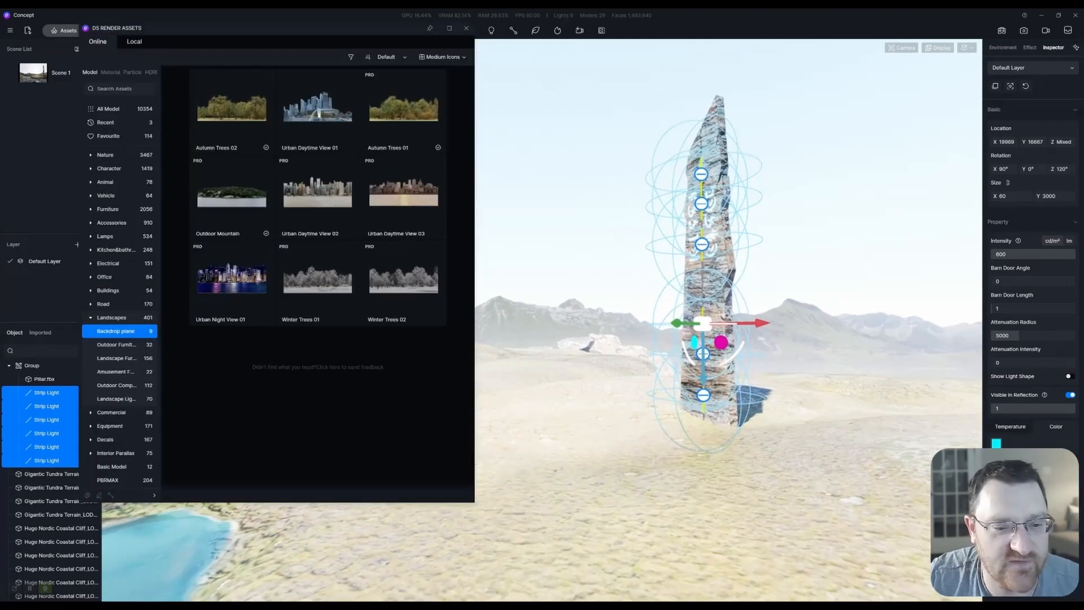
pyautogui.click(105, 121)
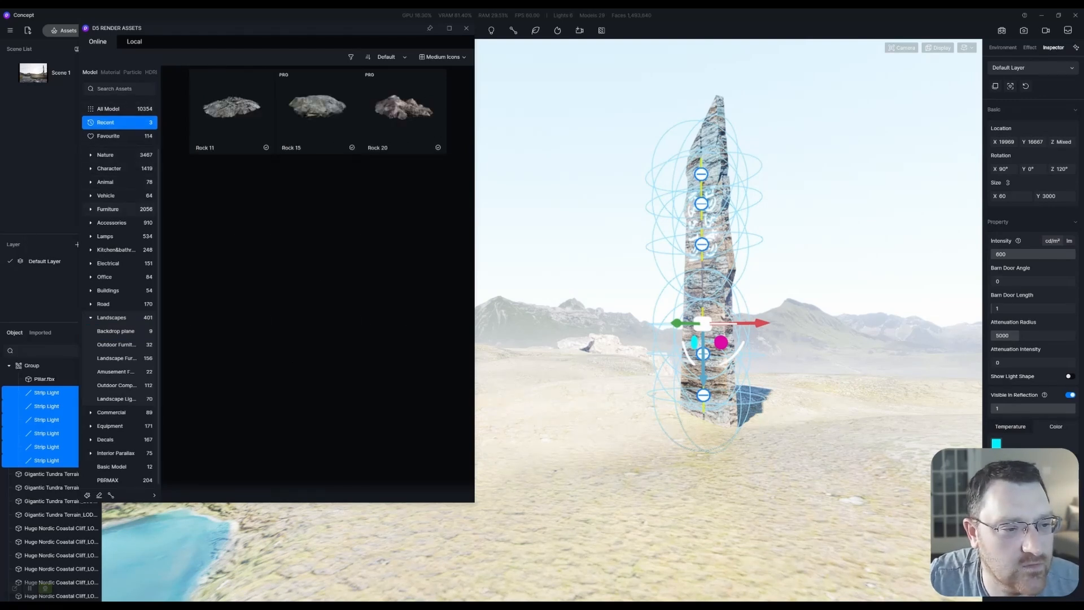
pyautogui.click(111, 317)
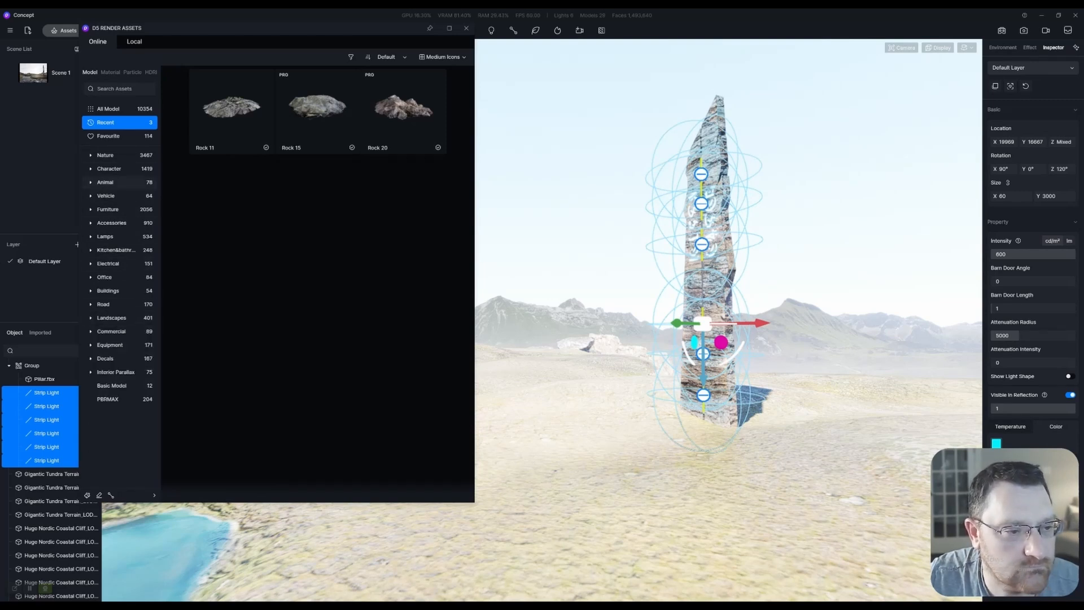
pyautogui.click(109, 168)
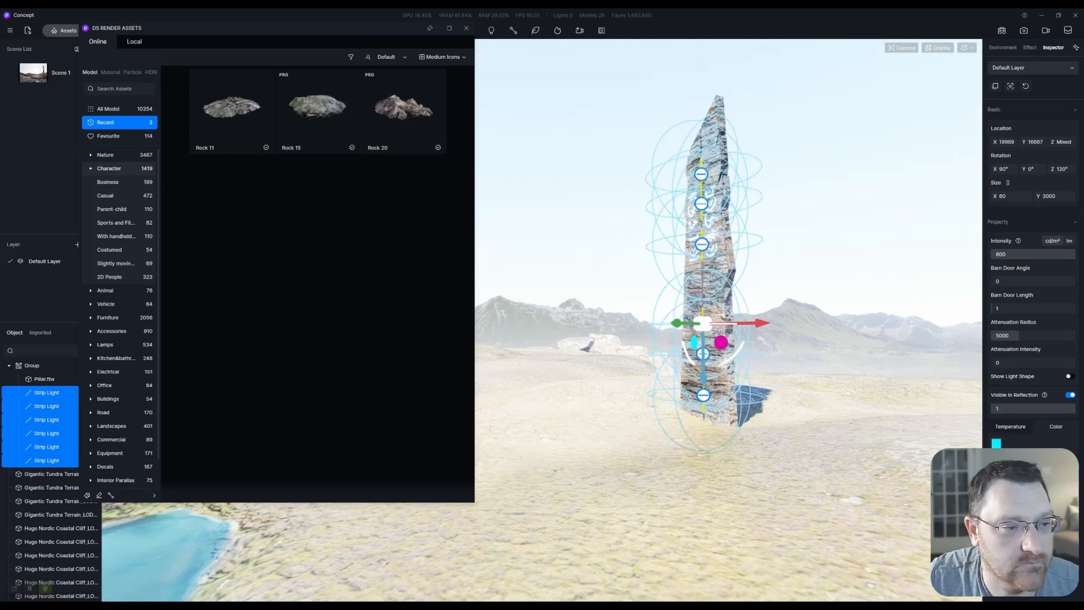
pyautogui.click(107, 182)
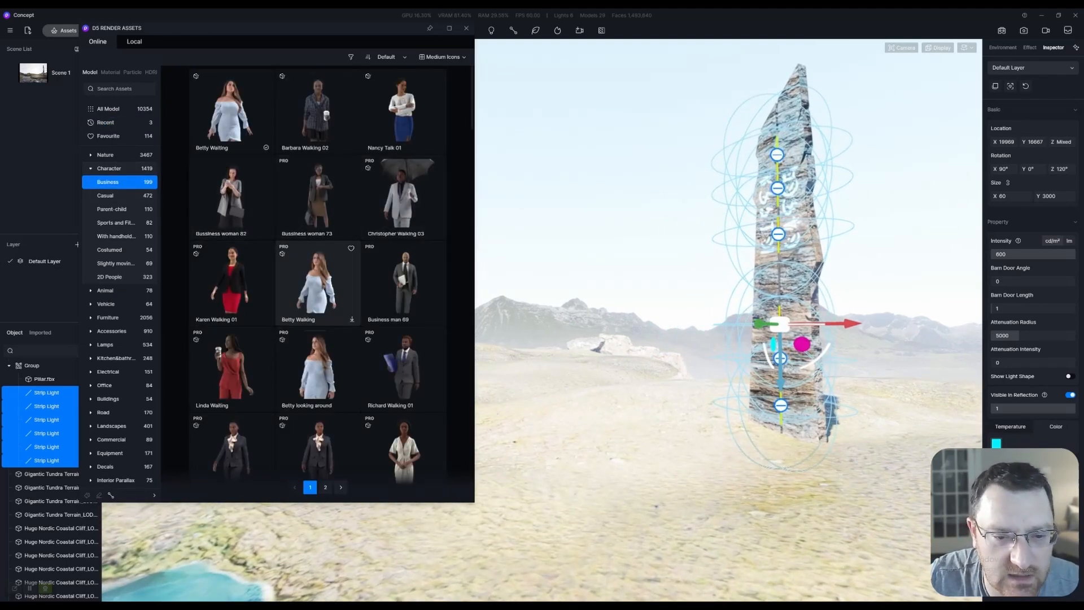
pyautogui.click(403, 282)
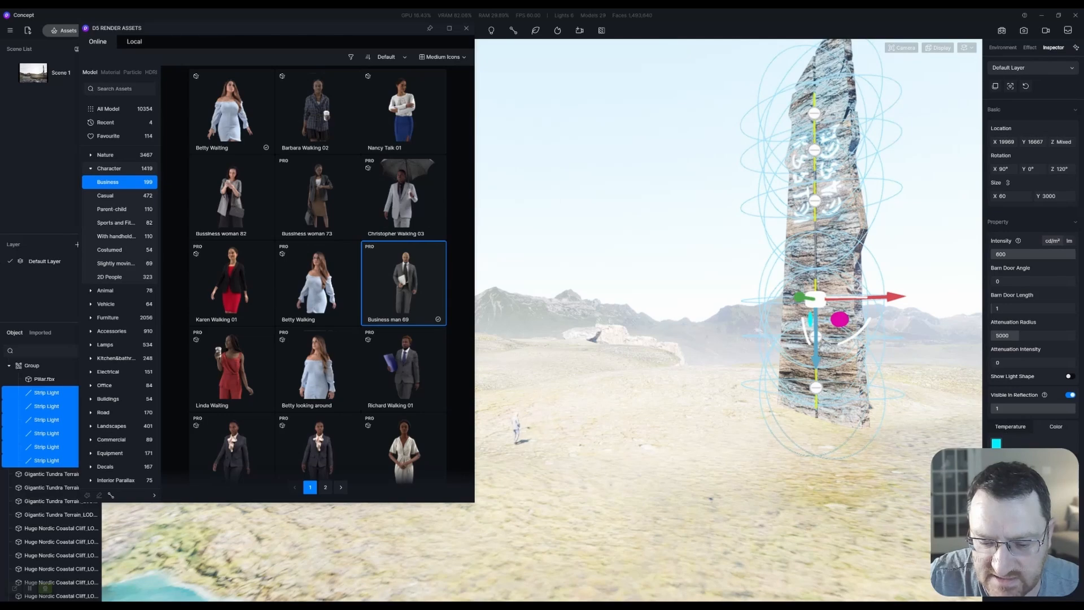
pyautogui.click(515, 437)
pyautogui.click(466, 27)
# Rotate the businessman figure to 40° about the Z axis.
pyautogui.press('s')
pyautogui.press('d')
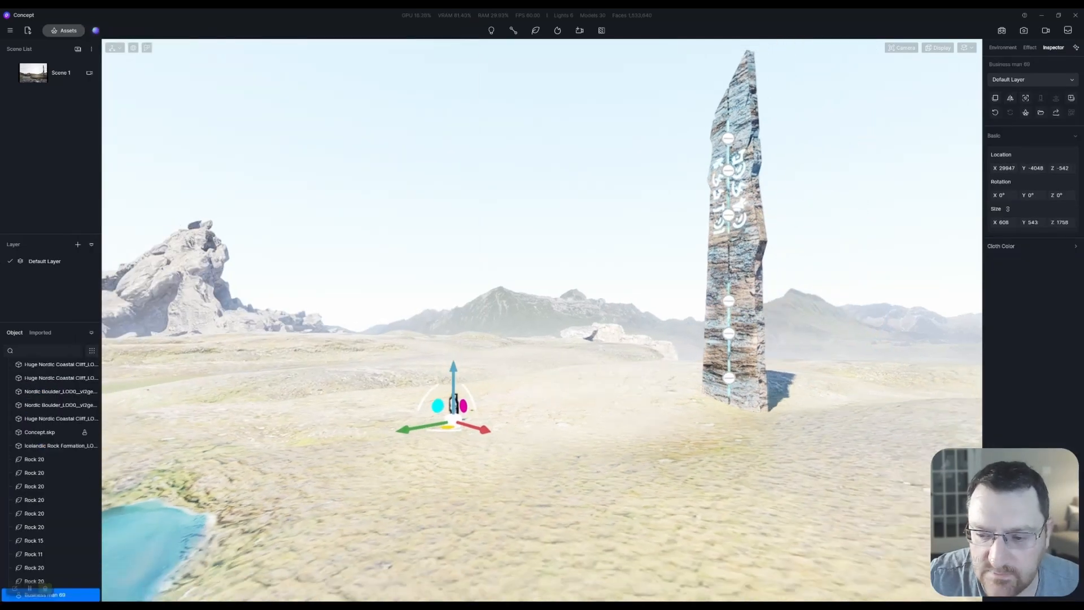
pyautogui.press('s')
pyautogui.press('w')
pyautogui.press('a')
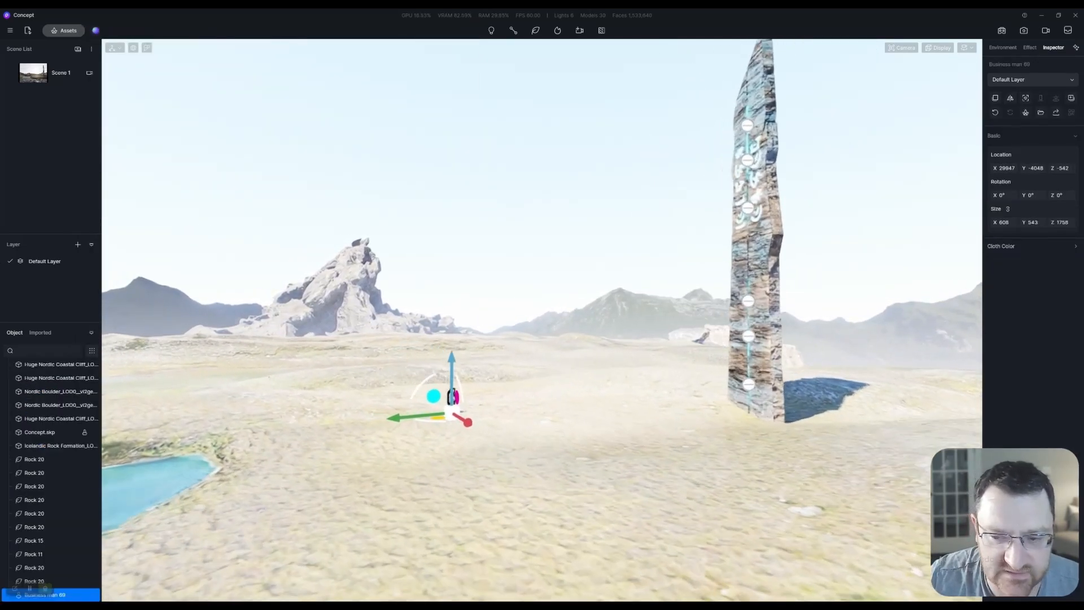
pyautogui.press('s')
pyautogui.press('s')
pyautogui.press('d')
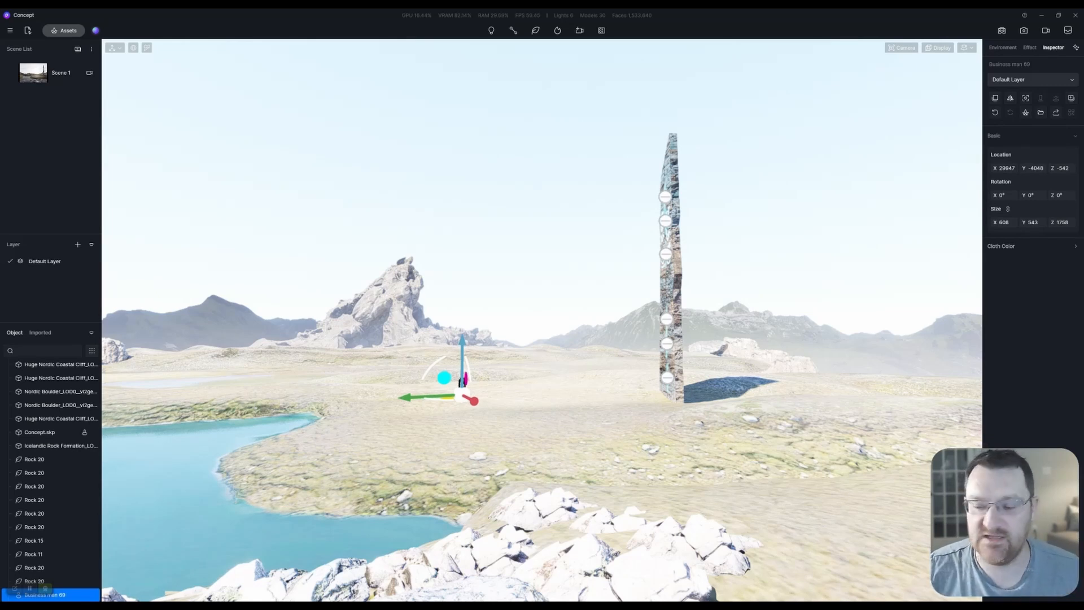
pyautogui.scroll(3, 313, 296)
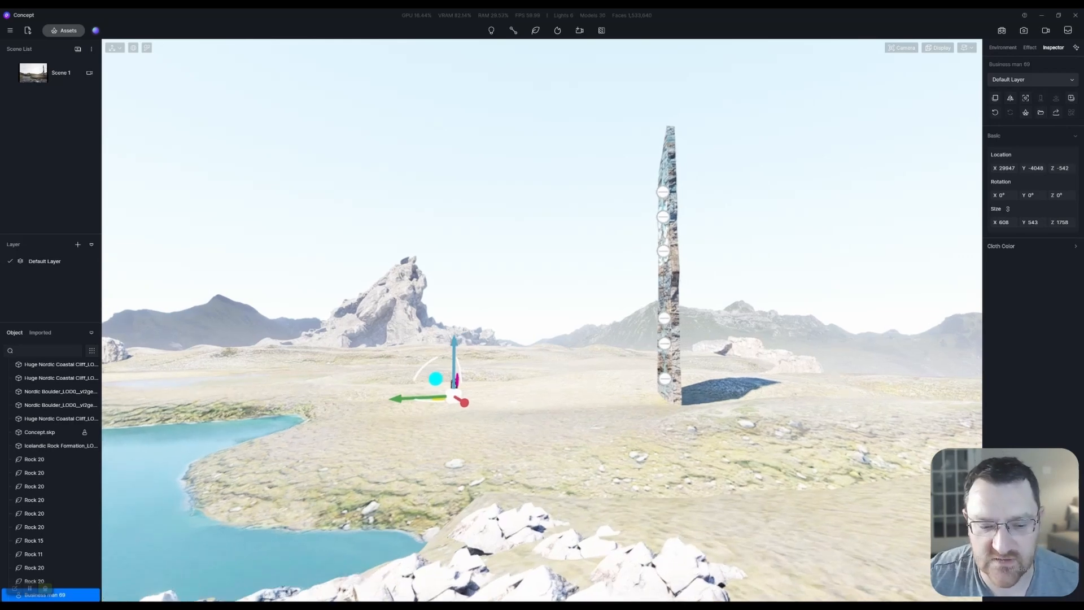
pyautogui.moveTo(474, 410); pyautogui.dragTo(431, 412)
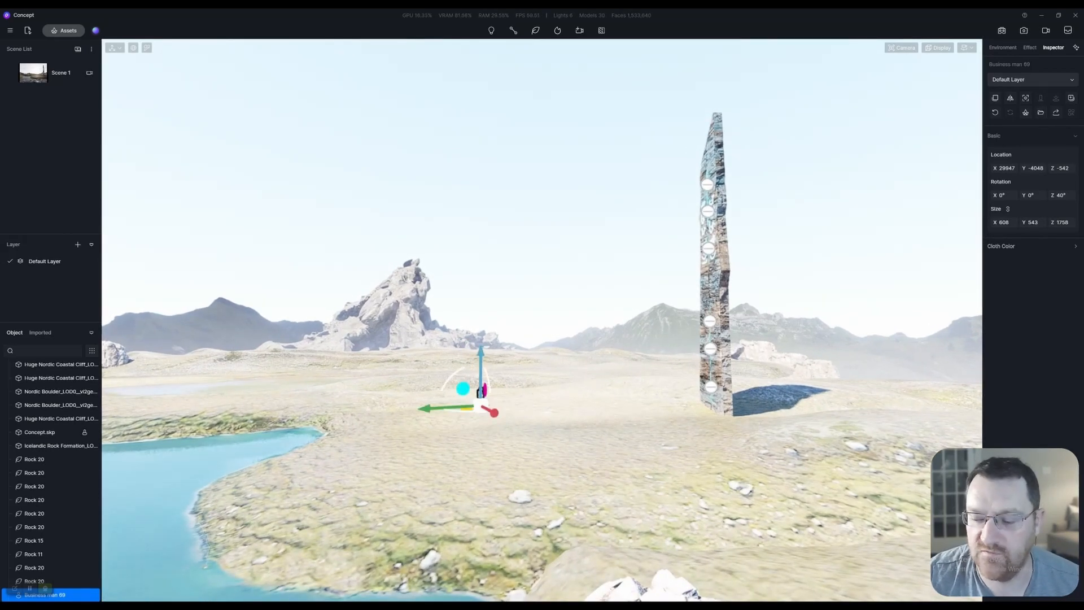
pyautogui.scroll(-3, 542, 319)
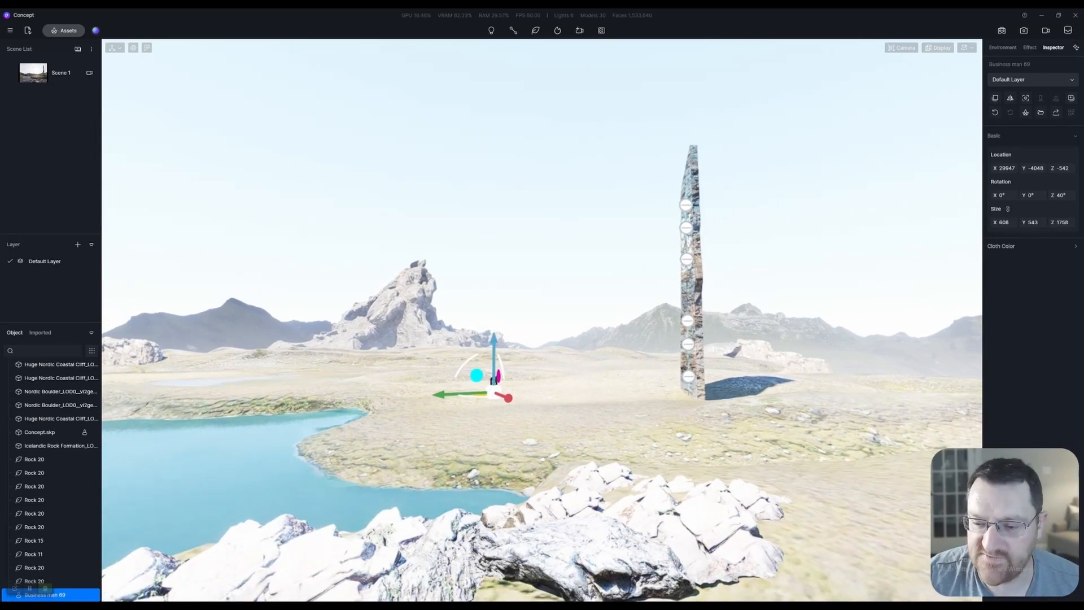
# Recall the Scene 1 view and examine the figure and pillar from closer positions around the foreground rocks.
pyautogui.click(50, 72)
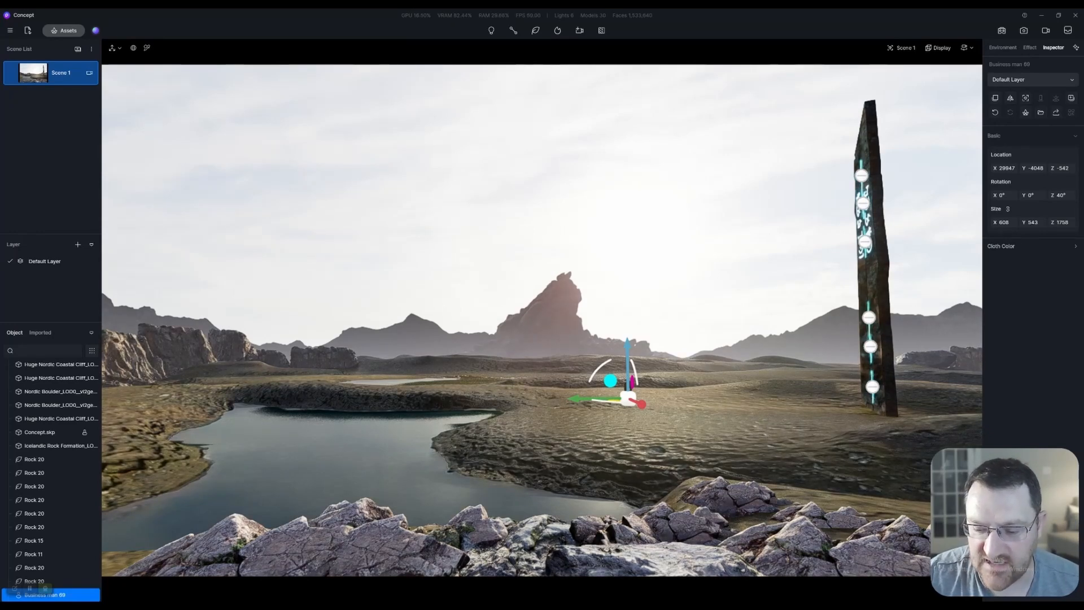
pyautogui.press('w')
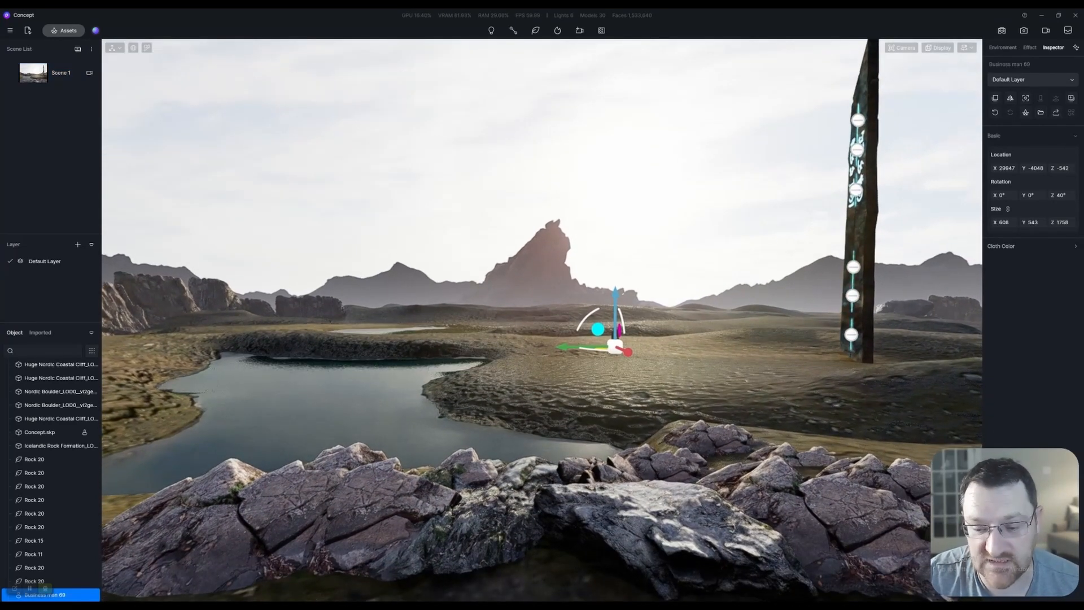
pyautogui.press('w')
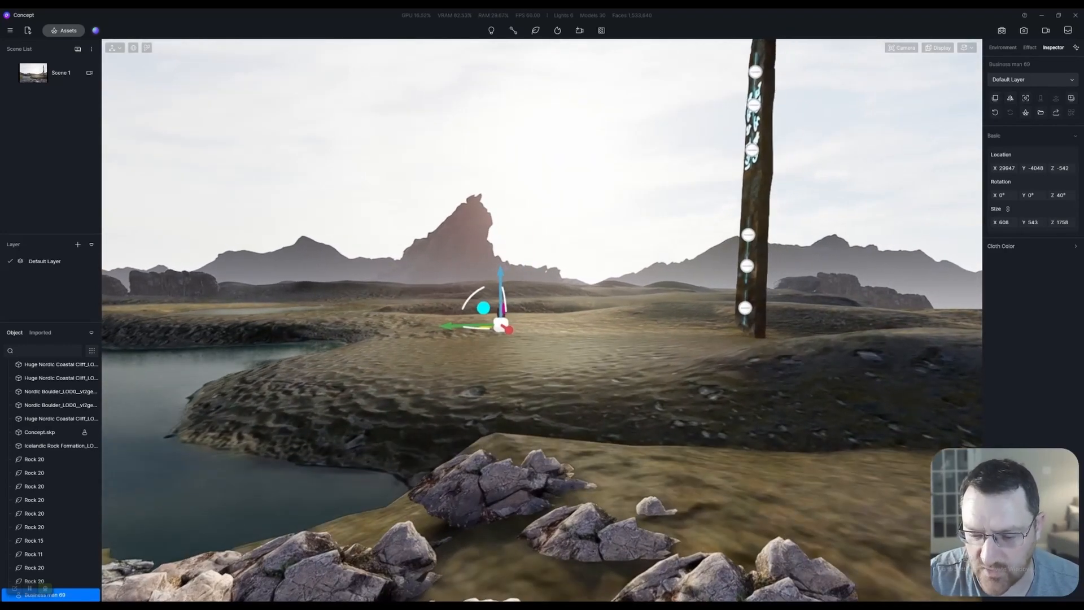
pyautogui.press('w')
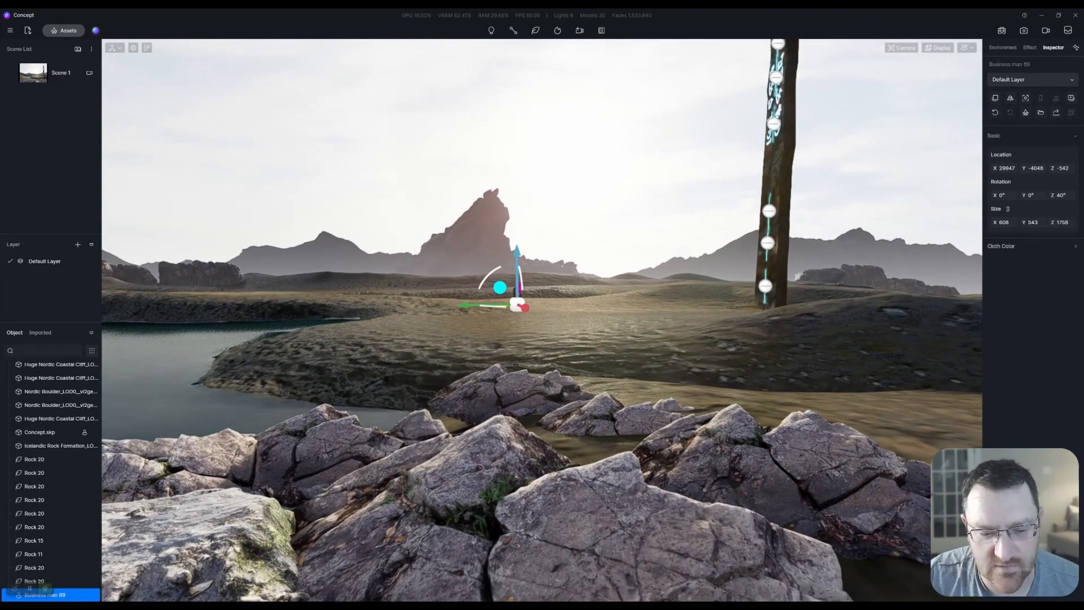
pyautogui.press('a')
# In Scene 1, set the HDR sky rotation to 88.3° and open the weather settings.
pyautogui.click(33, 72)
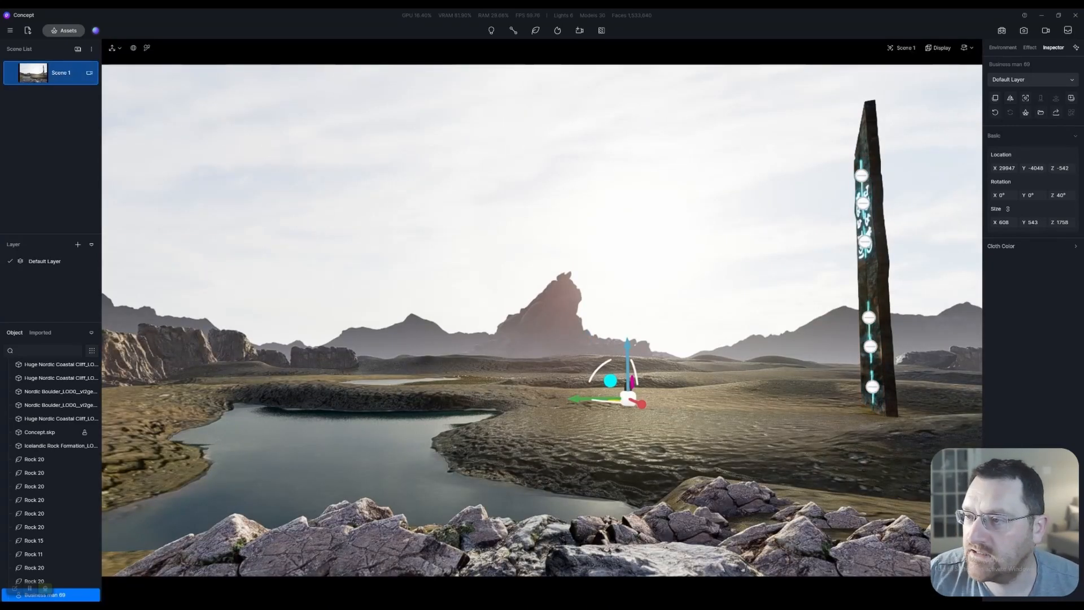
pyautogui.click(1002, 47)
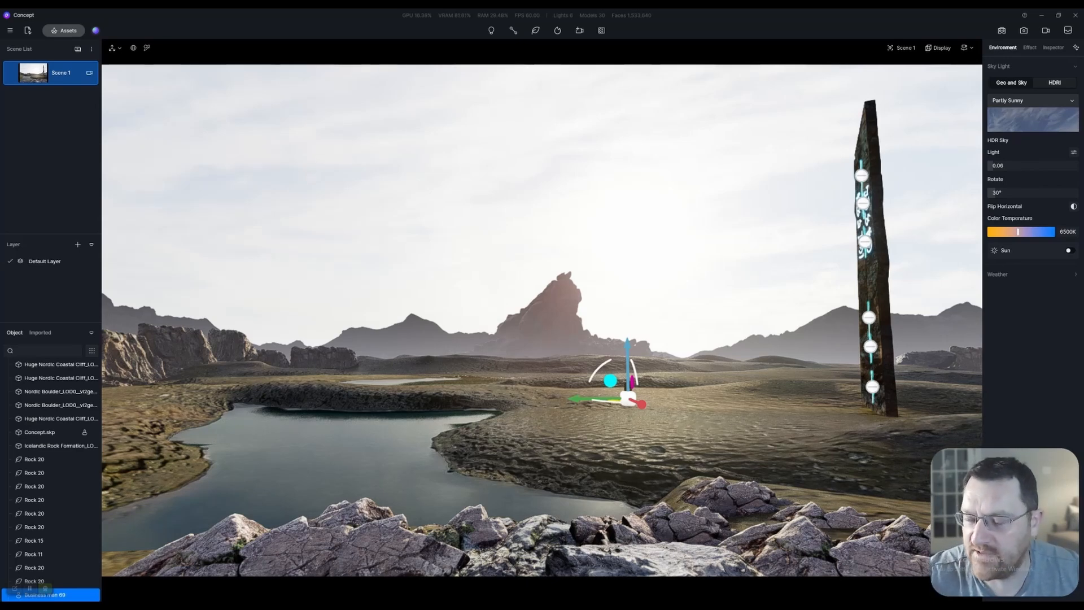
pyautogui.moveTo(994, 192)
pyautogui.mouseDown()
pyautogui.moveTo(1023, 192)
pyautogui.moveTo(1010, 193)
pyautogui.mouseUp()
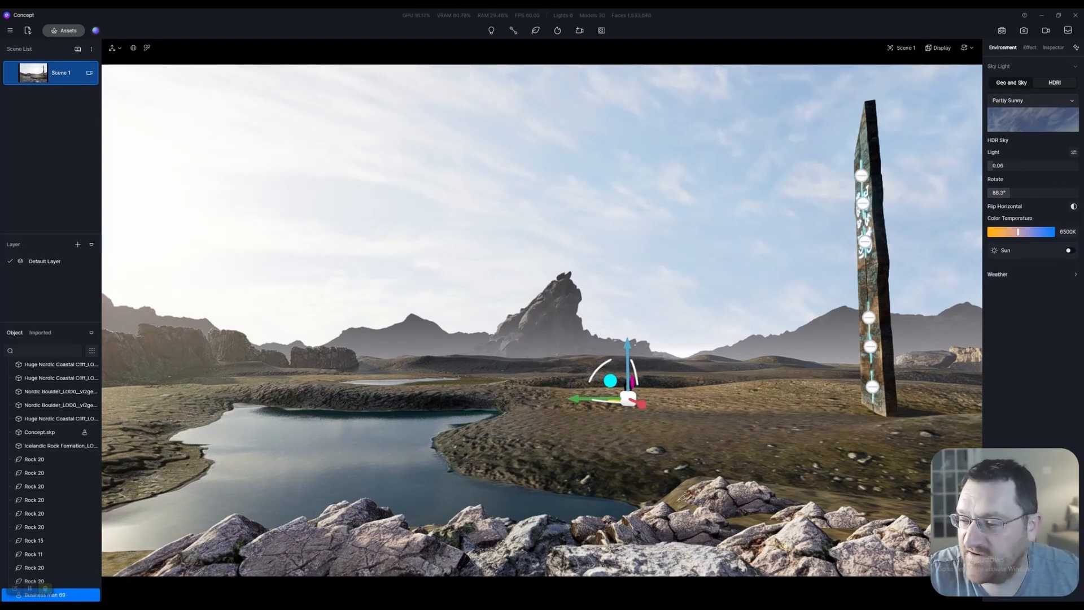
pyautogui.click(997, 274)
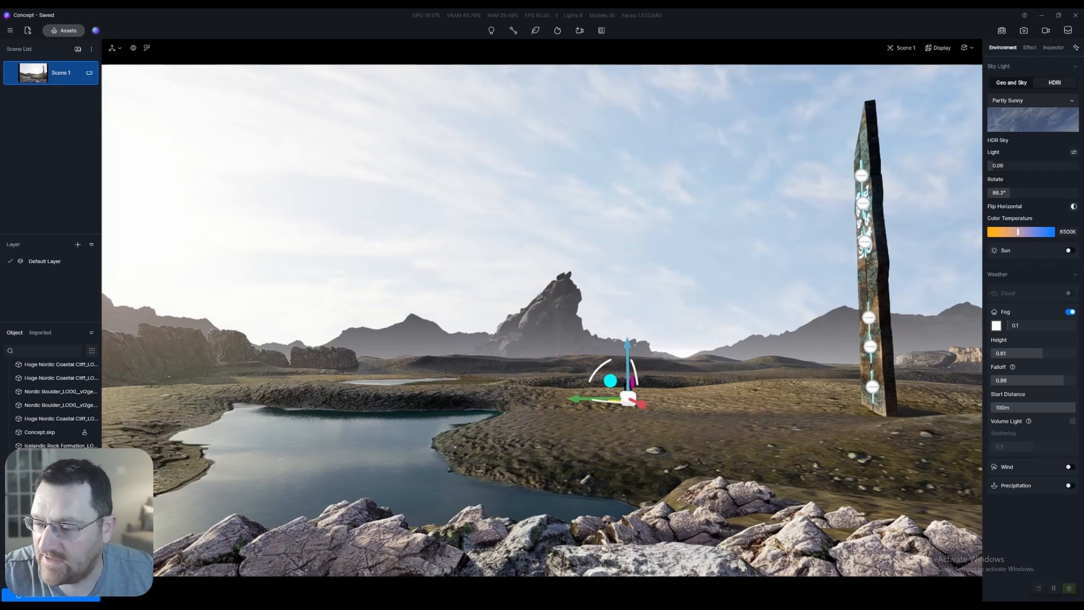
# Try precipitation over the landscape with the rain and snow balance near the middle, and turn it off again.
pyautogui.moveTo(1073, 407)
pyautogui.mouseDown()
pyautogui.moveTo(991, 407)
pyautogui.moveTo(1074, 407)
pyautogui.mouseUp()
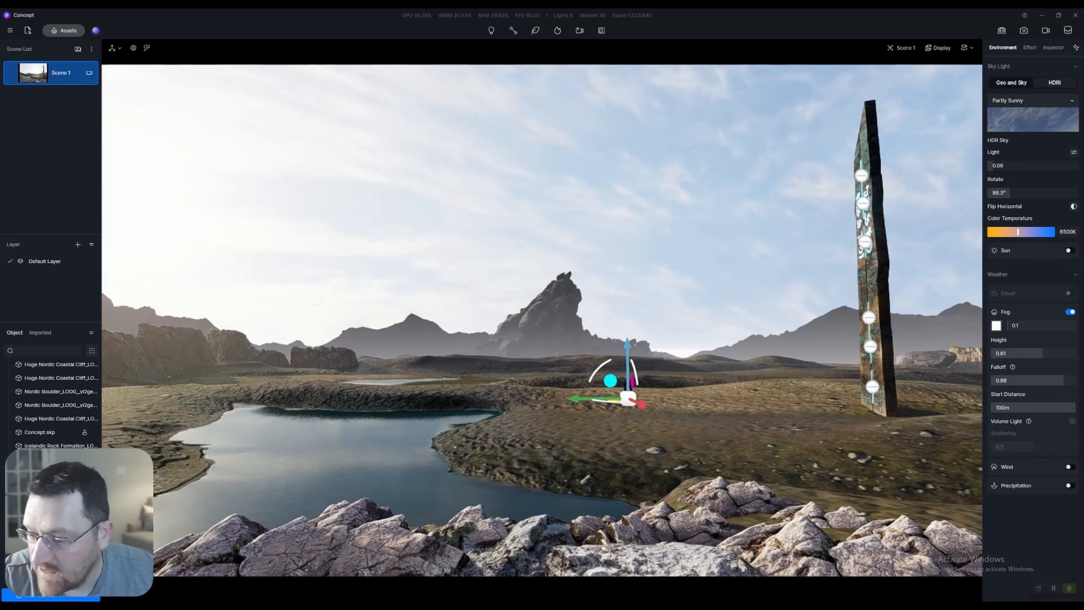
pyautogui.click(1068, 485)
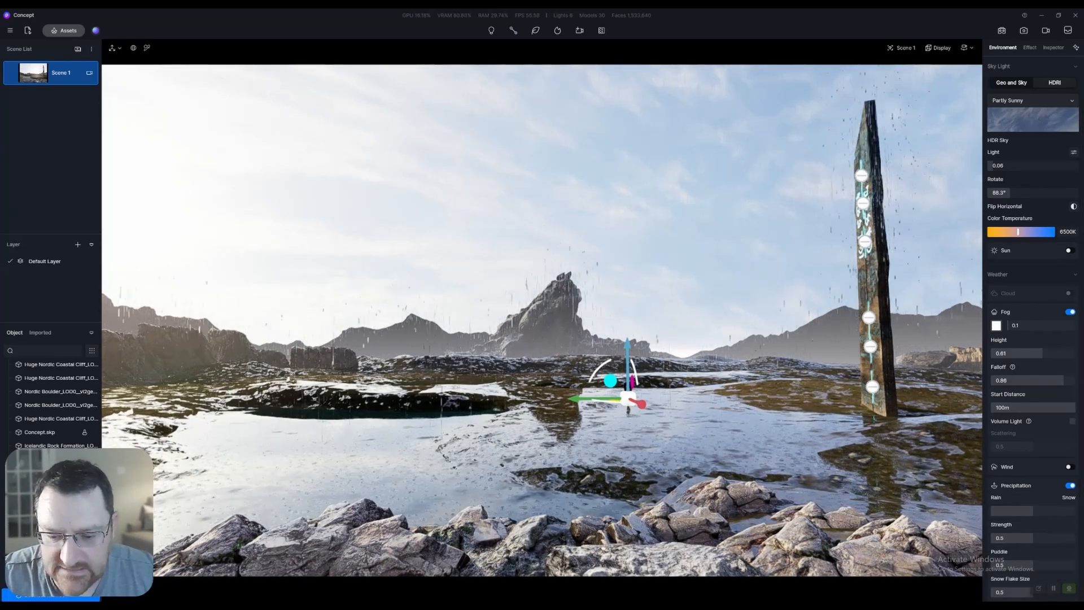
pyautogui.scroll(-1, 1034, 327)
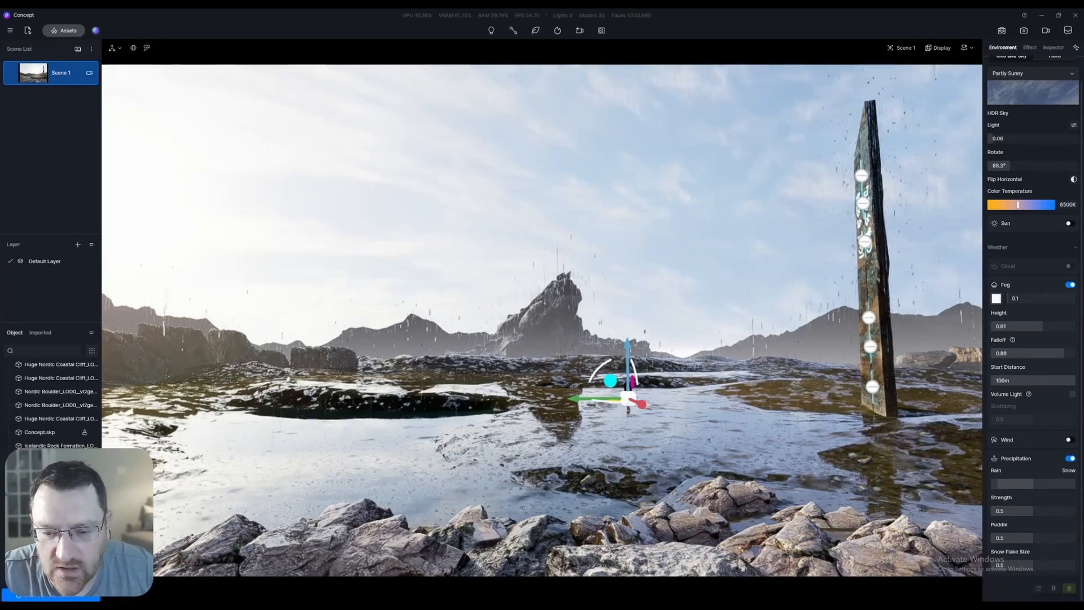
pyautogui.moveTo(1033, 483)
pyautogui.mouseDown()
pyautogui.moveTo(1075, 483)
pyautogui.moveTo(1032, 483)
pyautogui.mouseUp()
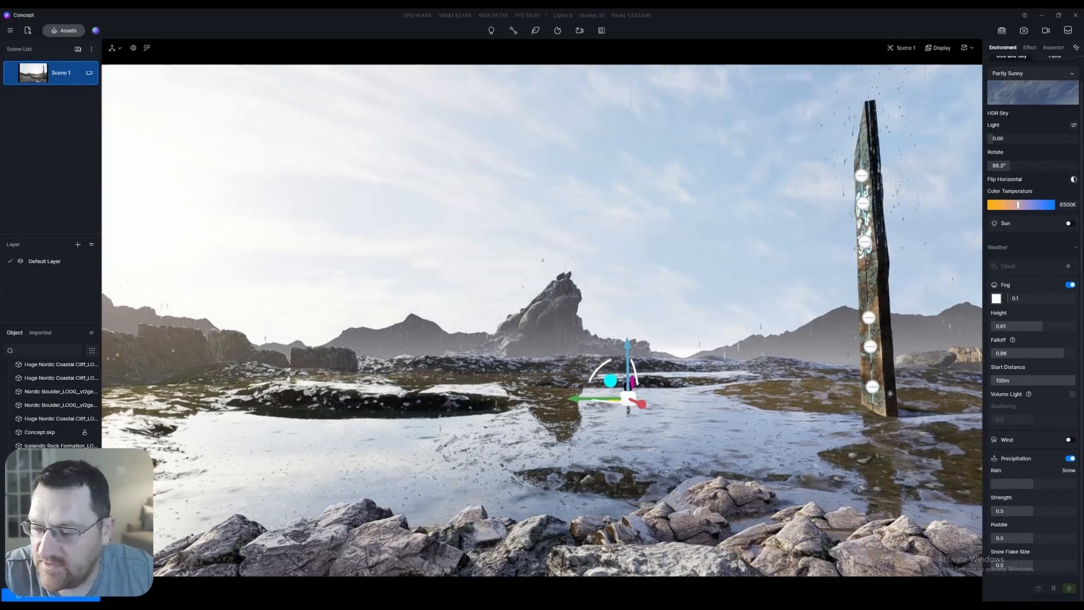
pyautogui.click(1069, 458)
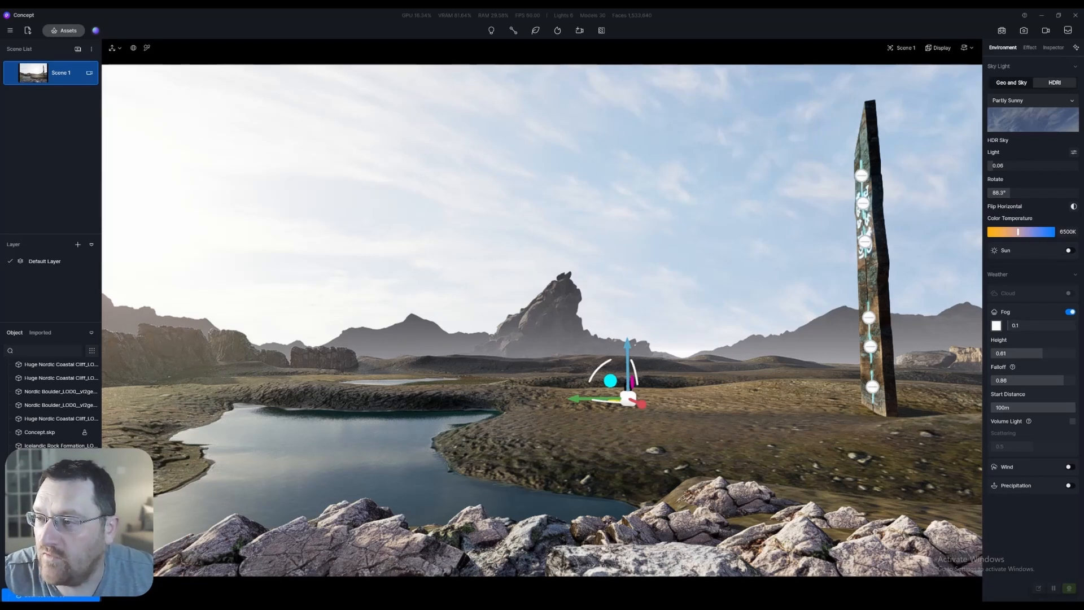
# In the post-processing effects, set the bloom to 0.24 and the exposure to 0.16.
pyautogui.click(1029, 47)
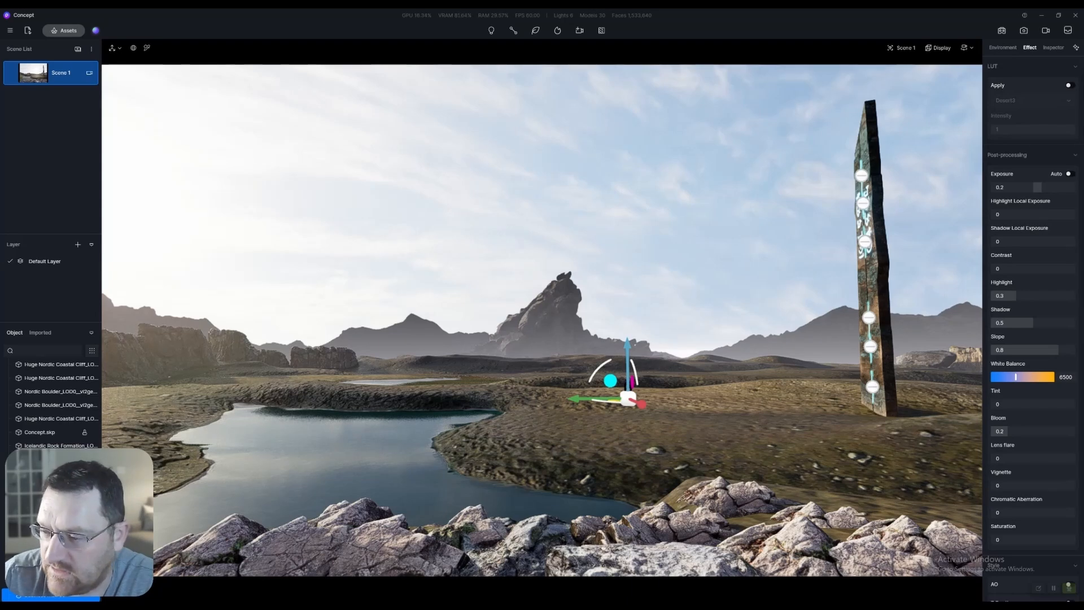
pyautogui.moveTo(1008, 431)
pyautogui.mouseDown()
pyautogui.moveTo(991, 431)
pyautogui.moveTo(1073, 431)
pyautogui.moveTo(998, 431)
pyautogui.moveTo(1011, 431)
pyautogui.mouseUp()
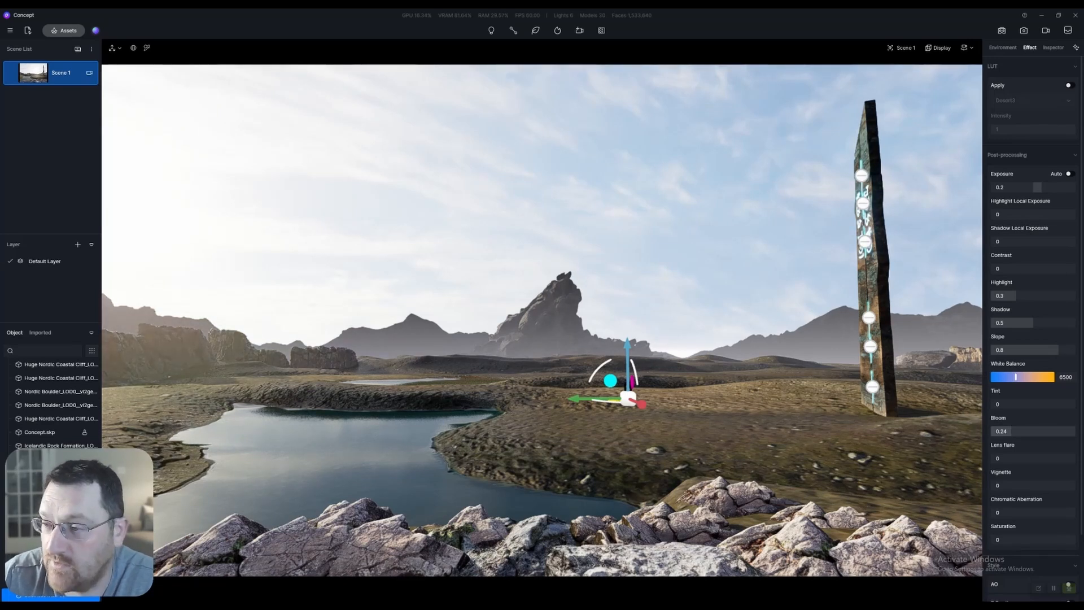
pyautogui.moveTo(1040, 187); pyautogui.dragTo(1030, 187)
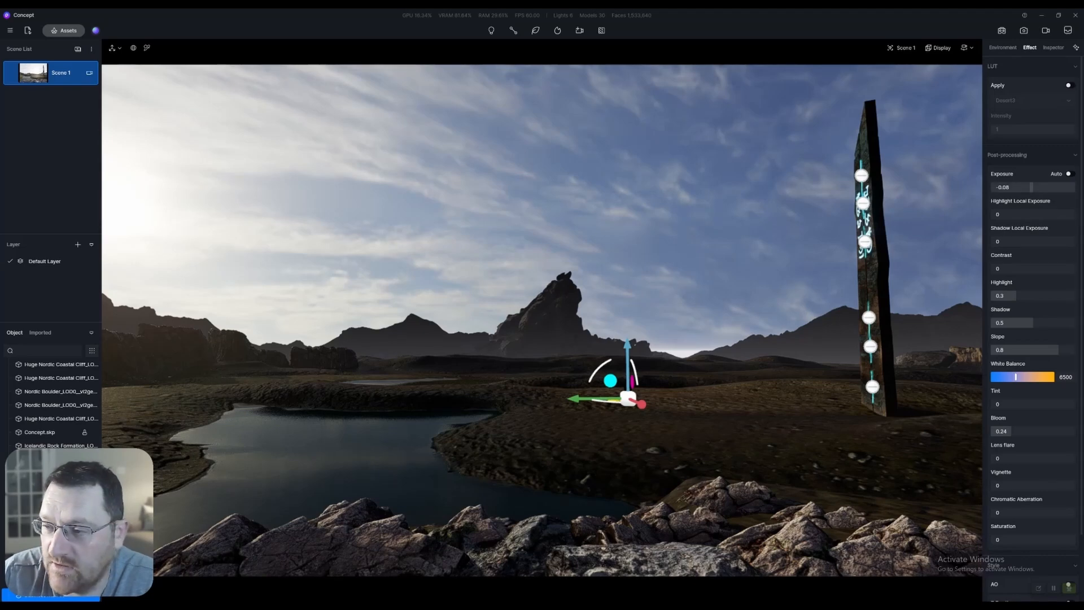
pyautogui.moveTo(1031, 187); pyautogui.dragTo(1037, 187)
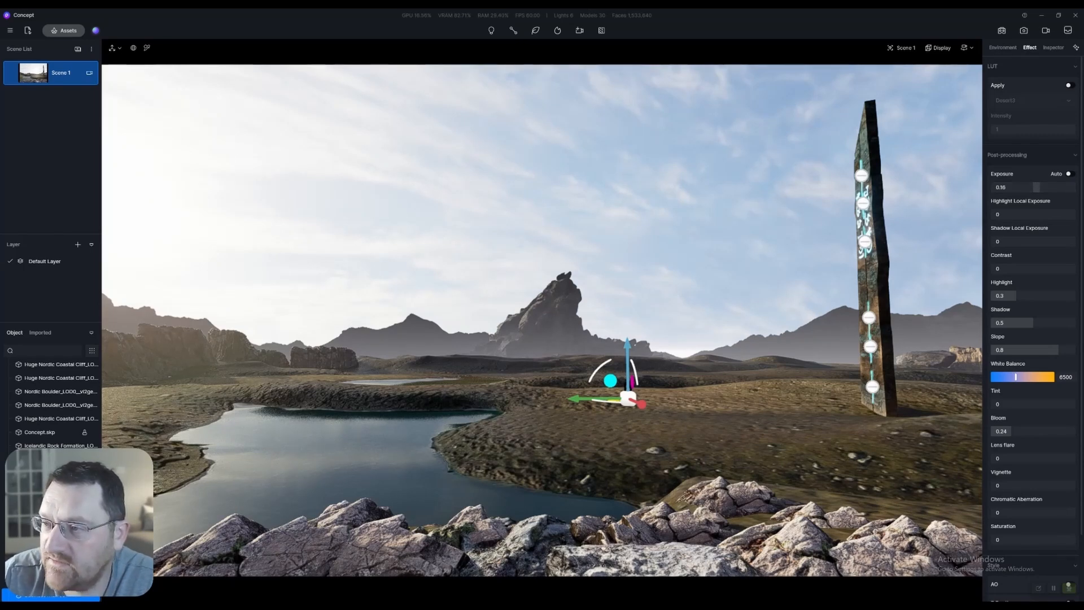
# Apply the Modern Dystopian Action LUT at an intensity of 0.2 and reduce the bloom to 0.17.
pyautogui.click(1069, 84)
pyautogui.click(1032, 99)
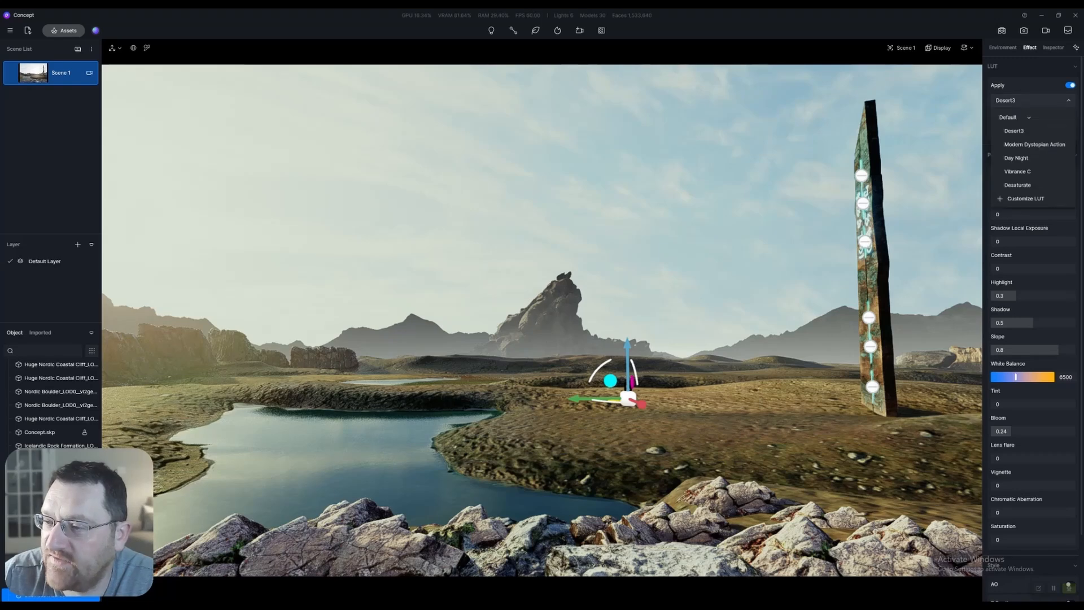
pyautogui.click(1034, 143)
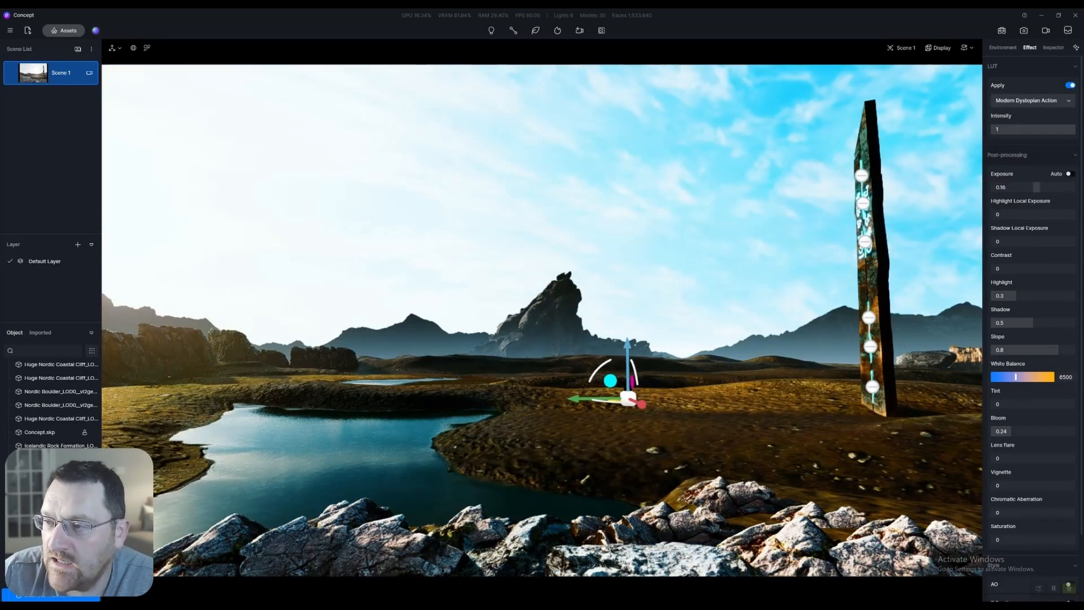
pyautogui.moveTo(1073, 128); pyautogui.dragTo(1000, 129)
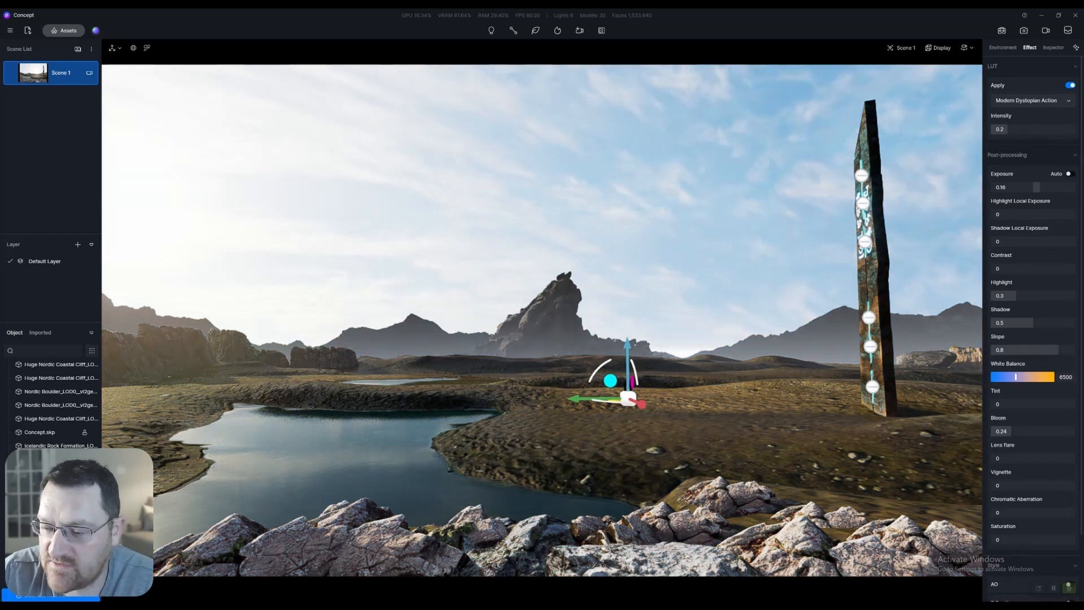
pyautogui.moveTo(1006, 129)
pyautogui.mouseDown()
pyautogui.moveTo(1052, 129)
pyautogui.moveTo(998, 129)
pyautogui.moveTo(1007, 128)
pyautogui.mouseUp()
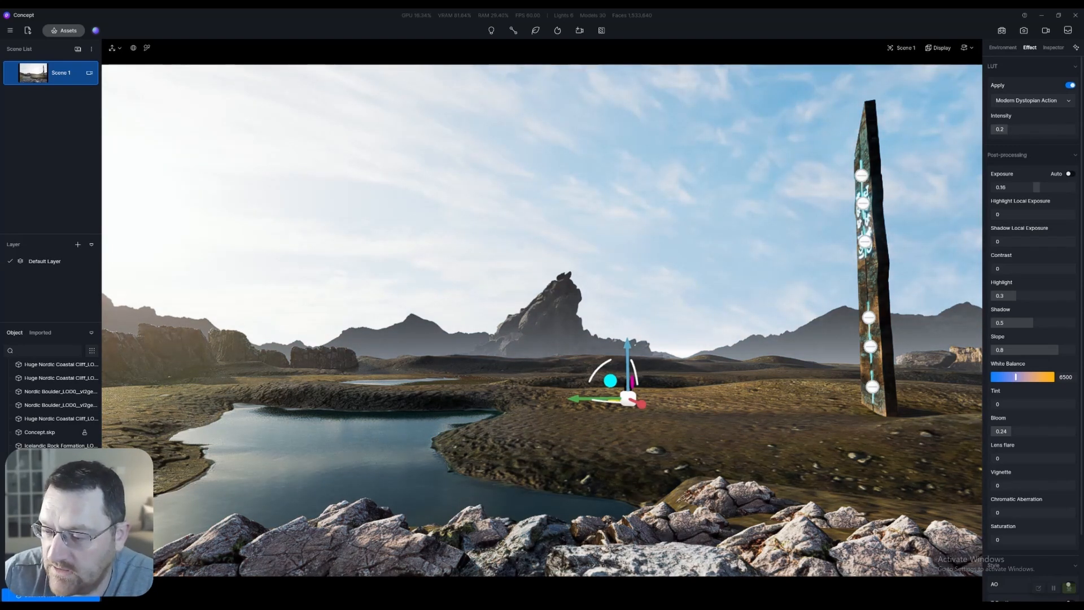
pyautogui.moveTo(1011, 431)
pyautogui.mouseDown()
pyautogui.moveTo(1048, 431)
pyautogui.moveTo(1005, 430)
pyautogui.mouseUp()
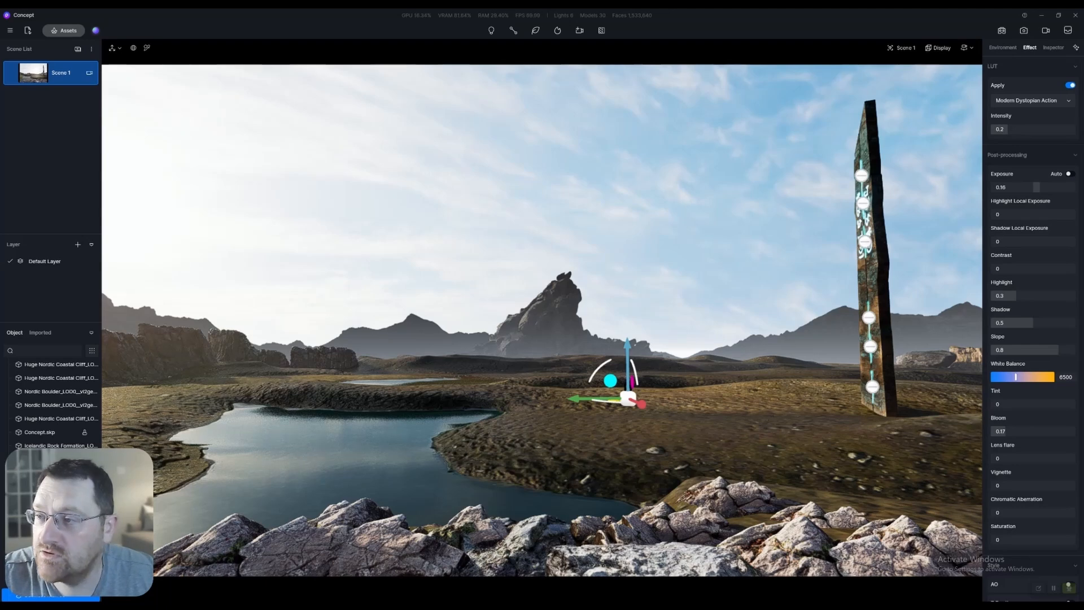
# Set up a JPG image render with a 16:9 aspect ratio and delete the businessman figure from the scene.
pyautogui.click(1024, 30)
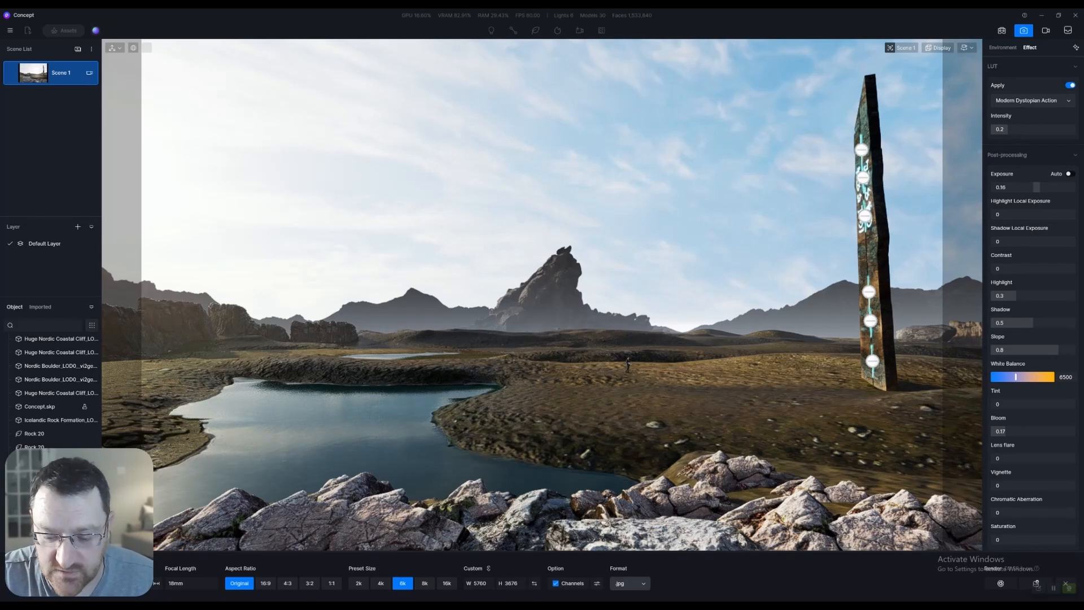
pyautogui.click(624, 583)
pyautogui.click(596, 573)
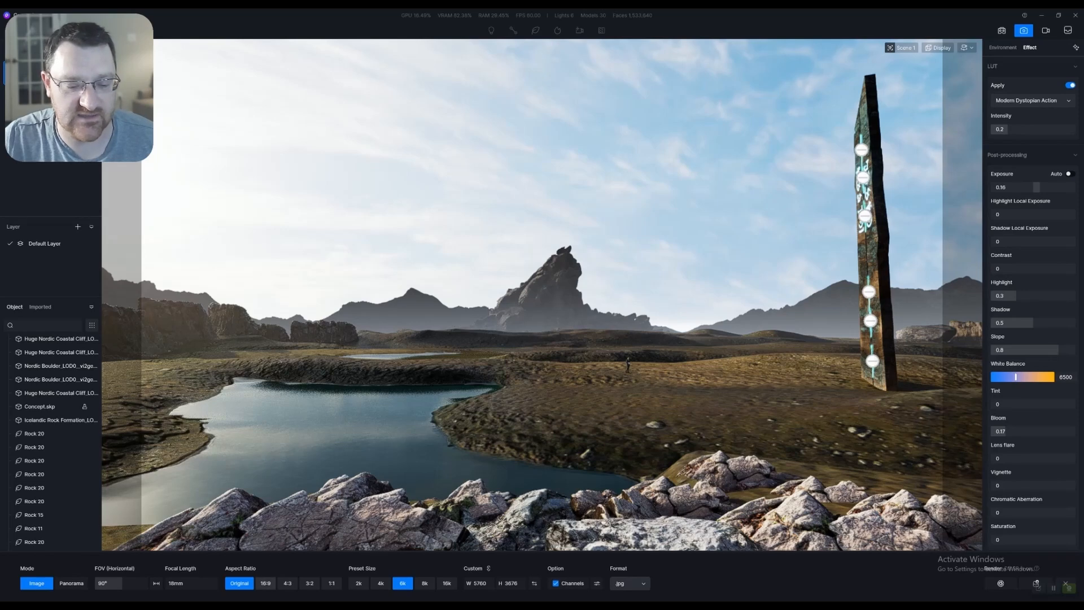
pyautogui.click(265, 582)
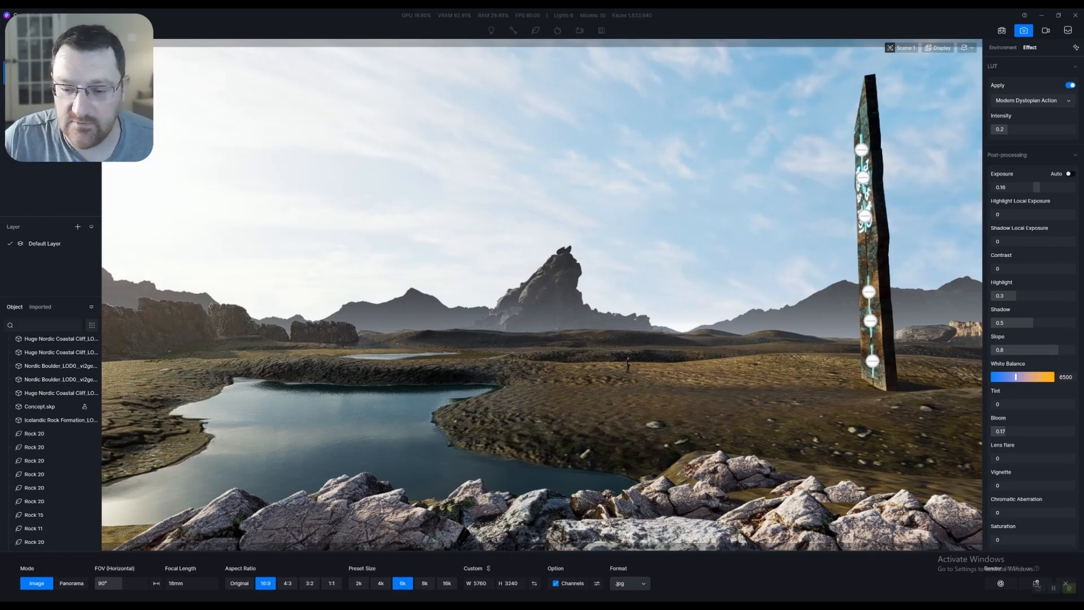
pyautogui.click(628, 364)
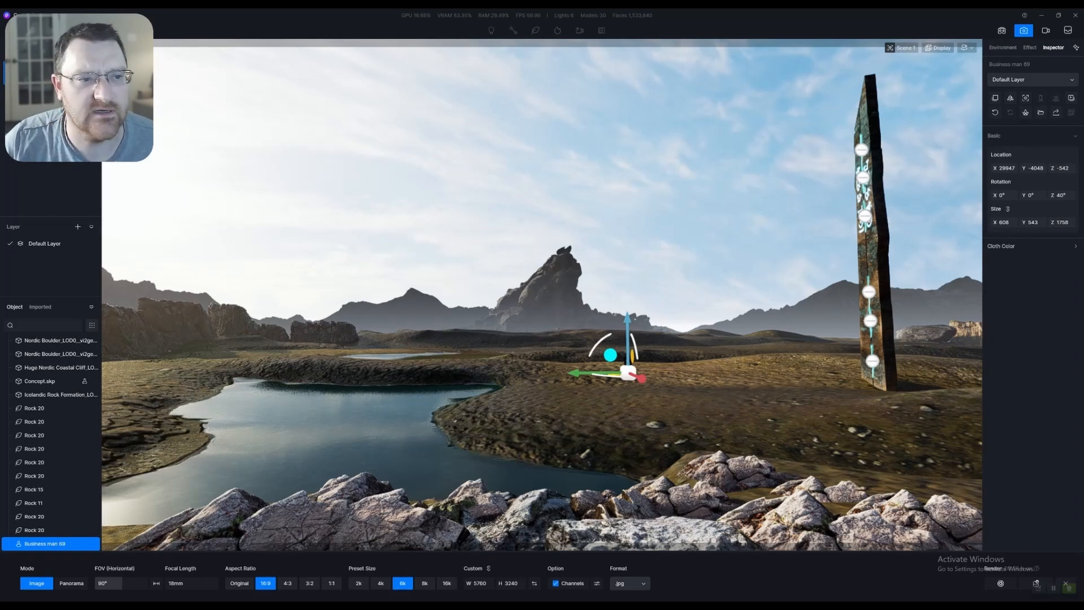
pyautogui.press('Delete')
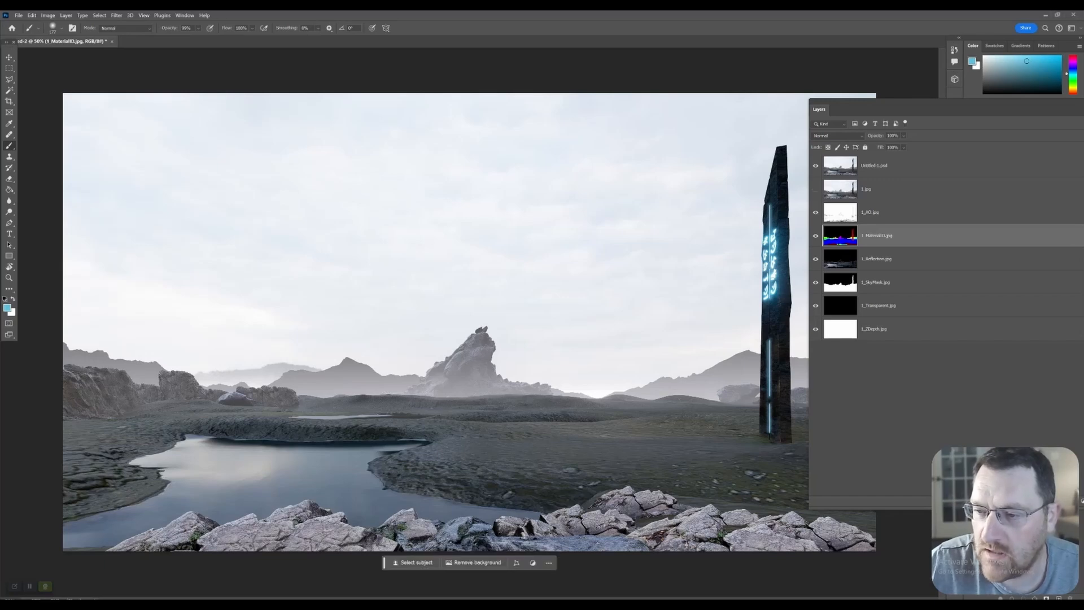
# Switch to Photoshop and examine the material ID and ambient occlusion passes by toggling the visibility of the upper layers.
pyautogui.click(815, 165)
pyautogui.click(815, 212)
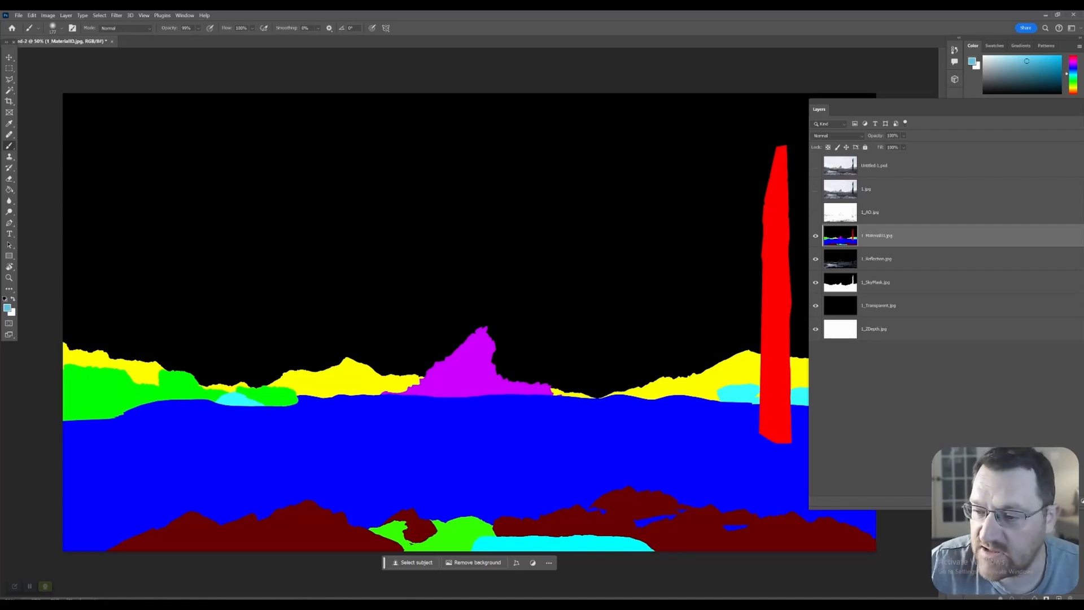
pyautogui.click(815, 236)
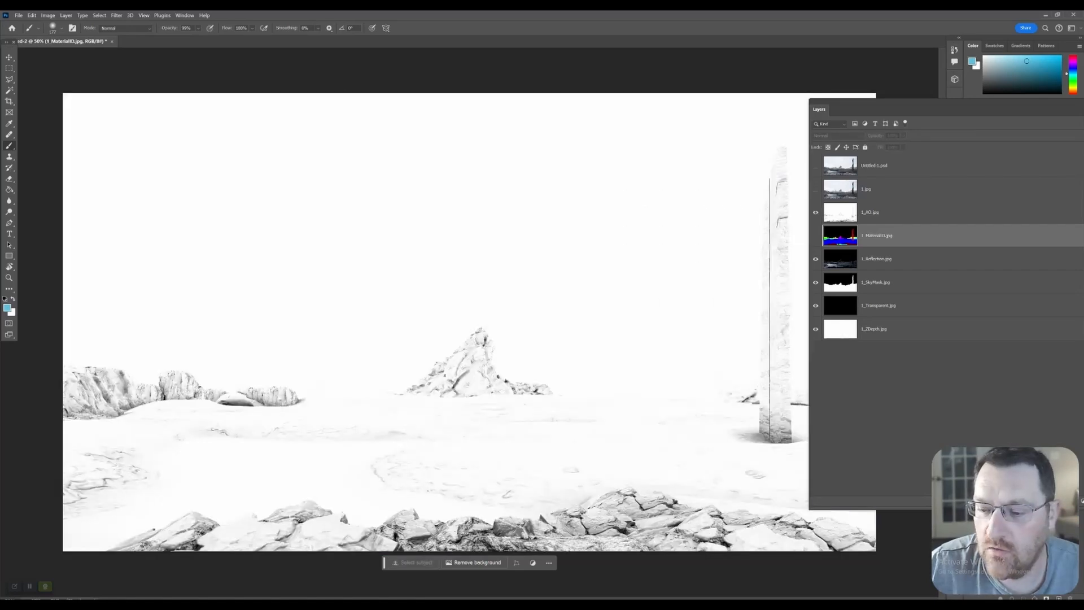
pyautogui.click(815, 235)
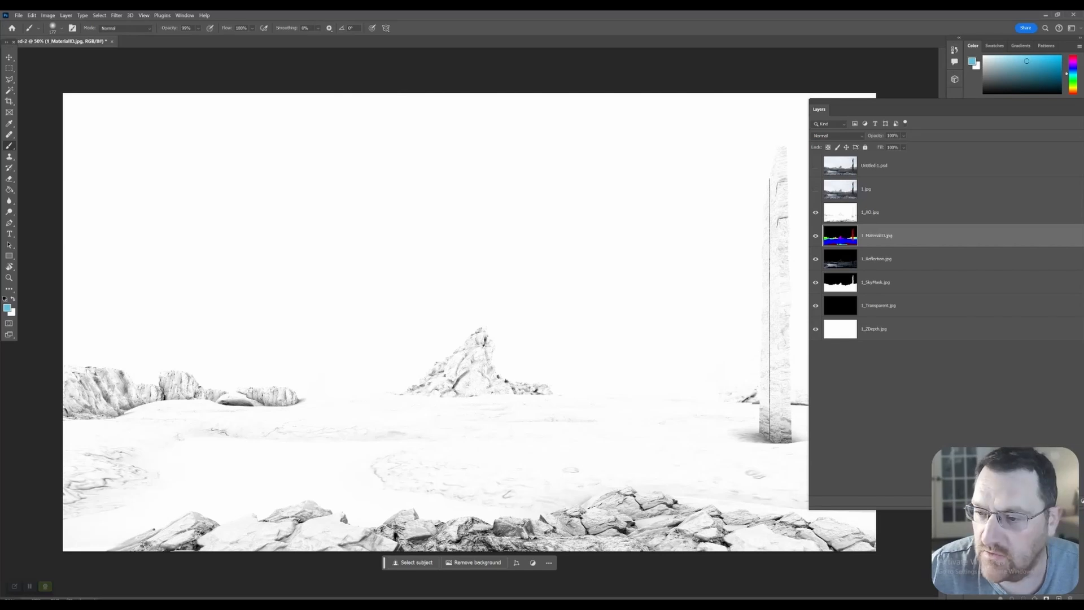
# Show the 1.jpg render layer and compare it with the Untitled-1.psd layer, leaving both visible.
pyautogui.click(869, 189)
pyautogui.click(815, 189)
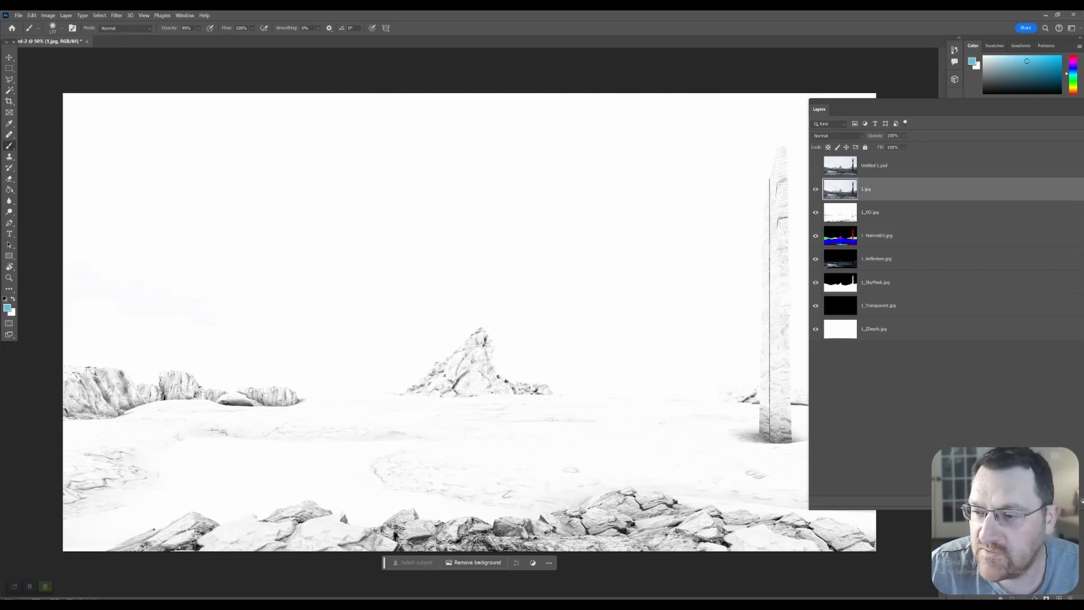
pyautogui.click(815, 166)
pyautogui.click(815, 165)
pyautogui.click(815, 165)
pyautogui.click(816, 165)
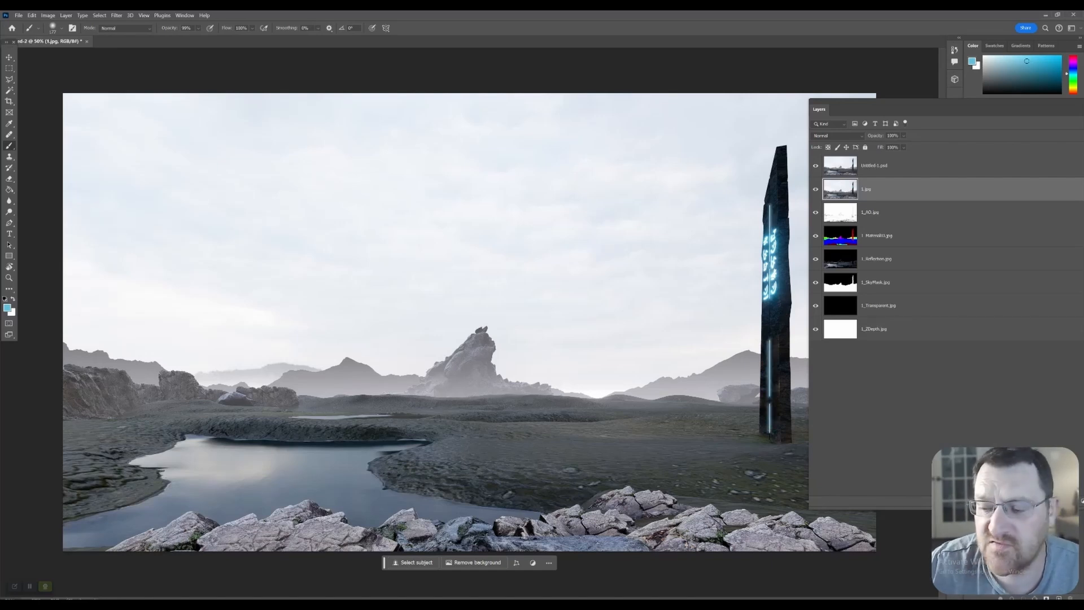
pyautogui.click(815, 165)
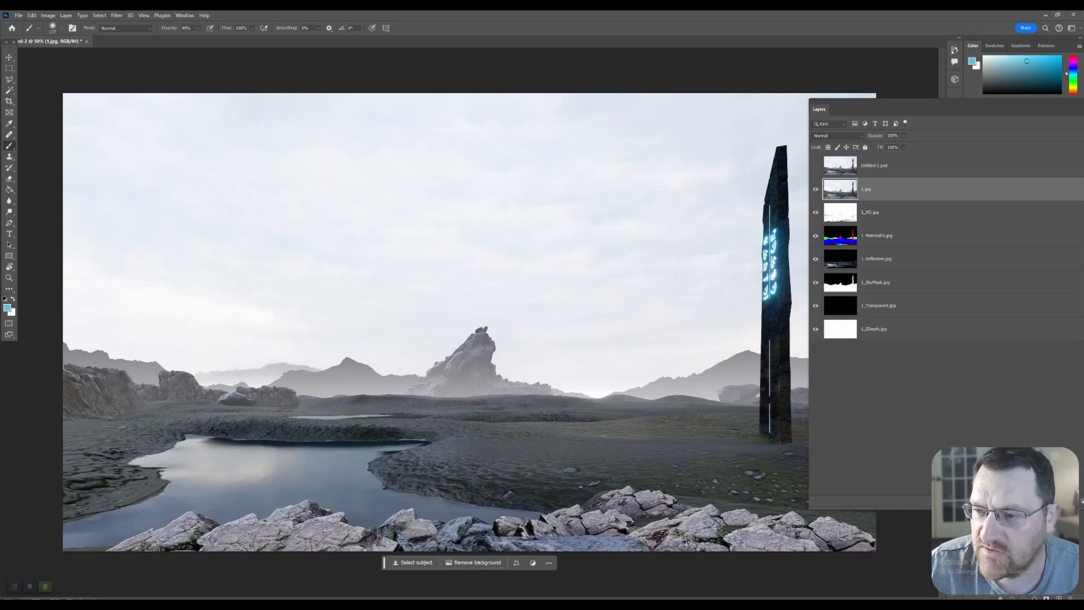
pyautogui.click(815, 166)
pyautogui.click(815, 166)
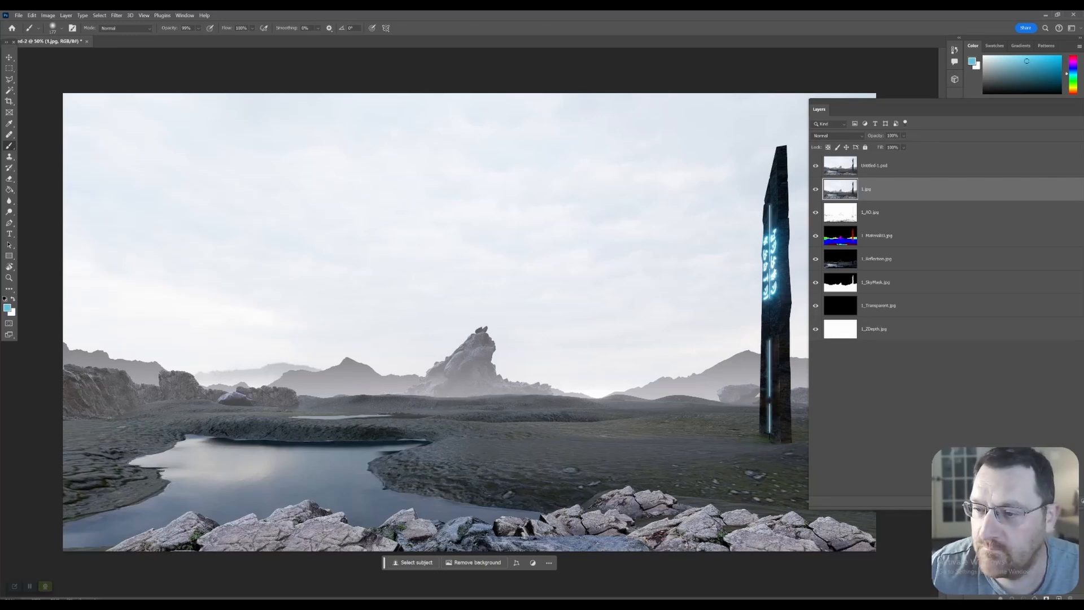
# Move the 1_AO.jpg layer to the top of the stack and set its blend mode to Multiply.
pyautogui.click(903, 166)
pyautogui.moveTo(869, 212); pyautogui.dragTo(869, 158)
pyautogui.click(838, 136)
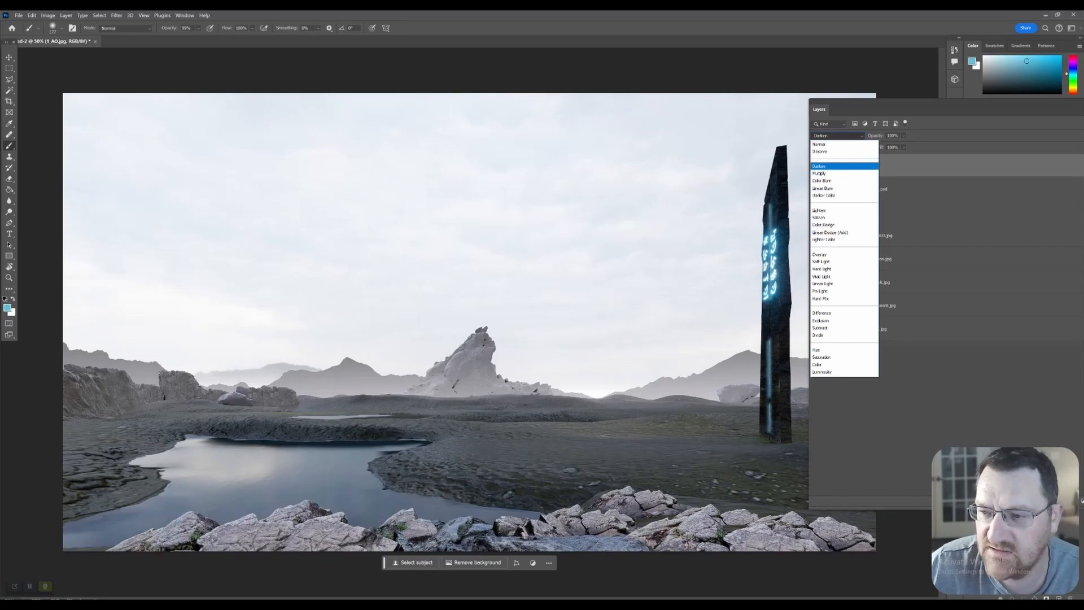
pyautogui.press('Return')
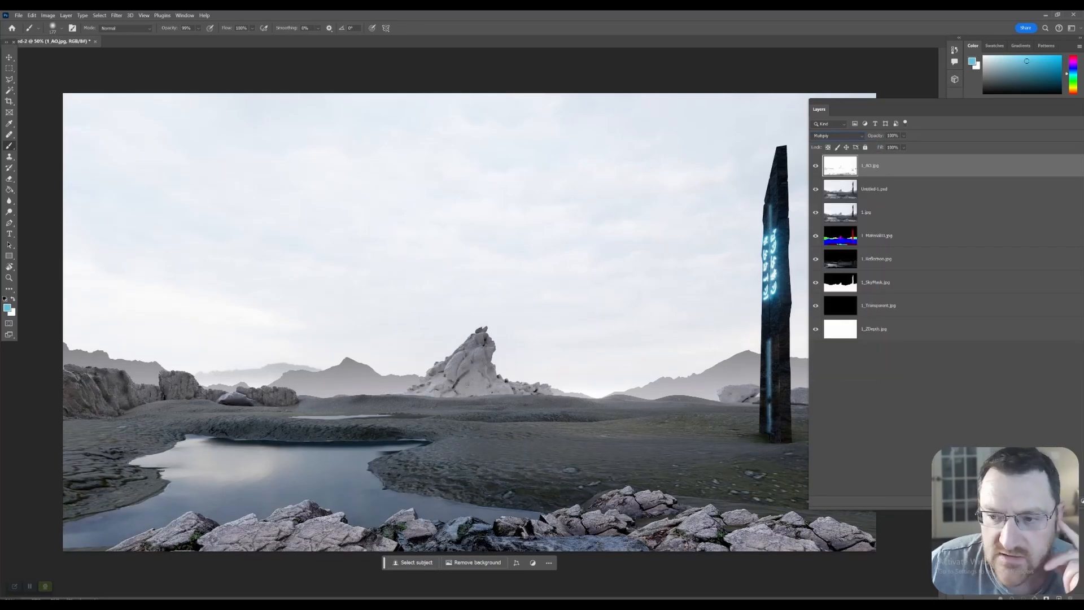
# Compare the image with and without the ambient occlusion layer and set that layer's opacity to 59%.
pyautogui.hotkey('ctrl', ',')
pyautogui.hotkey('ctrl', ',')
pyautogui.hotkey('ctrl', ',')
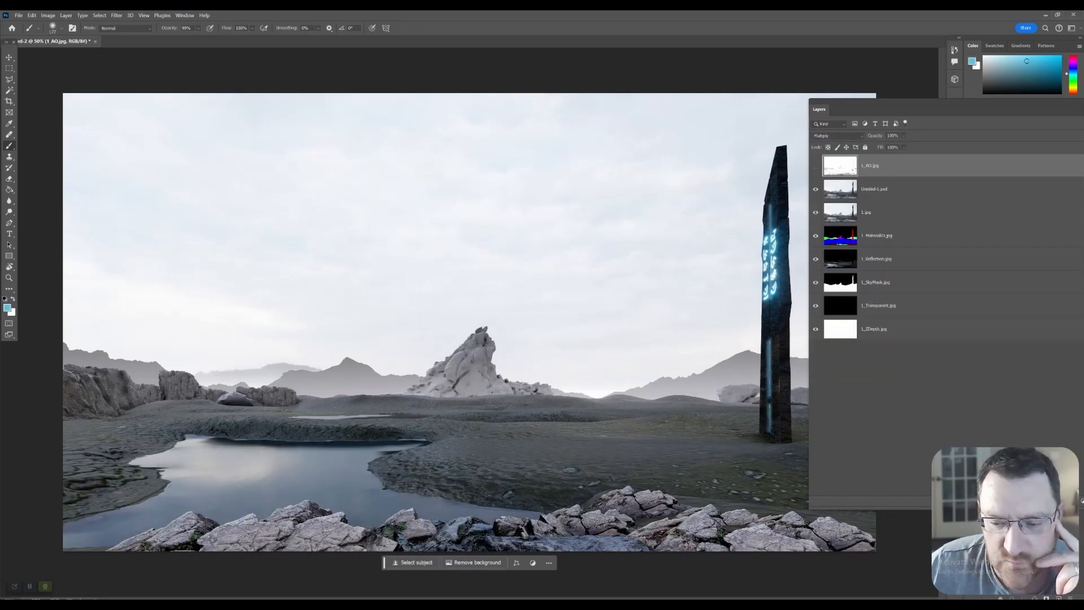
pyautogui.hotkey('ctrl', ',')
pyautogui.hotkey('ctrl', ',')
pyautogui.click(903, 136)
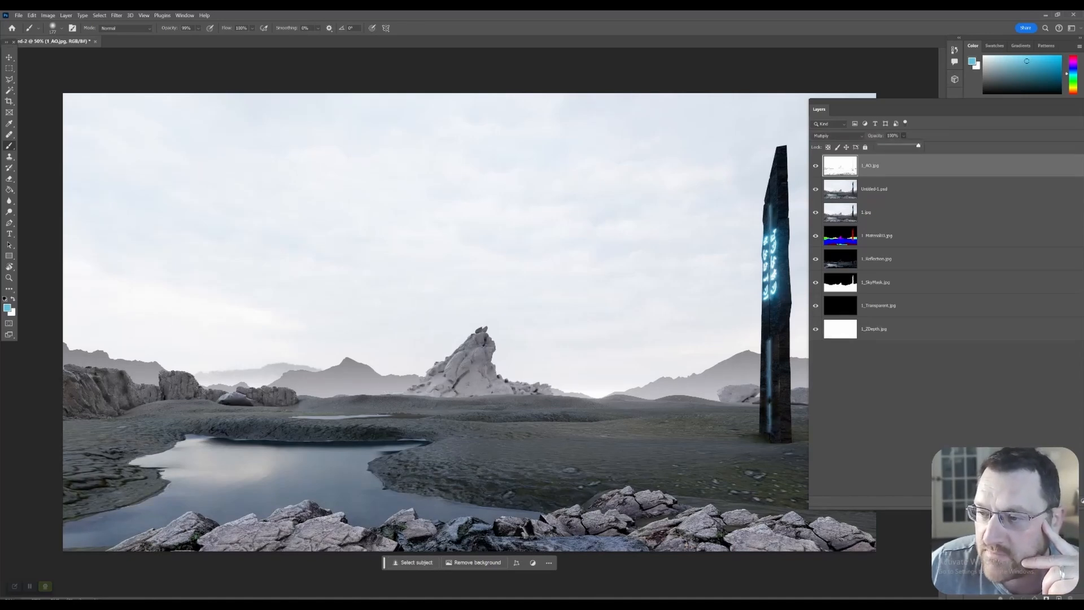
pyautogui.moveTo(907, 146); pyautogui.dragTo(902, 146)
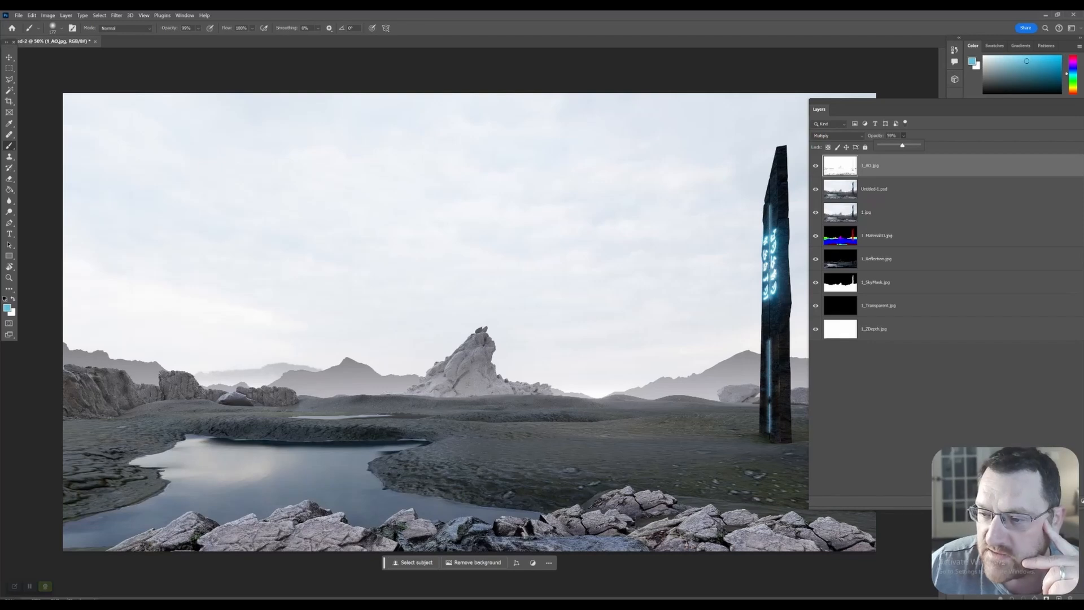
# Move the 1_Reflection.jpg layer to the top, set its blend mode to Lighten and its opacity to 62%.
pyautogui.click(876, 258)
pyautogui.moveTo(876, 259); pyautogui.dragTo(876, 161)
pyautogui.click(838, 135)
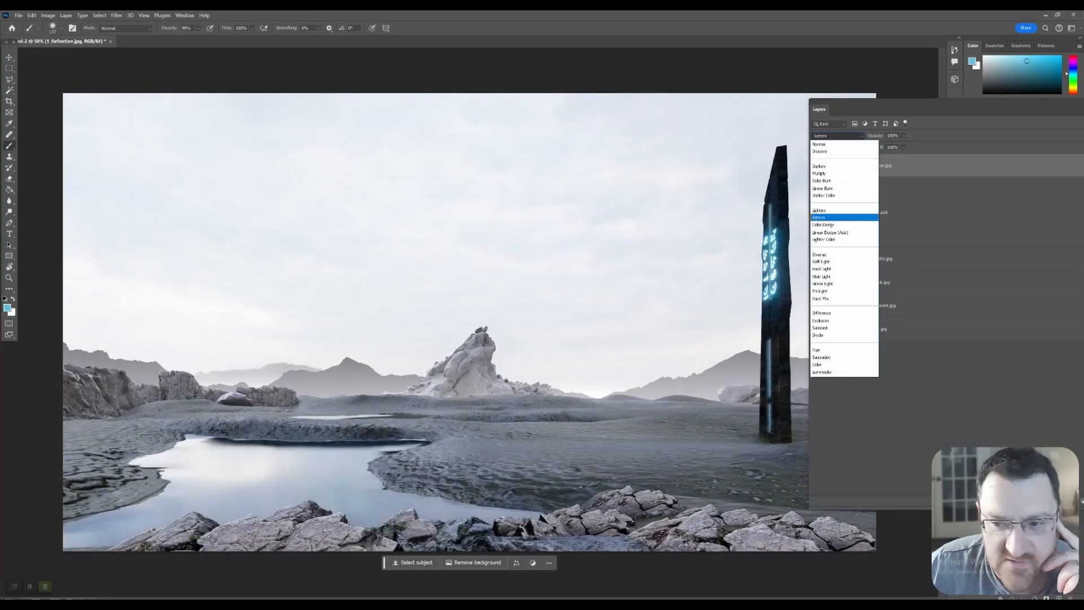
pyautogui.click(825, 210)
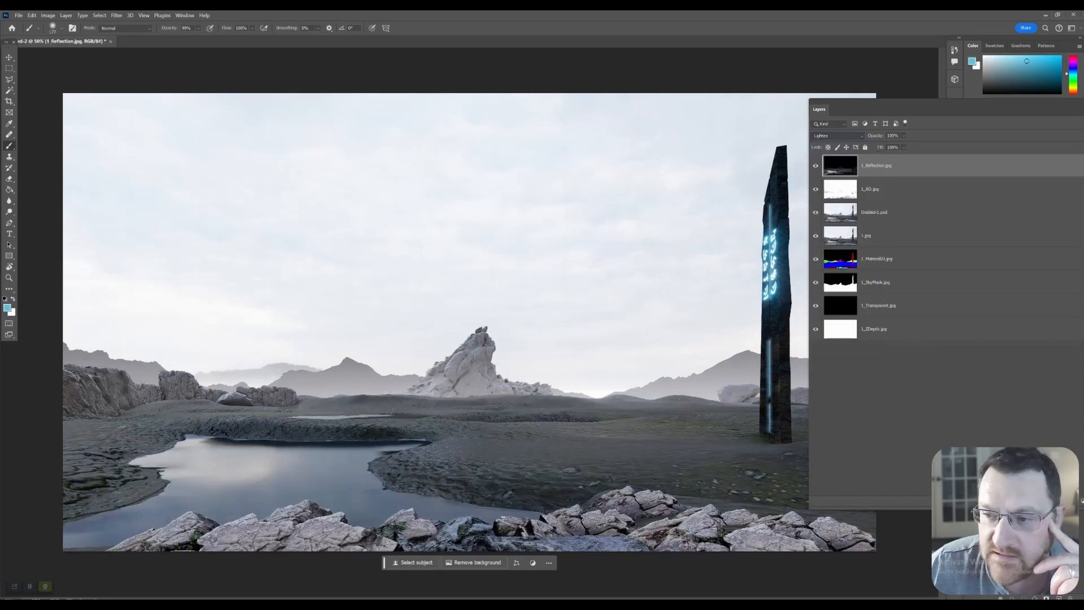
pyautogui.click(904, 136)
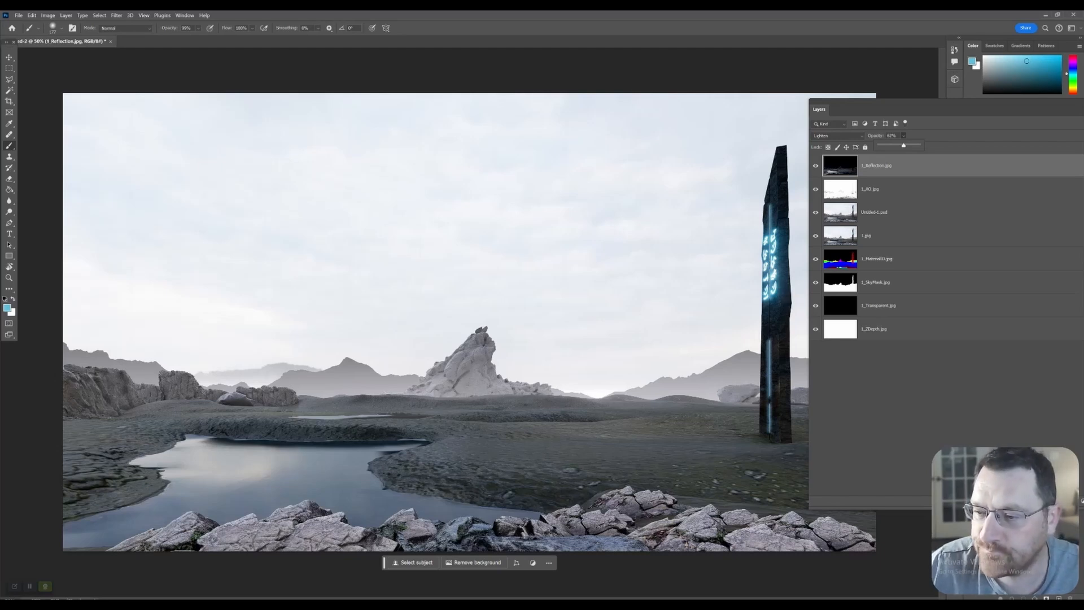
# Duplicate the 1_Reflection.jpg, 1_AO.jpg and Untitled-1.psd layers together within the current document.
pyautogui.click(915, 166)
pyautogui.keyDown('shift'); pyautogui.click(915, 212); pyautogui.keyUp('shift')
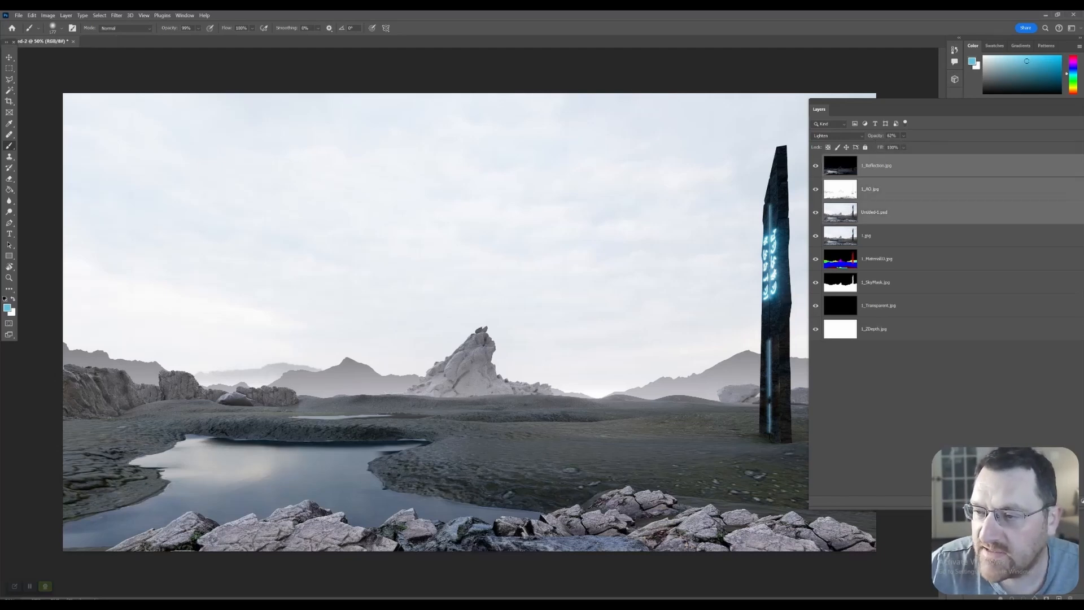
pyautogui.rightClick(915, 163)
pyautogui.click(942, 183)
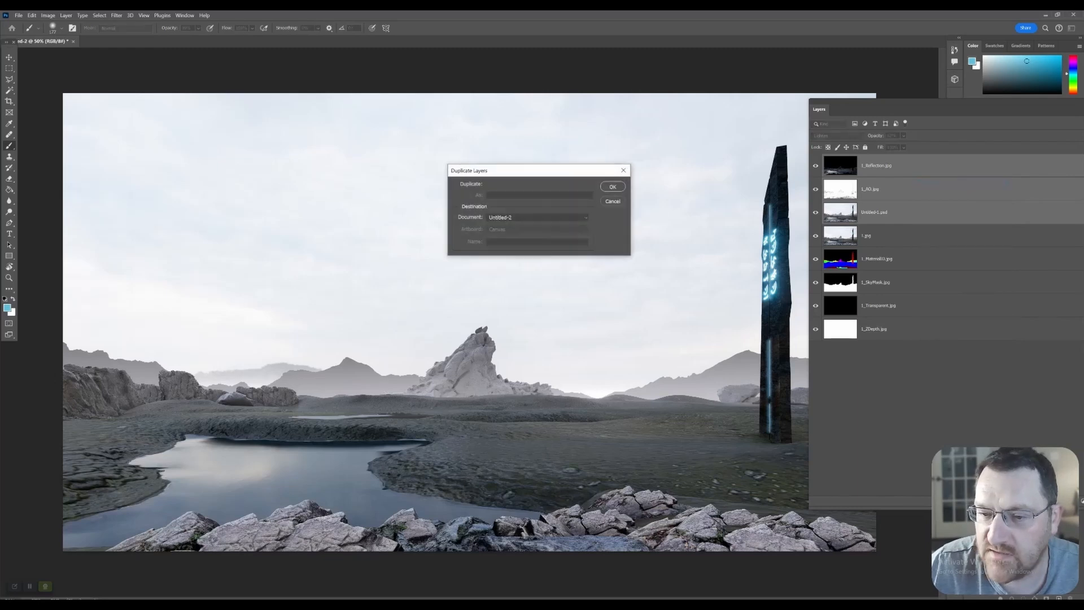
pyautogui.press('Return')
# Merge the three duplicated layers into one and rename the merged layer BKG.
pyautogui.rightClick(916, 167)
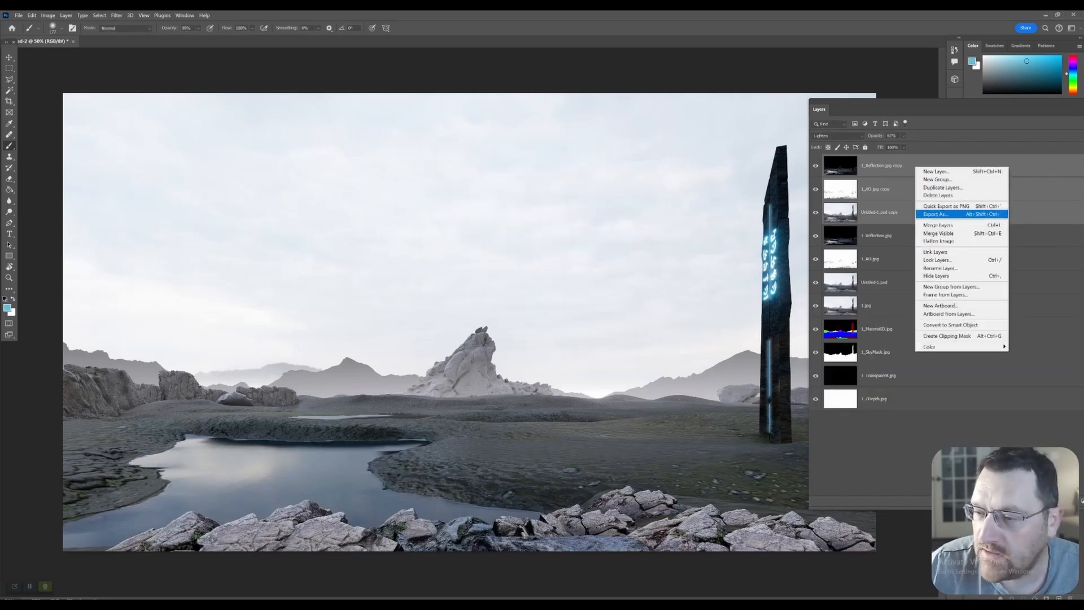
pyautogui.click(937, 225)
pyautogui.doubleClick(881, 165)
pyautogui.write('BKG')
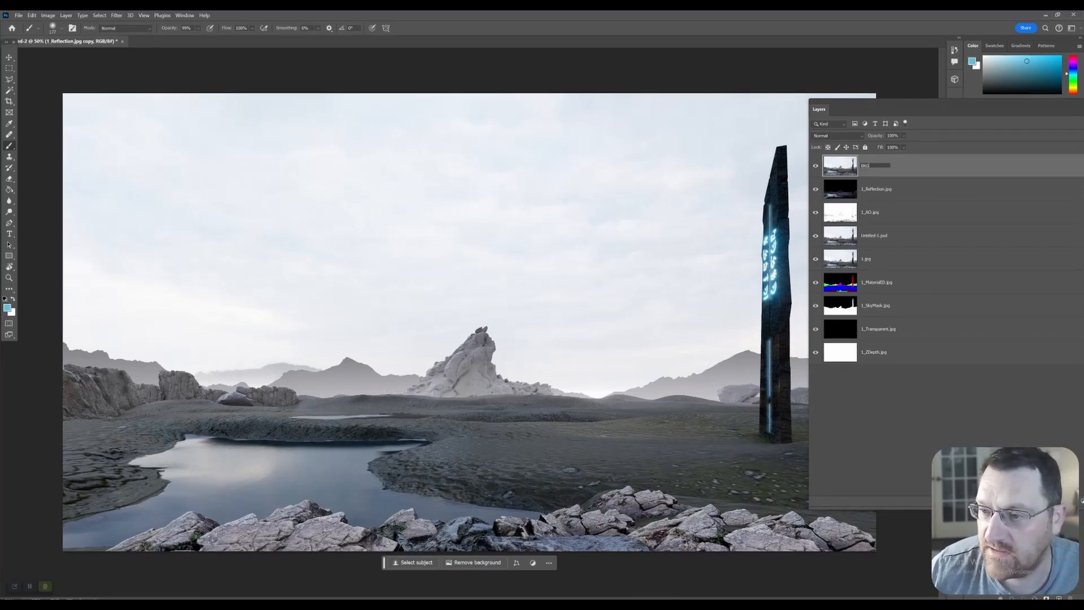
pyautogui.press('Return')
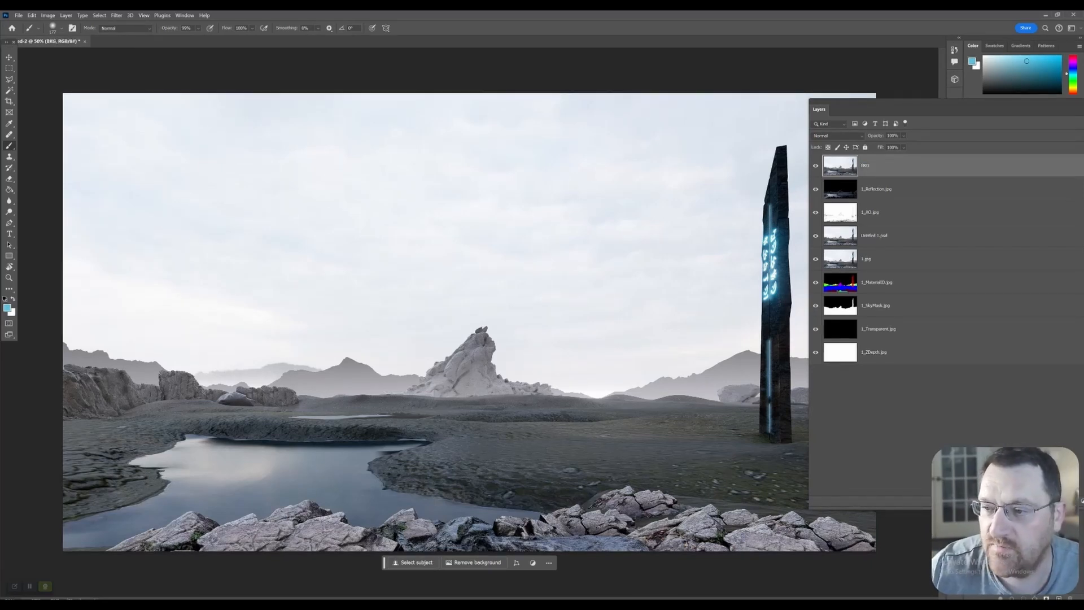
# Duplicate the BKG layer within the document under the name BKG copy.
pyautogui.rightClick(884, 167)
pyautogui.click(906, 191)
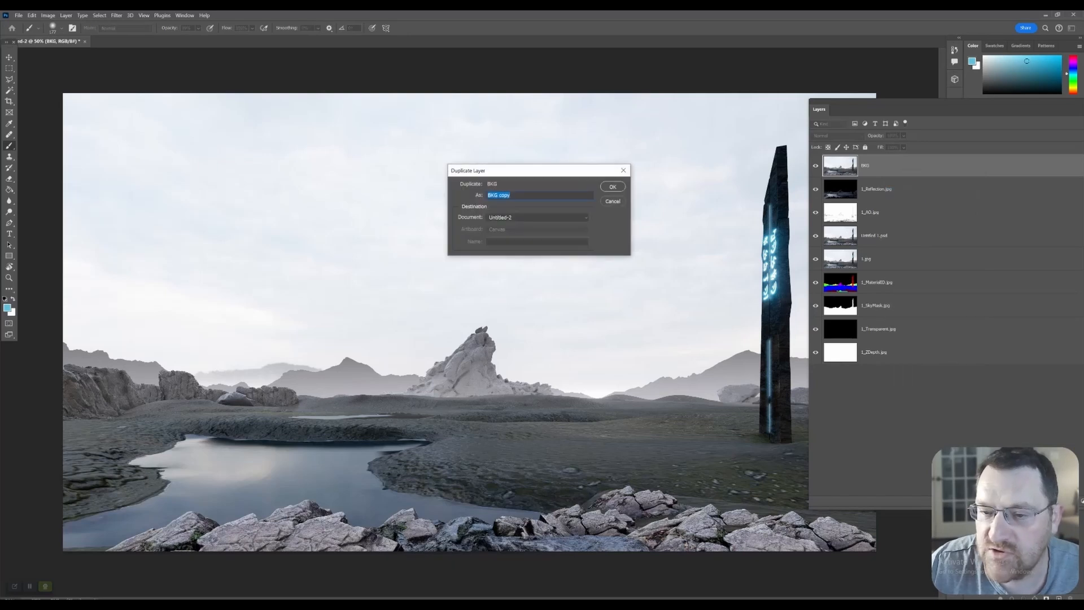
pyautogui.press('Return')
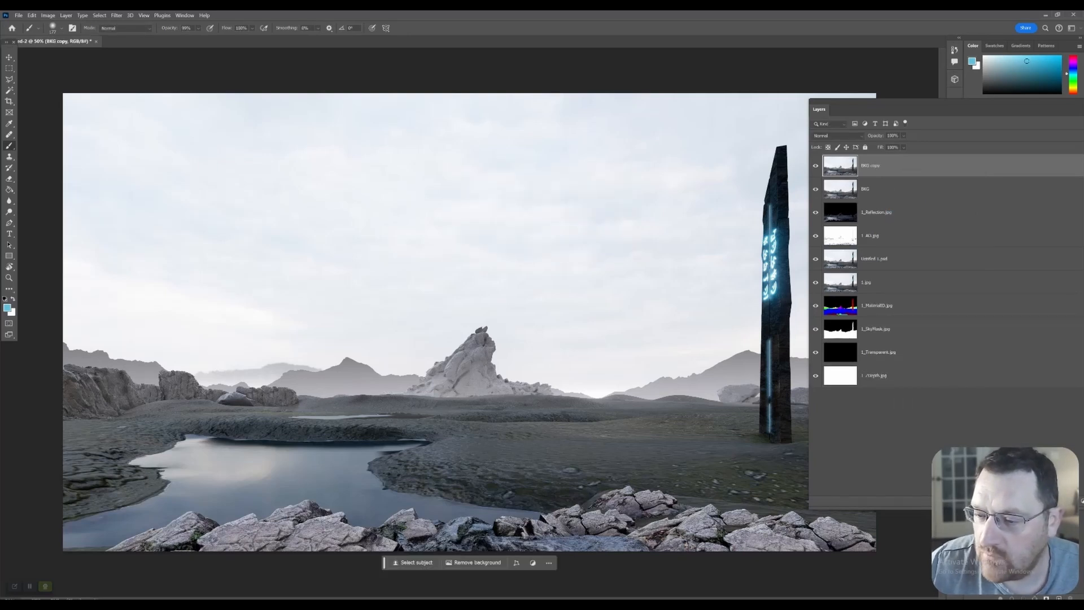
pyautogui.click(877, 306)
pyautogui.hotkey('ctrl', 'a')
pyautogui.click(875, 329)
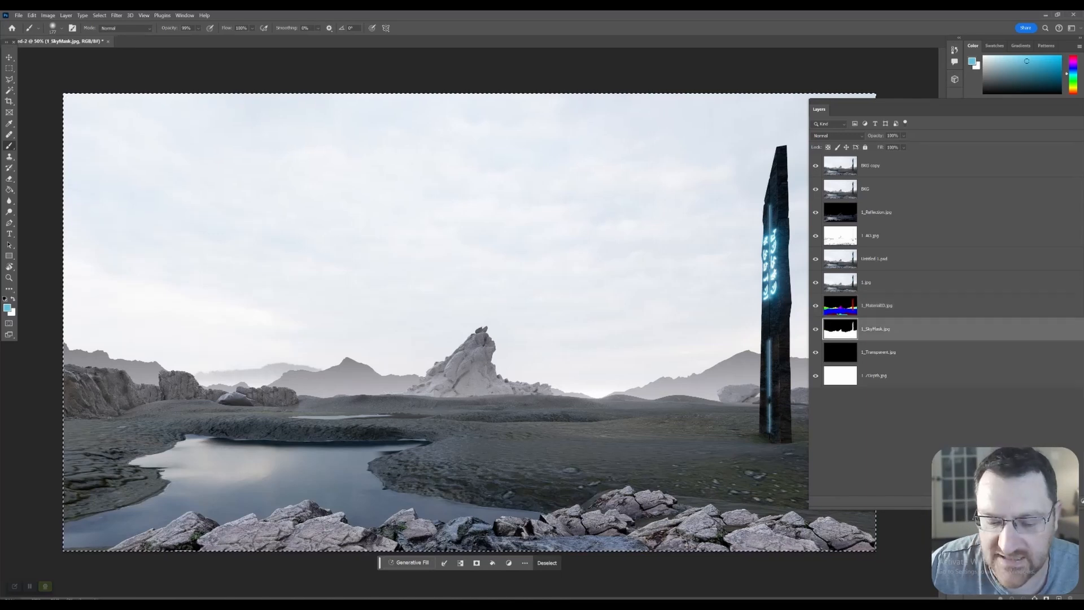
pyautogui.press('d')
# Clear the canvas selection and move the 1_MaterialID.jpg and 1_SkyMask.jpg layers to directly below BKG copy.
pyautogui.click(876, 305)
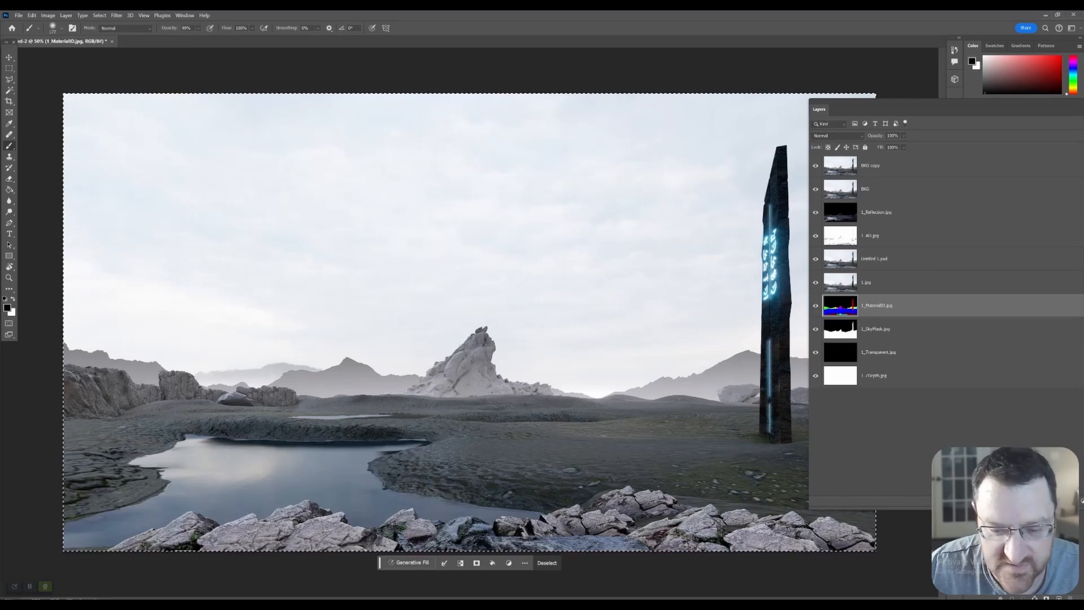
pyautogui.hotkey('ctrl', 'd')
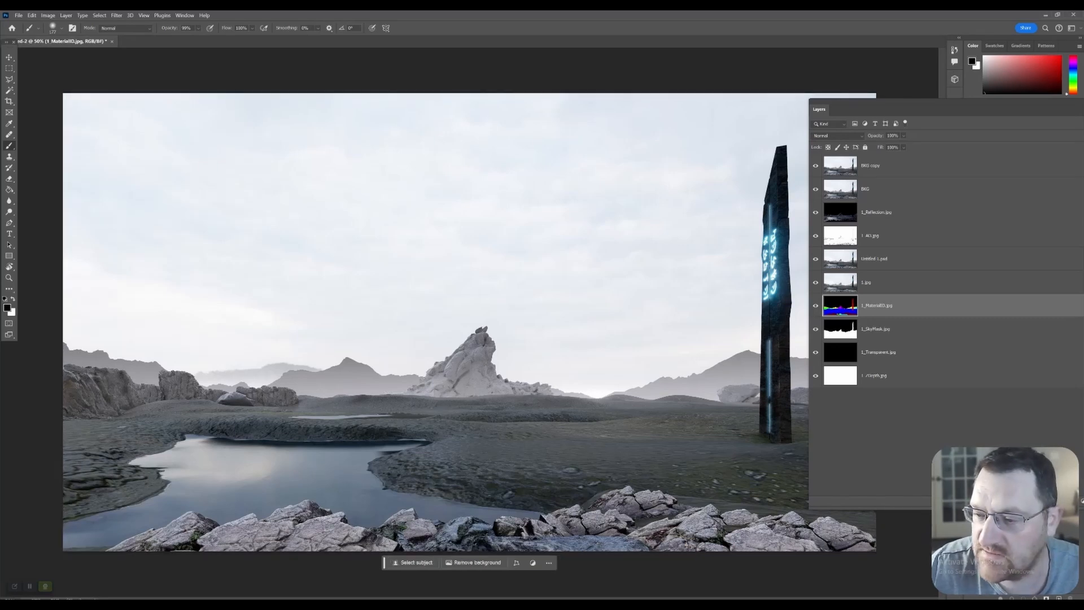
pyautogui.keyDown('shift'); pyautogui.click(875, 329); pyautogui.keyUp('shift')
pyautogui.moveTo(875, 329); pyautogui.dragTo(875, 203)
# Group all the layers from BKG down to 1_ZDepth.jpg.
pyautogui.click(875, 235)
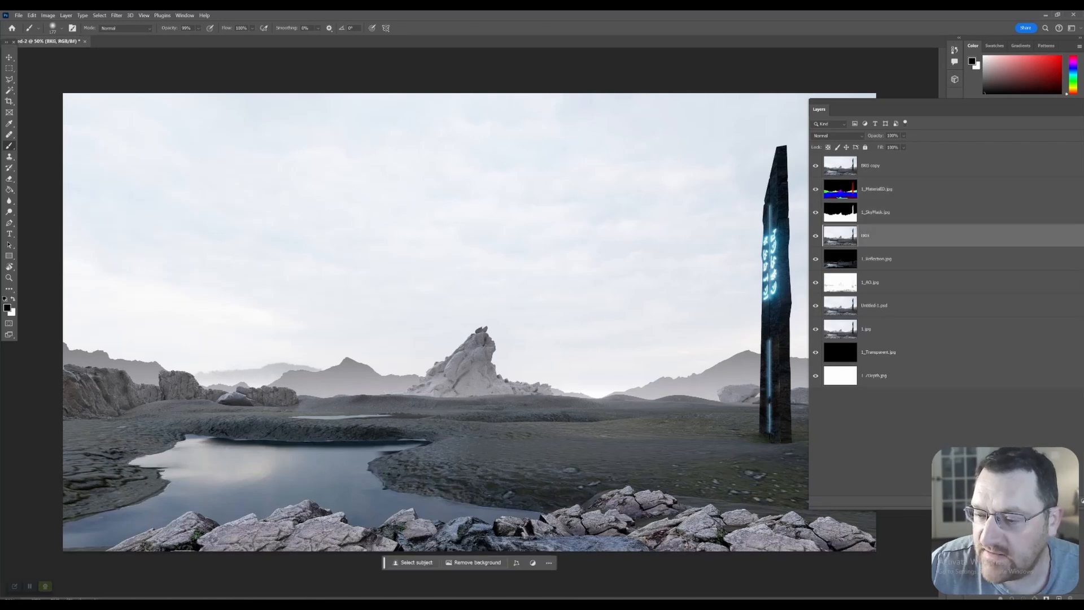
pyautogui.keyDown('shift'); pyautogui.click(875, 375); pyautogui.keyUp('shift')
pyautogui.moveTo(881, 102)
pyautogui.mouseDown()
pyautogui.moveTo(667, 86)
pyautogui.moveTo(881, 115)
pyautogui.mouseUp()
pyautogui.hotkey('ctrl', 'g')
# Duplicate the BKG copy layer within the document under the name BKG copy 2.
pyautogui.click(881, 179)
pyautogui.rightClick(898, 180)
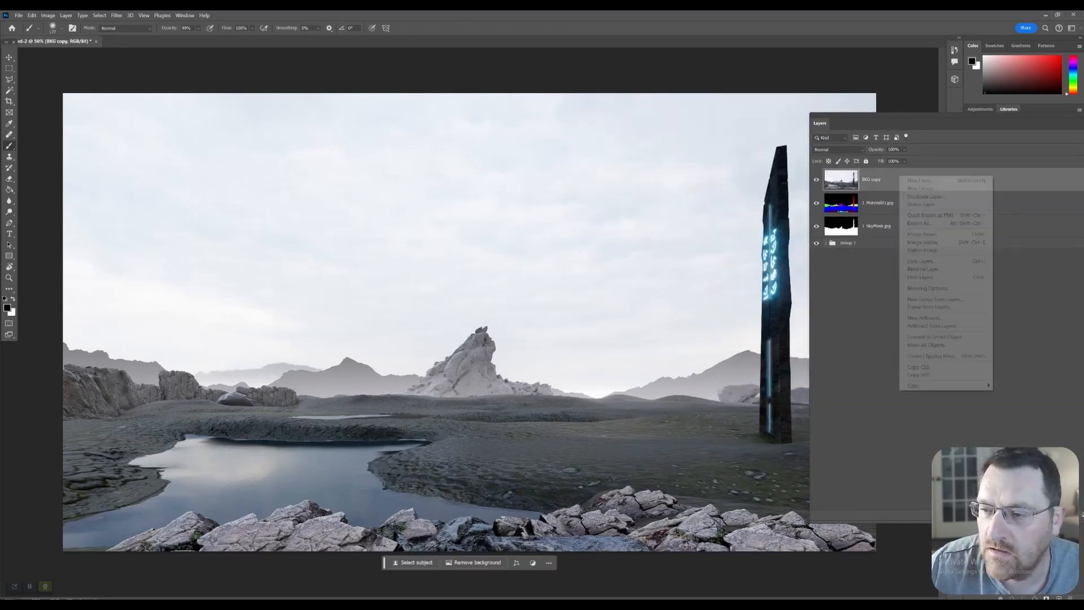
pyautogui.click(926, 188)
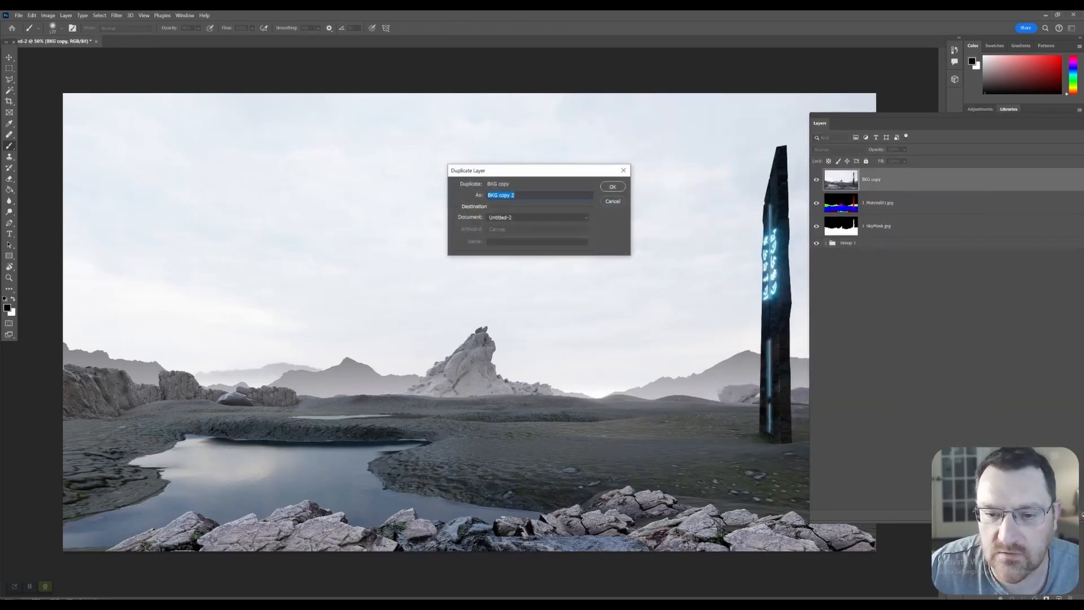
pyautogui.click(612, 187)
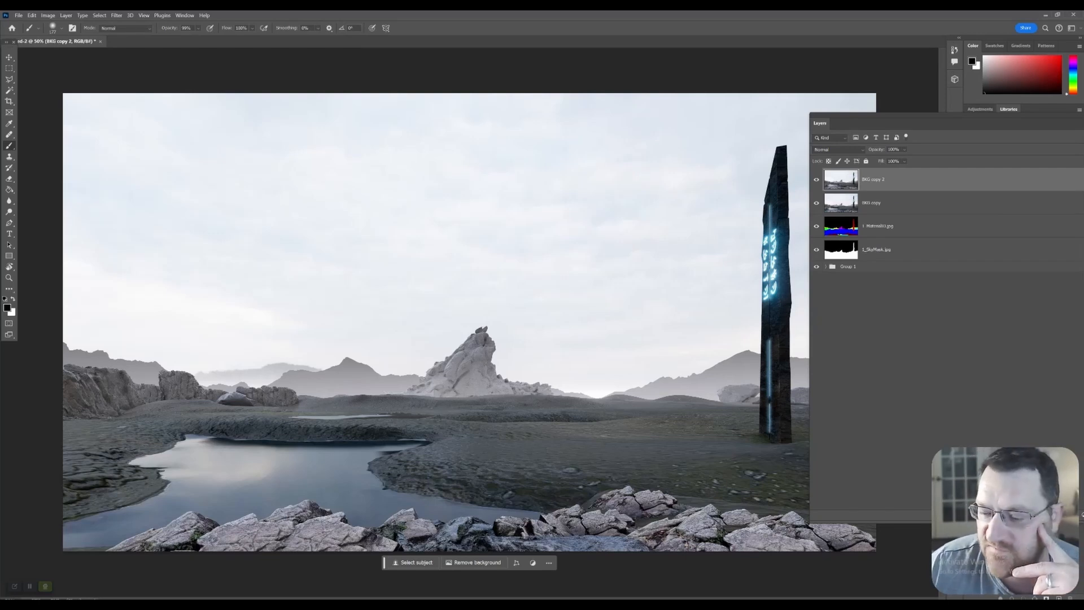
# Add a Levels adjustment layer above BKG copy 2.
pyautogui.moveTo(869, 115); pyautogui.dragTo(694, 77)
pyautogui.click(908, 476)
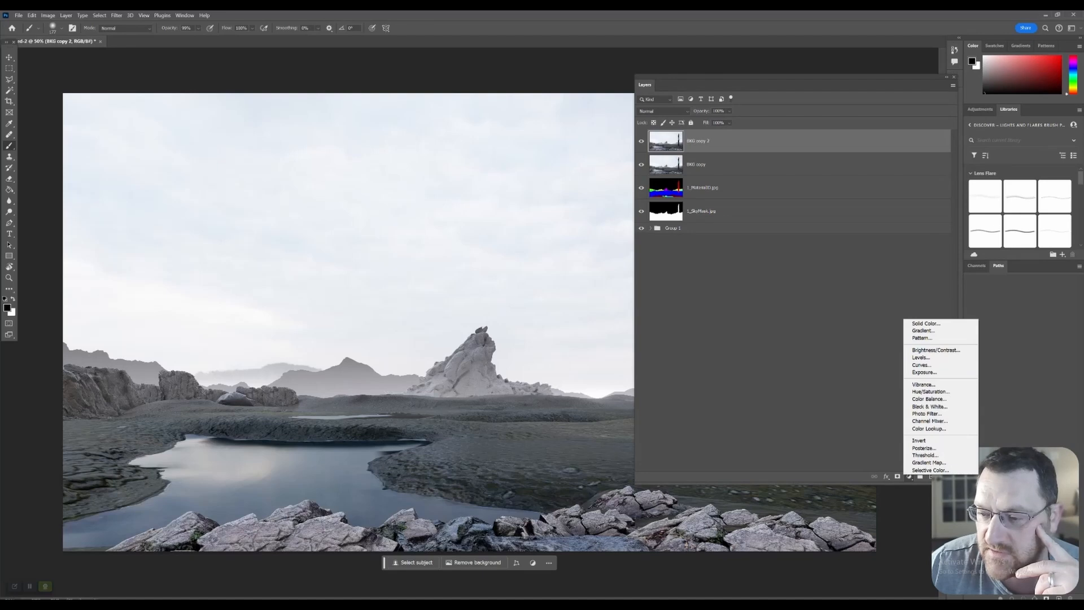
pyautogui.click(926, 357)
pyautogui.moveTo(997, 522); pyautogui.dragTo(79, 521)
pyautogui.moveTo(695, 77); pyautogui.dragTo(785, 79)
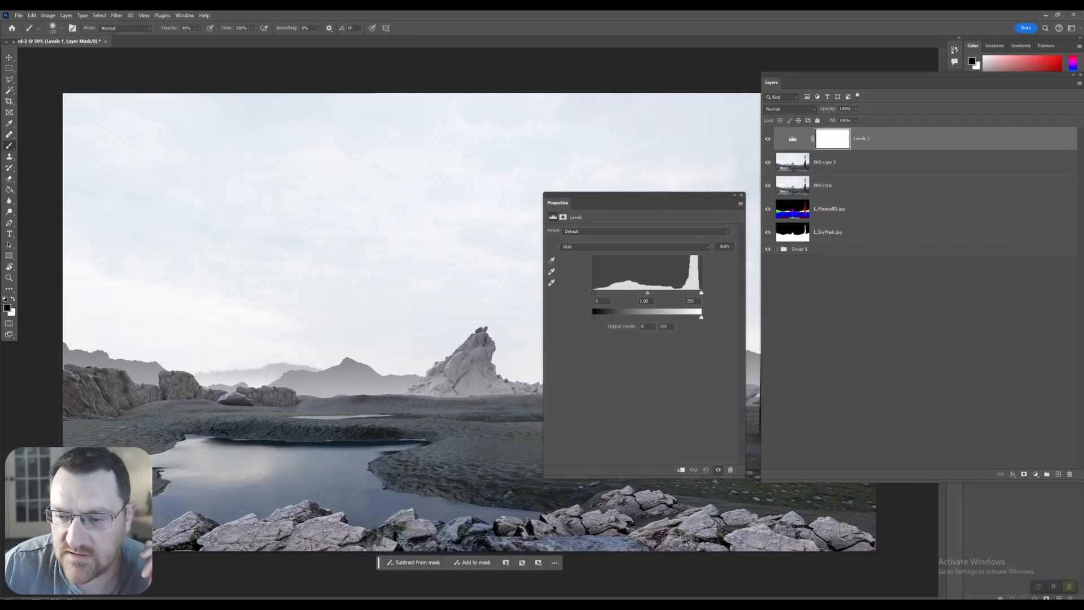
# Try the automatic correction and the contrast presets on the Levels adjustment, settling on Increase Contrast 3.
pyautogui.moveTo(702, 292)
pyautogui.mouseDown()
pyautogui.moveTo(675, 292)
pyautogui.moveTo(701, 292)
pyautogui.mouseUp()
pyautogui.click(723, 246)
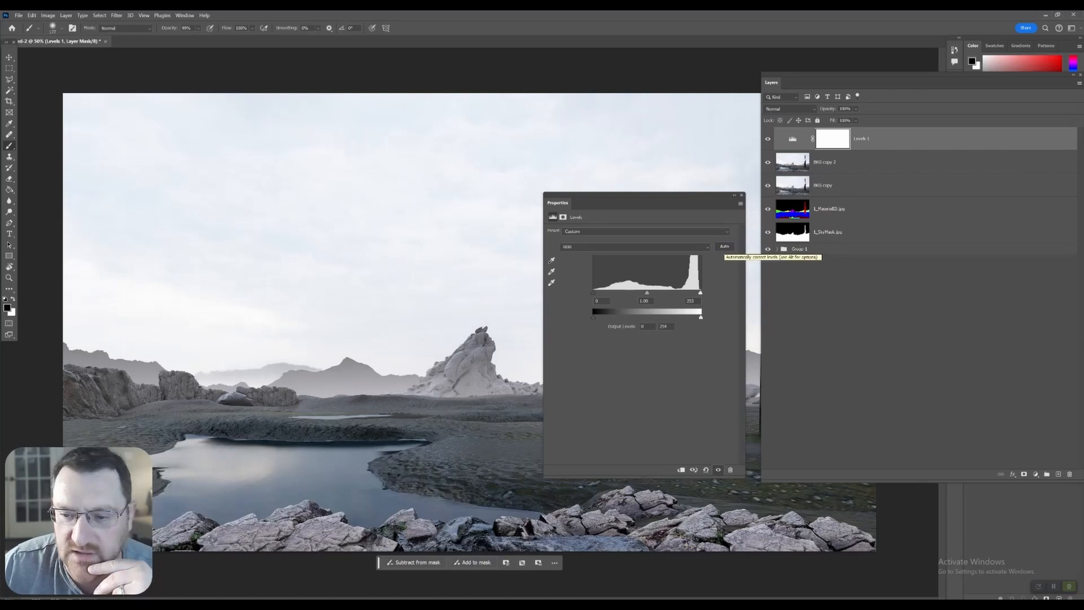
pyautogui.click(643, 231)
pyautogui.click(581, 253)
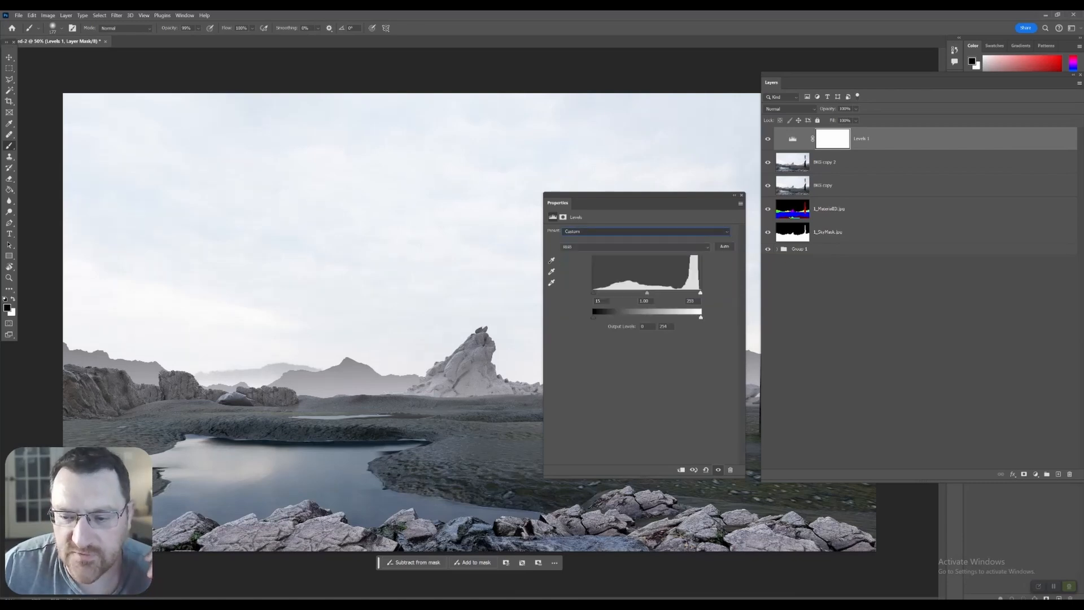
pyautogui.press('Down')
pyautogui.press('Down')
pyautogui.press('Down')
pyautogui.press('Down')
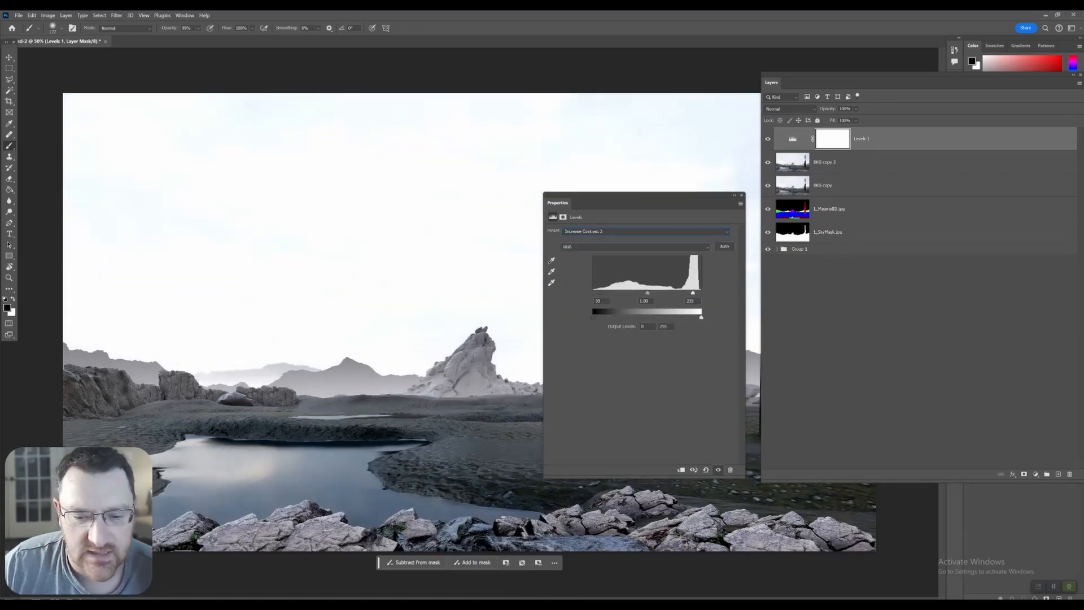
pyautogui.press('Up')
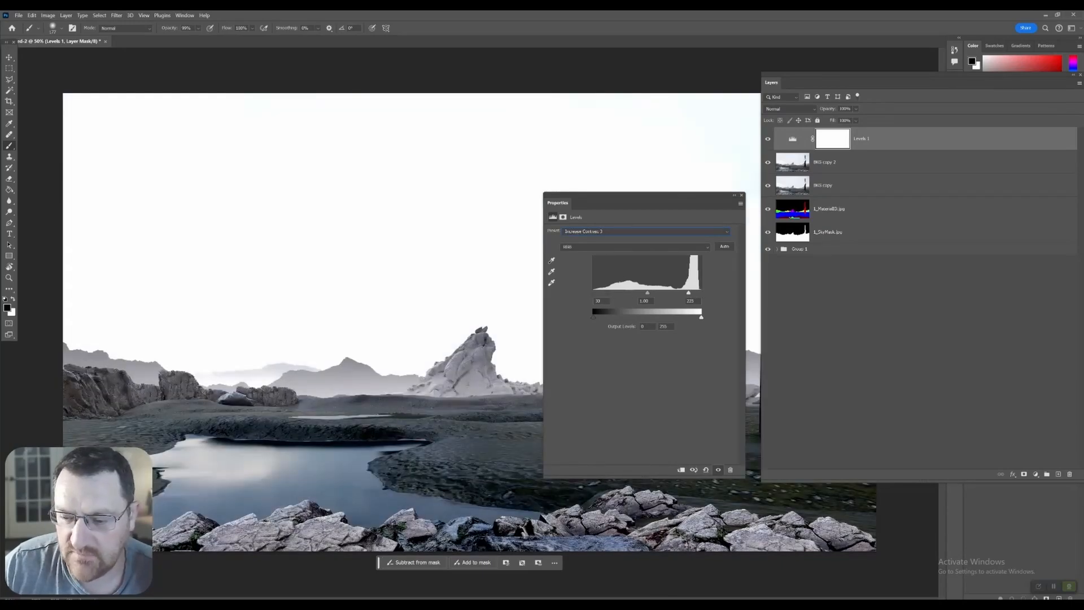
pyautogui.moveTo(643, 195); pyautogui.dragTo(867, 189)
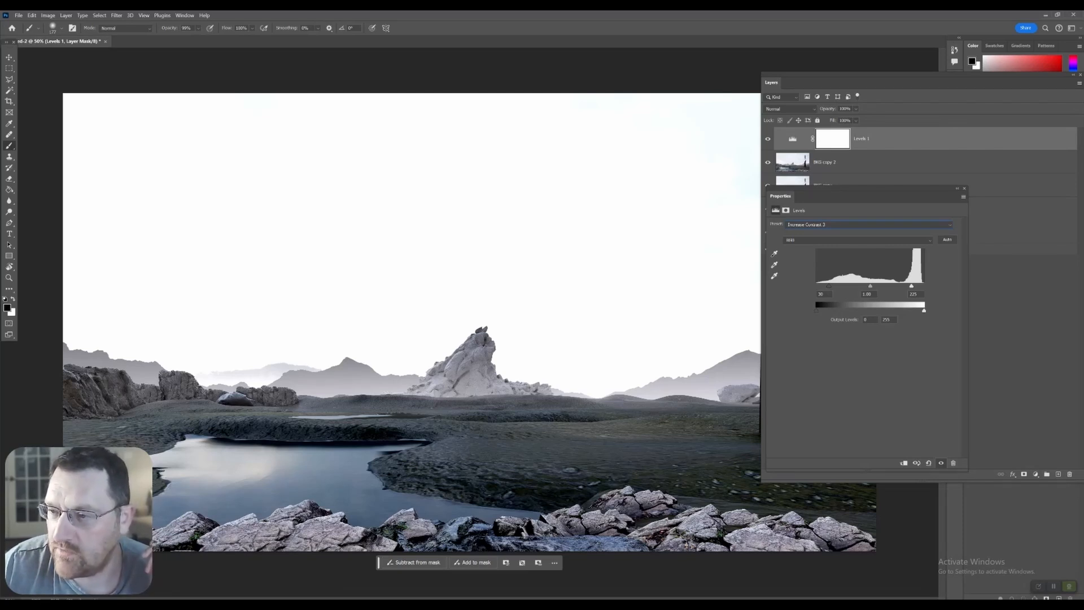
pyautogui.click(963, 188)
# Merge the Levels adjustment down into BKG copy 2 and toggle the merged layer's visibility.
pyautogui.rightClick(920, 136)
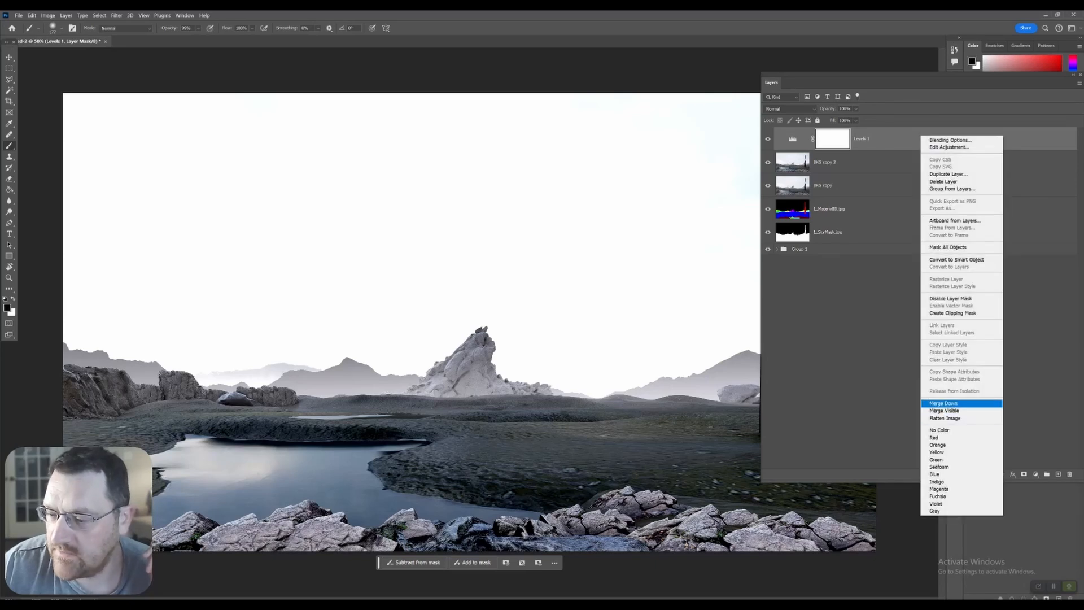
pyautogui.click(943, 403)
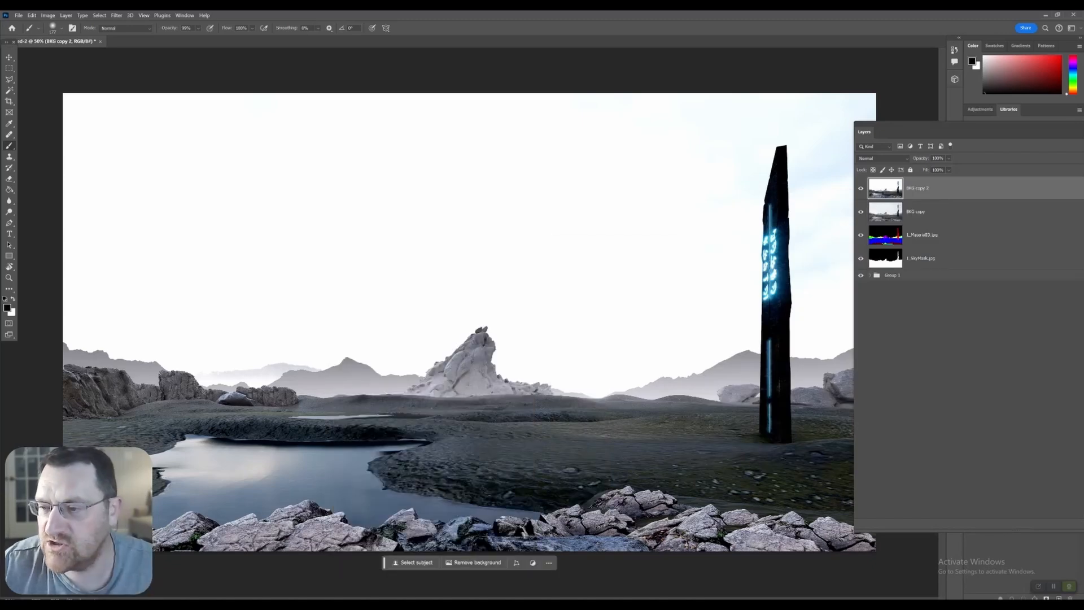
pyautogui.click(861, 188)
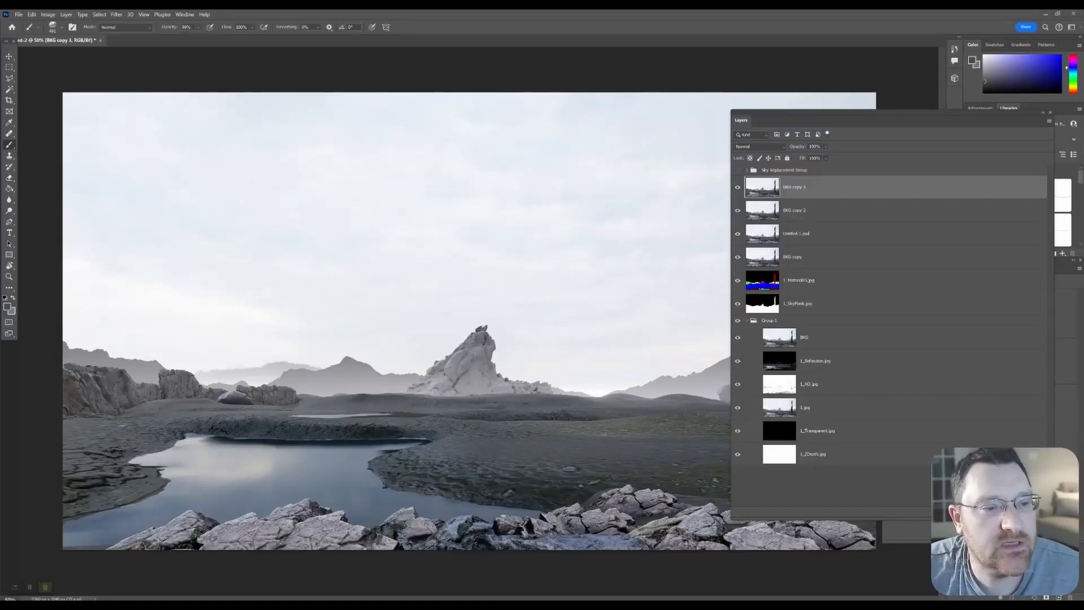
# Try a Sky Replacement with dark storm clouds on BKG copy 3, output to new layers.
pyautogui.moveTo(790, 120); pyautogui.dragTo(878, 118)
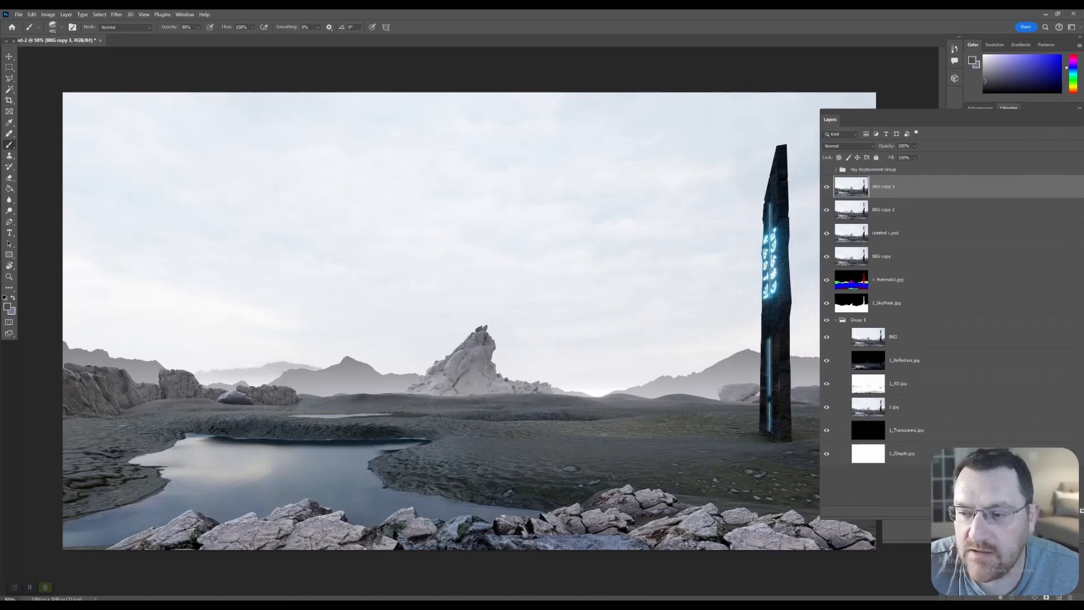
pyautogui.click(31, 15)
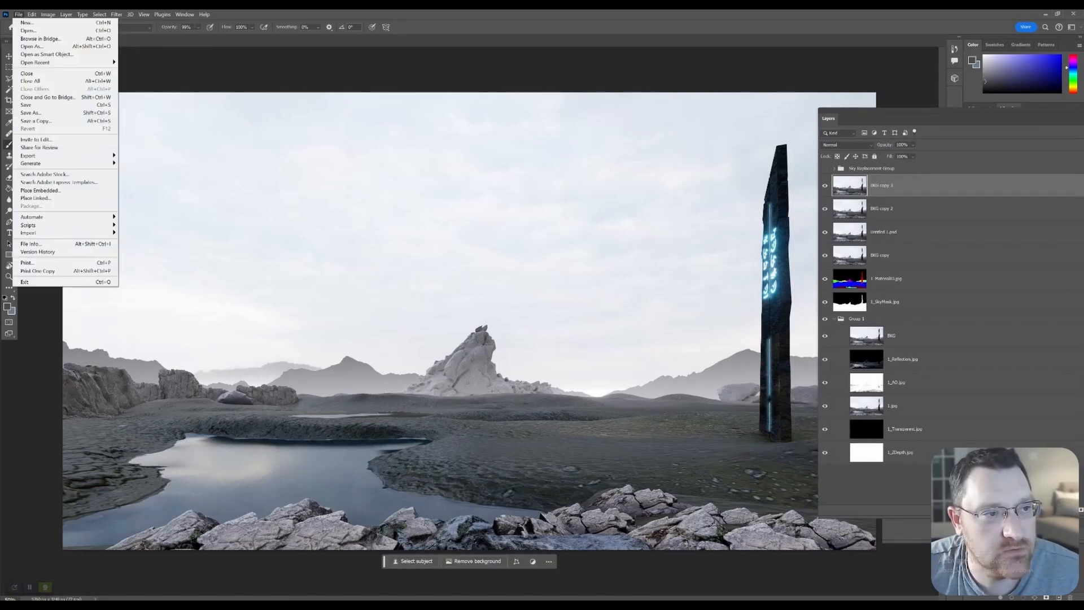
pyautogui.click(54, 228)
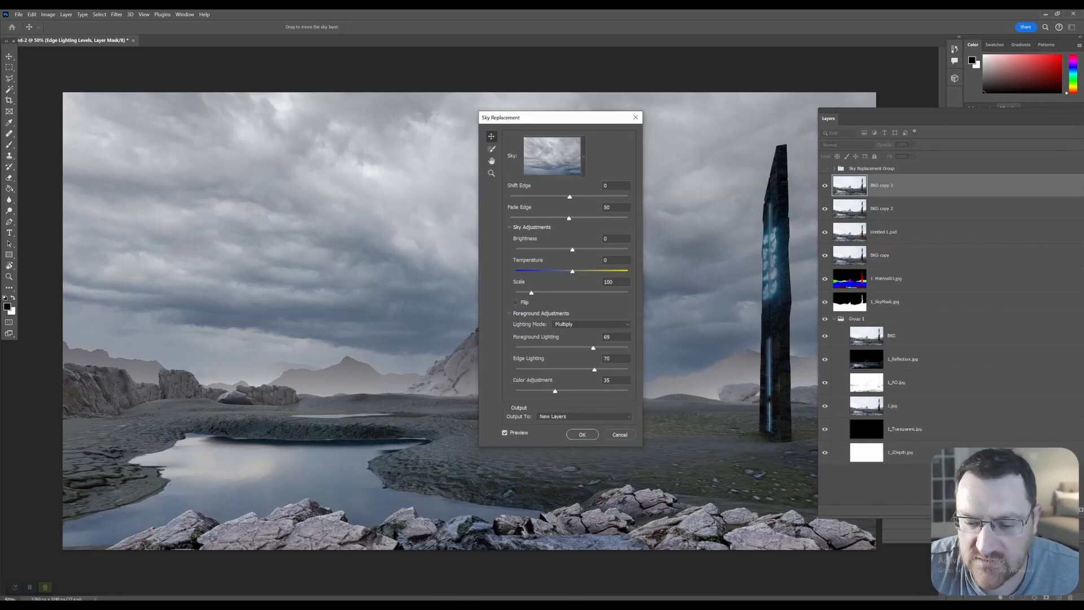
pyautogui.click(582, 434)
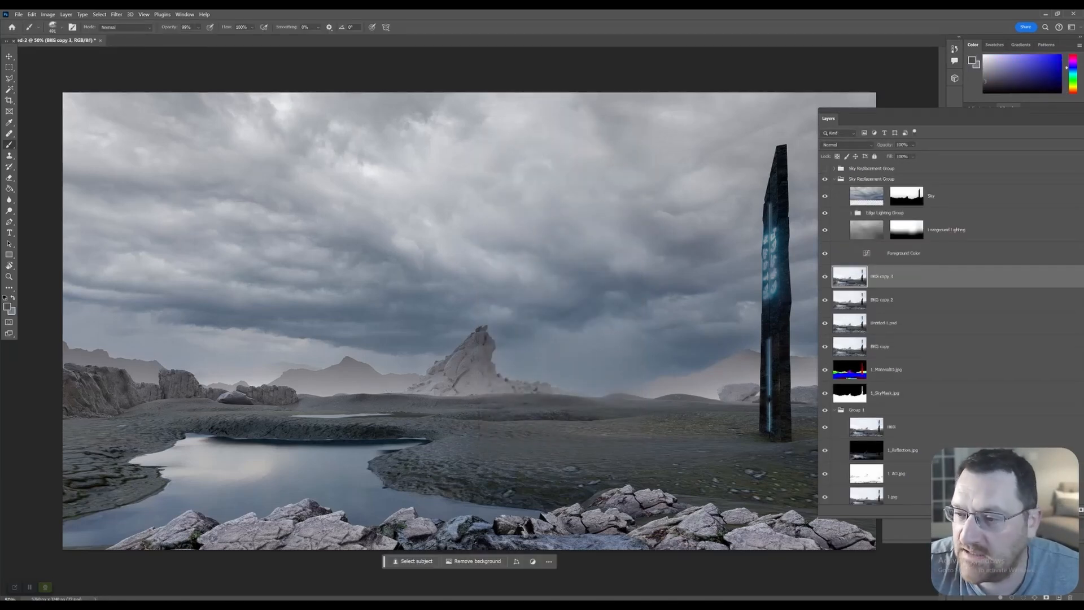
pyautogui.hotkey('ctrl', 'z')
pyautogui.hotkey('ctrl', 'z')
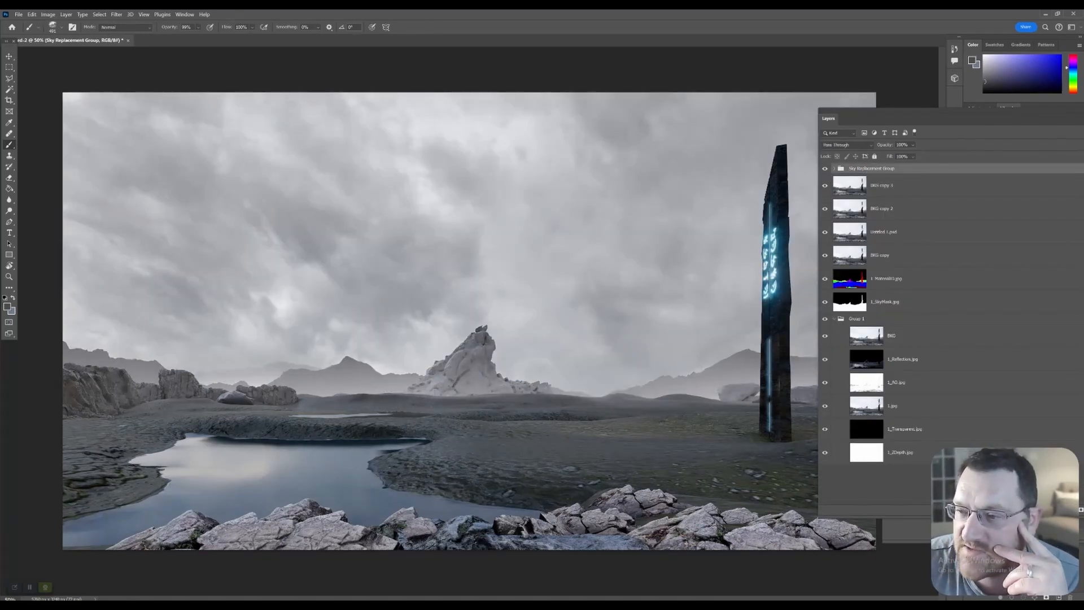
# Expand the Sky Replacement Group and inspect the Sky layer's mask on its own, returning to the full image.
pyautogui.click(833, 168)
pyautogui.click(866, 185)
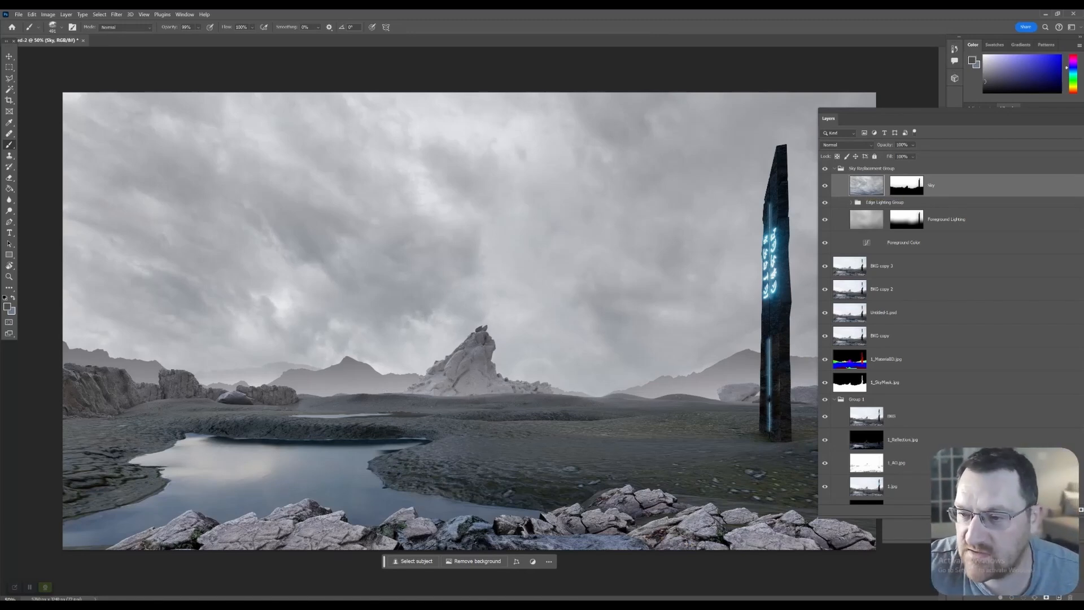
pyautogui.keyDown('alt'); pyautogui.click(905, 185); pyautogui.keyUp('alt')
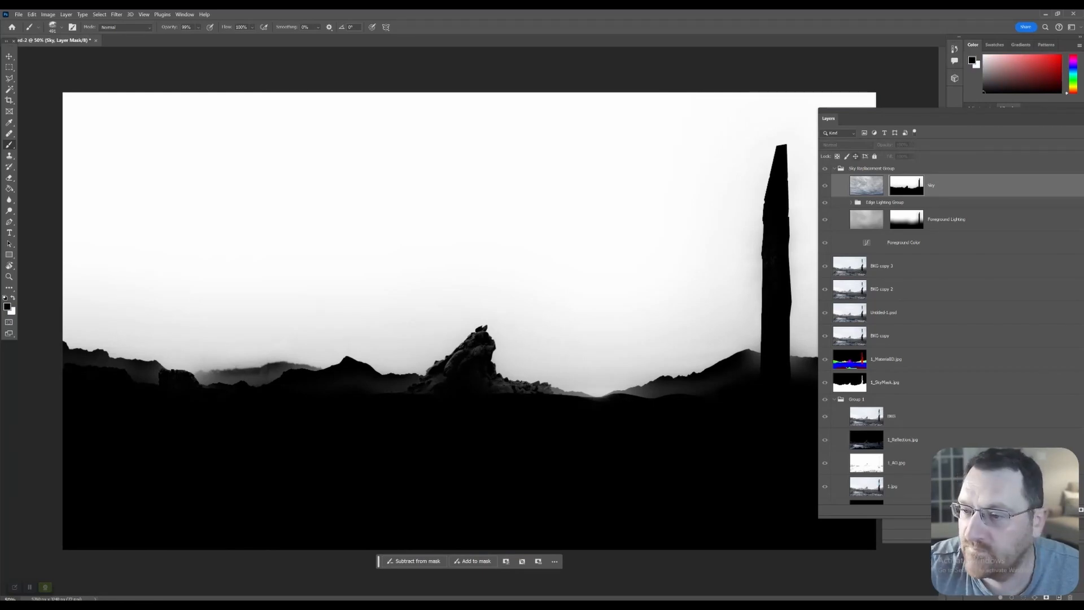
pyautogui.keyDown('alt'); pyautogui.click(906, 185); pyautogui.keyUp('alt')
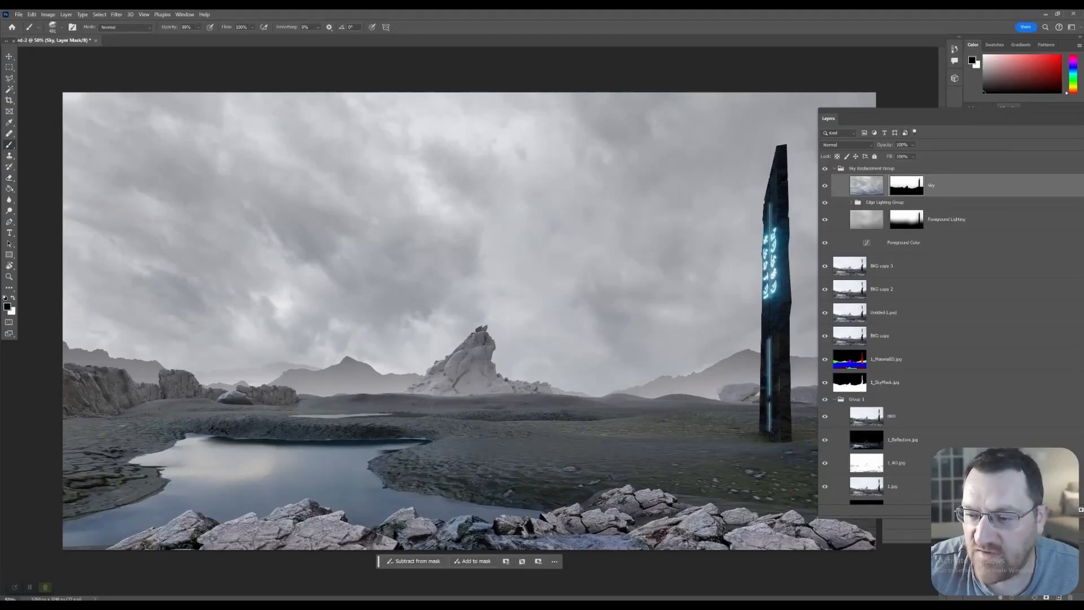
# Duplicate the sky replacement layers together with BKG copy 3 and merge the duplicates into a single layer.
pyautogui.moveTo(828, 119); pyautogui.dragTo(656, 120)
pyautogui.keyDown('shift'); pyautogui.click(762, 267); pyautogui.keyUp('shift')
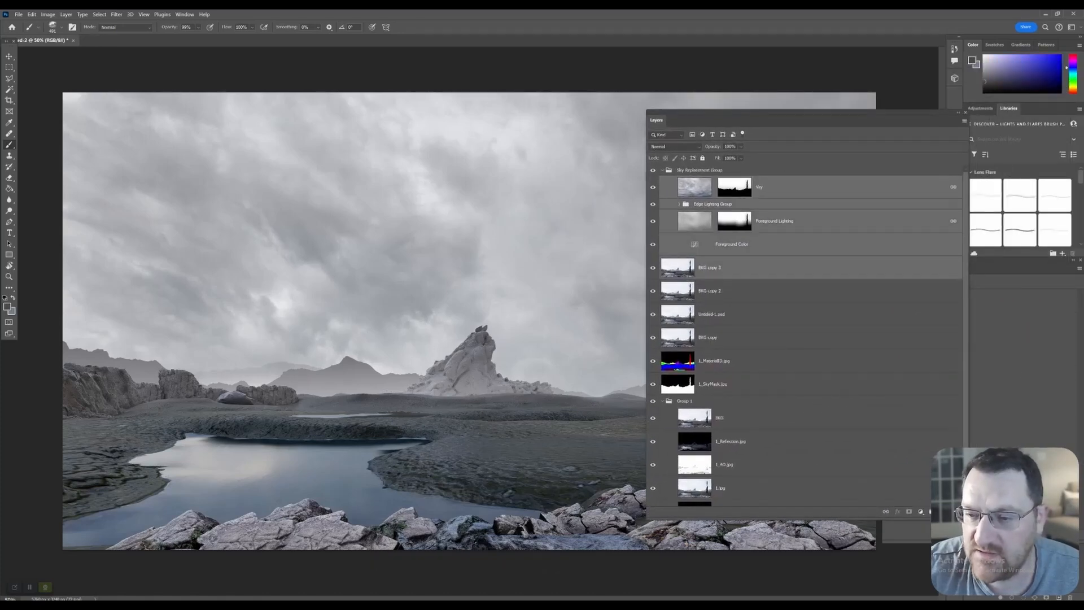
pyautogui.rightClick(815, 193)
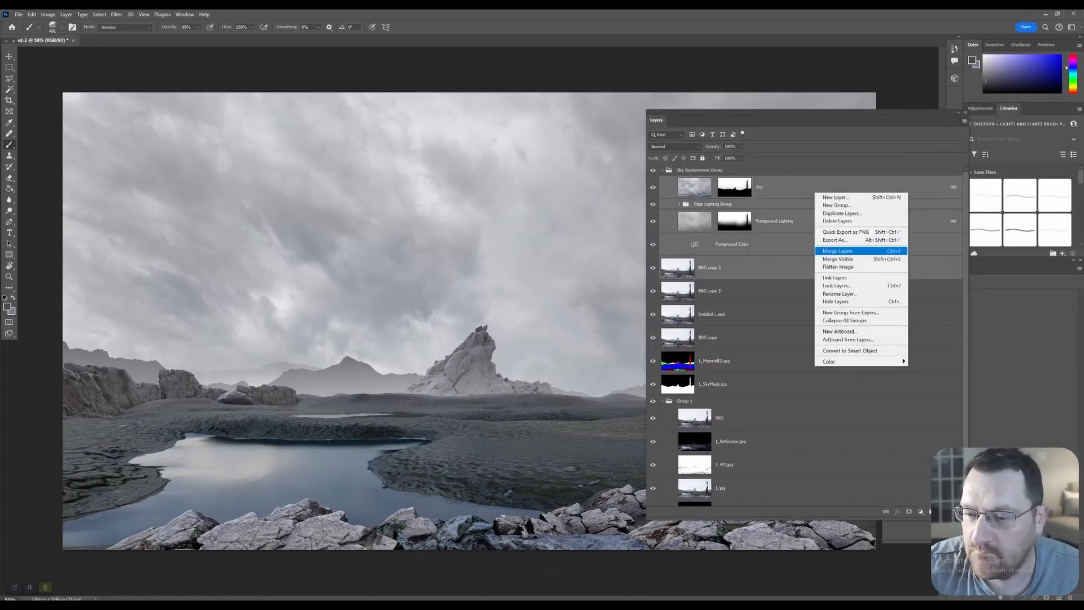
pyautogui.click(841, 212)
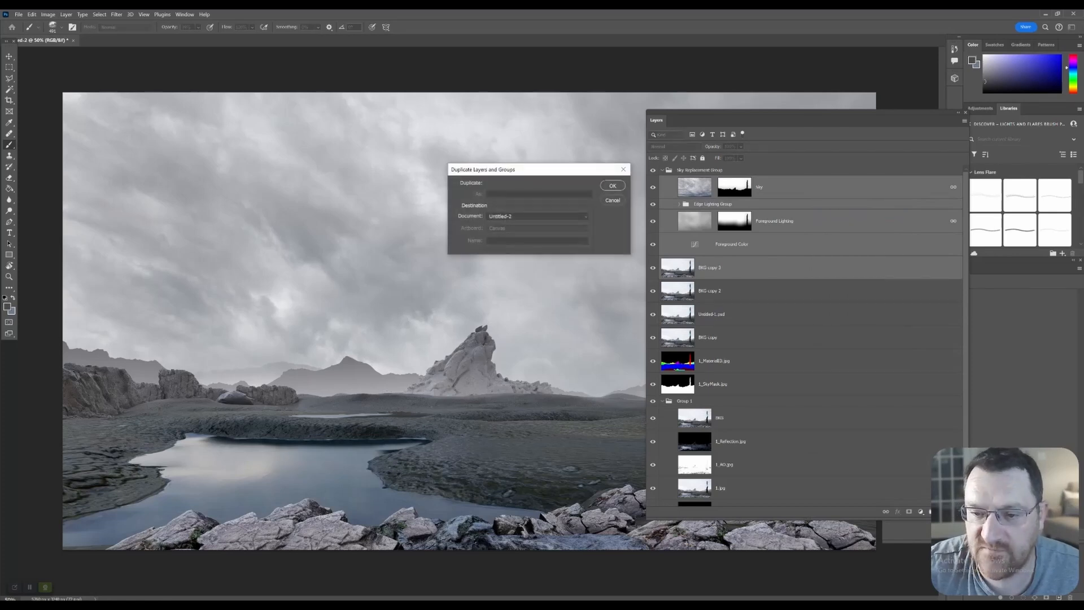
pyautogui.click(609, 185)
pyautogui.rightClick(799, 189)
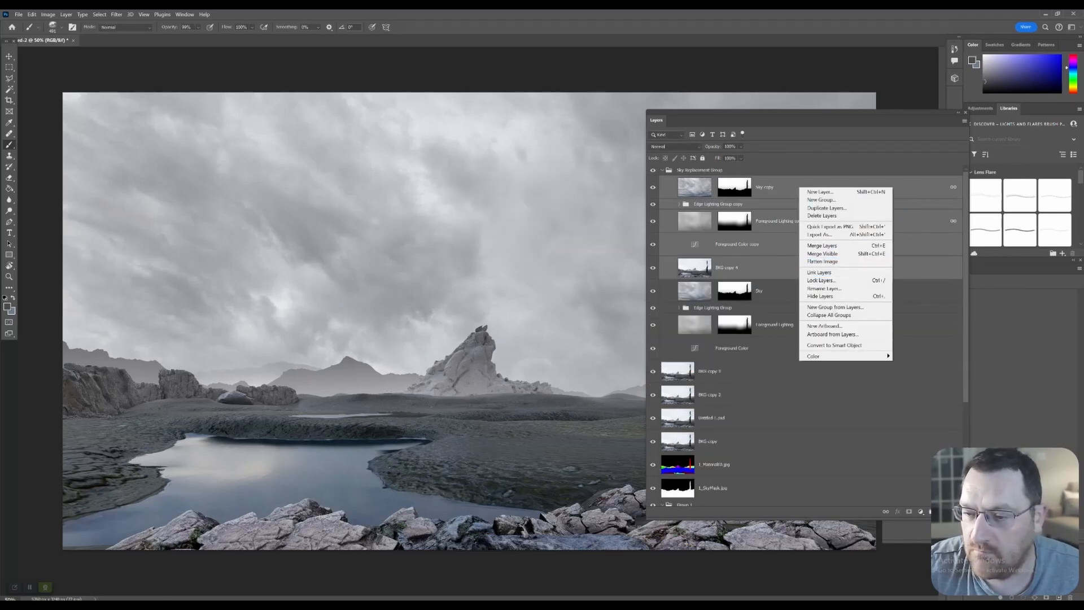
pyautogui.click(822, 245)
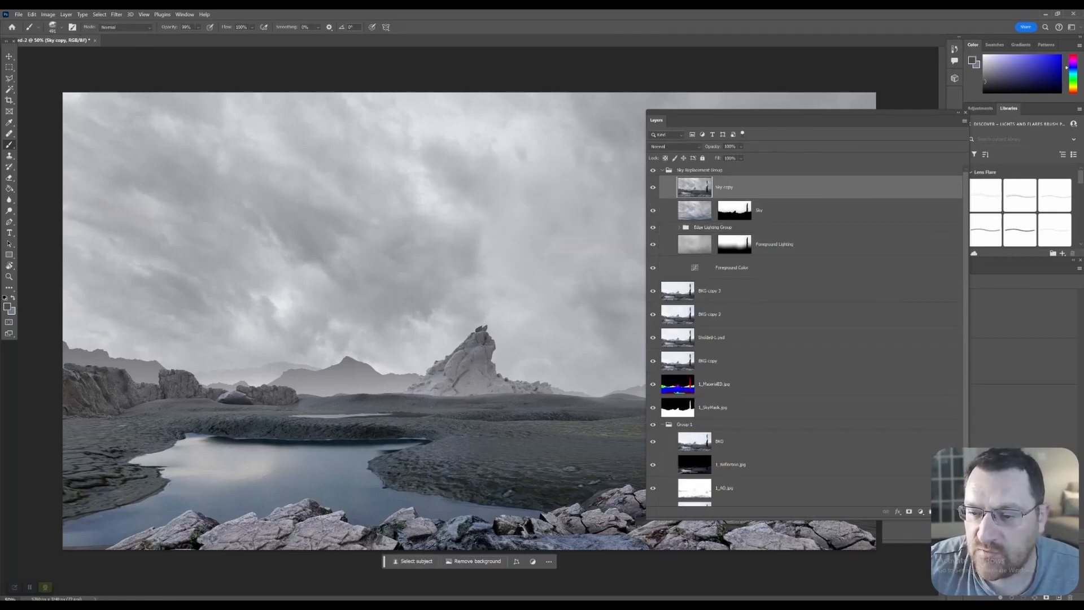
# Group the layers from Sky down to 1_SkyMask.jpg and move the merged Sky copy above the Sky Replacement Group.
pyautogui.click(799, 209)
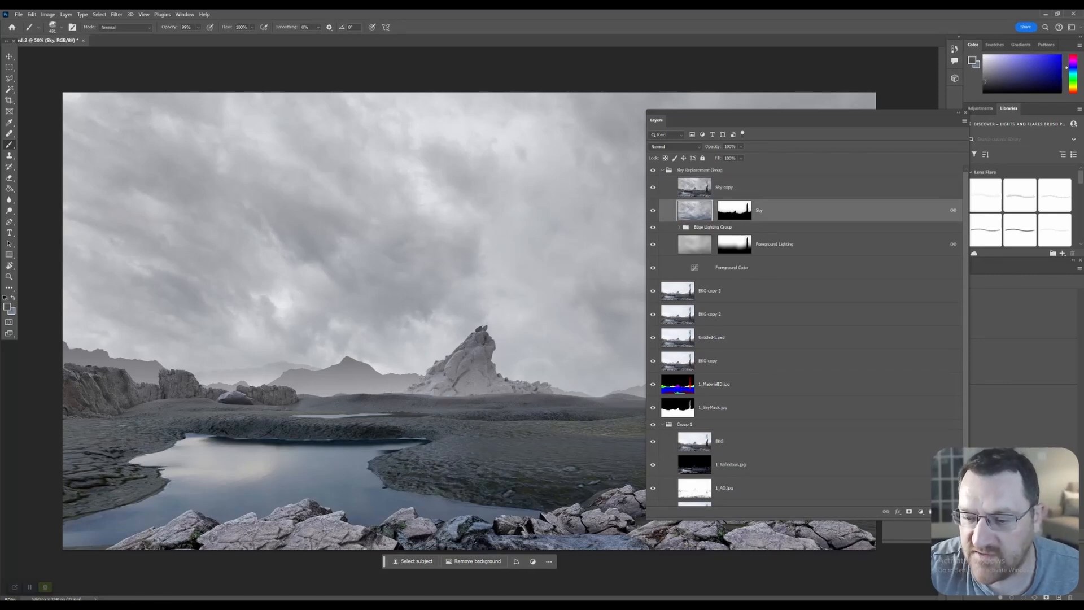
pyautogui.keyDown('shift'); pyautogui.click(799, 407); pyautogui.keyUp('shift')
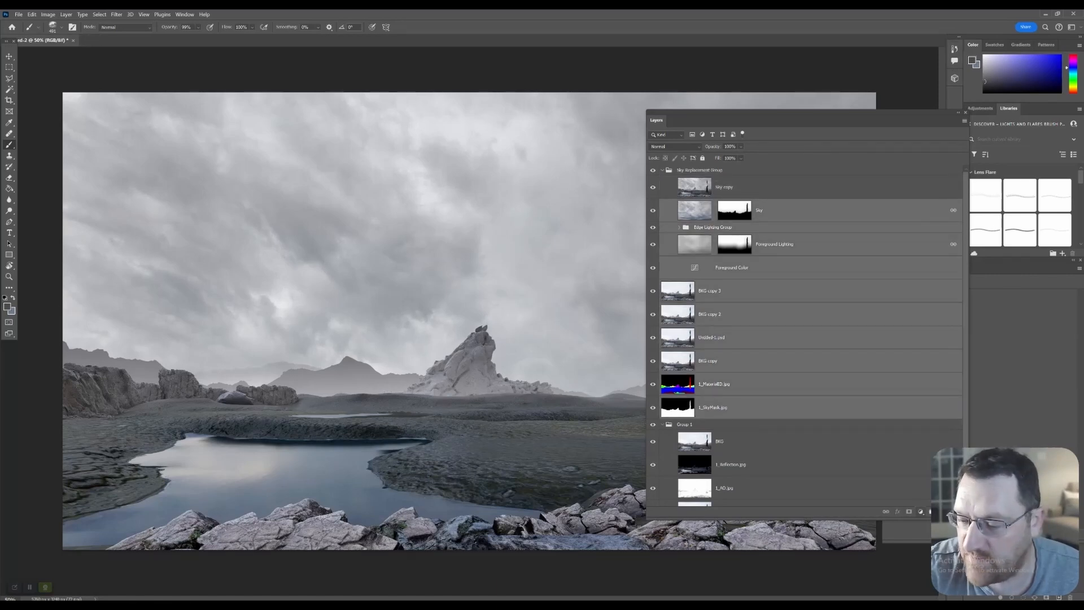
pyautogui.hotkey('ctrl', 'g')
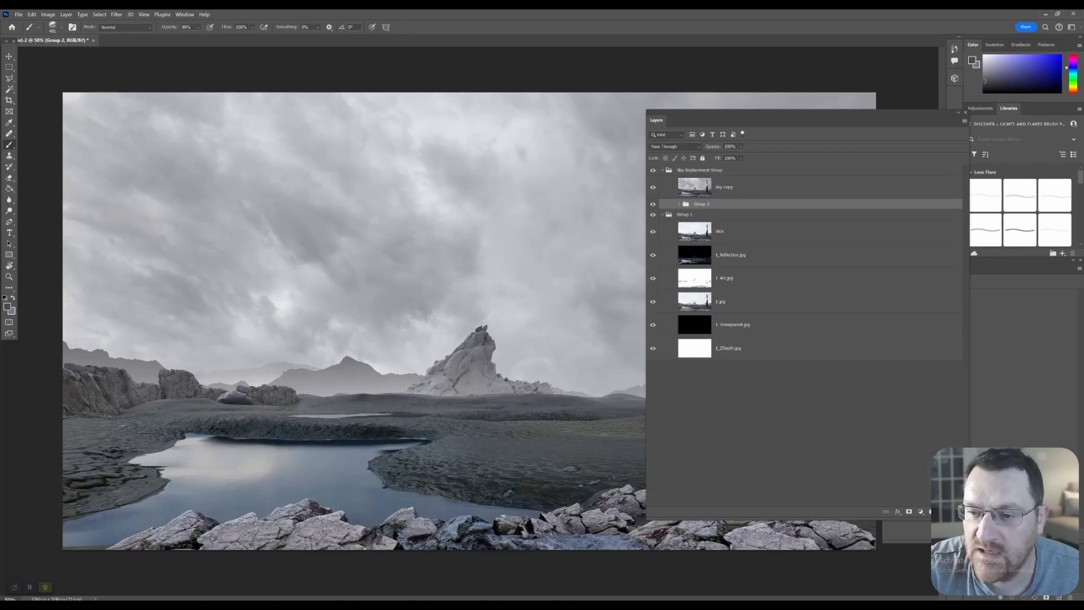
pyautogui.click(800, 187)
pyautogui.moveTo(799, 186); pyautogui.dragTo(799, 175)
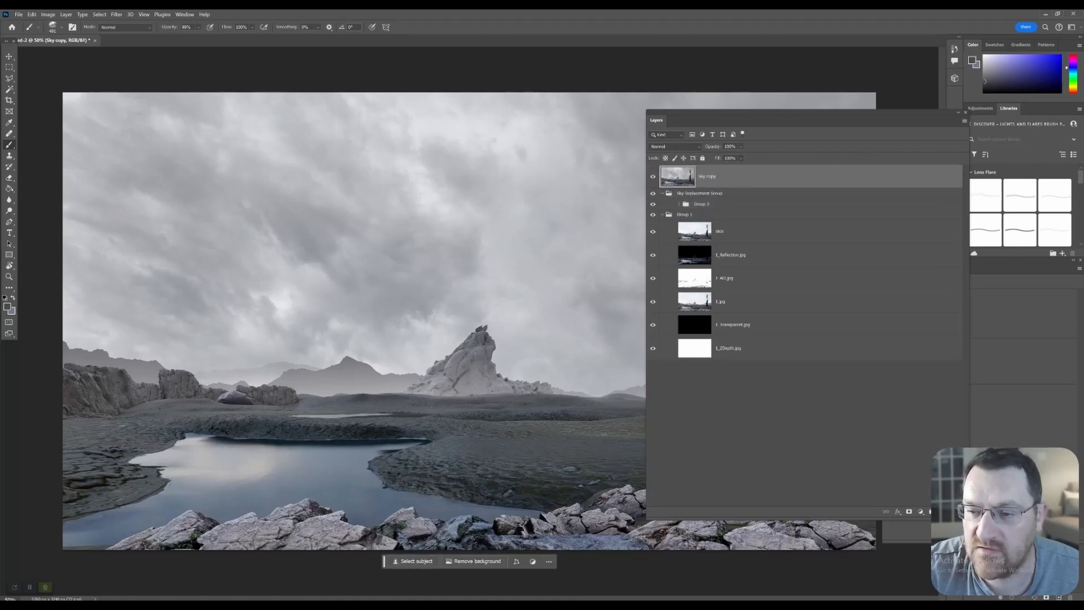
# Toggle the visibility of Sky copy and the Sky Replacement Group to compare the merged layer with its source layers.
pyautogui.moveTo(799, 113); pyautogui.dragTo(924, 101)
pyautogui.click(778, 164)
pyautogui.click(778, 180)
pyautogui.click(778, 180)
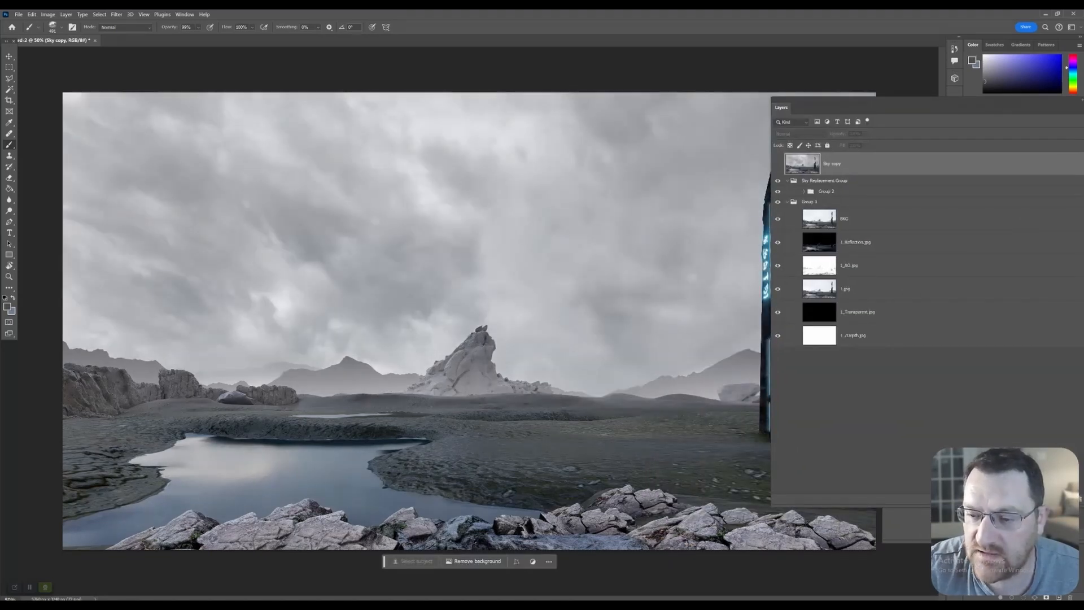
pyautogui.click(777, 180)
pyautogui.click(777, 180)
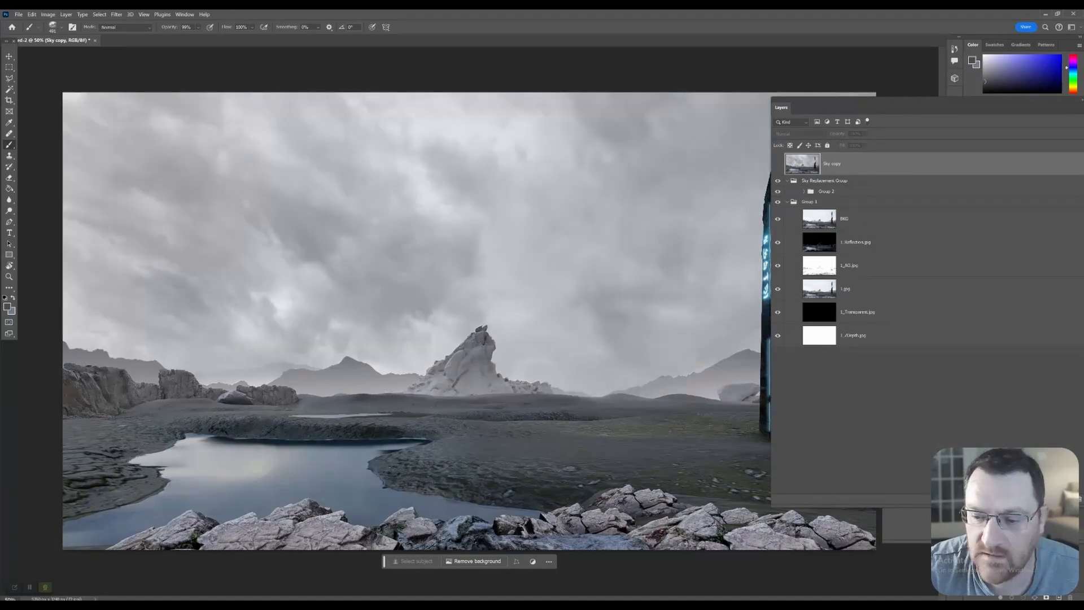
pyautogui.click(778, 180)
pyautogui.click(777, 180)
pyautogui.click(777, 163)
# Duplicate the Sky copy layer as Sky copy 2.
pyautogui.moveTo(801, 107); pyautogui.dragTo(435, 90)
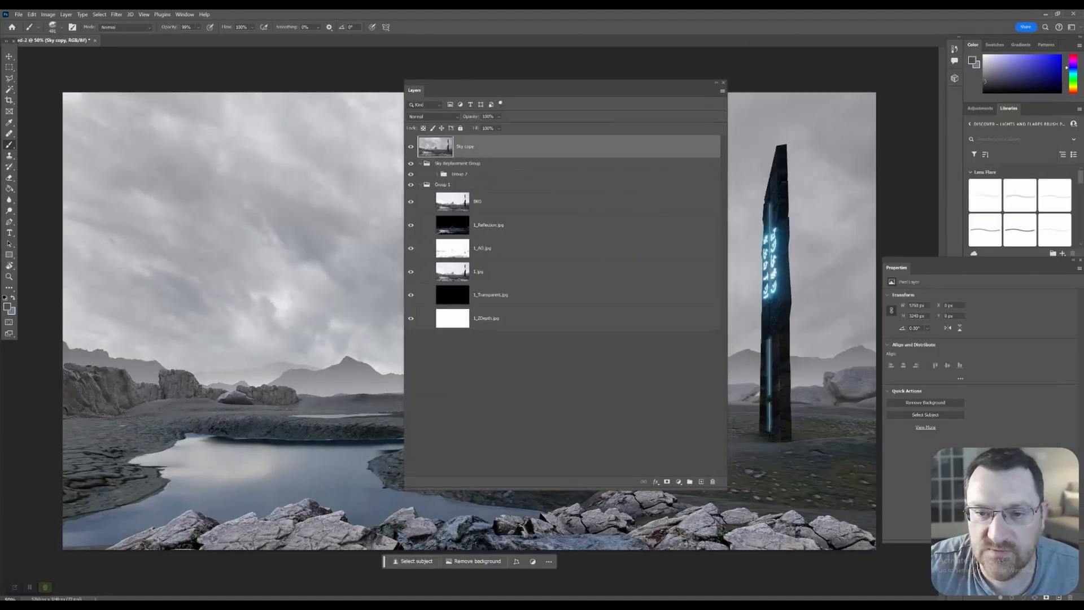
pyautogui.rightClick(571, 141)
pyautogui.click(604, 163)
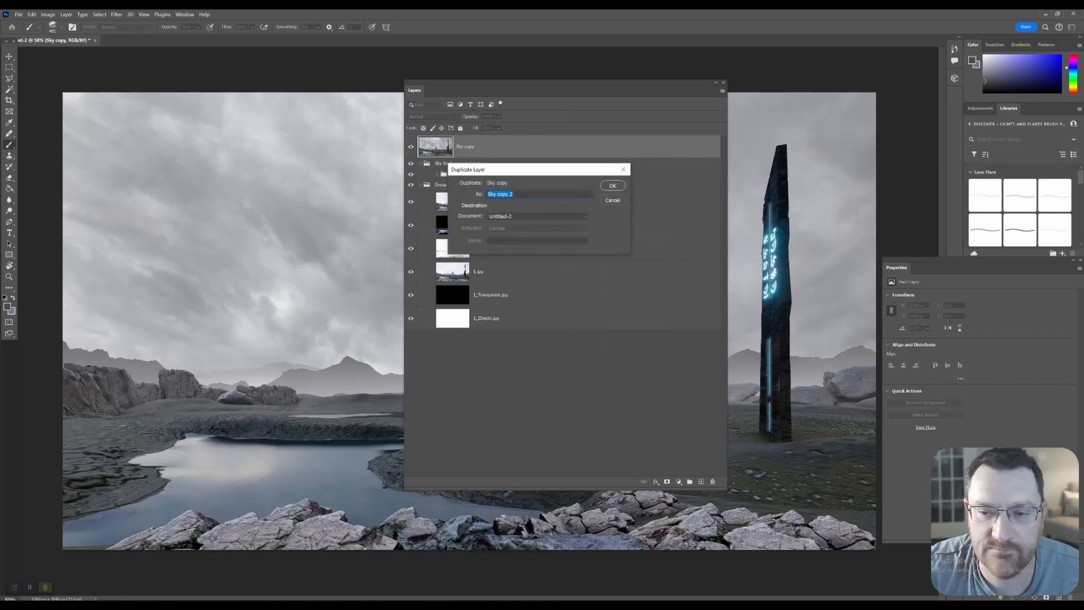
pyautogui.press('Return')
# Add a Levels adjustment layer above Sky copy 2 and arrange its settings so the pillar stays in view.
pyautogui.moveTo(436, 90); pyautogui.dragTo(674, 89)
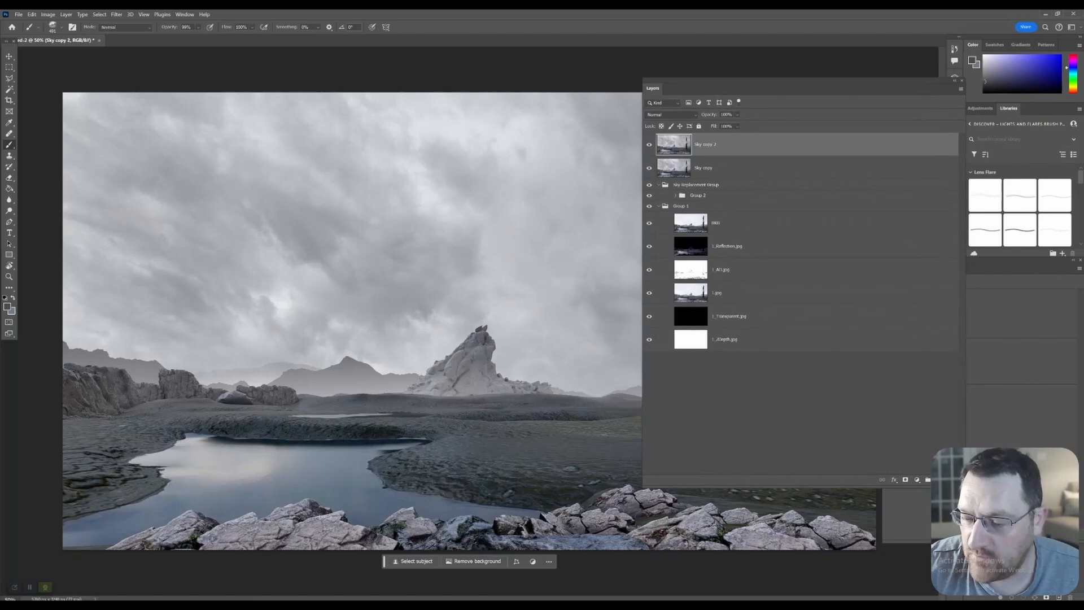
pyautogui.click(917, 479)
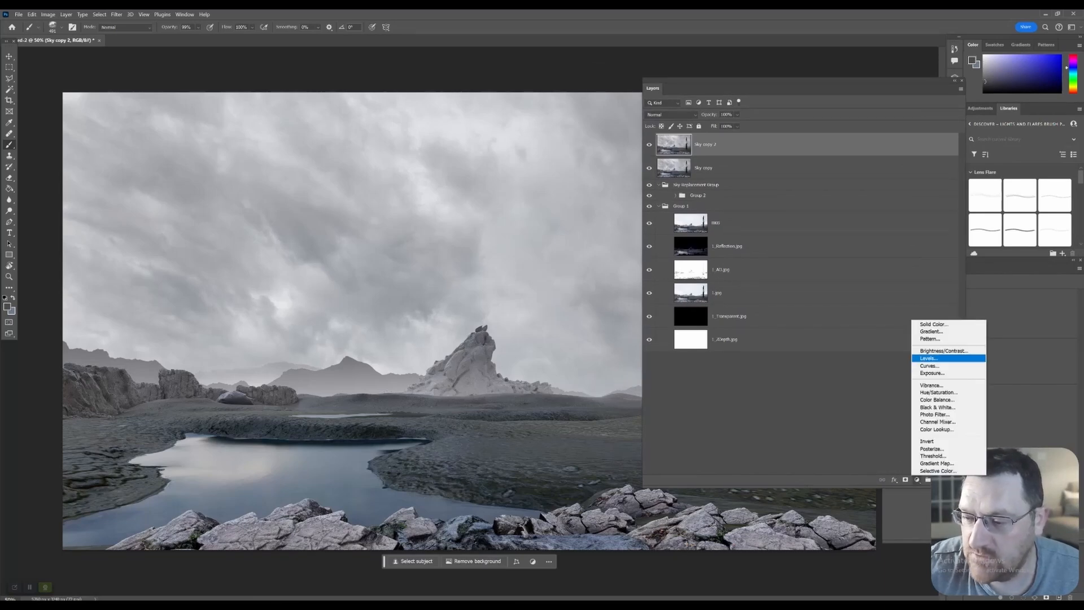
pyautogui.click(929, 357)
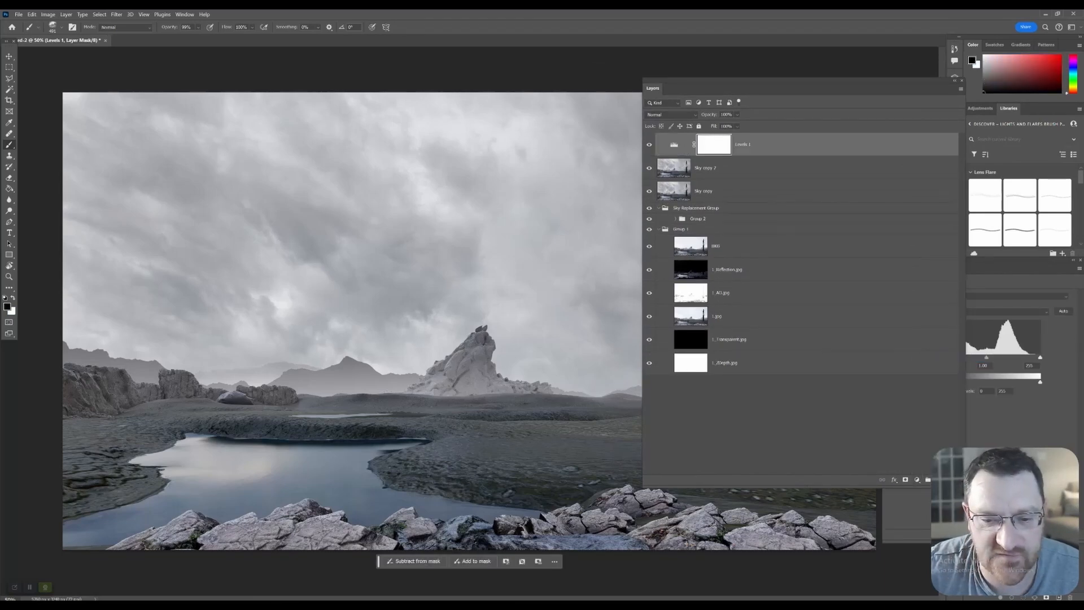
pyautogui.moveTo(993, 260); pyautogui.dragTo(224, 214)
pyautogui.moveTo(790, 82); pyautogui.dragTo(954, 90)
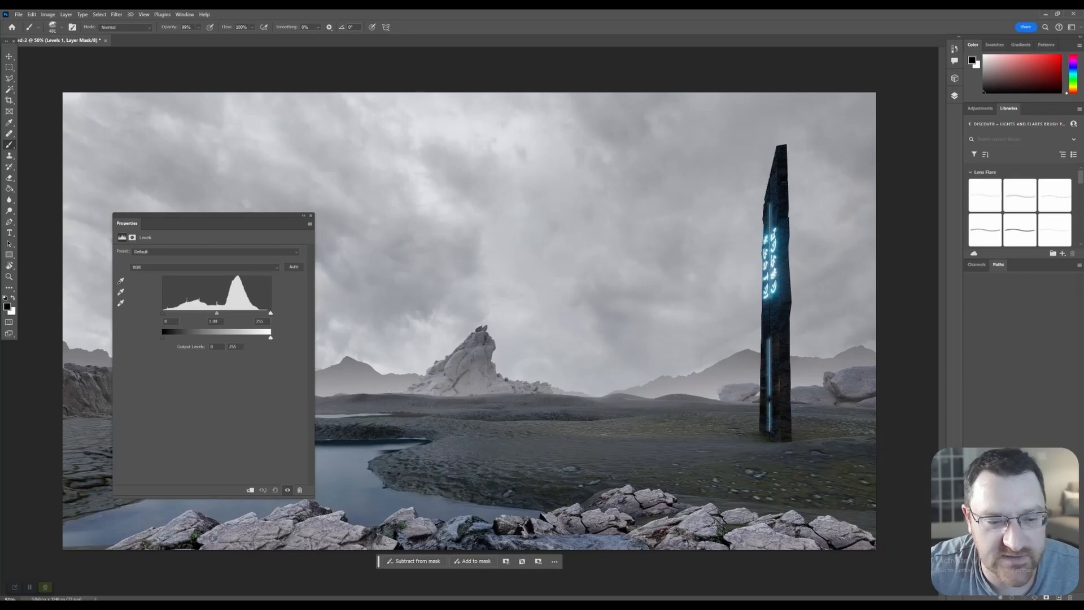
# Try the automatic correction and several presets on the Levels adjustment, settling on the Lighter preset.
pyautogui.click(294, 267)
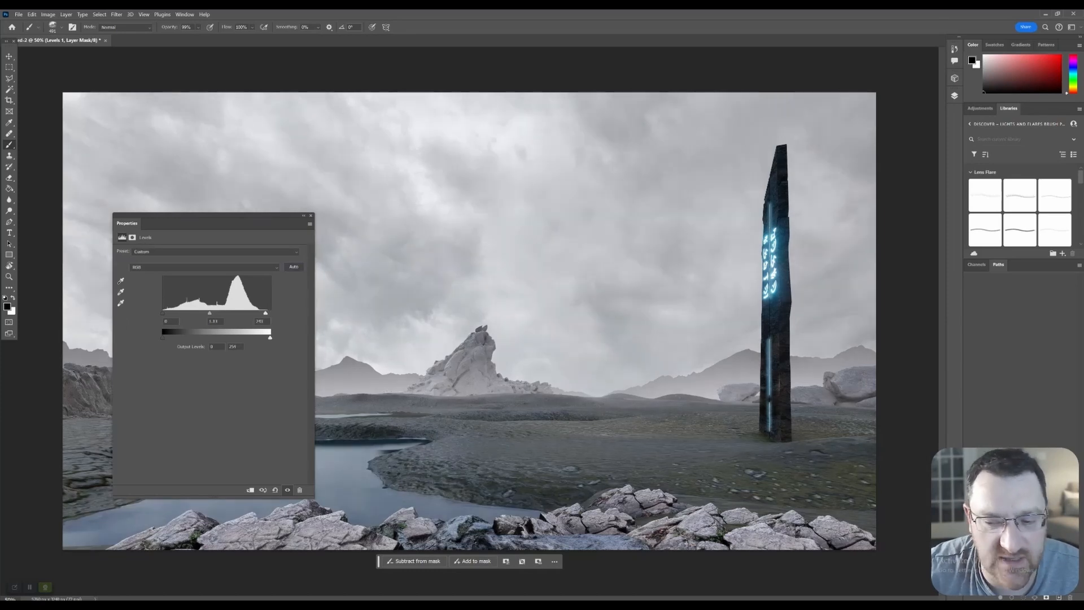
pyautogui.click(215, 252)
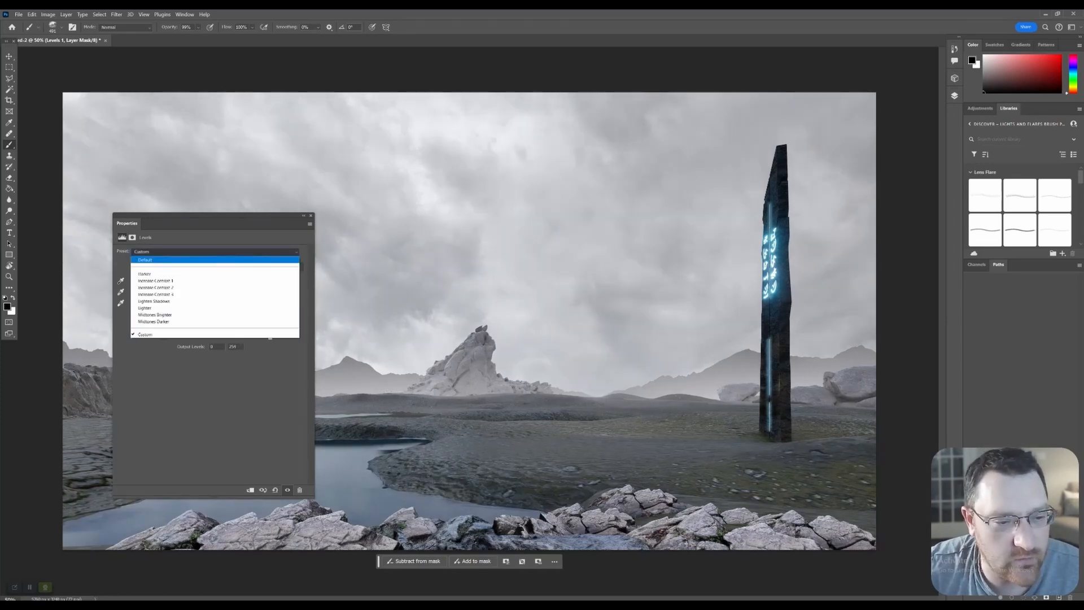
pyautogui.click(156, 287)
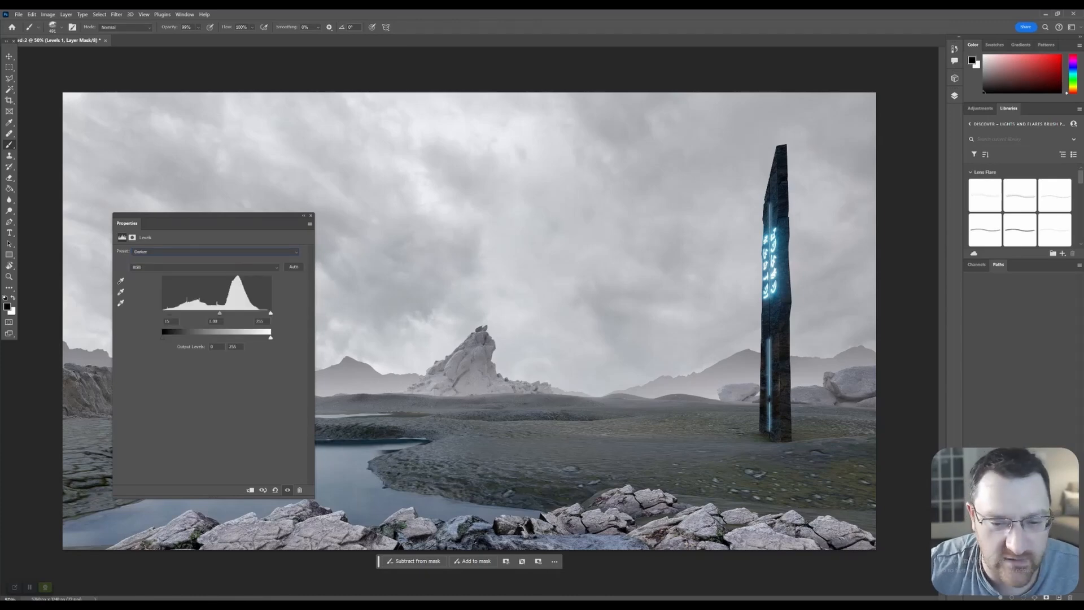
pyautogui.press('Down')
pyautogui.press('Down')
pyautogui.press('Down')
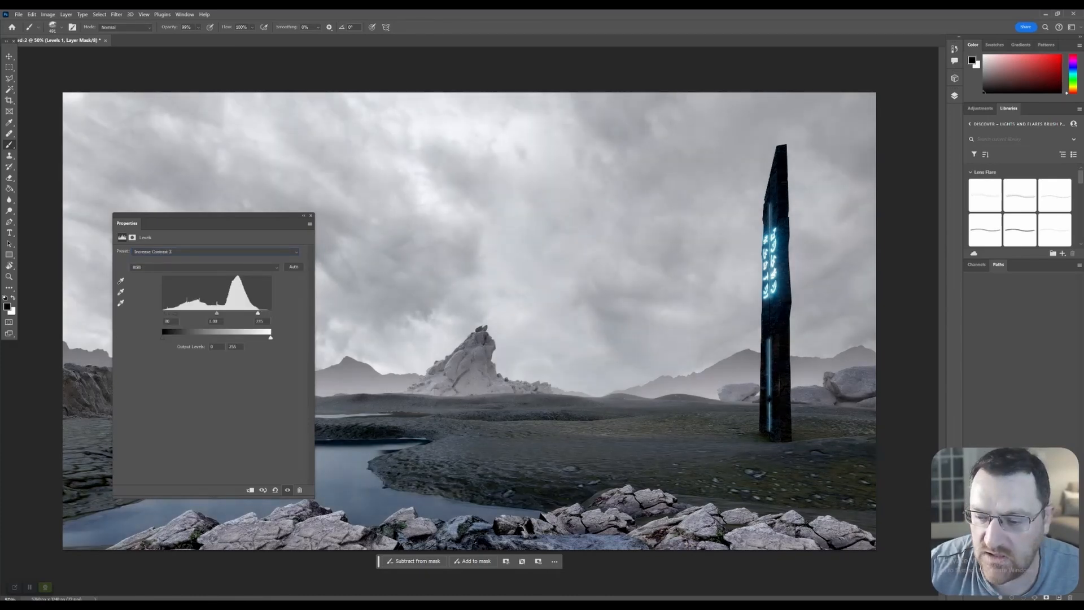
pyautogui.press('Up')
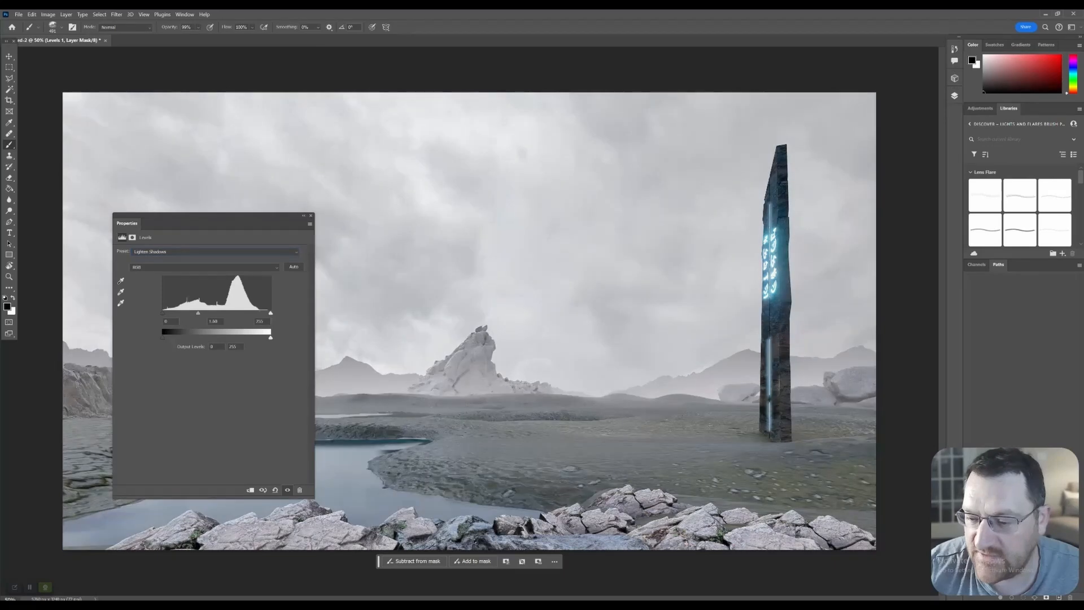
pyautogui.press('Down')
pyautogui.press('Down')
pyautogui.press('Down')
pyautogui.press('Up')
pyautogui.press('Up')
pyautogui.press('Down')
pyautogui.press('Up')
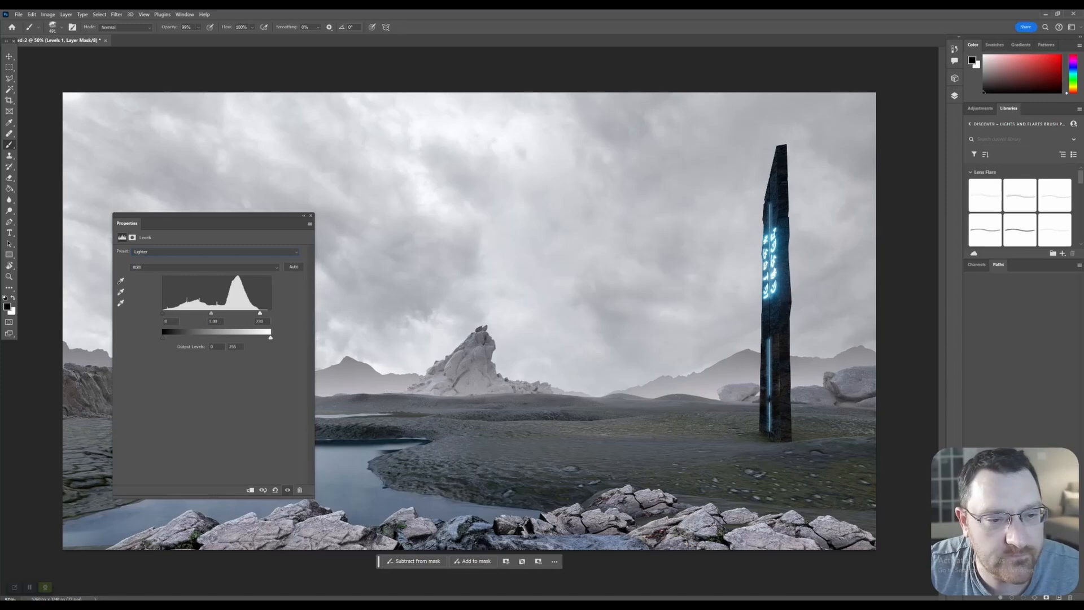
# Bring the Layers panel back on screen and place it and the Levels properties clear of the pillar.
pyautogui.moveTo(208, 223); pyautogui.dragTo(420, 183)
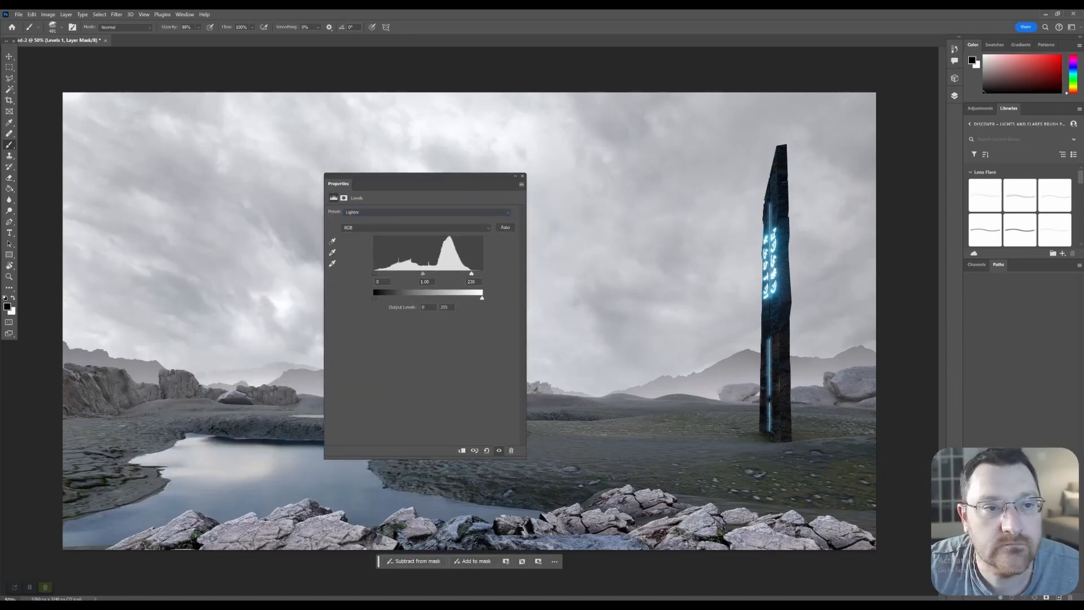
pyautogui.click(185, 15)
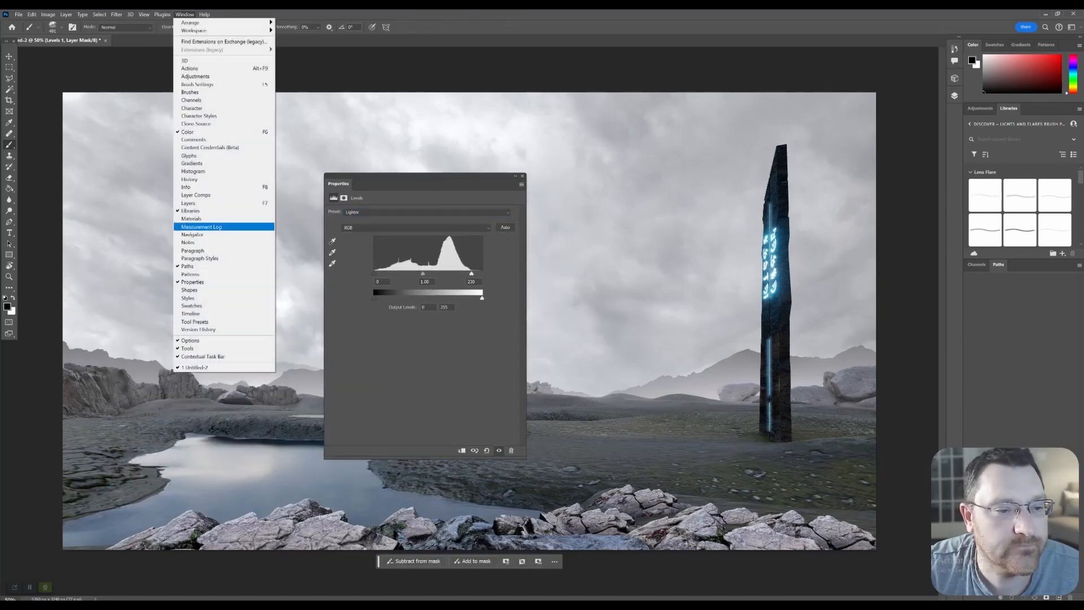
pyautogui.click(192, 203)
pyautogui.moveTo(633, 91); pyautogui.dragTo(841, 150)
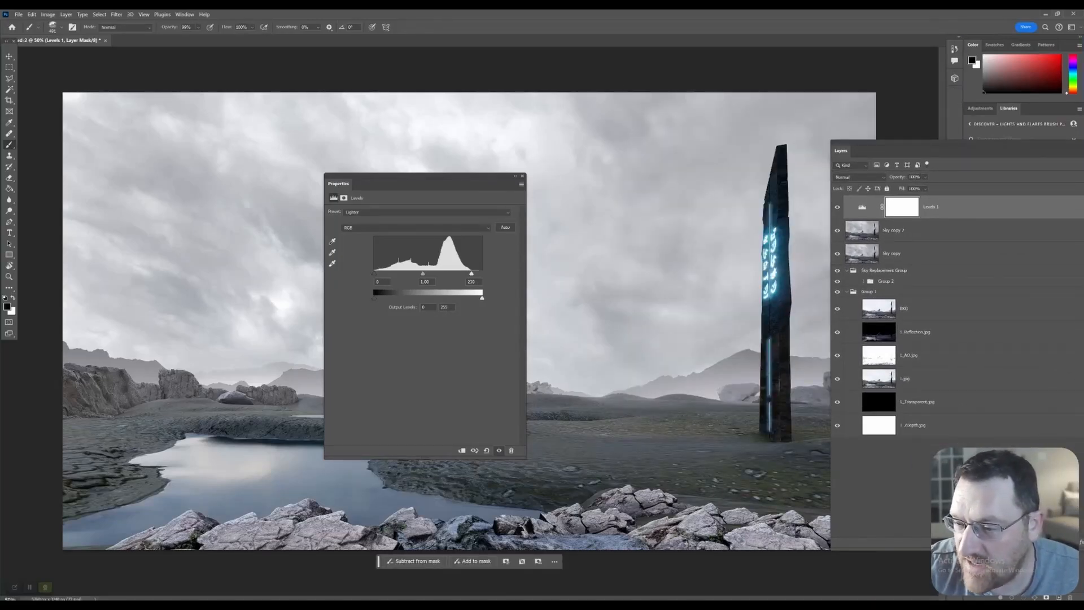
# Expand Group 2 and select the carved pillar with the Magic Wand on the MaterialID layer.
pyautogui.click(886, 280)
pyautogui.click(863, 281)
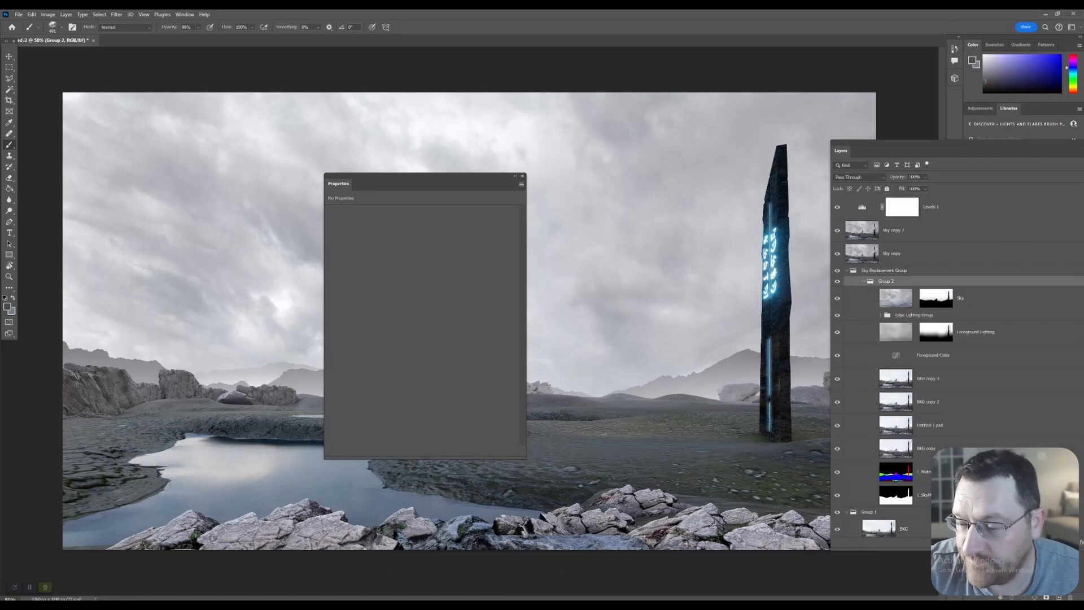
pyautogui.click(924, 471)
pyautogui.hotkey('ctrl', '0')
pyautogui.press('w')
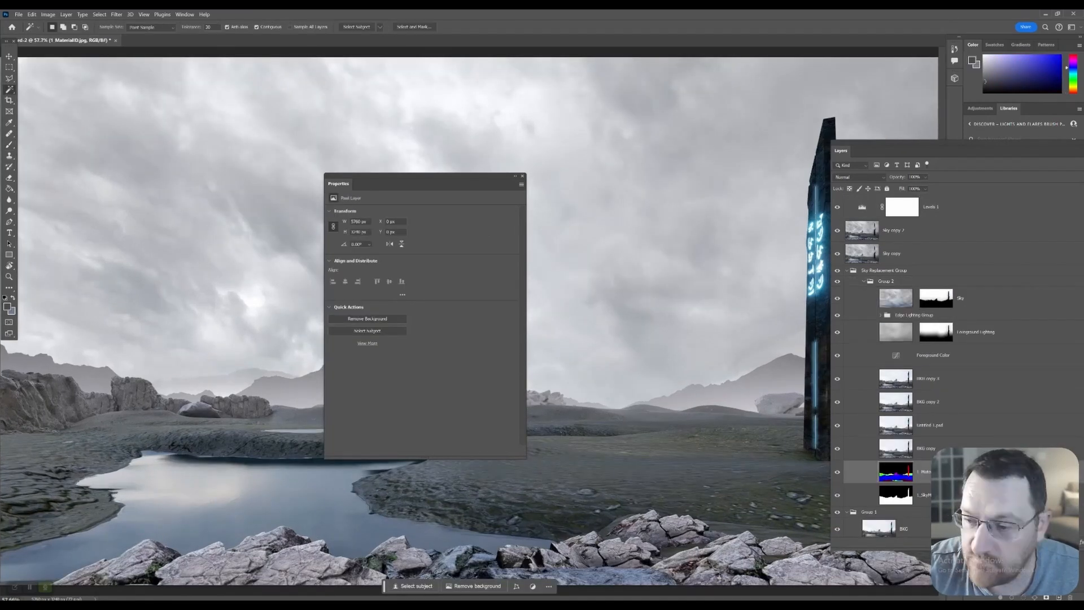
pyautogui.click(818, 316)
# Paint the selected pillar area black on the Levels layer mask to exclude it from the adjustment, and deselect.
pyautogui.moveTo(881, 150); pyautogui.dragTo(912, 142)
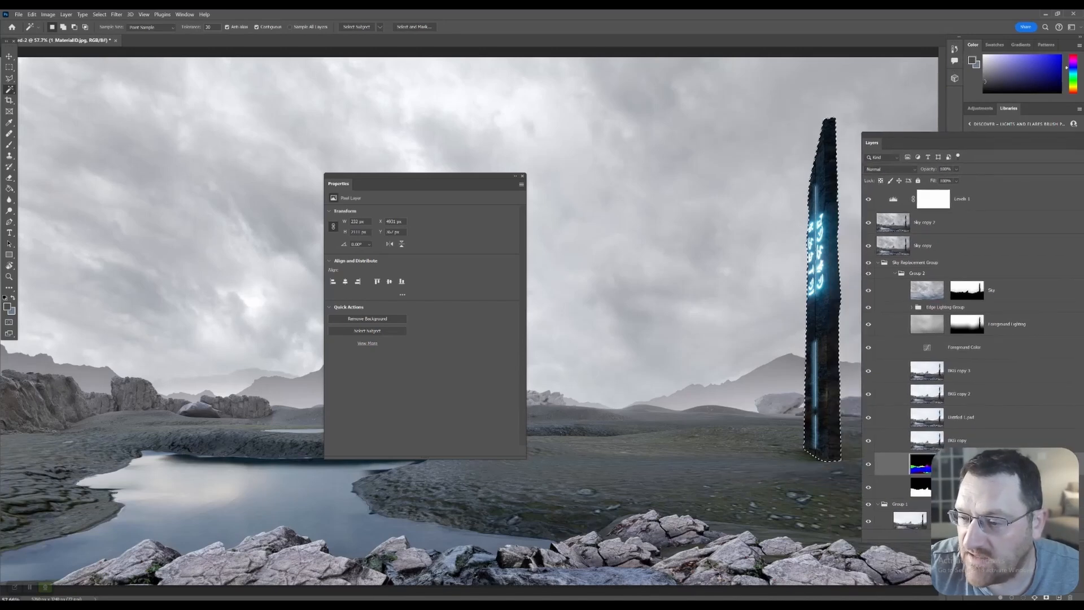
pyautogui.click(933, 199)
pyautogui.press('b')
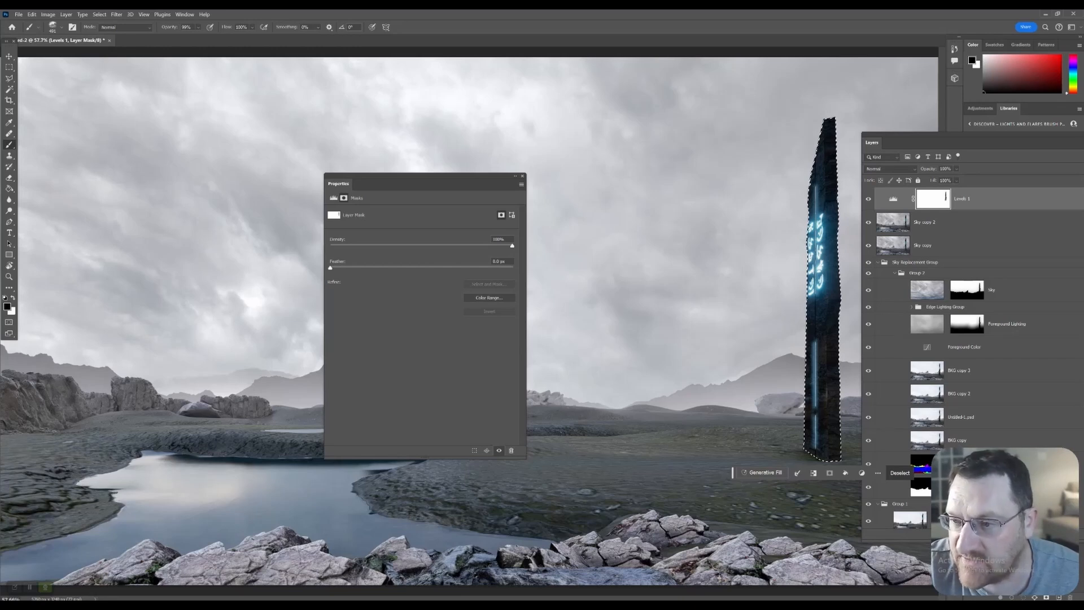
pyautogui.hotkey('ctrl', 'd')
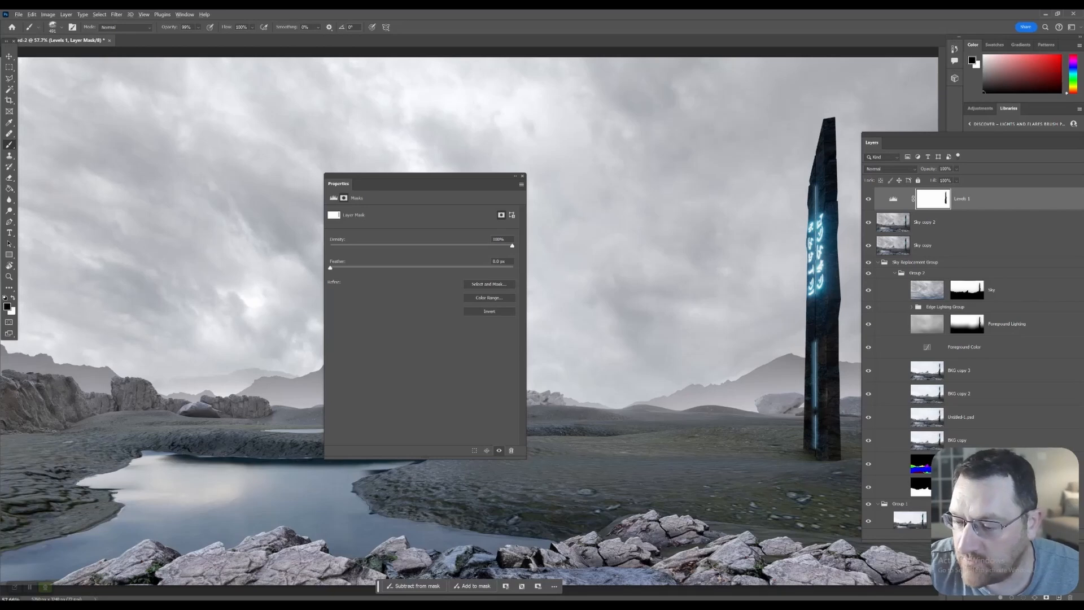
# Select the carved pillar with the Magic Wand on the MaterialID layer and save the selection as a new channel named 123.
pyautogui.click(920, 463)
pyautogui.press('w')
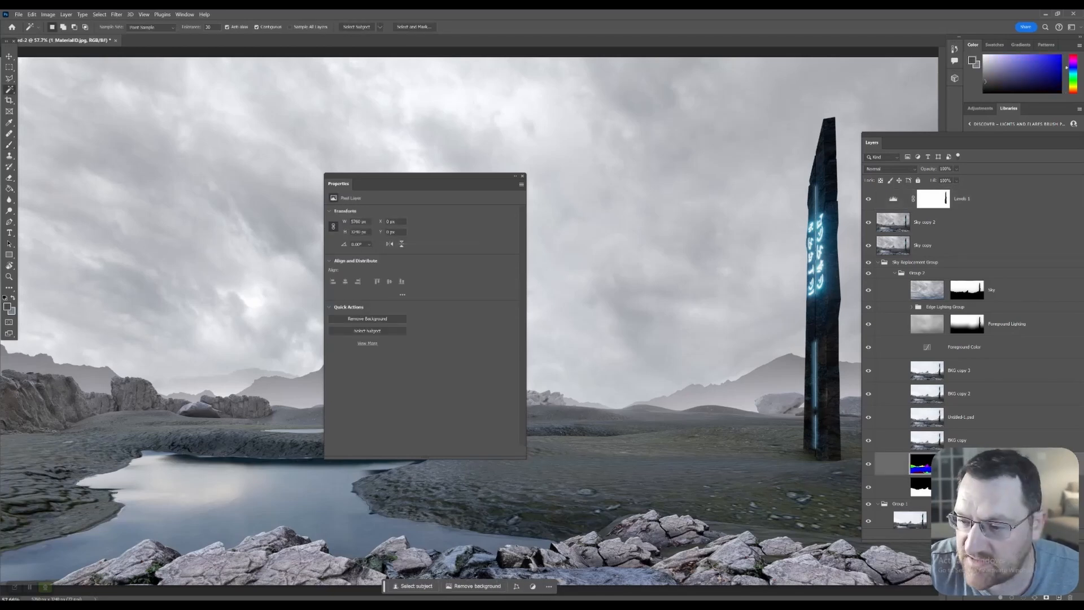
pyautogui.click(826, 395)
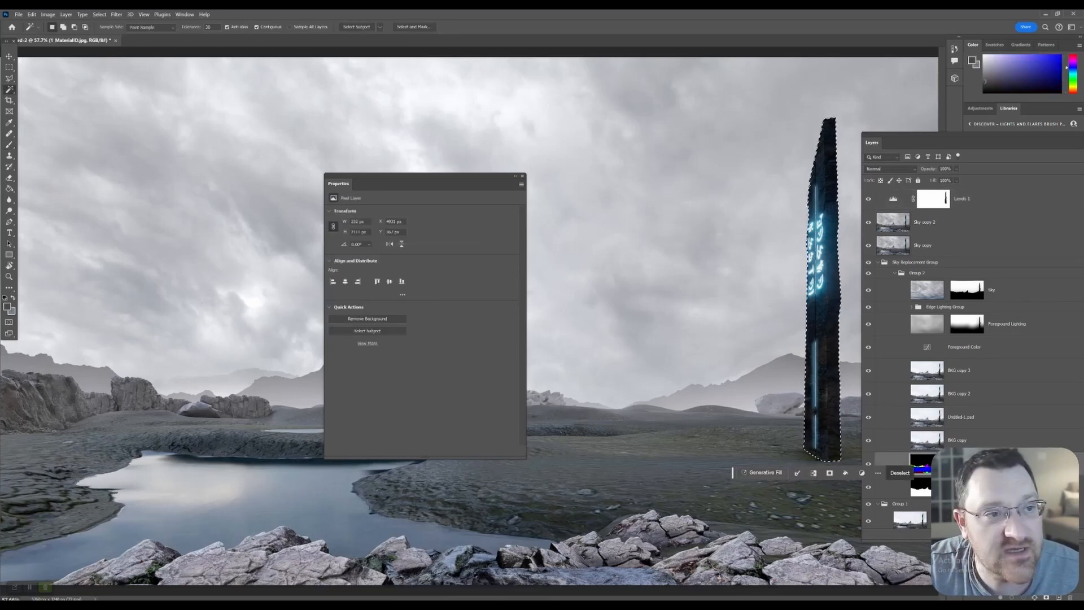
pyautogui.click(99, 14)
pyautogui.click(116, 194)
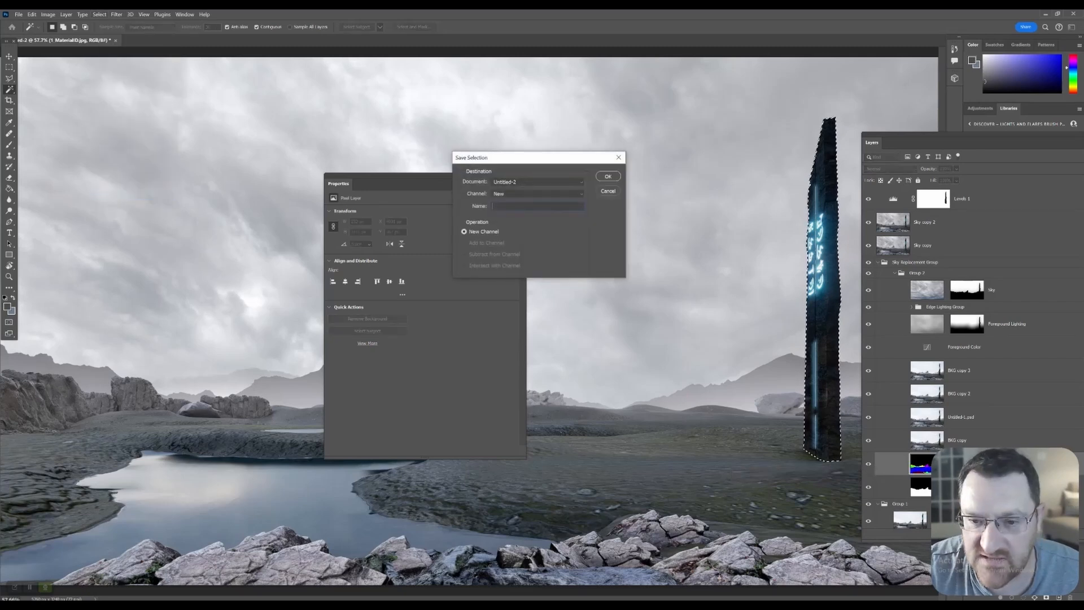
pyautogui.write('123')
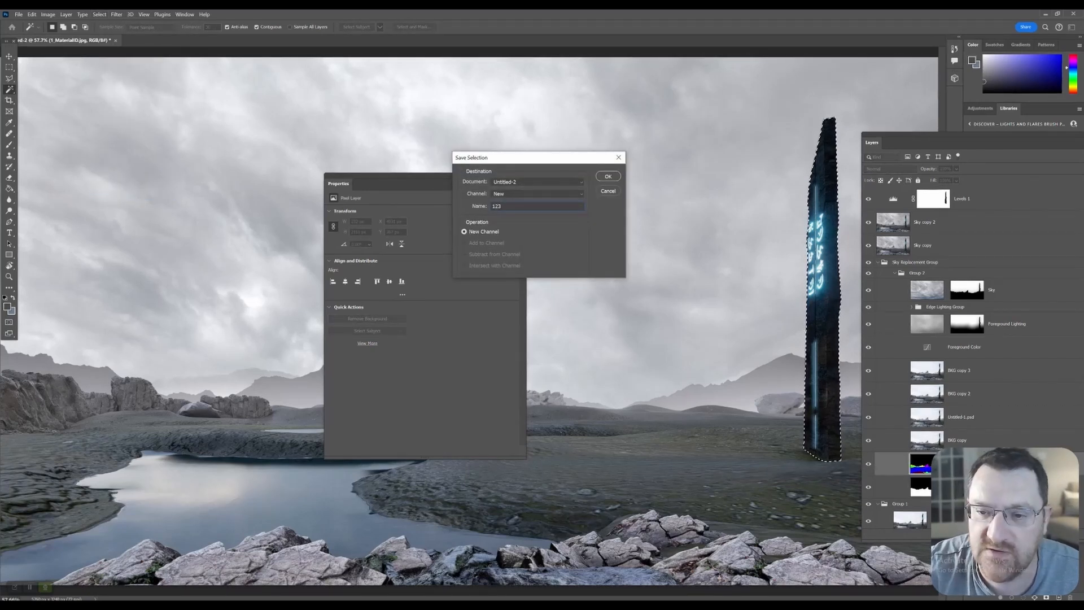
pyautogui.press('Return')
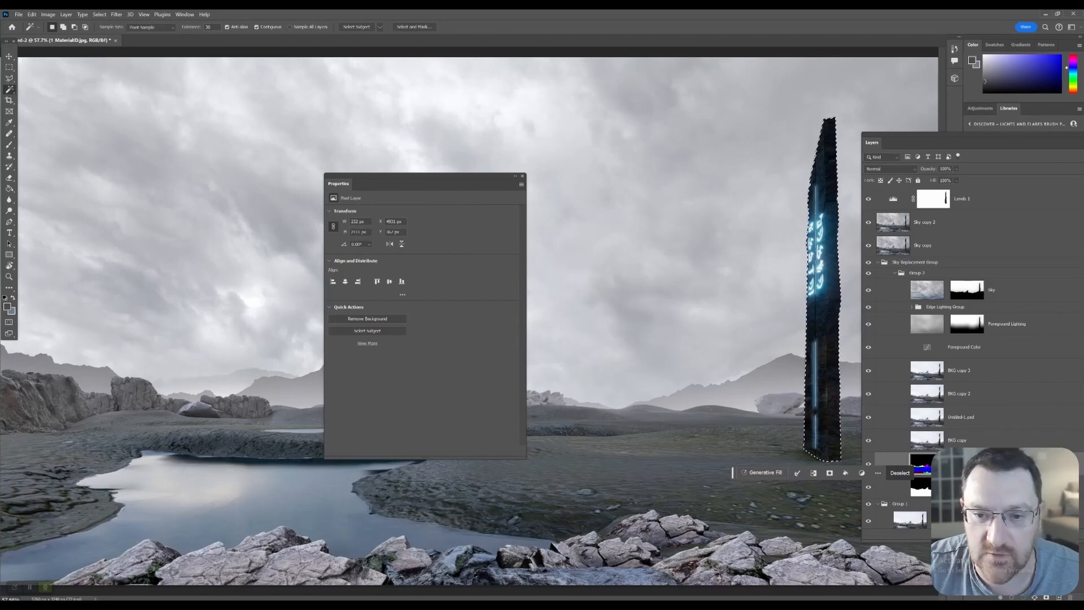
# Close the floating properties, make the Levels layer mask active and deselect the pillar.
pyautogui.click(522, 176)
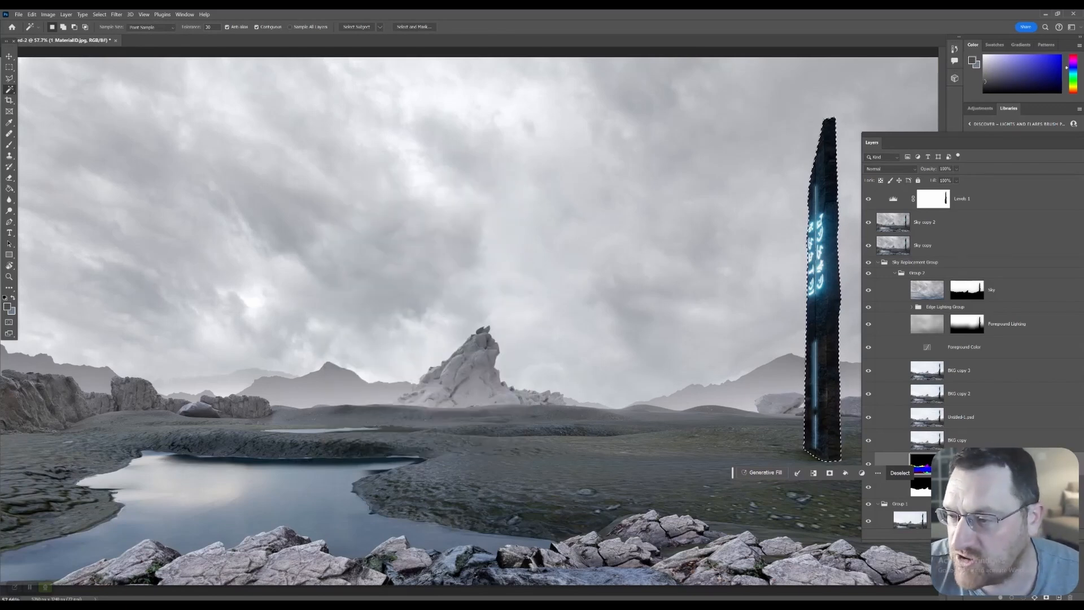
pyautogui.click(933, 199)
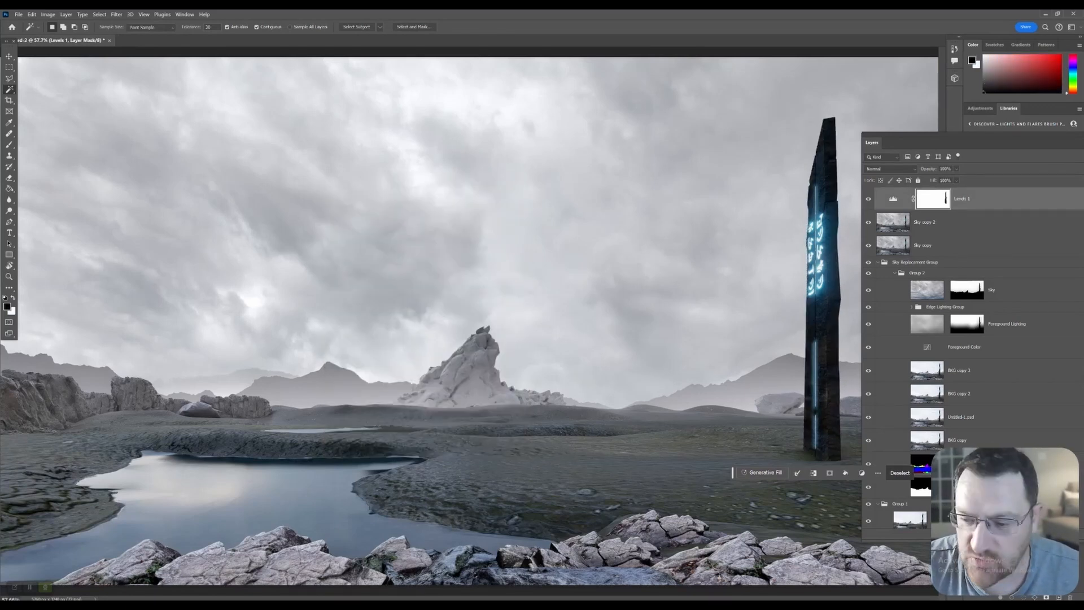
pyautogui.click(900, 473)
# Add a Curves adjustment layer above the Levels layer and arrange the layer list and Curves settings side by side.
pyautogui.moveTo(960, 136); pyautogui.dragTo(422, 115)
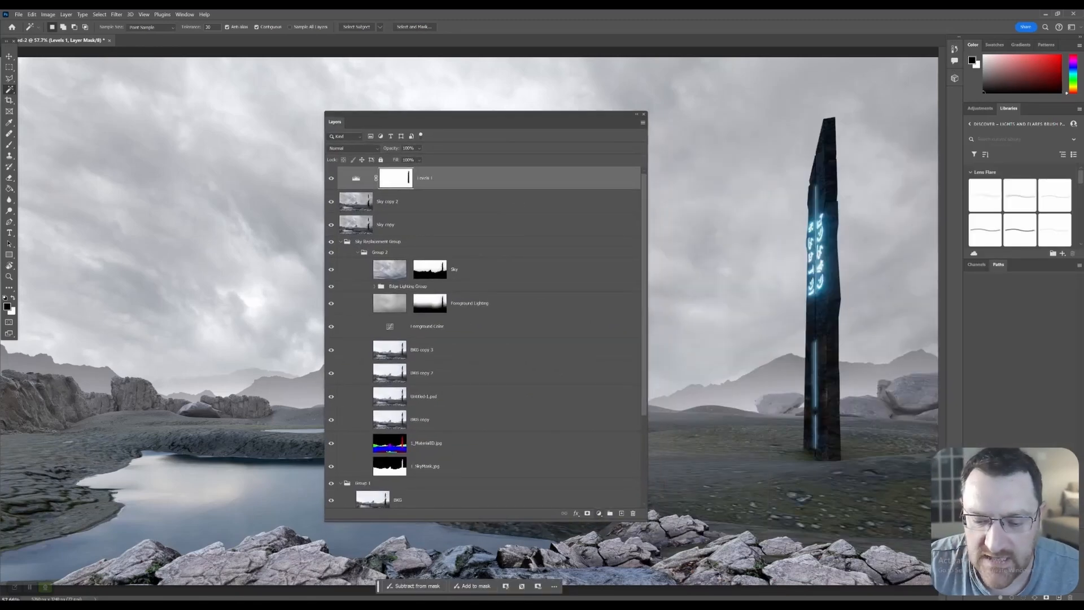
pyautogui.click(599, 513)
pyautogui.click(627, 407)
pyautogui.moveTo(429, 115); pyautogui.dragTo(889, 134)
pyautogui.moveTo(383, 183); pyautogui.dragTo(598, 178)
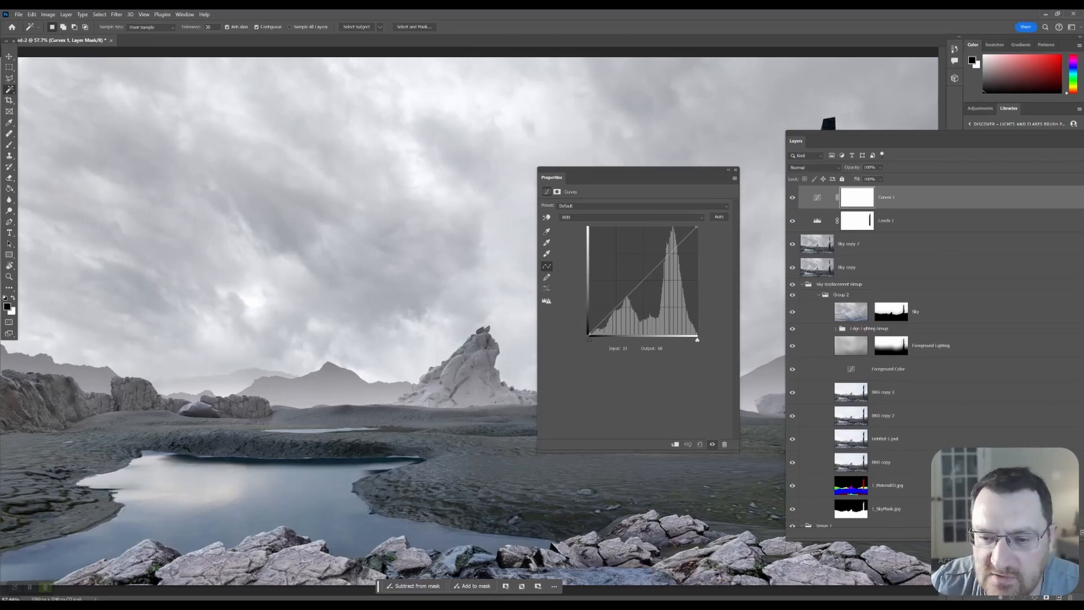
# Try a range of presets on the Curves adjustment, including Darker, Increase Contrast and Medium Contrast.
pyautogui.click(621, 207)
pyautogui.click(621, 228)
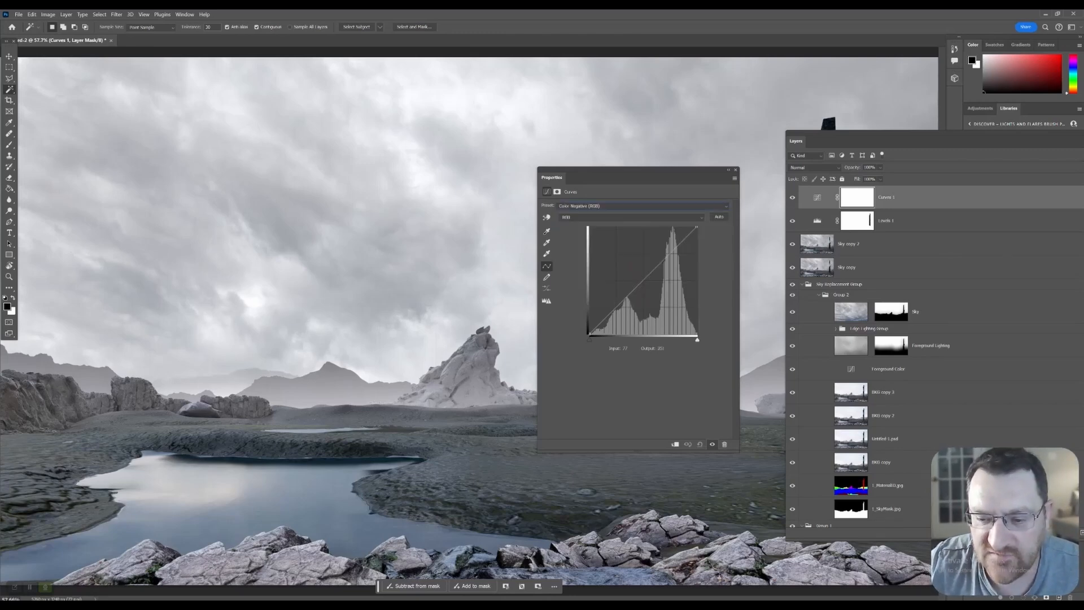
pyautogui.press('Down')
pyautogui.press('Down')
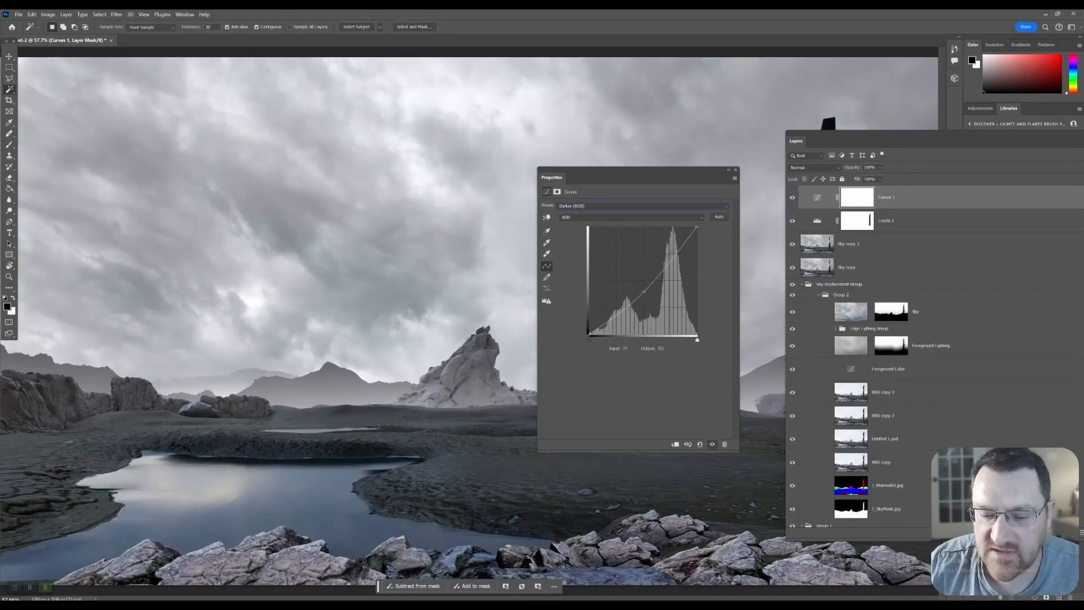
pyautogui.press('Down')
pyautogui.press('Down')
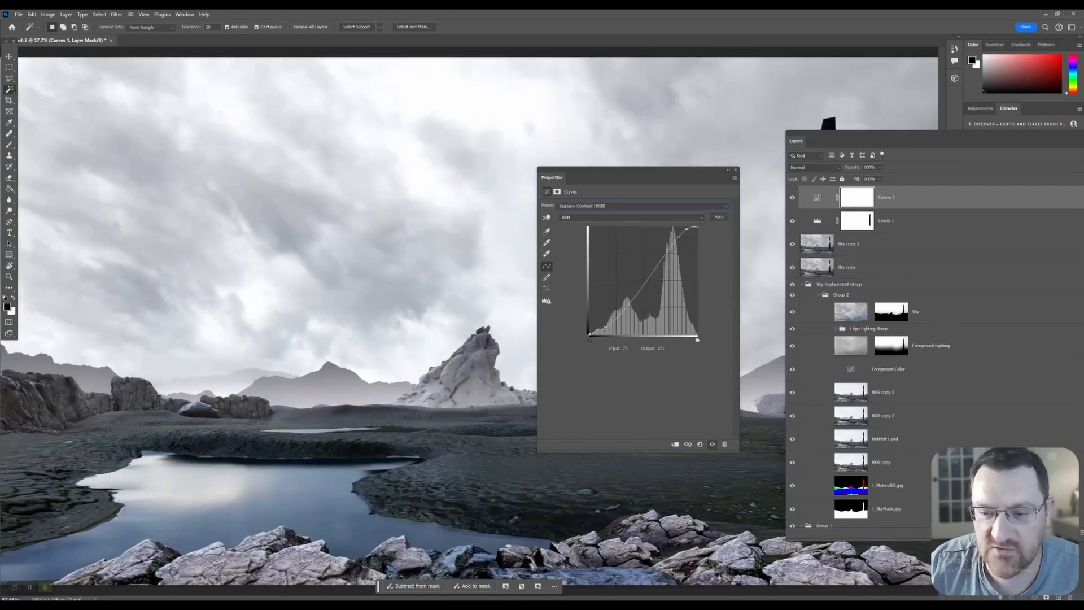
pyautogui.press('Down')
pyautogui.press('Down')
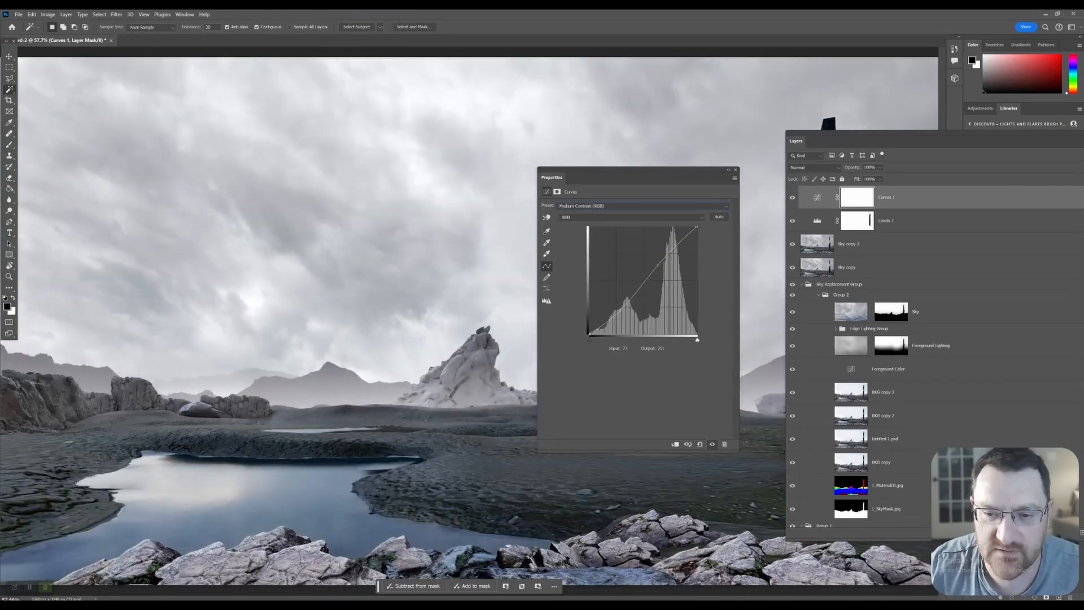
pyautogui.press('Up')
pyautogui.press('Up')
pyautogui.press('Up')
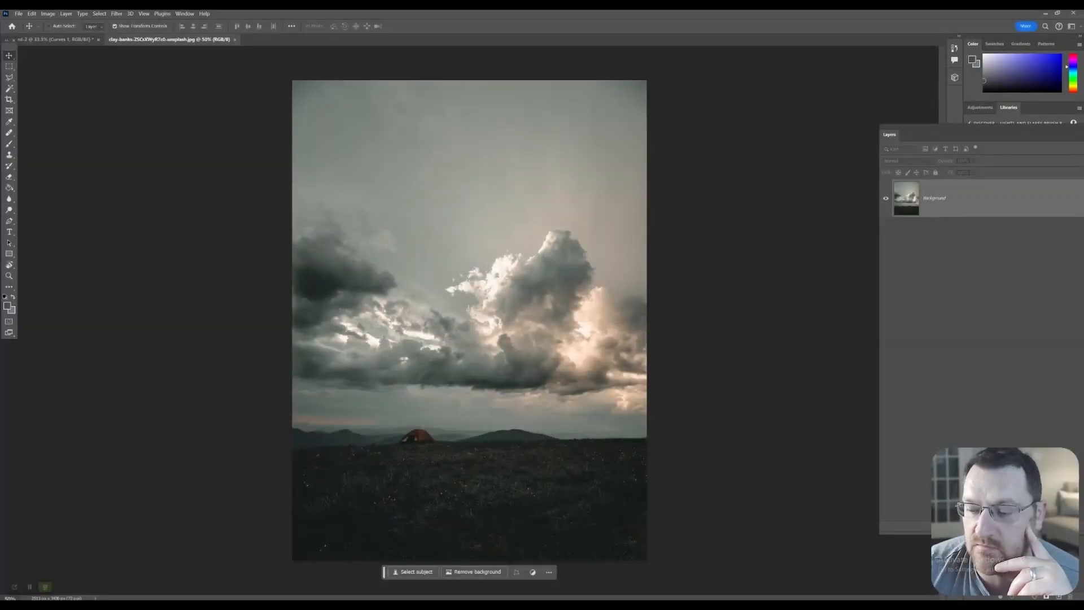
# Return to the landscape document, collapse the Sky Replacement Group and duplicate the Curves 1 layer.
pyautogui.hotkey('ctrl', 'Tab')
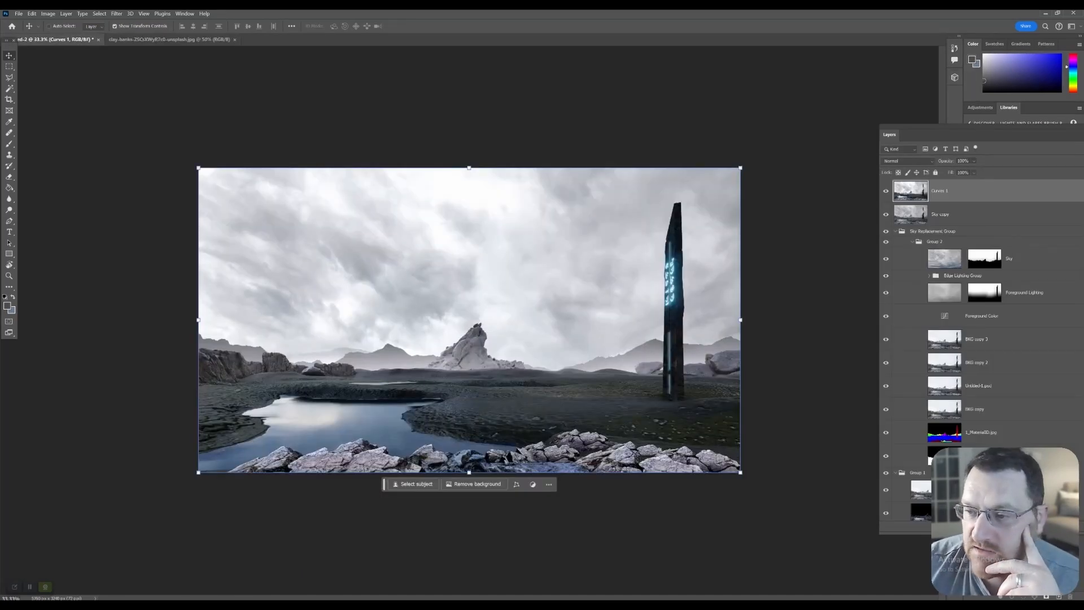
pyautogui.click(895, 231)
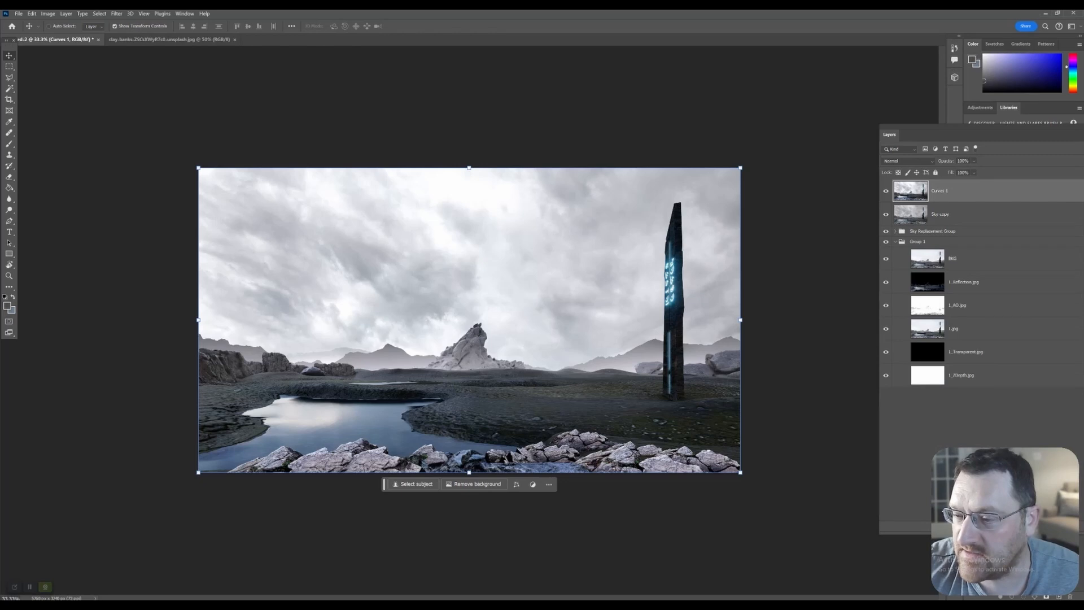
pyautogui.moveTo(983, 128); pyautogui.dragTo(912, 101)
pyautogui.rightClick(877, 162)
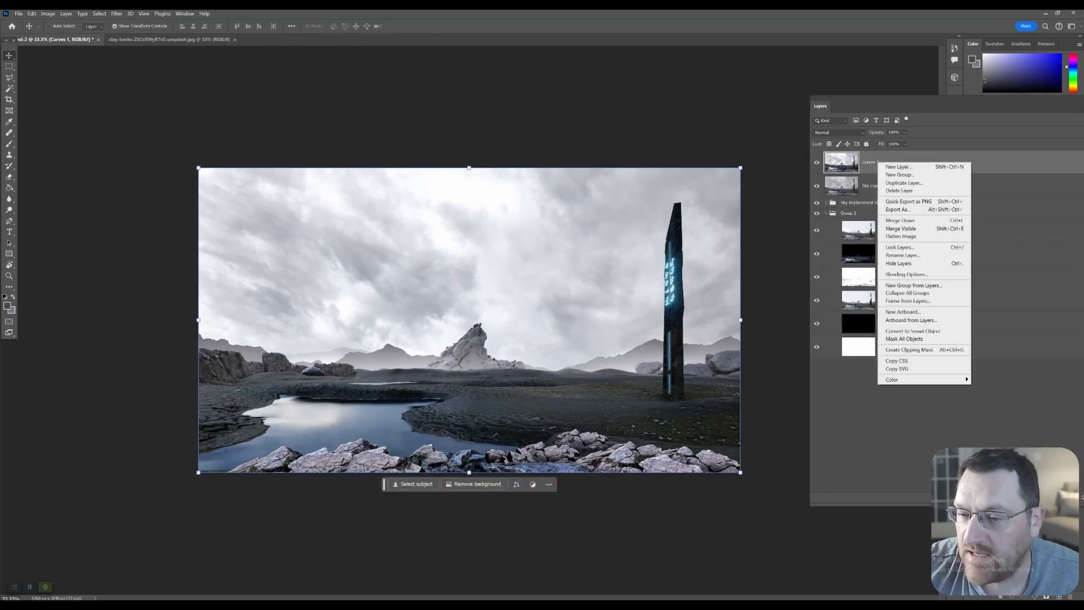
pyautogui.click(900, 174)
pyautogui.press('Return')
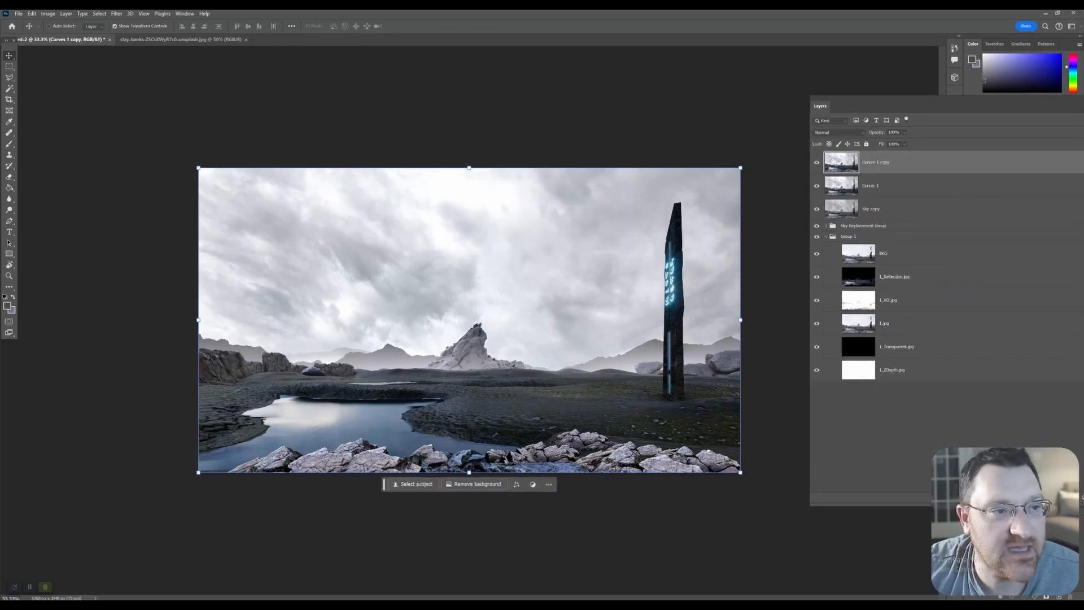
# Apply Match Color to the Curves 1 copy using the open cloudy sky photo as source, with Luminance 200 and Color Intensity 200.
pyautogui.click(48, 14)
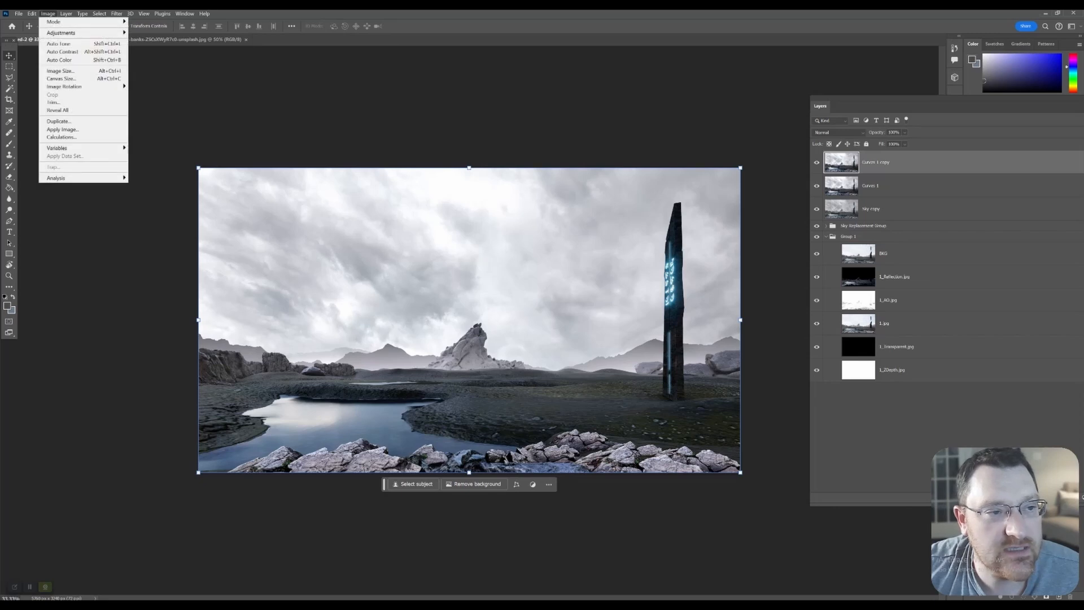
pyautogui.moveTo(61, 33)
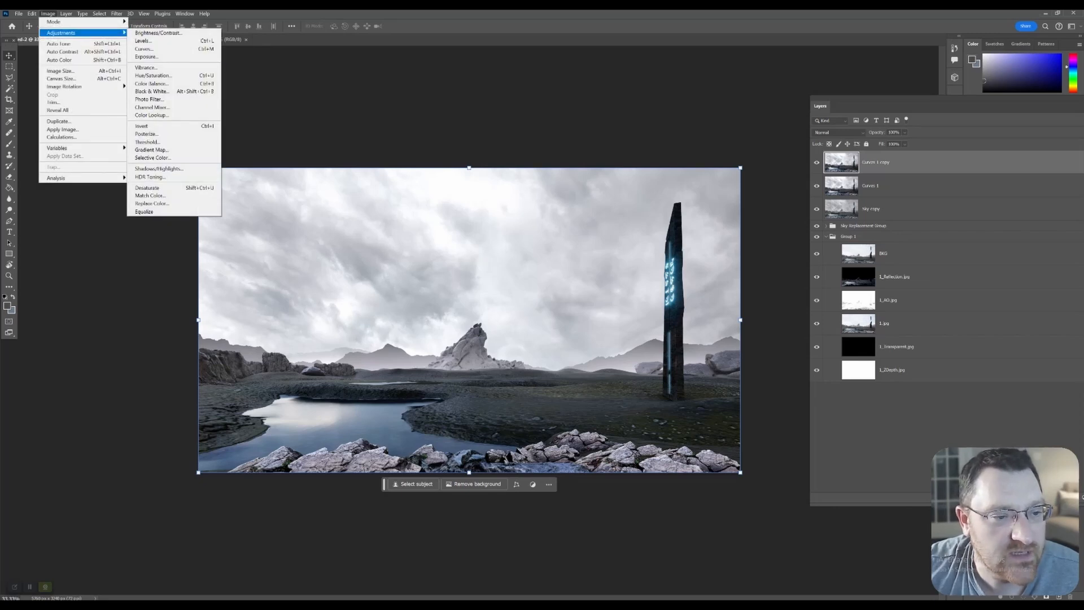
pyautogui.click(150, 195)
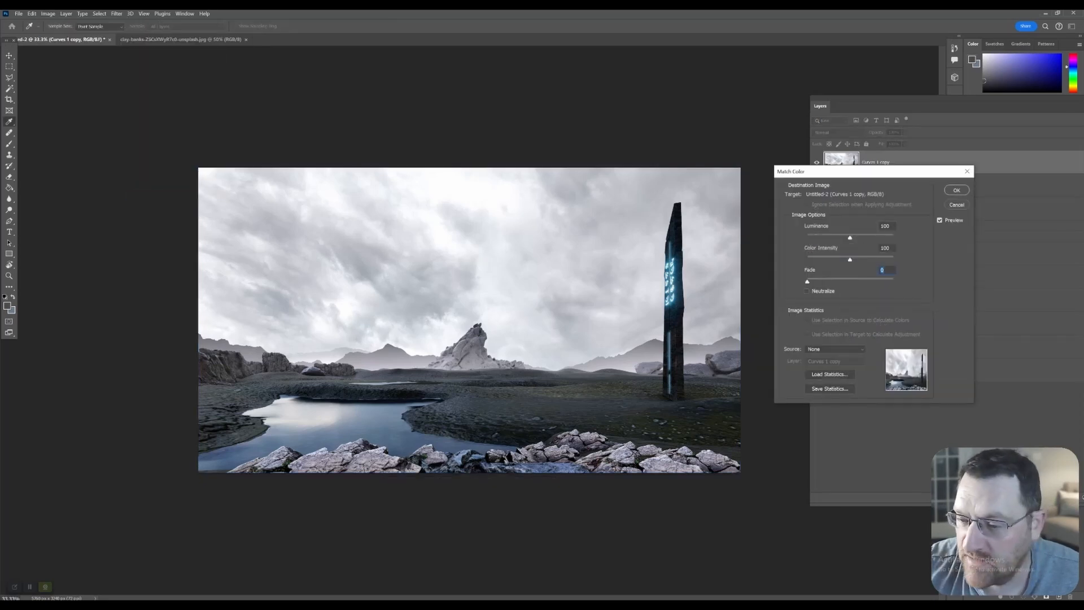
pyautogui.click(835, 349)
pyautogui.click(830, 371)
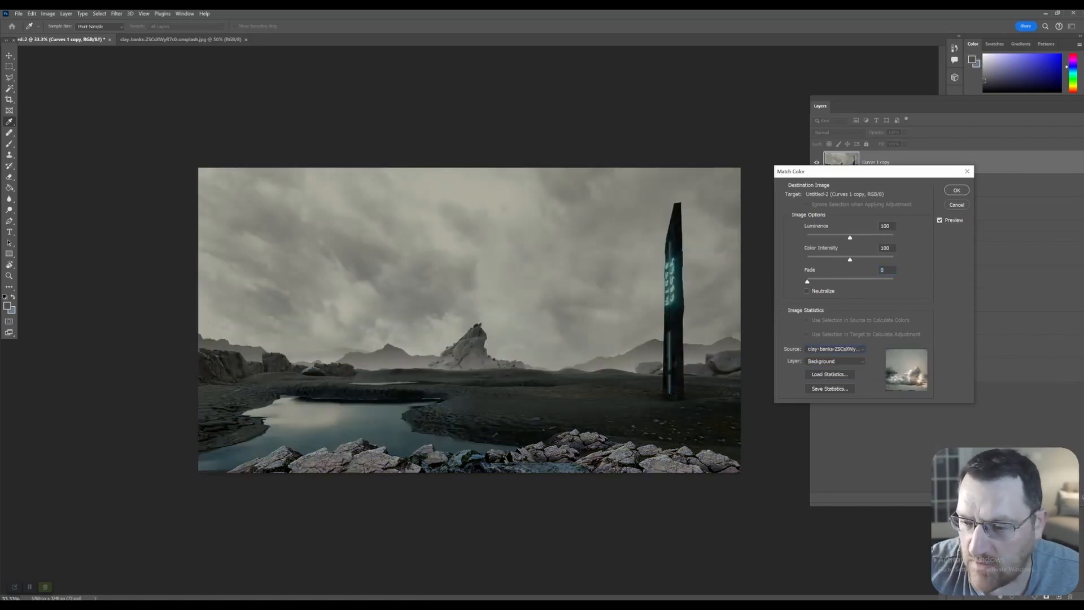
pyautogui.moveTo(850, 259); pyautogui.dragTo(893, 237)
pyautogui.write('13')
pyautogui.moveTo(807, 237); pyautogui.dragTo(893, 237)
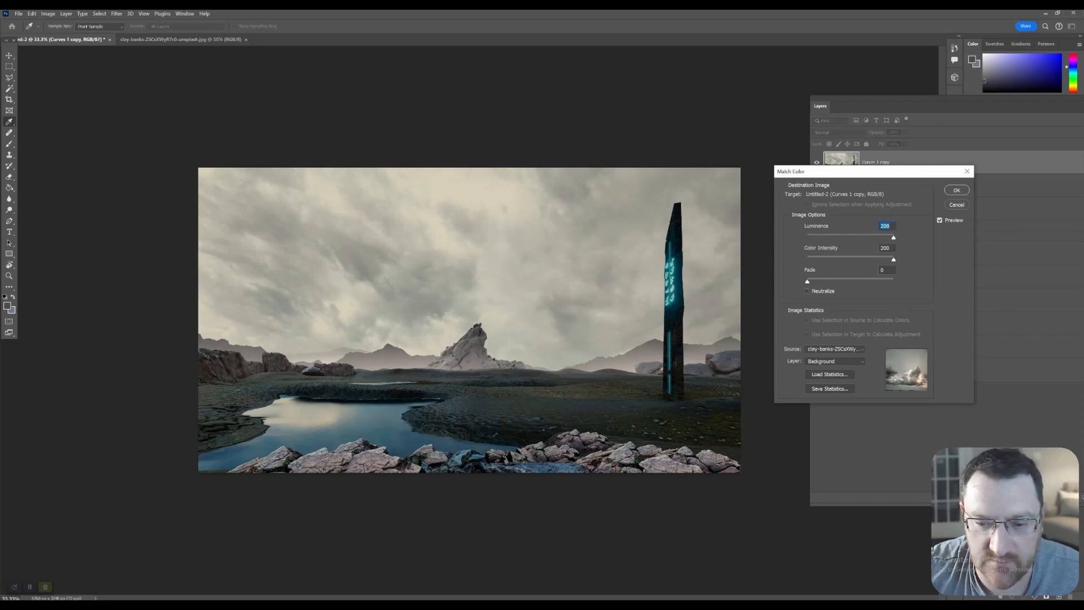
pyautogui.press('Return')
# Compare the landscape with and without the colour-matched layer, and lower that layer's opacity to about 70%.
pyautogui.press('v')
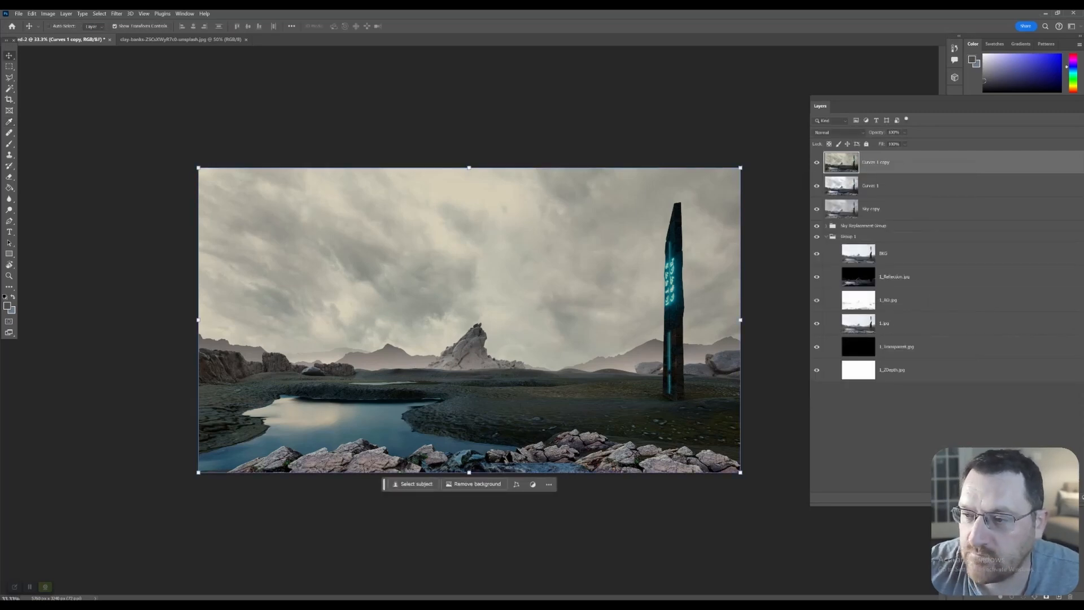
pyautogui.hotkey('ctrl', ',')
pyautogui.hotkey('ctrl', ',')
pyautogui.hotkey('ctrl', ',')
pyautogui.hotkey('ctrl', ',')
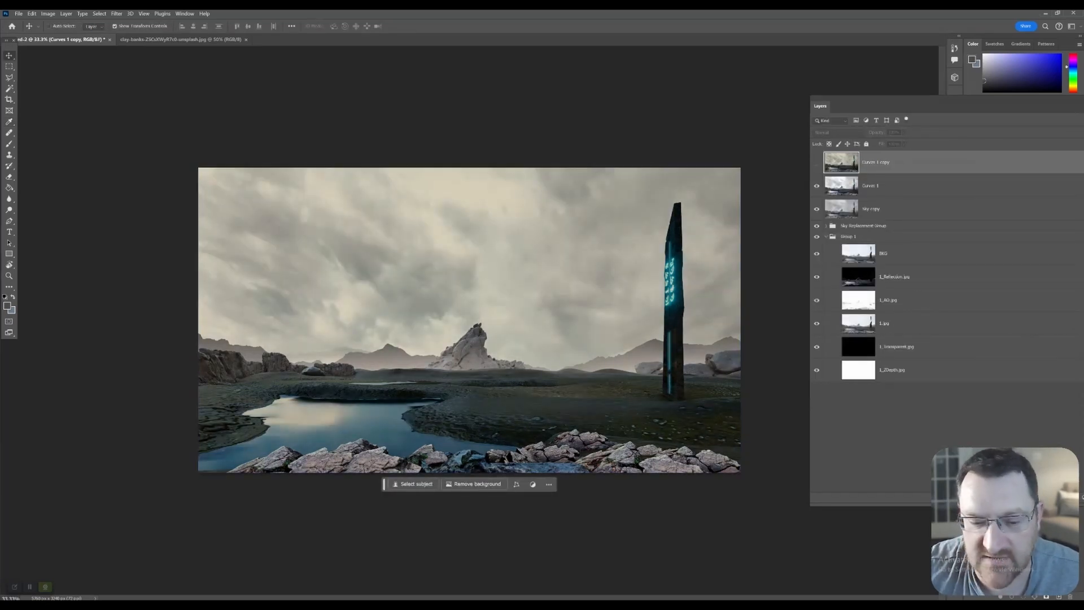
pyautogui.click(905, 132)
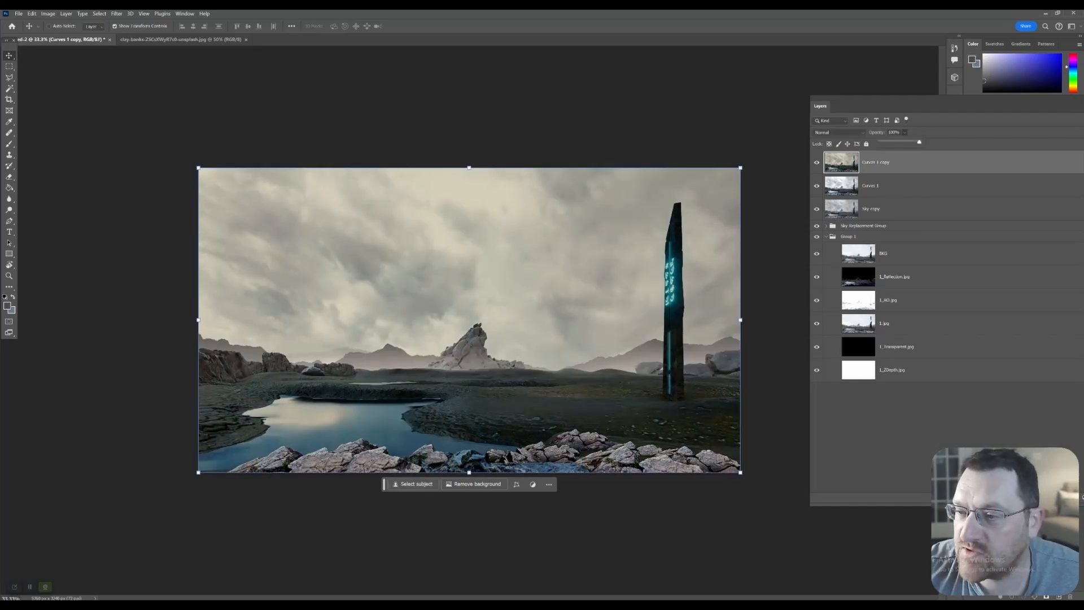
pyautogui.moveTo(910, 141); pyautogui.dragTo(907, 142)
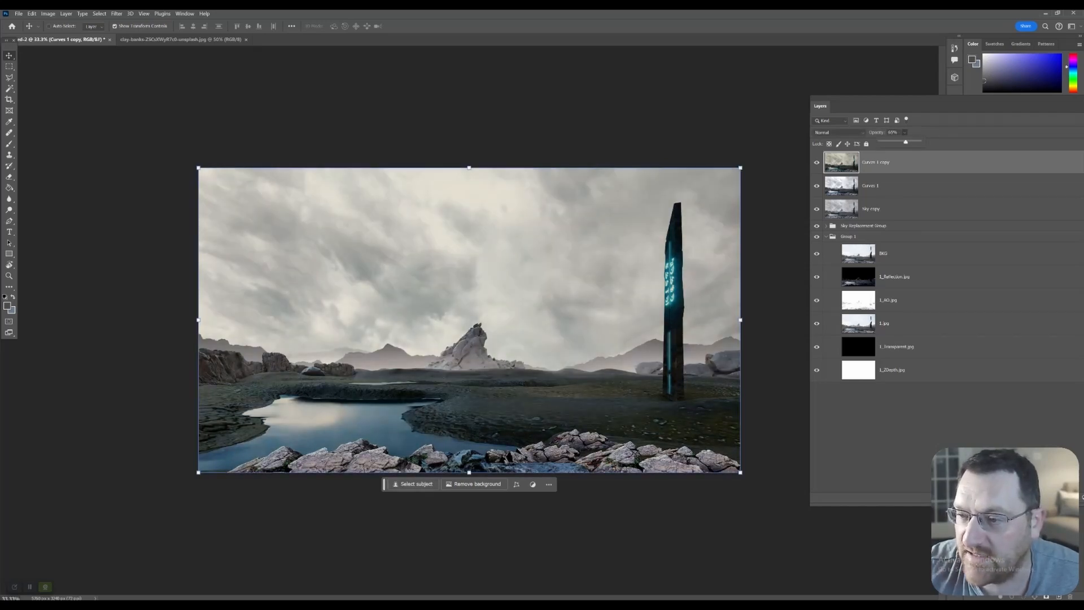
# Duplicate the Curves 1 copy and Curves 1 layers together and merge the two duplicates into one layer.
pyautogui.keyDown('shift'); pyautogui.click(892, 185); pyautogui.keyUp('shift')
pyautogui.rightClick(913, 160)
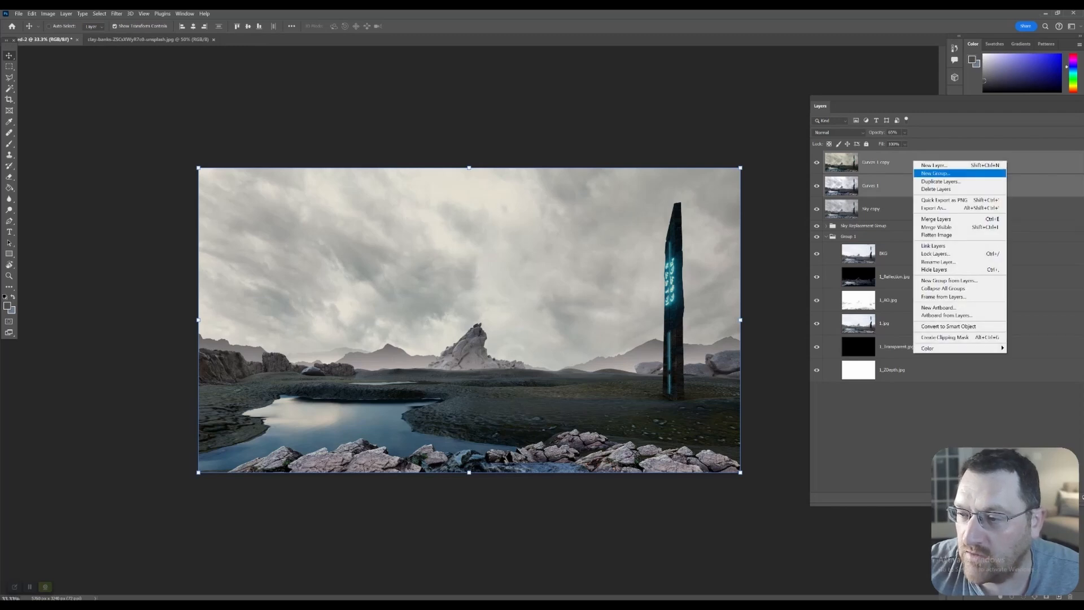
pyautogui.click(940, 181)
pyautogui.click(612, 184)
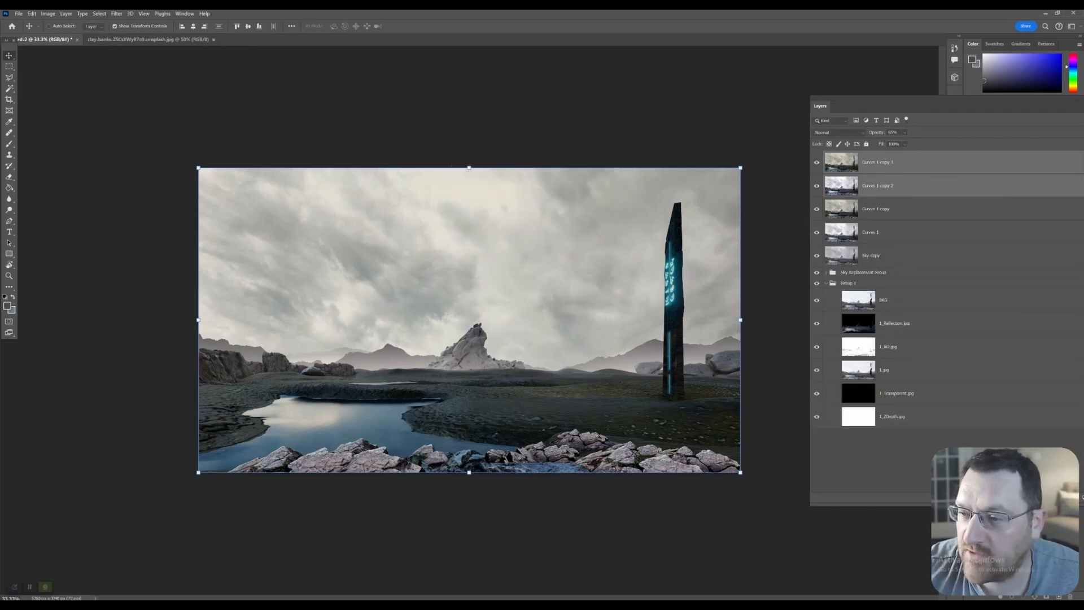
pyautogui.rightClick(897, 162)
pyautogui.click(920, 220)
# Duplicate the merged layer at the top of the stack.
pyautogui.rightClick(905, 164)
pyautogui.click(931, 185)
pyautogui.click(612, 183)
# Set up the Burn tool with its range on Midtones for darkening the top layer.
pyautogui.press('z')
pyautogui.hotkey('ctrl', '+')
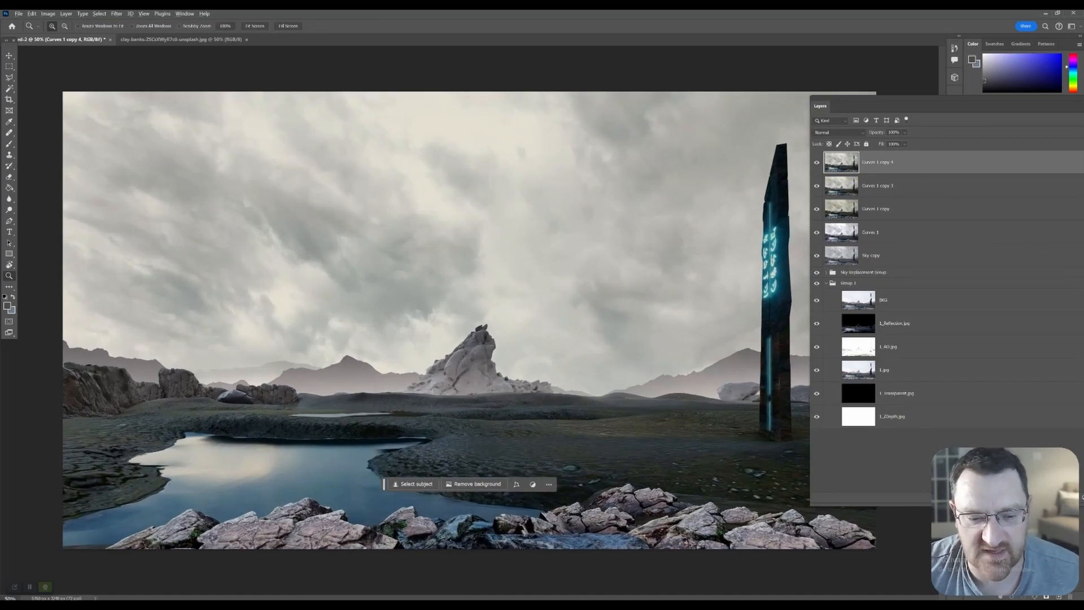
pyautogui.hotkey('ctrl', '-')
pyautogui.click(9, 209)
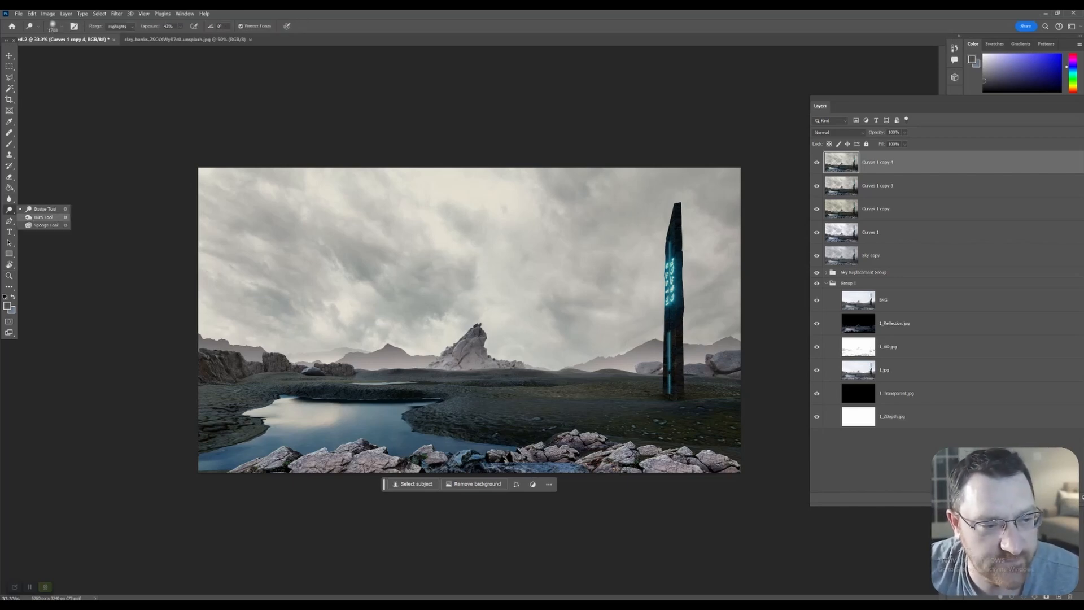
pyautogui.click(39, 216)
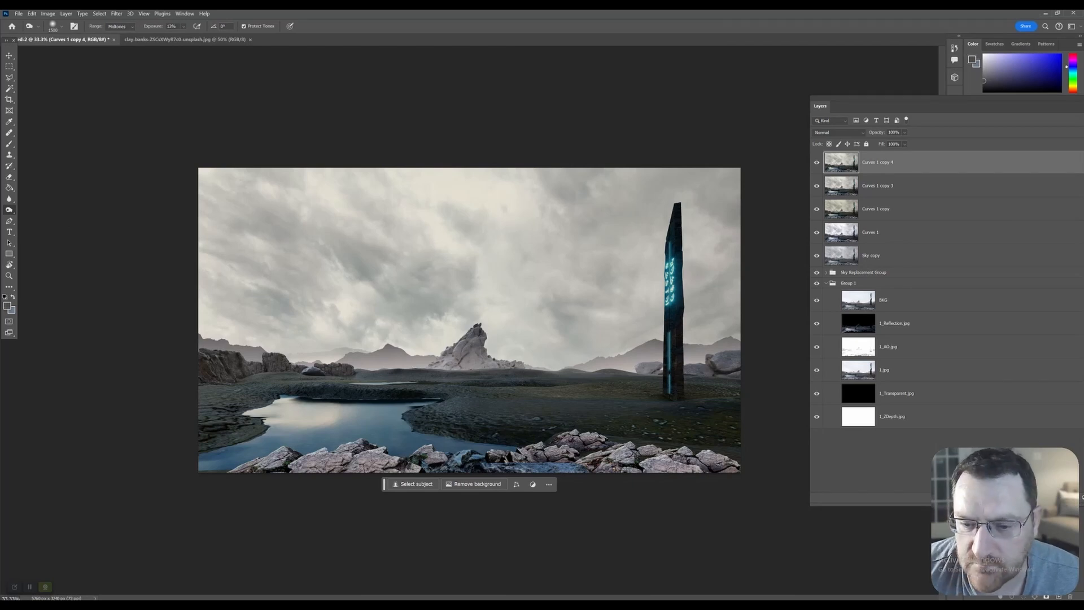
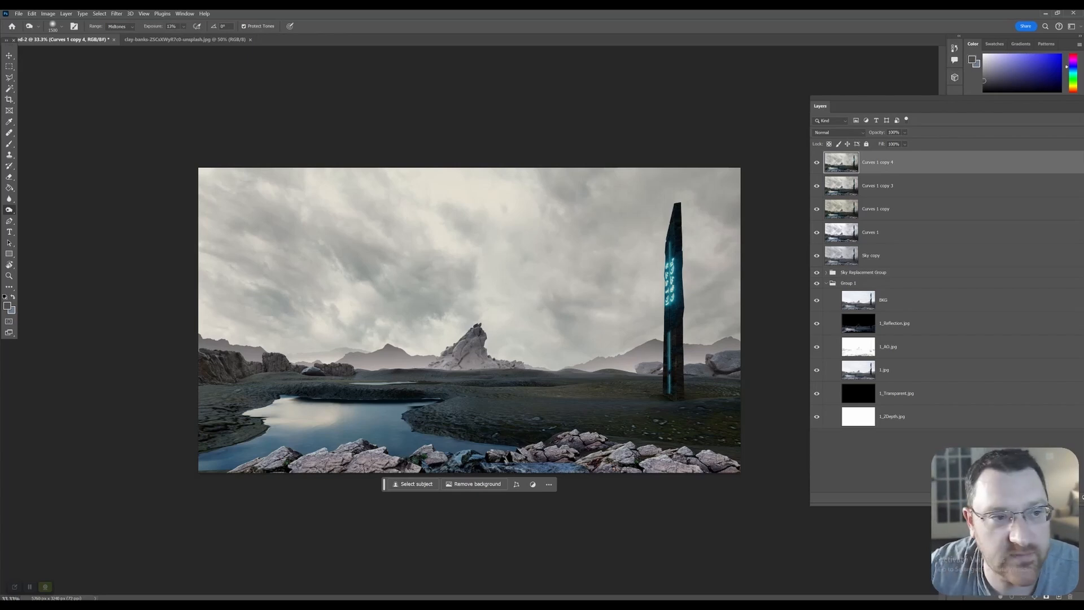
pyautogui.click(121, 26)
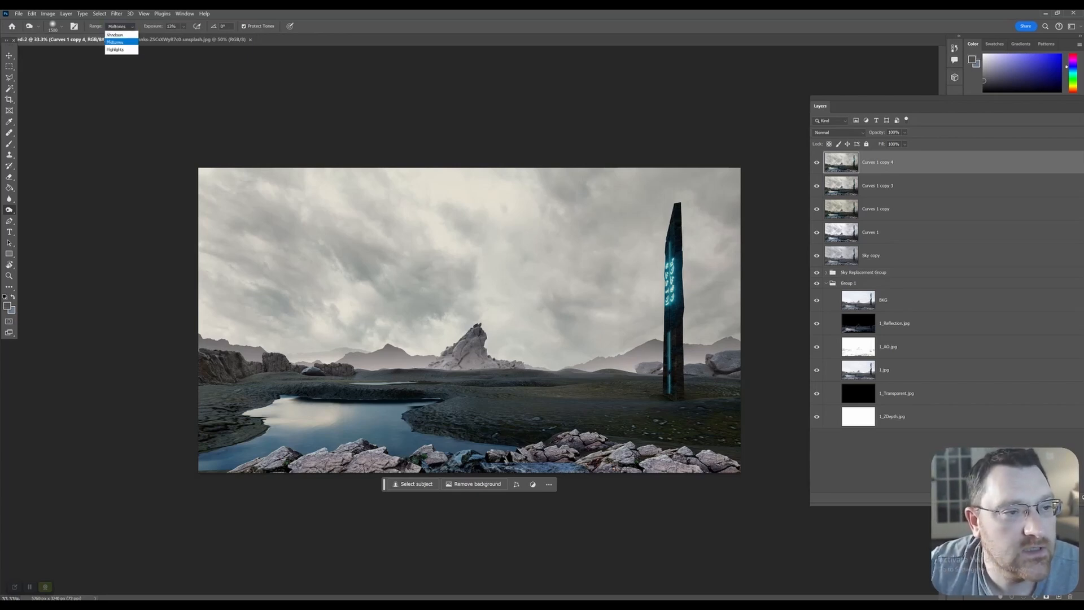
pyautogui.click(117, 43)
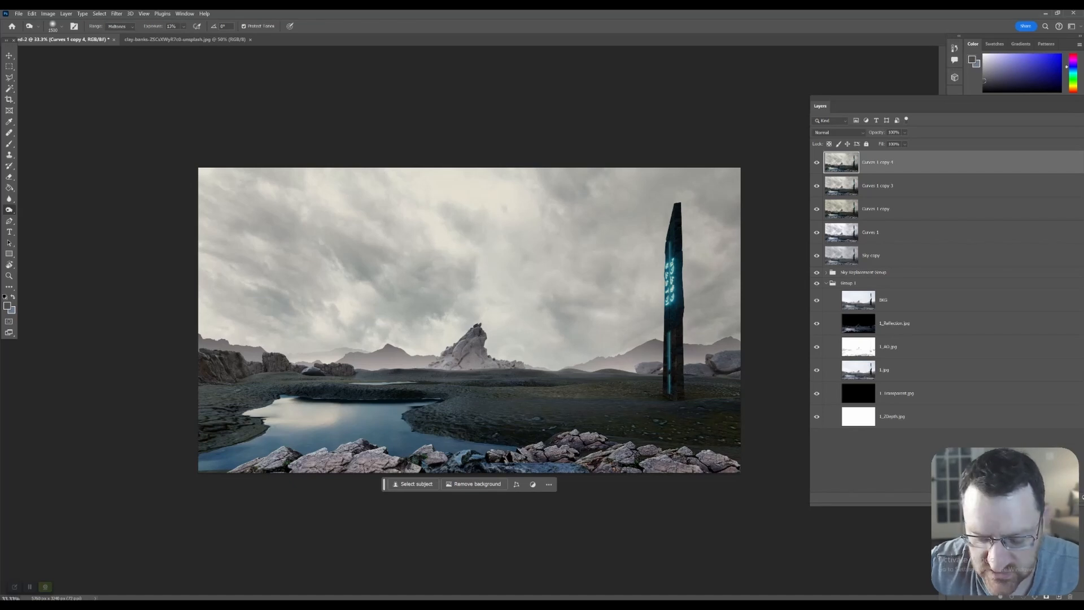
# Raise the Burn exposure to about 58% and darken the Midtones across the sky near the pillar, the ground and the lake.
pyautogui.click(183, 26)
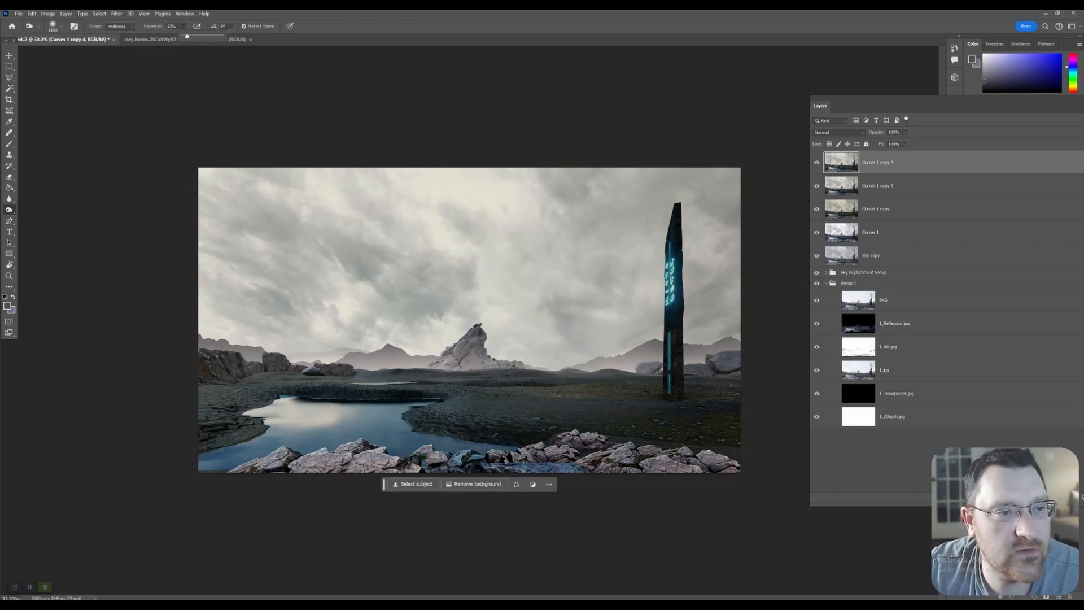
pyautogui.moveTo(199, 36); pyautogui.dragTo(205, 36)
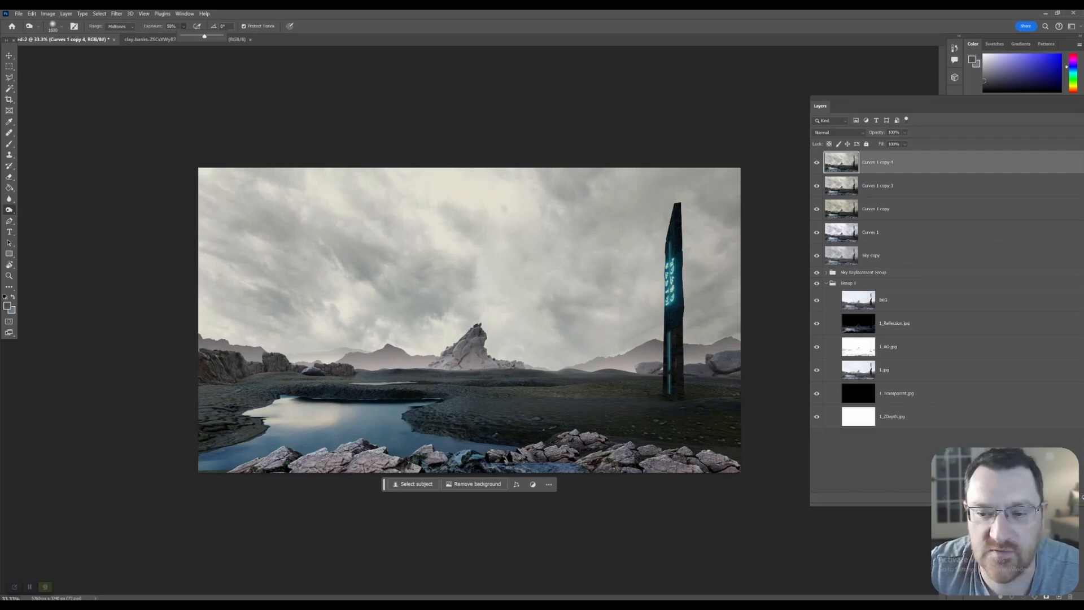
pyautogui.moveTo(649, 189); pyautogui.dragTo(705, 206)
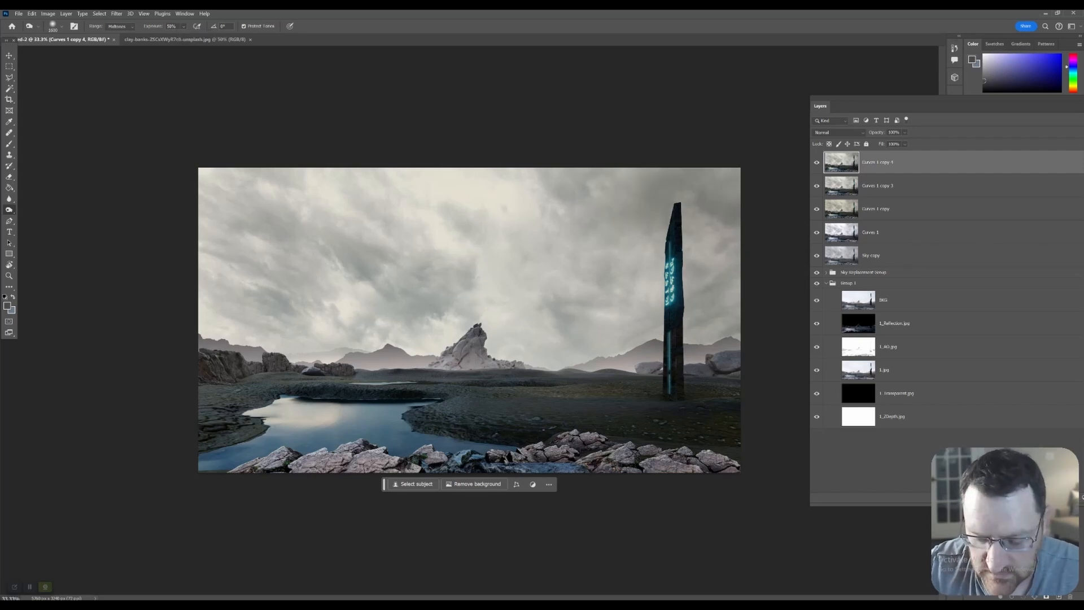
pyautogui.moveTo(723, 282)
pyautogui.mouseDown()
pyautogui.moveTo(695, 457)
pyautogui.moveTo(243, 435)
pyautogui.moveTo(271, 417)
pyautogui.mouseUp()
pyautogui.moveTo(536, 339)
pyautogui.mouseDown()
pyautogui.moveTo(618, 344)
pyautogui.moveTo(626, 283)
pyautogui.moveTo(564, 294)
pyautogui.moveTo(584, 226)
pyautogui.moveTo(694, 181)
pyautogui.moveTo(508, 316)
pyautogui.mouseUp()
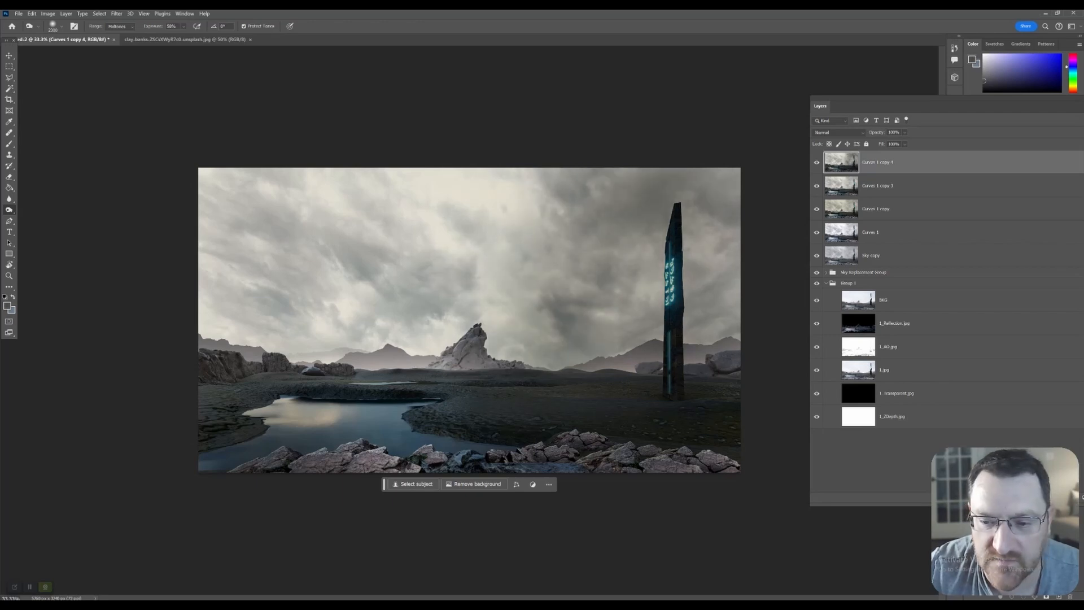
# Burn the Highlights across the clouds and along the horizon on the top layer.
pyautogui.click(120, 26)
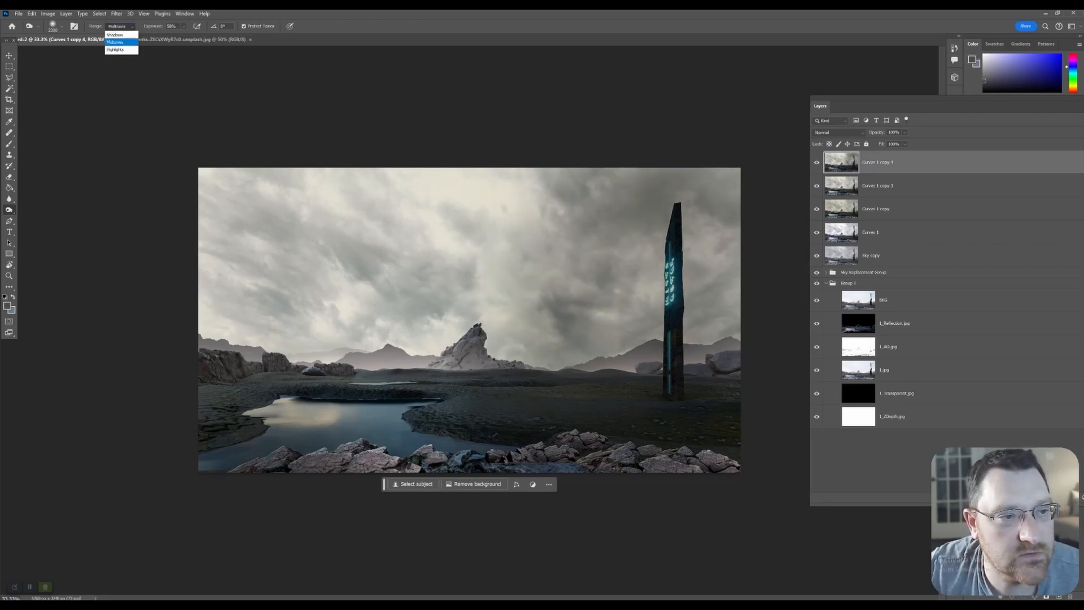
pyautogui.click(118, 50)
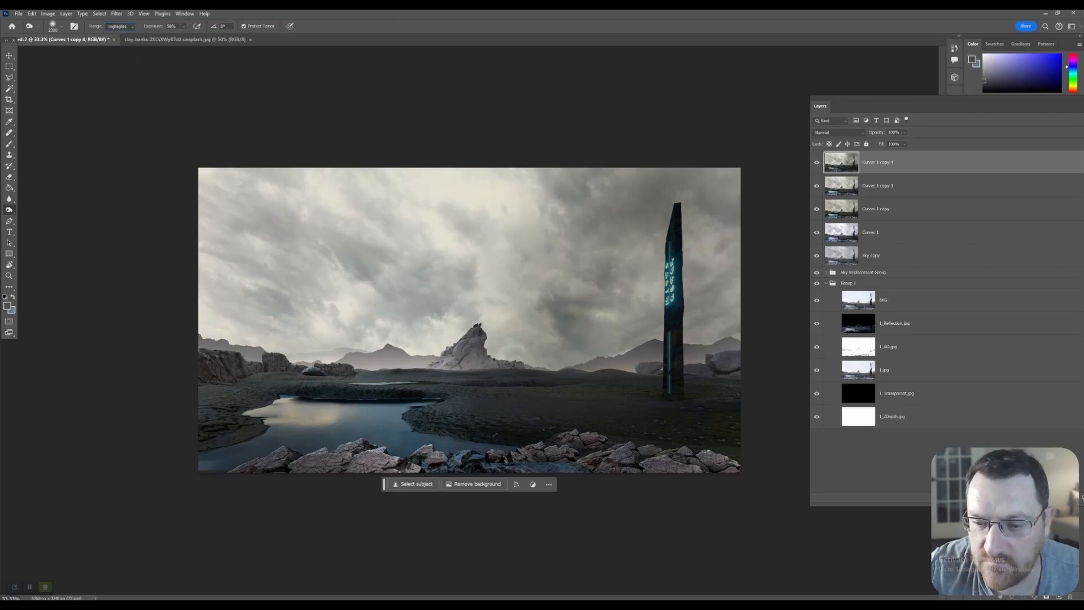
pyautogui.click(621, 265)
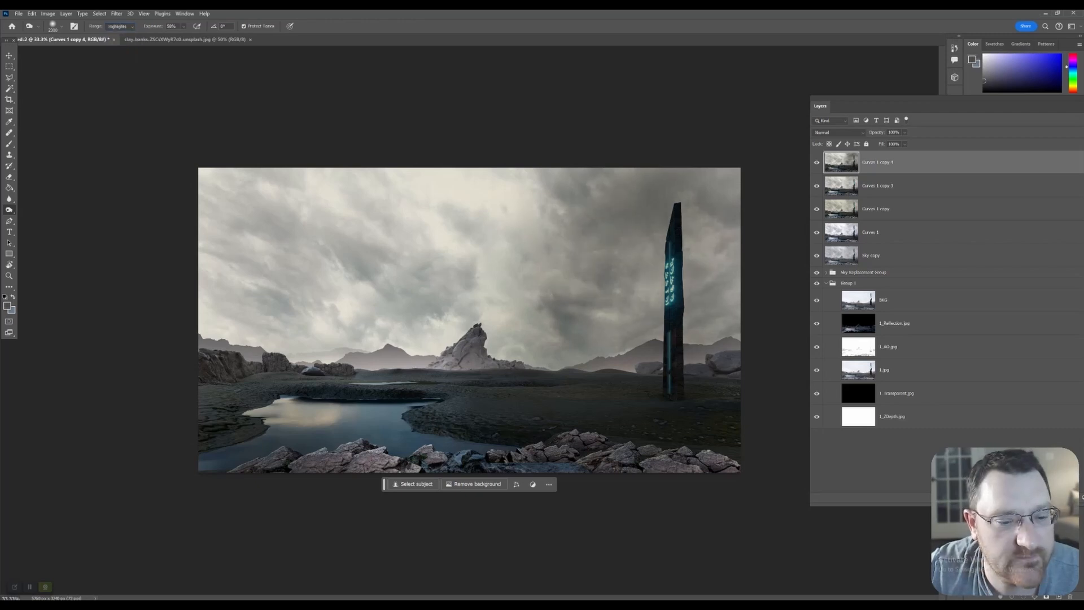
pyautogui.click(320, 271)
pyautogui.click(239, 280)
pyautogui.click(241, 331)
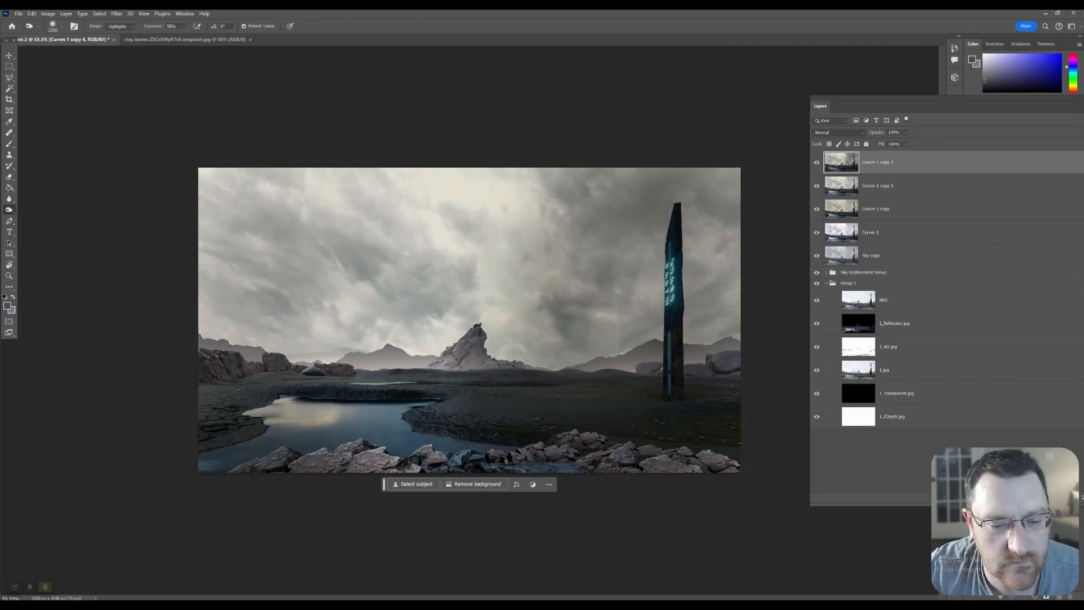
pyautogui.click(376, 332)
pyautogui.click(410, 335)
pyautogui.click(471, 334)
pyautogui.click(476, 334)
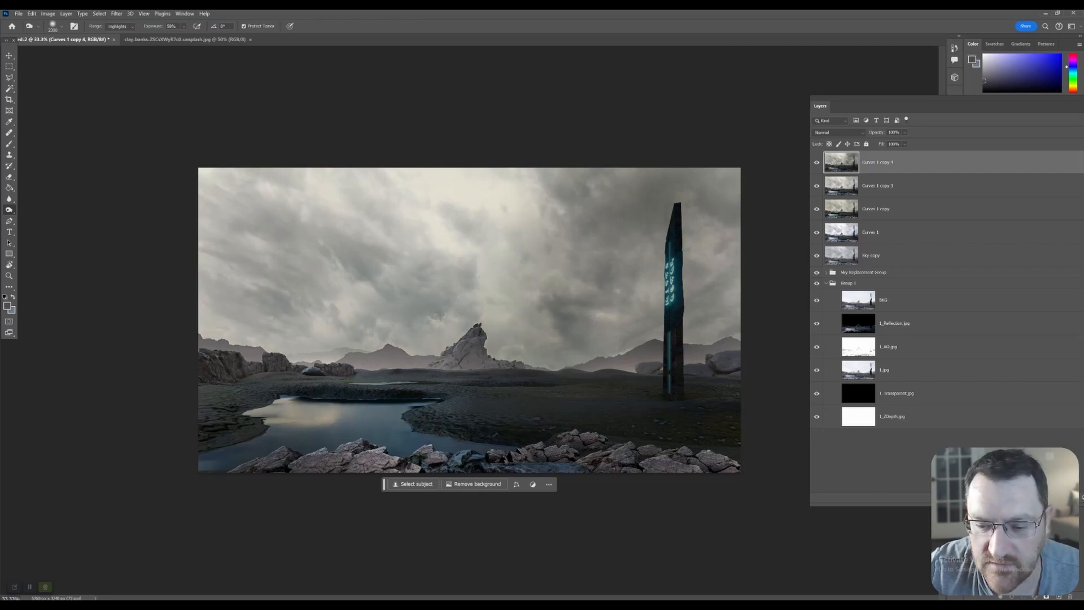
# Dodge the Midtones over the lake and the pillar's glowing glyphs, and switch the Dodge range to Shadows.
pyautogui.click(9, 199)
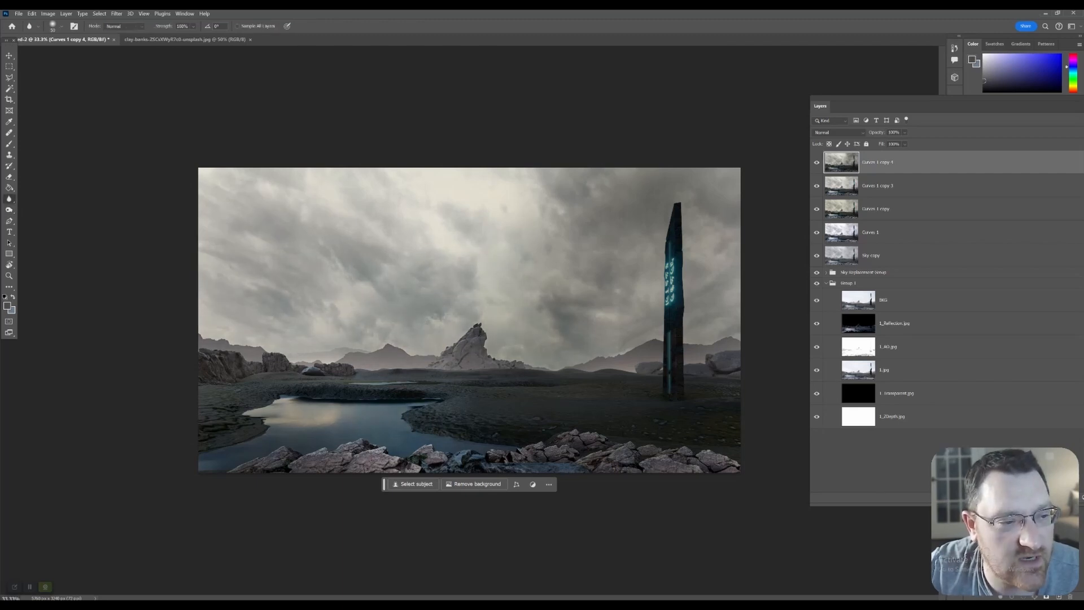
pyautogui.click(46, 206)
pyautogui.click(9, 210)
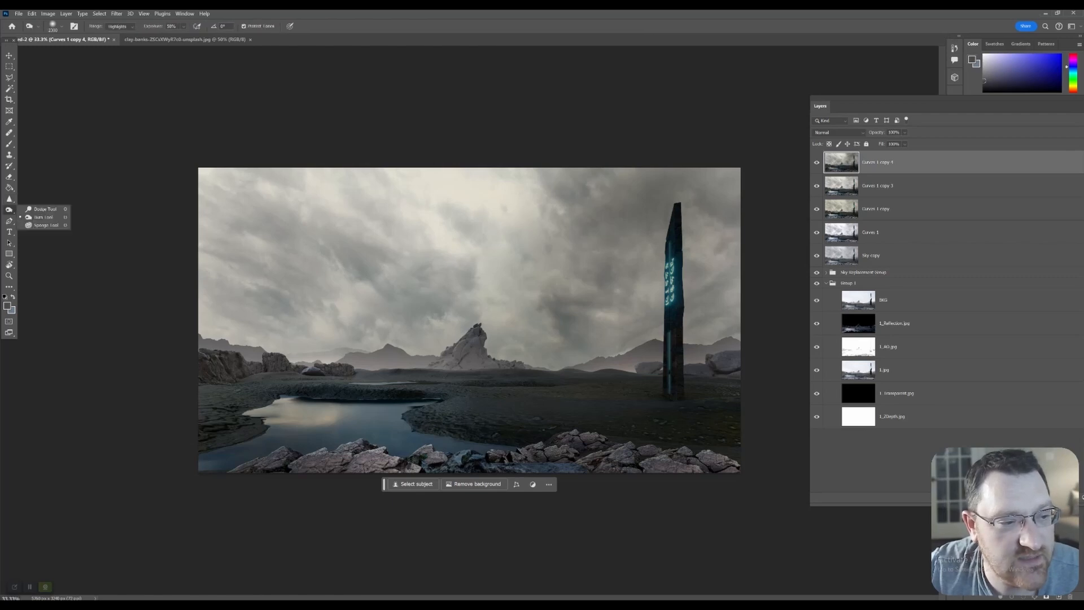
pyautogui.click(46, 209)
pyautogui.click(120, 27)
pyautogui.click(115, 43)
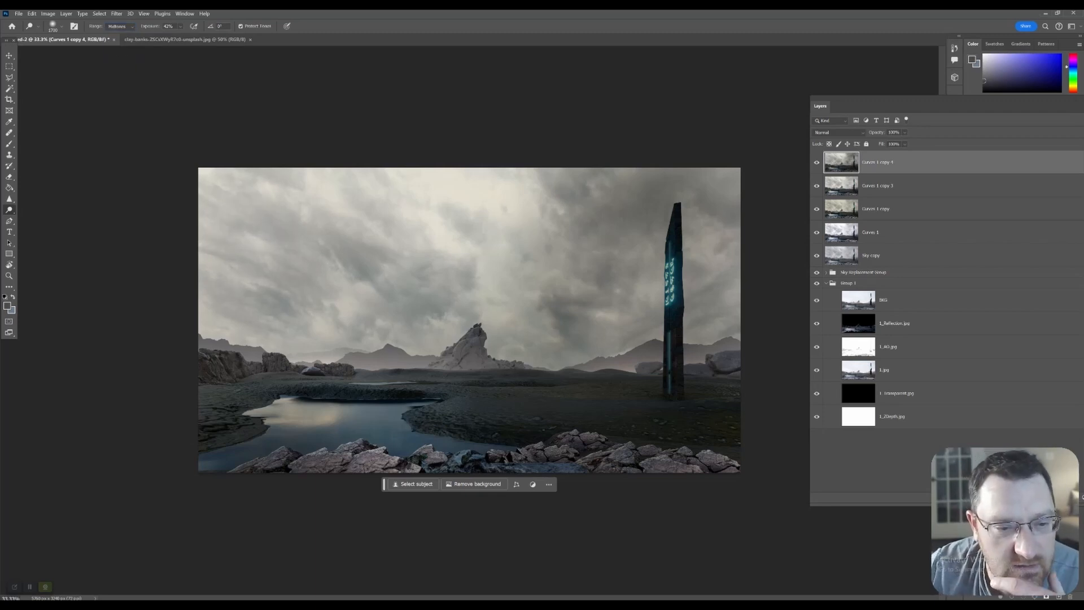
pyautogui.moveTo(307, 415); pyautogui.dragTo(395, 416)
pyautogui.moveTo(669, 316); pyautogui.dragTo(677, 215)
pyautogui.moveTo(669, 276)
pyautogui.mouseDown()
pyautogui.moveTo(671, 356)
pyautogui.moveTo(677, 293)
pyautogui.mouseUp()
pyautogui.click(120, 26)
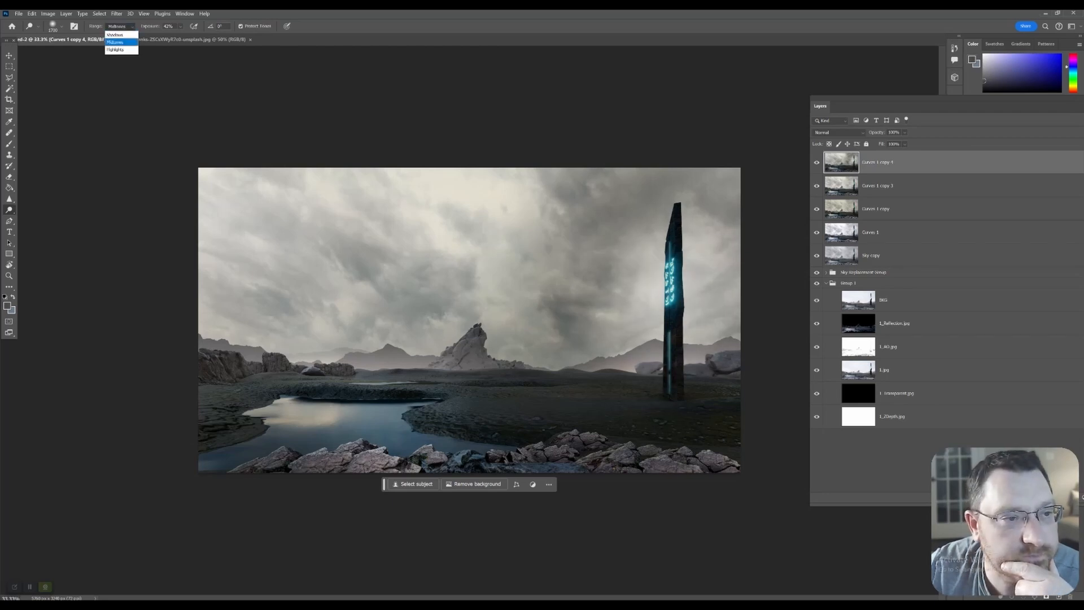
pyautogui.click(120, 36)
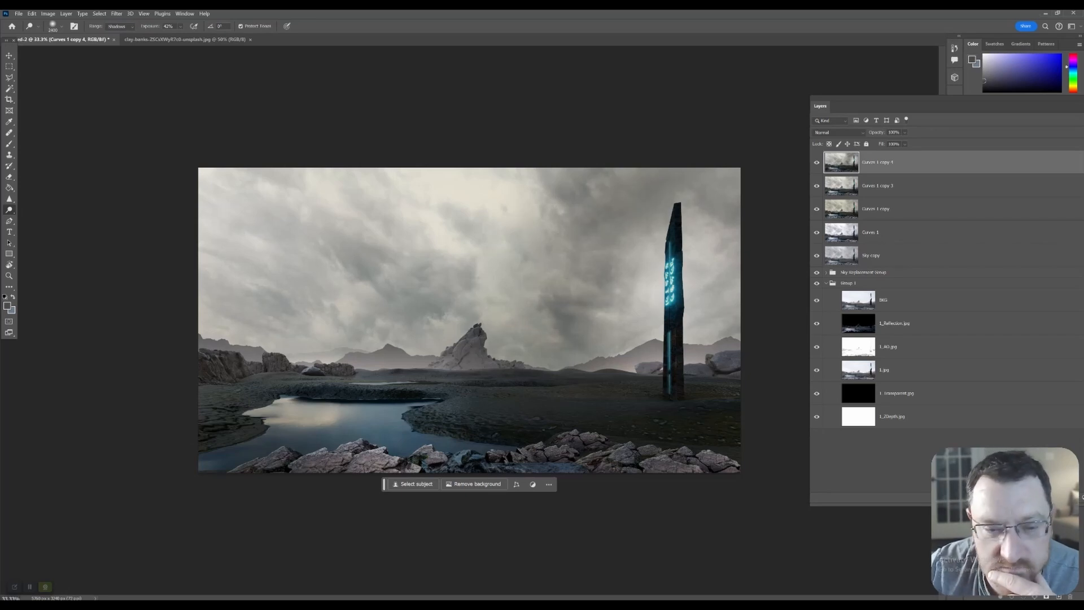
# Burn the Shadows over the foreground rocks, dark ground and lake edges, and in the clouds beside the pillar.
pyautogui.click(9, 199)
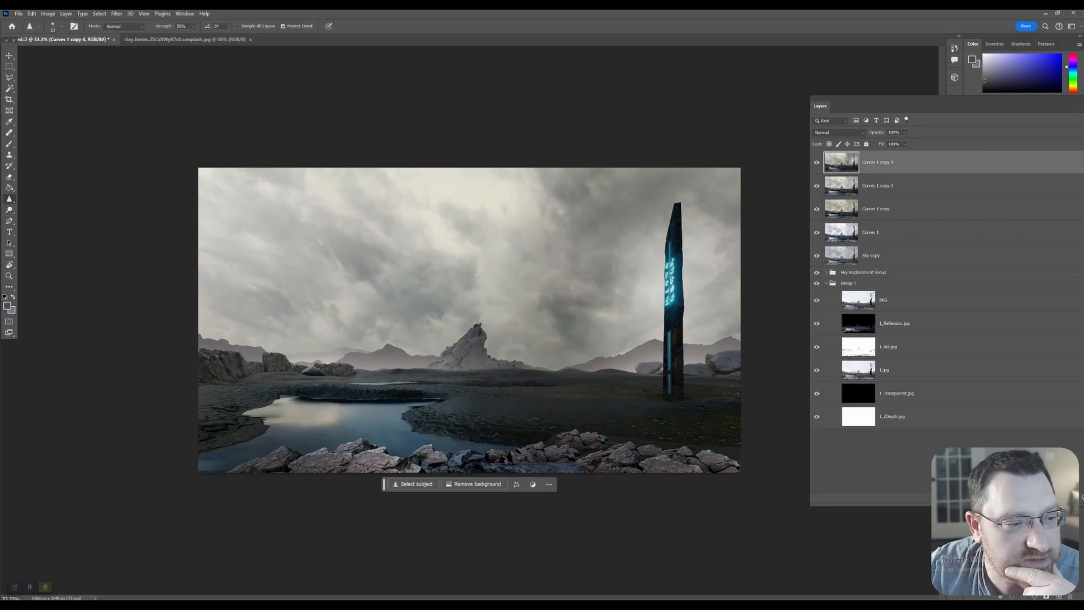
pyautogui.rightClick(10, 210)
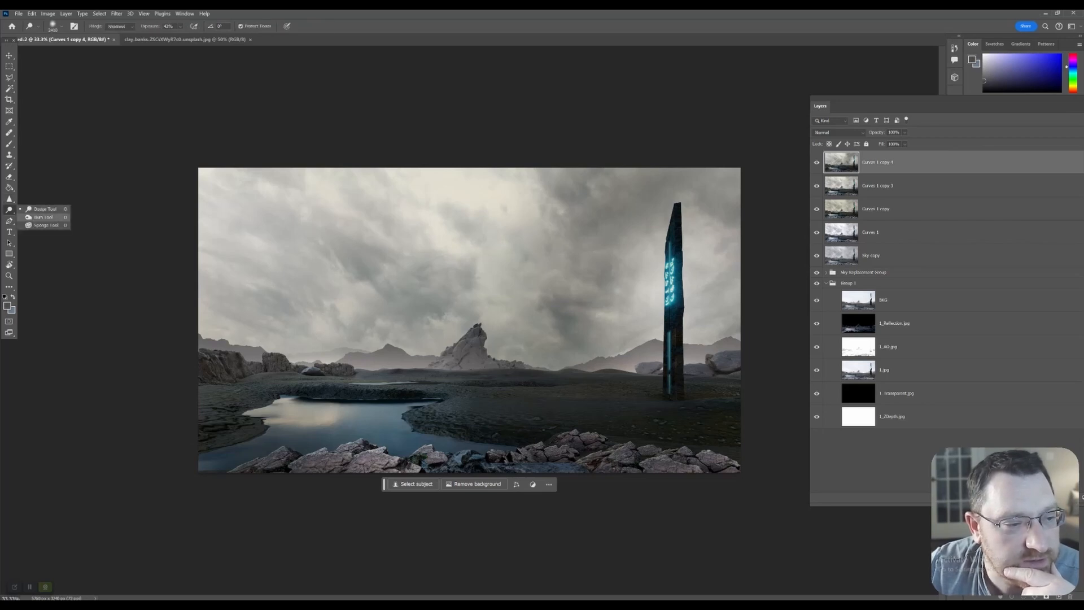
pyautogui.click(38, 218)
pyautogui.click(120, 26)
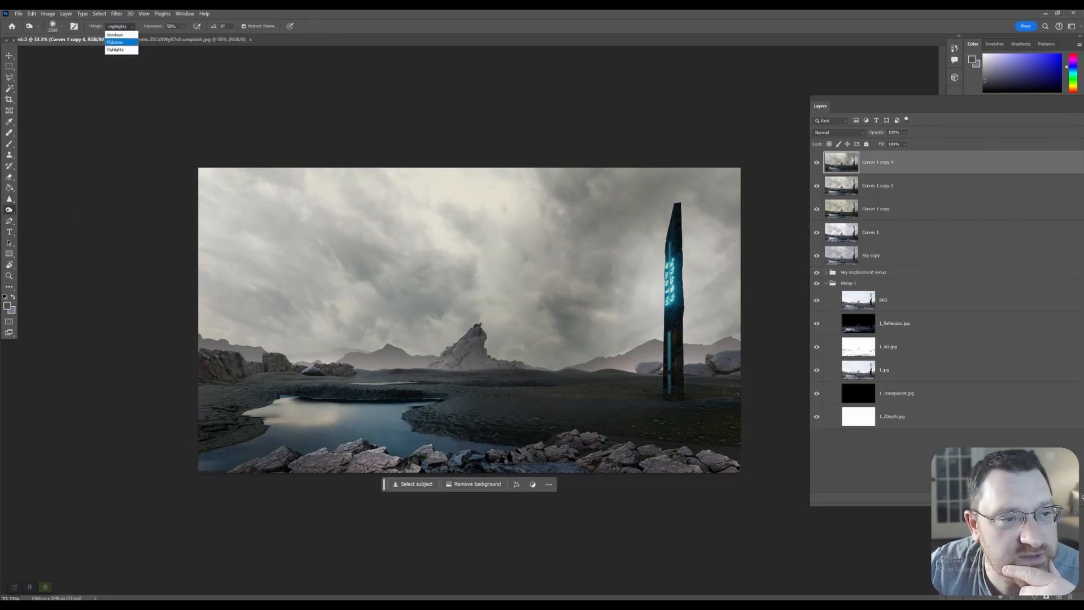
pyautogui.click(121, 49)
pyautogui.click(120, 26)
pyautogui.click(115, 35)
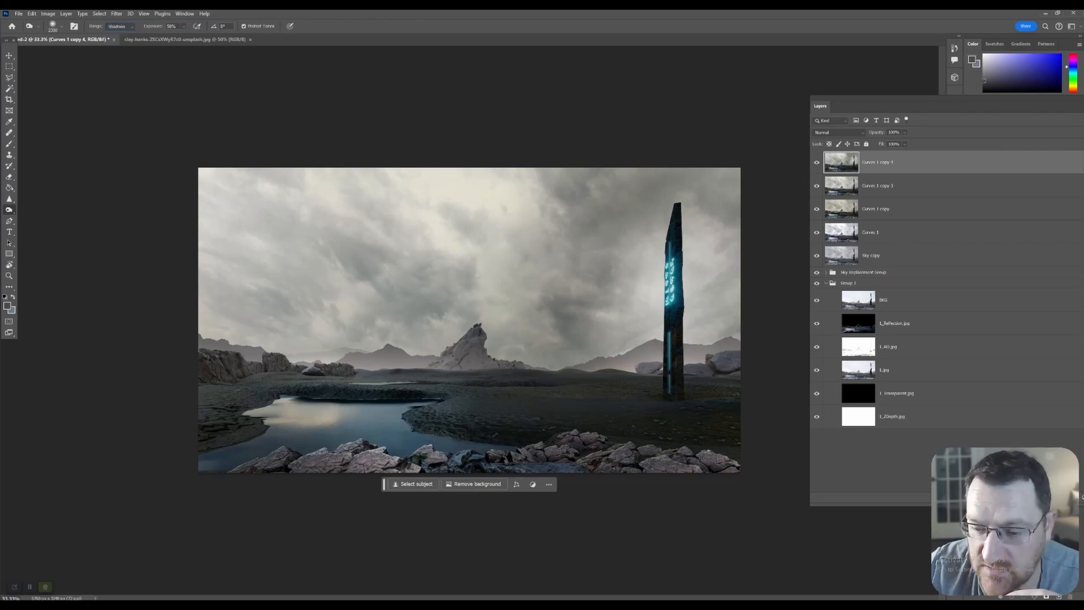
pyautogui.click(698, 464)
pyautogui.click(615, 449)
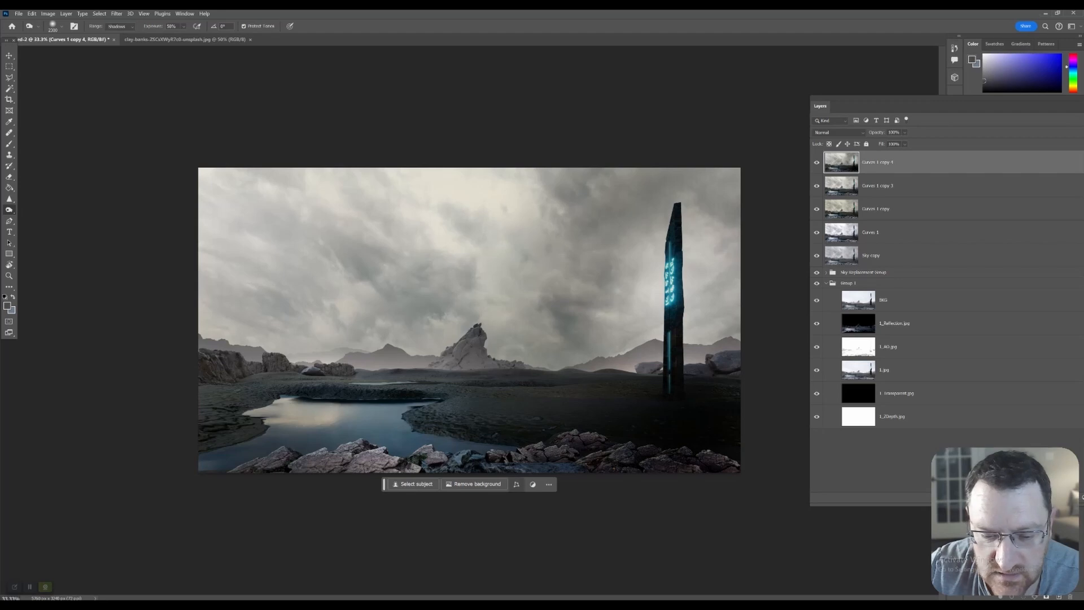
pyautogui.click(308, 455)
pyautogui.moveTo(249, 440)
pyautogui.mouseDown()
pyautogui.moveTo(338, 435)
pyautogui.moveTo(257, 423)
pyautogui.mouseUp()
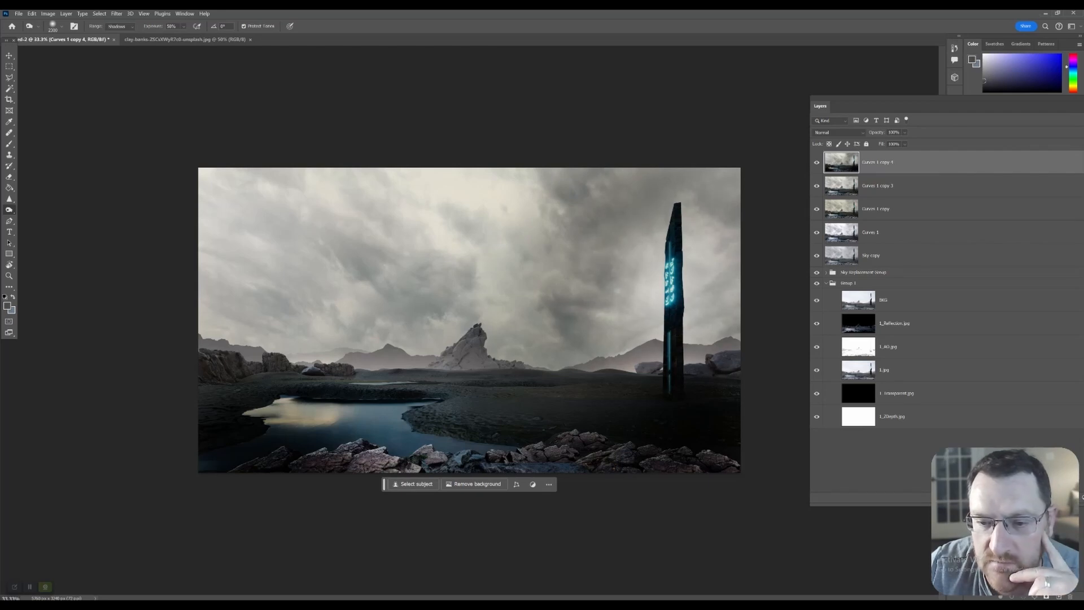
pyautogui.click(593, 215)
pyautogui.click(578, 223)
# Add a new empty layer above Curves 1 copy 4 and set up the Brush tool with a soft round brush.
pyautogui.moveTo(871, 101); pyautogui.dragTo(686, 55)
pyautogui.click(922, 452)
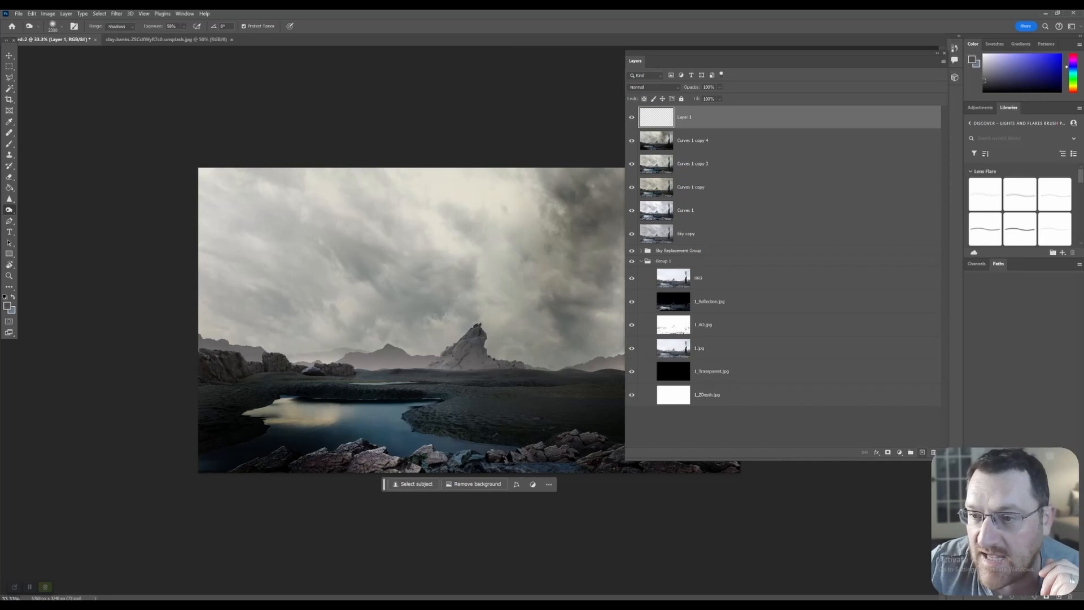
pyautogui.click(9, 165)
pyautogui.click(9, 144)
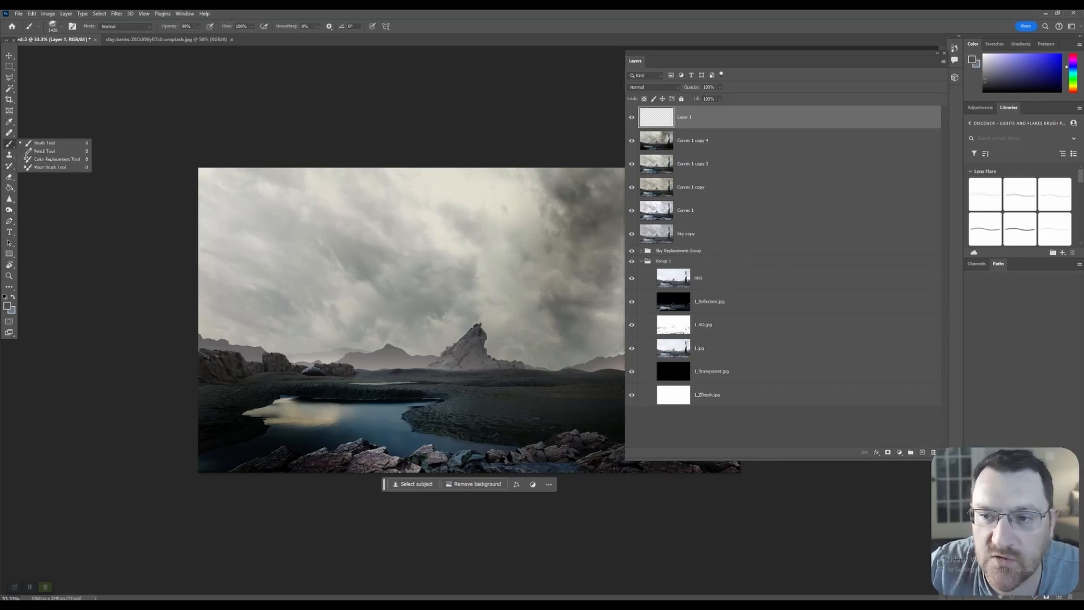
pyautogui.moveTo(686, 55)
pyautogui.mouseDown()
pyautogui.moveTo(917, 121)
pyautogui.moveTo(913, 112)
pyautogui.mouseUp()
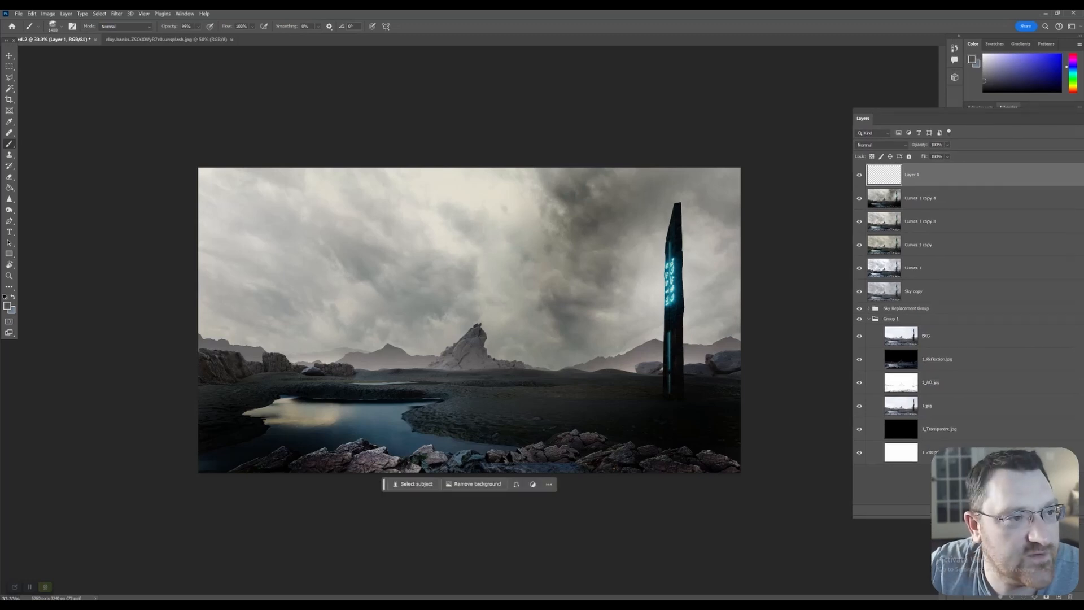
pyautogui.click(61, 26)
pyautogui.scroll(1, 125, 227)
pyautogui.click(151, 262)
pyautogui.press('Return')
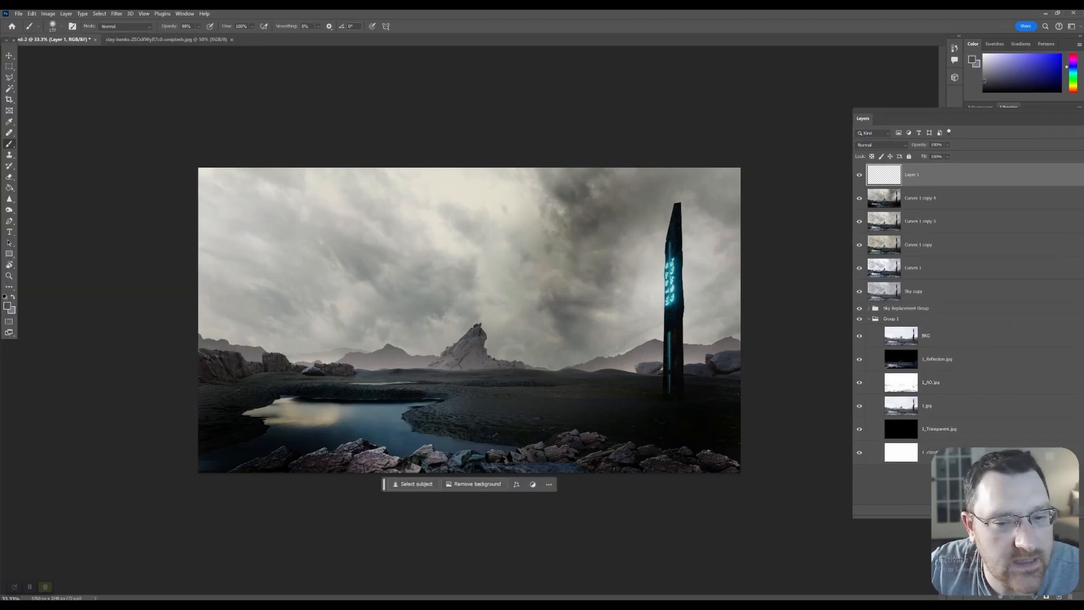
# Set the foreground colour to blue 609ed9 and paint large soft spots over the sky around the pillar.
pyautogui.press('x')
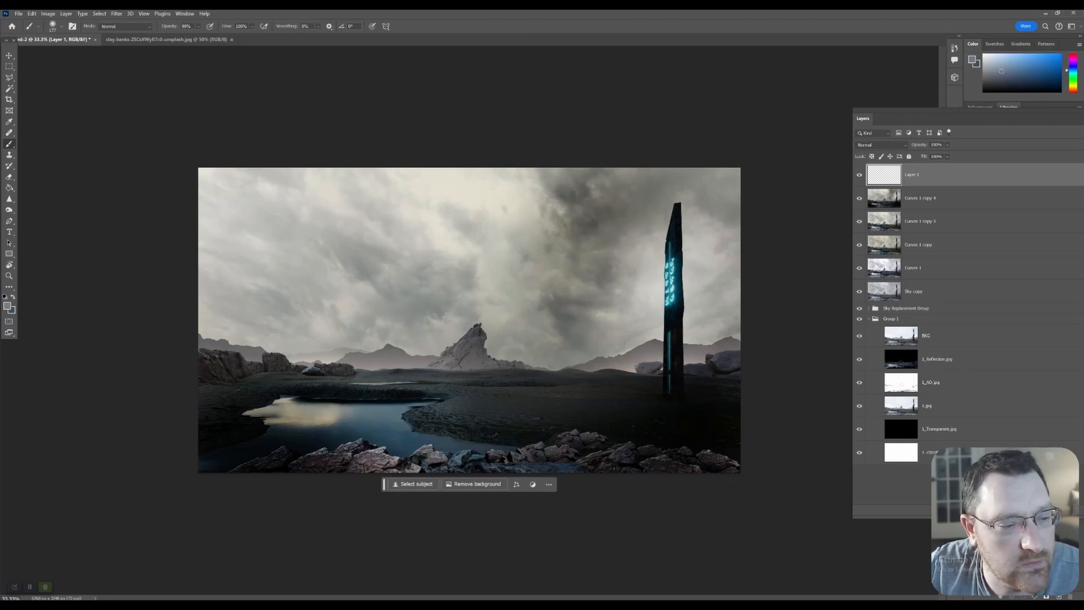
pyautogui.click(7, 305)
pyautogui.click(792, 176)
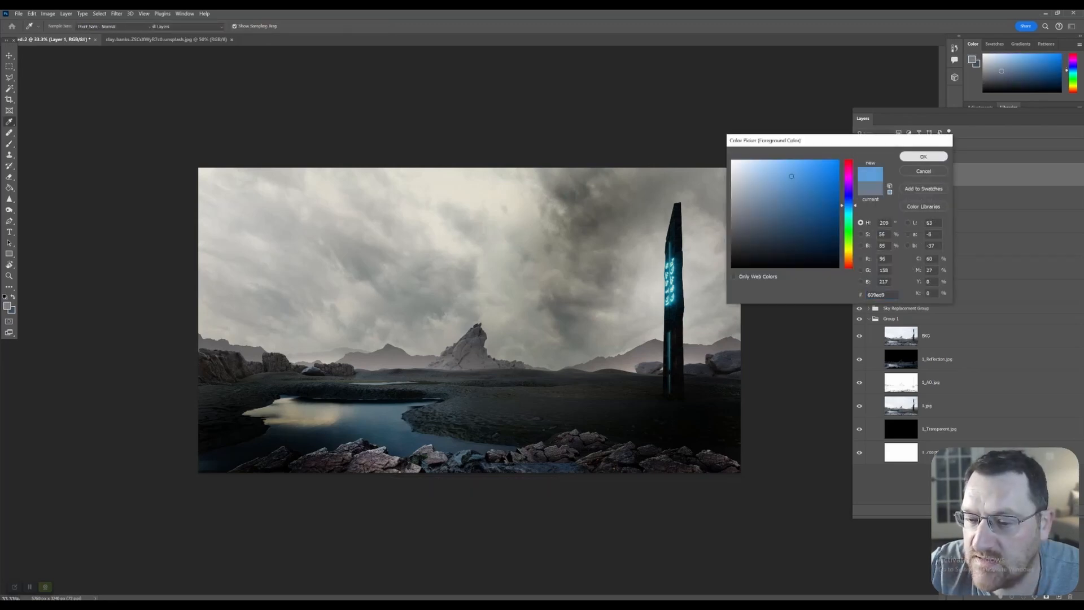
pyautogui.click(923, 156)
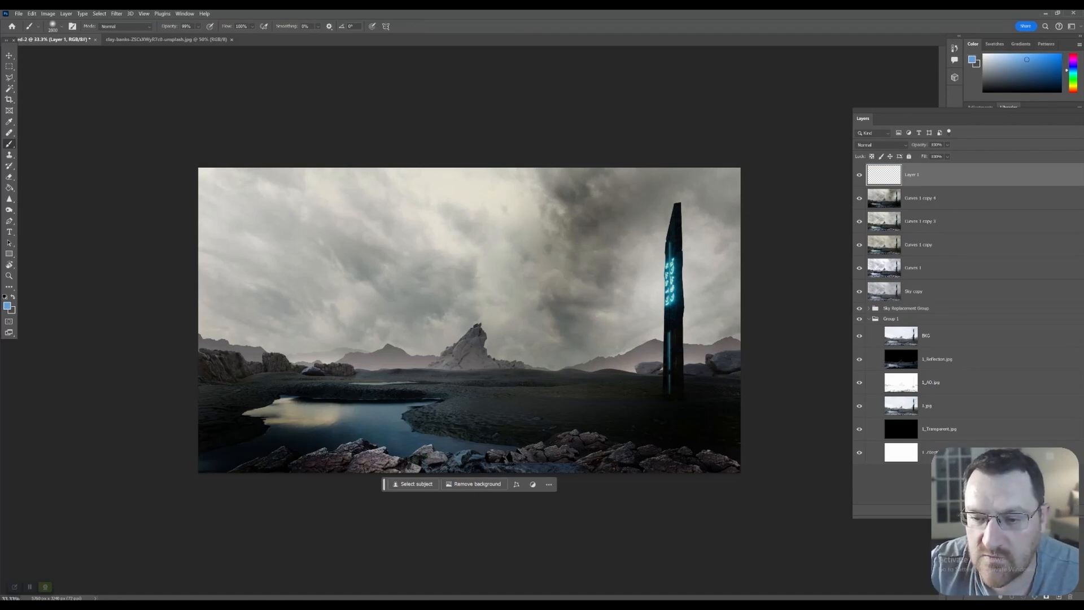
pyautogui.click(695, 199)
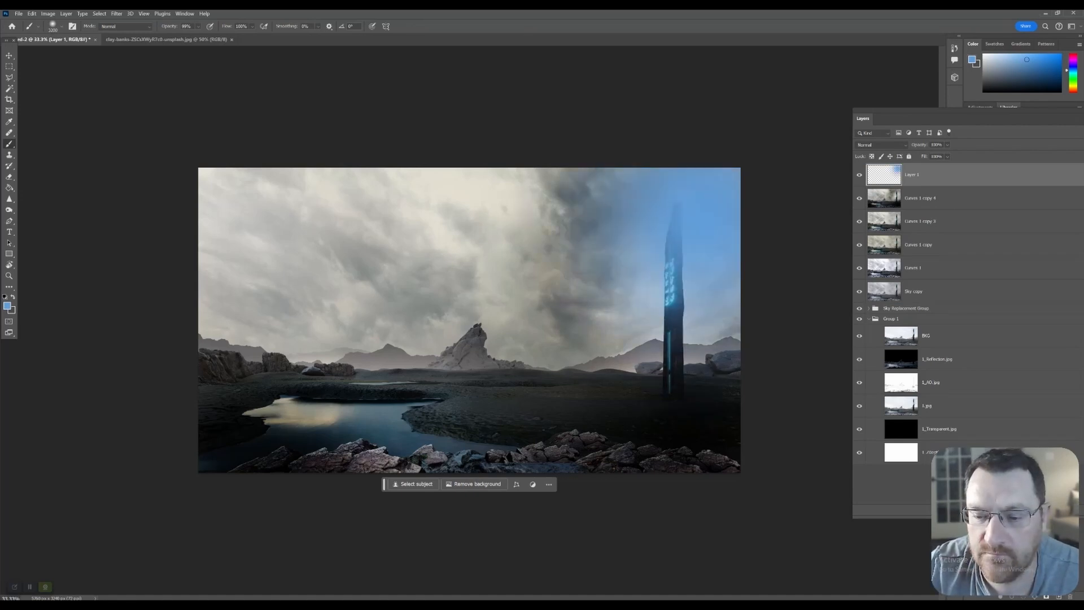
pyautogui.click(613, 230)
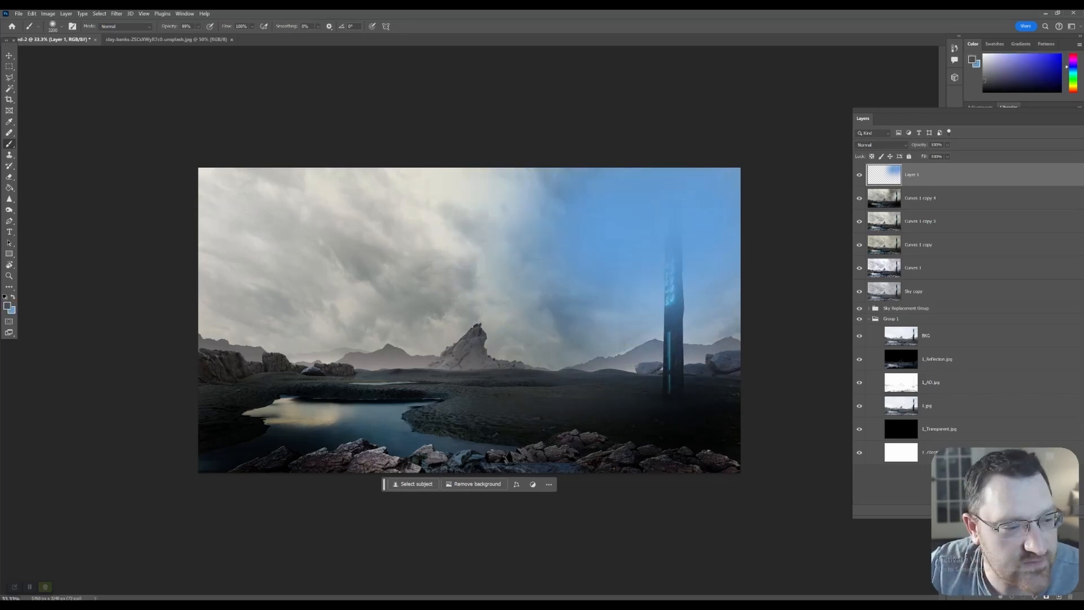
# Set the other swatch to light orange ffd5a3 and paint it softly over the sky on the side opposite the pillar.
pyautogui.press('x')
pyautogui.click(7, 306)
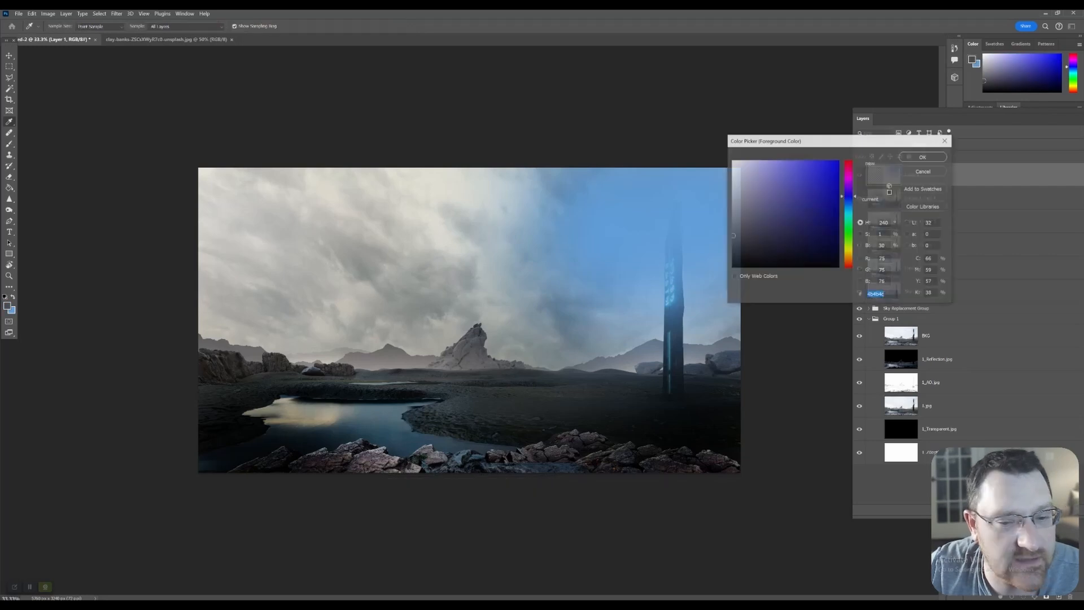
pyautogui.write('f7f390')
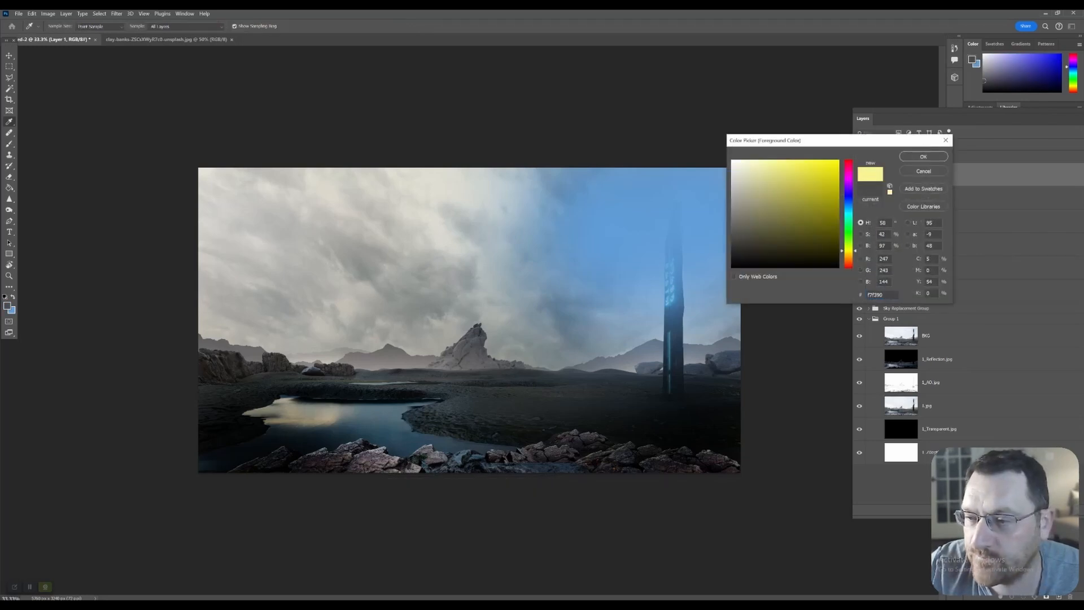
pyautogui.moveTo(848, 251); pyautogui.dragTo(848, 258)
pyautogui.moveTo(776, 162); pyautogui.dragTo(770, 161)
pyautogui.press('Return')
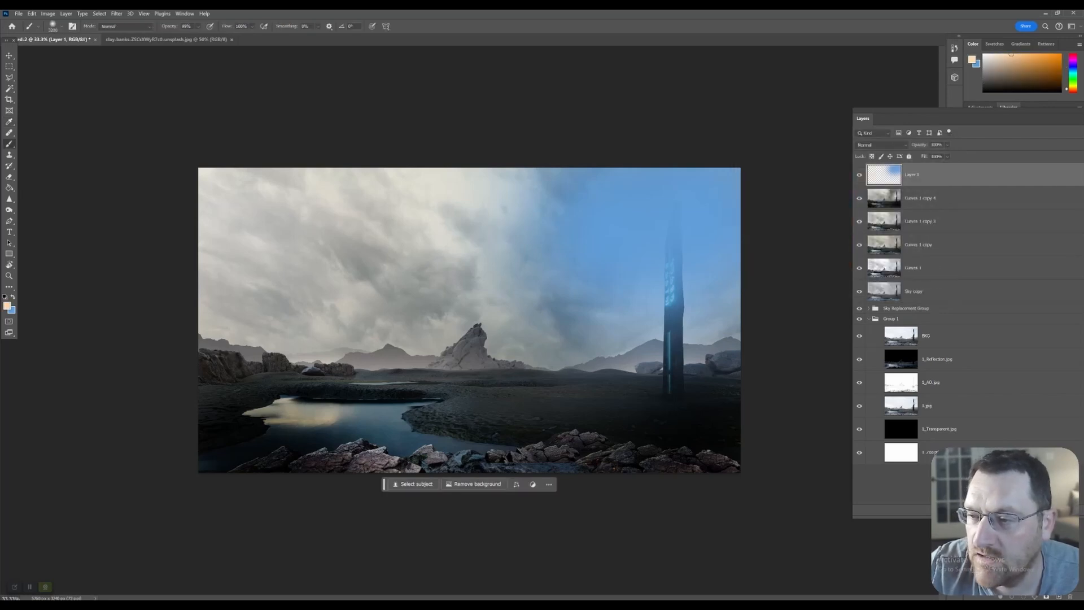
pyautogui.click(176, 180)
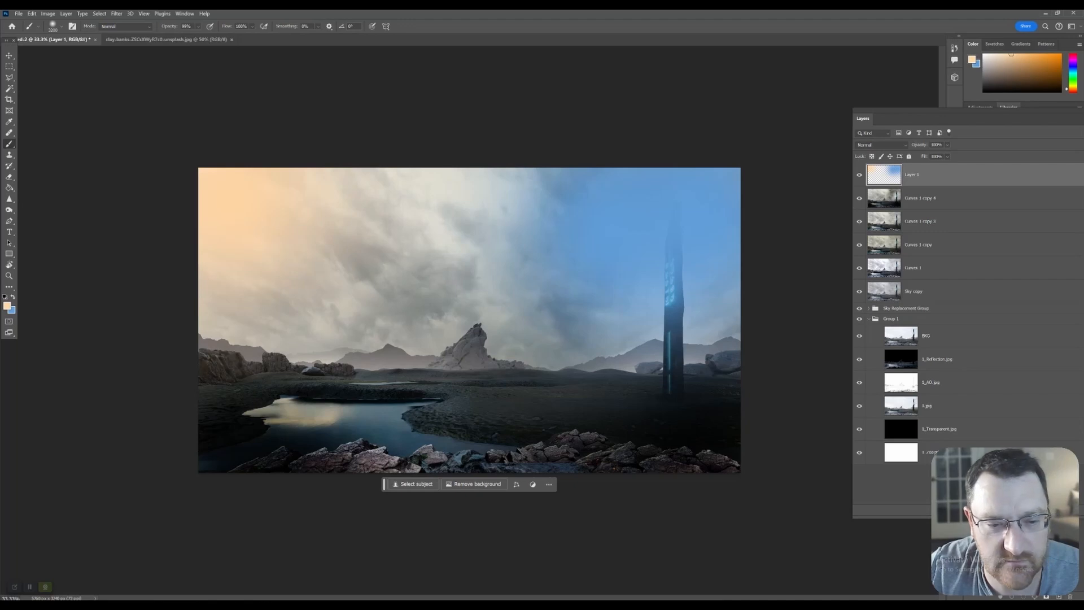
pyautogui.click(177, 242)
# Change the foreground colour to a paler, less saturated peach.
pyautogui.click(7, 306)
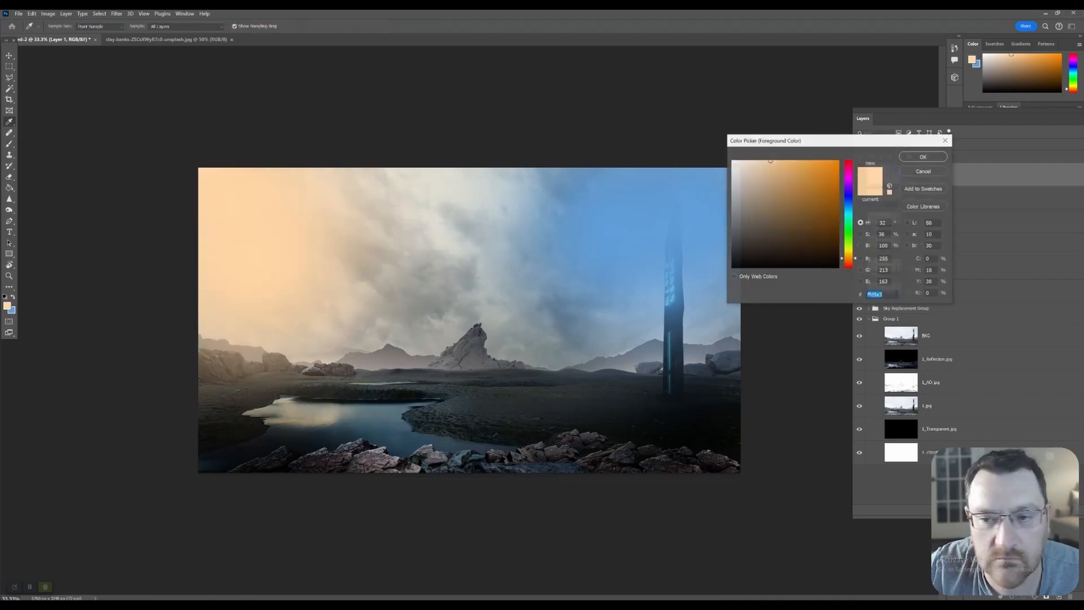
pyautogui.moveTo(767, 163); pyautogui.dragTo(757, 164)
pyautogui.click(919, 158)
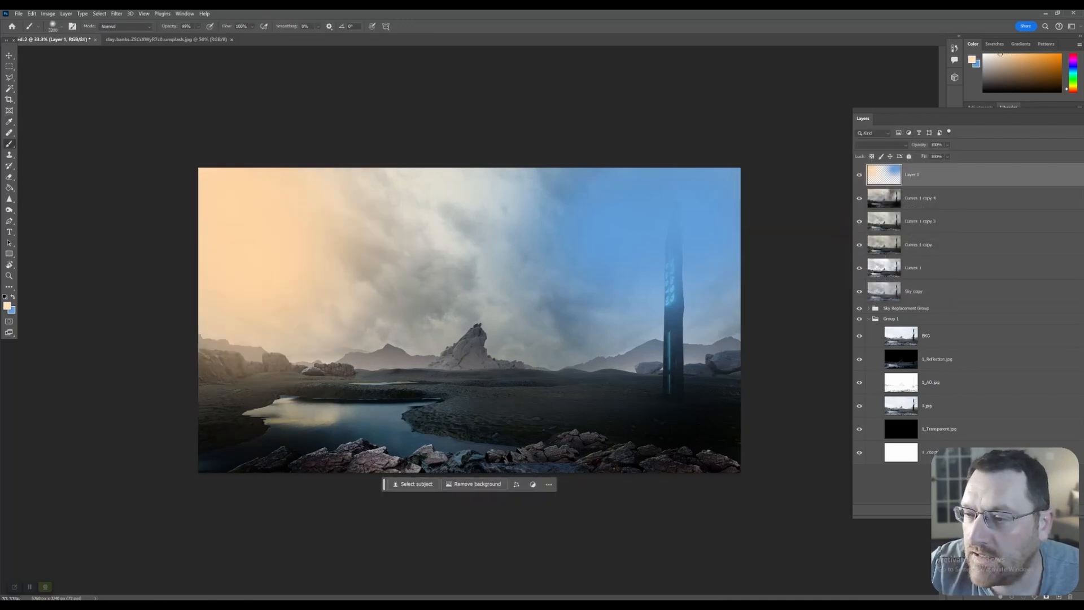
# Set the blend mode of Layer 1 with the sky tints to Screen and move the Layers panel clear.
pyautogui.click(881, 144)
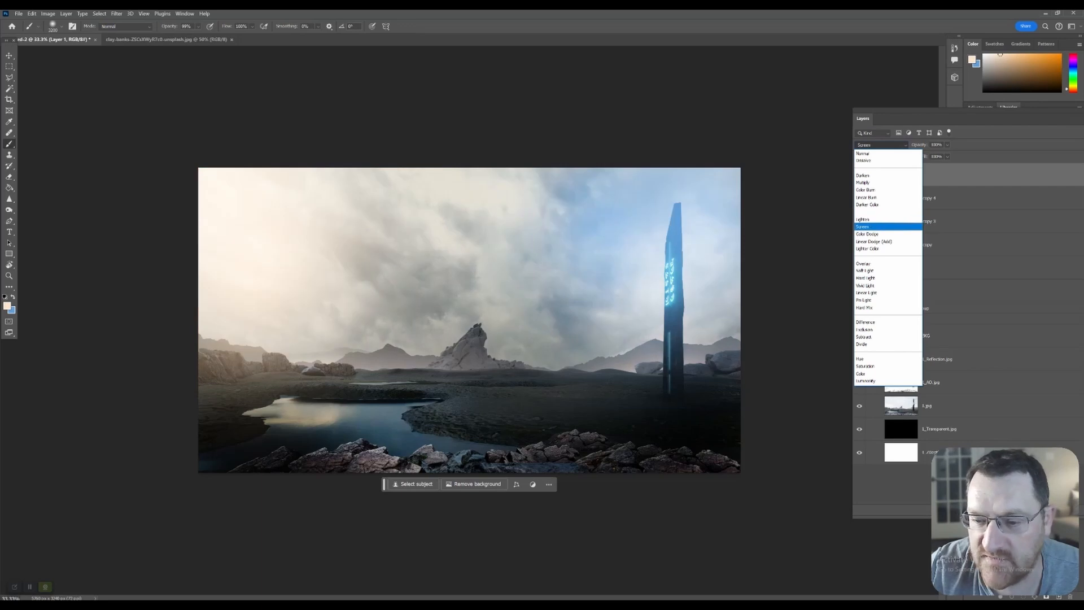
pyautogui.press('Return')
pyautogui.moveTo(960, 118); pyautogui.dragTo(921, 67)
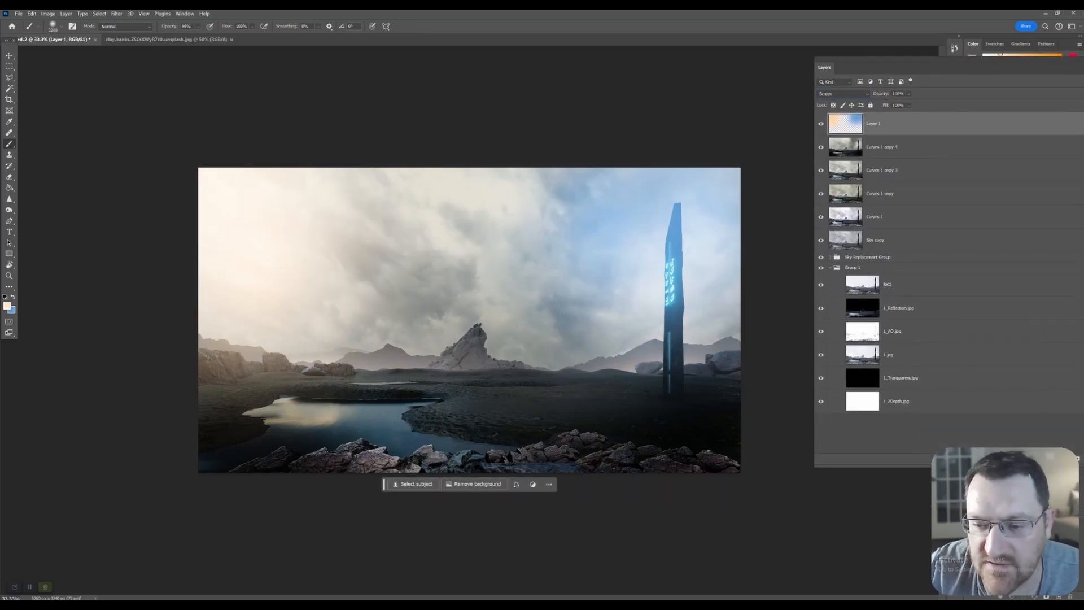
# Load the saved selection that outlines the pillar.
pyautogui.click(99, 14)
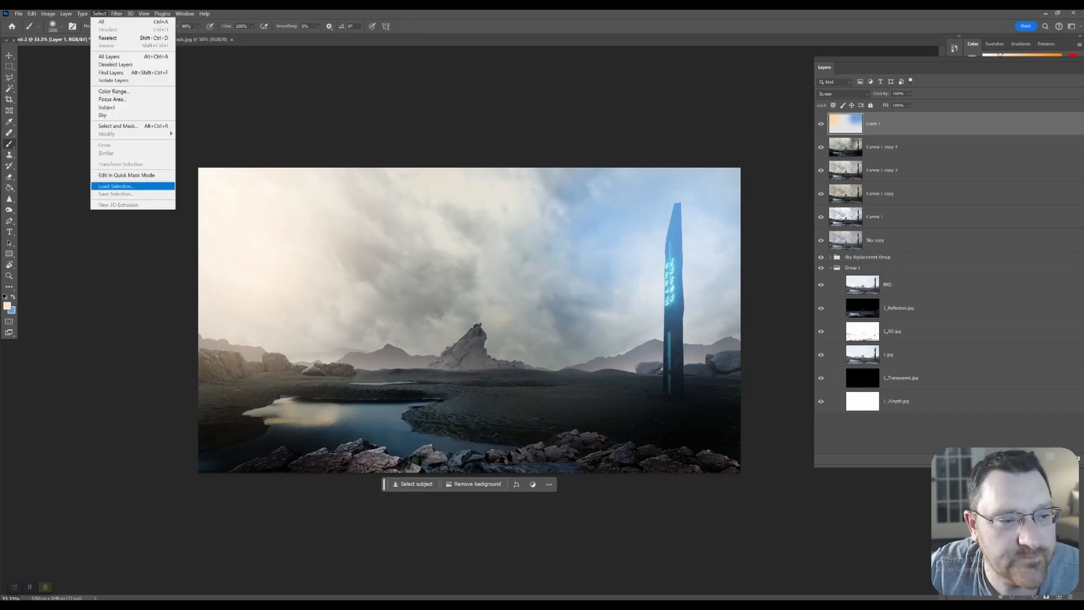
pyautogui.click(130, 186)
pyautogui.click(536, 194)
pyautogui.click(536, 216)
pyautogui.click(607, 176)
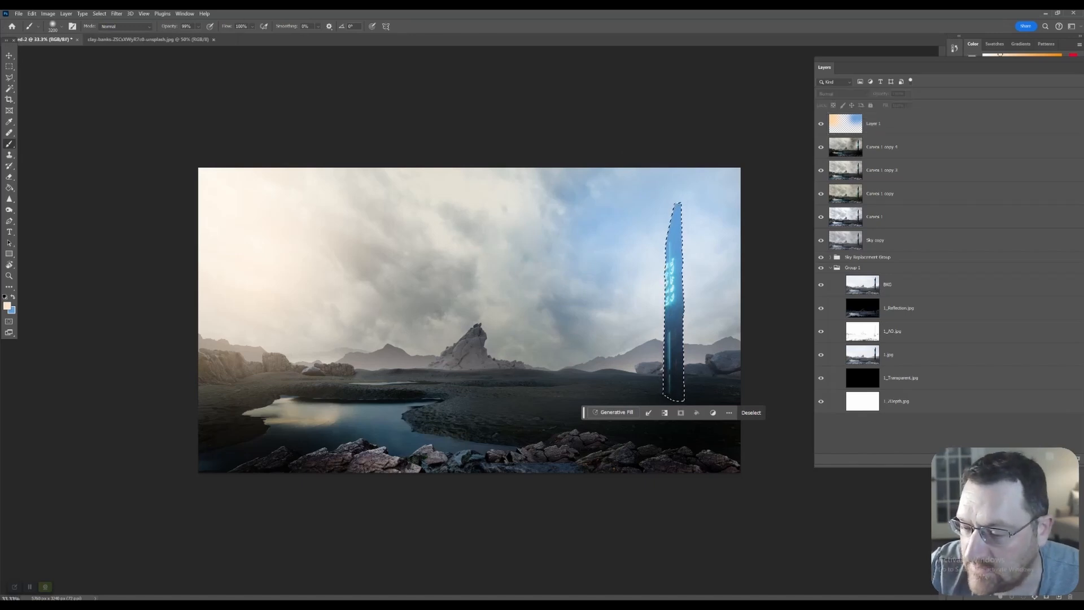
# Add a layer mask to Layer 1, fill the selected pillar area with black on it, and deselect.
pyautogui.moveTo(875, 466); pyautogui.dragTo(875, 405)
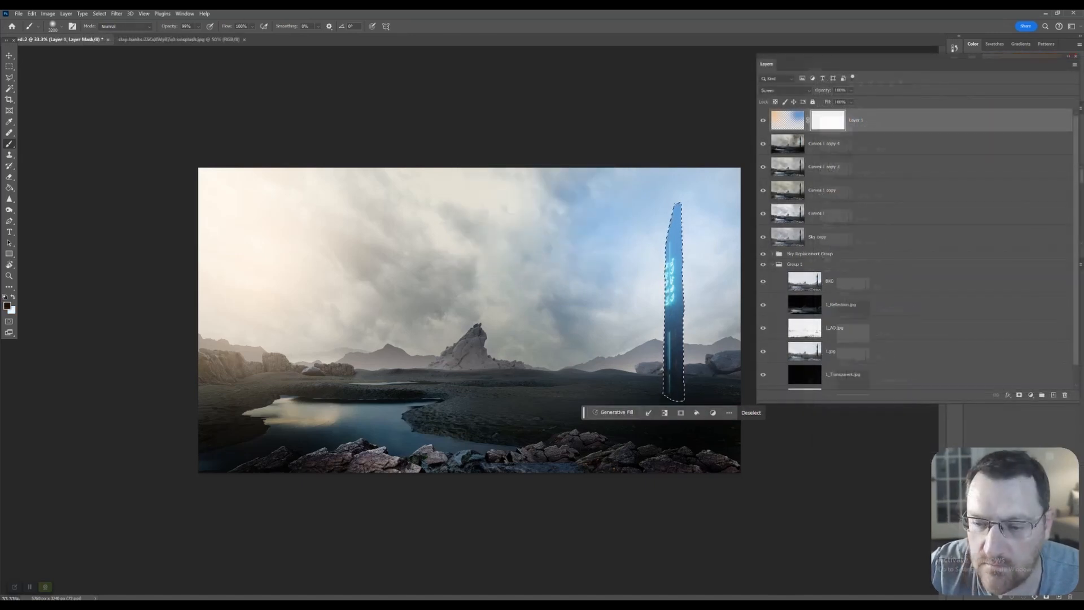
pyautogui.hotkey('alt', 'BackSpace')
pyautogui.hotkey('alt', 'BackSpace')
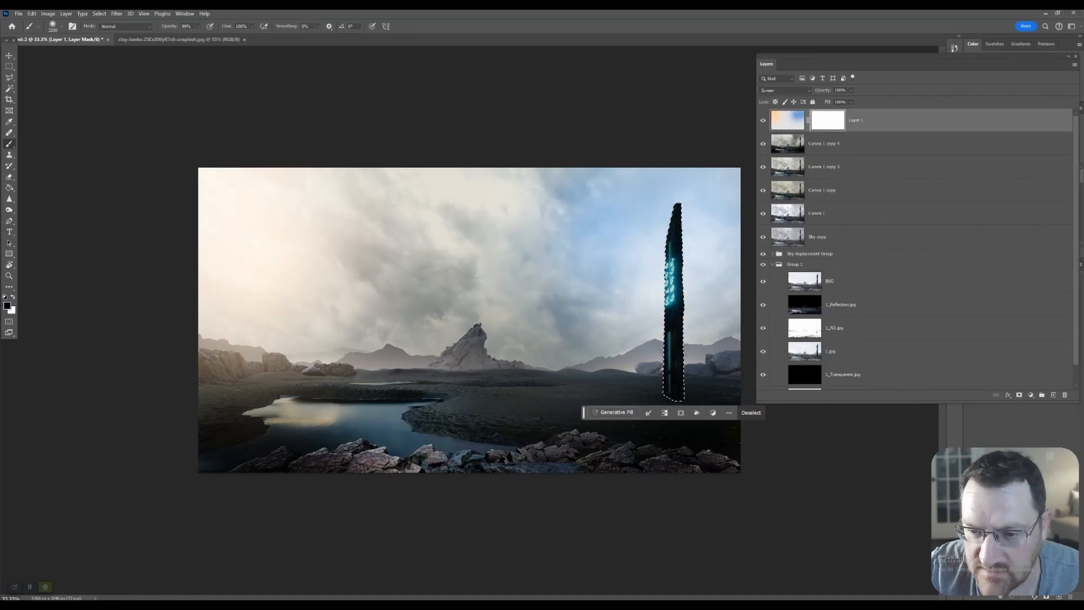
pyautogui.hotkey('ctrl', 'd')
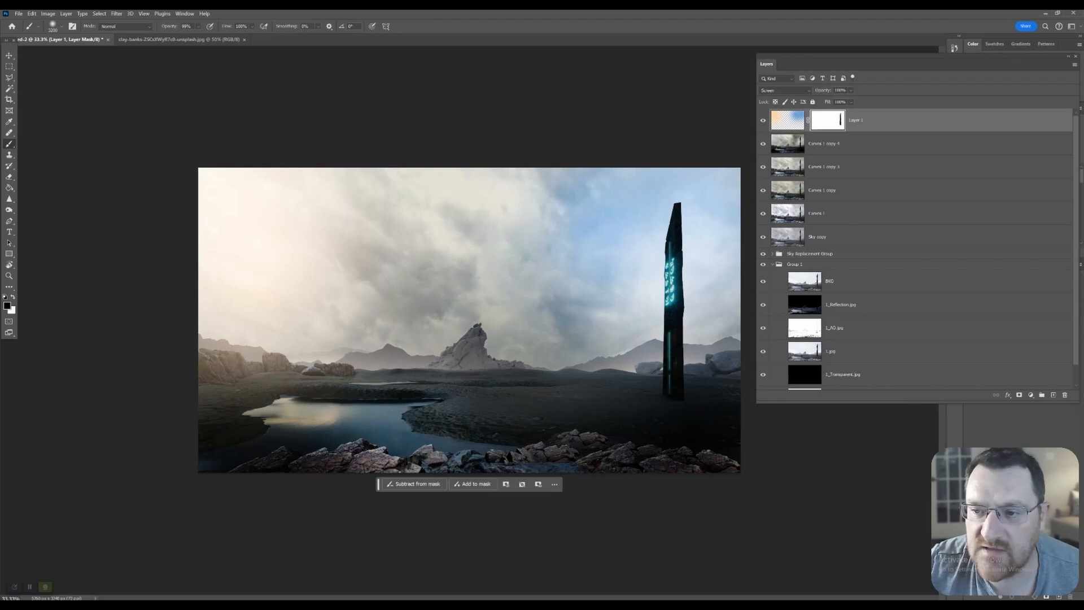
# Compare the image with and without Layer 1 and lower the layer's opacity to about 35%.
pyautogui.click(763, 120)
pyautogui.click(763, 120)
pyautogui.click(763, 120)
pyautogui.click(851, 90)
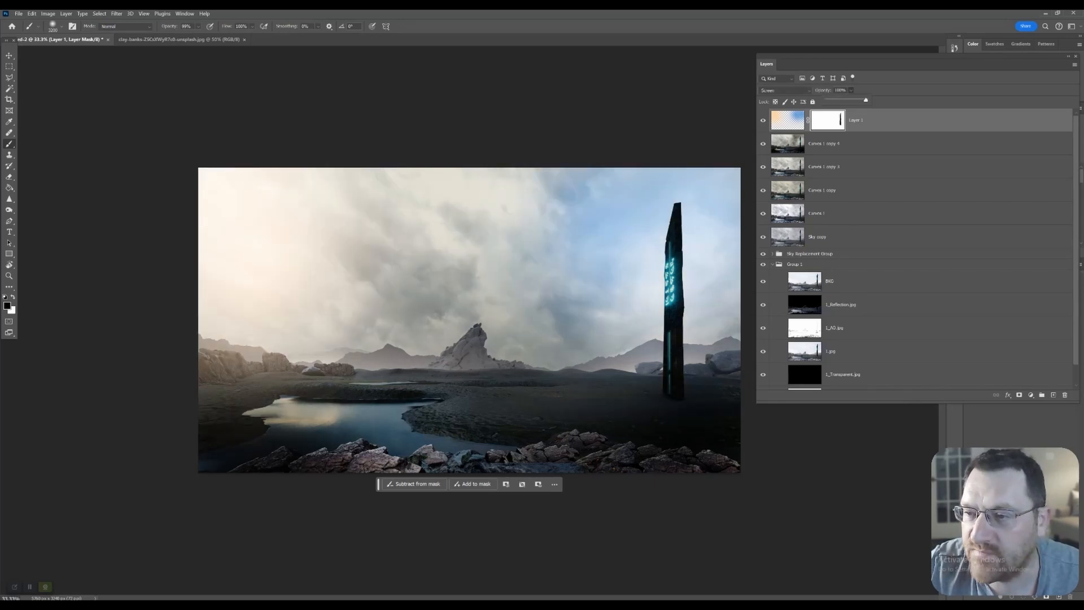
pyautogui.moveTo(867, 100); pyautogui.dragTo(847, 100)
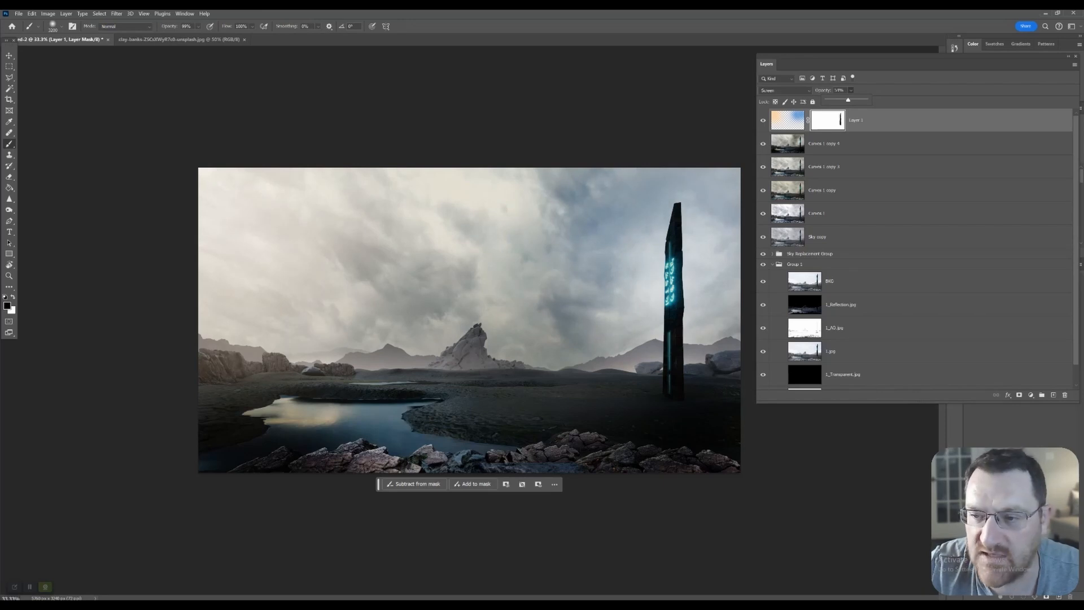
pyautogui.click(763, 119)
pyautogui.click(763, 120)
pyautogui.click(851, 101)
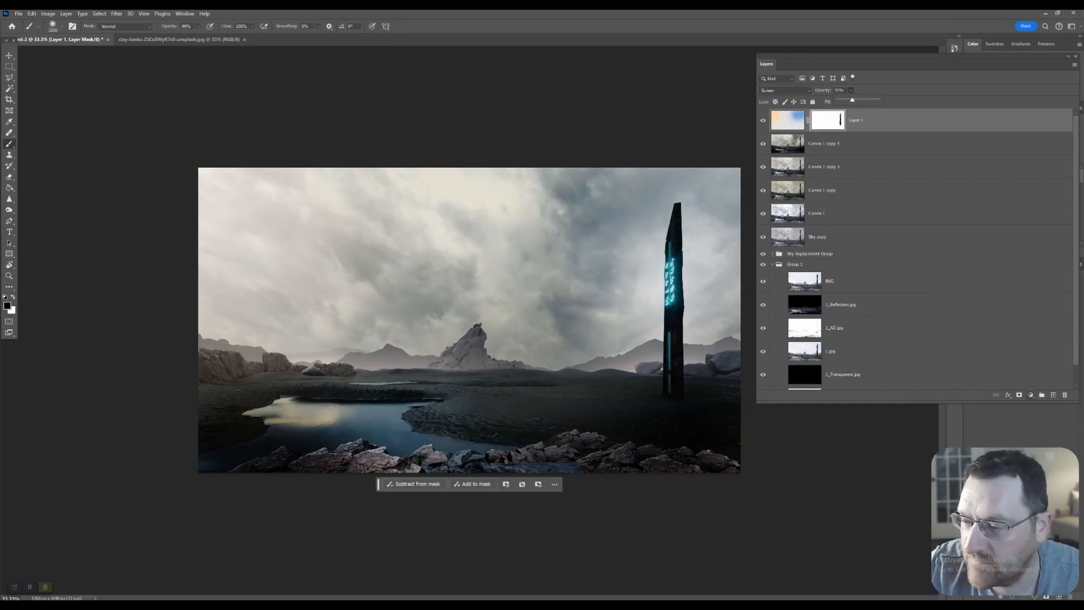
# Add a new layer, set the foreground colour to orange ffc887 and paint a soft spot over the sky's upper-left corner.
pyautogui.click(1052, 395)
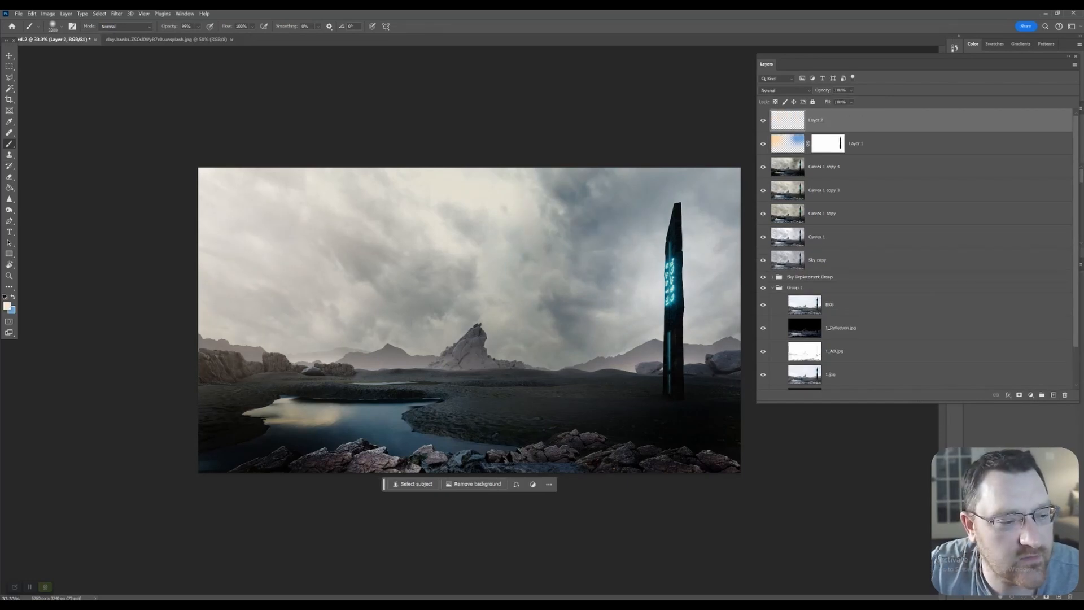
pyautogui.click(7, 305)
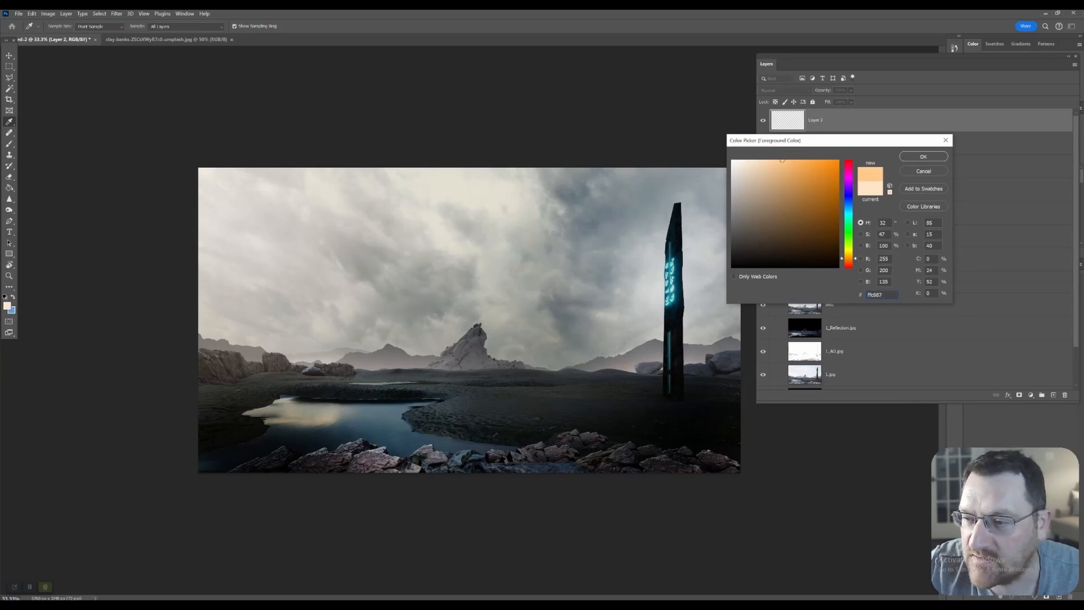
pyautogui.click(923, 156)
pyautogui.click(198, 174)
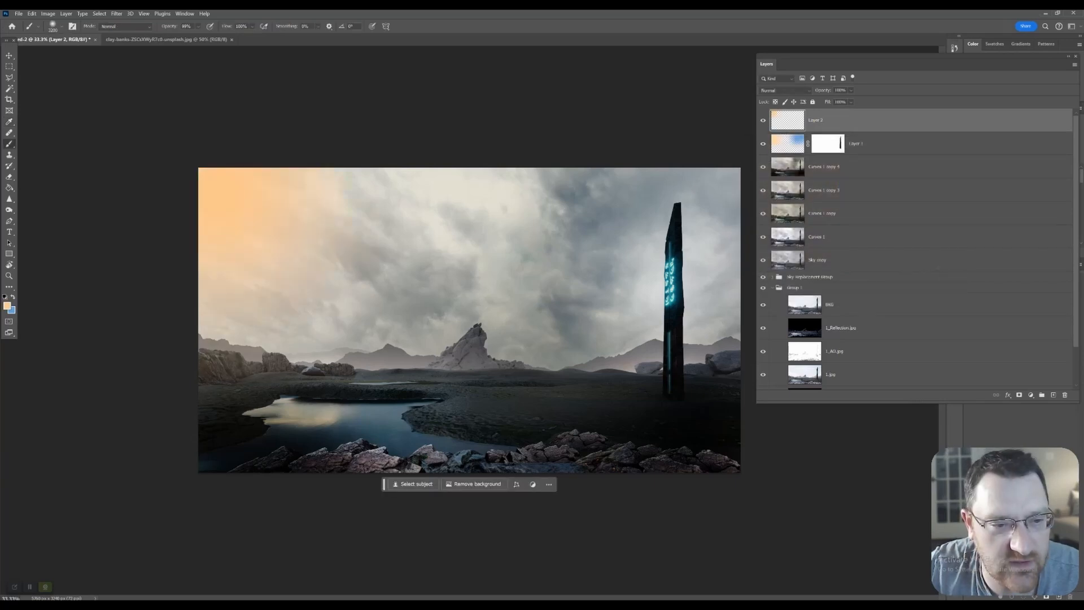
# Set the orange spot's layer to Linear Burn and reduce its opacity to about 57%.
pyautogui.click(785, 90)
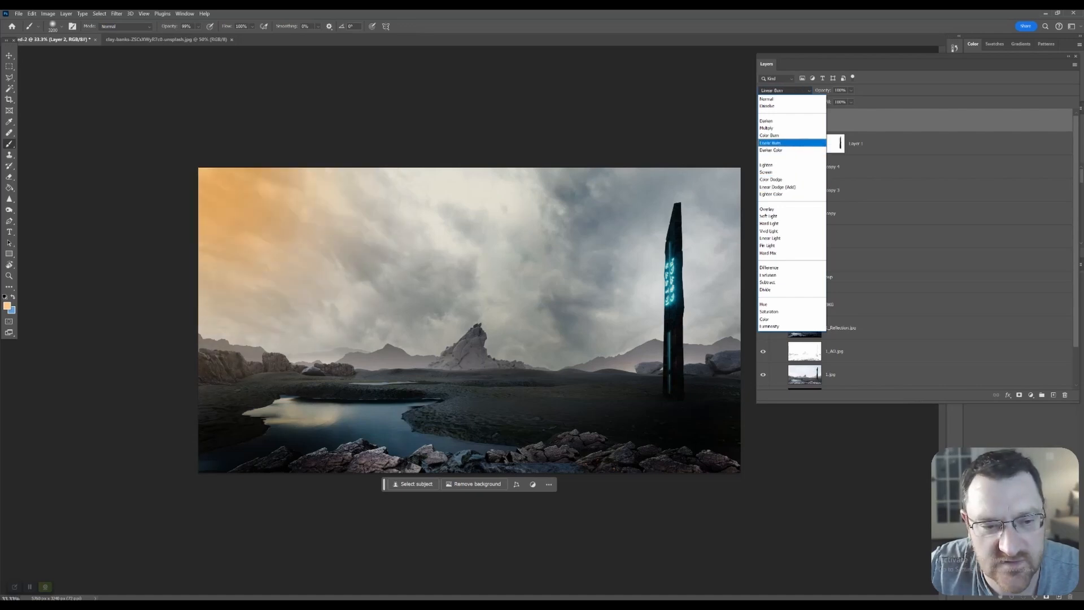
pyautogui.click(791, 143)
pyautogui.click(850, 91)
pyautogui.moveTo(857, 100); pyautogui.dragTo(855, 100)
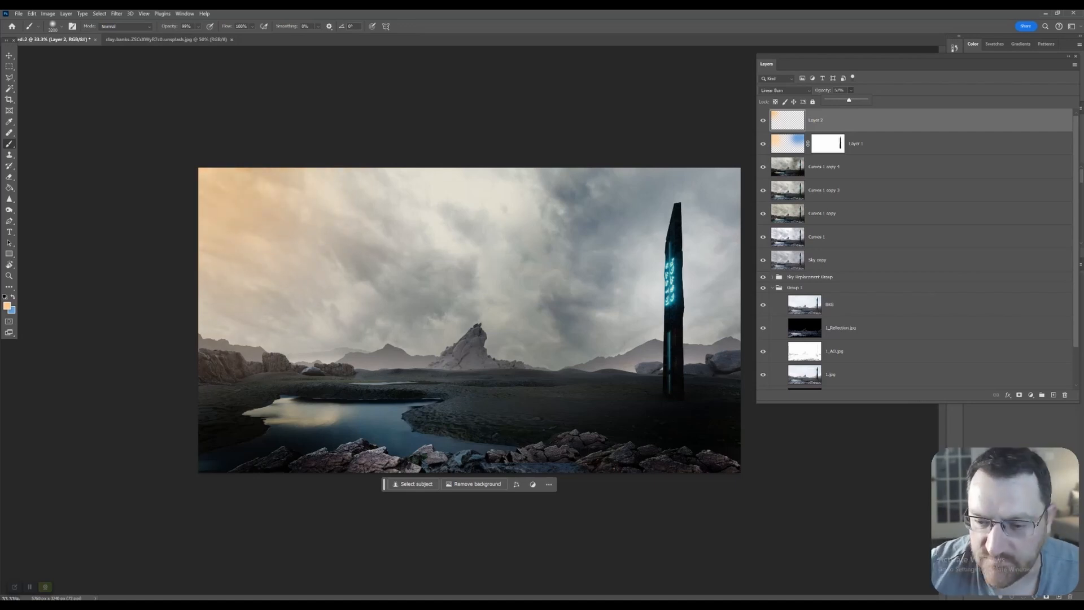
# Merge Layer 2, Layer 1 and Curves 1 copy 4 into one layer.
pyautogui.keyDown('shift'); pyautogui.click(881, 167); pyautogui.keyUp('shift')
pyautogui.rightClick(905, 118)
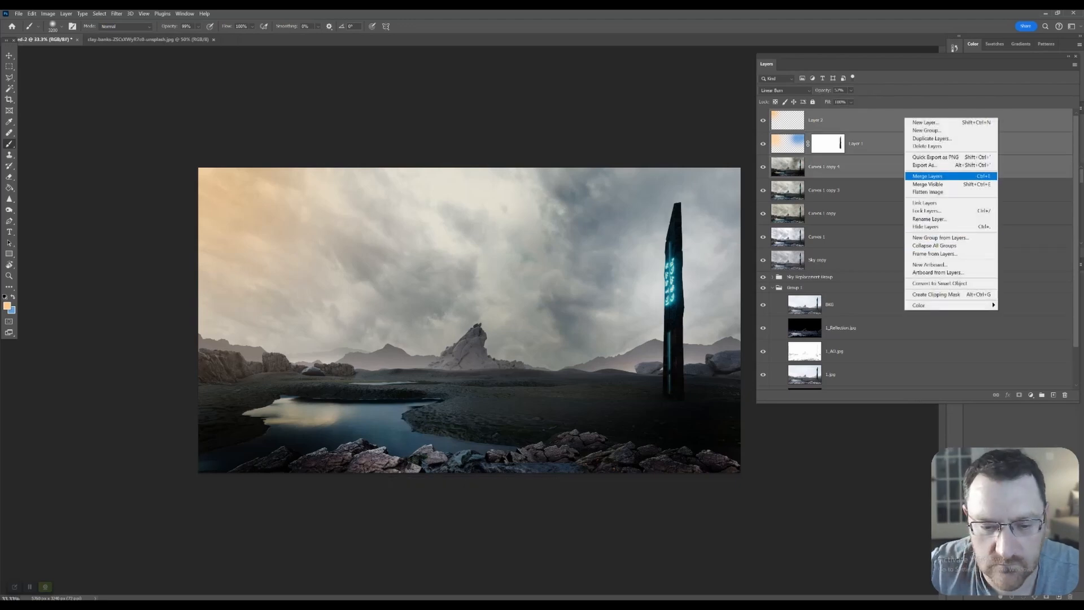
pyautogui.click(927, 176)
# Add a Brightness/Contrast adjustment layer above Layer 2 and raise its brightness to 15.
pyautogui.click(1030, 395)
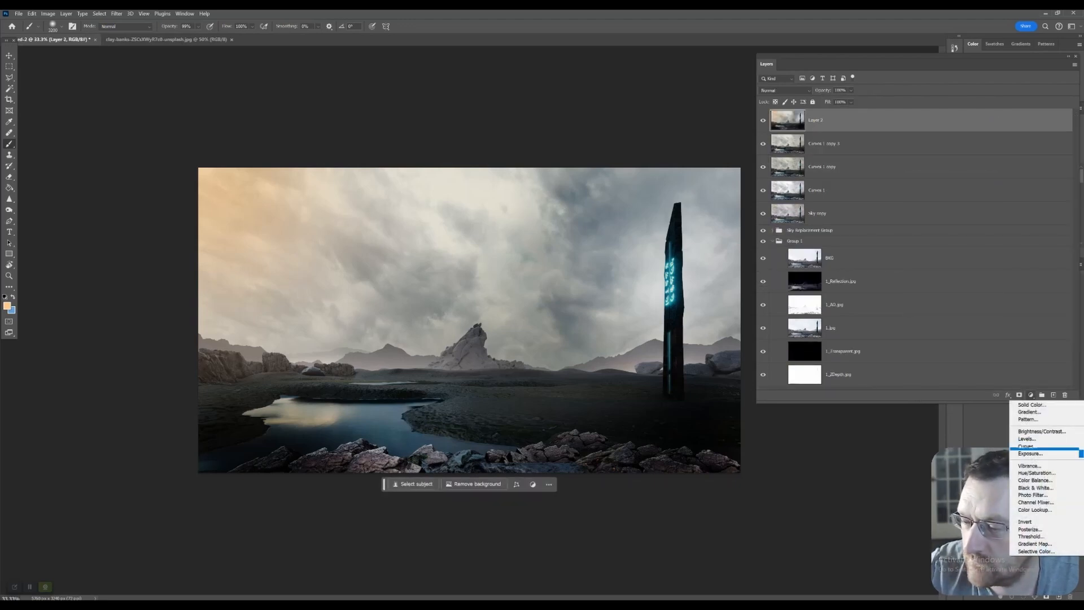
pyautogui.click(1040, 431)
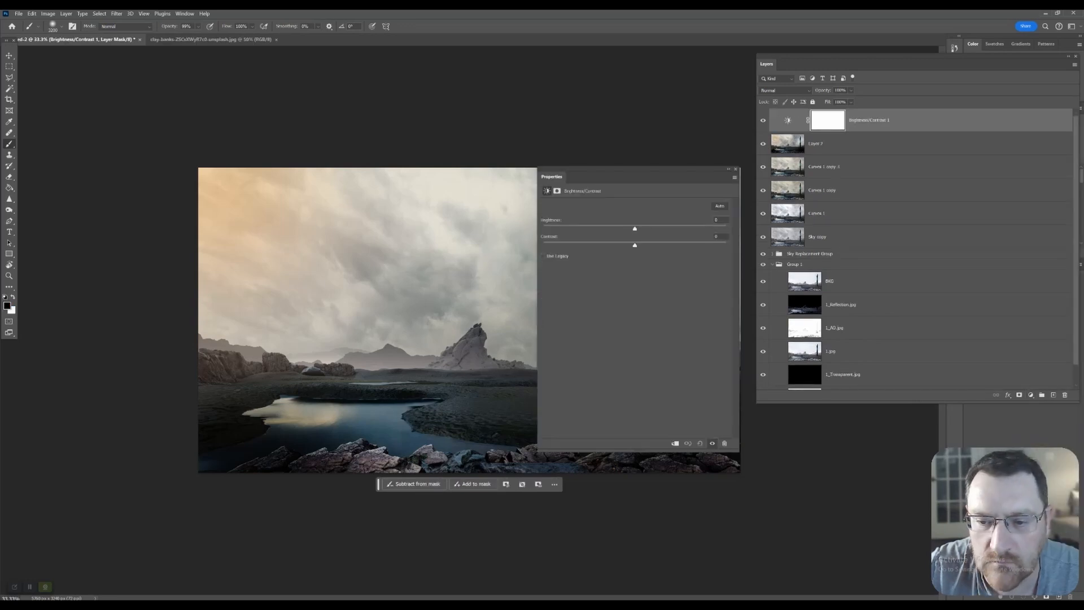
pyautogui.moveTo(635, 229); pyautogui.dragTo(640, 228)
pyautogui.moveTo(620, 177); pyautogui.dragTo(852, 191)
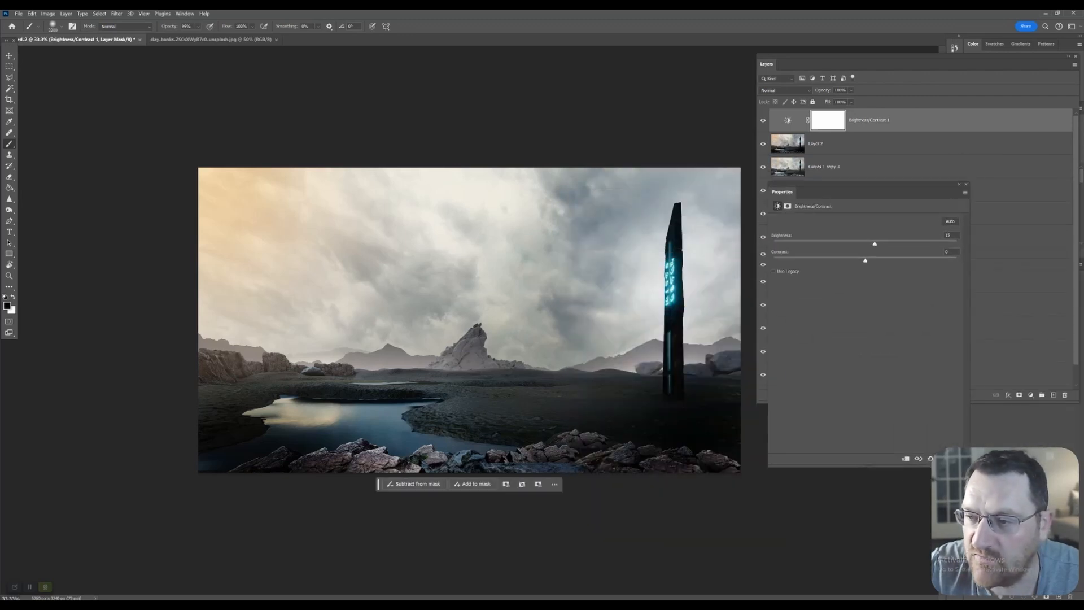
# Merge the Brightness/Contrast adjustment down into Layer 2 and duplicate the merged layer as Layer 2 copy.
pyautogui.rightClick(884, 115)
pyautogui.click(915, 379)
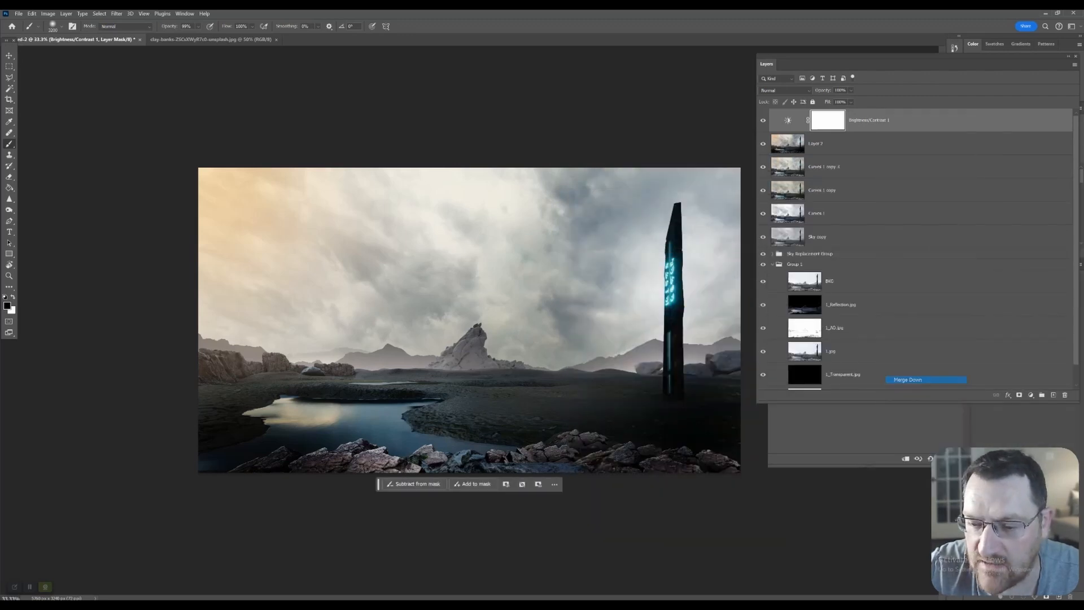
pyautogui.rightClick(835, 121)
pyautogui.click(858, 142)
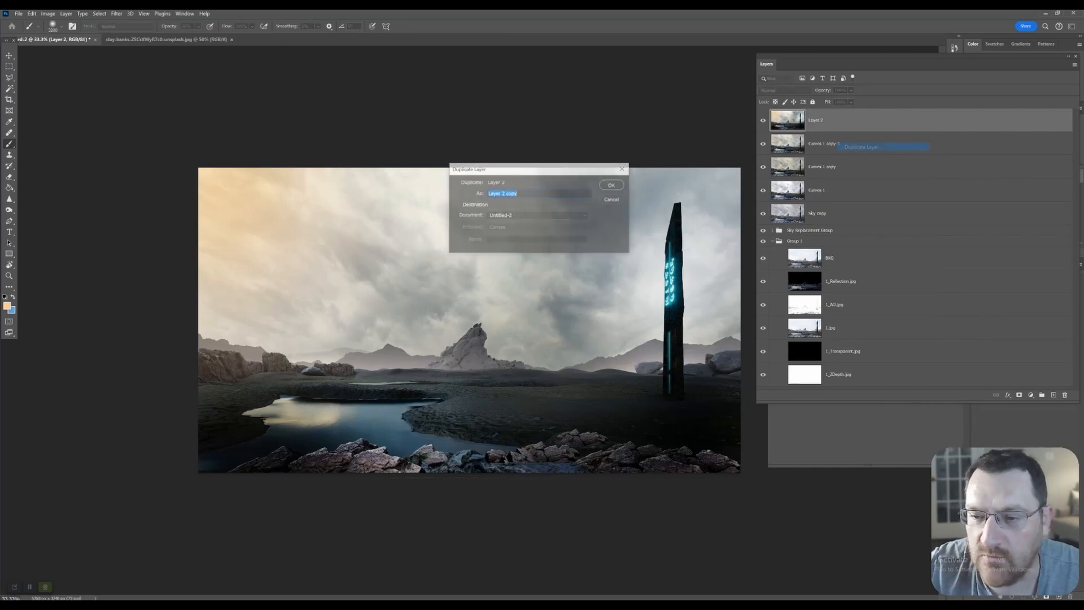
pyautogui.click(612, 184)
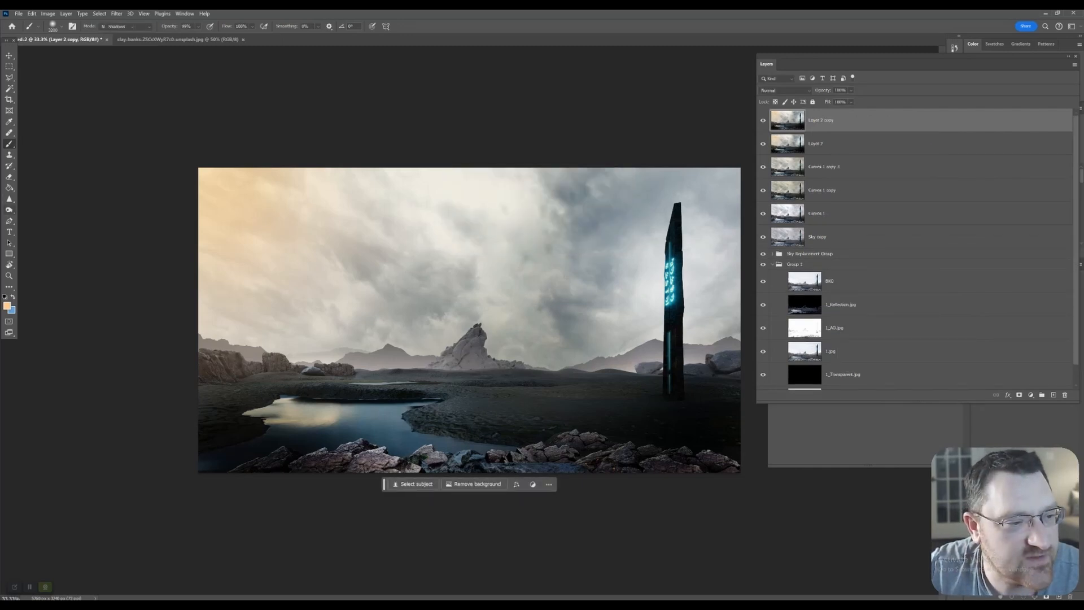
# Burn the shadows along the dark ground, the distant hills and the central rock on Layer 2 copy.
pyautogui.click(9, 209)
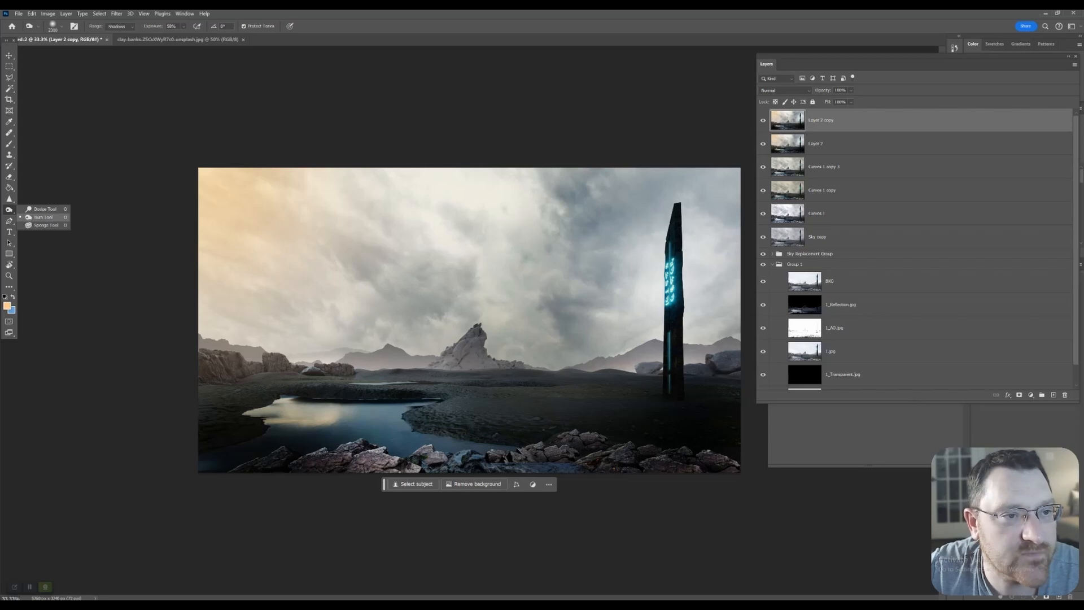
pyautogui.click(44, 216)
pyautogui.click(226, 373)
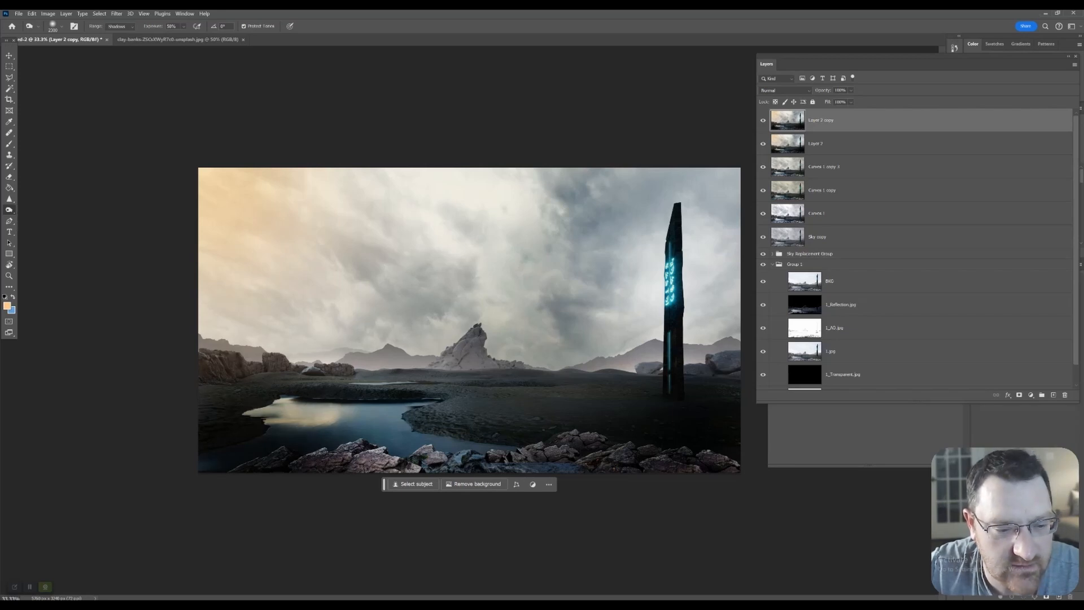
pyautogui.click(471, 371)
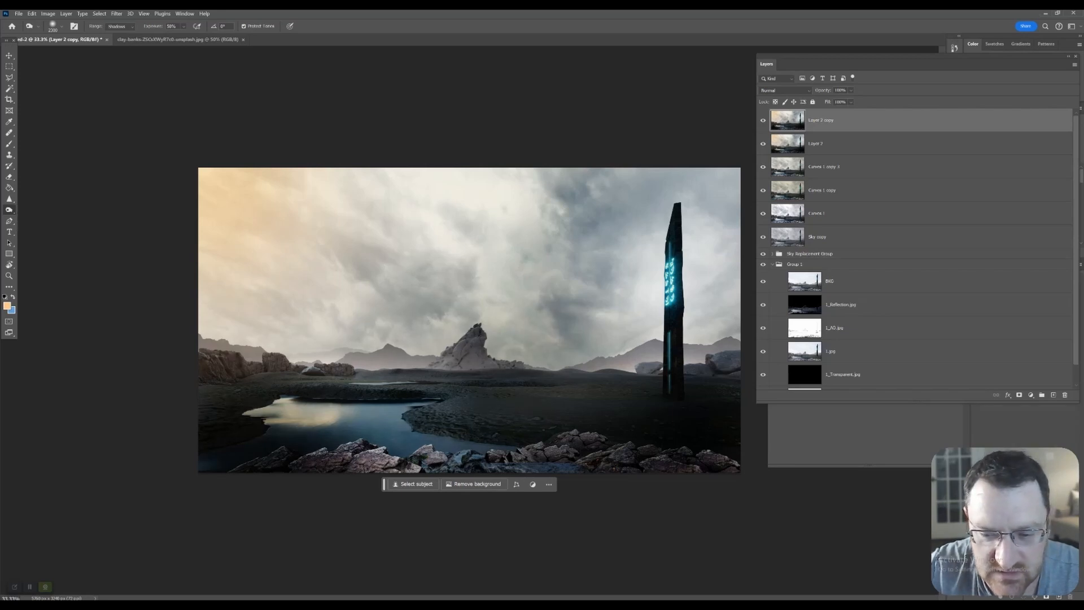
pyautogui.click(432, 373)
pyautogui.click(370, 373)
pyautogui.click(312, 374)
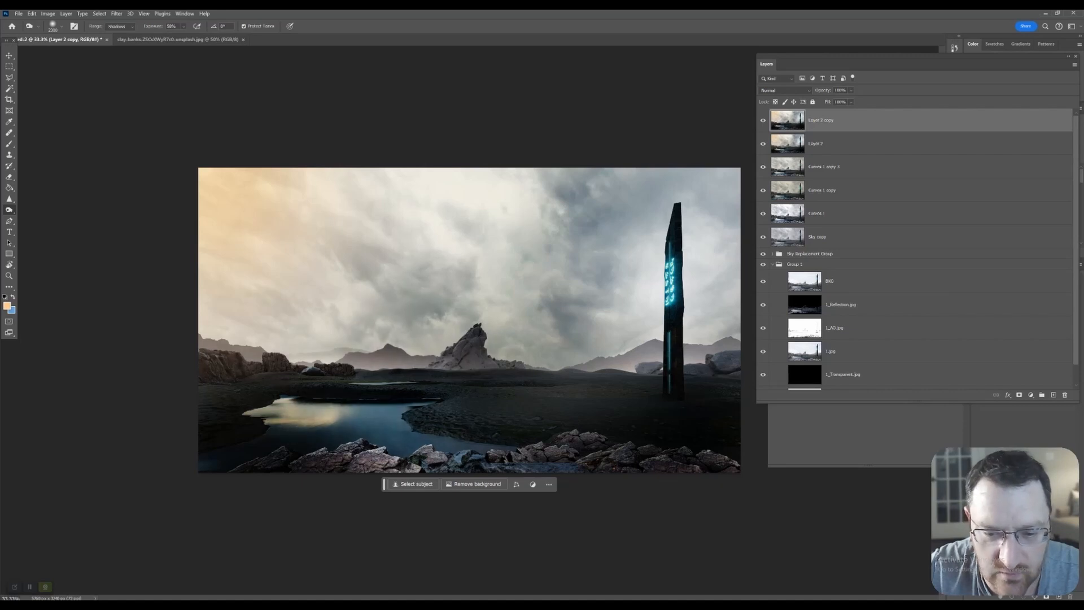
pyautogui.click(404, 355)
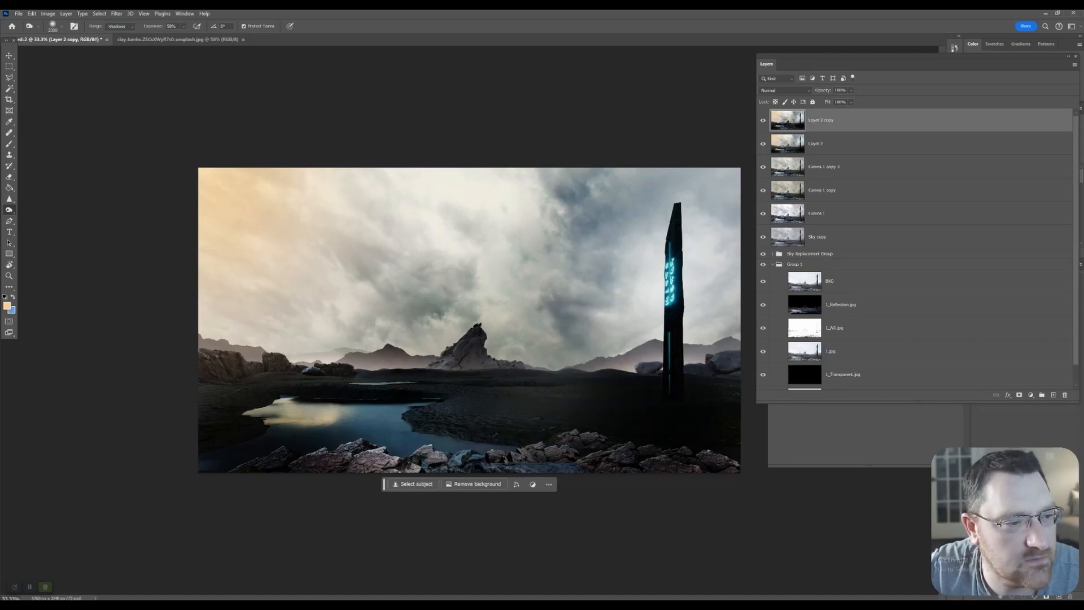
# Switch to the Dodge tool and add a new empty layer above Layer 2 copy.
pyautogui.rightClick(9, 210)
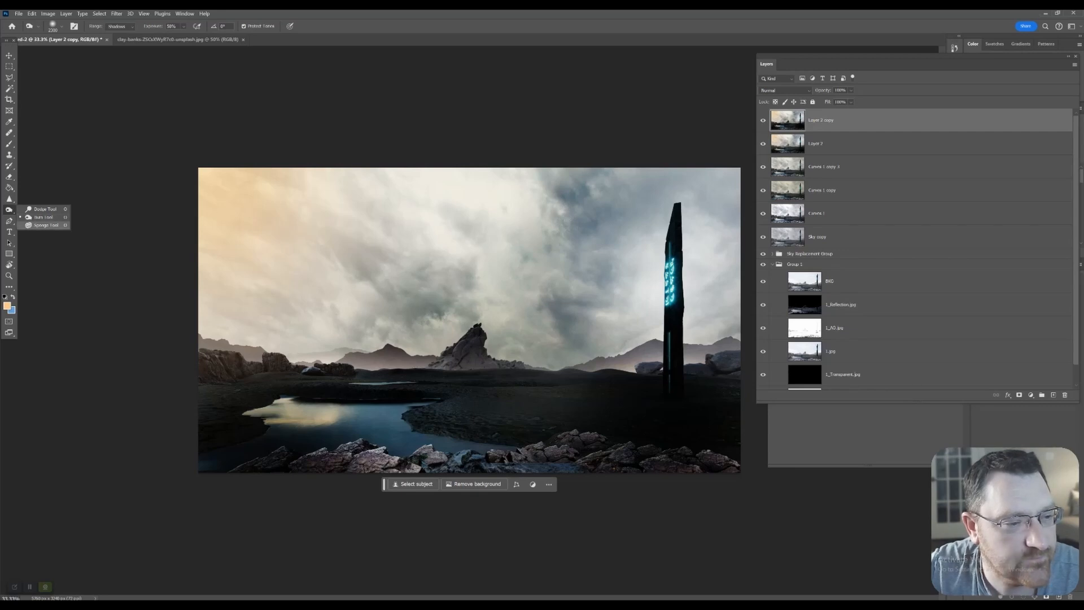
pyautogui.click(39, 208)
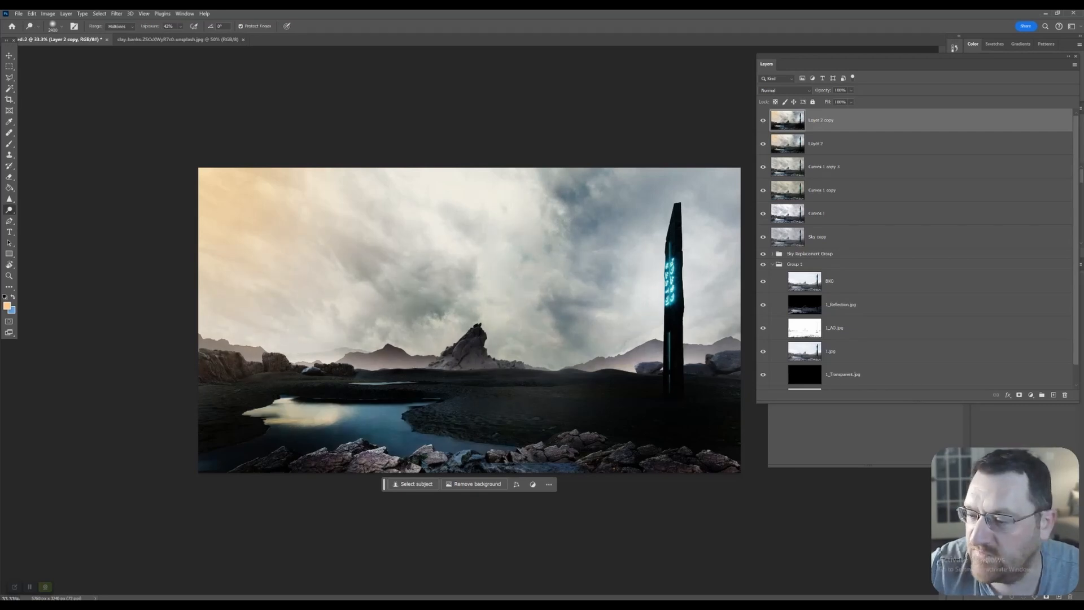
pyautogui.click(1054, 395)
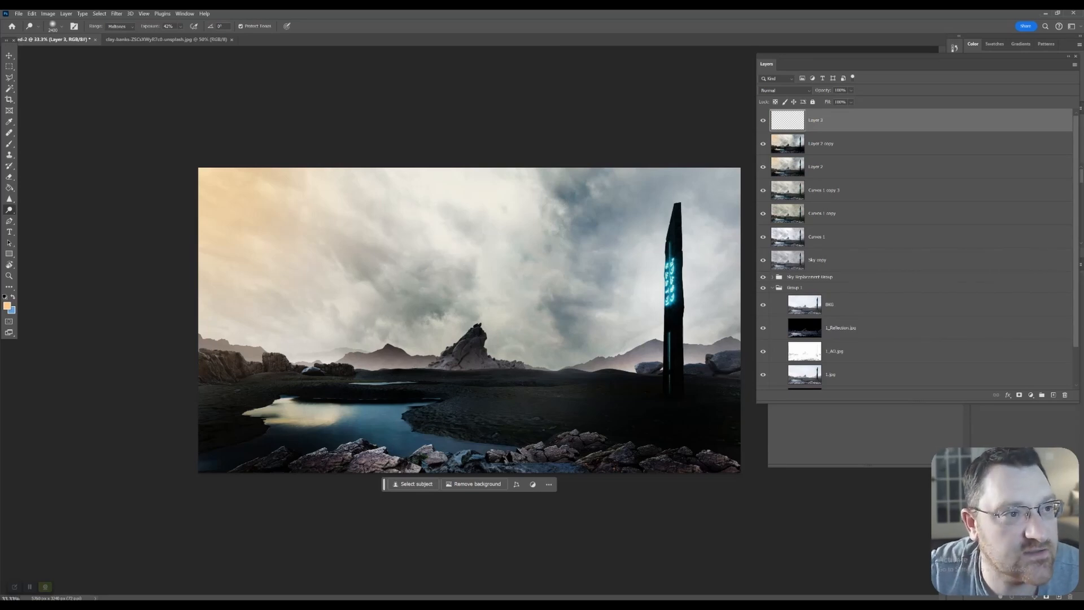
# Choose the Clouds 3 brush tip for the Dodge tool and enlarge it.
pyautogui.click(61, 26)
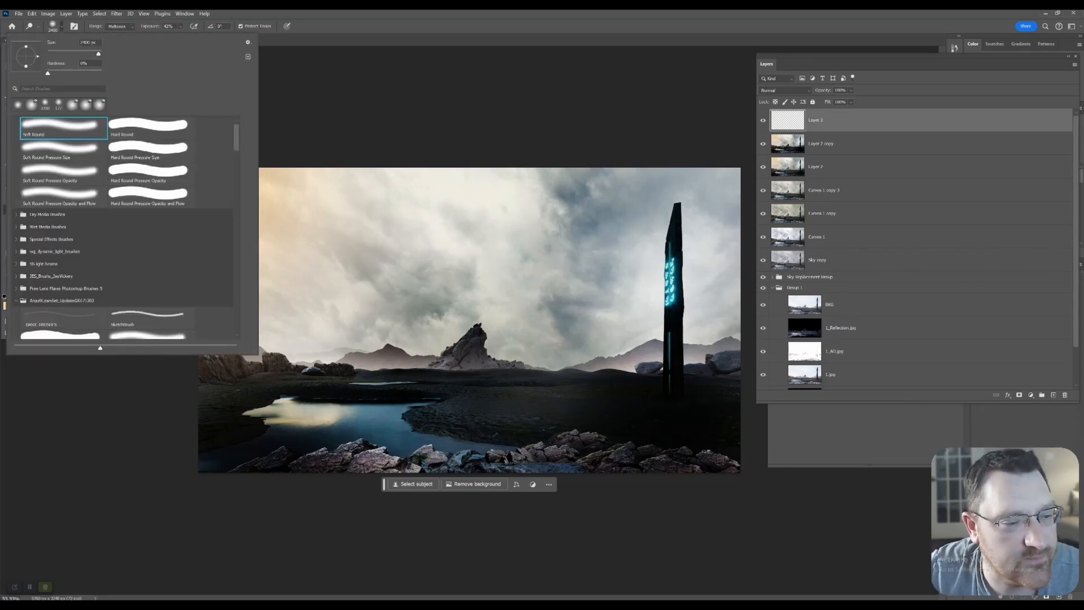
pyautogui.scroll(-15, 125, 226)
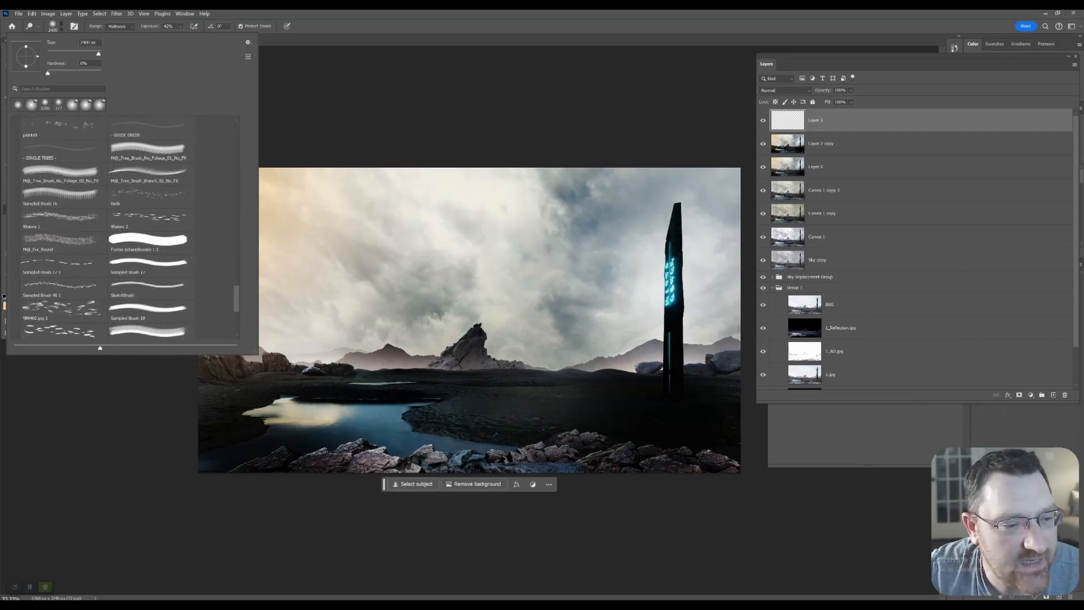
pyautogui.scroll(10, 102, 226)
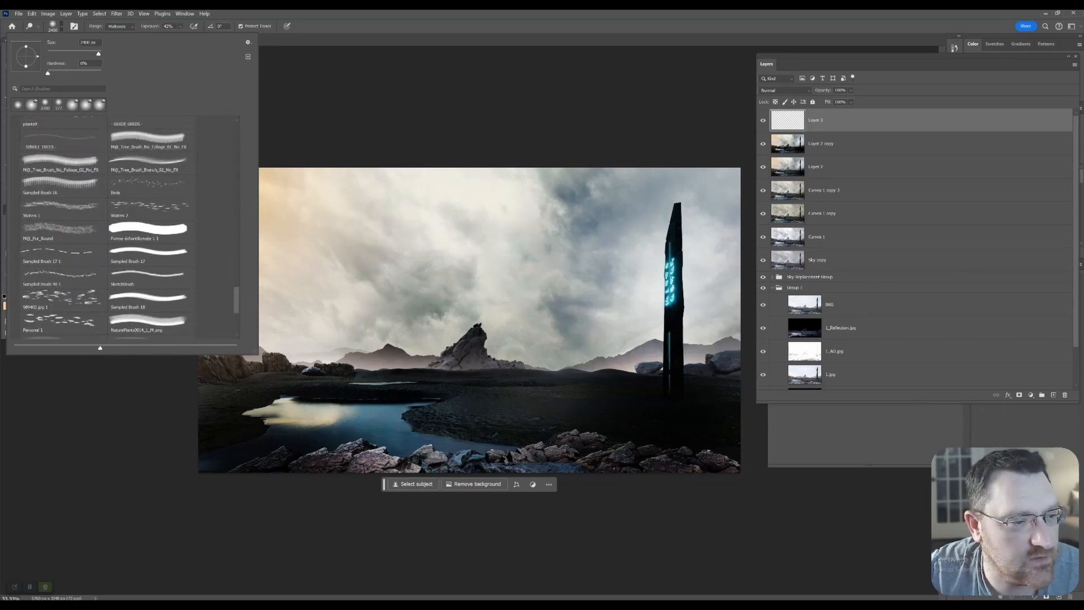
pyautogui.scroll(8, 105, 226)
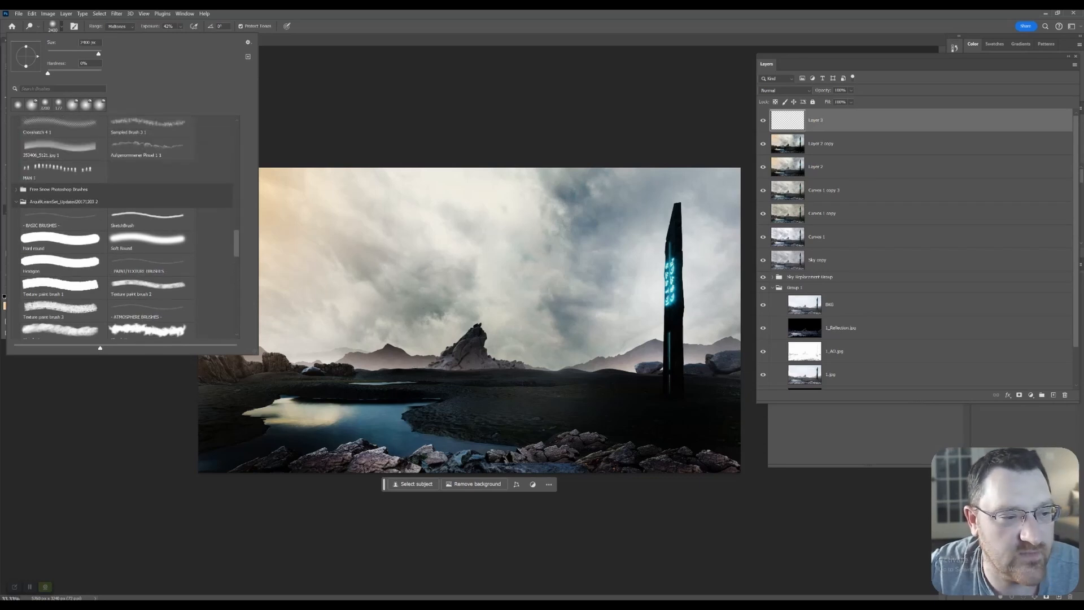
pyautogui.scroll(-3, 122, 229)
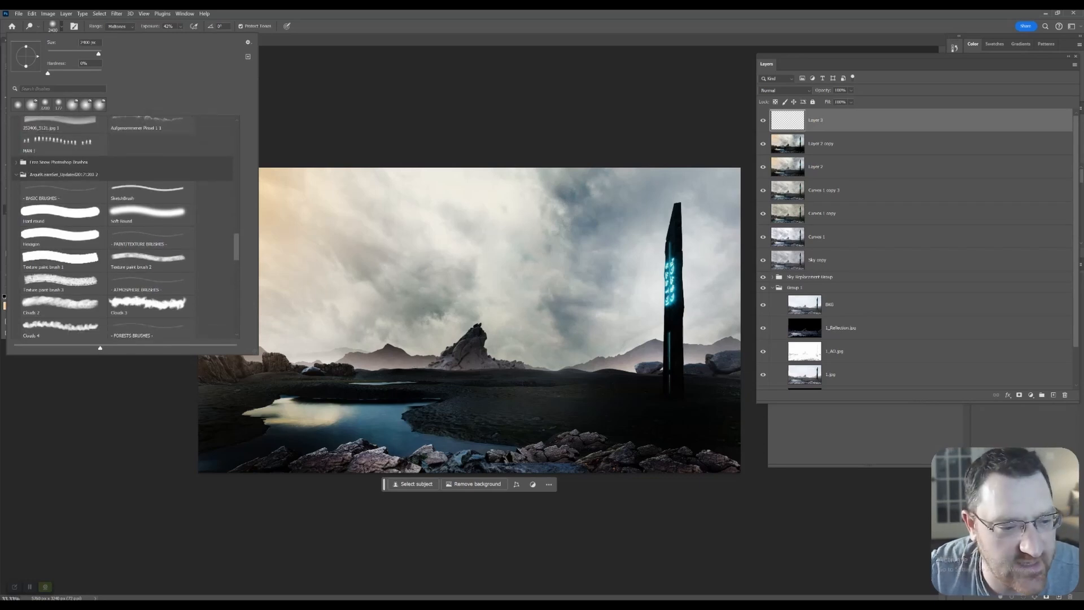
pyautogui.scroll(-1, 122, 227)
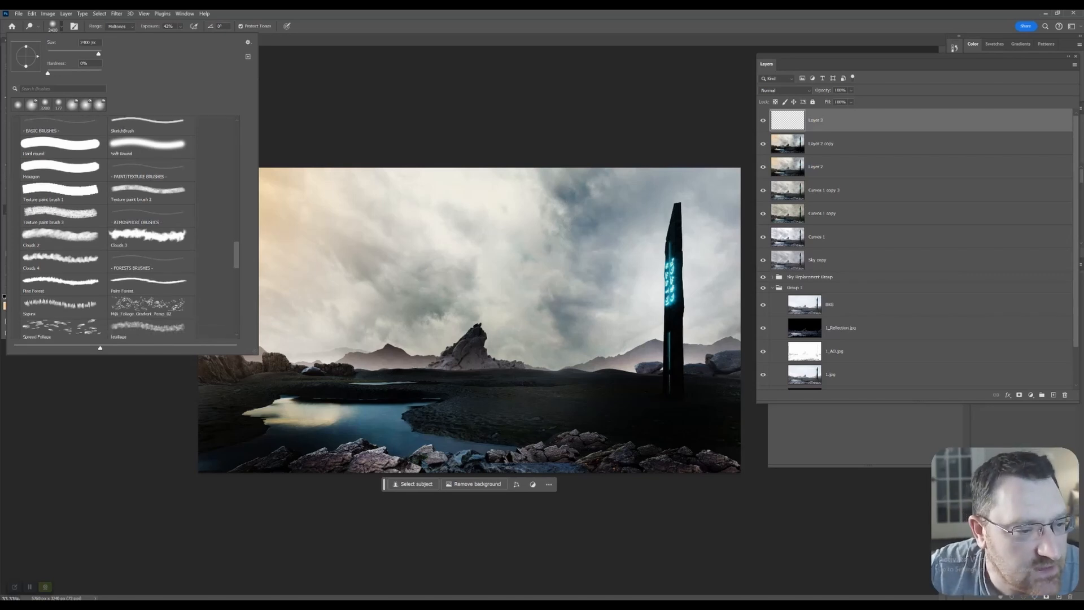
pyautogui.doubleClick(147, 236)
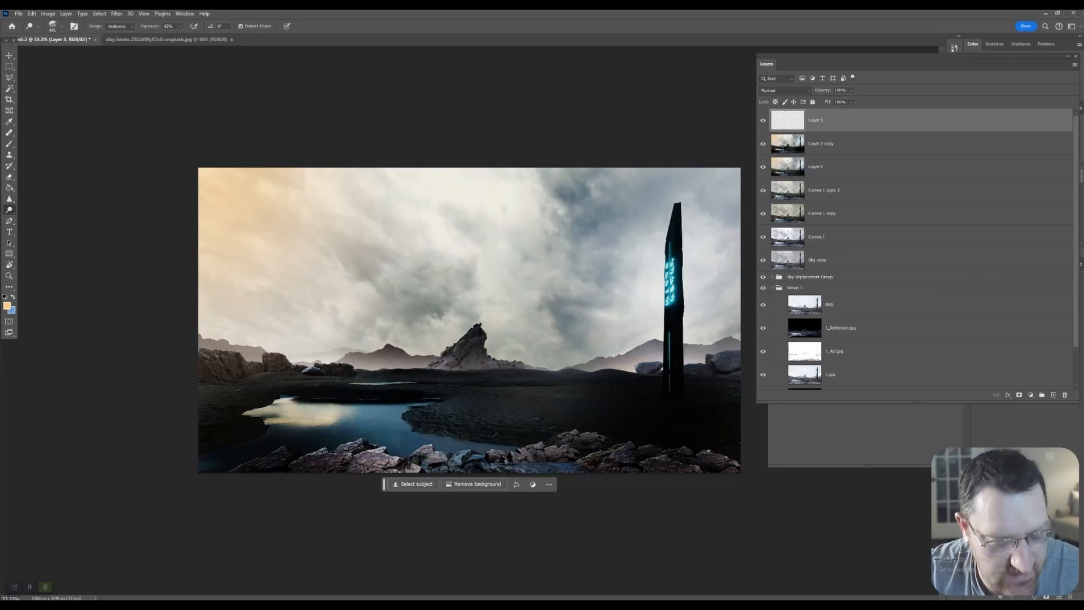
pyautogui.press(']')
pyautogui.press(']')
pyautogui.press(']')
pyautogui.press(']')
pyautogui.press(']')
pyautogui.press(']')
pyautogui.press(']')
# Set the foreground colour to white and choose the Clouds 2 tip for the Brush tool.
pyautogui.press('x')
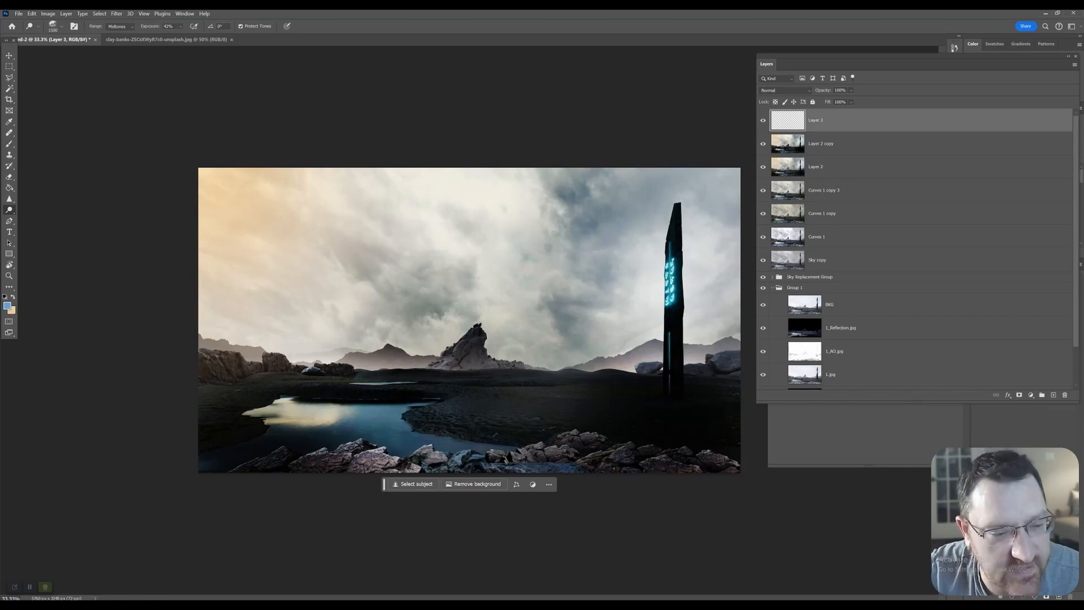
pyautogui.press('d')
pyautogui.press('x')
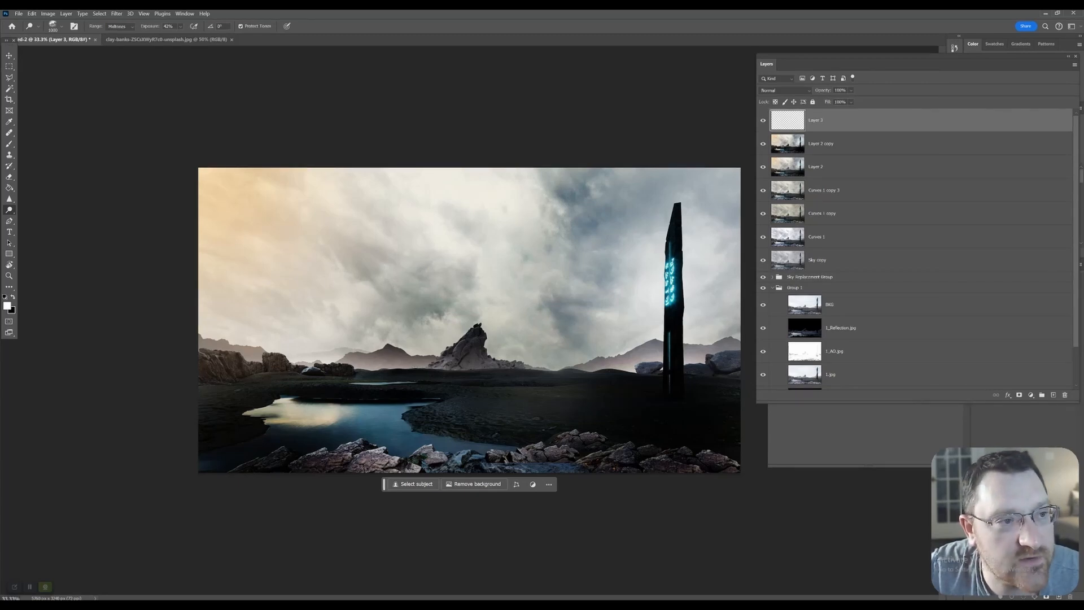
pyautogui.press('b')
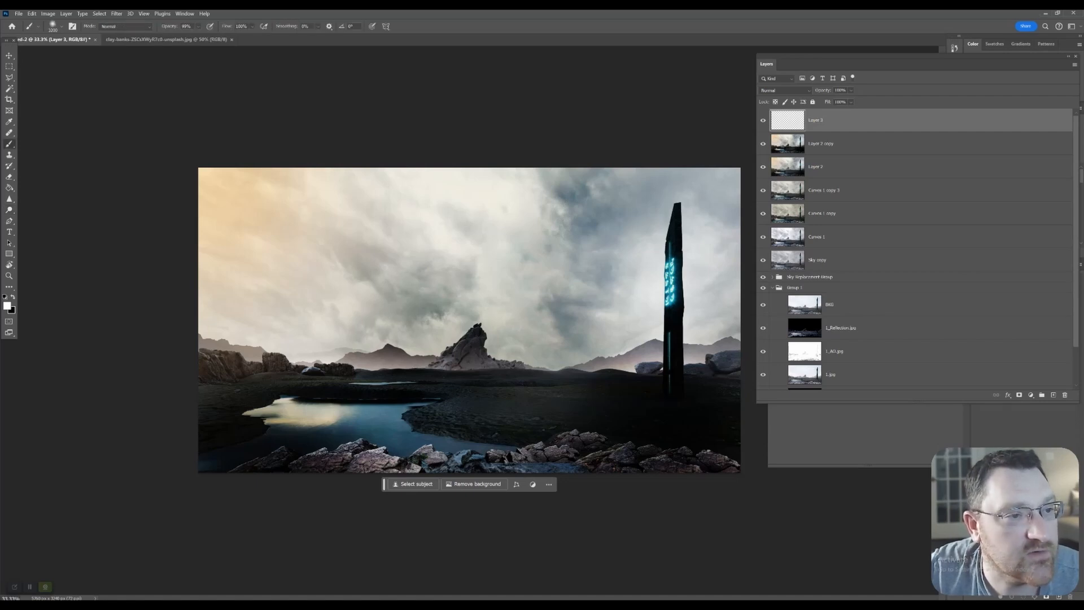
pyautogui.click(57, 25)
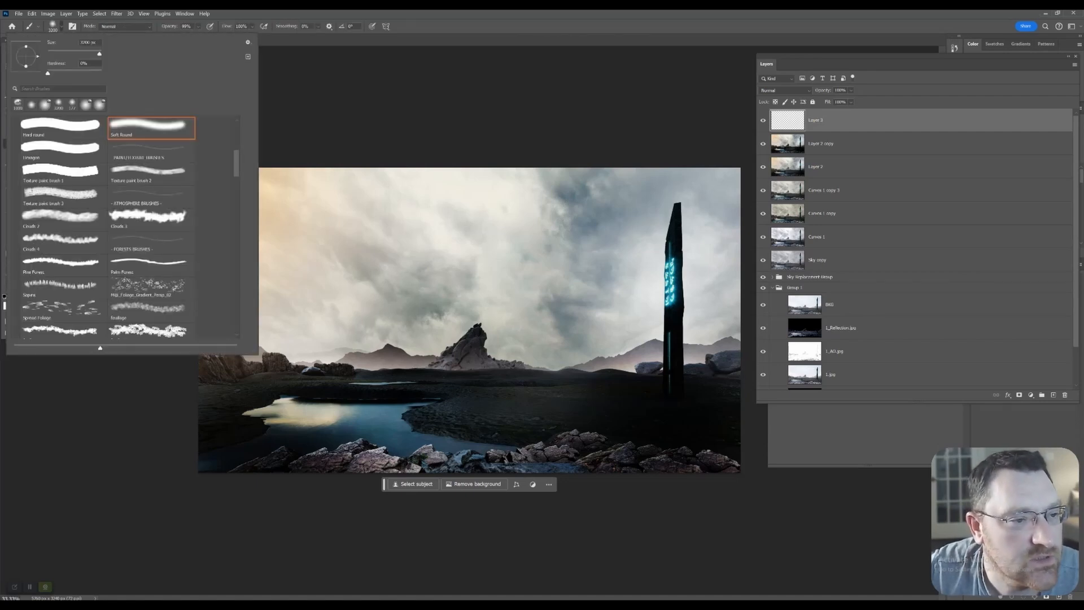
pyautogui.click(63, 220)
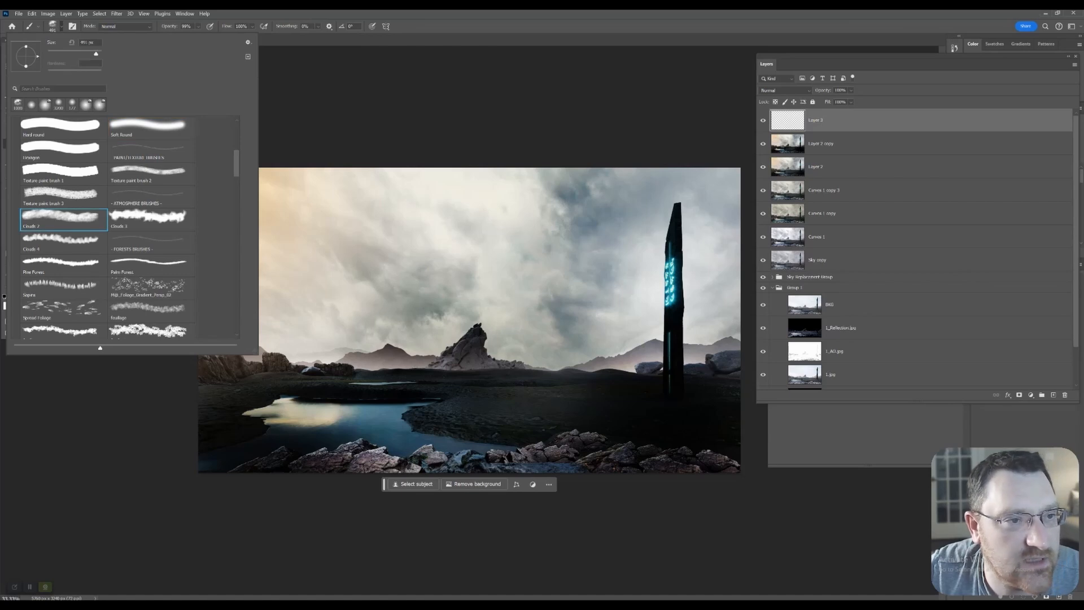
# Try two white cloud stamps in the sky above the central rock and undo them.
pyautogui.click(426, 302)
pyautogui.click(444, 302)
pyautogui.hotkey('ctrl', 'z')
pyautogui.hotkey('ctrl', 'z')
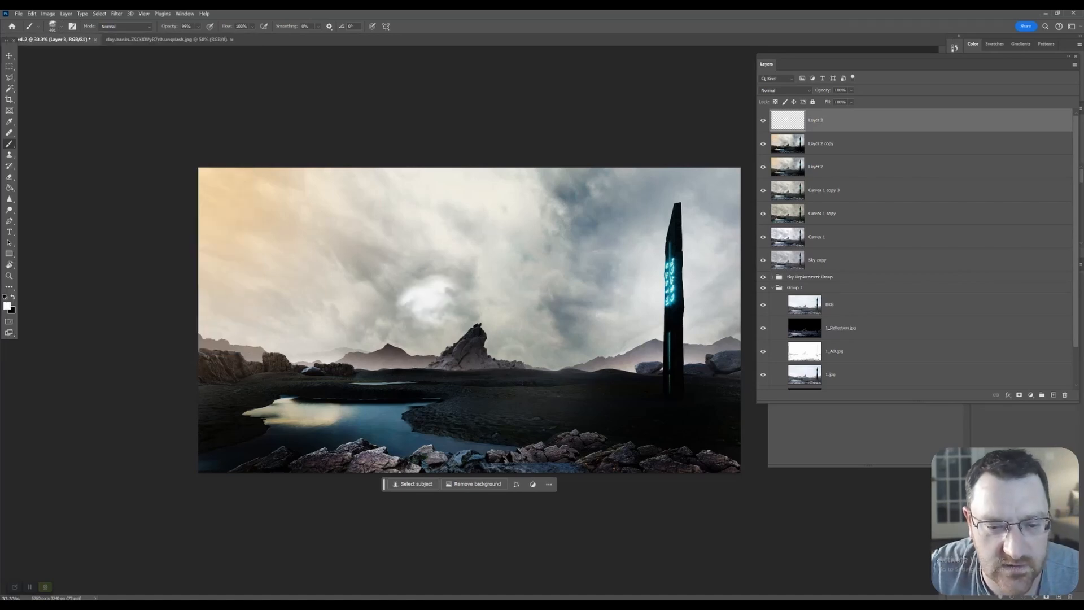
# Paint faint white mist over the rocks and along the foot of the hills on Layer 3.
pyautogui.click(201, 347)
pyautogui.click(241, 354)
pyautogui.click(266, 361)
pyautogui.click(313, 363)
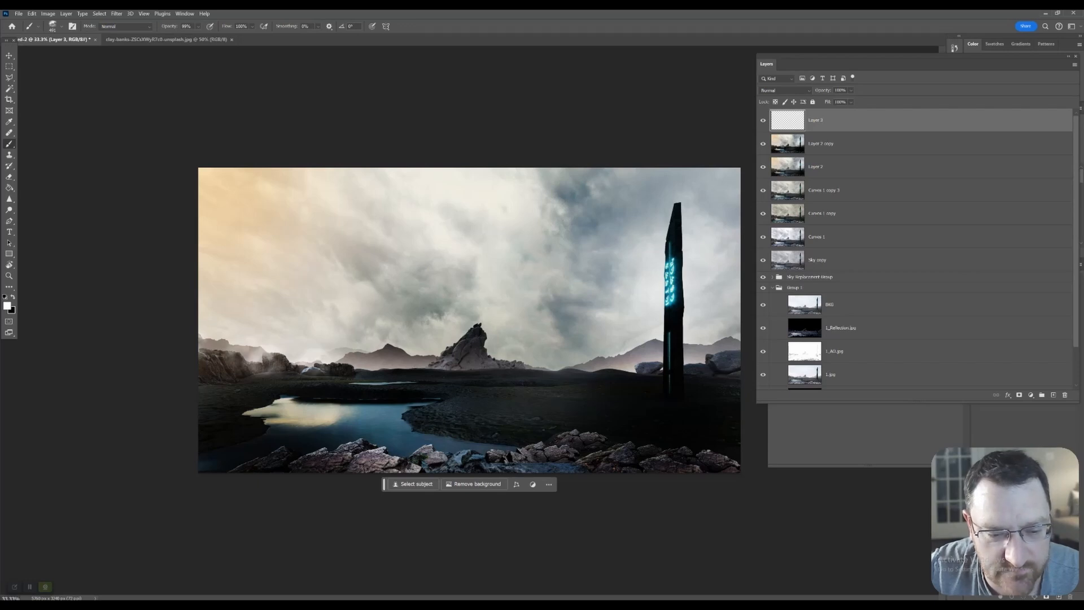
pyautogui.click(348, 364)
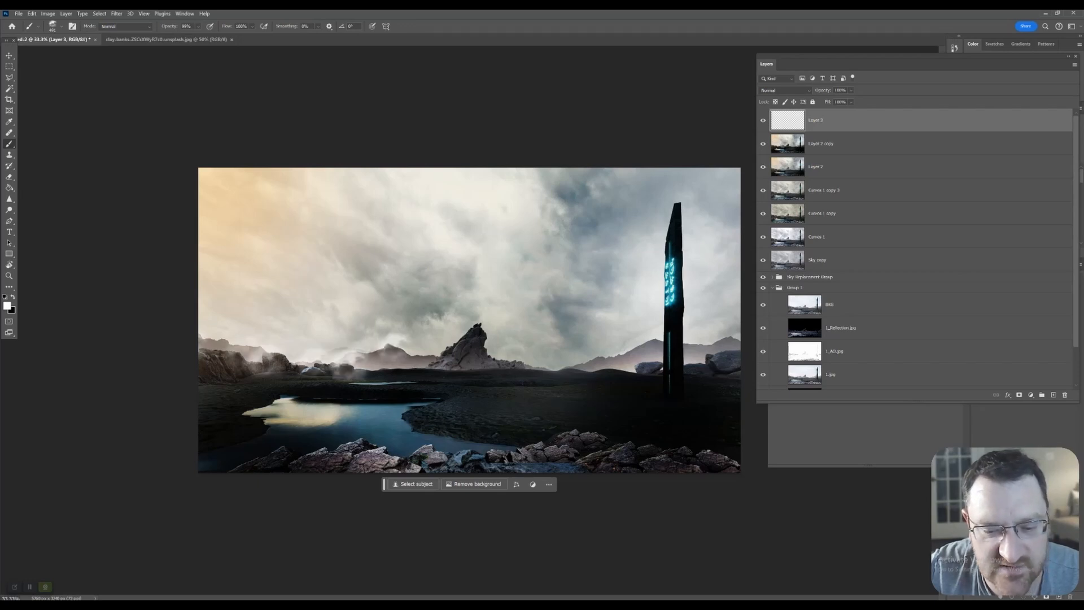
pyautogui.click(528, 367)
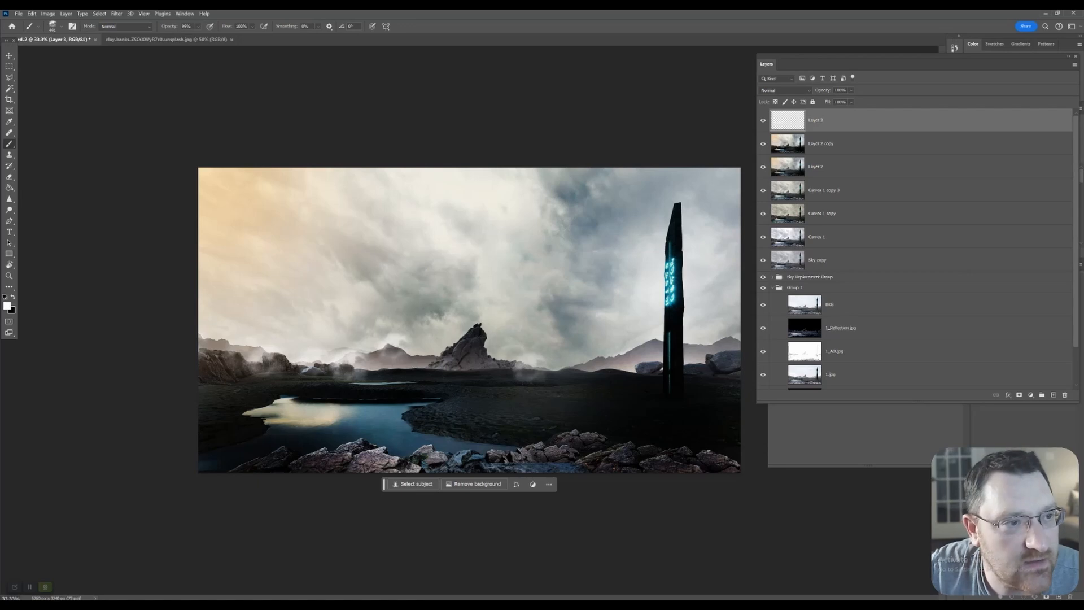
# Try a small soft round white stamp beside the central rock and undo it.
pyautogui.click(61, 26)
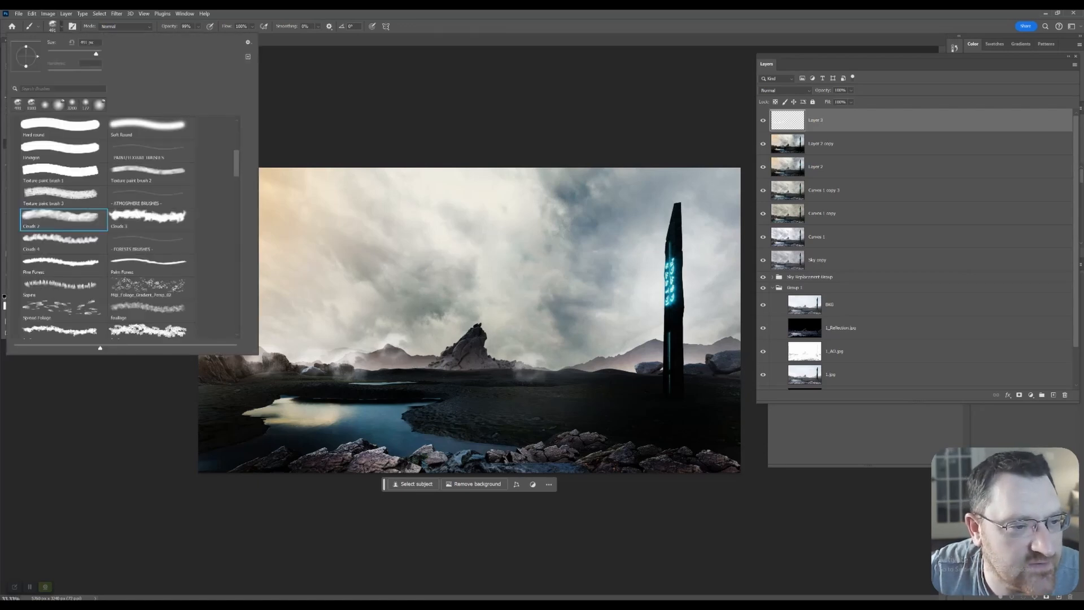
pyautogui.press('Return')
pyautogui.click(422, 367)
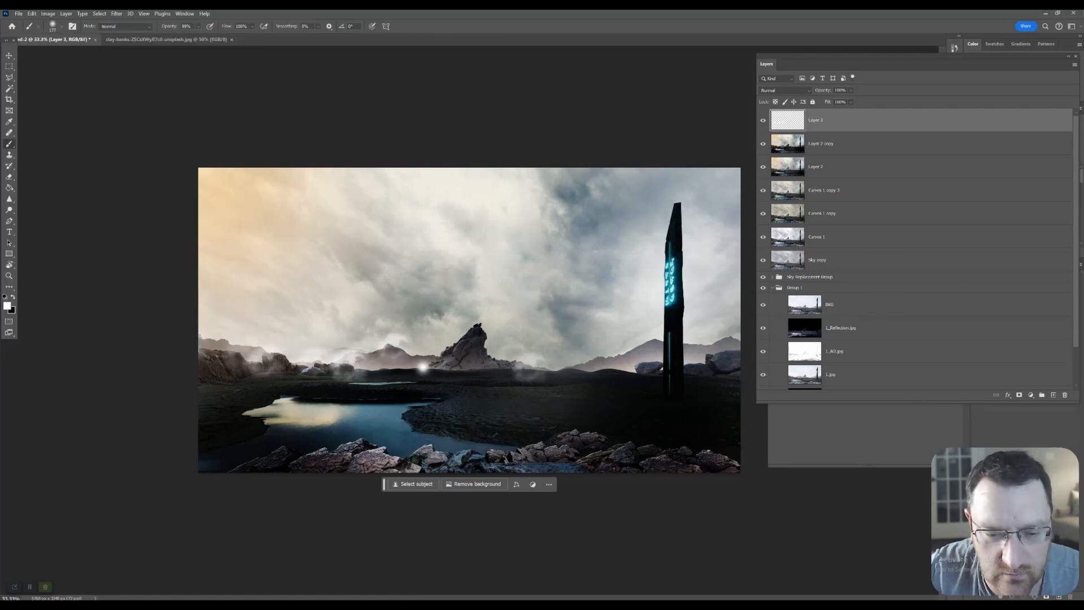
pyautogui.hotkey('ctrl', 'z')
# Paint denser cloud puffs along the horizon and soften their lower edges with the Eraser at 47% opacity.
pyautogui.click(61, 26)
pyautogui.scroll(-3, 108, 227)
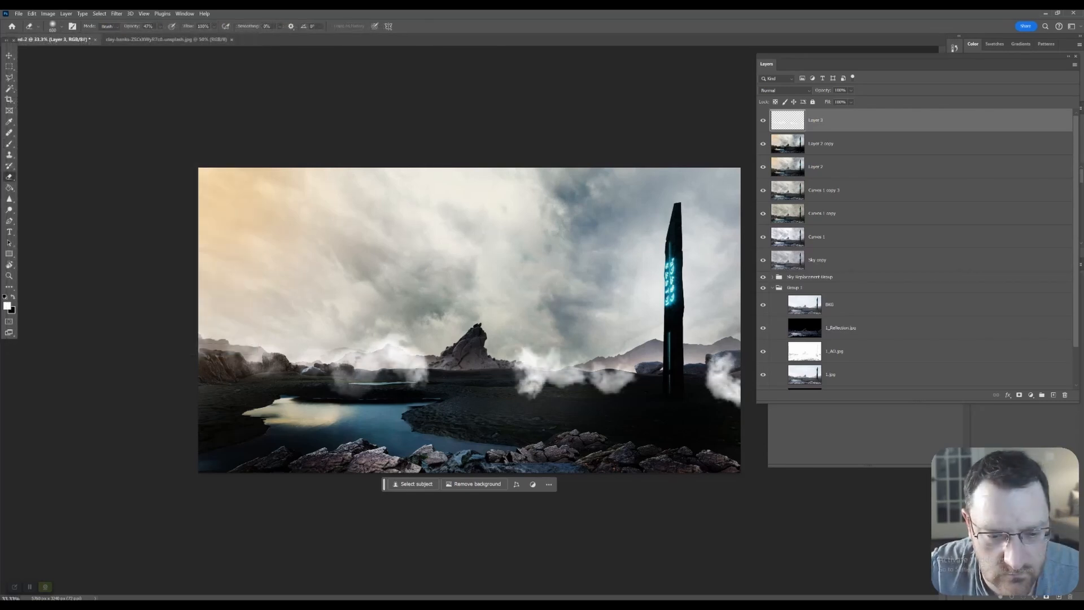
pyautogui.moveTo(364, 389)
pyautogui.mouseDown()
pyautogui.moveTo(418, 384)
pyautogui.moveTo(316, 384)
pyautogui.mouseUp()
pyautogui.moveTo(613, 390)
pyautogui.mouseDown()
pyautogui.moveTo(525, 389)
pyautogui.moveTo(627, 384)
pyautogui.moveTo(530, 377)
pyautogui.mouseUp()
pyautogui.moveTo(734, 396); pyautogui.dragTo(714, 367)
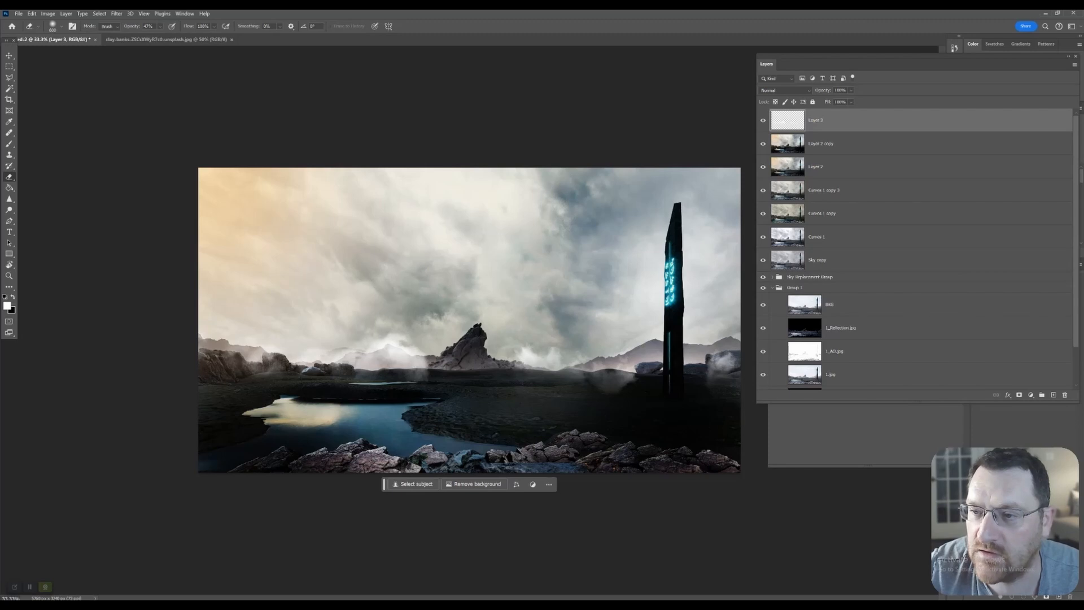
# Try blend modes such as Dissolve and Color Dodge on the mist layer and return it to Normal.
pyautogui.click(785, 90)
pyautogui.click(800, 98)
pyautogui.press('Down')
pyautogui.press('Down')
pyautogui.press('Down')
pyautogui.press('Down')
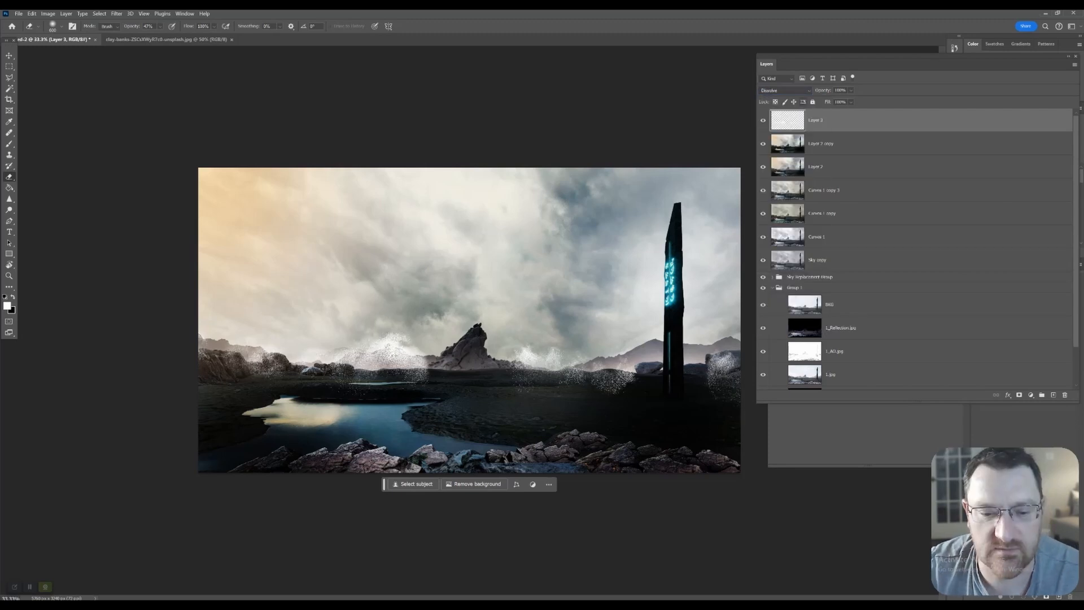
pyautogui.press('Down')
pyautogui.press('Down')
pyautogui.press('Down')
pyautogui.press('Down')
pyautogui.press('Down')
pyautogui.press('Down')
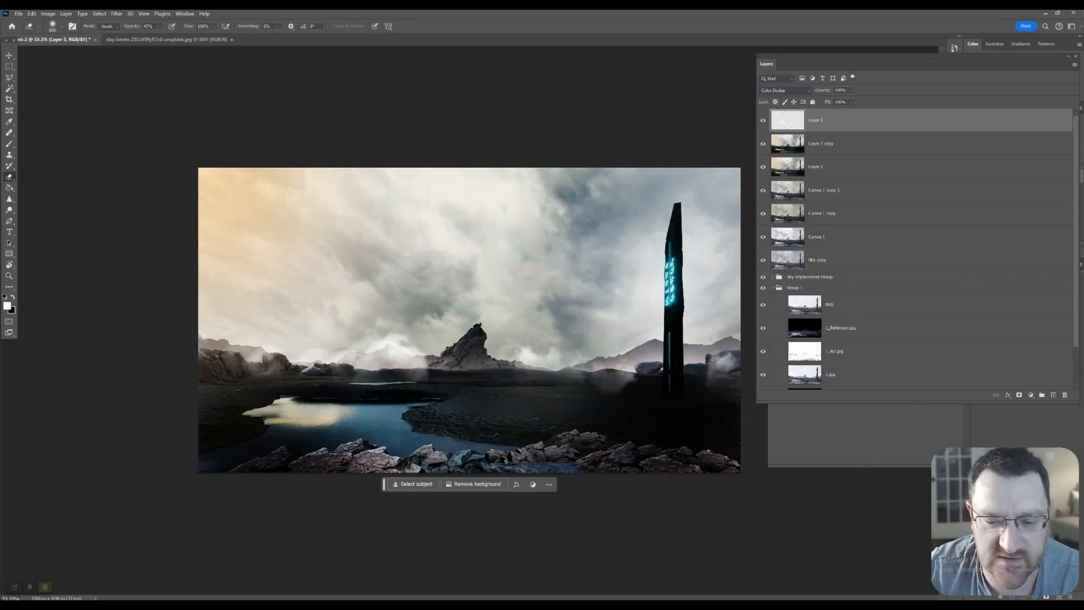
pyautogui.press('Down')
pyautogui.press('Up')
pyautogui.press('Up')
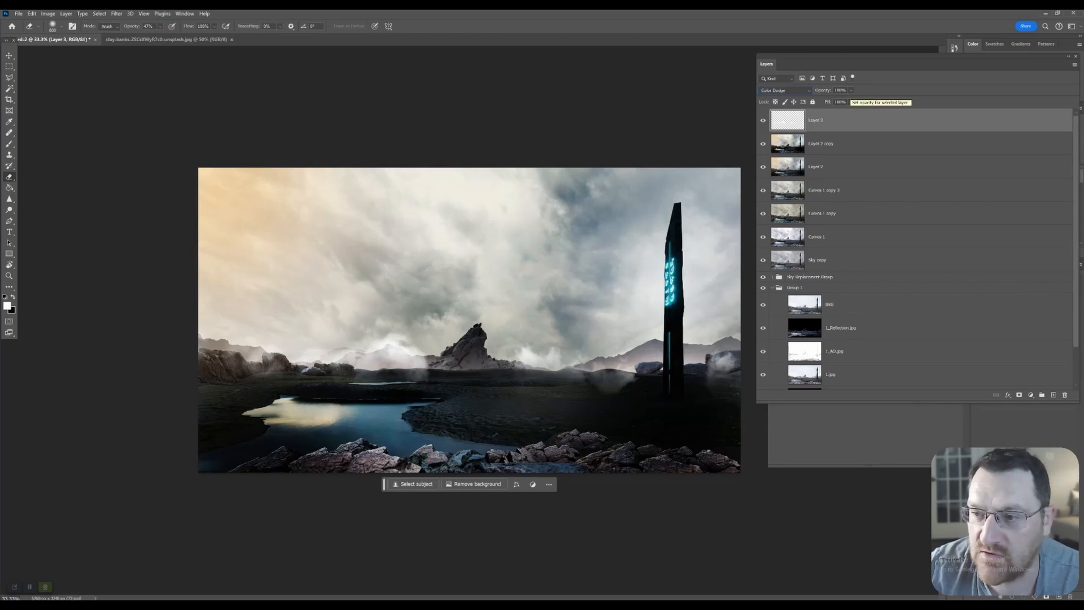
pyautogui.press('Up')
pyautogui.press('Up')
pyautogui.press('Up')
pyautogui.press('Up')
pyautogui.press('Up')
pyautogui.press('Up')
pyautogui.press('Up')
pyautogui.press('Up')
pyautogui.press('Up')
# Lower the mist layer's opacity to about 66% and merge it down into Layer 2 copy.
pyautogui.click(851, 90)
pyautogui.moveTo(867, 100); pyautogui.dragTo(853, 100)
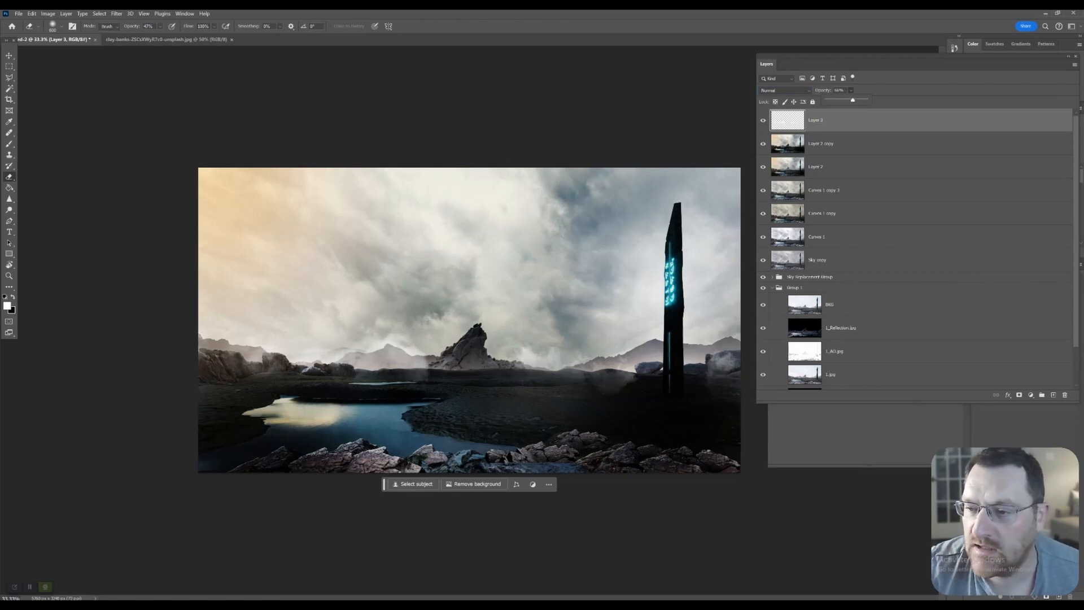
pyautogui.rightClick(884, 121)
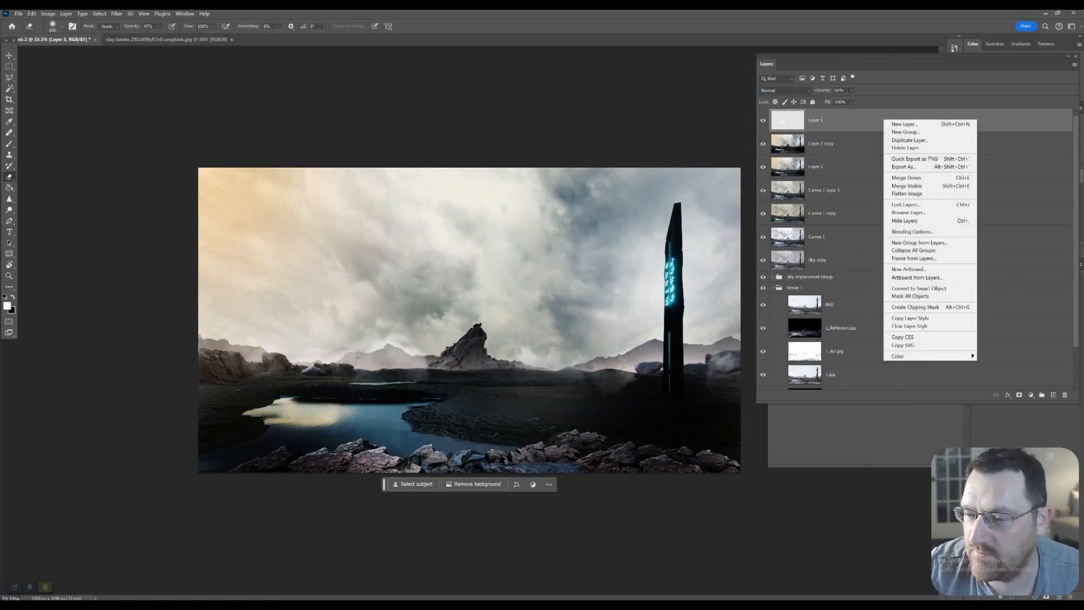
pyautogui.click(906, 177)
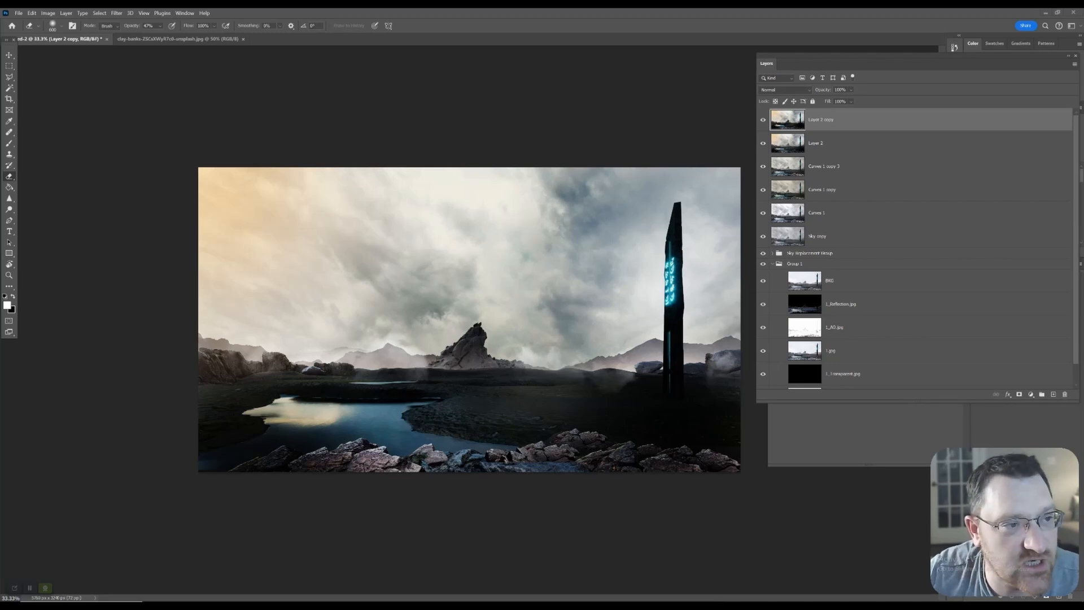
# Generate "Mass Effect Style Vehicle, Realistic, Black, Armor" in a small rectangular selection on the ground beside the narrow pool, and hide the contextual task bar.
pyautogui.press('z')
pyautogui.hotkey('ctrl', '+')
pyautogui.hotkey('ctrl', '+')
pyautogui.hotkey('ctrl', '+')
pyautogui.hotkey('ctrl', '+')
pyautogui.hotkey('ctrl', '+')
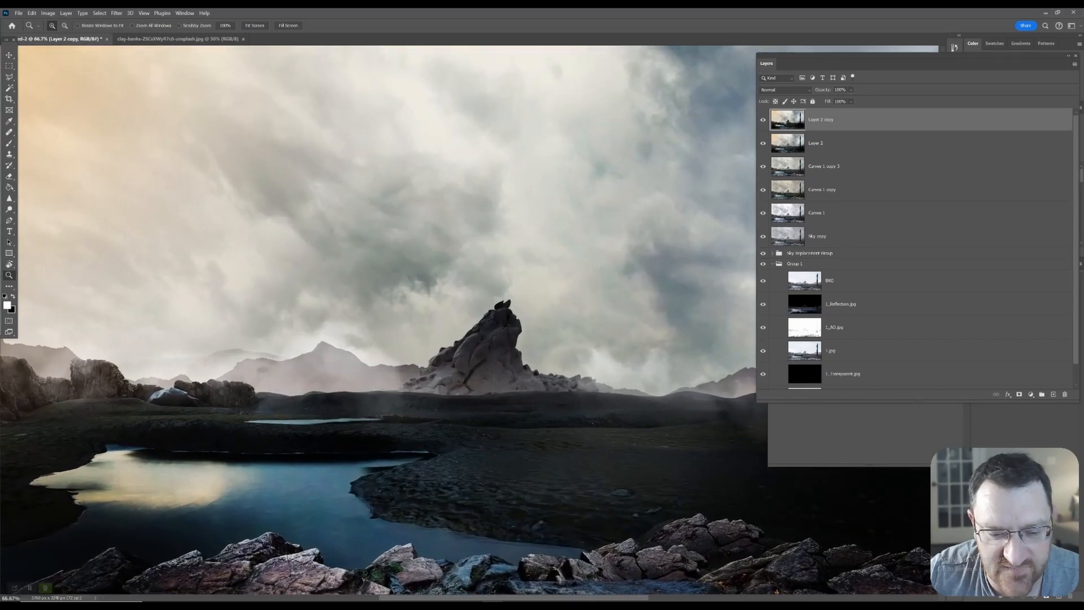
pyautogui.hotkey('ctrl', '-')
pyautogui.hotkey('ctrl', '-')
pyautogui.hotkey('ctrl', '-')
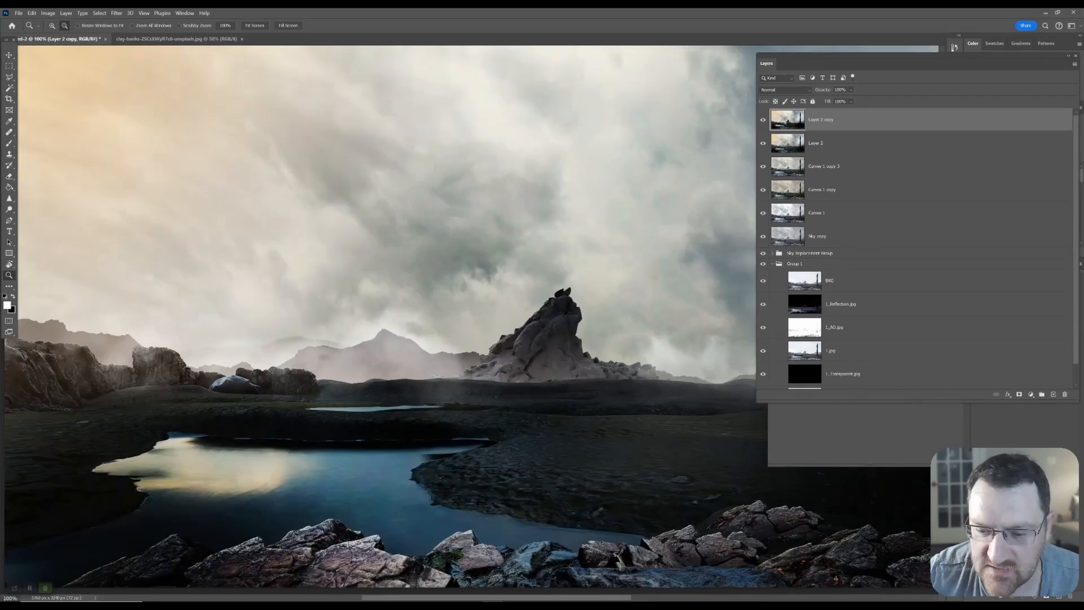
pyautogui.hotkey('ctrl', '+')
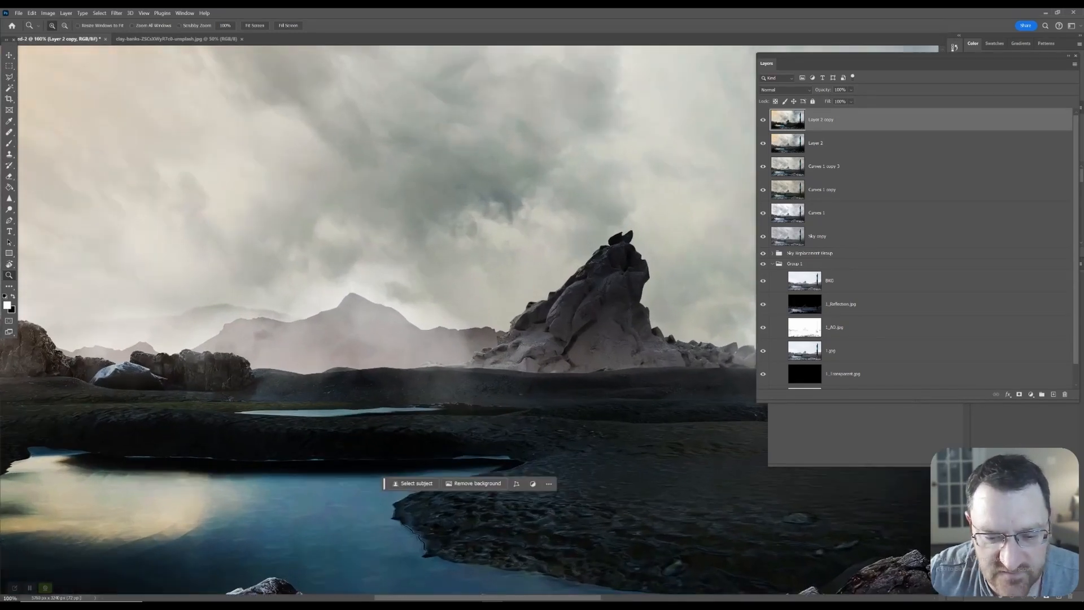
pyautogui.press('m')
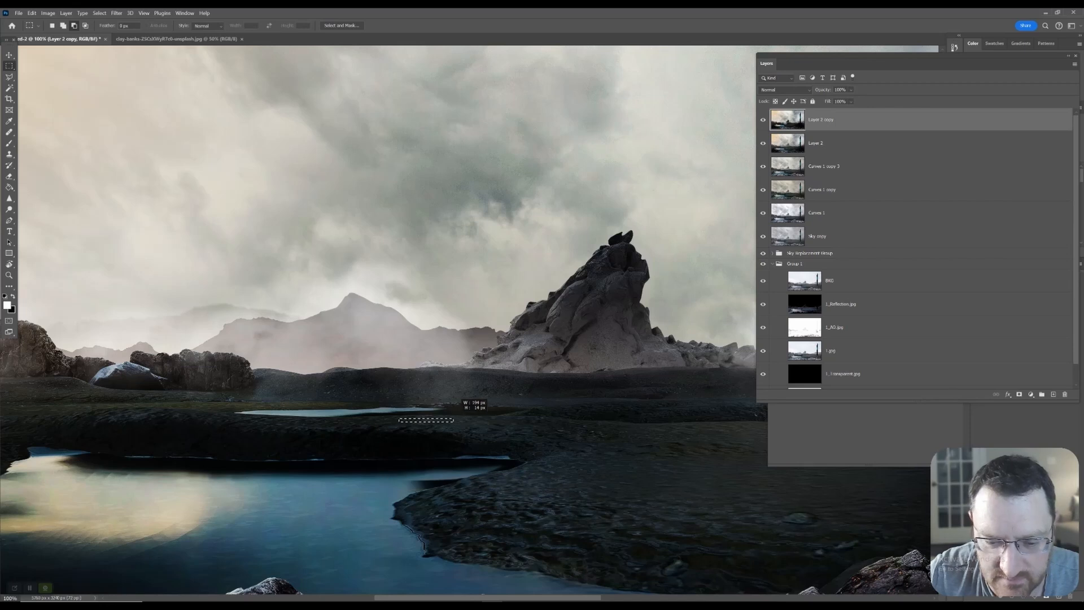
pyautogui.moveTo(502, 410); pyautogui.dragTo(510, 378)
pyautogui.click(395, 433)
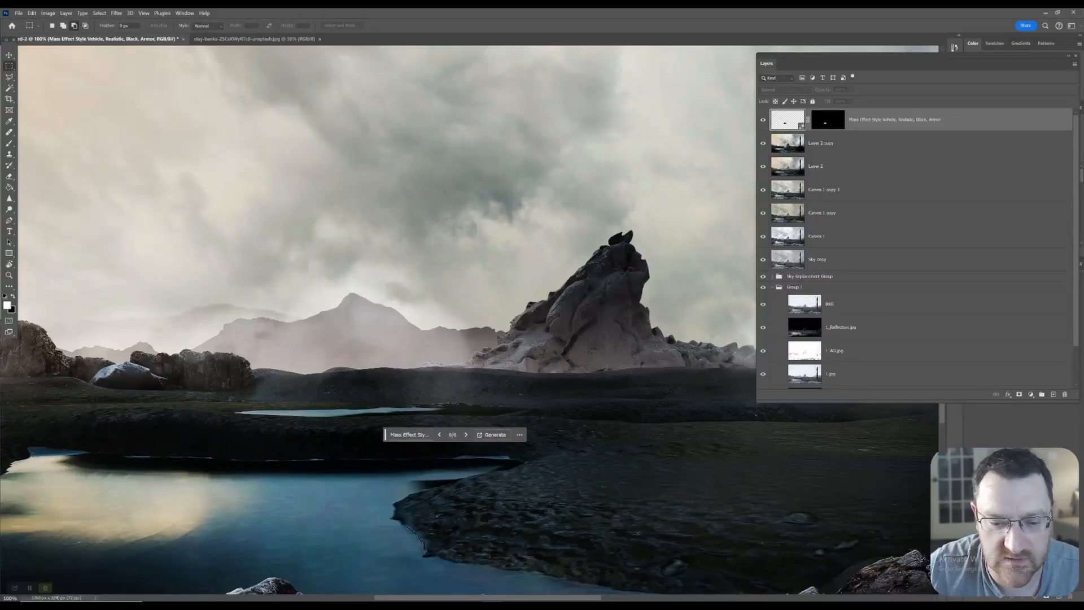
pyautogui.click(519, 434)
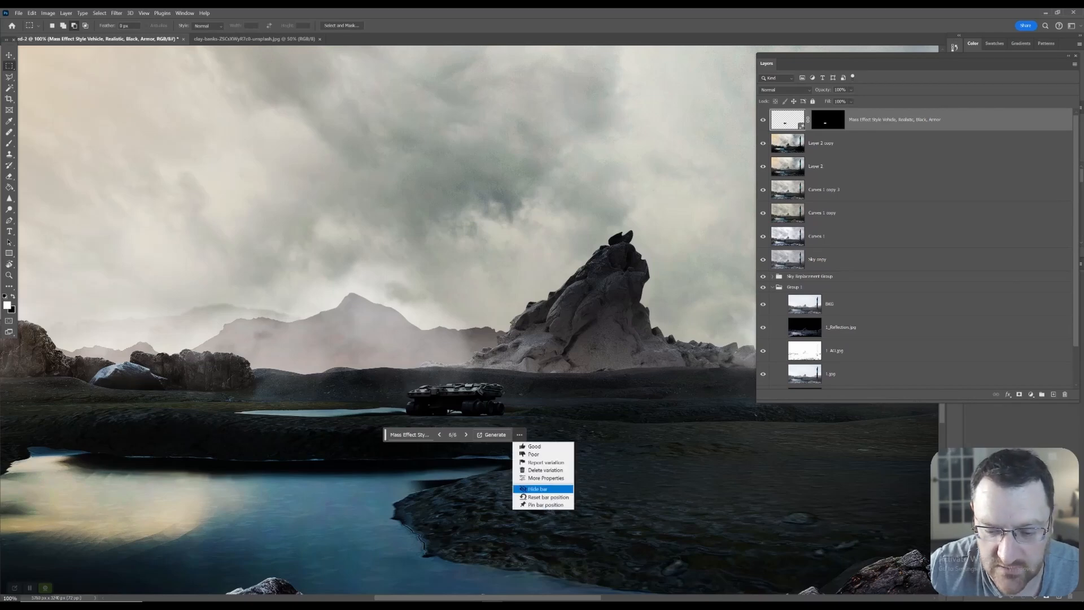
pyautogui.click(537, 488)
# Examine the generated armoured vehicle and its blending with the ground up close.
pyautogui.press('z')
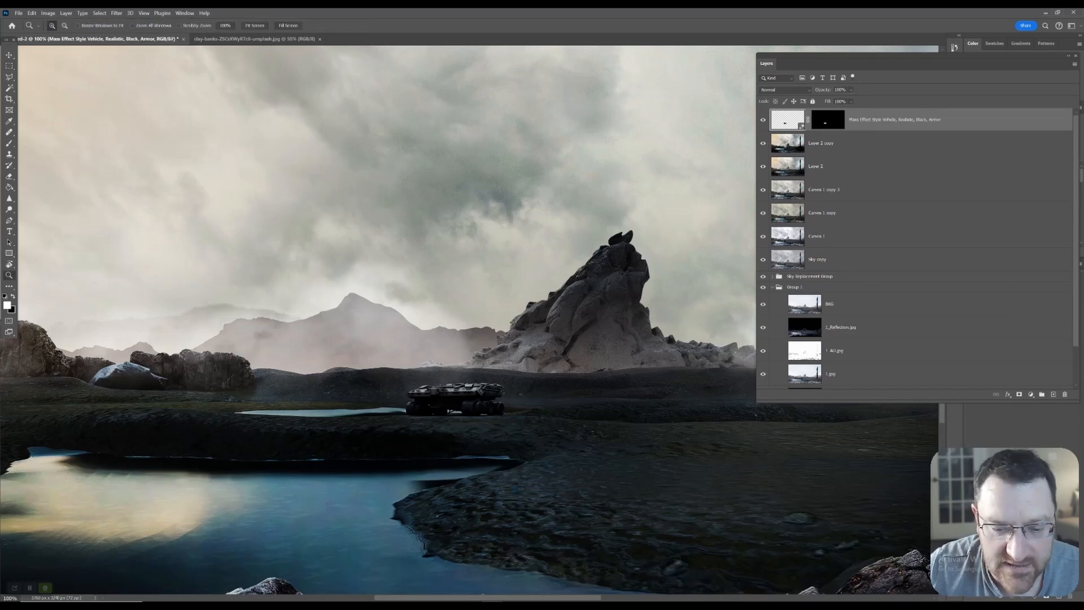
pyautogui.click(452, 418)
pyautogui.click(452, 418)
pyautogui.click(438, 390)
pyautogui.keyDown('alt'); pyautogui.click(519, 356); pyautogui.keyUp('alt')
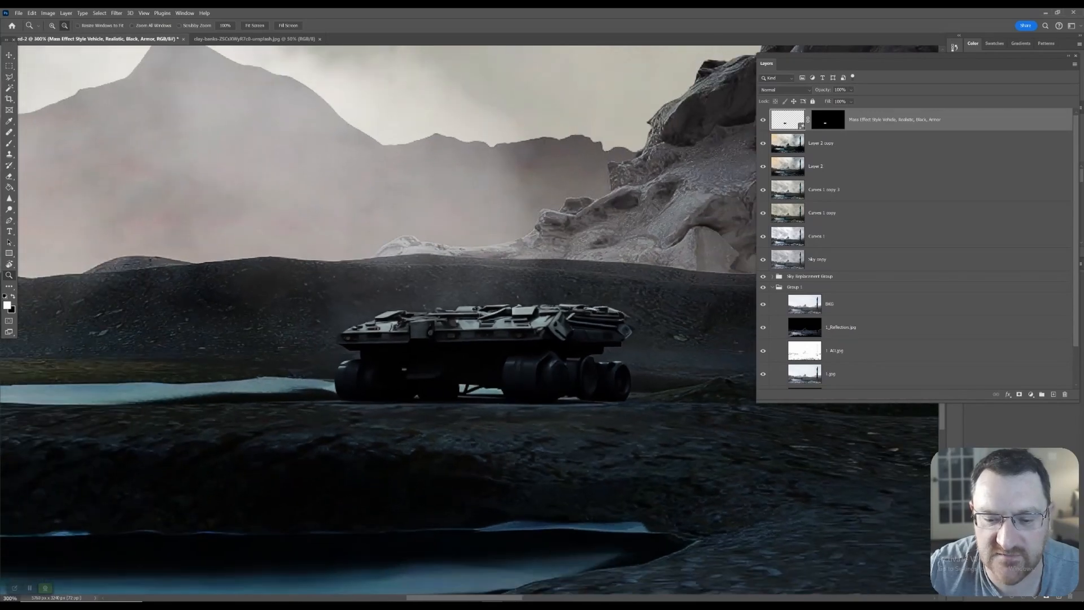
pyautogui.keyDown('alt'); pyautogui.click(522, 369); pyautogui.keyUp('alt')
pyautogui.click(519, 365)
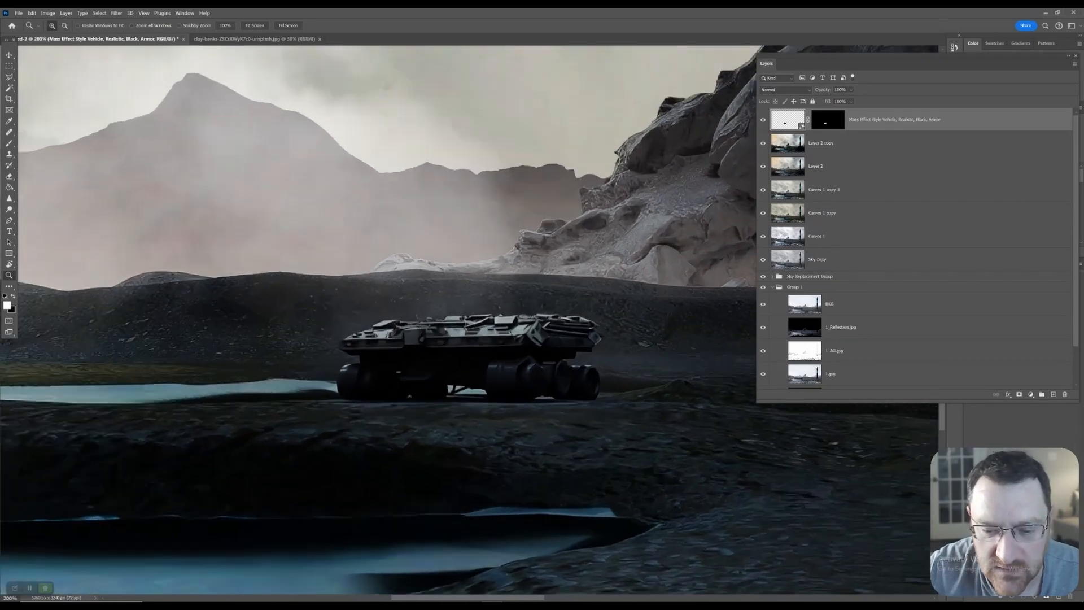
# Add a new empty layer above the generated vehicle layer for painting details on the vehicle.
pyautogui.click(637, 367)
pyautogui.click(638, 367)
pyautogui.click(638, 367)
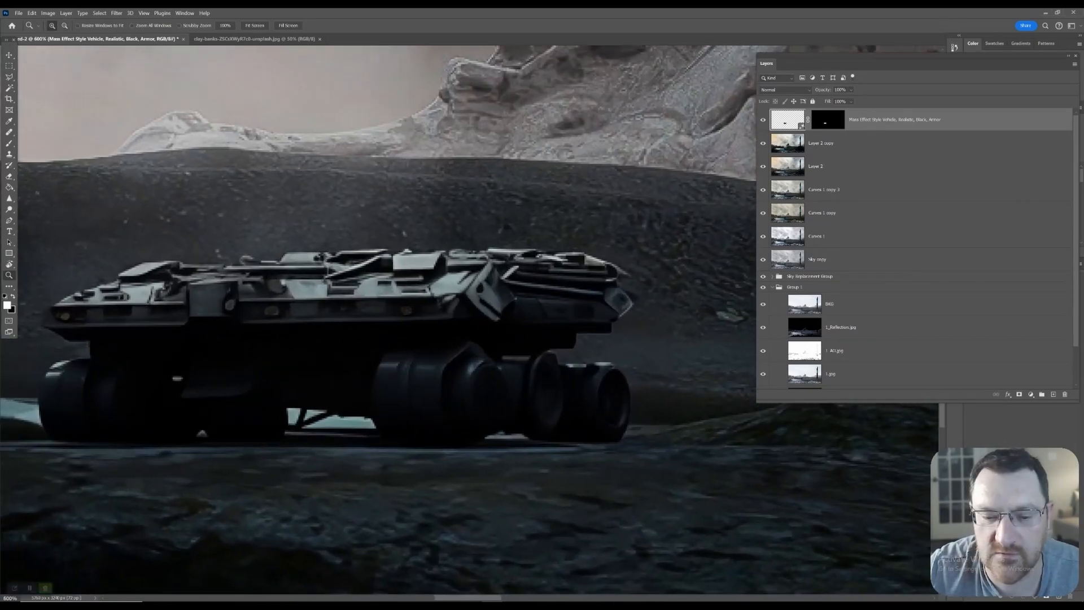
pyautogui.moveTo(452, 339); pyautogui.dragTo(555, 366)
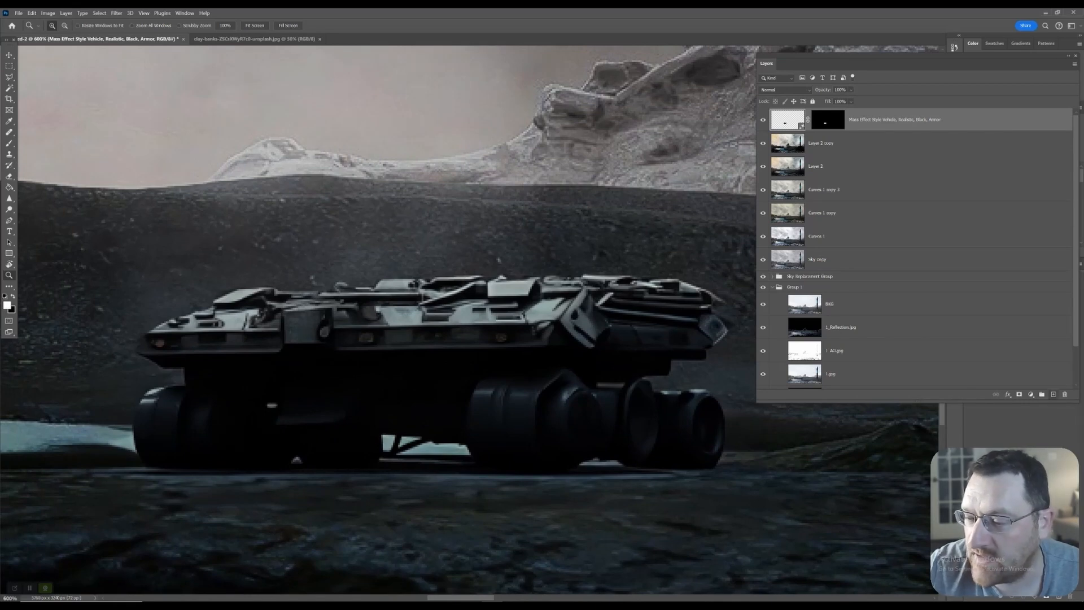
pyautogui.click(1053, 394)
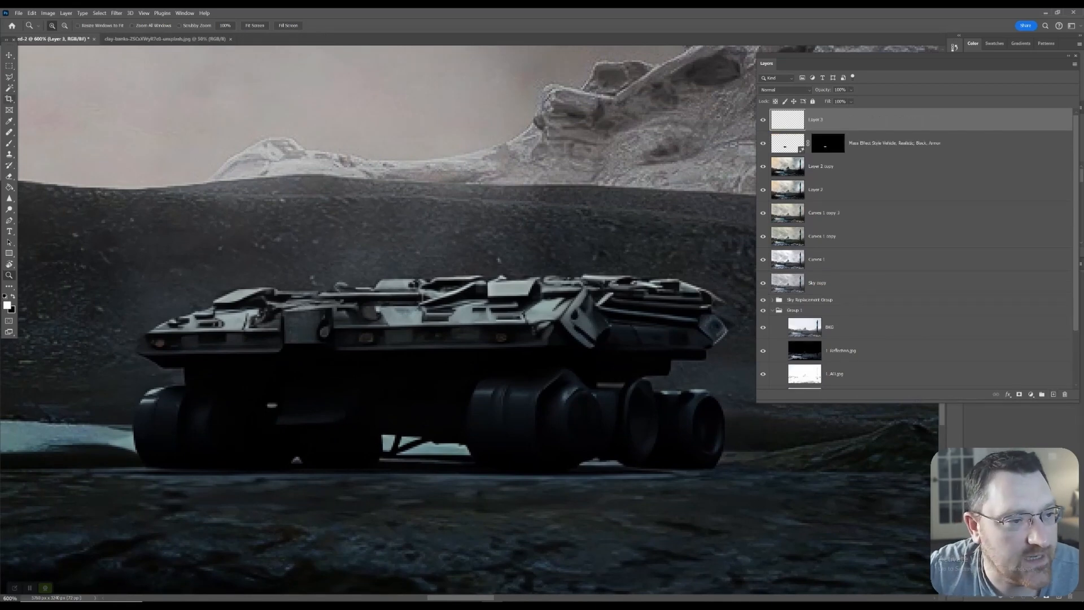
# Set up the Brush tool with the Soft Round brush at a tip small enough for the vehicle's lights.
pyautogui.click(9, 143)
pyautogui.click(44, 143)
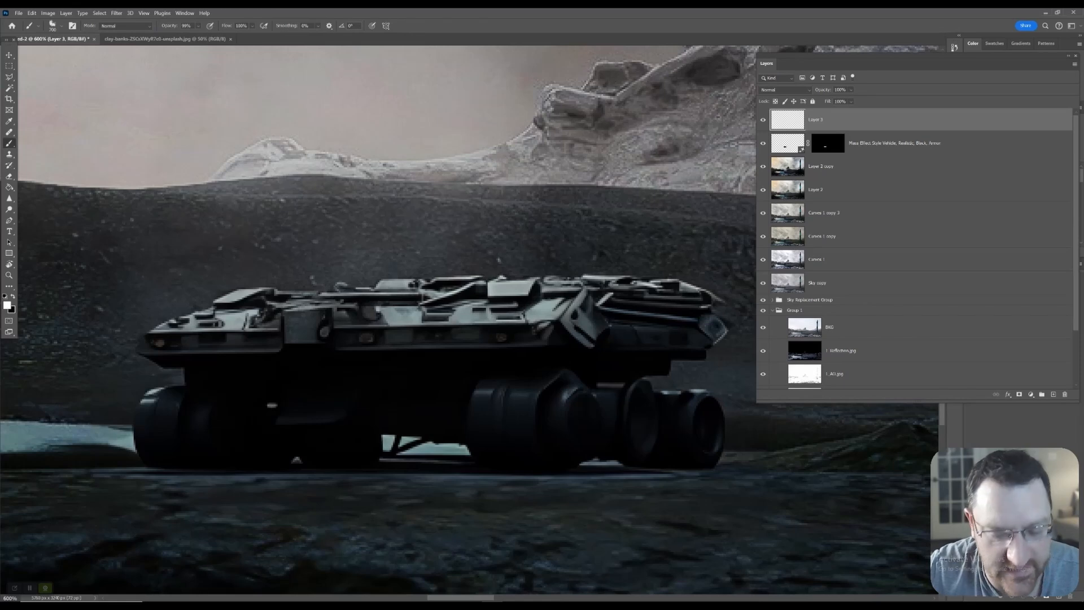
pyautogui.press('[')
pyautogui.press('[')
pyautogui.press('[')
pyautogui.press('[')
pyautogui.press('[')
pyautogui.press('[')
pyautogui.press('[')
pyautogui.press('[')
pyautogui.press('[')
pyautogui.press('[')
pyautogui.press('[')
pyautogui.press('[')
pyautogui.press('[')
pyautogui.press('[')
pyautogui.press('[')
pyautogui.press('[')
pyautogui.press('[')
pyautogui.press('[')
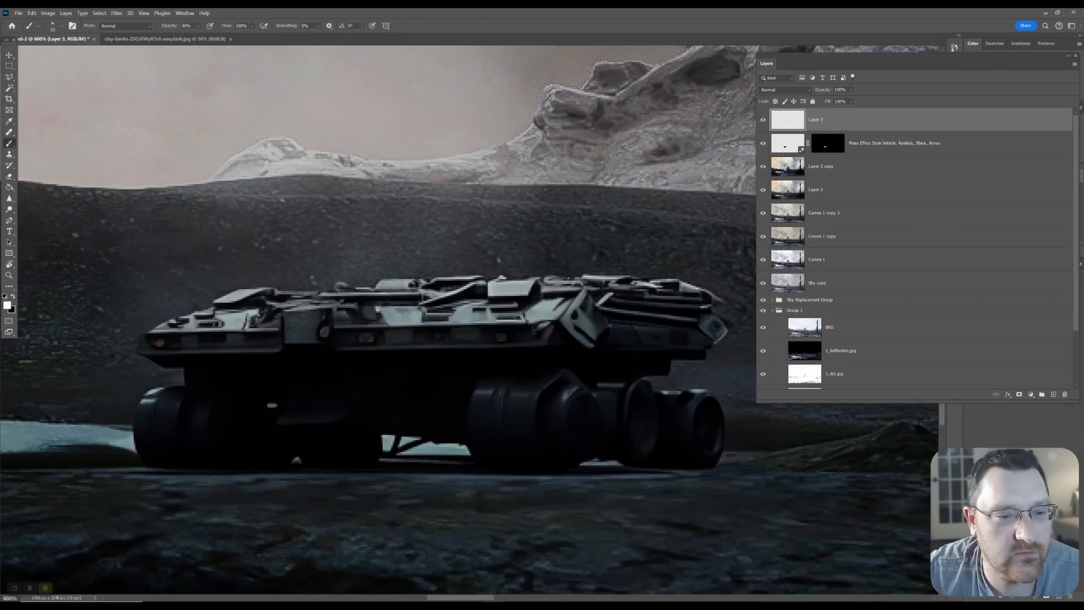
pyautogui.click(61, 26)
pyautogui.scroll(5, 102, 226)
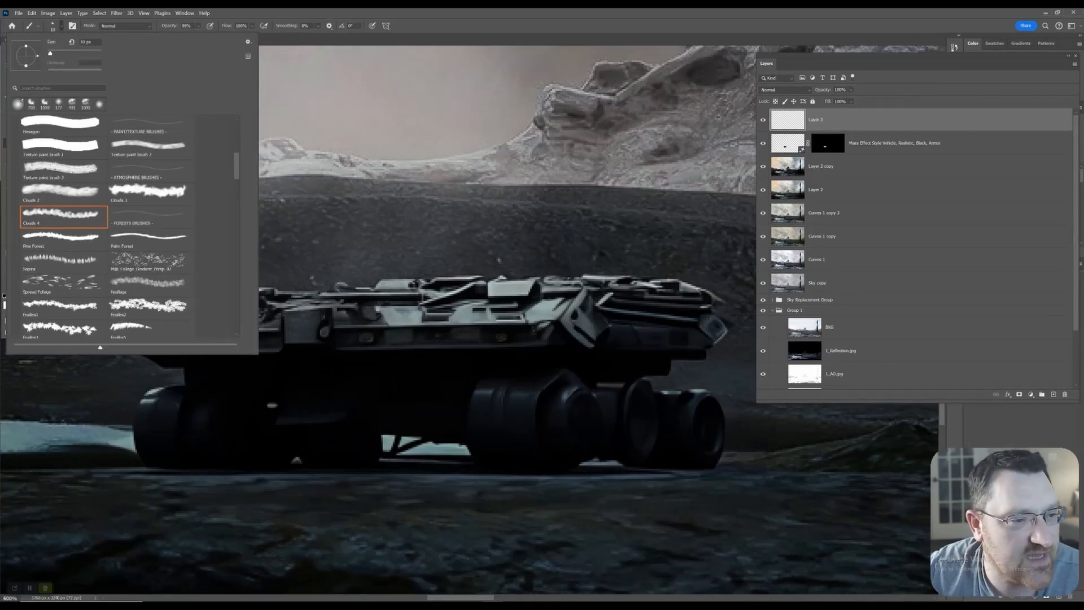
pyautogui.click(151, 204)
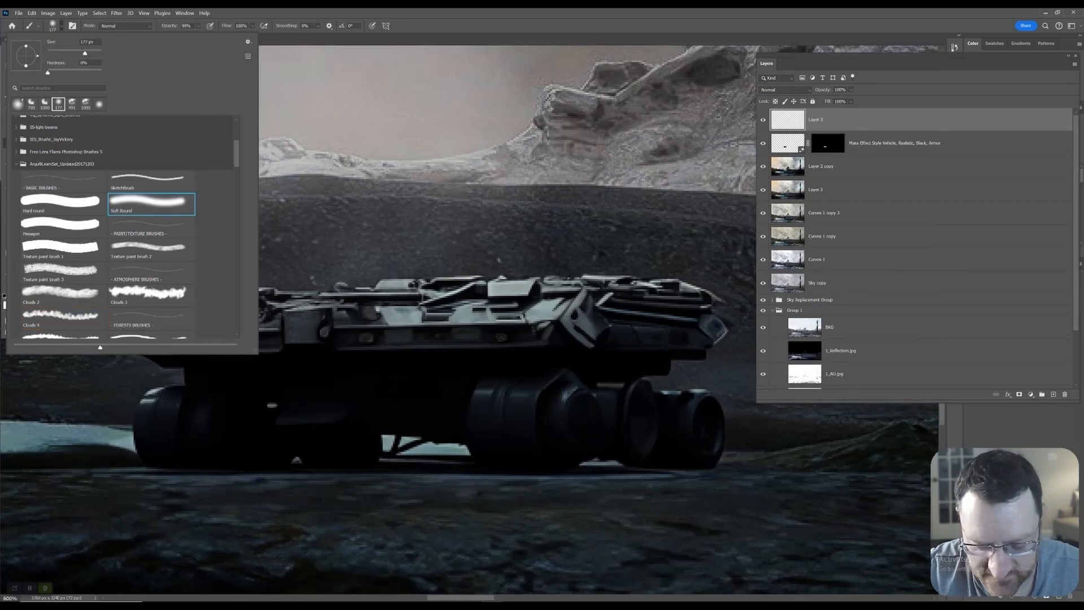
pyautogui.press('Return')
pyautogui.press('[')
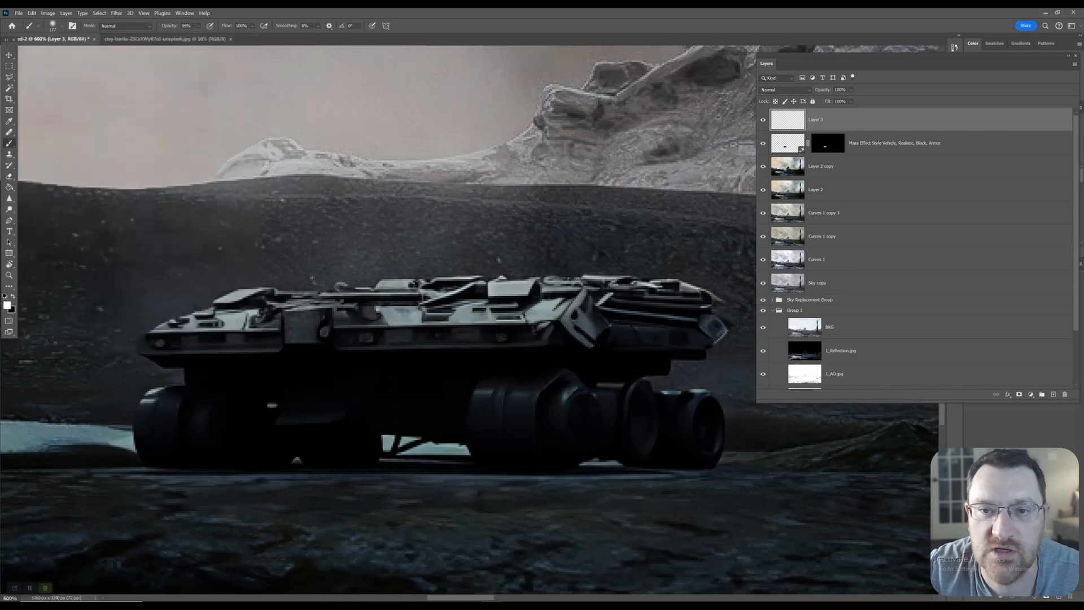
pyautogui.press('[')
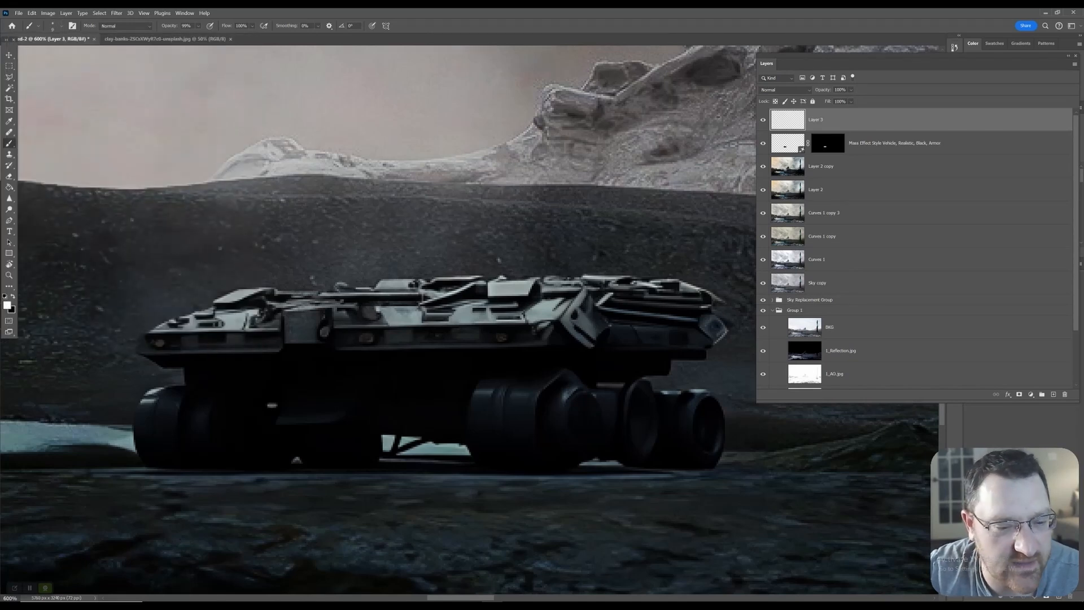
# Paint three red light dots in colour #ff1616 along the side rail of the vehicle.
pyautogui.click(7, 306)
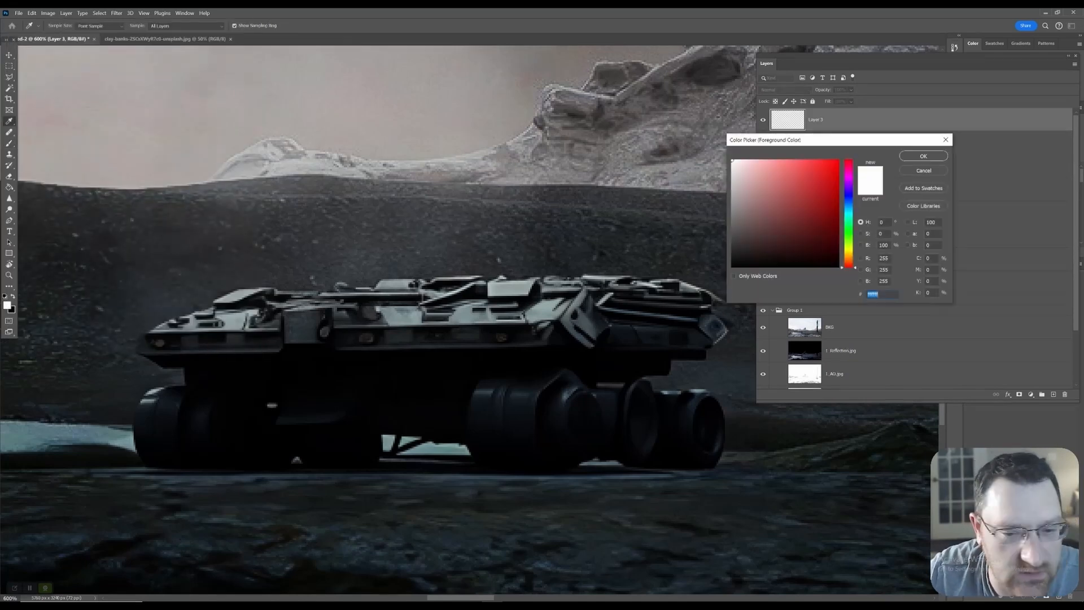
pyautogui.write('ff1616')
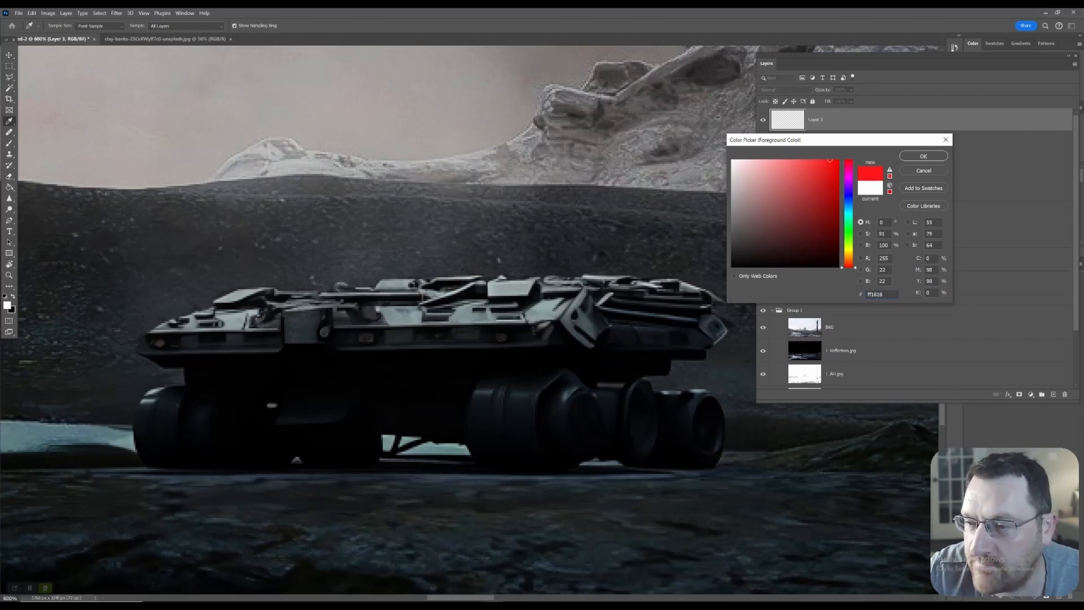
pyautogui.press('Return')
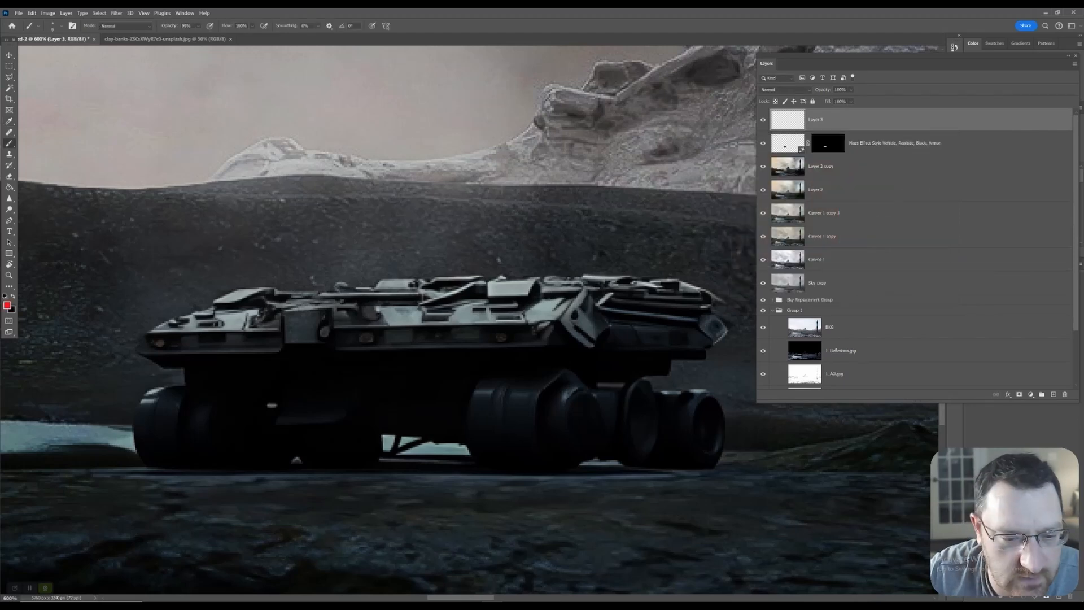
pyautogui.click(159, 342)
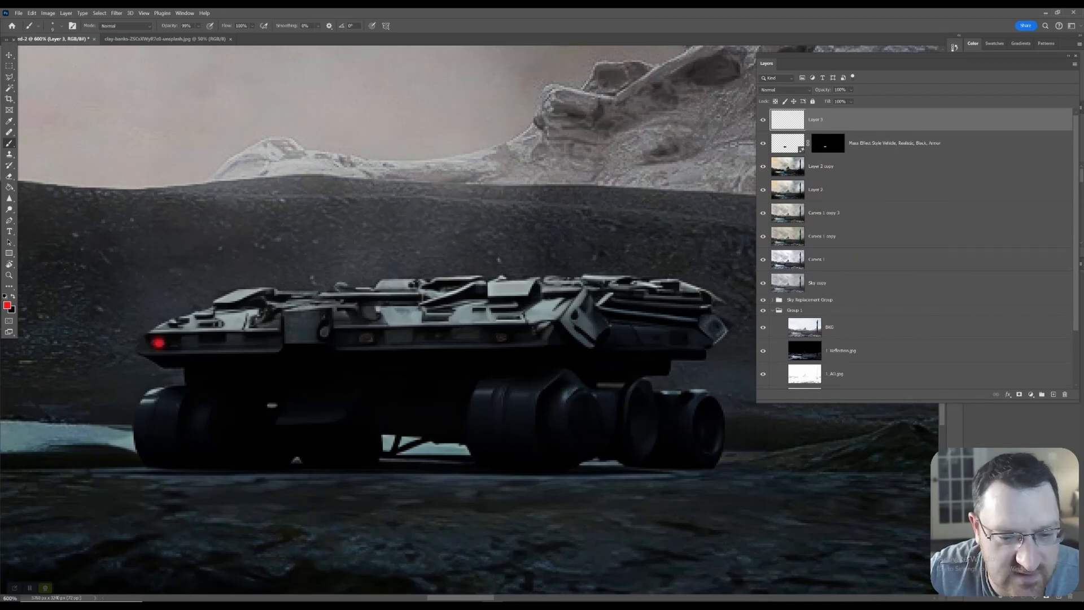
pyautogui.click(502, 338)
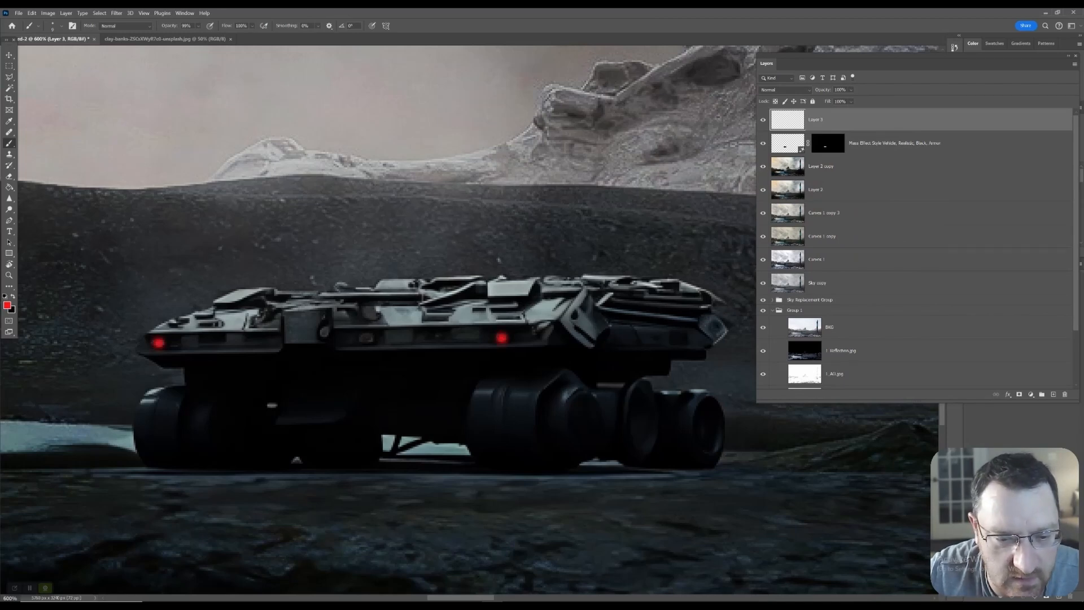
pyautogui.click(366, 339)
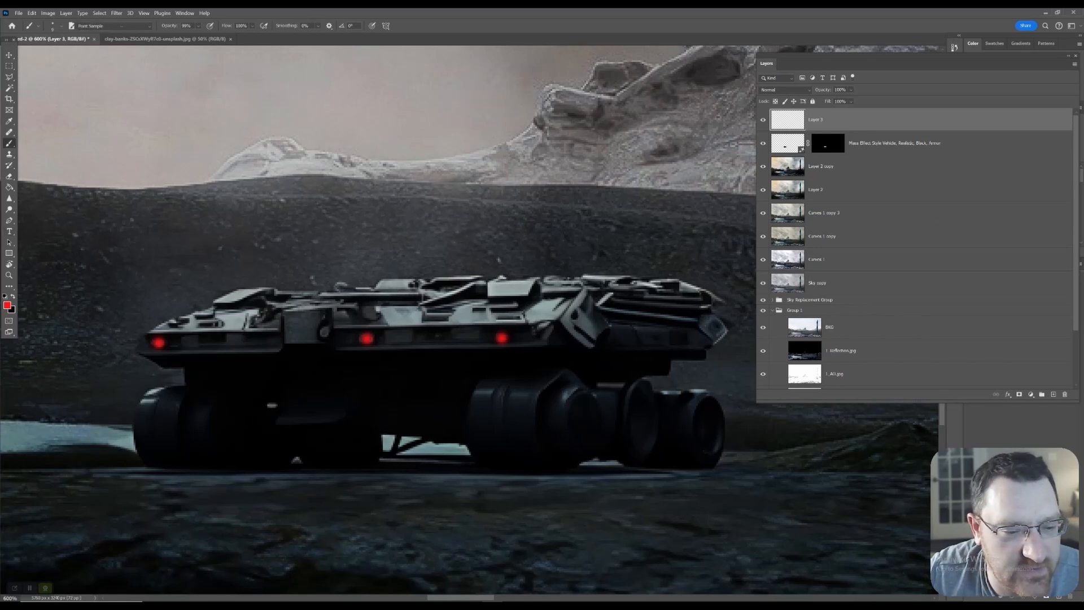
# Set the foreground colour to a dark blue, #0063a9.
pyautogui.click(7, 305)
pyautogui.click(848, 206)
pyautogui.moveTo(834, 189); pyautogui.dragTo(836, 204)
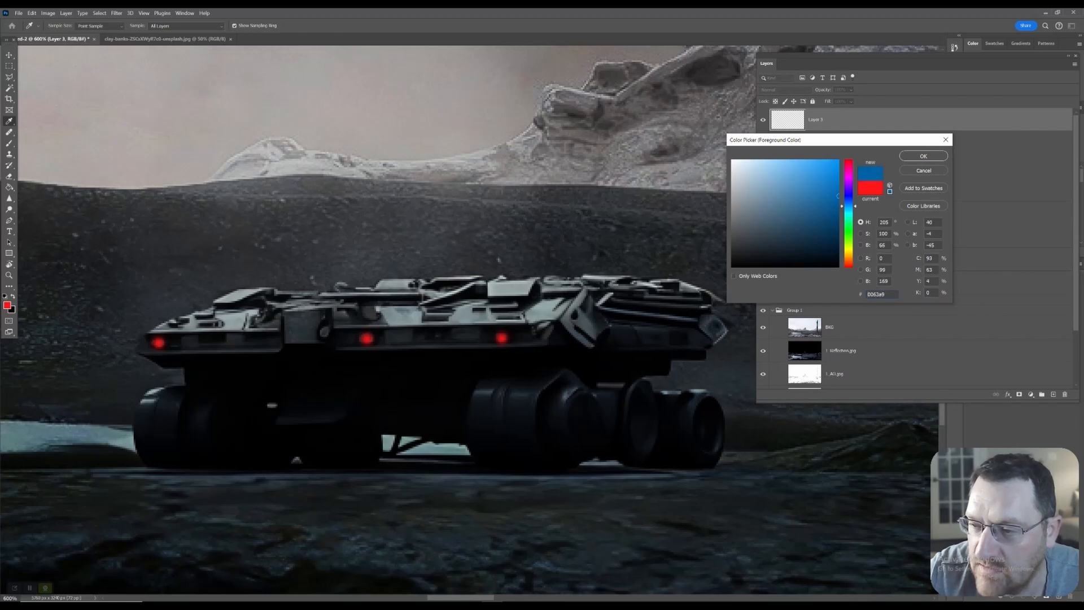
pyautogui.click(923, 155)
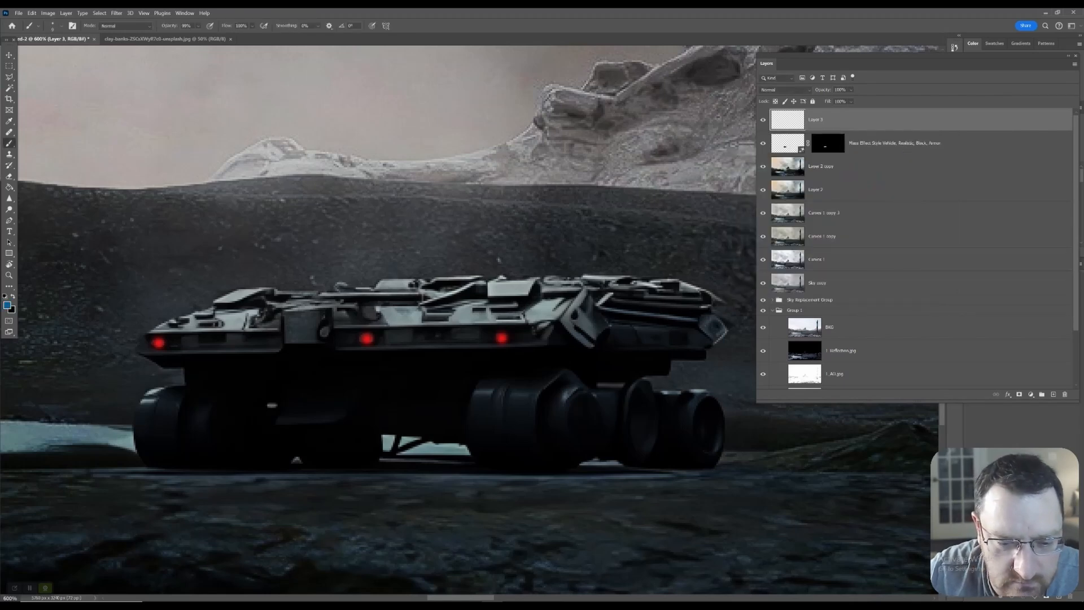
# Try placing blue light dots on the dark underside of the vehicle and undo them.
pyautogui.click(318, 369)
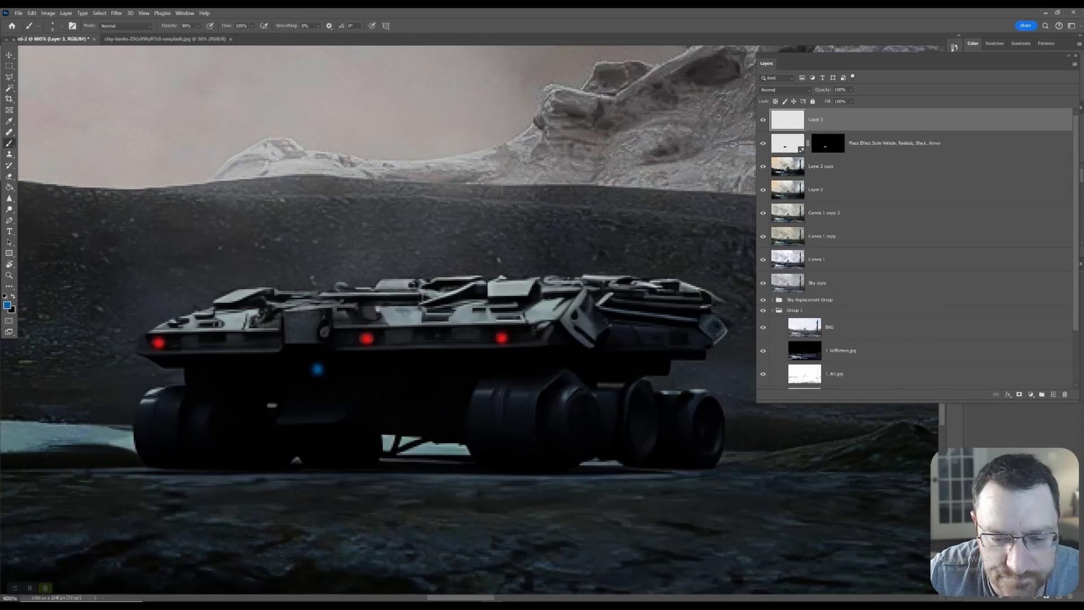
pyautogui.keyDown('shift'); pyautogui.click(466, 370); pyautogui.keyUp('shift')
pyautogui.hotkey('ctrl', 'z')
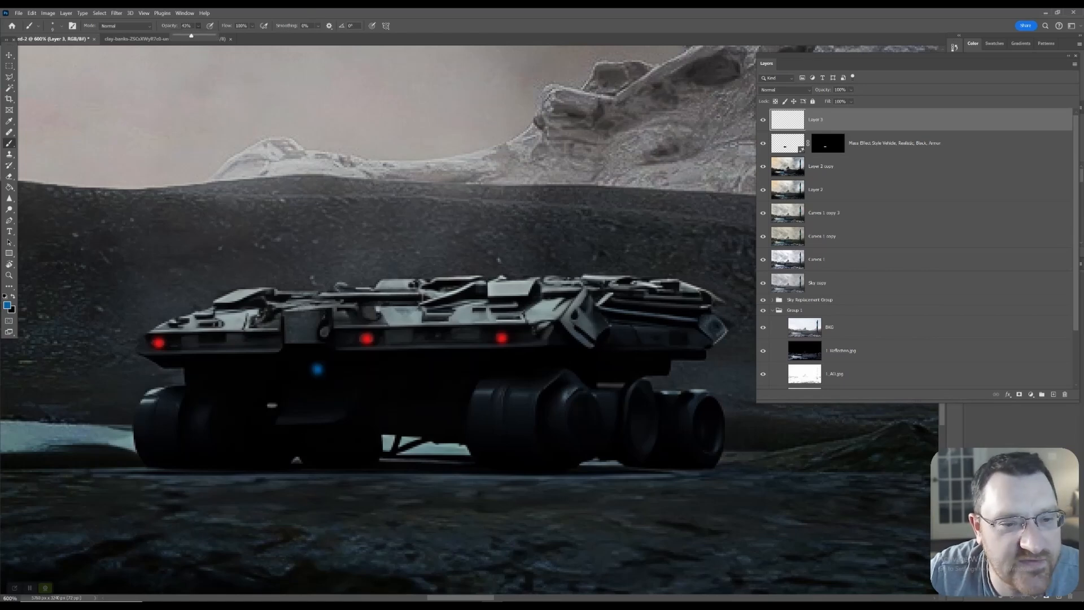
pyautogui.hotkey('ctrl', 'z')
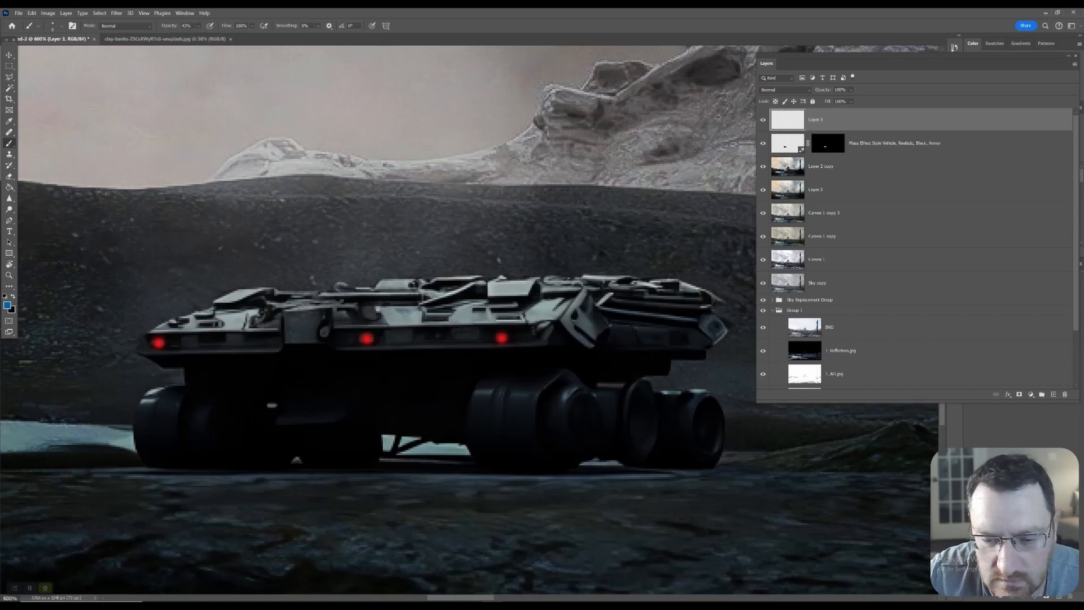
# Paint two faint blue lights under the vehicle's body above the rear wheels, going over each twice at reduced brush opacity.
pyautogui.click(546, 362)
pyautogui.click(658, 363)
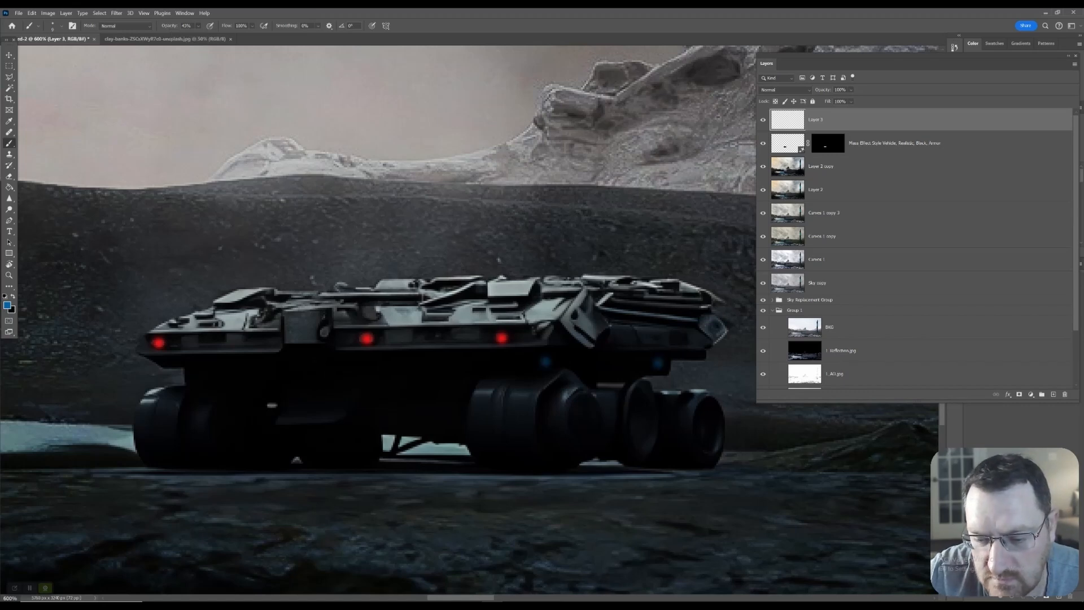
pyautogui.click(546, 362)
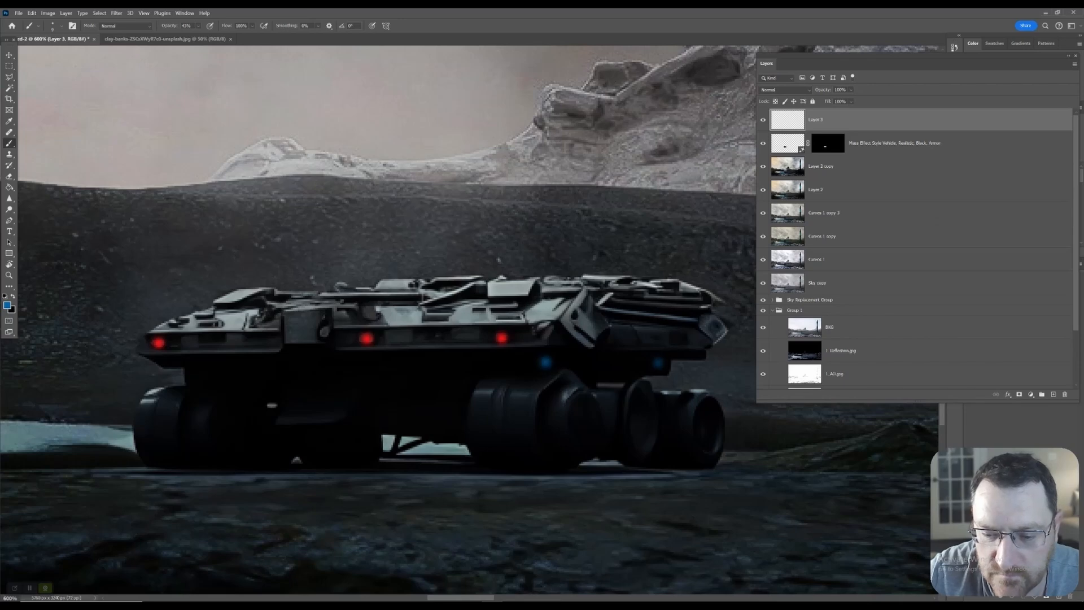
pyautogui.click(659, 362)
# Set the painted lights layer's blend mode to Lighten.
pyautogui.press('z')
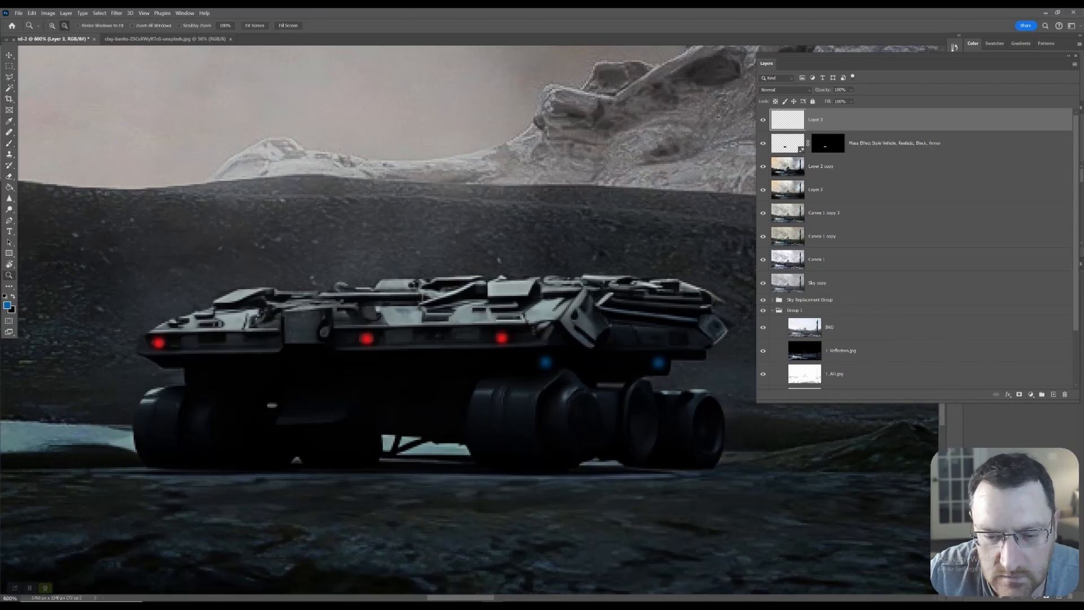
pyautogui.keyDown('alt'); pyautogui.click(659, 418); pyautogui.keyUp('alt')
pyautogui.keyDown('alt'); pyautogui.click(659, 418); pyautogui.keyUp('alt')
pyautogui.keyDown('alt'); pyautogui.click(659, 418); pyautogui.keyUp('alt')
pyautogui.keyDown('alt'); pyautogui.click(660, 418); pyautogui.keyUp('alt')
pyautogui.keyDown('alt'); pyautogui.click(660, 417); pyautogui.keyUp('alt')
pyautogui.keyDown('alt'); pyautogui.click(660, 418); pyautogui.keyUp('alt')
pyautogui.click(659, 417)
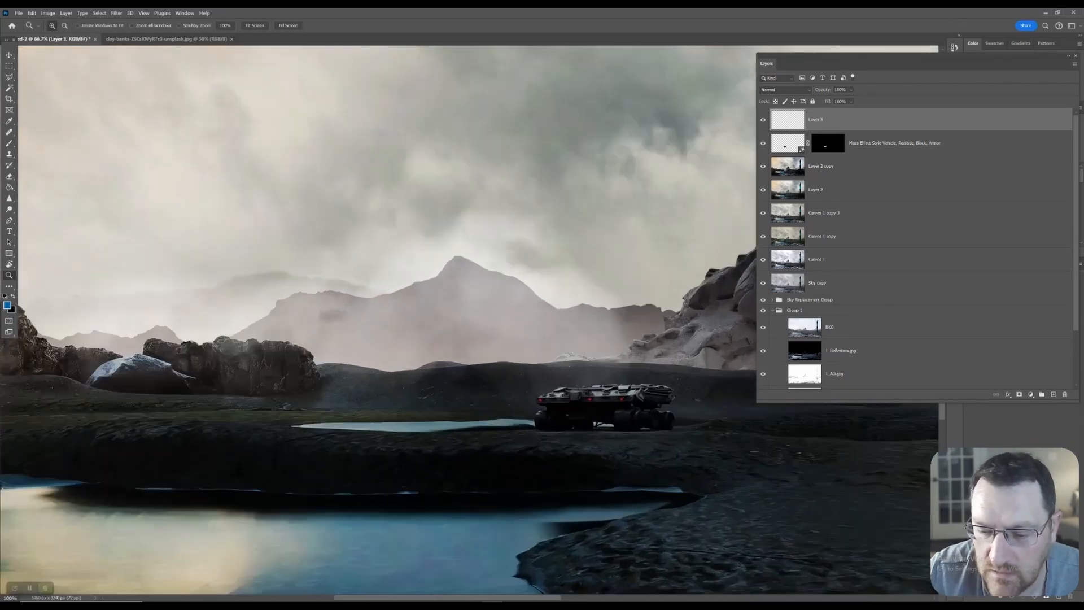
pyautogui.hotkey('ctrl', '-')
pyautogui.hotkey('ctrl', '-')
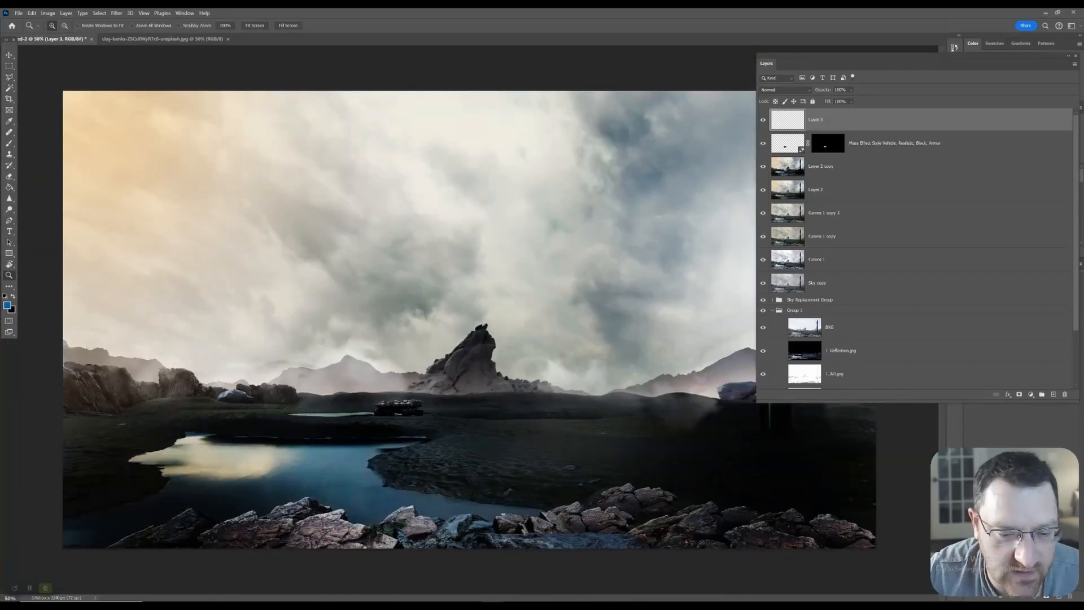
pyautogui.click(432, 422)
pyautogui.click(785, 90)
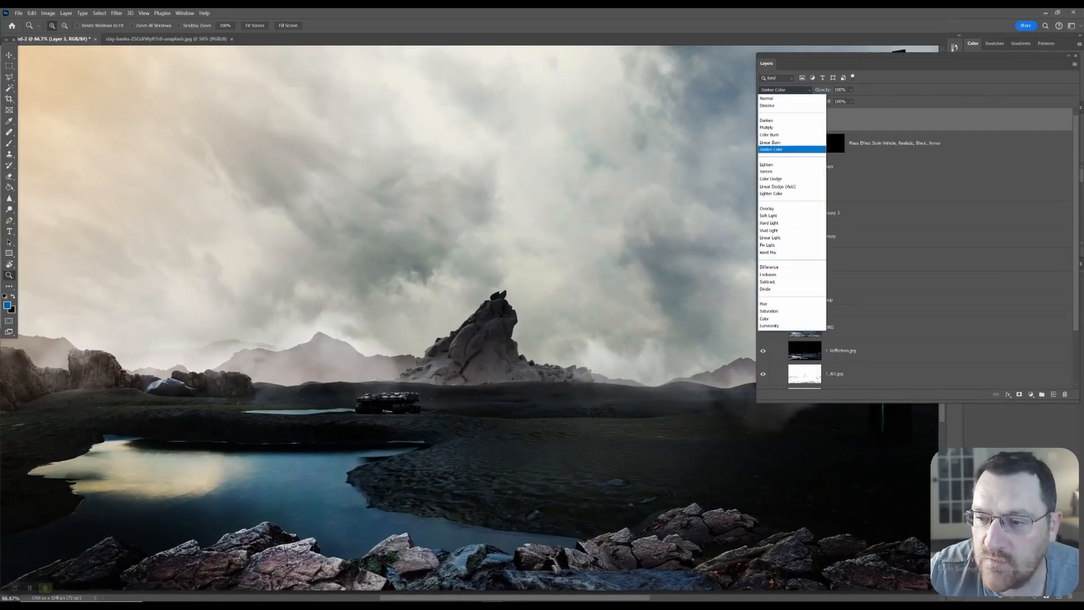
pyautogui.click(791, 164)
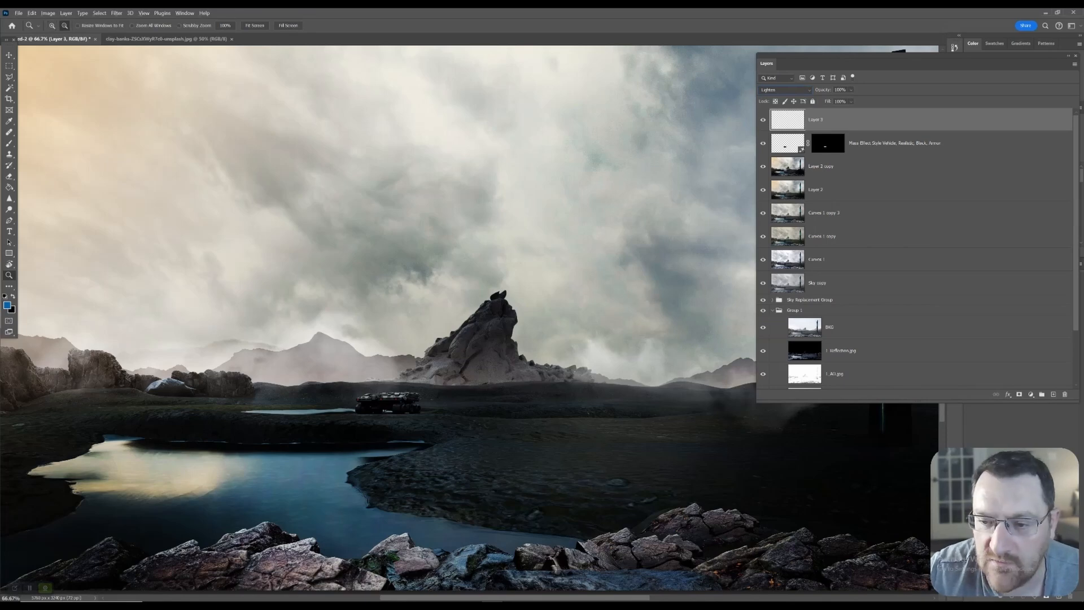
pyautogui.hotkey('ctrl', '-')
pyautogui.hotkey('ctrl', '-')
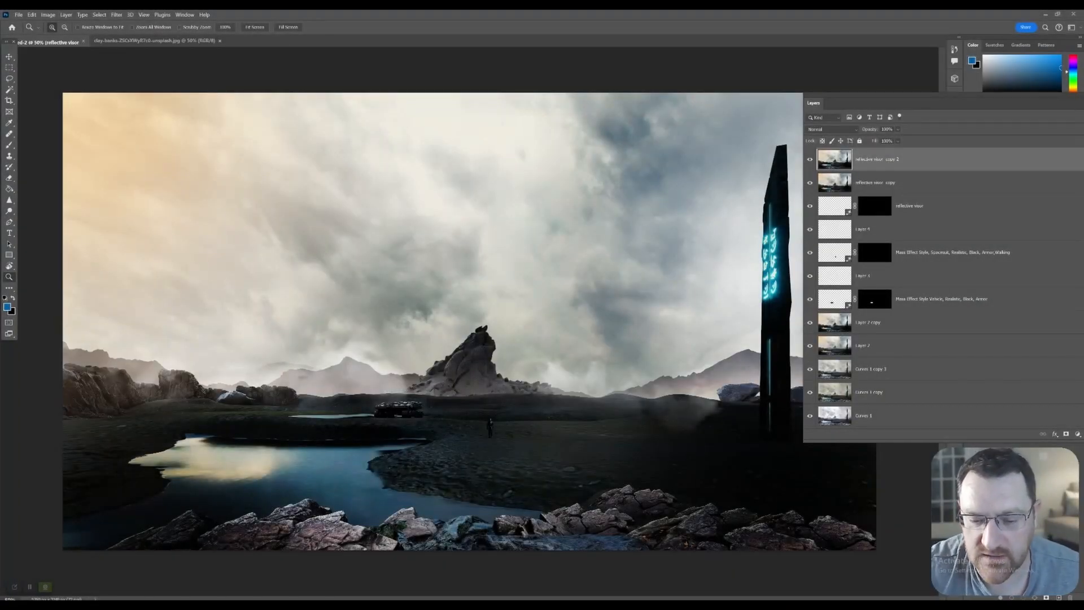
# Examine the lower part of the glowing pillar up close and its fit within the whole composition.
pyautogui.moveTo(813, 103); pyautogui.dragTo(874, 98)
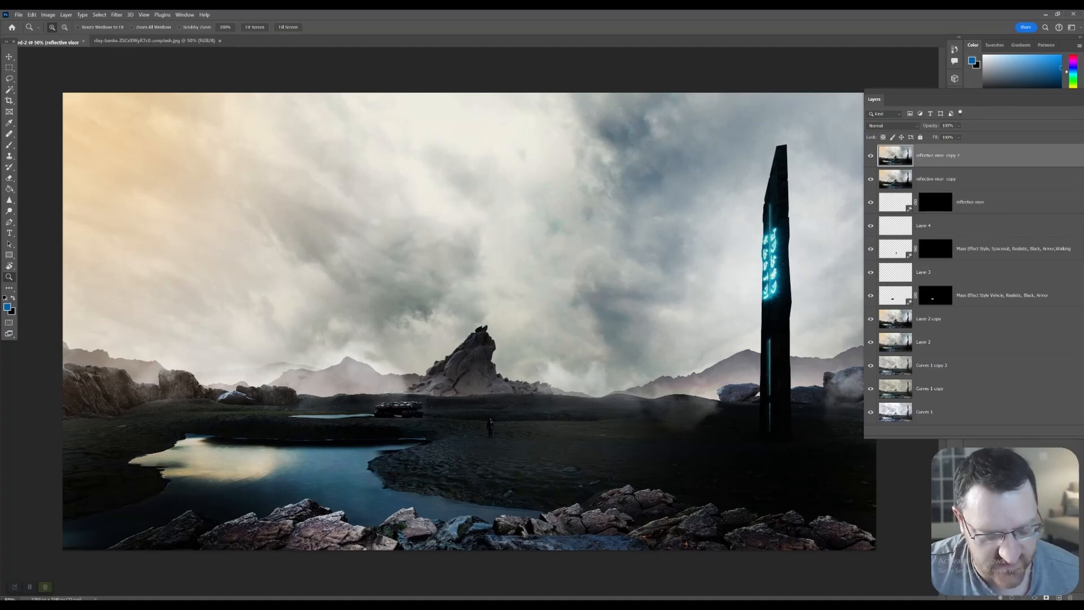
pyautogui.click(806, 402)
pyautogui.click(806, 402)
pyautogui.click(806, 402)
pyautogui.click(806, 402)
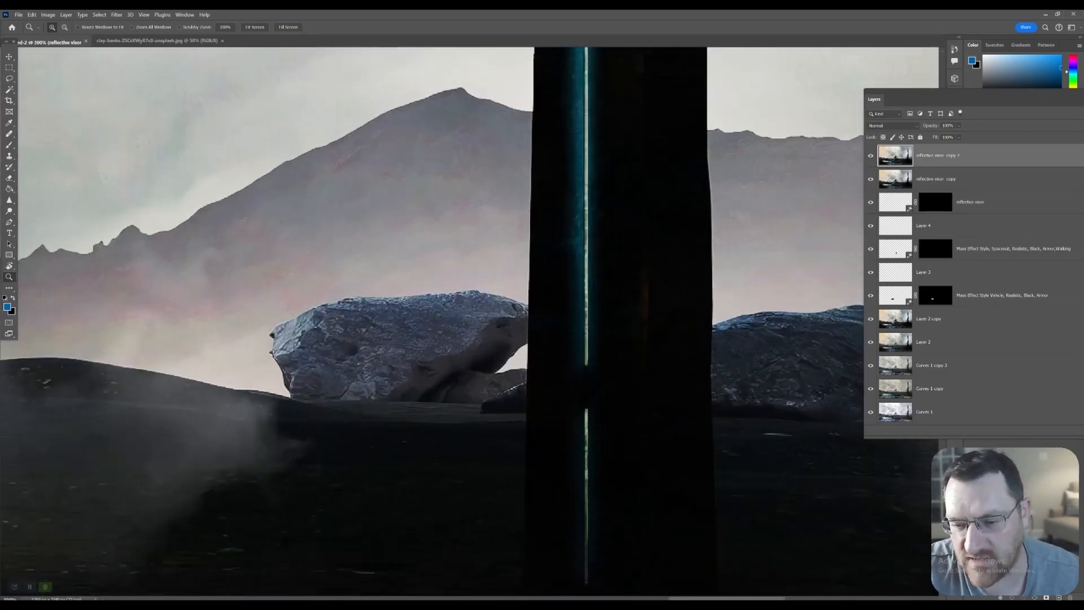
pyautogui.keyDown('alt'); pyautogui.click(669, 340); pyautogui.keyUp('alt')
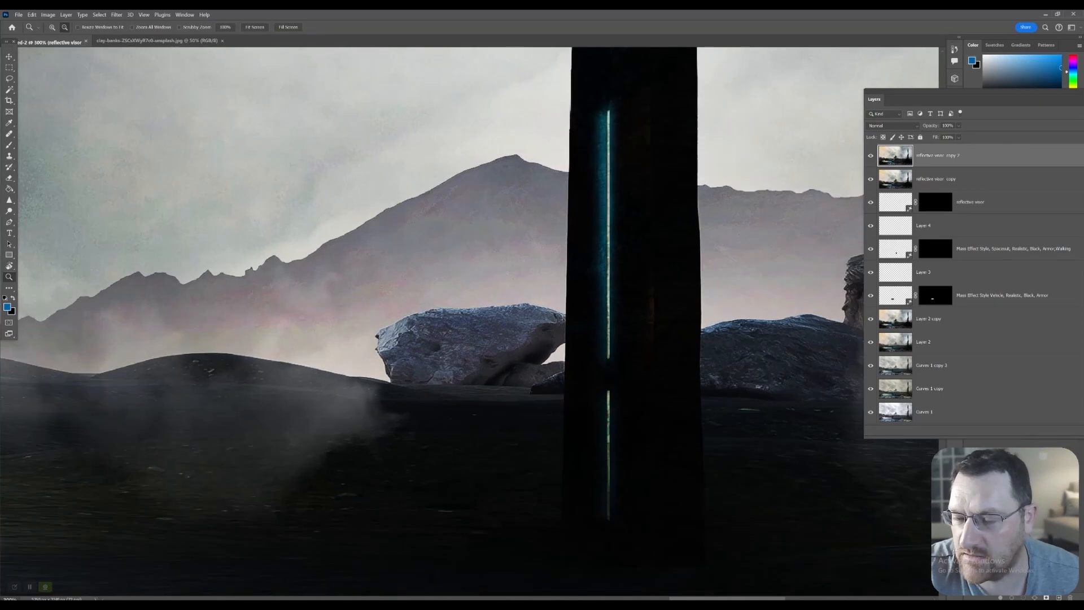
pyautogui.keyDown('alt'); pyautogui.click(670, 340); pyautogui.keyUp('alt')
pyautogui.keyDown('alt'); pyautogui.click(669, 338); pyautogui.keyUp('alt')
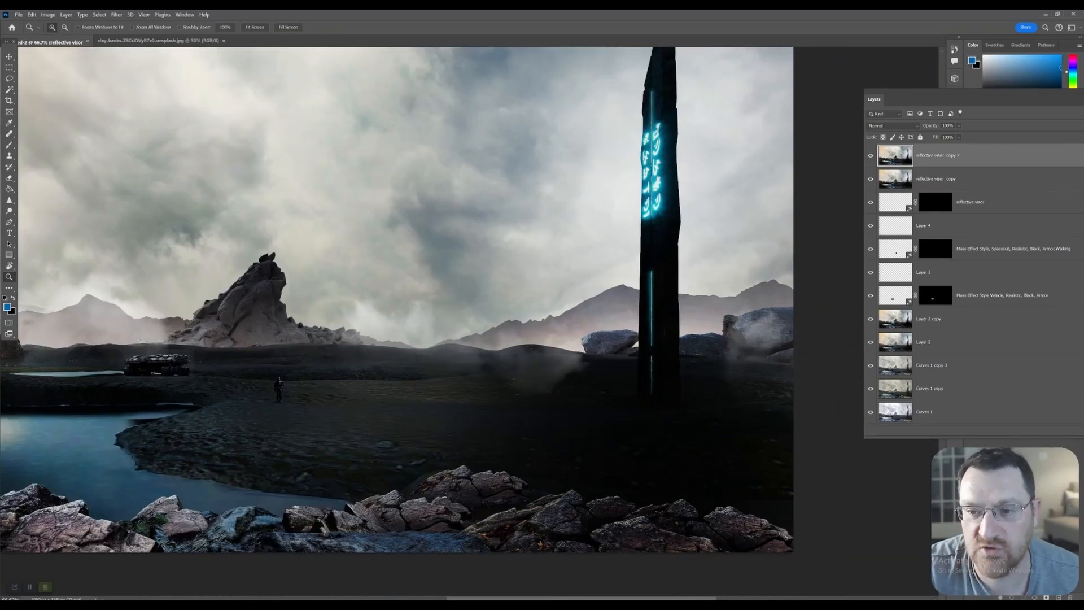
pyautogui.keyDown('alt'); pyautogui.click(669, 339); pyautogui.keyUp('alt')
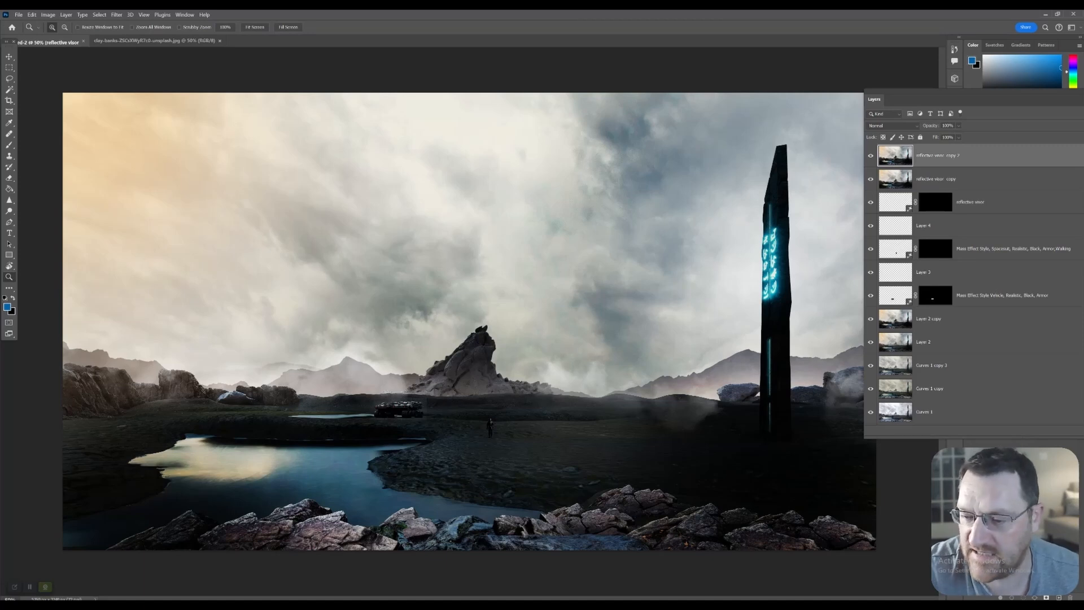
pyautogui.keyDown('alt'); pyautogui.click(670, 339); pyautogui.keyUp('alt')
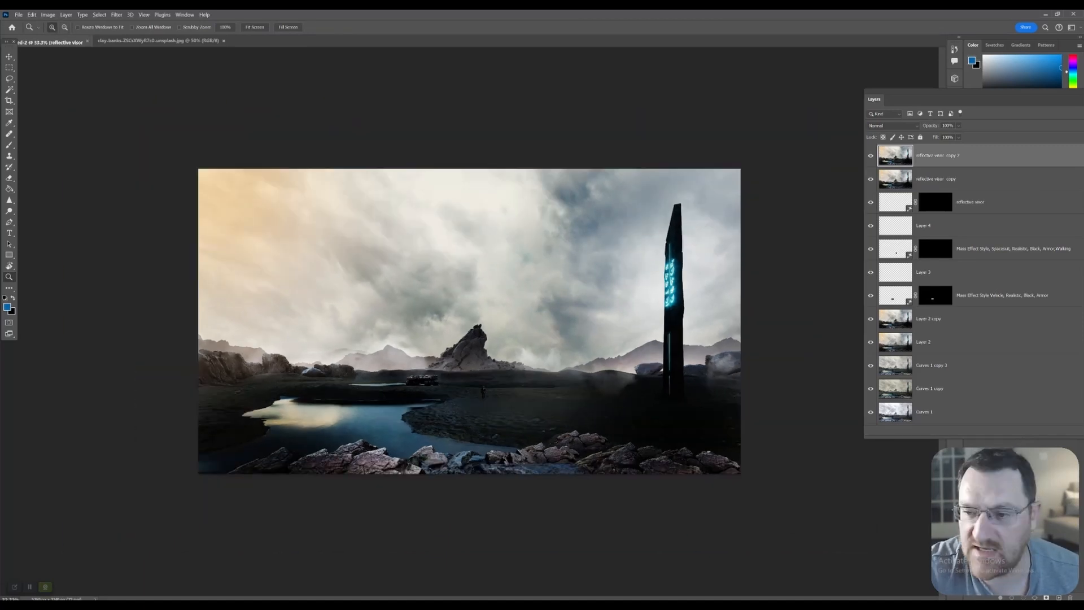
# Duplicate the topmost merged scene layer, keeping the suggested layer name.
pyautogui.moveTo(874, 99); pyautogui.dragTo(717, 112)
pyautogui.rightClick(826, 168)
pyautogui.click(852, 186)
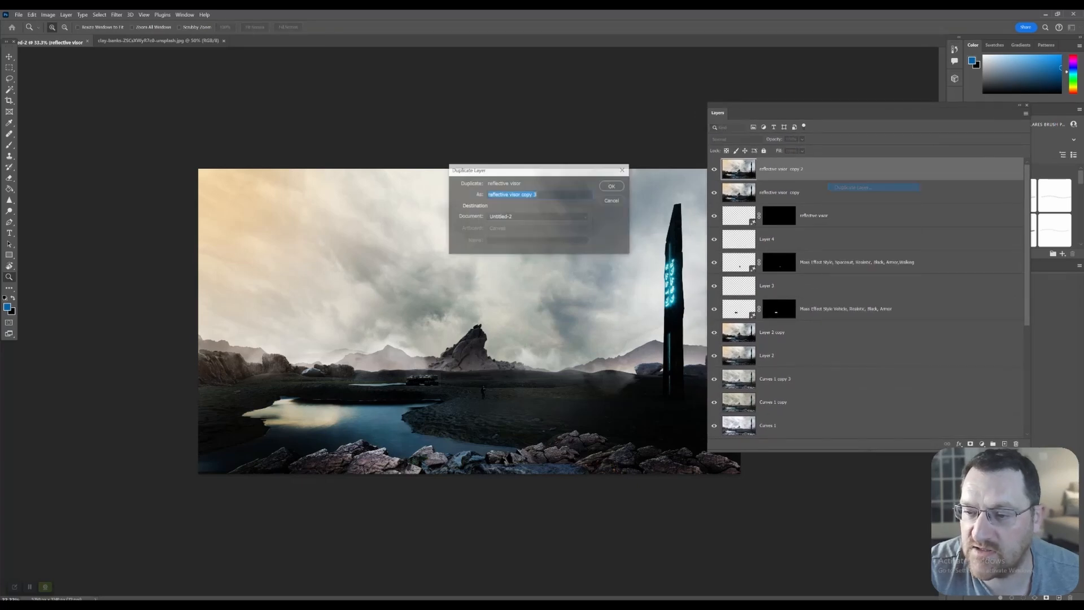
pyautogui.press('Return')
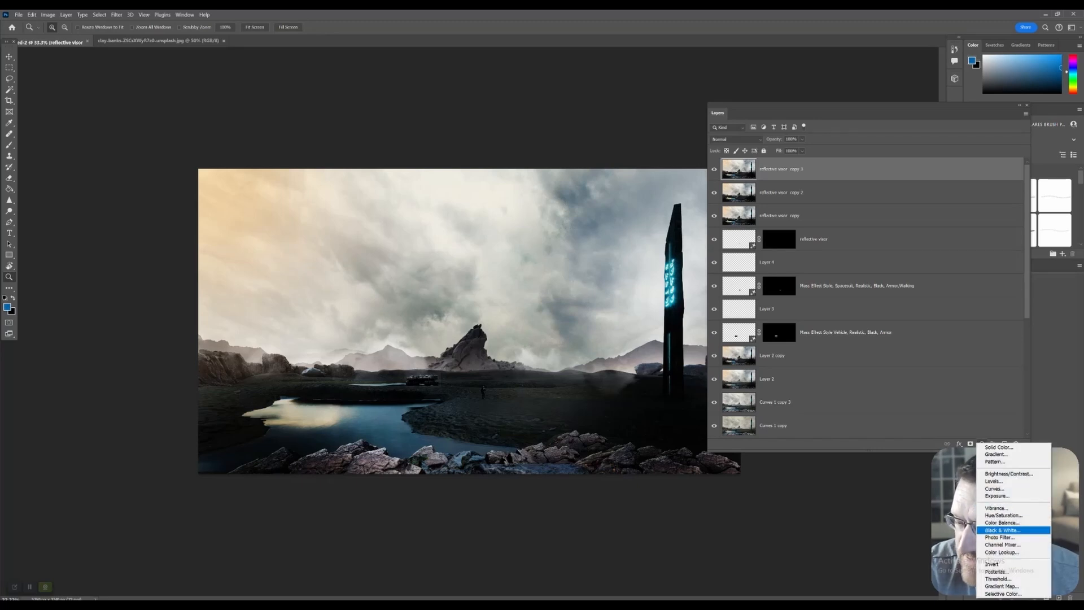
# Add a Black & White adjustment layer above the duplicate and give it the Maximum Black preset.
pyautogui.click(1002, 530)
pyautogui.moveTo(489, 145); pyautogui.dragTo(909, 148)
pyautogui.click(911, 182)
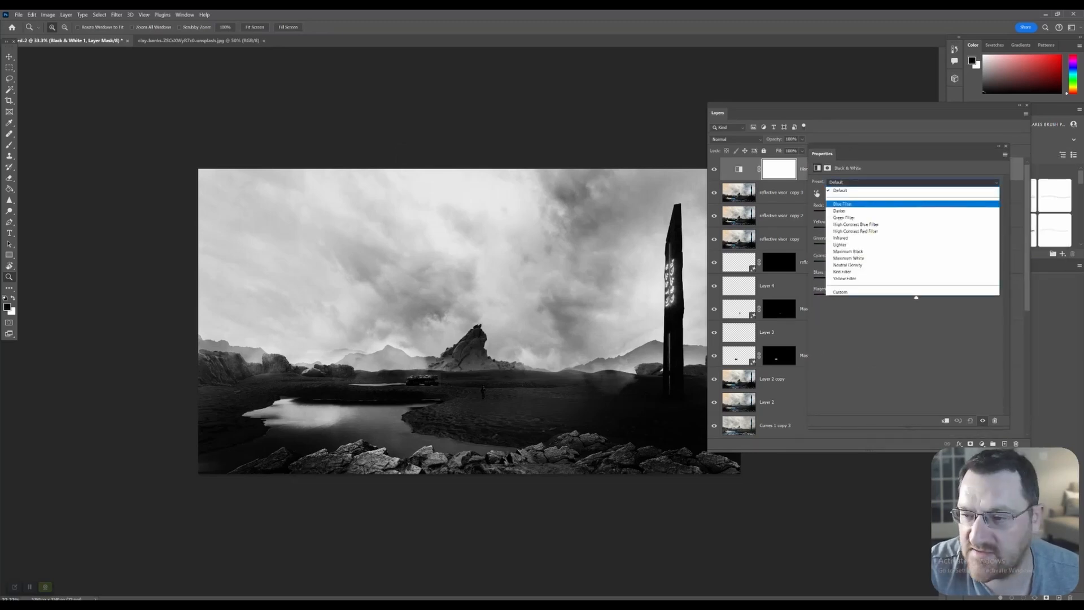
pyautogui.click(855, 224)
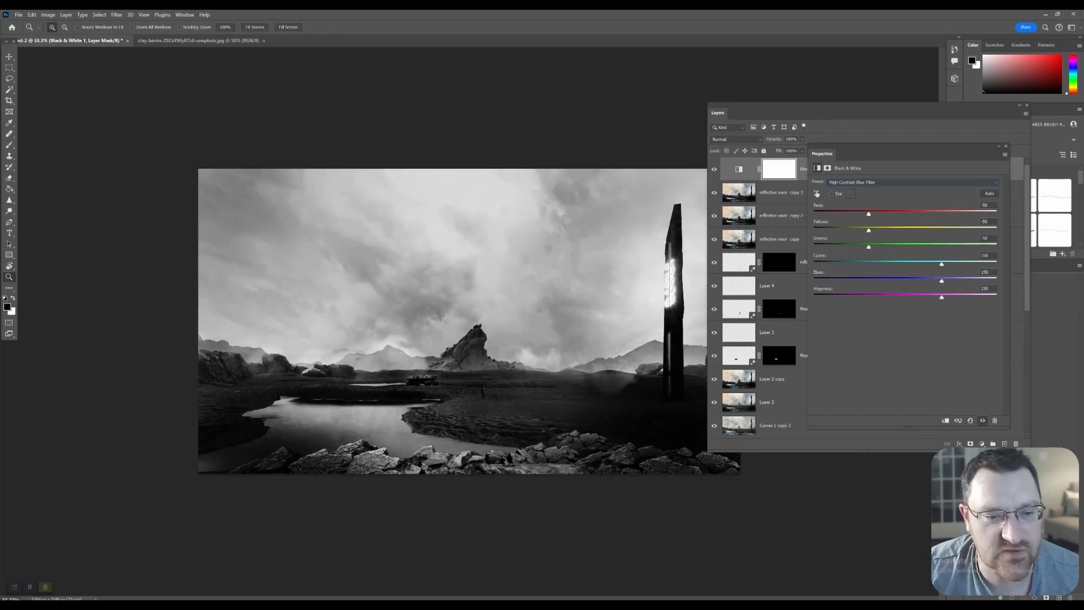
pyautogui.press('Down')
pyautogui.press('Down')
pyautogui.press('Down')
pyautogui.press('Down')
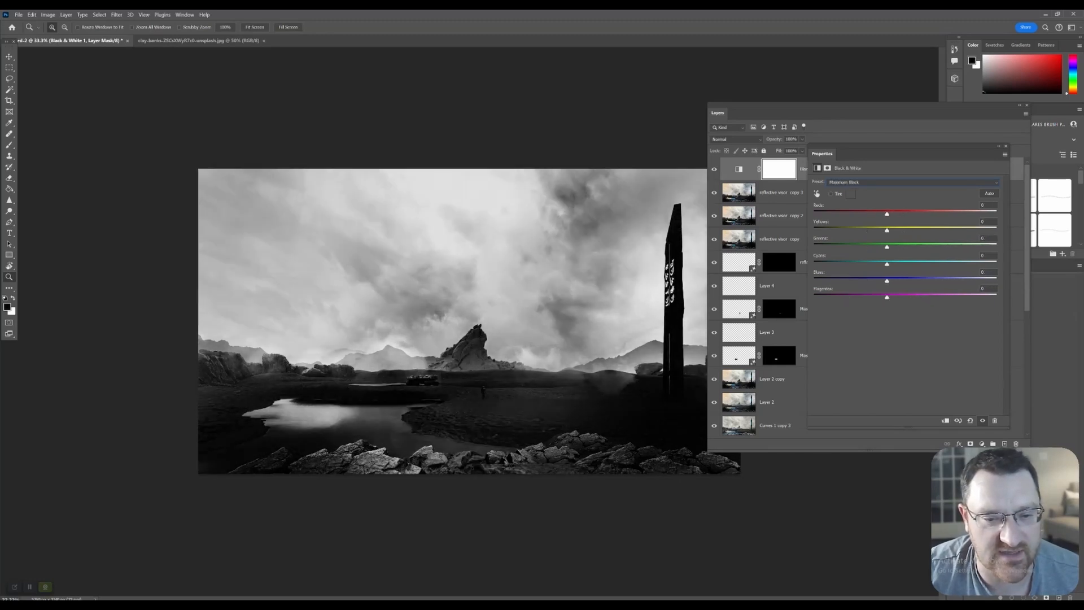
pyautogui.press('Down')
pyautogui.press('Up')
pyautogui.press('Up')
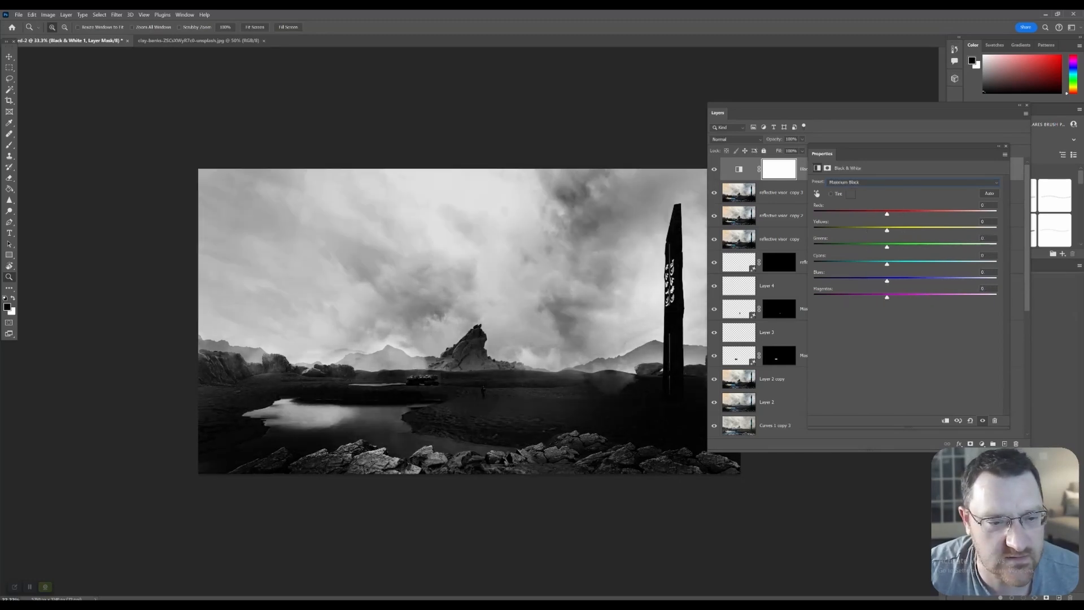
pyautogui.press('Down')
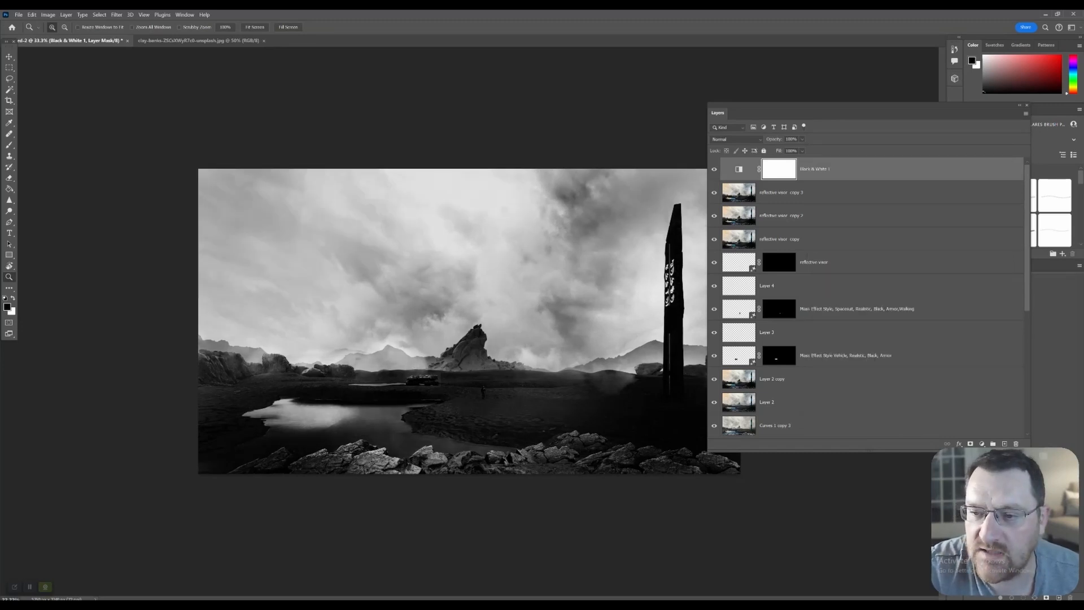
# Try out the darkening and lightening blend modes on the Black & White adjustment layer.
pyautogui.click(735, 139)
pyautogui.click(736, 155)
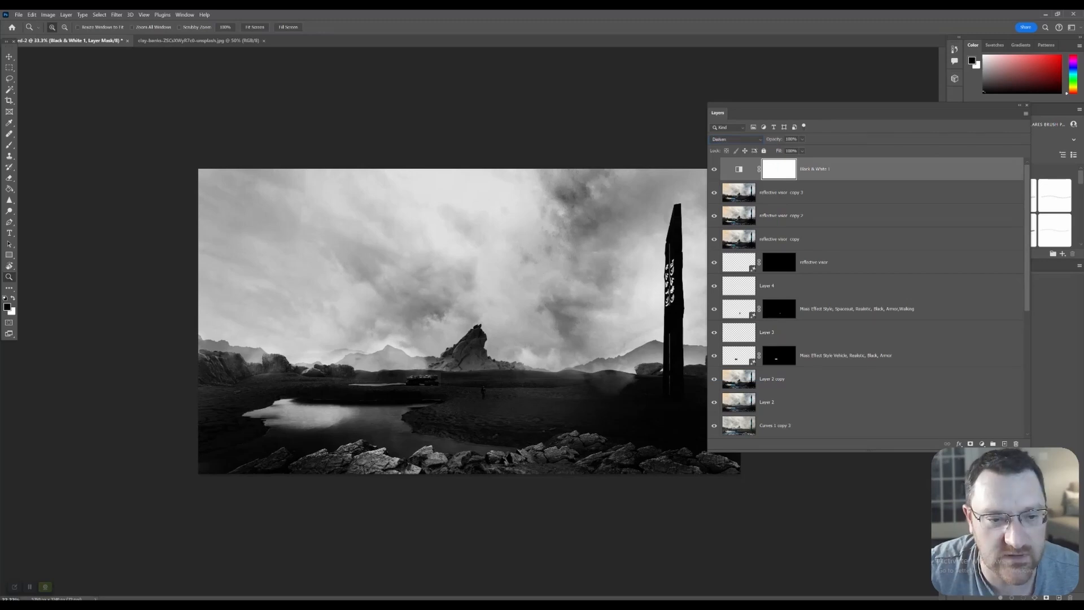
pyautogui.press('Down')
pyautogui.press('Down')
pyautogui.press('Down')
pyautogui.press('Down')
pyautogui.press('Down')
pyautogui.press('Down')
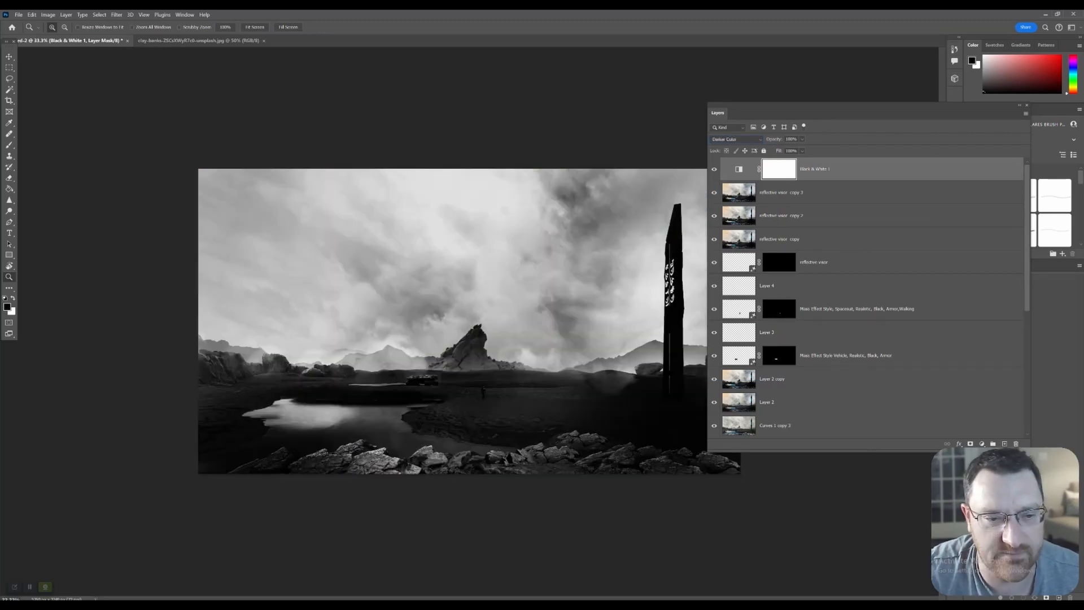
pyautogui.press('Down')
pyautogui.press('Up')
pyautogui.press('Up')
pyautogui.press('Up')
pyautogui.press('Up')
pyautogui.press('Up')
pyautogui.press('Down')
pyautogui.press('Up')
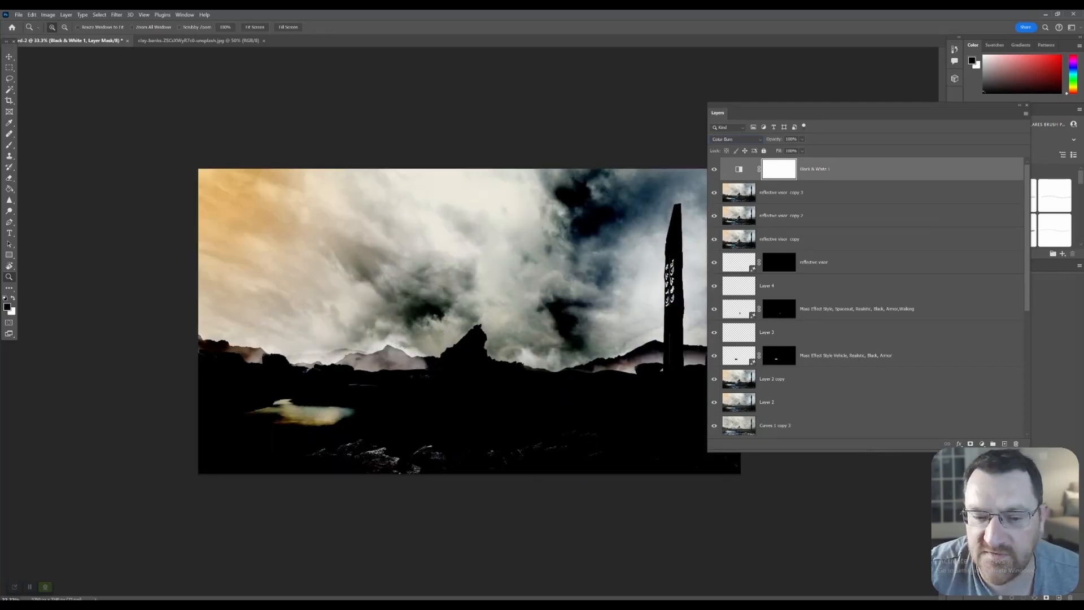
pyautogui.press('Down')
pyautogui.press('Up')
pyautogui.press('Up')
pyautogui.press('Down')
pyautogui.press('Down')
pyautogui.press('Down')
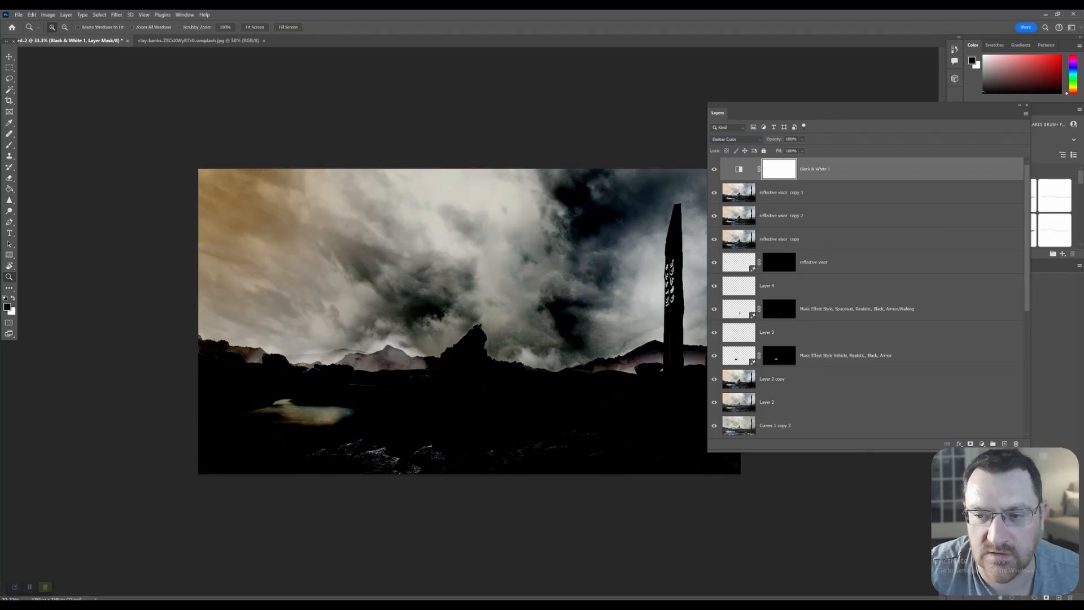
pyautogui.press('Down')
pyautogui.press('Down')
pyautogui.press('Down')
pyautogui.press('Down')
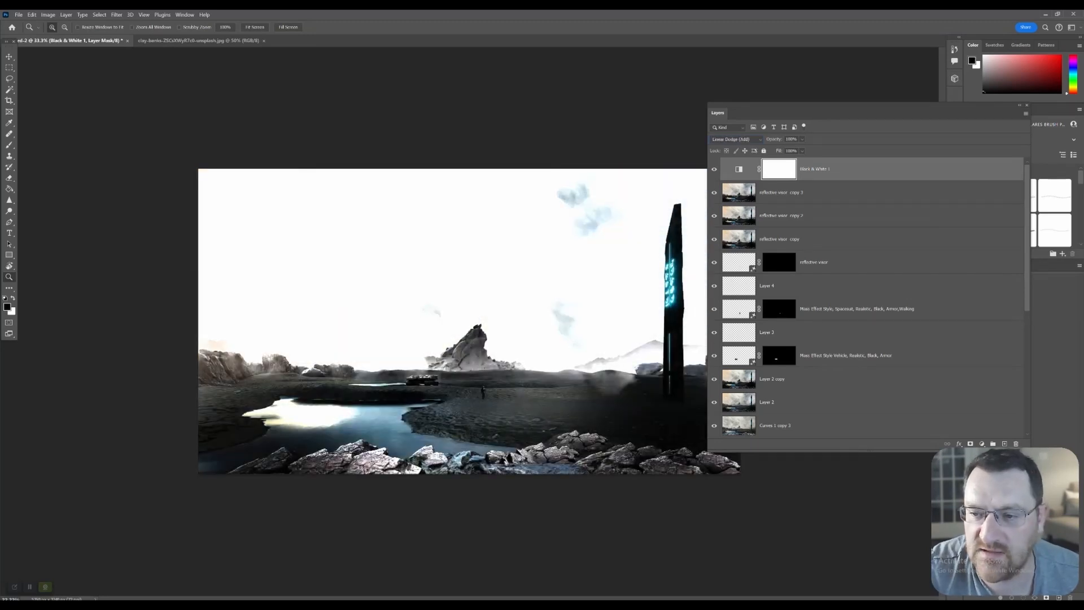
# Set the Black & White adjustment layer's blend mode to Multiply and compare the scene with and without it.
pyautogui.click(736, 139)
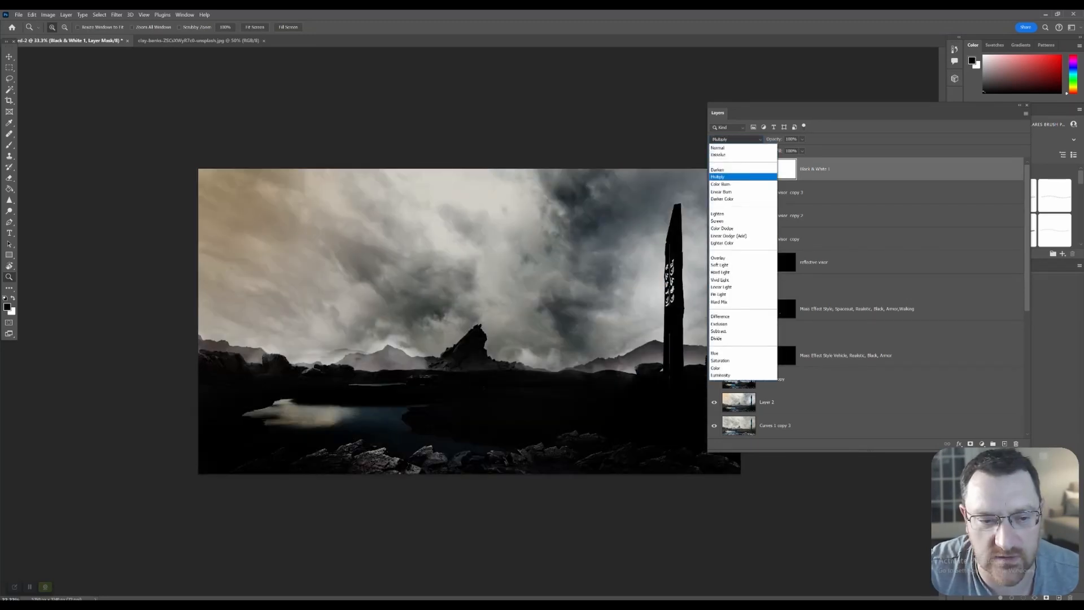
pyautogui.press('Return')
pyautogui.click(714, 169)
pyautogui.click(713, 169)
pyautogui.click(713, 169)
pyautogui.click(713, 169)
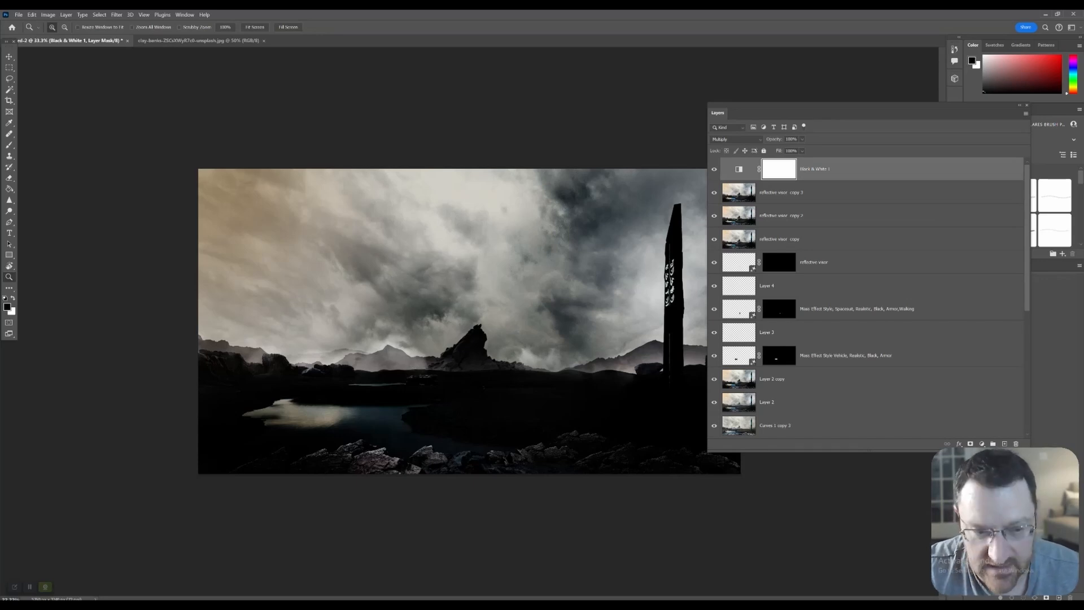
pyautogui.press('b')
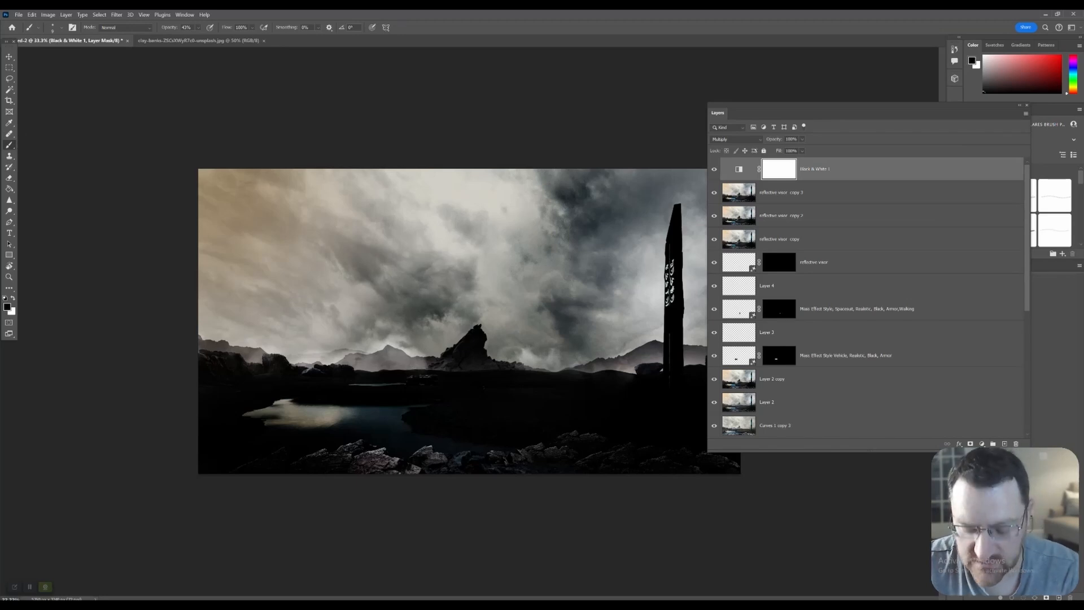
pyautogui.press('l')
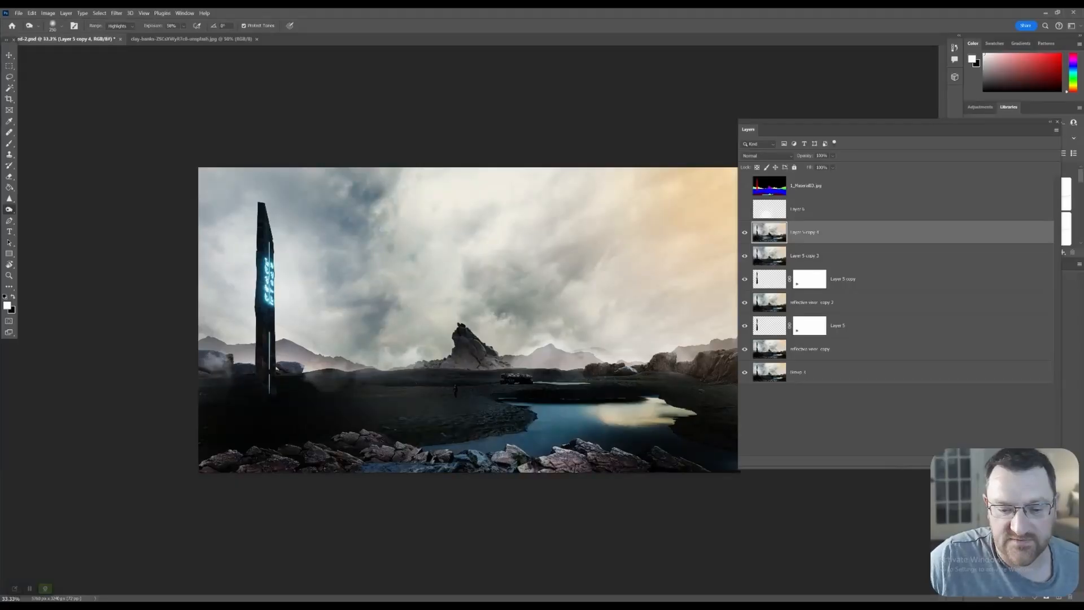
# Choose the Birds brush tip for the Dodge tool.
pyautogui.click(61, 26)
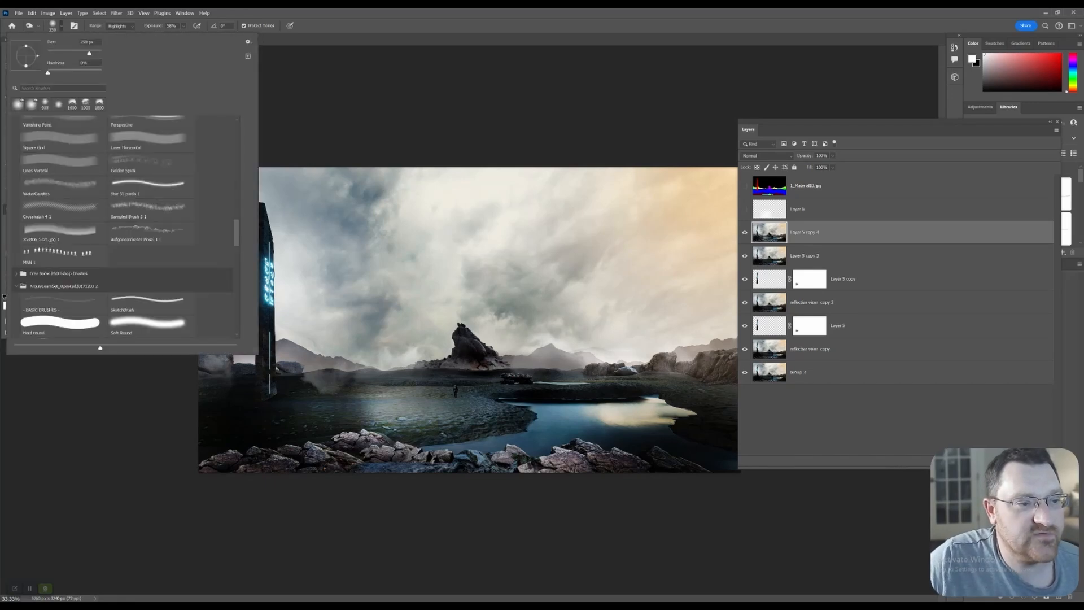
pyautogui.scroll(-6, 124, 226)
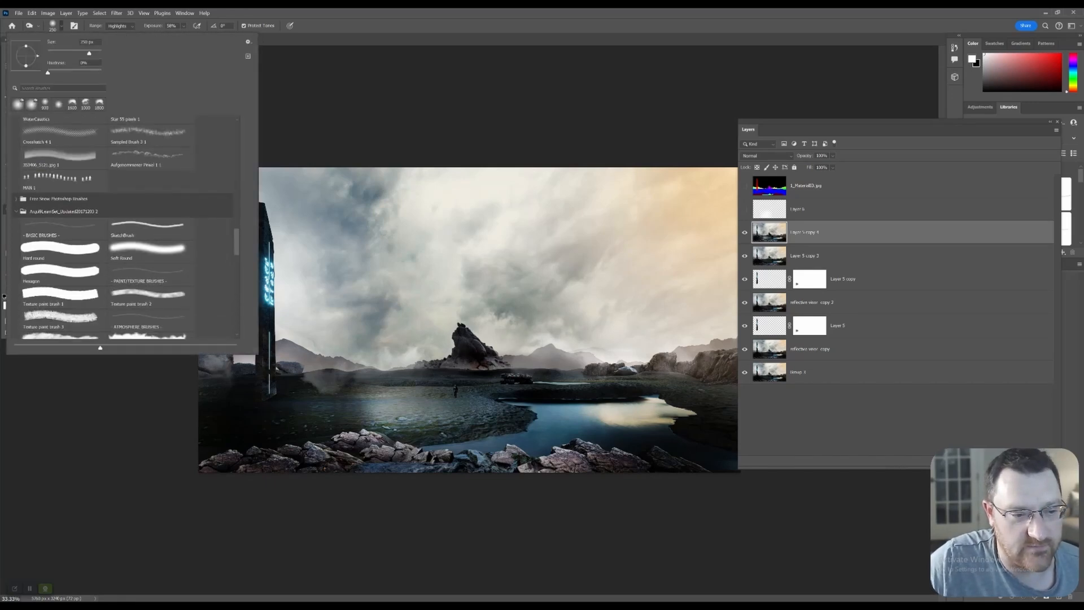
pyautogui.scroll(-10, 125, 227)
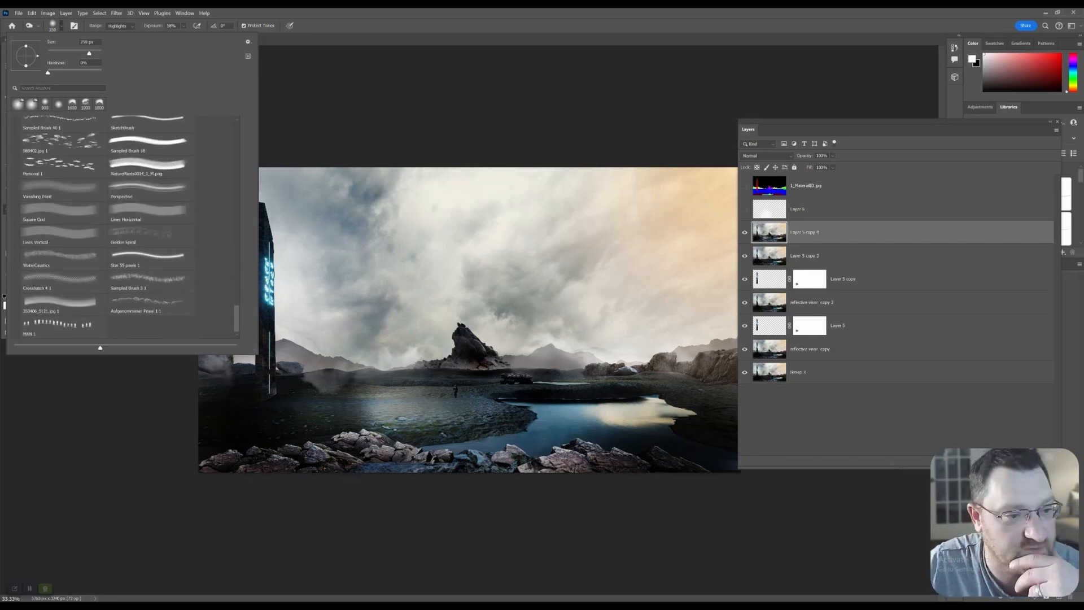
pyautogui.scroll(5, 125, 226)
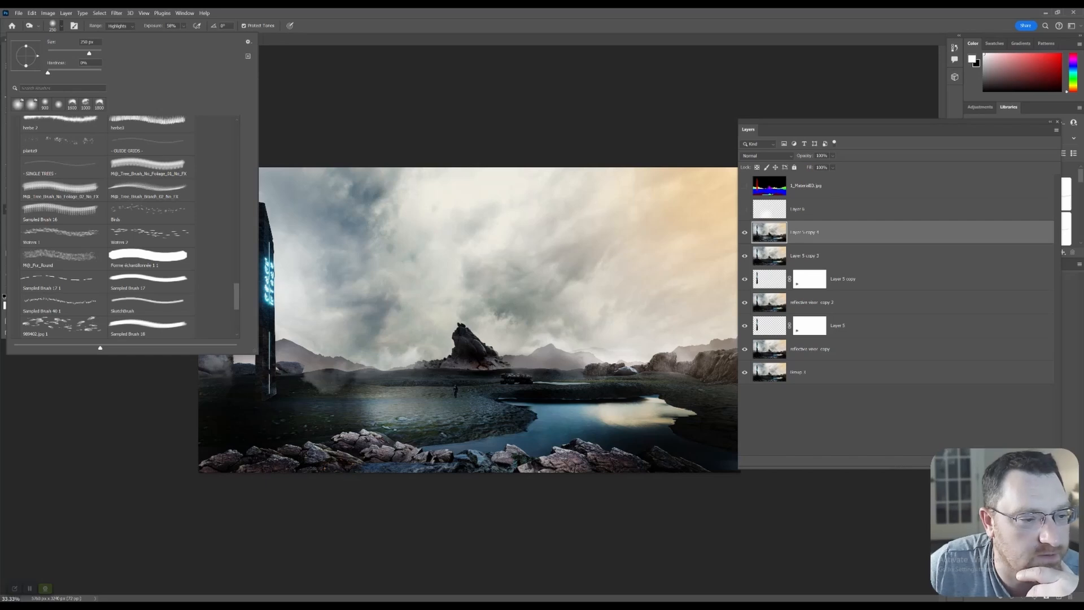
pyautogui.click(150, 212)
# Add an empty layer directly above Layer 5 copy 4 and make black the foreground colour.
pyautogui.moveTo(898, 122); pyautogui.dragTo(838, 81)
pyautogui.click(685, 167)
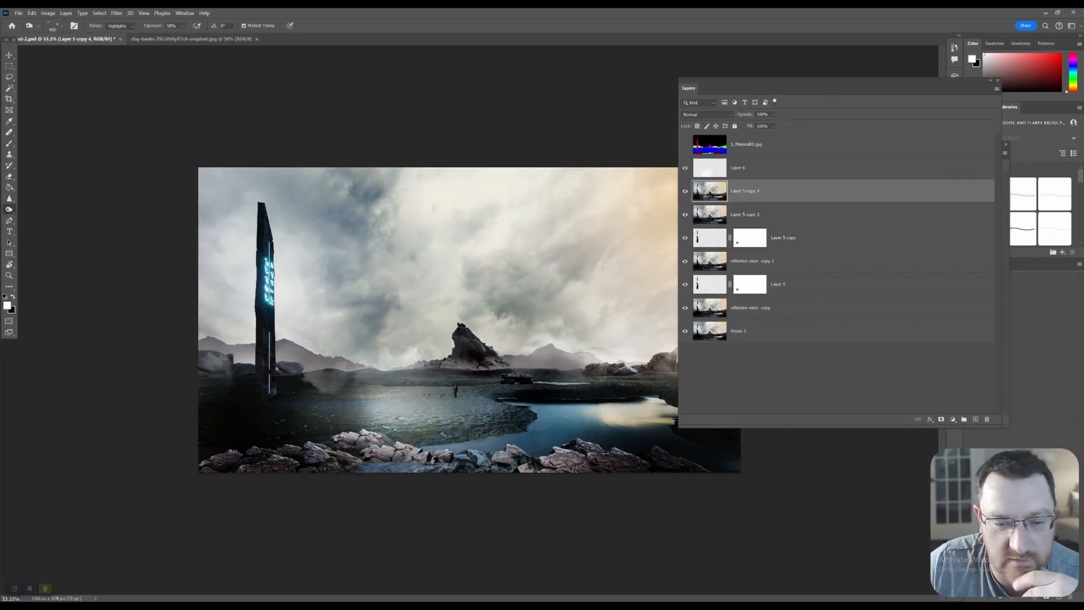
pyautogui.click(975, 419)
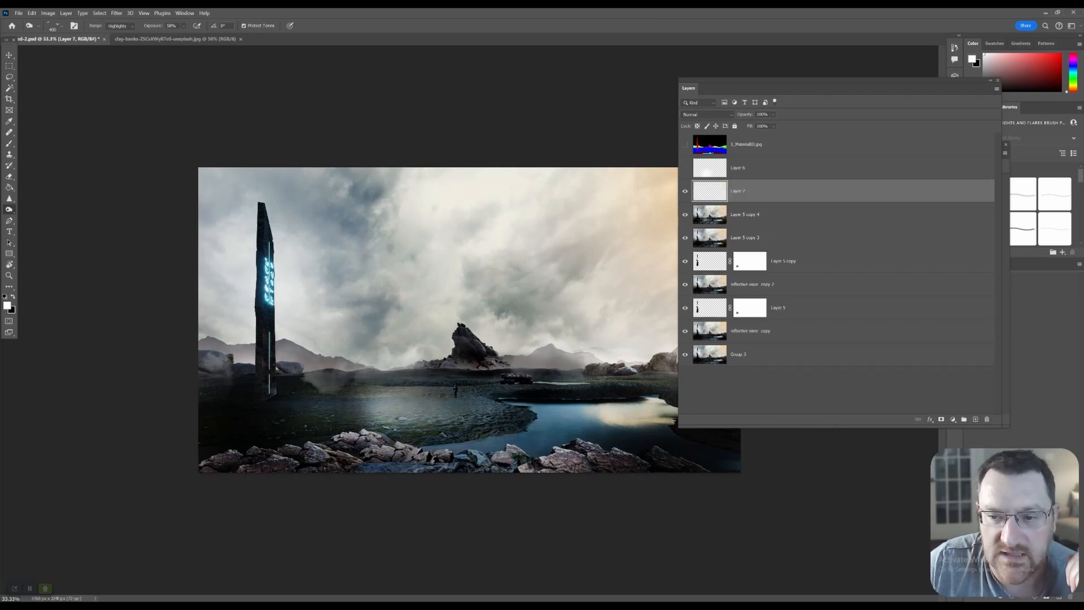
pyautogui.press('x')
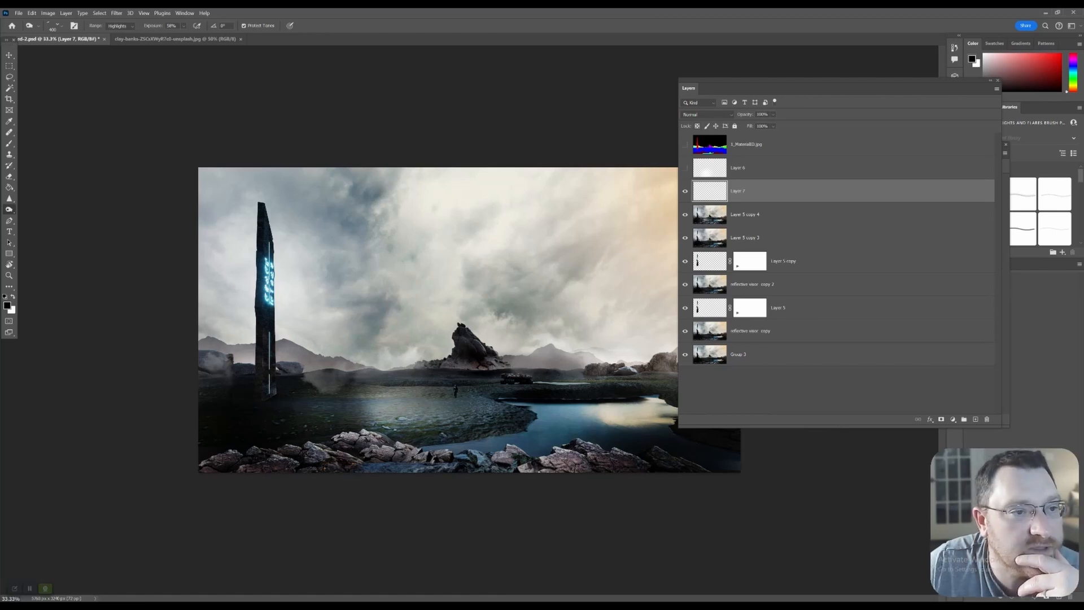
# Switch to the Brush tool and choose the Birds preset from the brush library.
pyautogui.press('b')
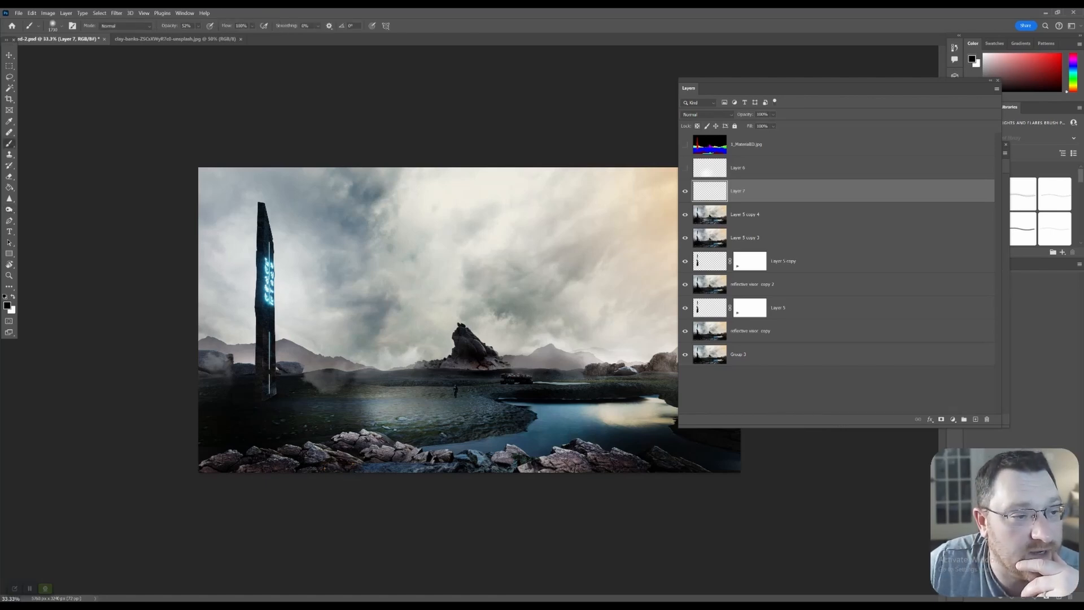
pyautogui.click(61, 25)
pyautogui.scroll(-1, 122, 227)
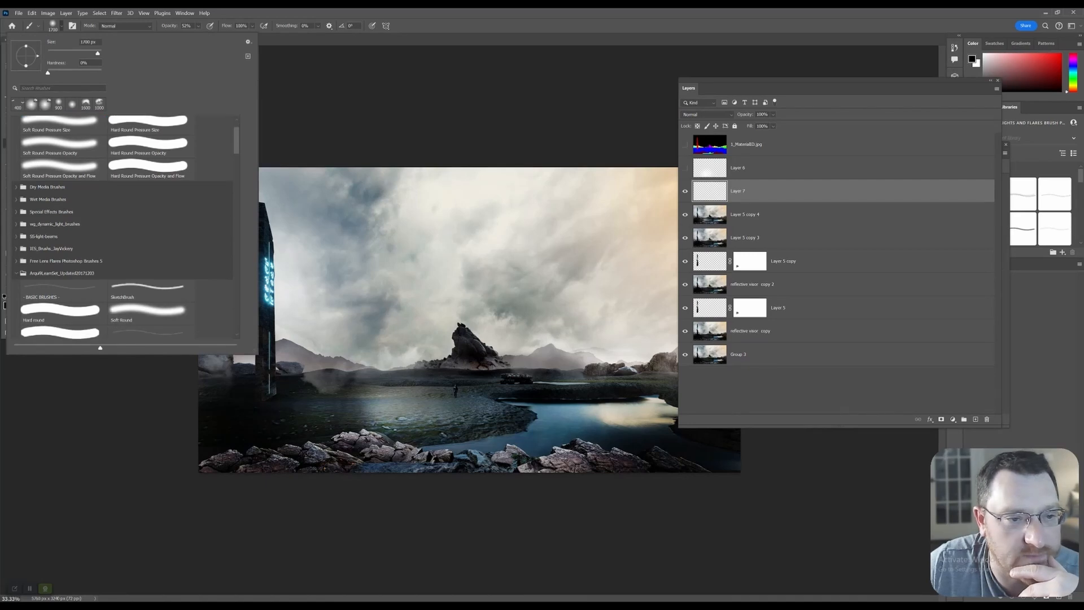
pyautogui.scroll(-5, 122, 228)
pyautogui.scroll(5, 122, 227)
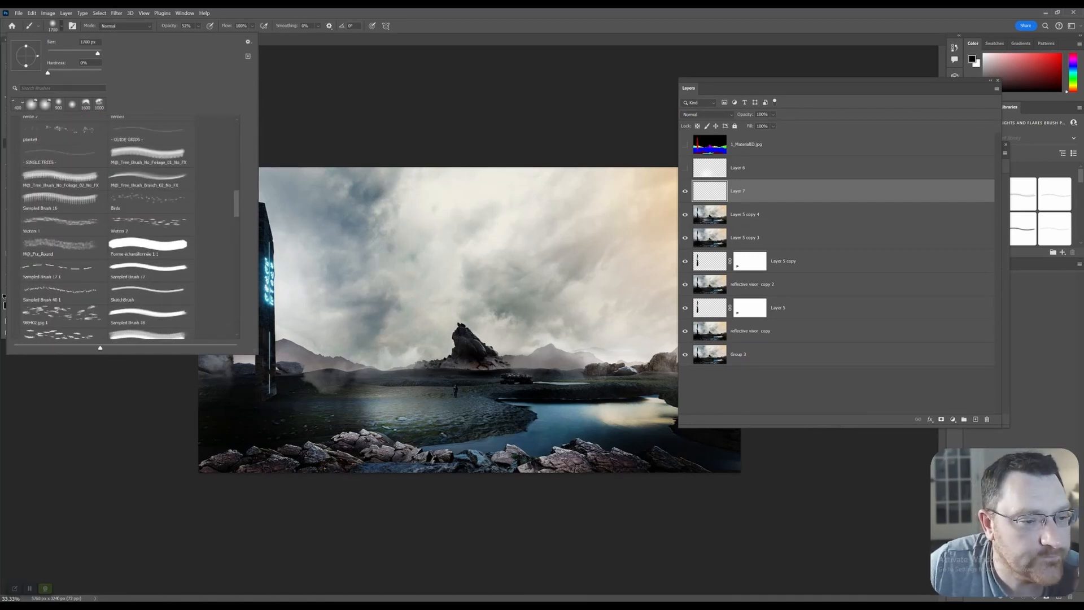
pyautogui.click(151, 201)
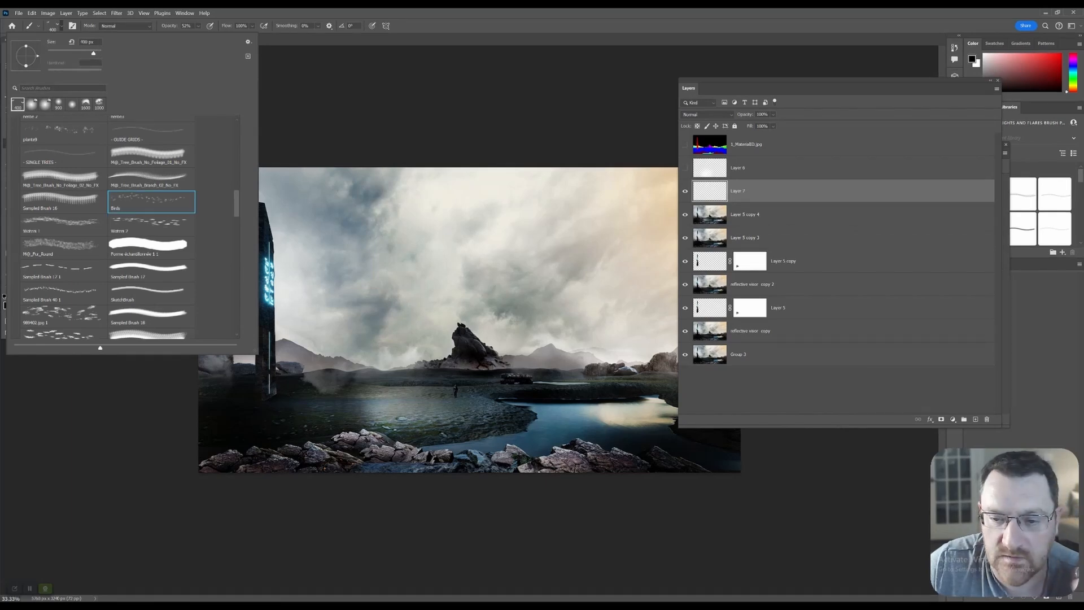
# Test a faint bird stamp in the sky, set the brush opacity to 100%, and stamp two black birds high in the warm right-hand sky.
pyautogui.click(598, 226)
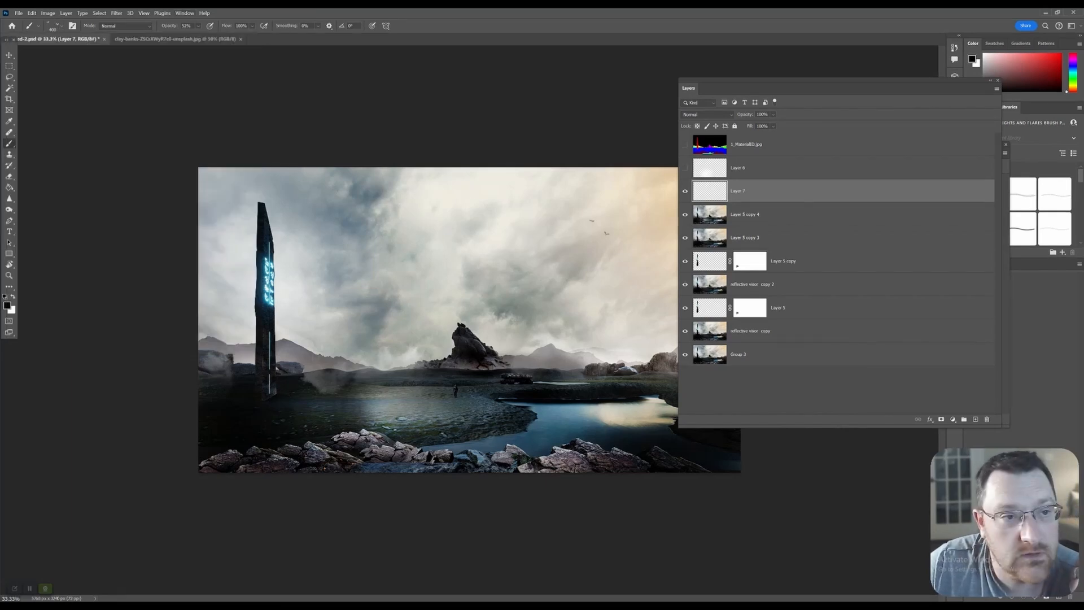
pyautogui.click(197, 26)
pyautogui.press('Return')
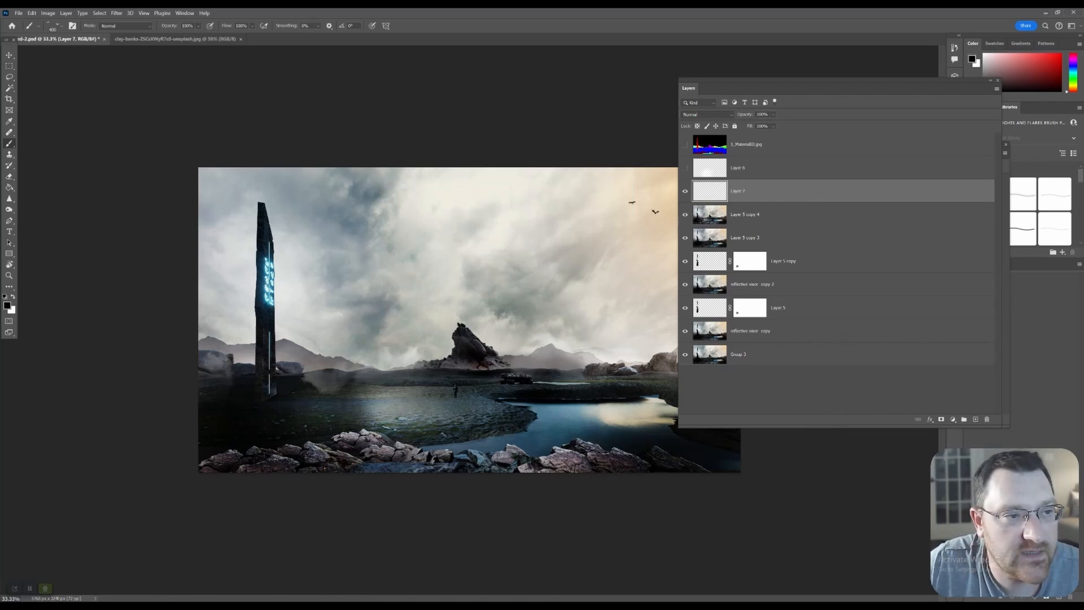
# Rotate the Birds brush tip to 151° and stamp a smaller pair of birds lower in the sky above the mountains.
pyautogui.click(38, 26)
pyautogui.click(58, 25)
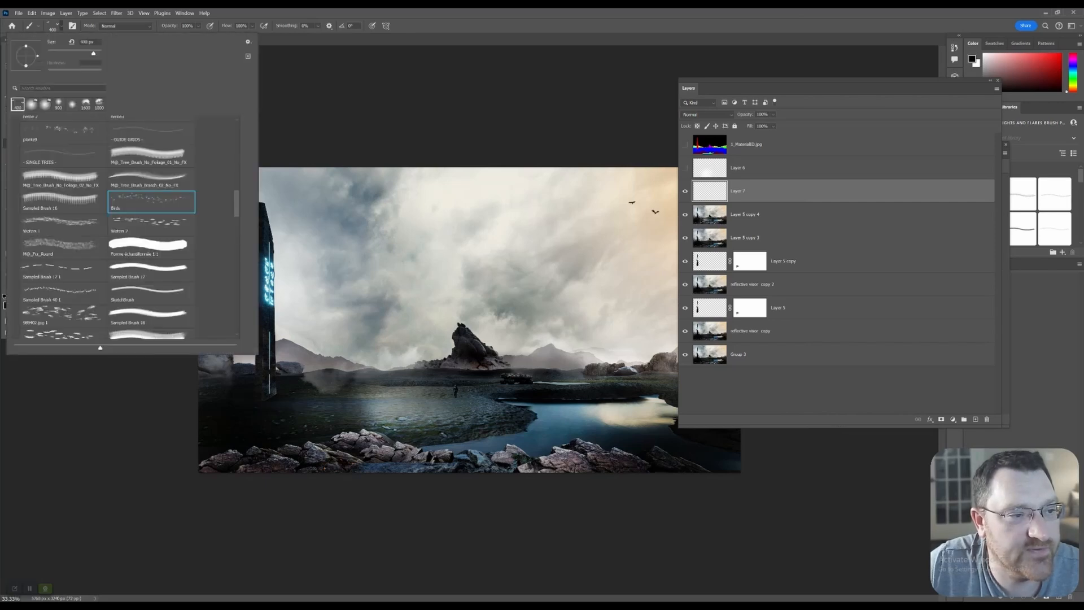
pyautogui.moveTo(37, 56); pyautogui.dragTo(19, 47)
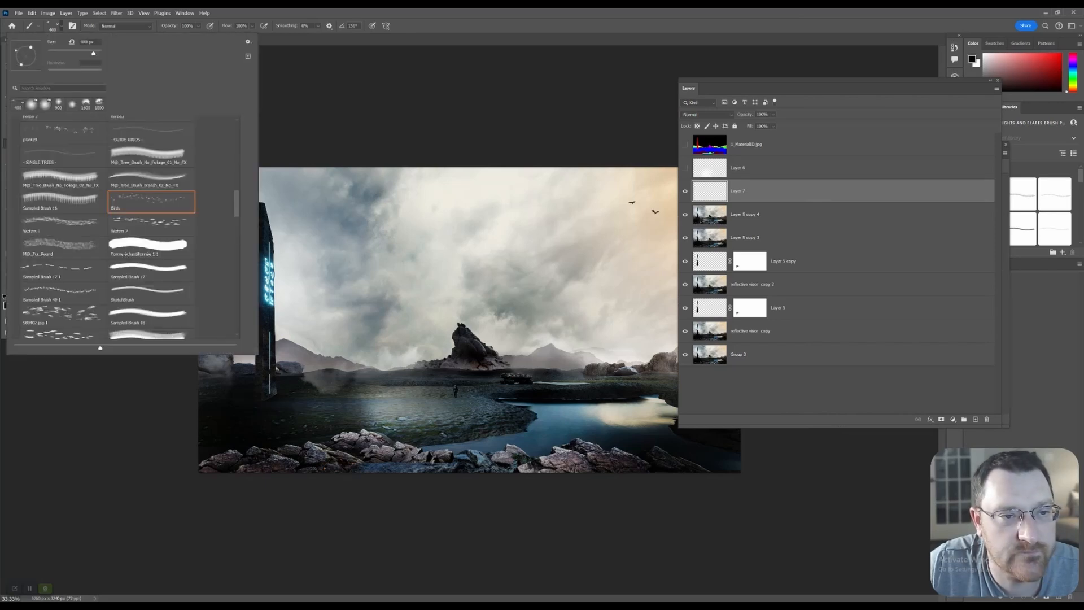
pyautogui.press('Return')
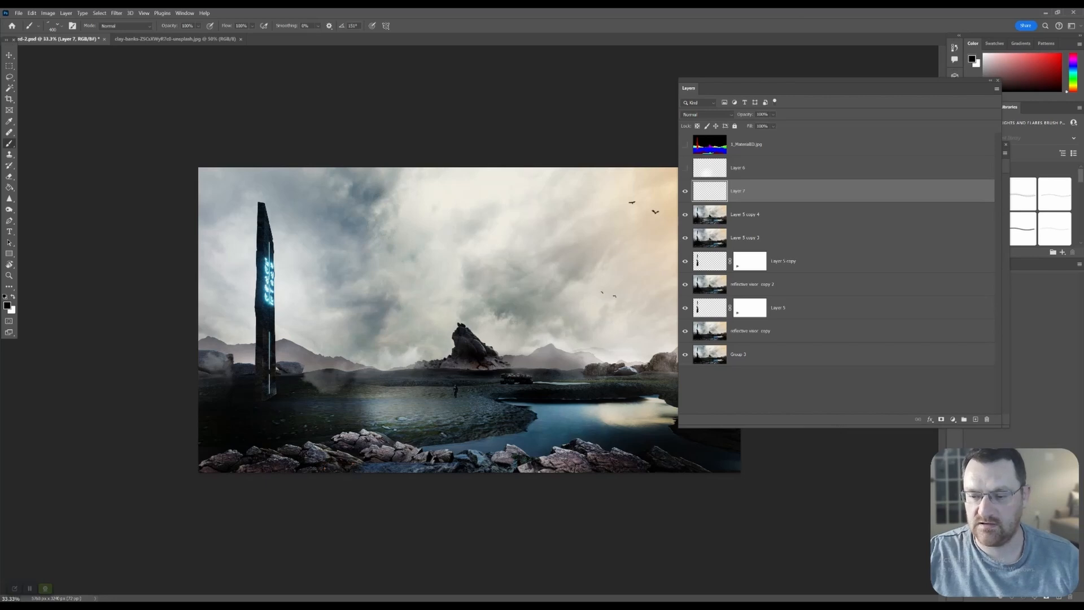
# Merge the birds layer with the layers below it through reflective visor copy, and duplicate the merged layer.
pyautogui.keyDown('shift'); pyautogui.click(801, 331); pyautogui.keyUp('shift')
pyautogui.rightClick(803, 194)
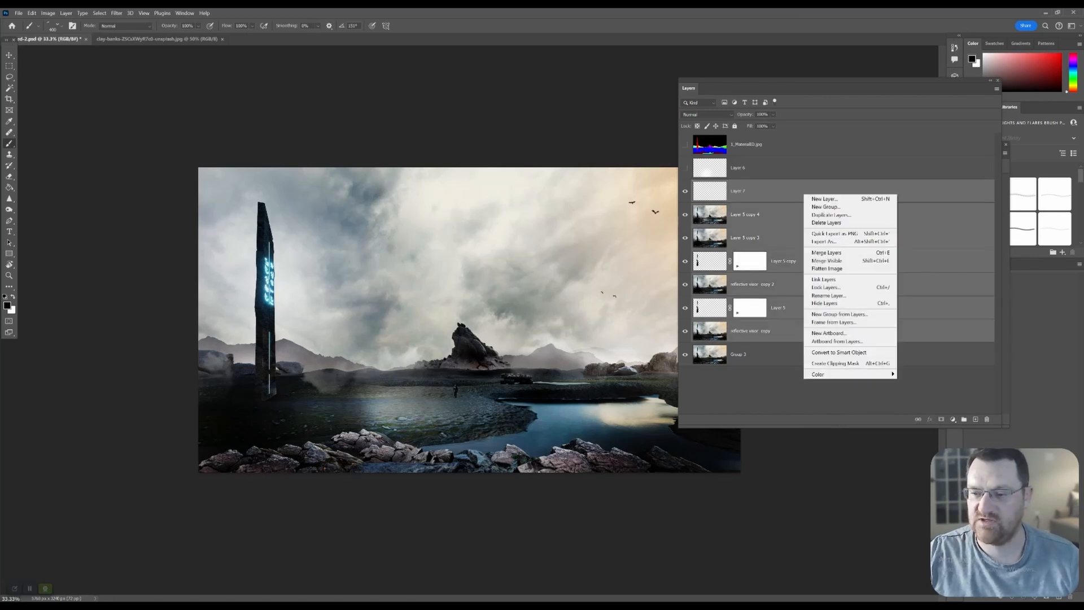
pyautogui.click(826, 253)
pyautogui.rightClick(776, 188)
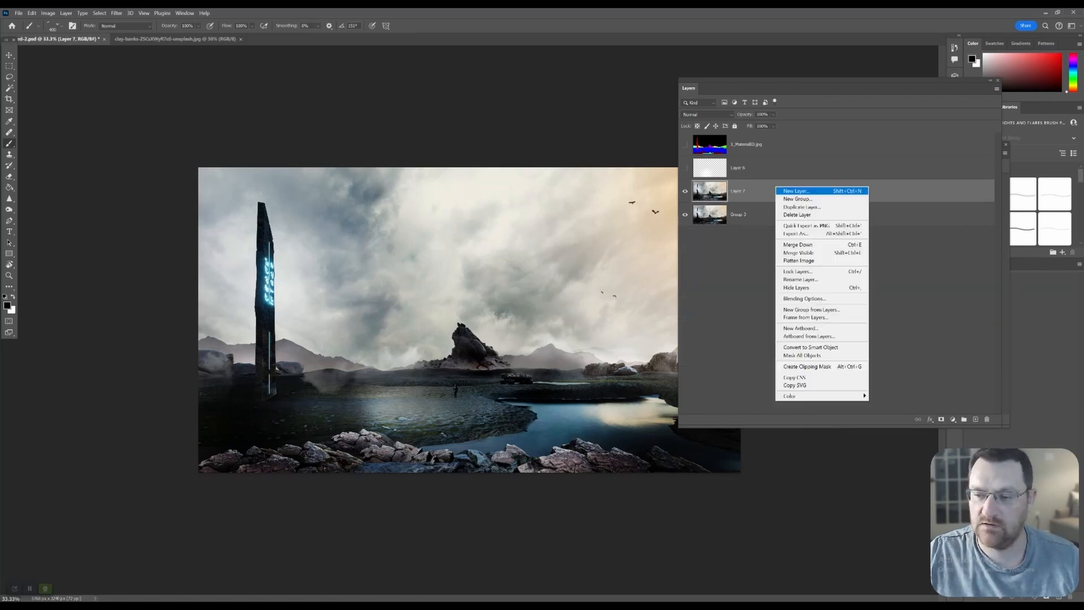
pyautogui.click(801, 207)
pyautogui.press('Return')
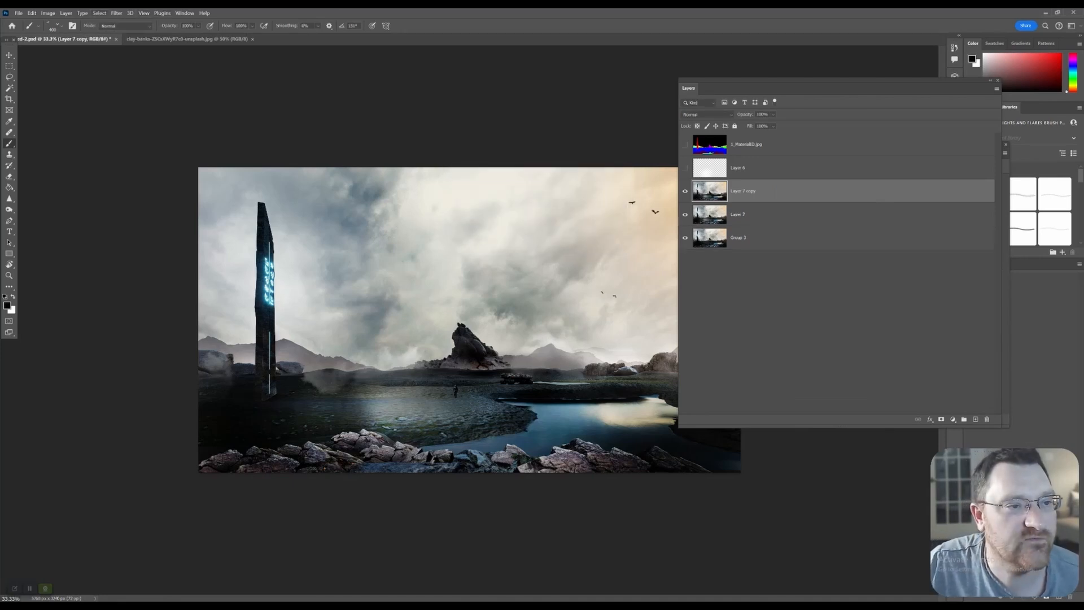
# Open the duplicated merged layer in the Camera Raw Filter and apply the favourite preset listed just below Light & Airy.
pyautogui.click(117, 13)
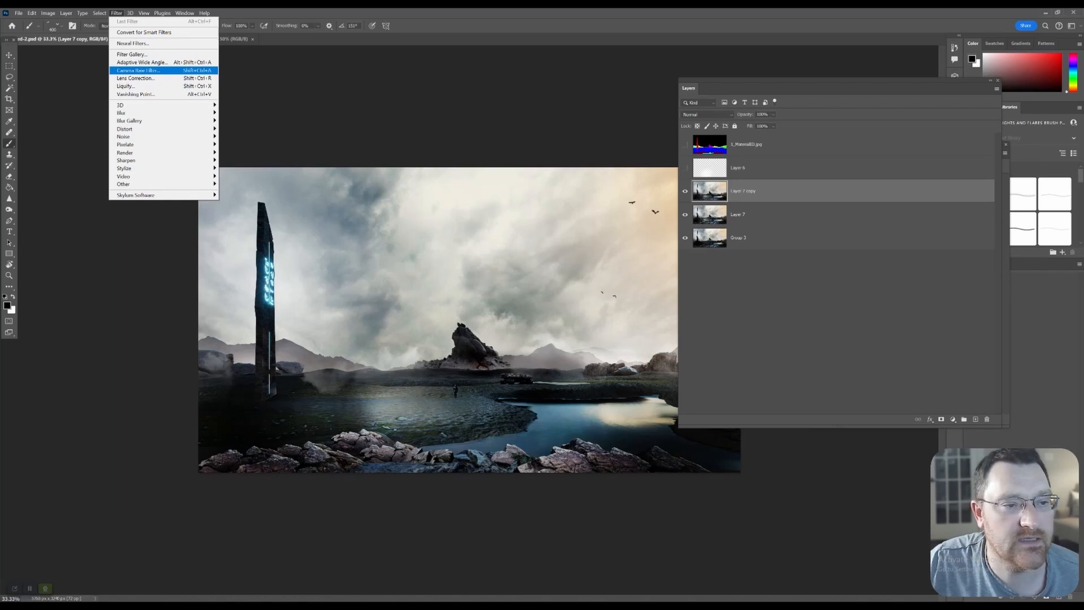
pyautogui.click(138, 70)
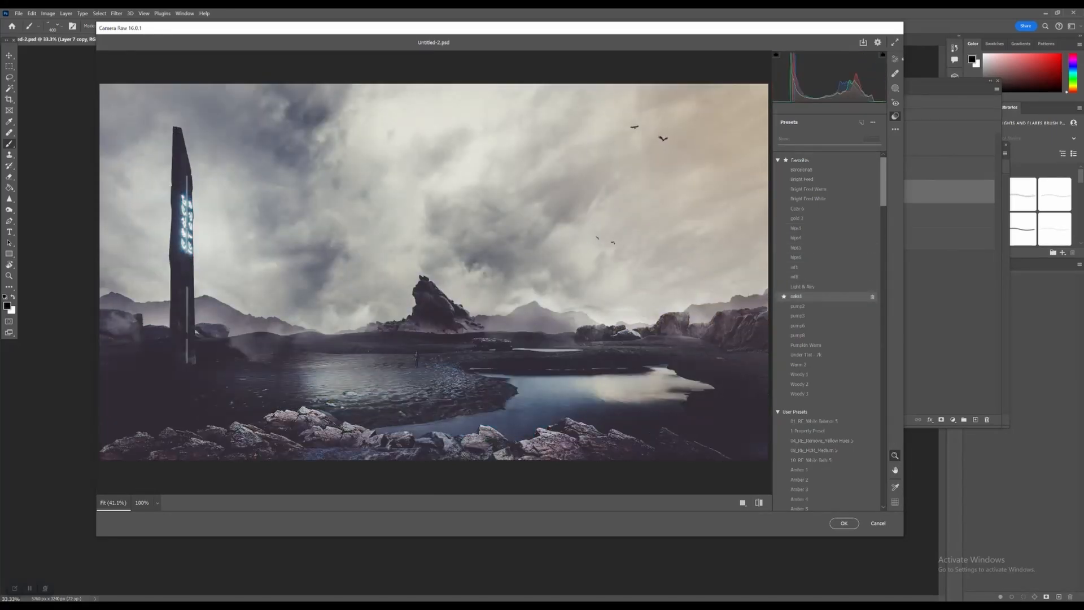
pyautogui.click(812, 297)
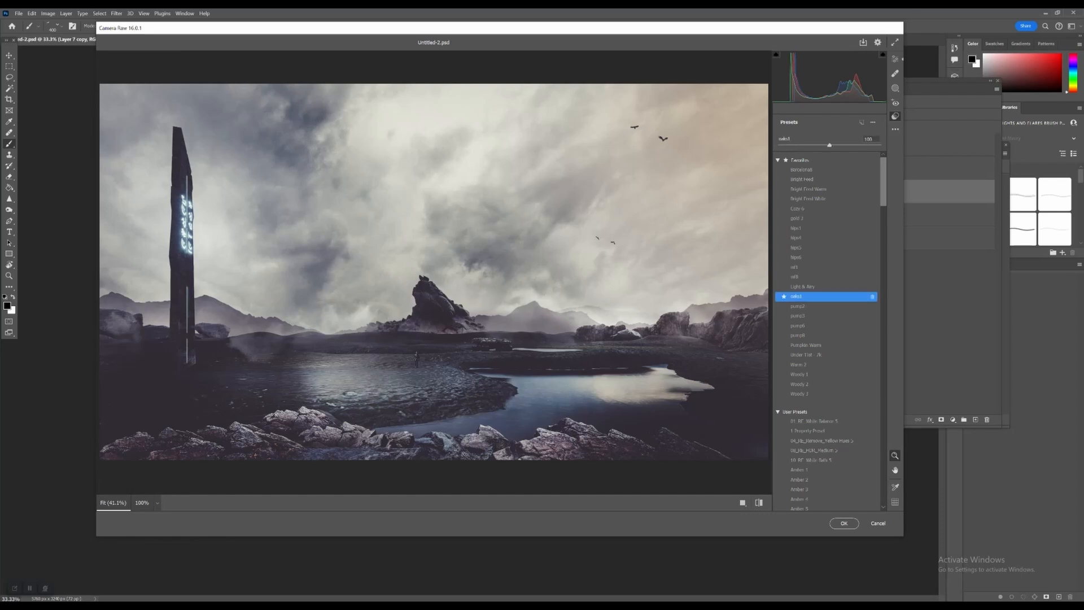
# Raise the Camera Raw exposure to about +0.95, lift the shadows slightly, and apply the filter to the layer.
pyautogui.click(895, 59)
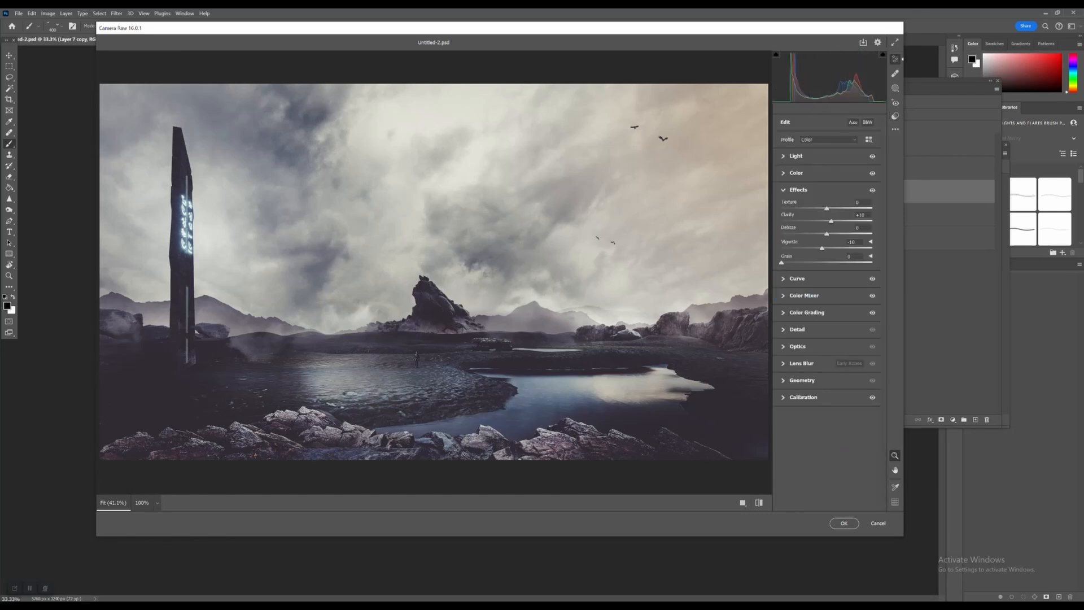
pyautogui.click(795, 156)
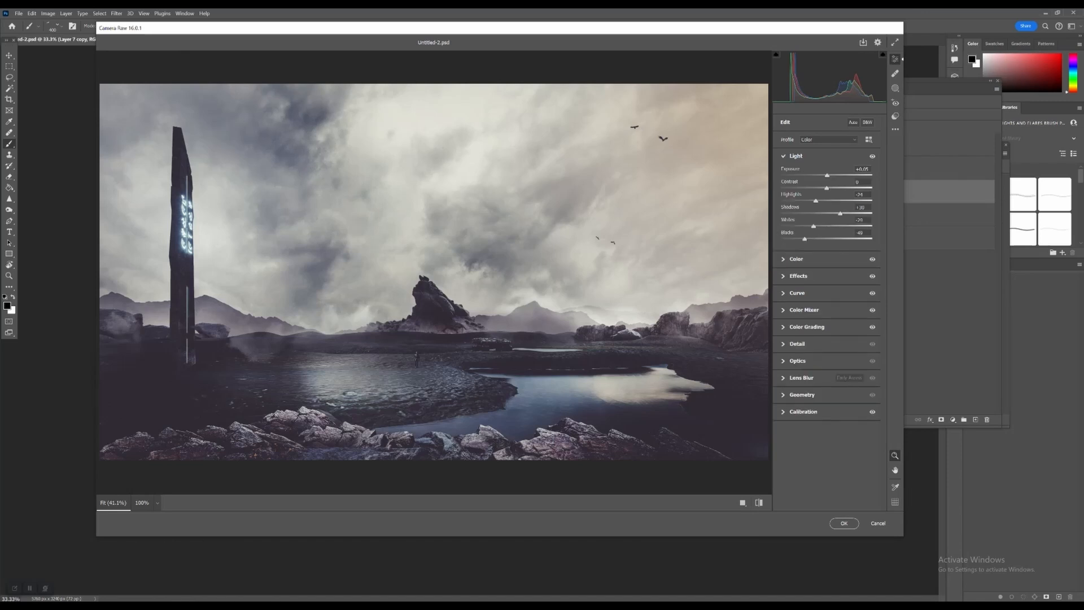
pyautogui.moveTo(827, 175); pyautogui.dragTo(835, 175)
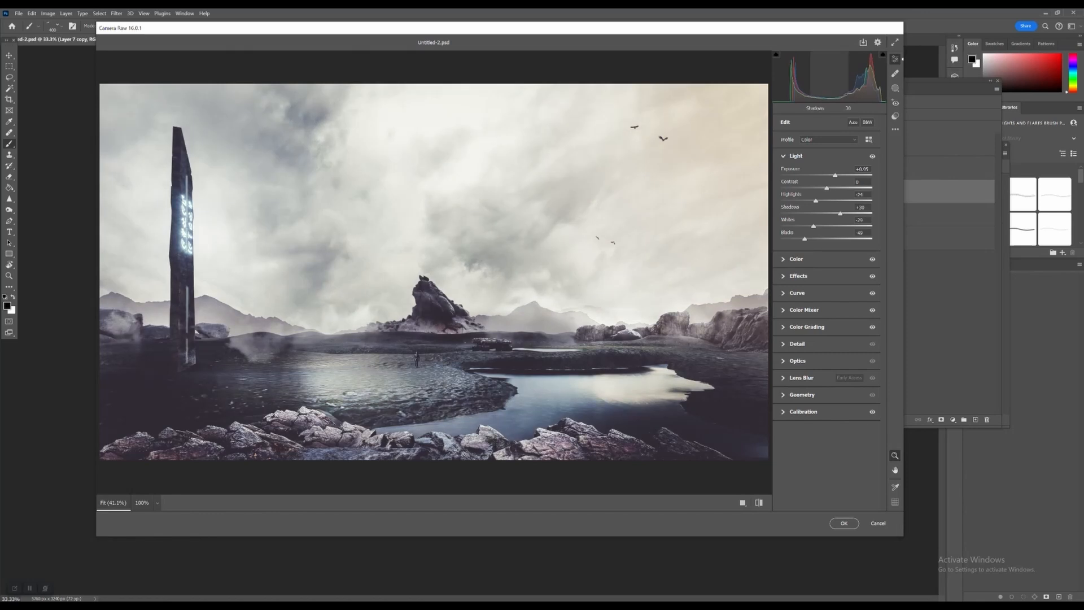
pyautogui.moveTo(840, 213)
pyautogui.mouseDown()
pyautogui.moveTo(827, 214)
pyautogui.moveTo(843, 213)
pyautogui.mouseUp()
pyautogui.press('Return')
# Lower the filtered layer copy's opacity to about 33% and move the floating Layers panel clear of the image.
pyautogui.click(773, 114)
pyautogui.moveTo(787, 124); pyautogui.dragTo(761, 125)
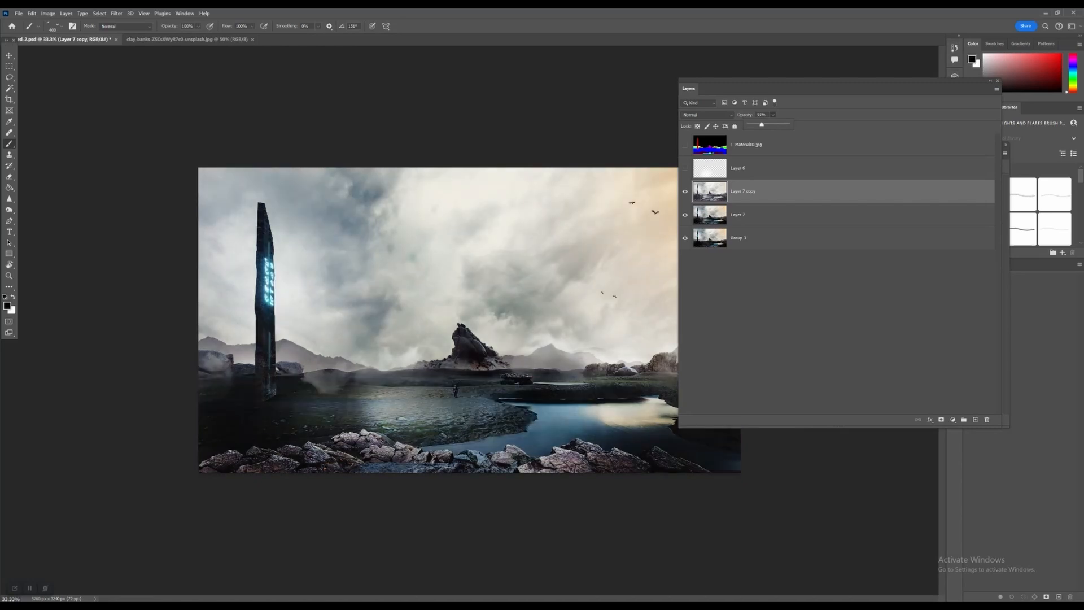
pyautogui.moveTo(802, 82); pyautogui.dragTo(874, 51)
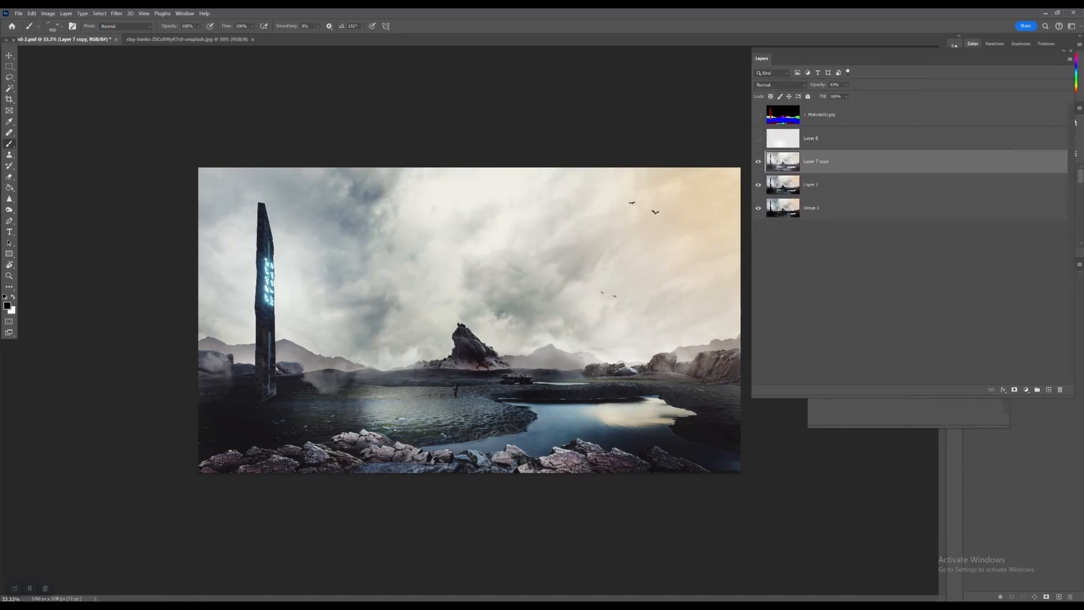
# Check the document's pixel dimensions and resolution in the Image Size settings.
pyautogui.press('z')
pyautogui.press('b')
pyautogui.click(48, 13)
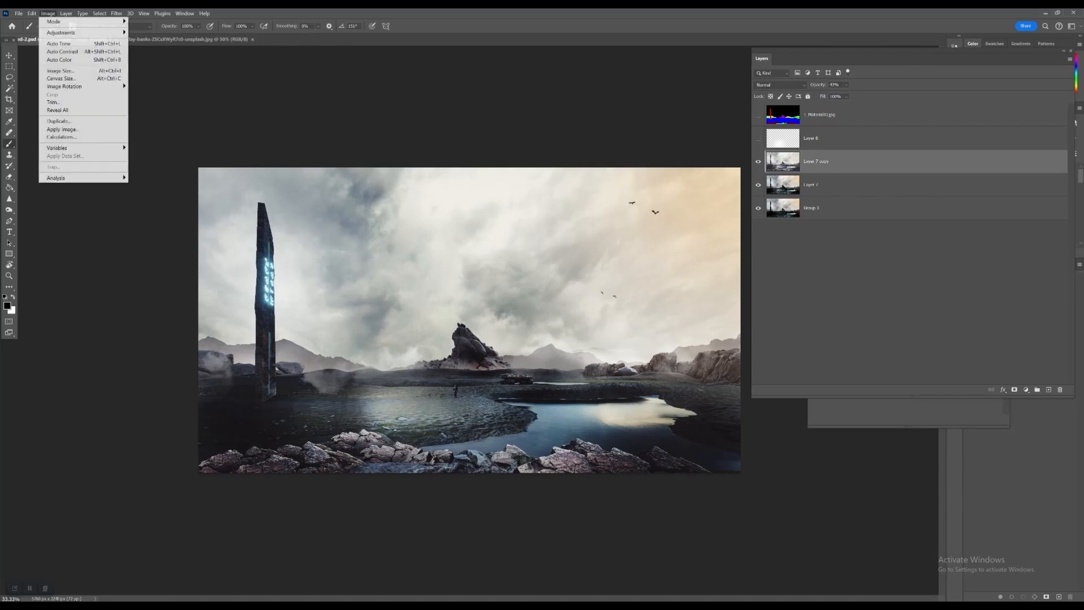
pyautogui.click(68, 70)
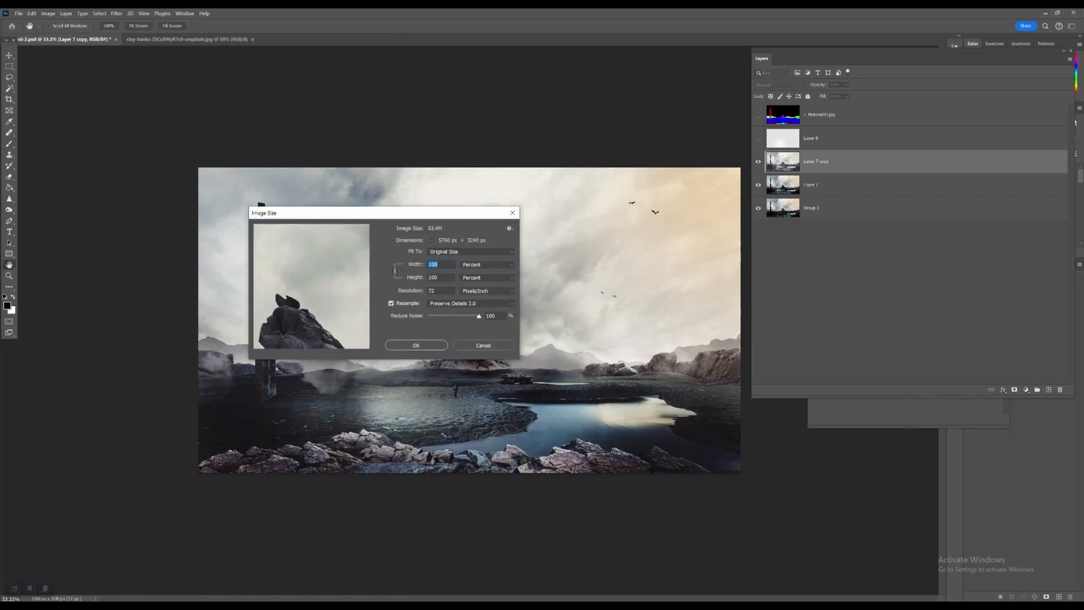
pyautogui.press('Escape')
# Zoom in on the glowing pillar and the ground around its base.
pyautogui.press('z')
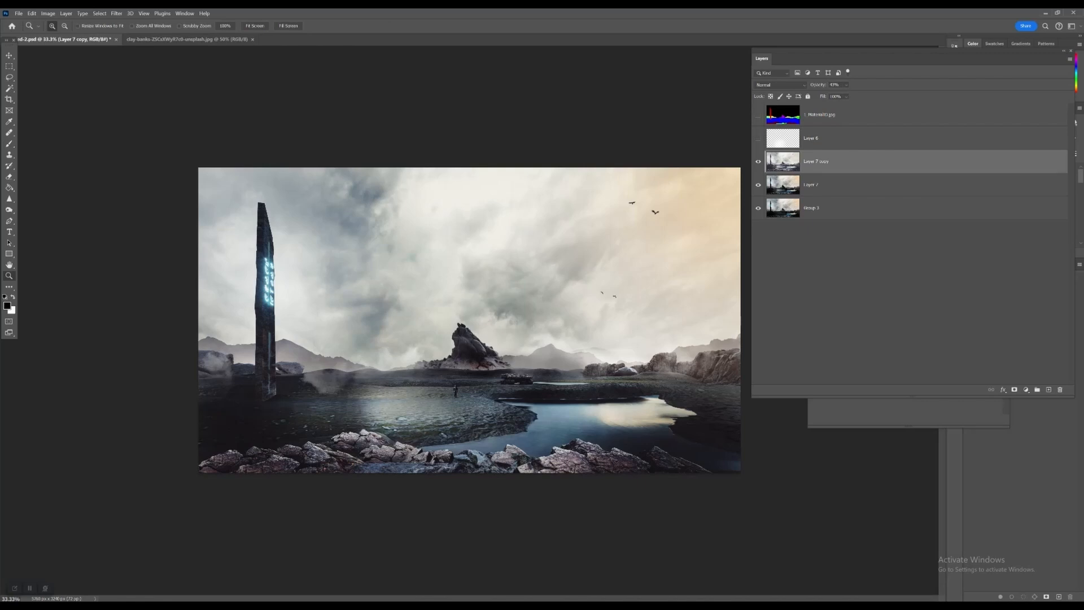
pyautogui.hotkey('ctrl', '+')
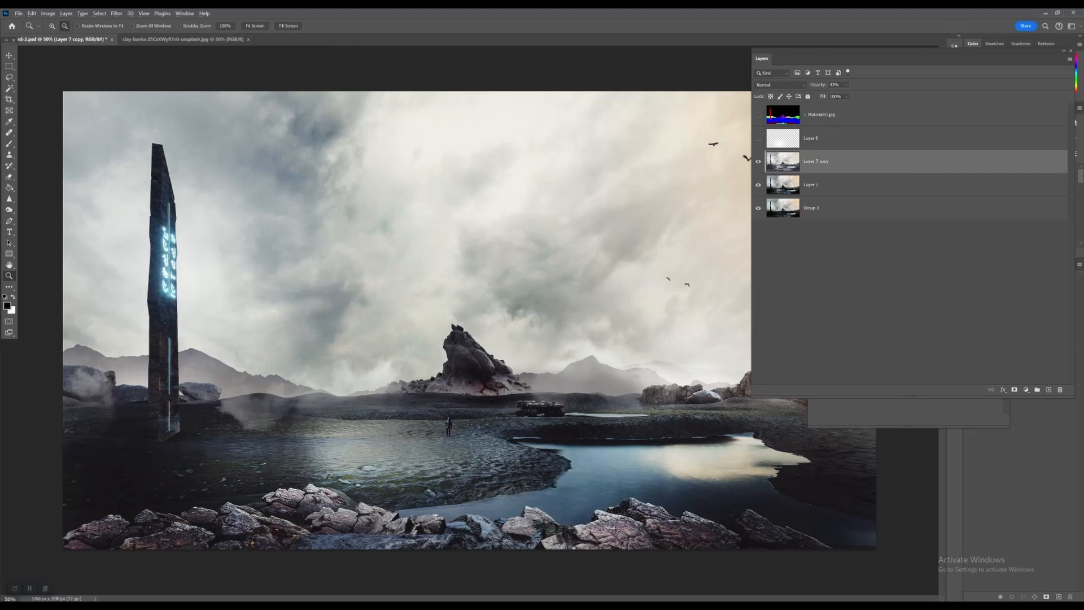
pyautogui.click(166, 384)
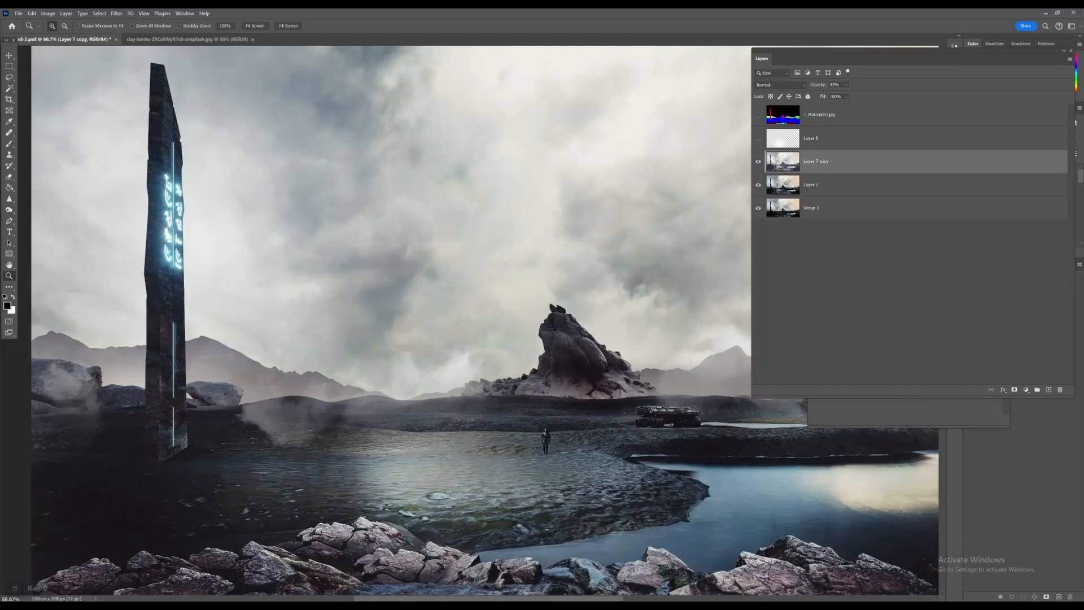